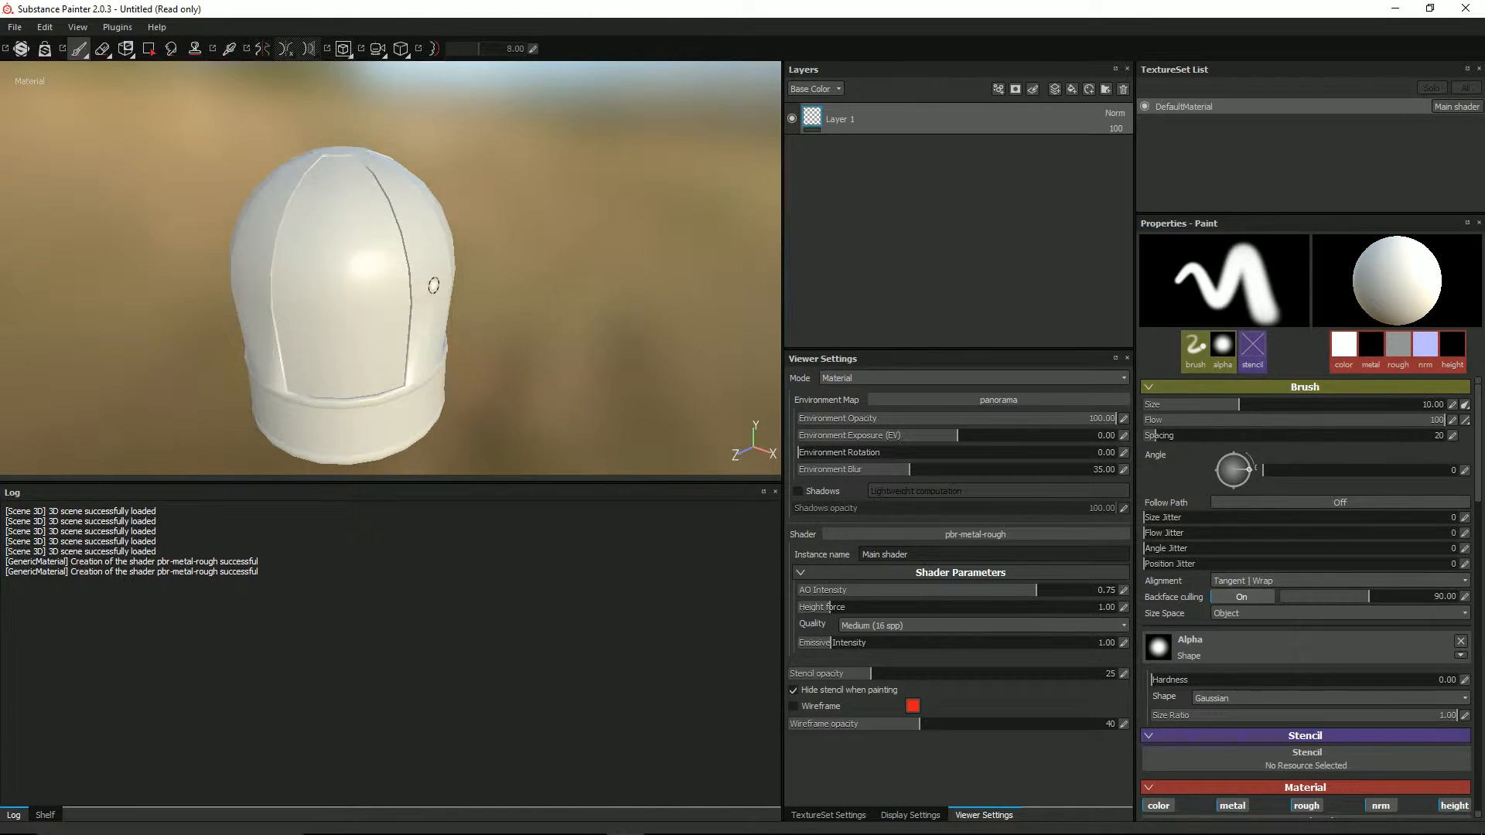
left_click_drag(332, 285, 438, 309, "alt")
middle_click_drag(456, 306, 514, 285, "alt")
mouse_move(514, 285)
left_mouse_down("alt")
mouse_move(454, 242)
mouse_move(457, 282)
left_mouse_up("alt")
mouse_move(377, 314)
left_mouse_down("alt")
mouse_move(322, 285)
mouse_move(275, 222)
mouse_move(298, 275)
mouse_move(411, 235)
mouse_move(391, 262)
mouse_move(480, 280)
left_mouse_up("alt")
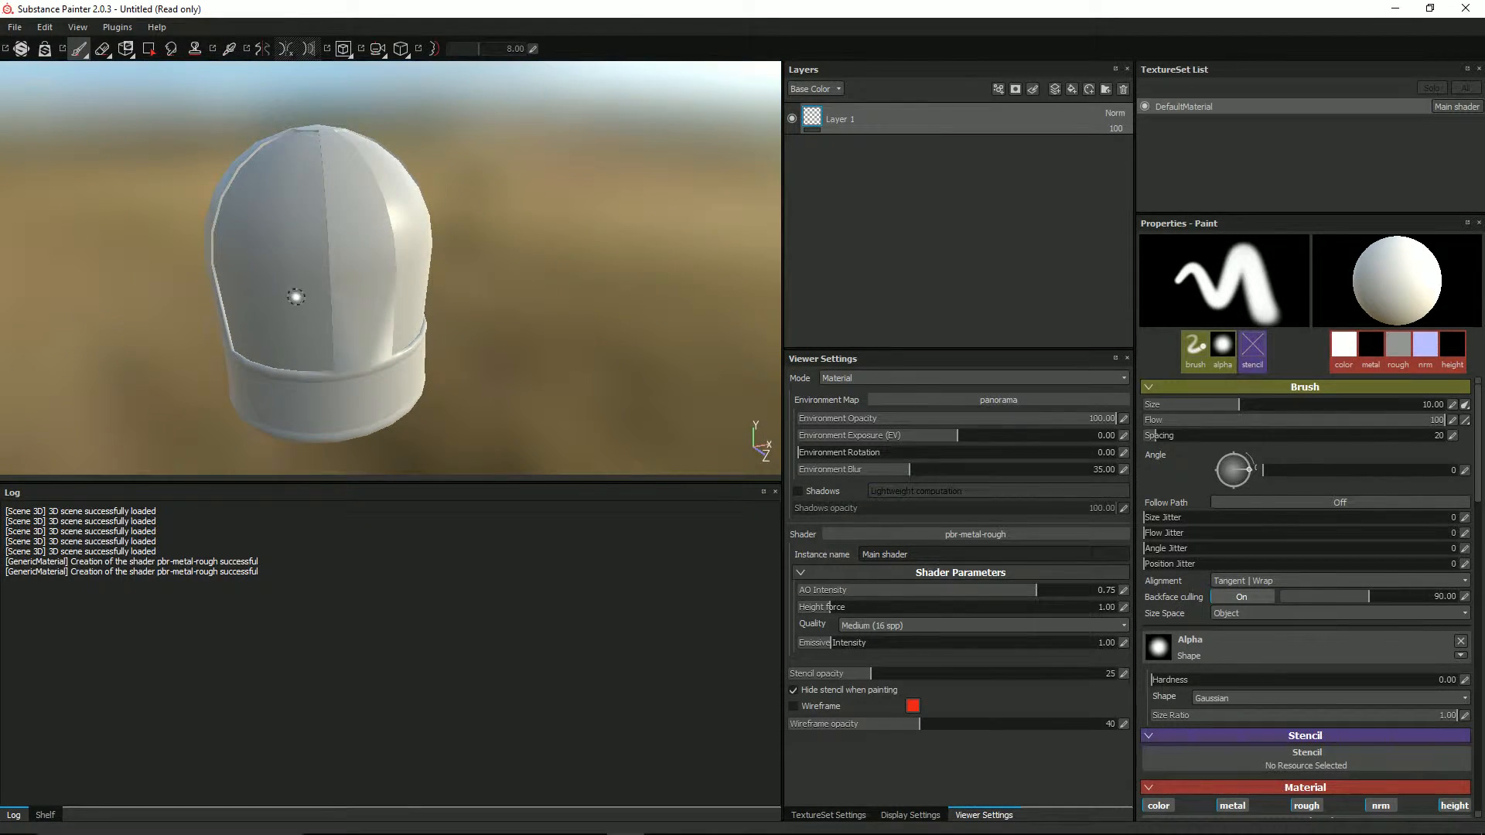
mouse_move(291, 295)
left_mouse_down("alt")
mouse_move(358, 321)
mouse_move(302, 324)
mouse_move(475, 272)
mouse_move(348, 248)
mouse_move(398, 252)
left_mouse_up("alt")
Create a new project from the mesh alien craft.fbx, discarding the changes to the open project
left_click(15, 27)
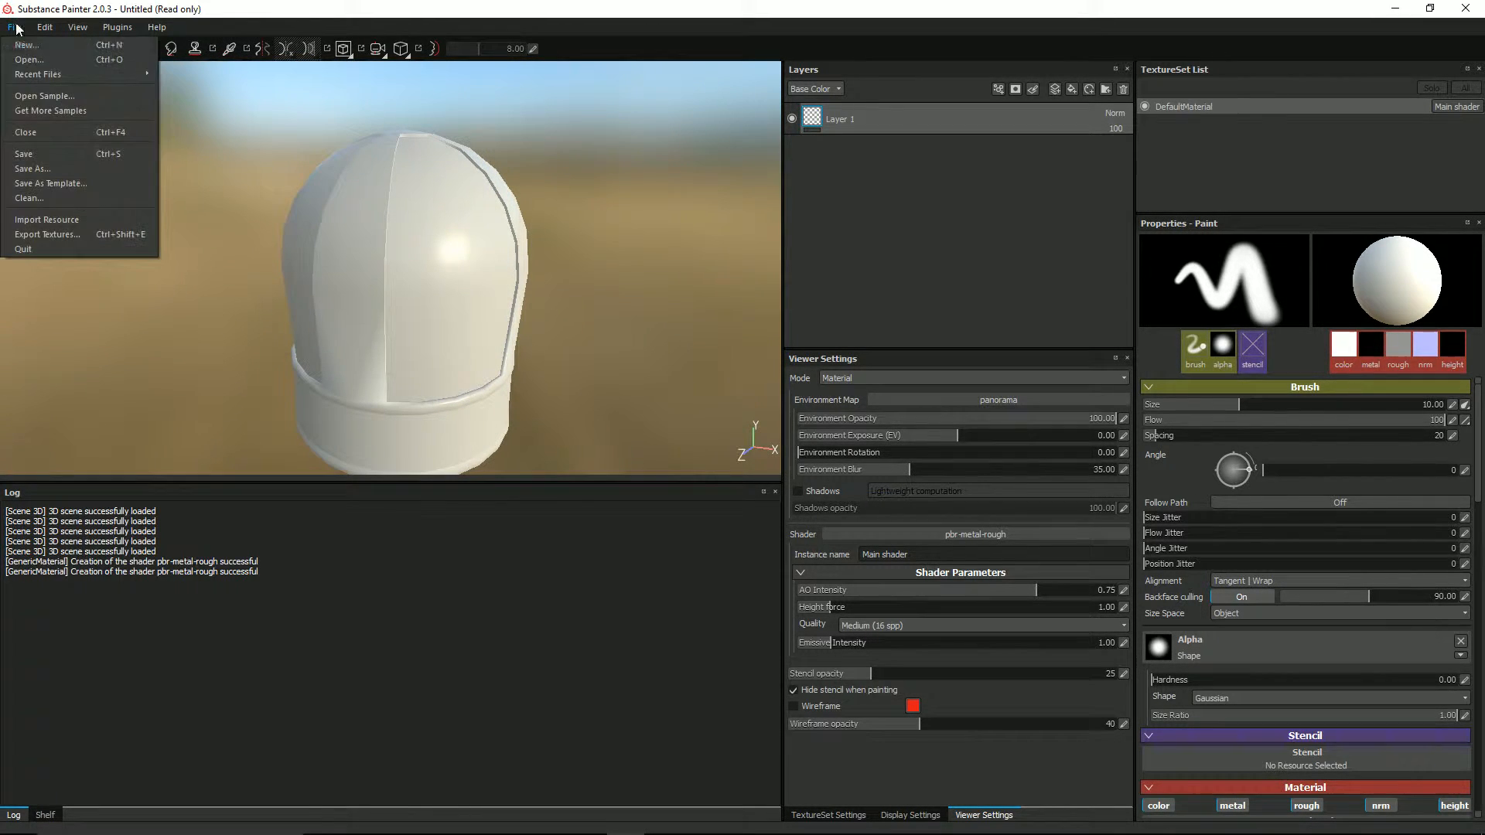
left_click(30, 46)
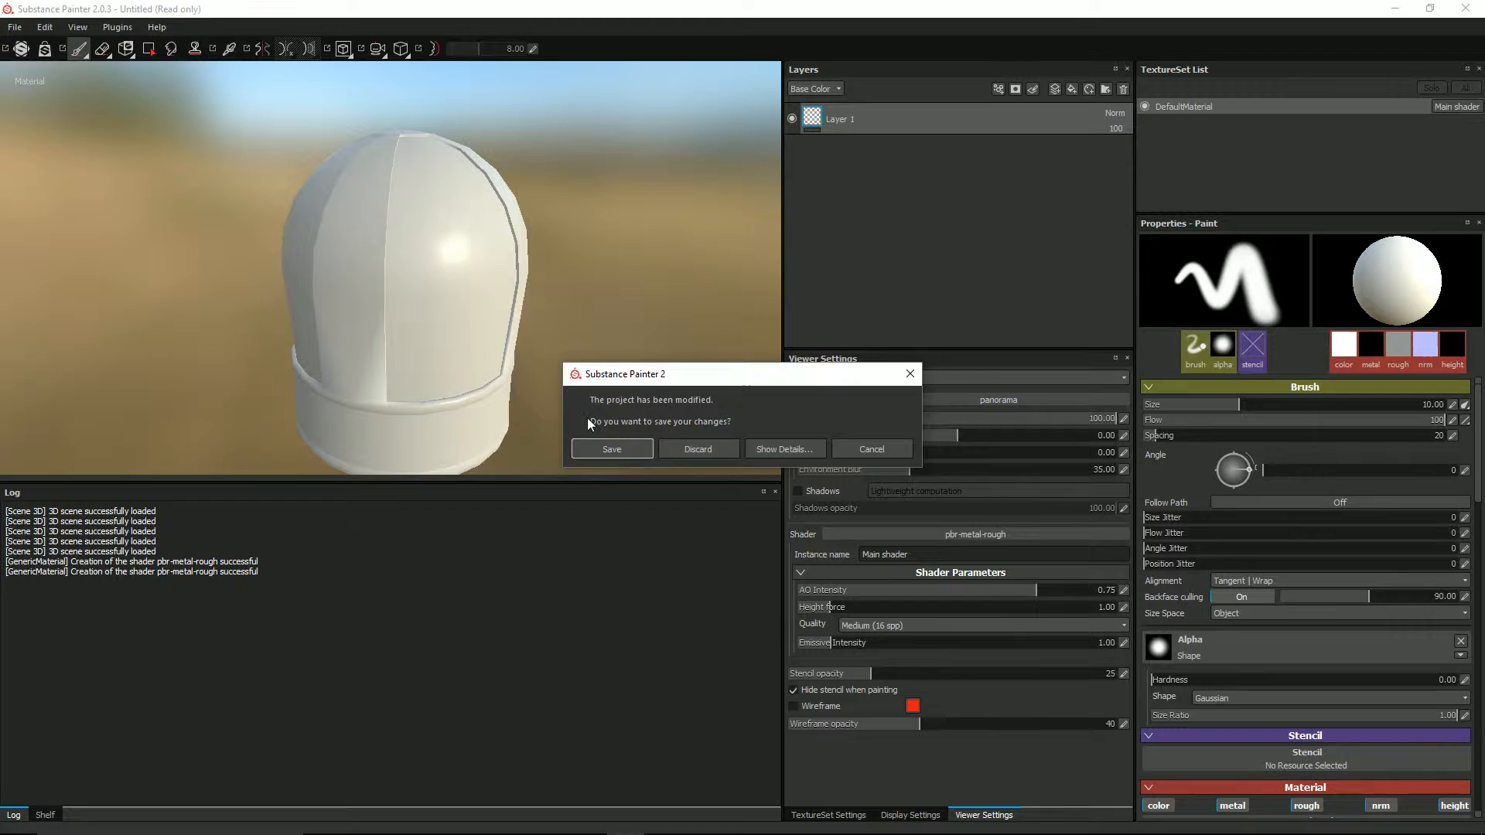
left_click(689, 450)
left_click(871, 284)
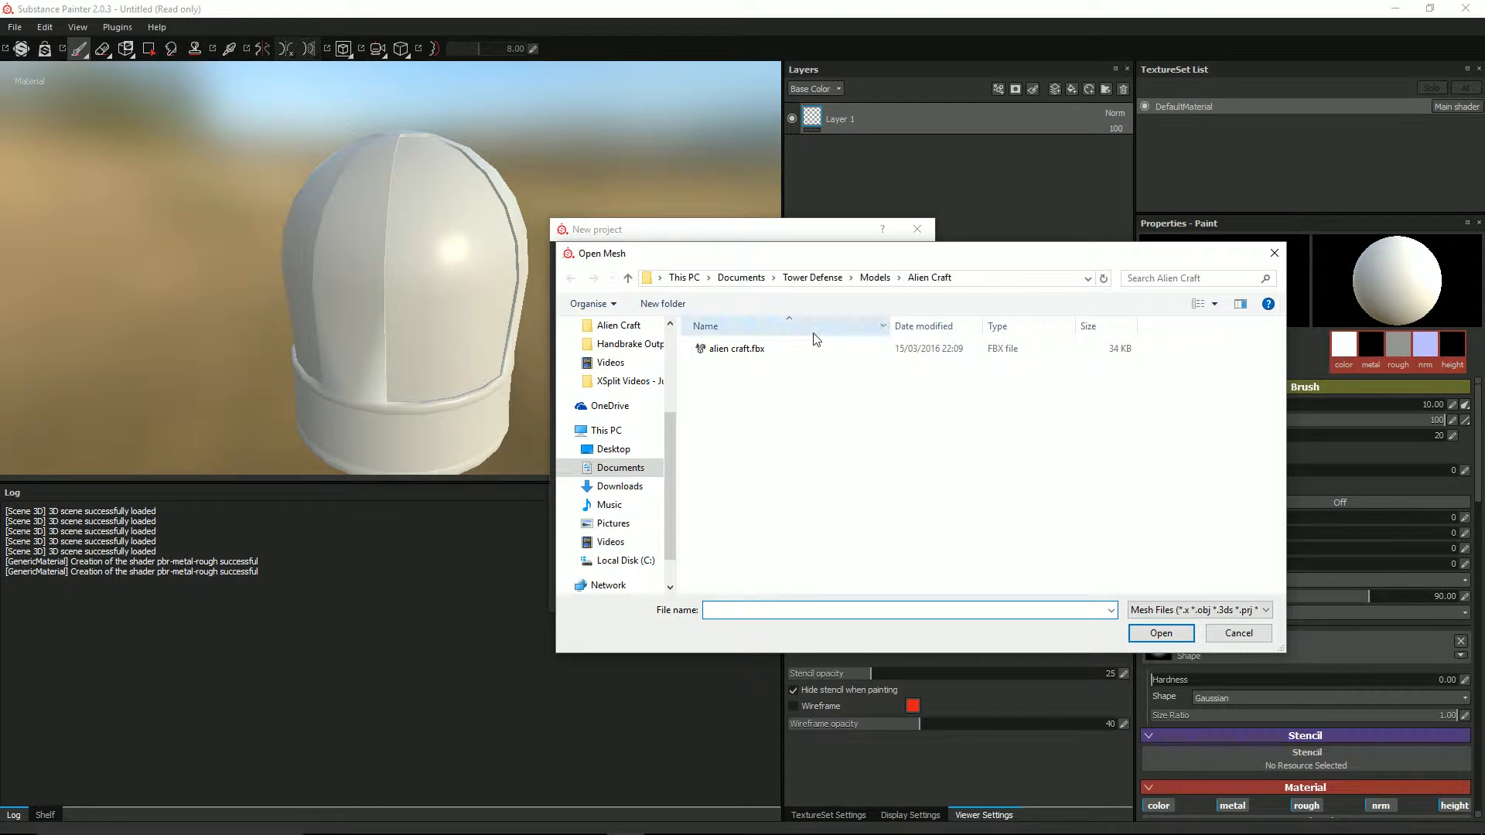
left_click(738, 349)
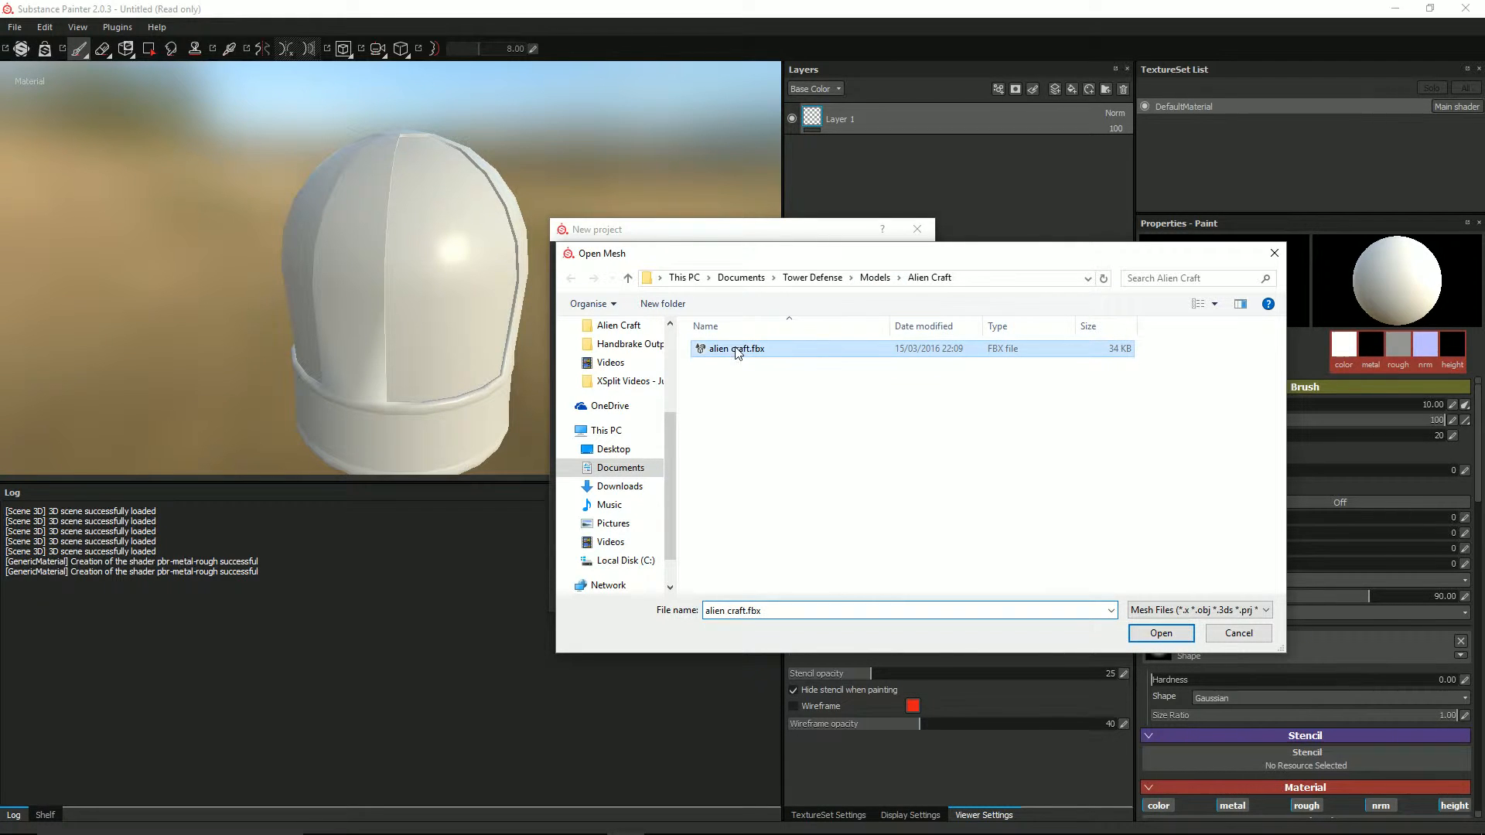
left_click(1161, 634)
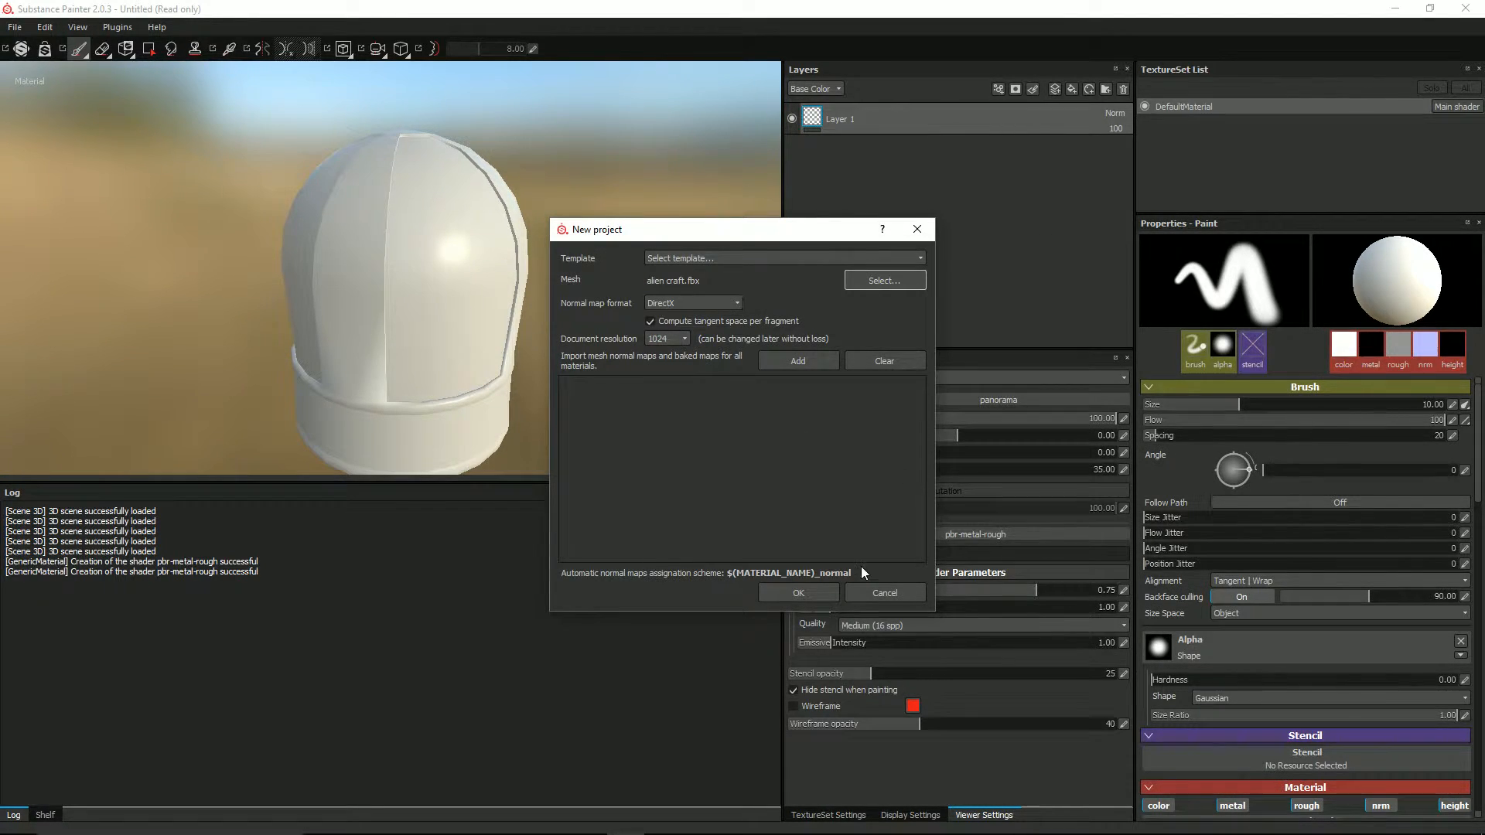
left_click(799, 592)
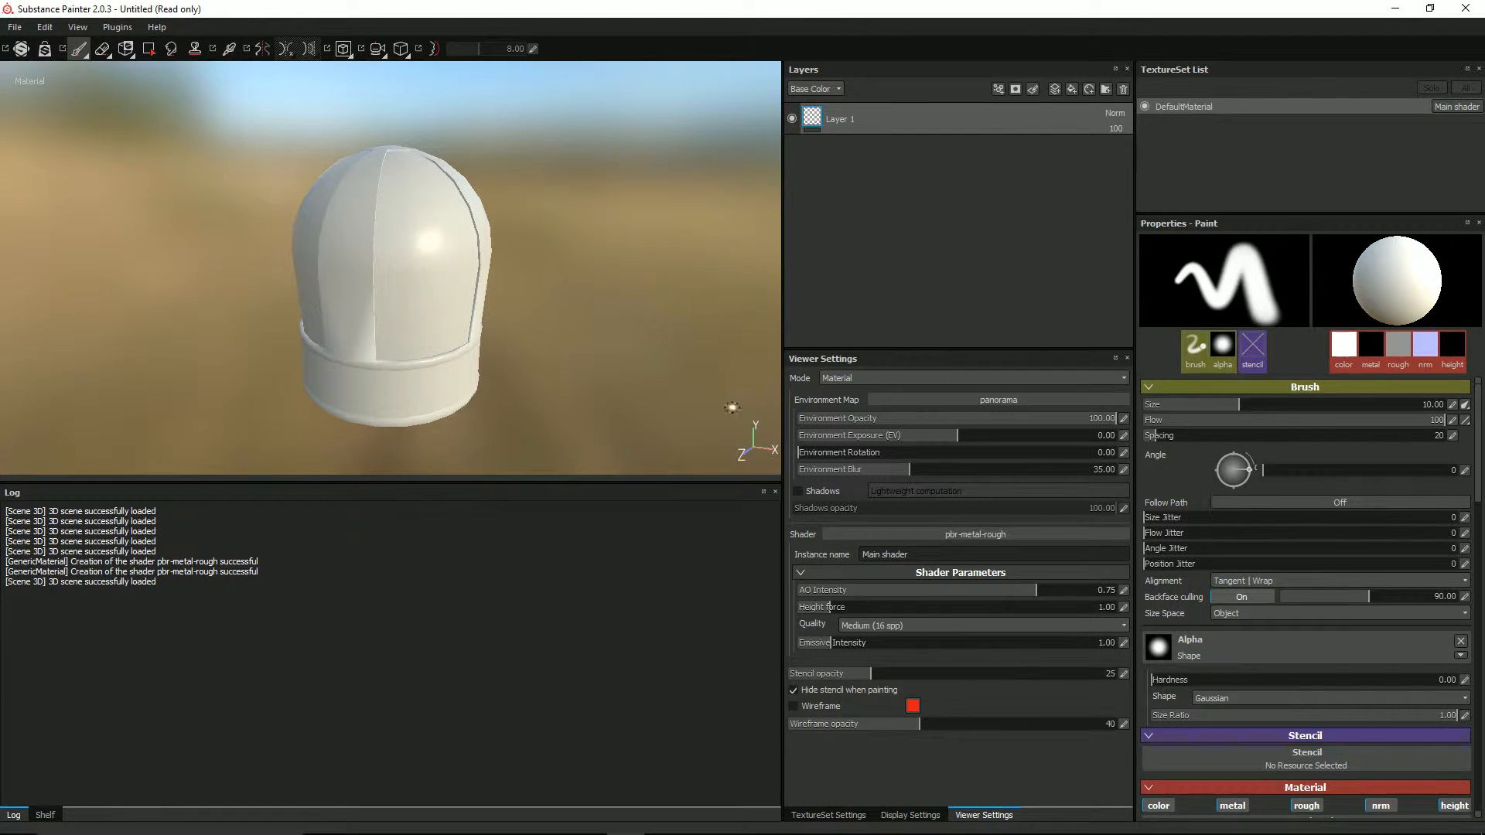
Bake all additional maps for the mesh at 1024x1024 output size with Subsampling 4x4 antialiasing
left_click(825, 816)
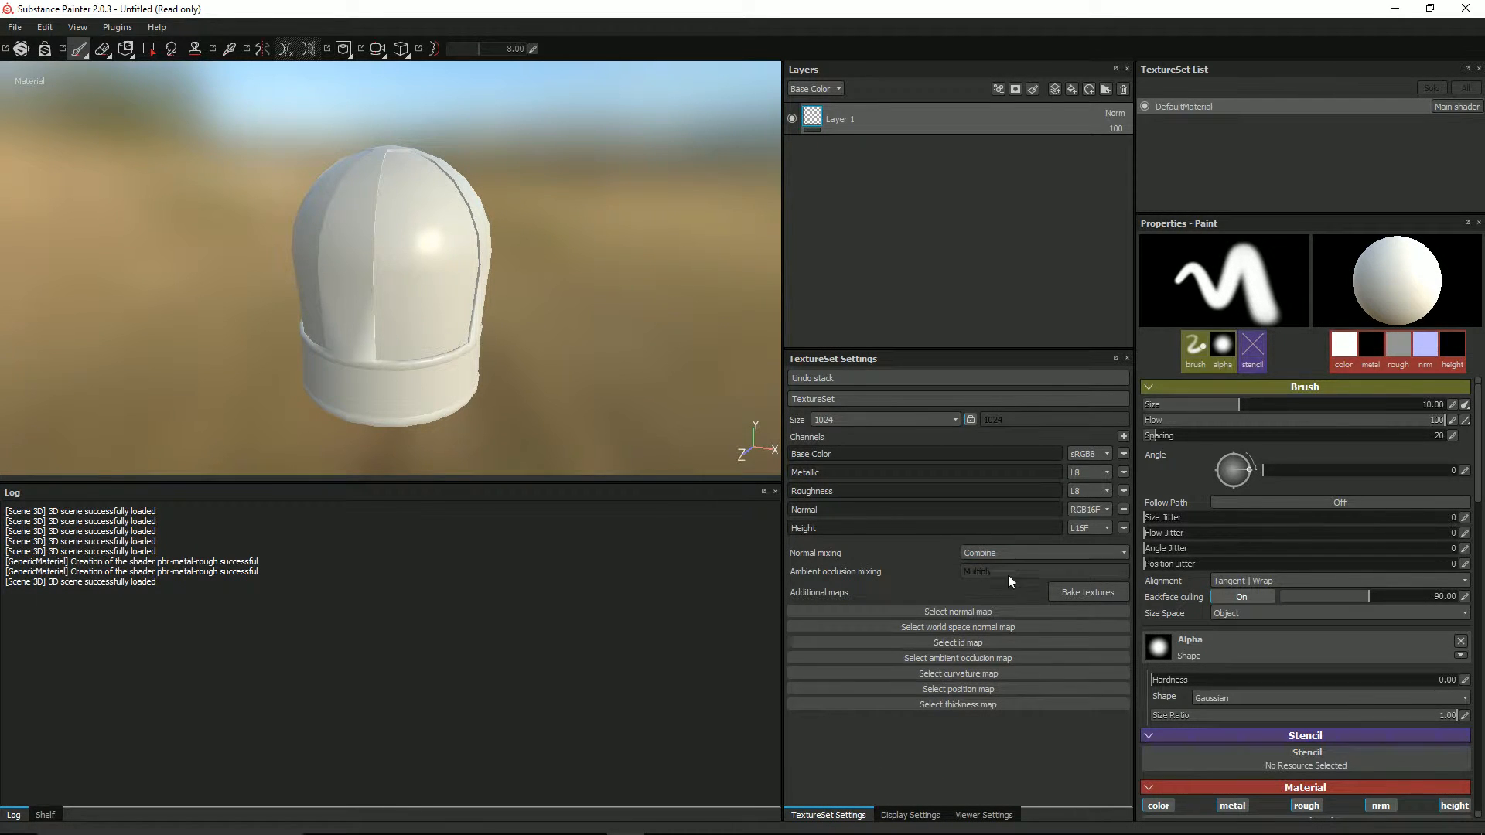
left_click(1078, 591)
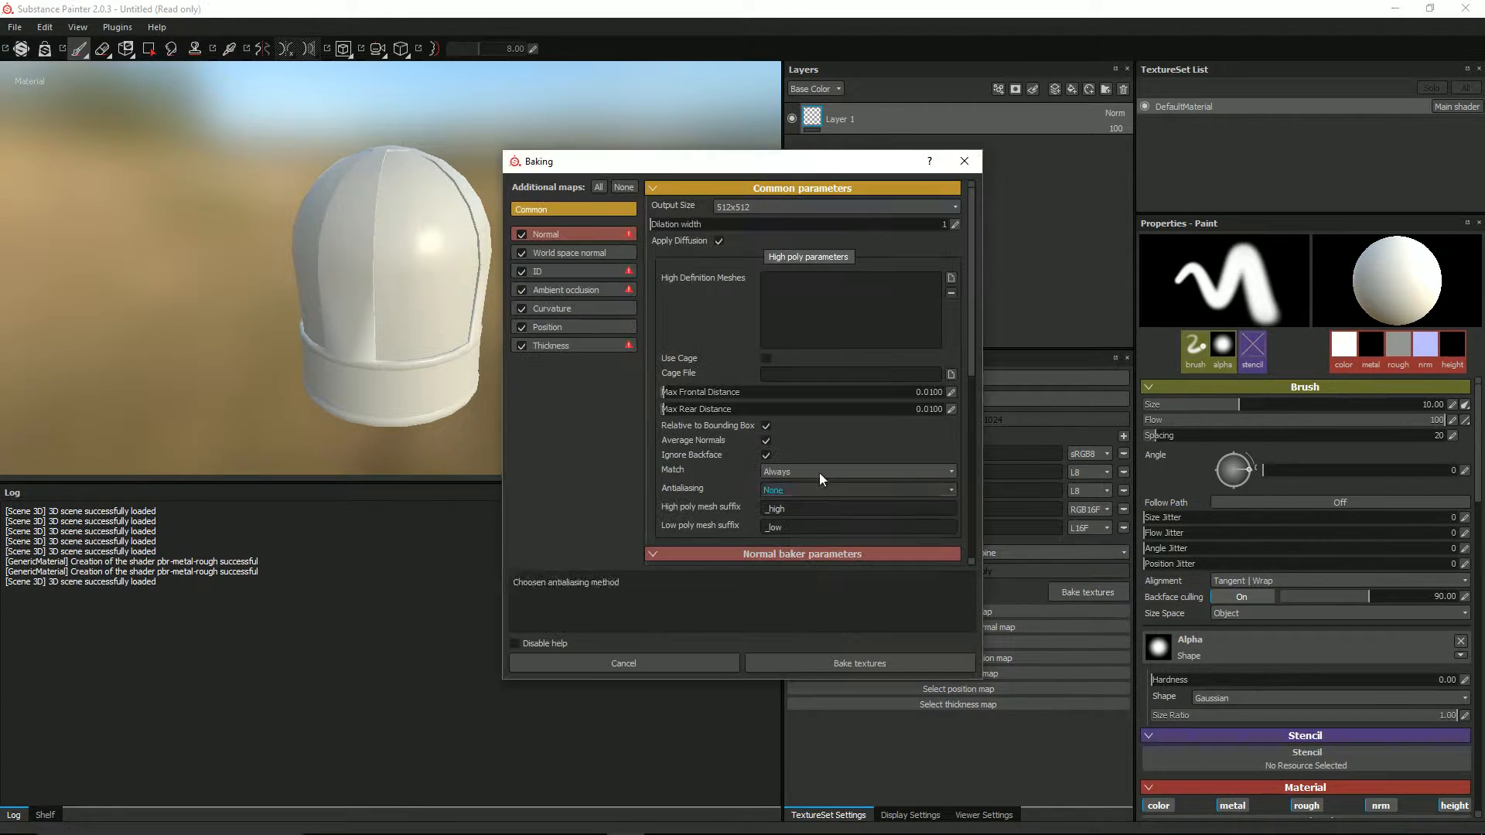
left_click(730, 207)
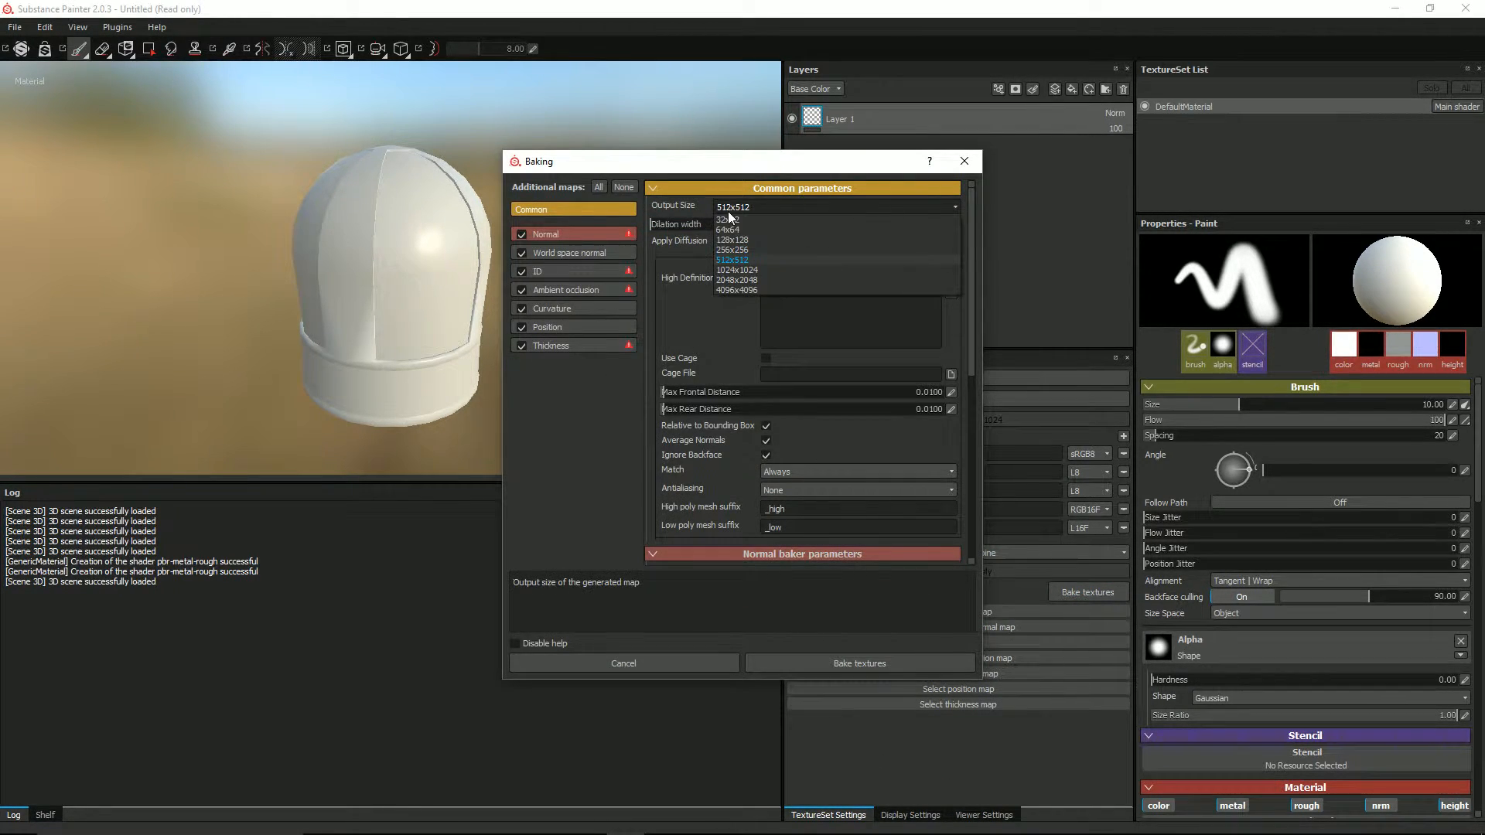
left_click(755, 268)
left_click(811, 494)
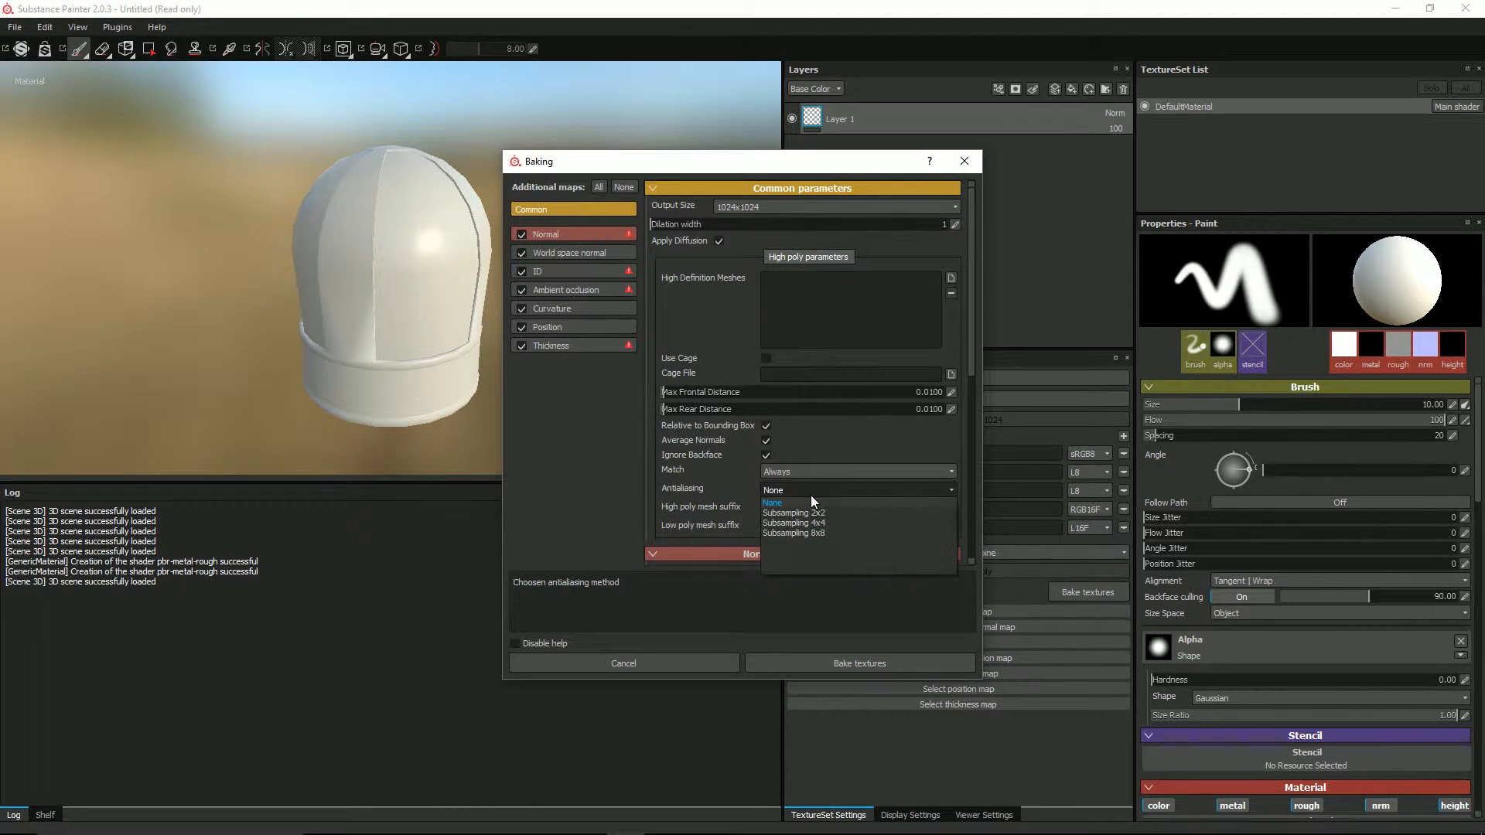
left_click(812, 526)
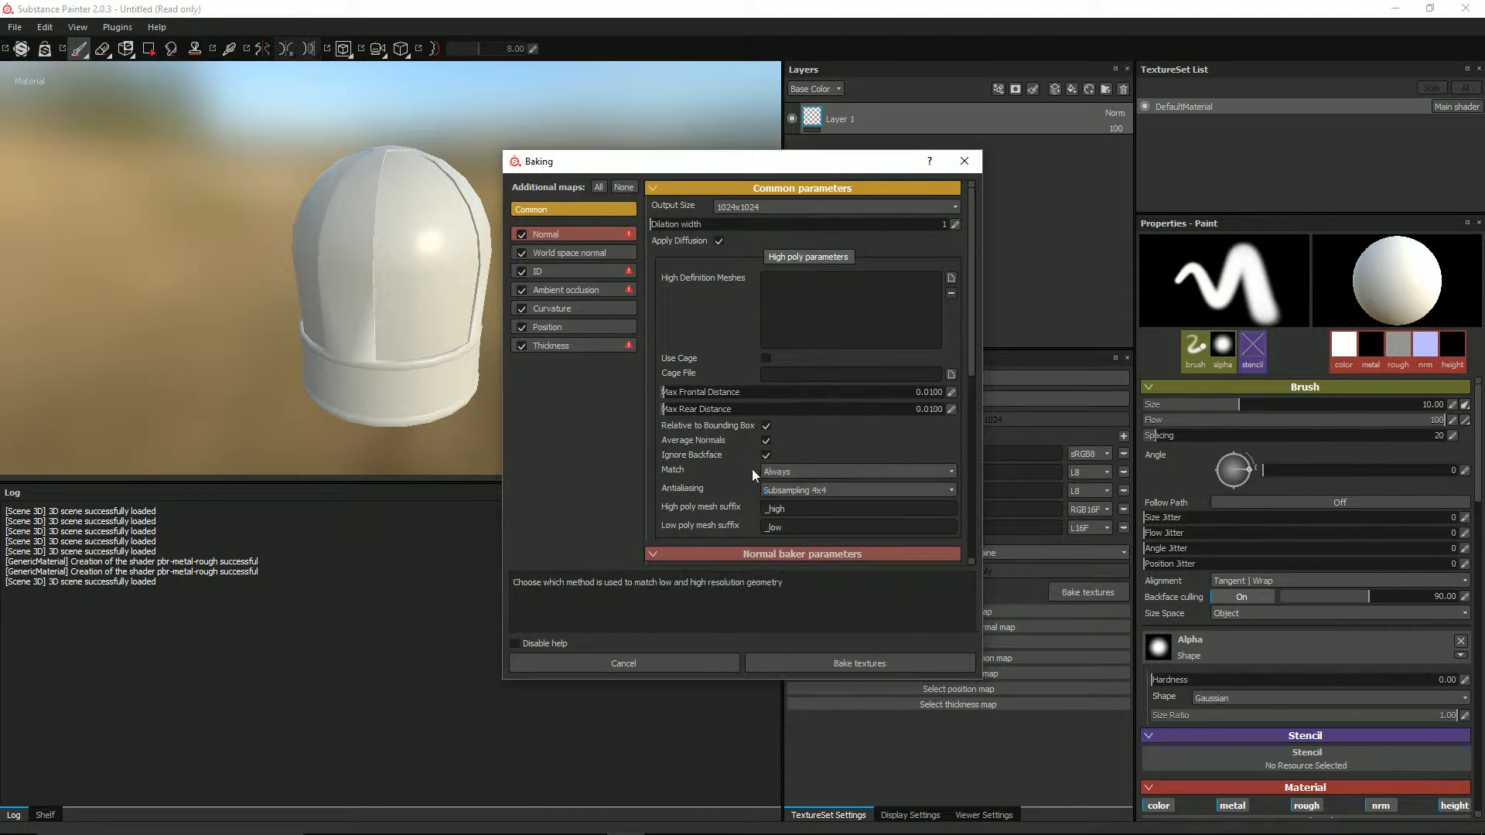
left_click(820, 657)
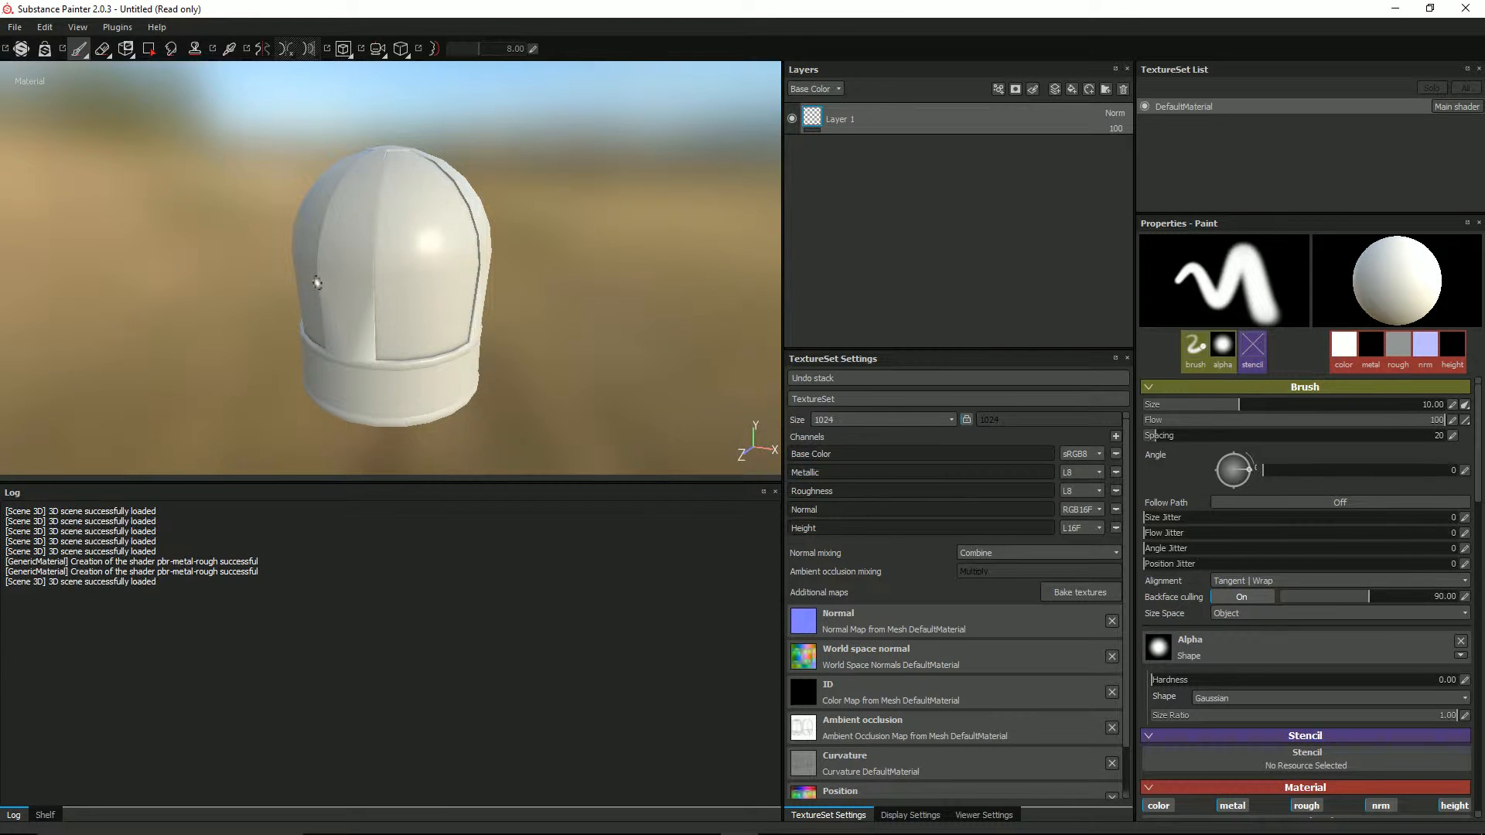
left_click_drag(317, 283, 424, 300, "alt")
left_click_drag(239, 252, 294, 235, "alt")
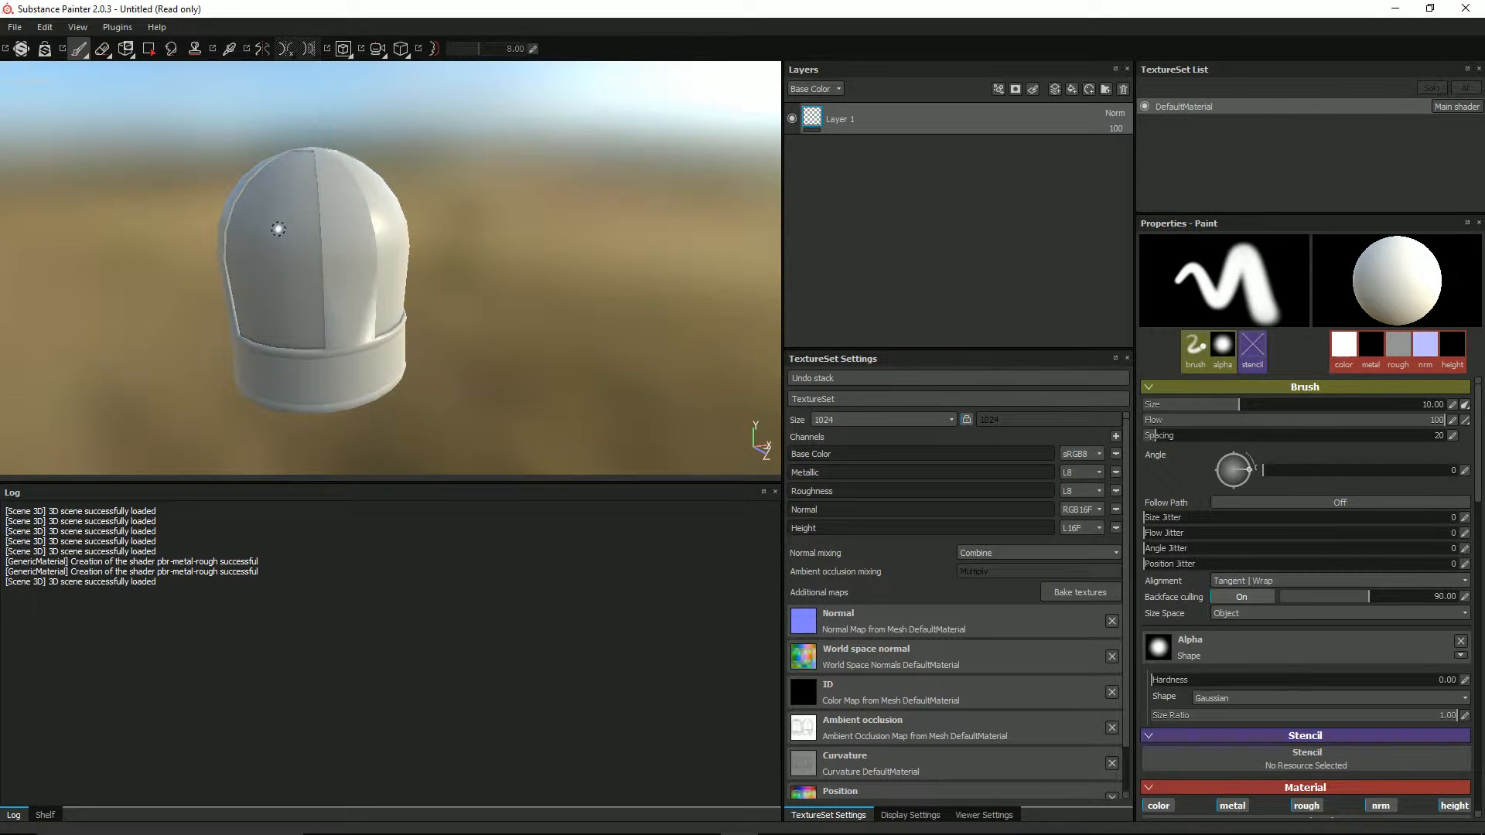
left_click_drag(497, 291, 415, 291, "alt")
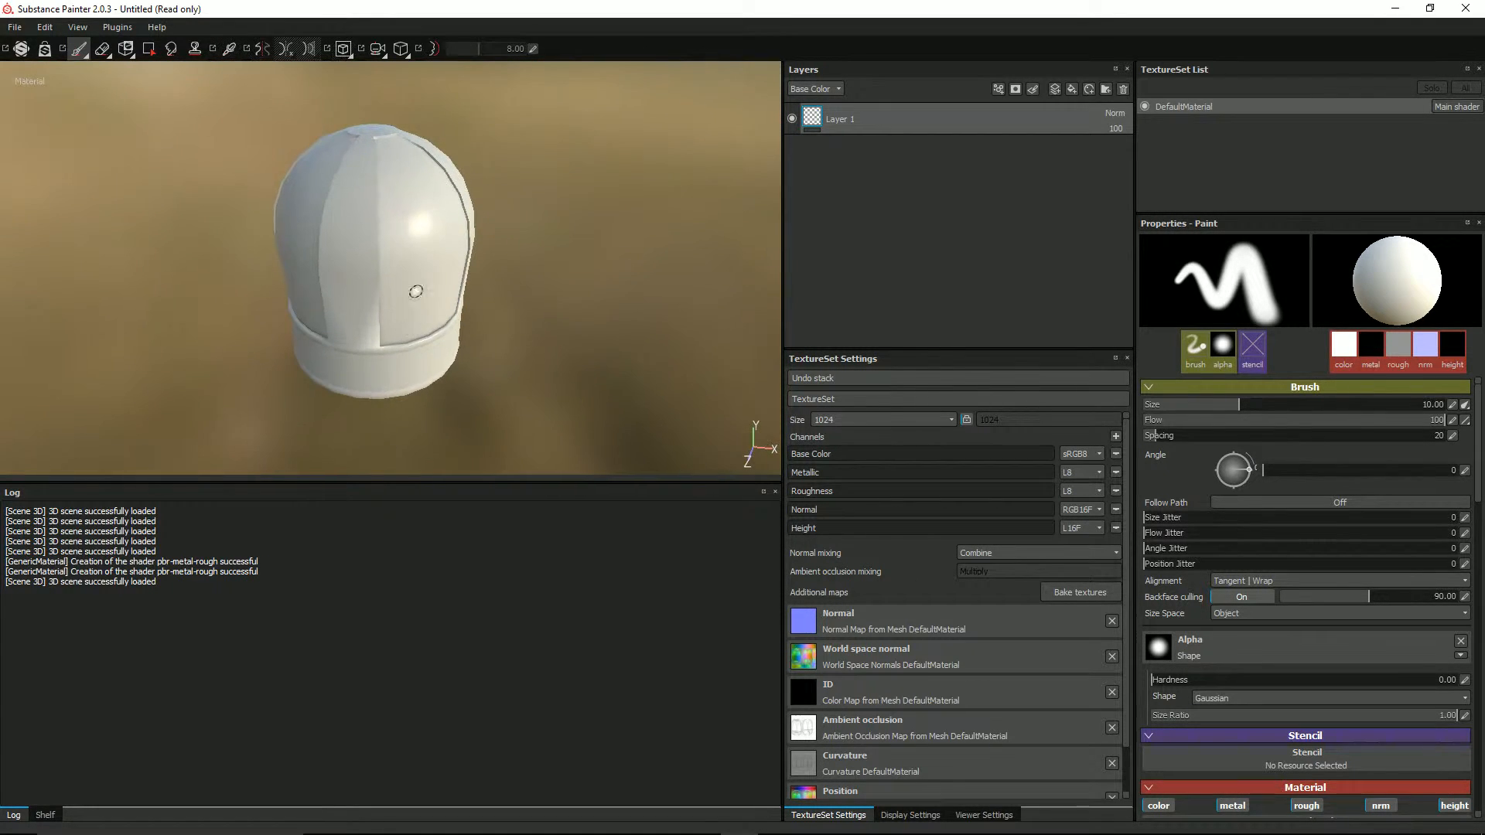
left_click_drag(627, 297, 315, 253, "alt")
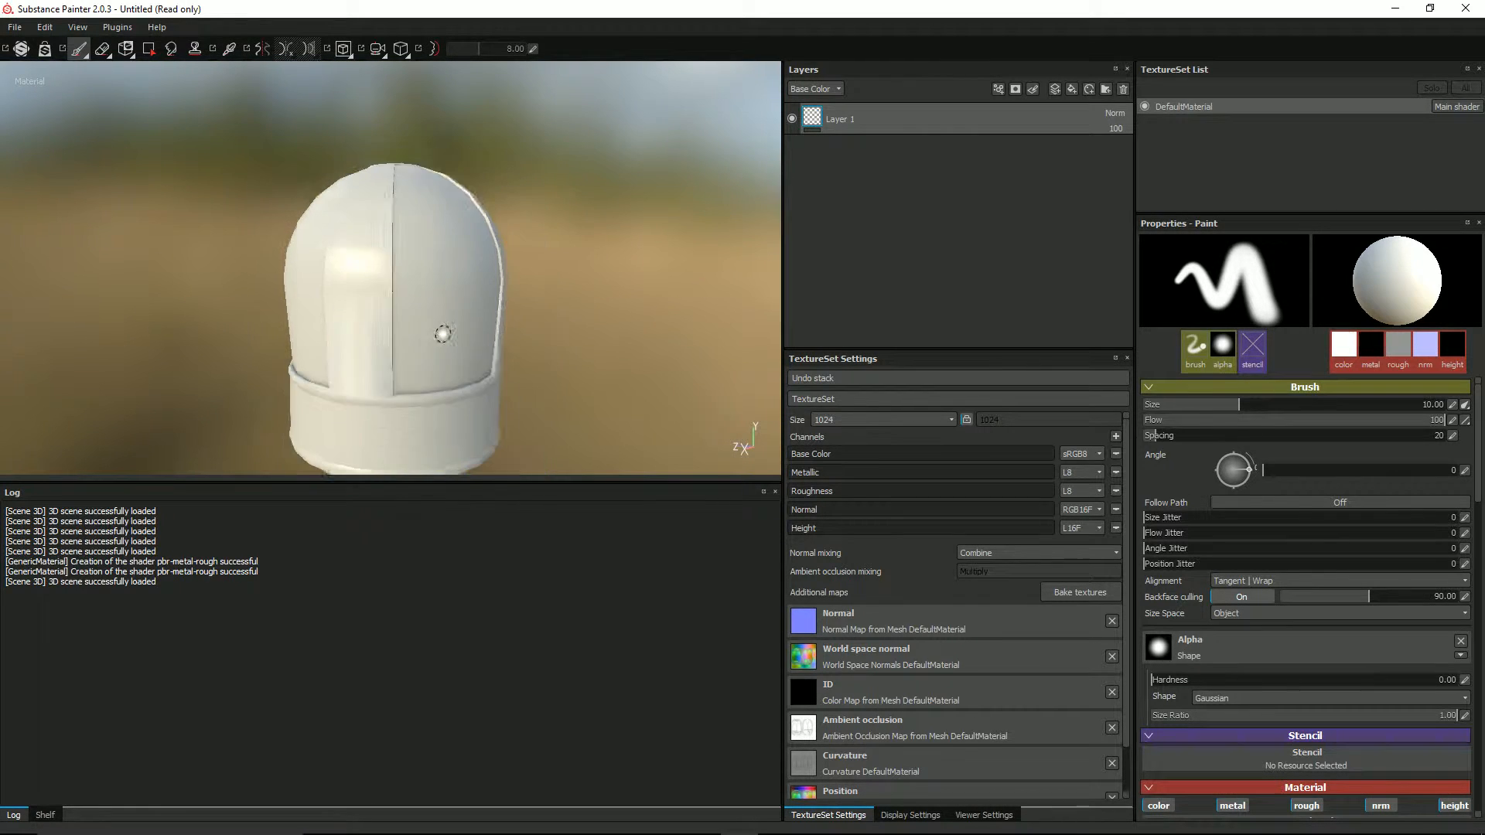
scroll(442, 334, "down", 1)
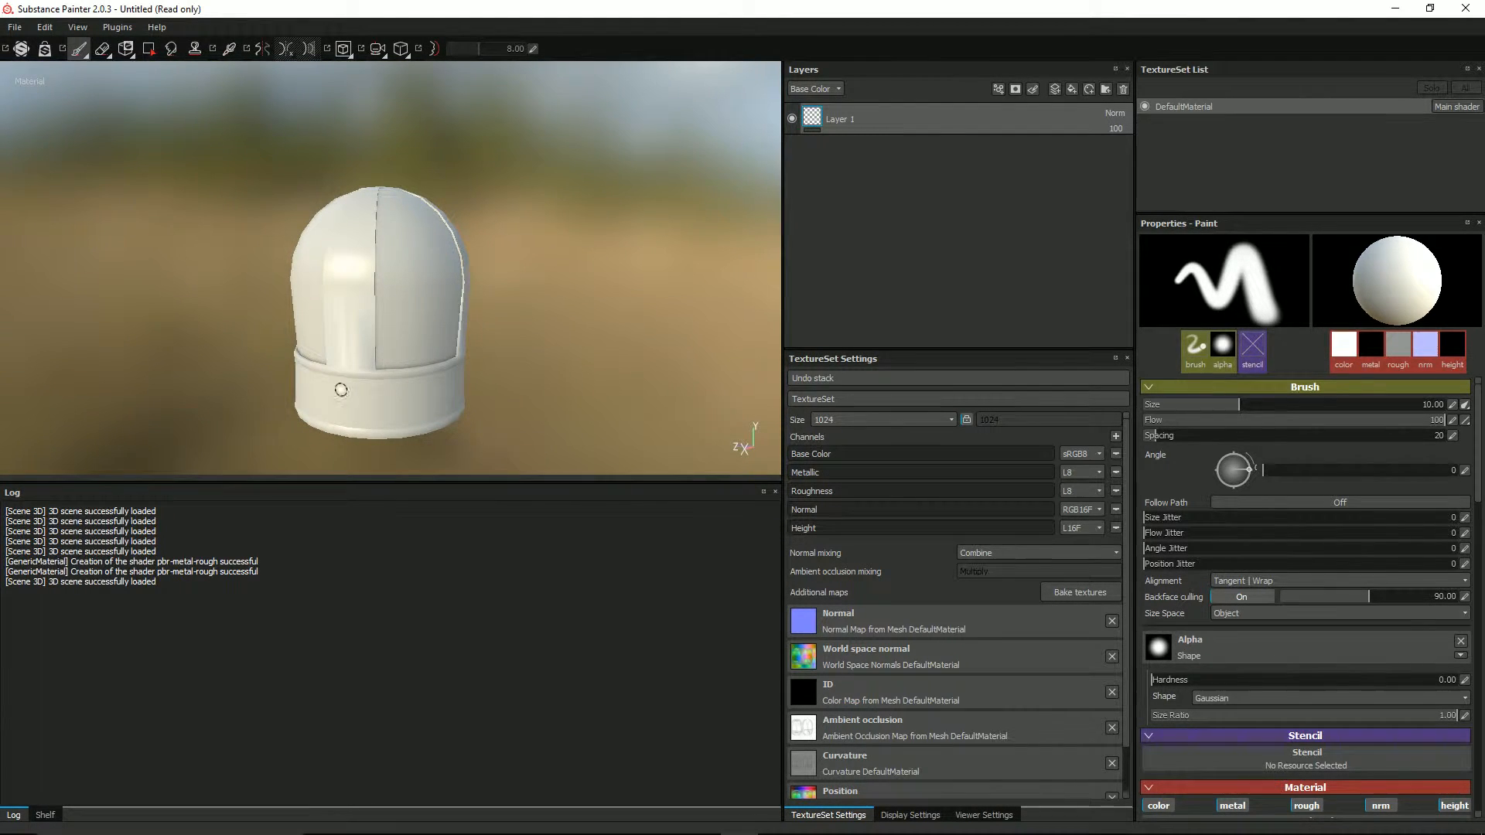
left_click_drag(449, 266, 395, 278, "alt")
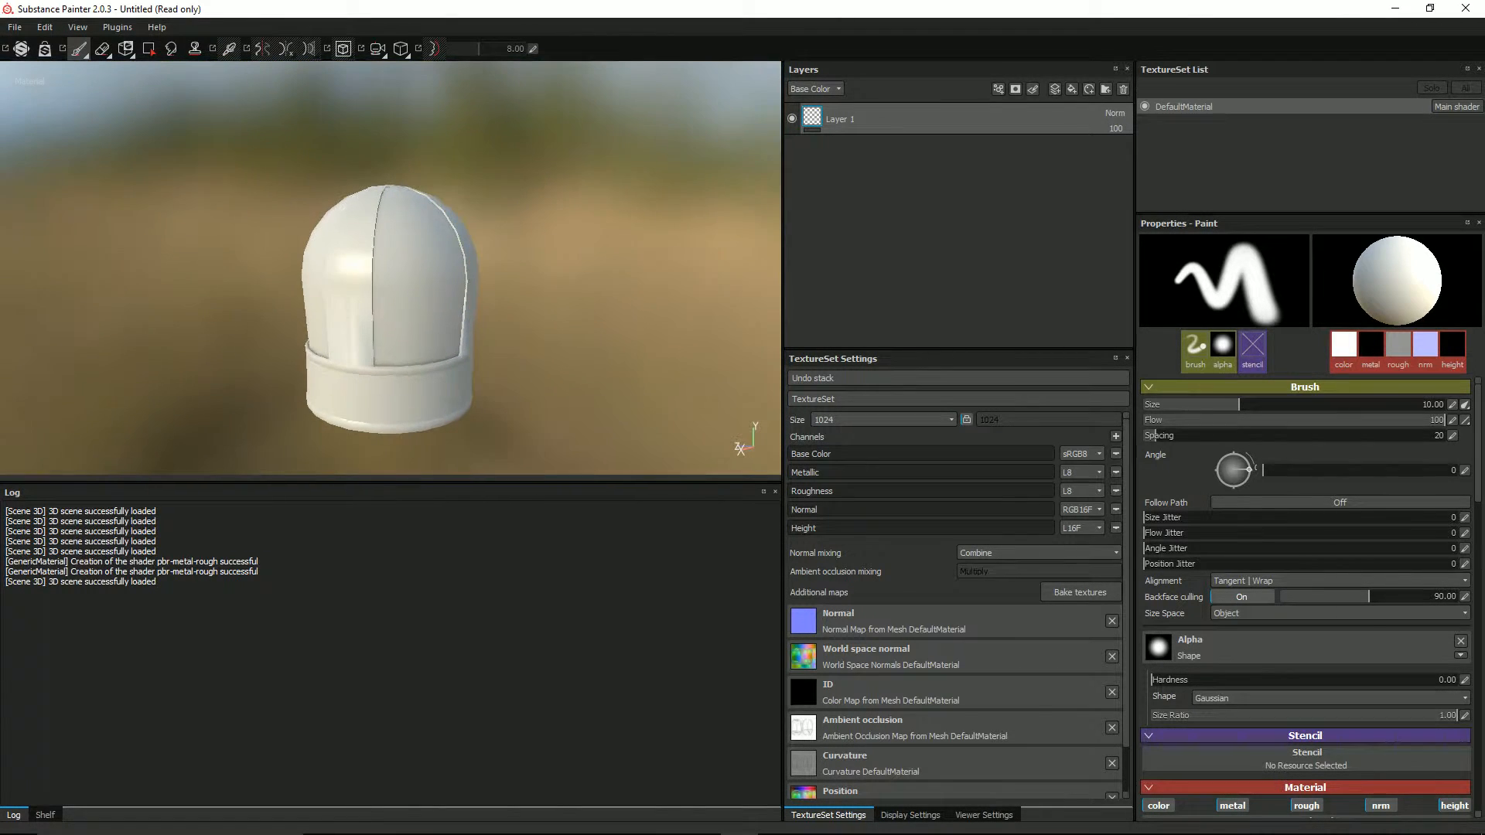
Import scifi_indent_01.png from the Desktop folder in File Explorer into the permanent shelf as an alpha
left_click(44, 815)
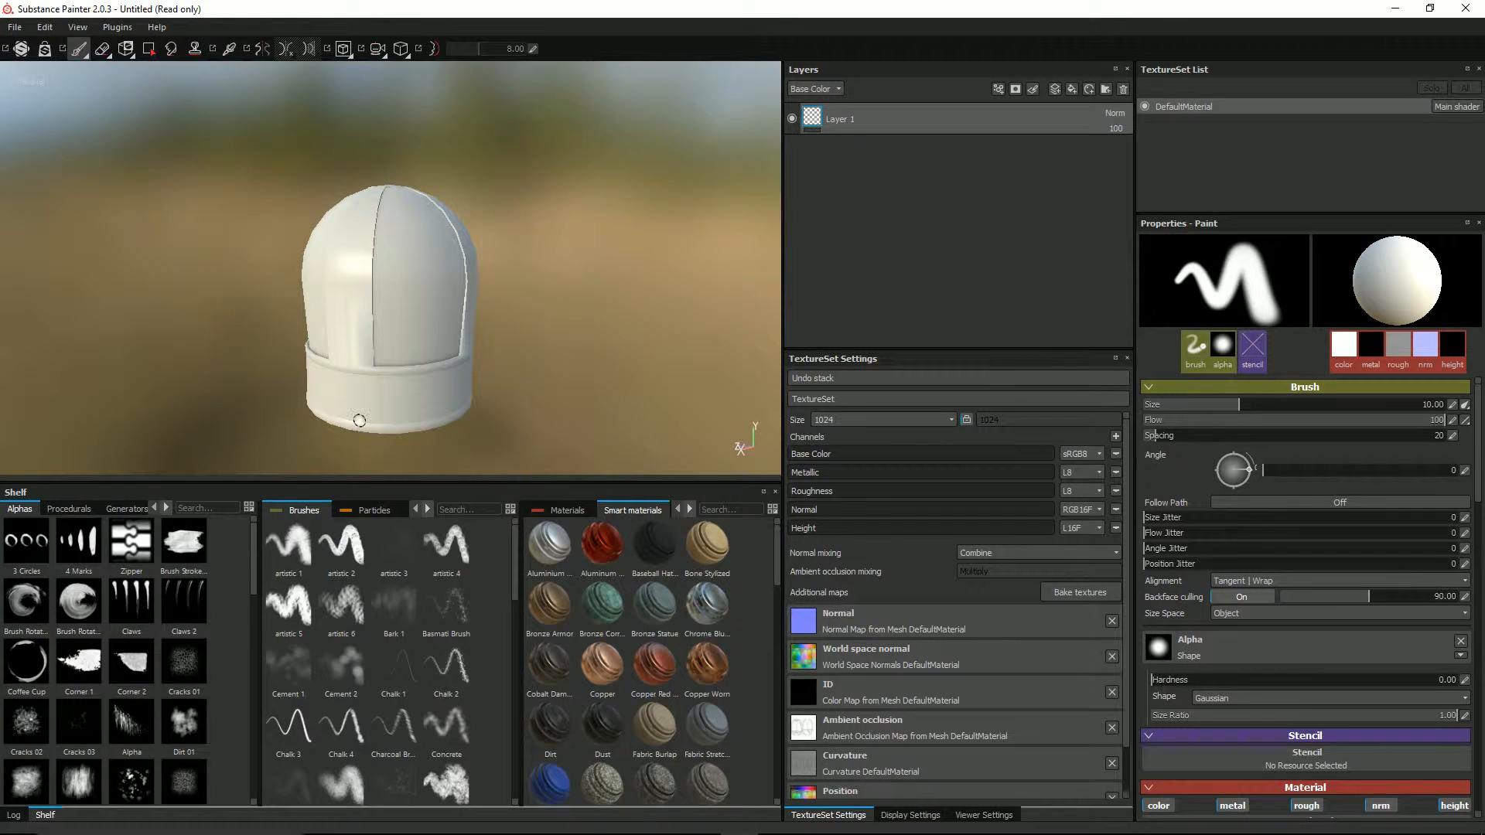
mouse_move(532, 830)
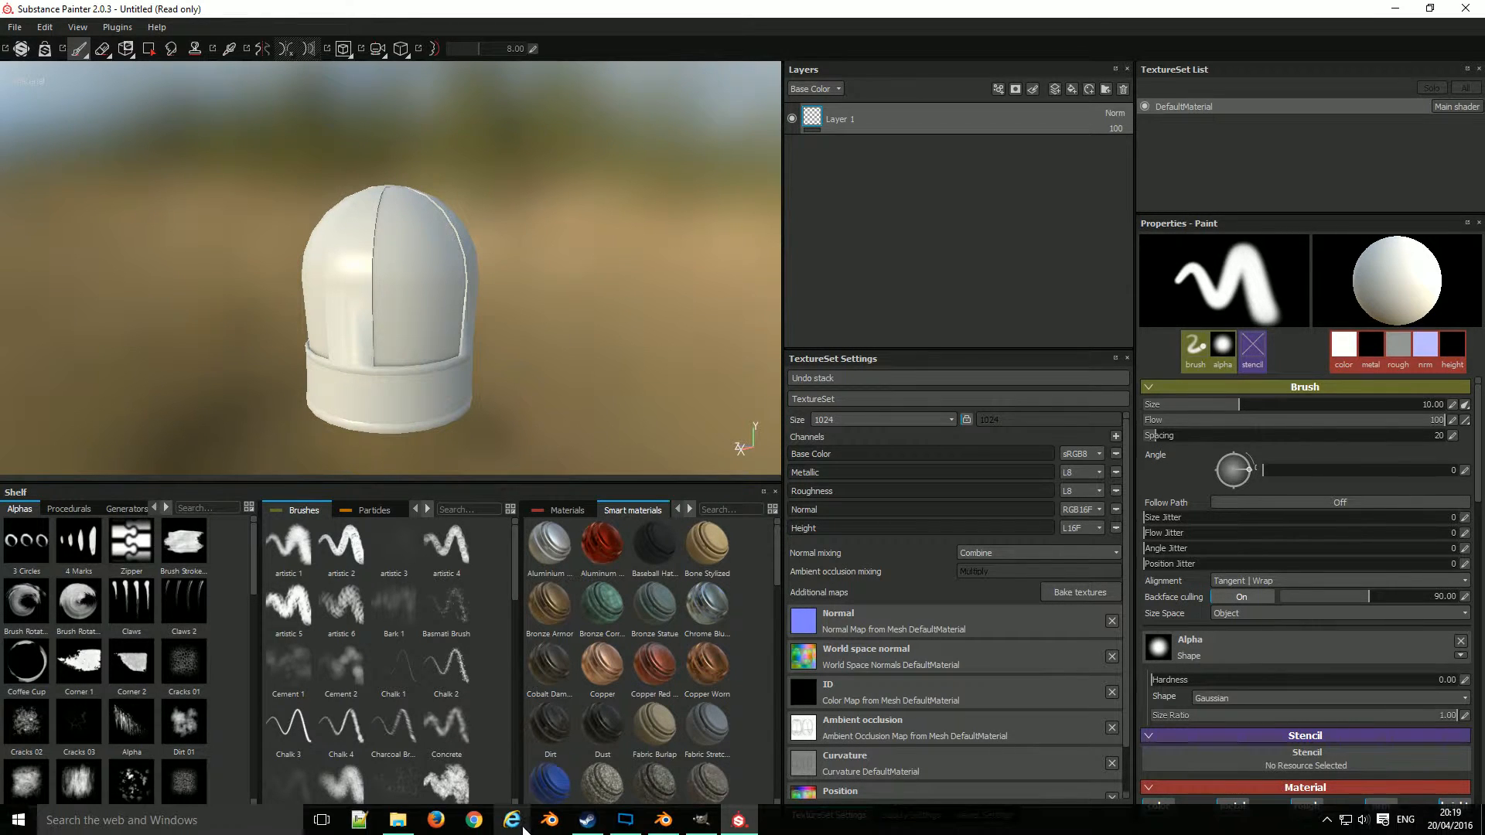
left_click(397, 821)
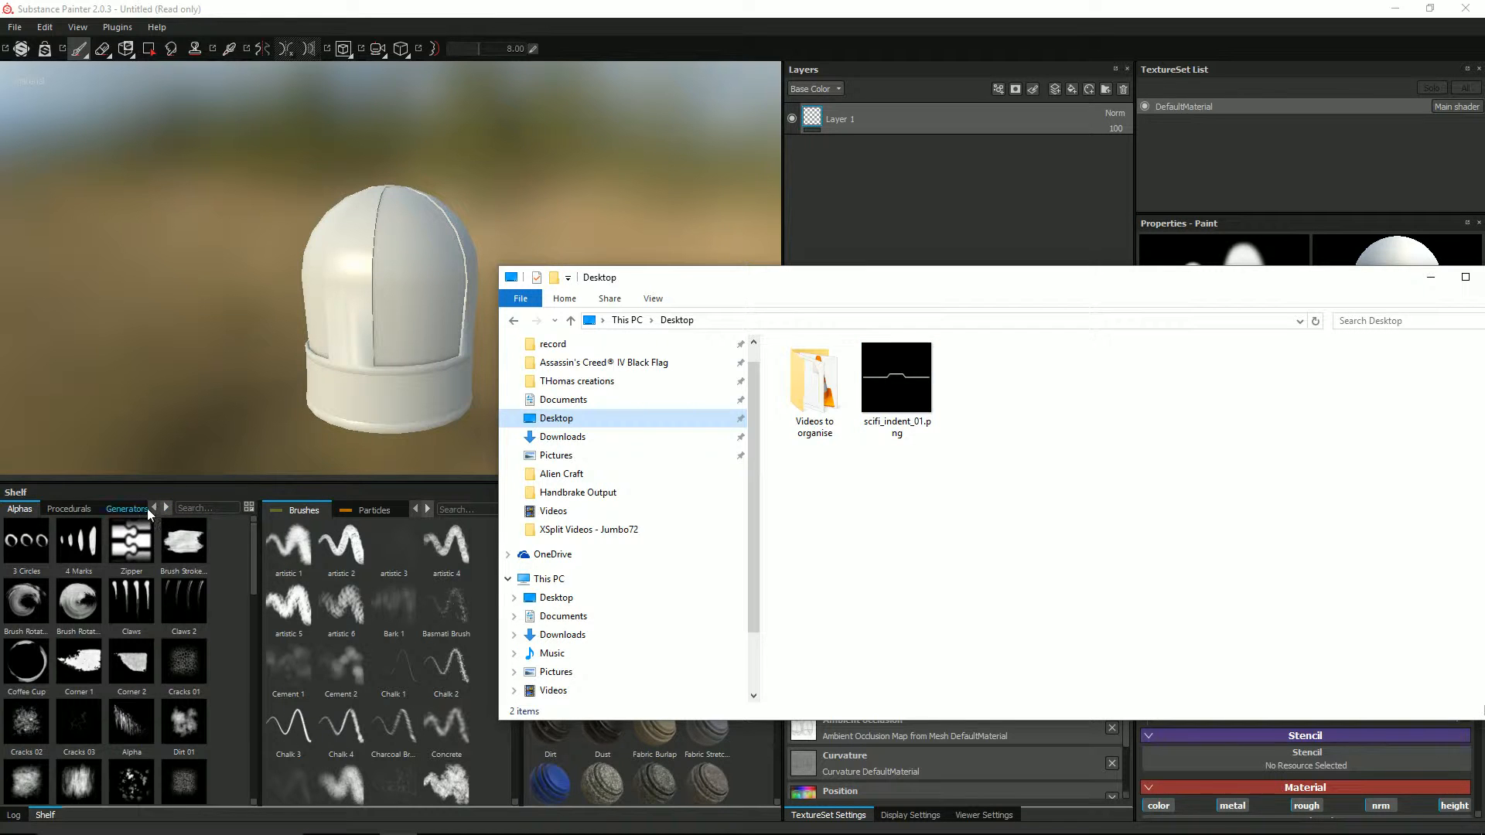
left_click_drag(911, 379, 151, 656)
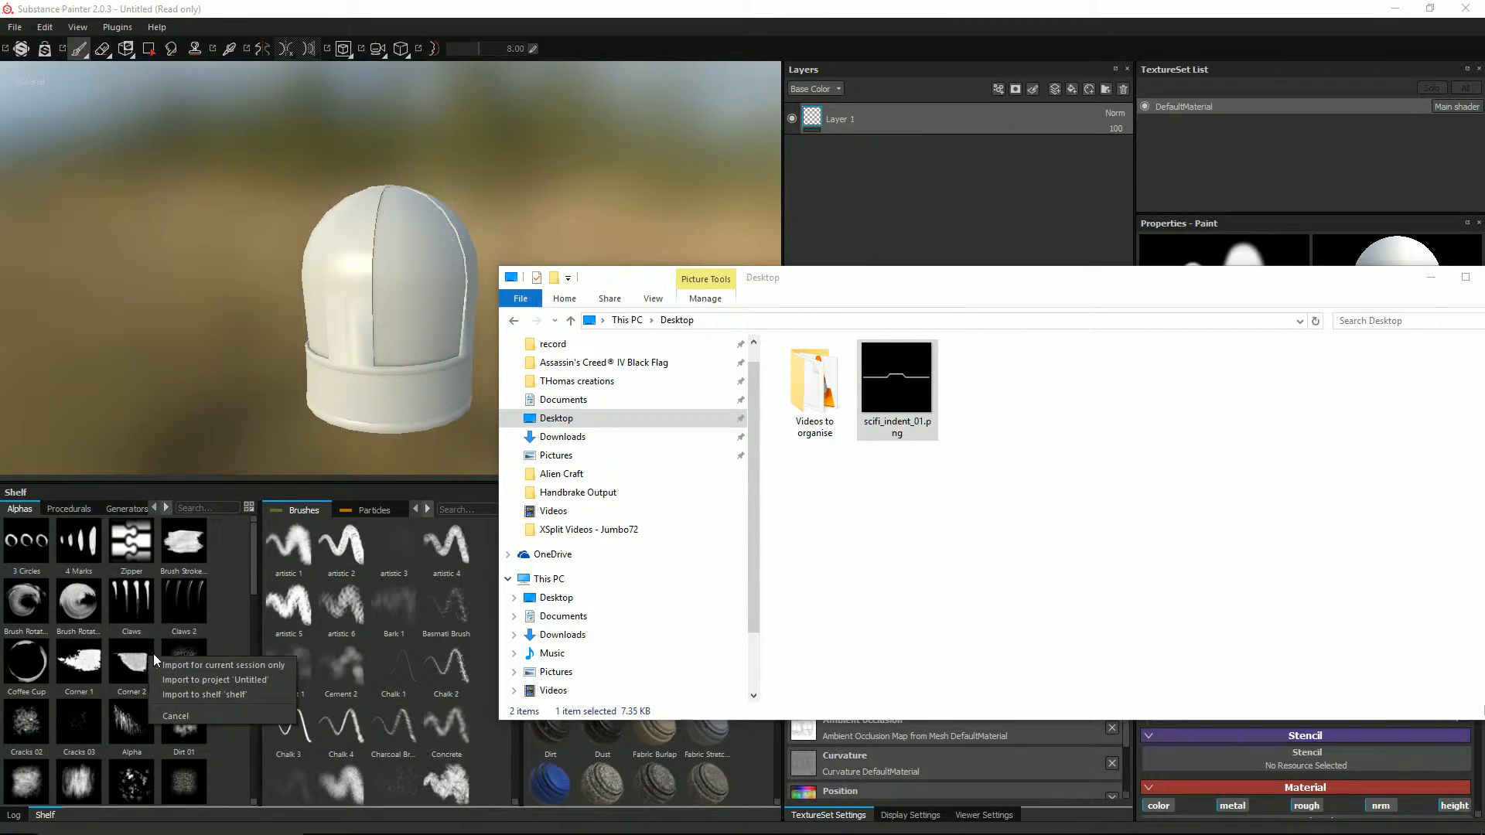
left_click(202, 694)
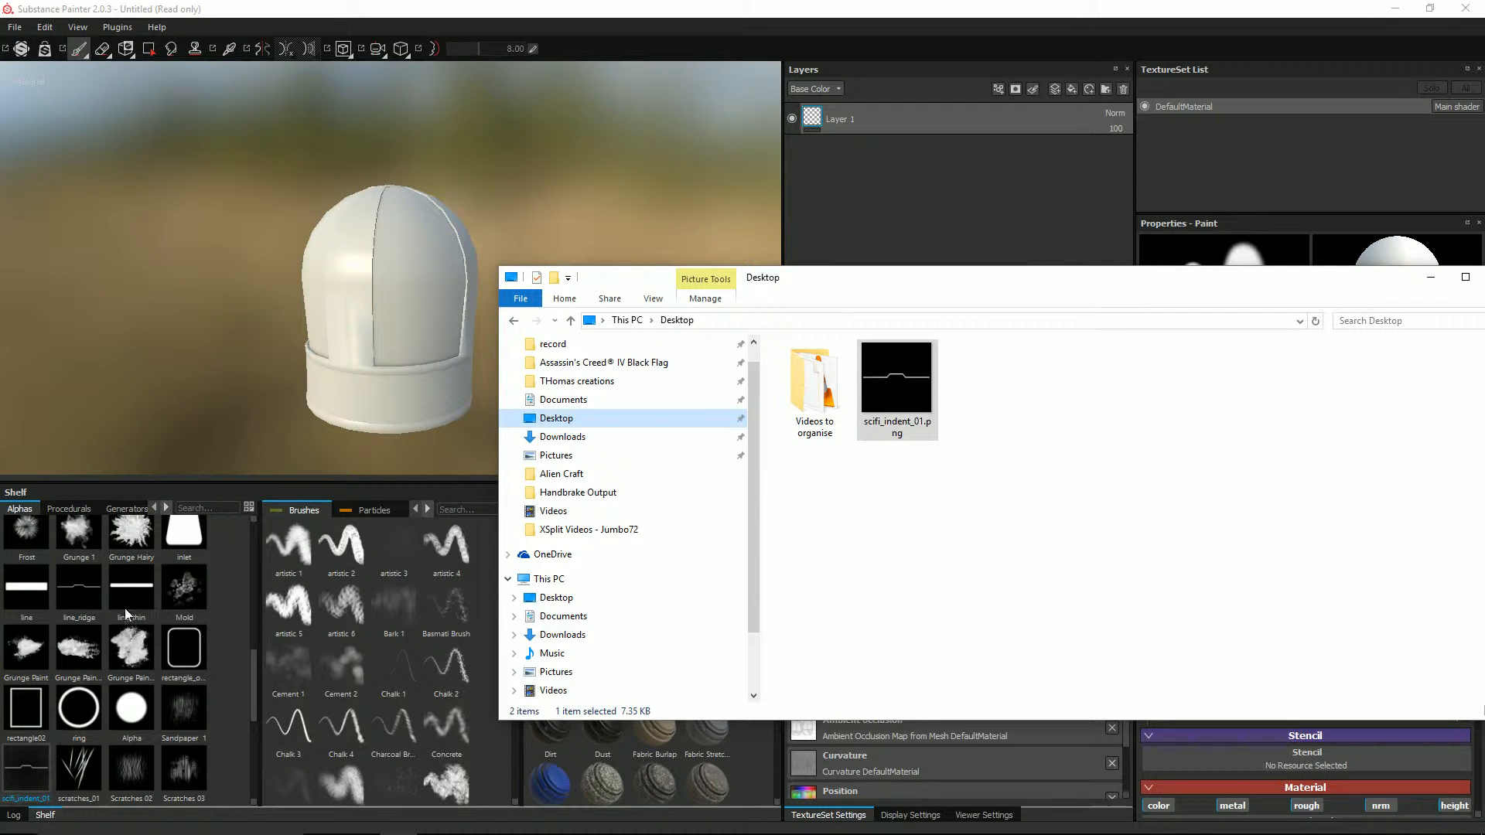
Inspect the resource details of the imported scifi_indent_01 alpha in the shelf
left_click(76, 594)
left_click(30, 773)
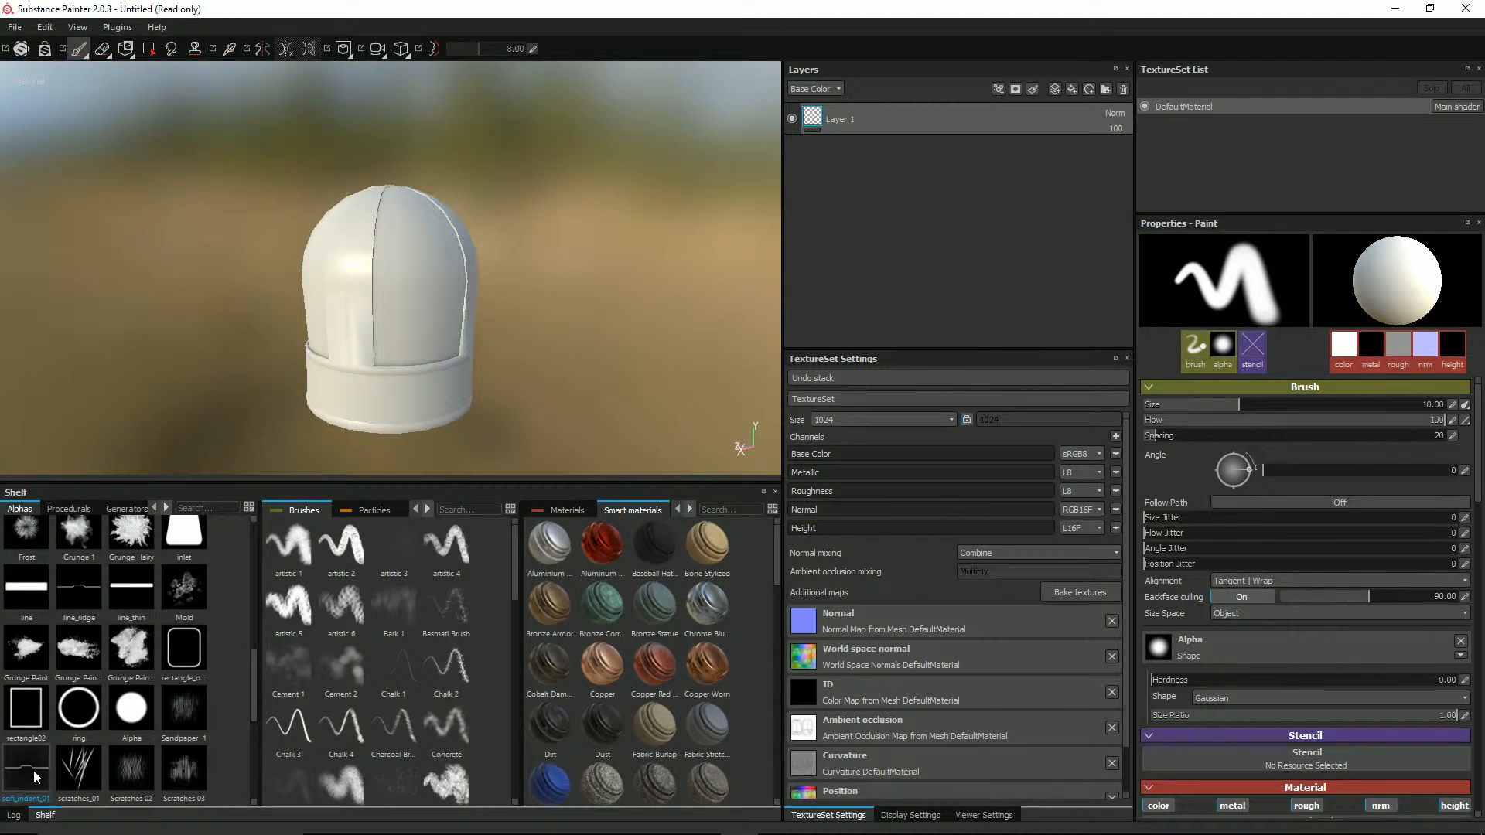
right_click(34, 776)
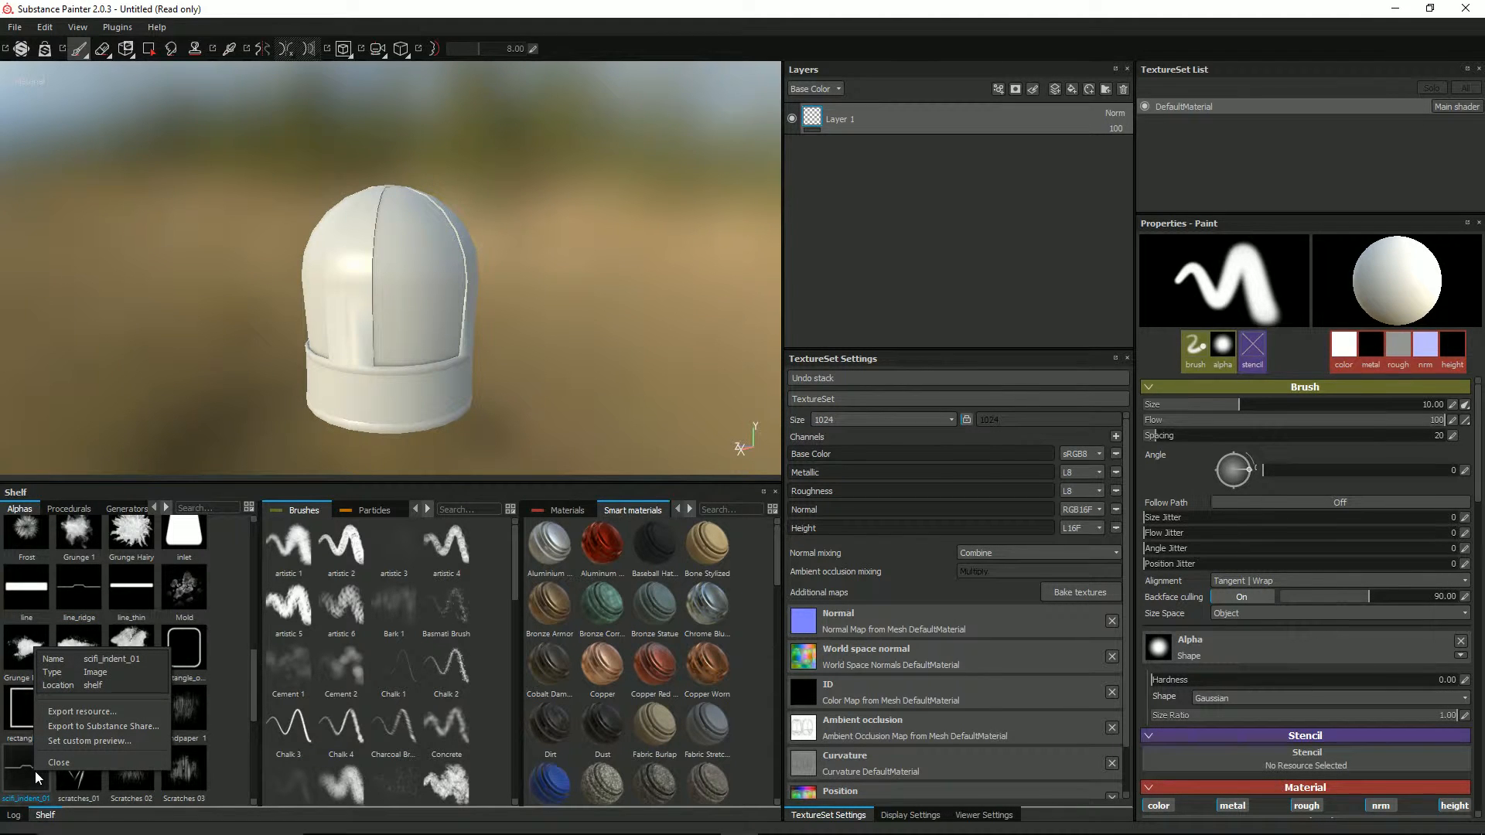
left_click(15, 771)
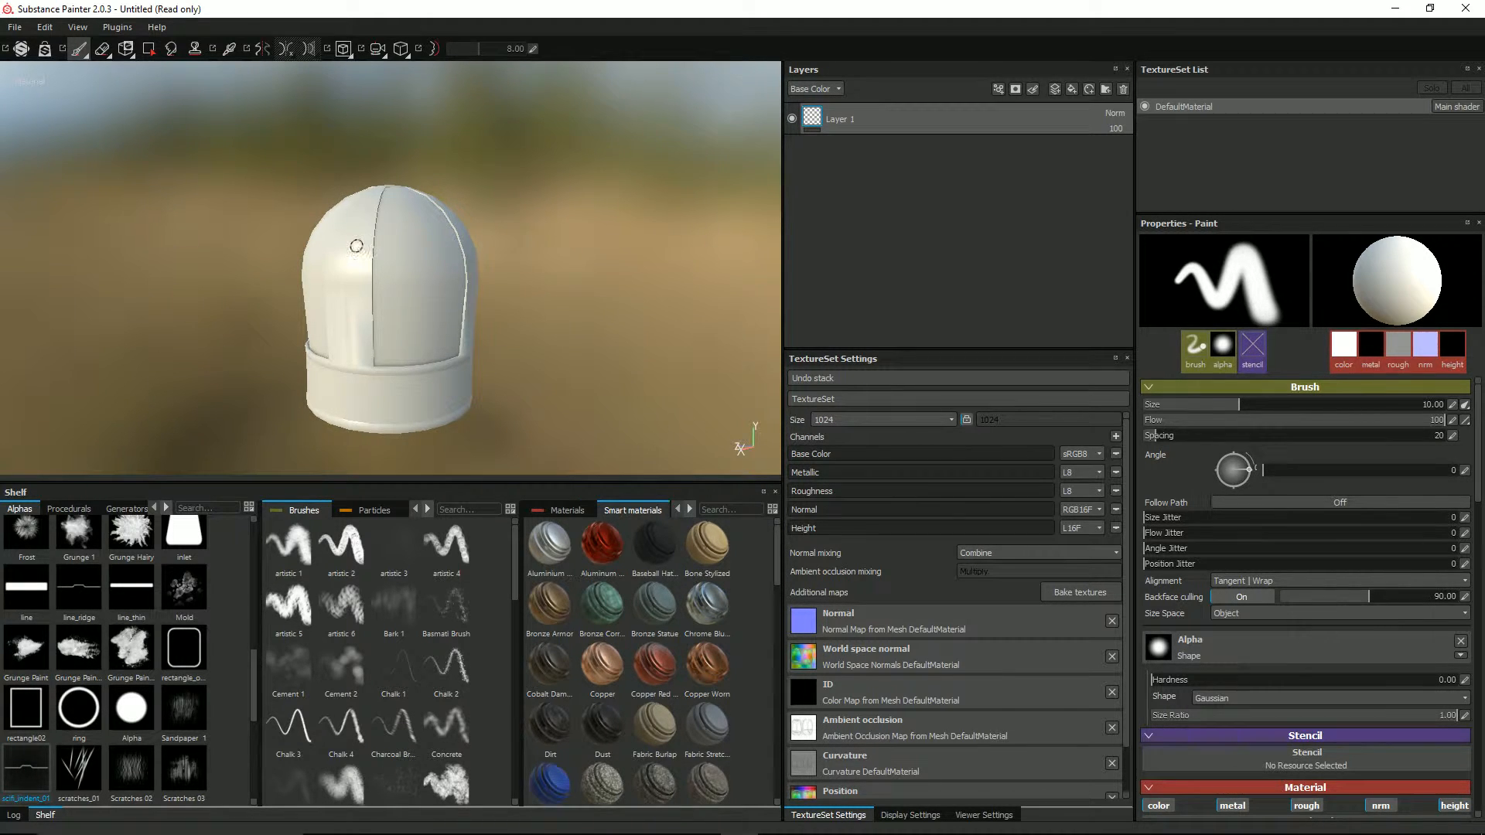
Replace the default paint layer with a new fill layer that has a black mask
left_click_drag(466, 273, 348, 309, "alt")
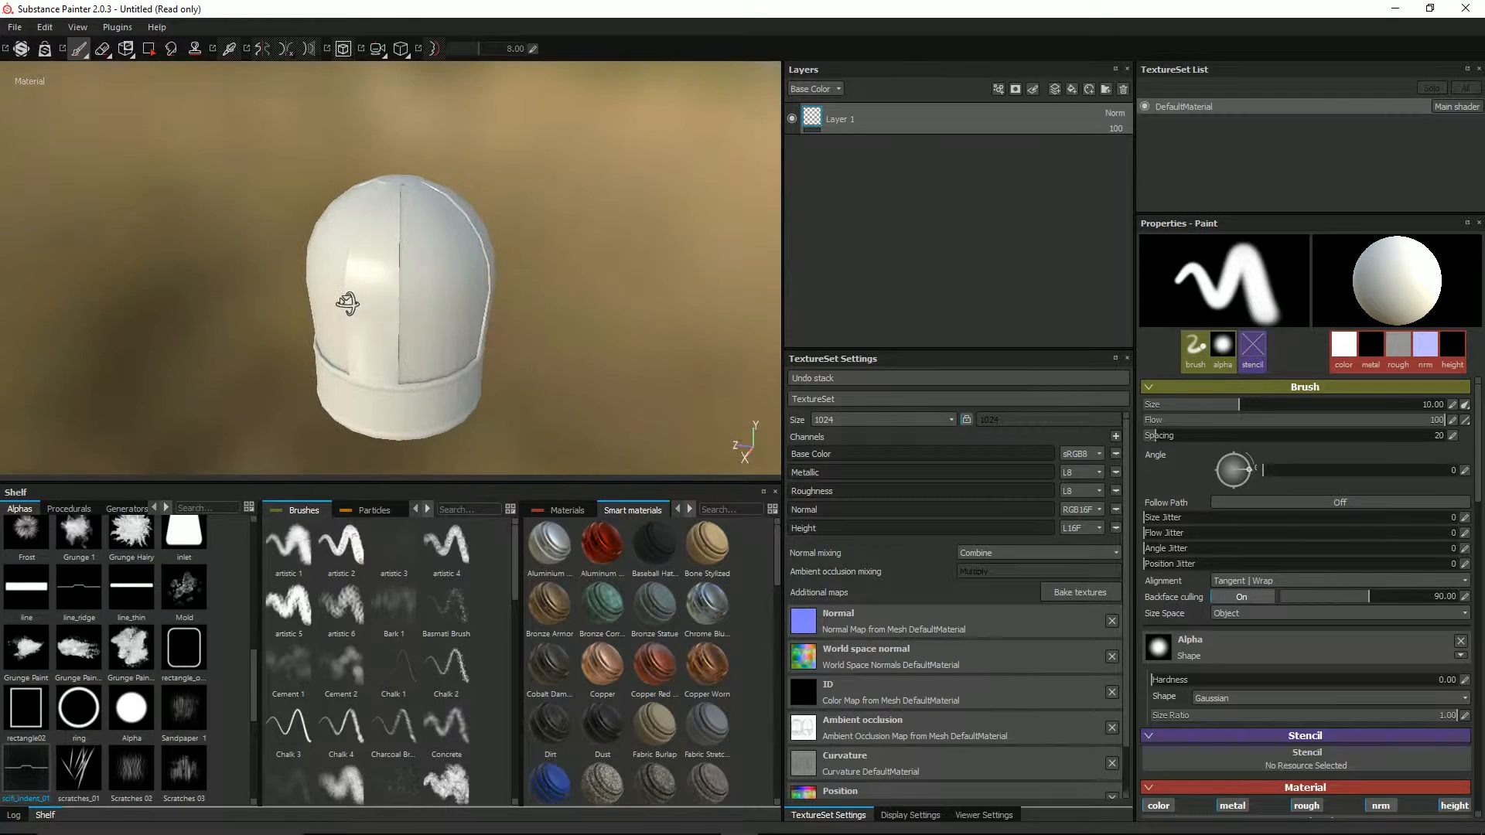
left_click(1123, 89)
left_click(1072, 89)
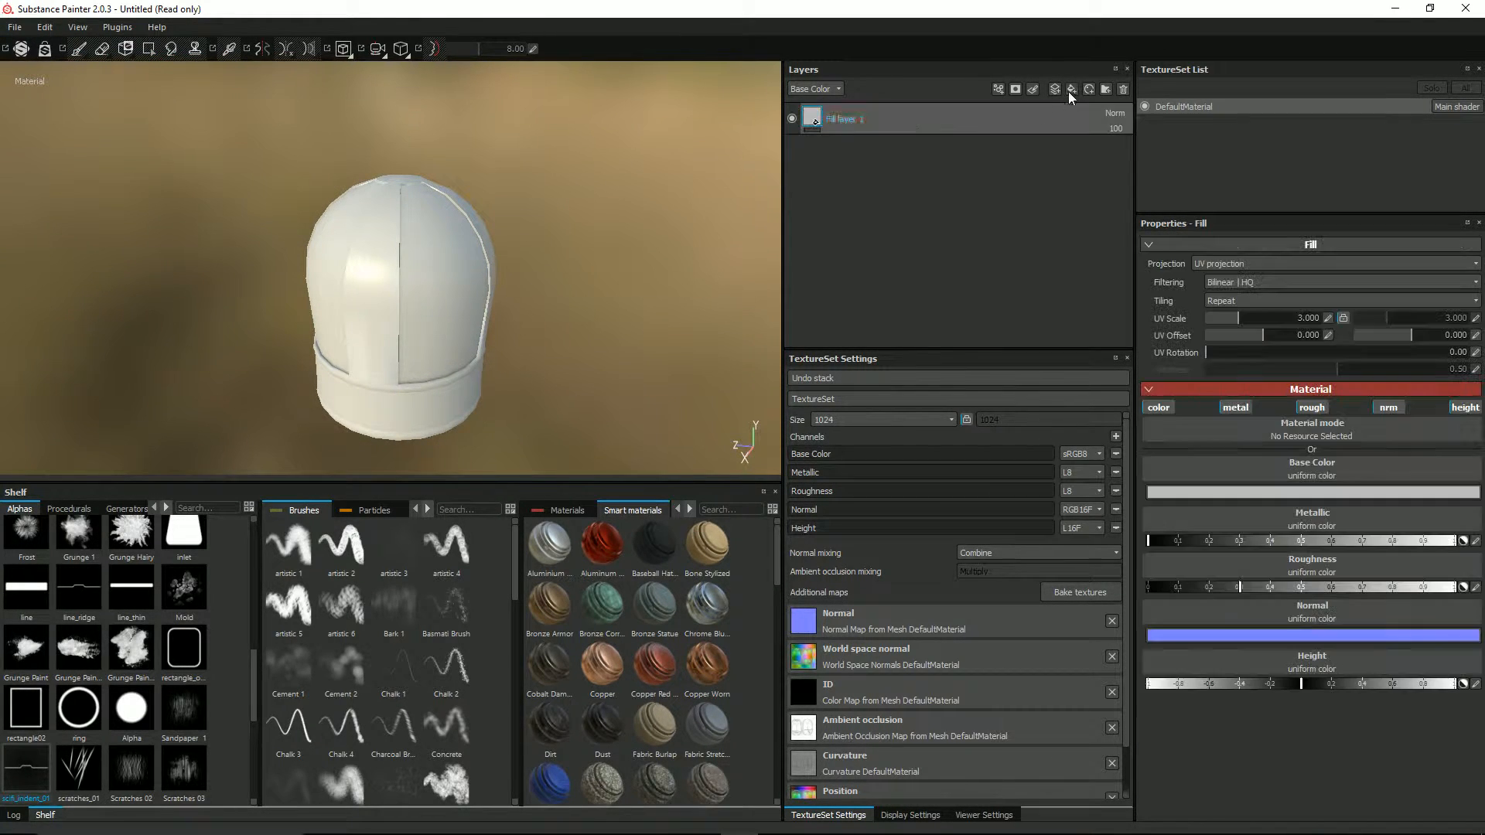
right_click(810, 122)
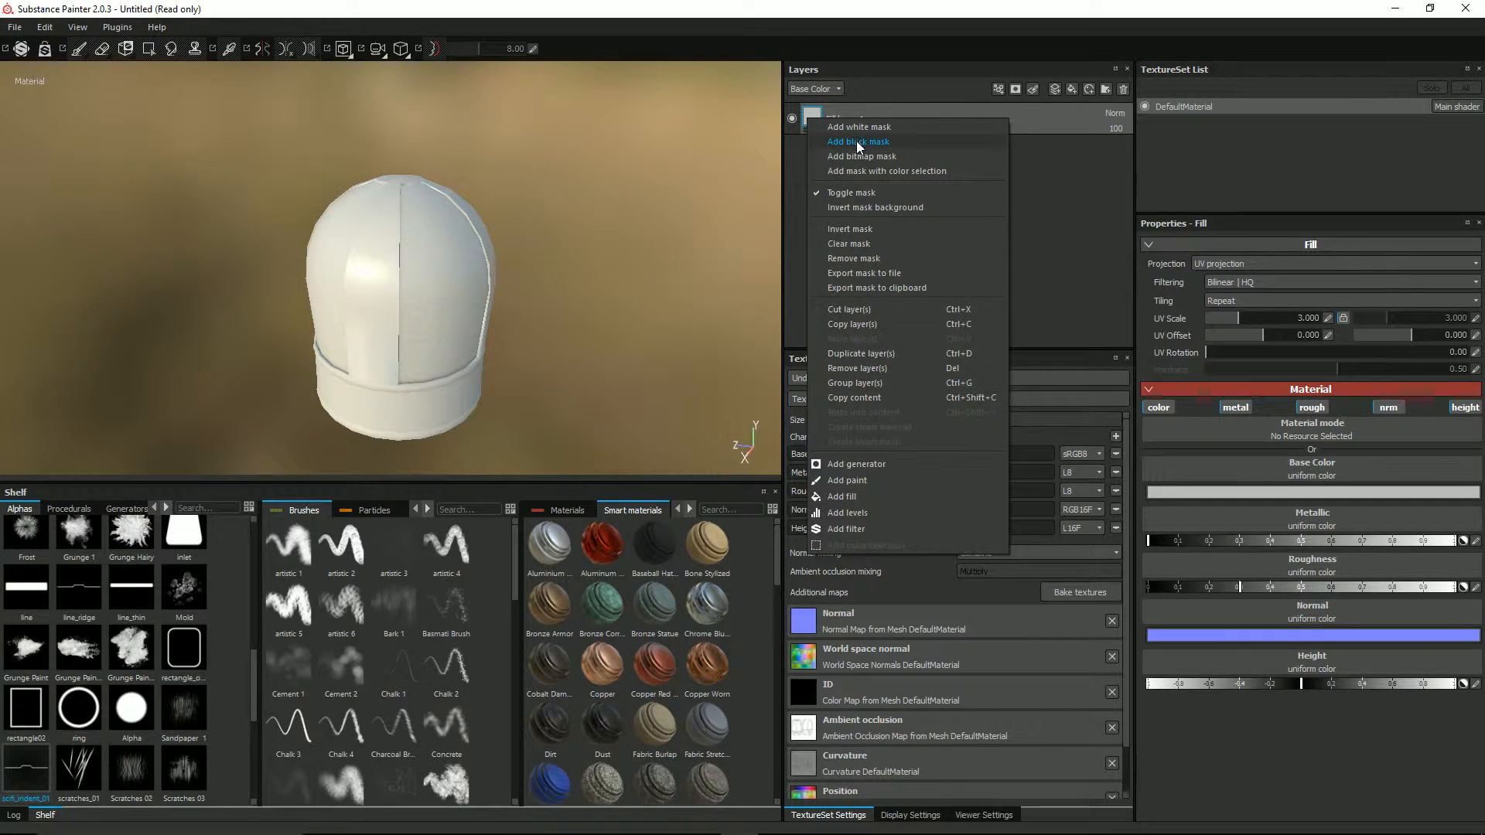
left_click(858, 148)
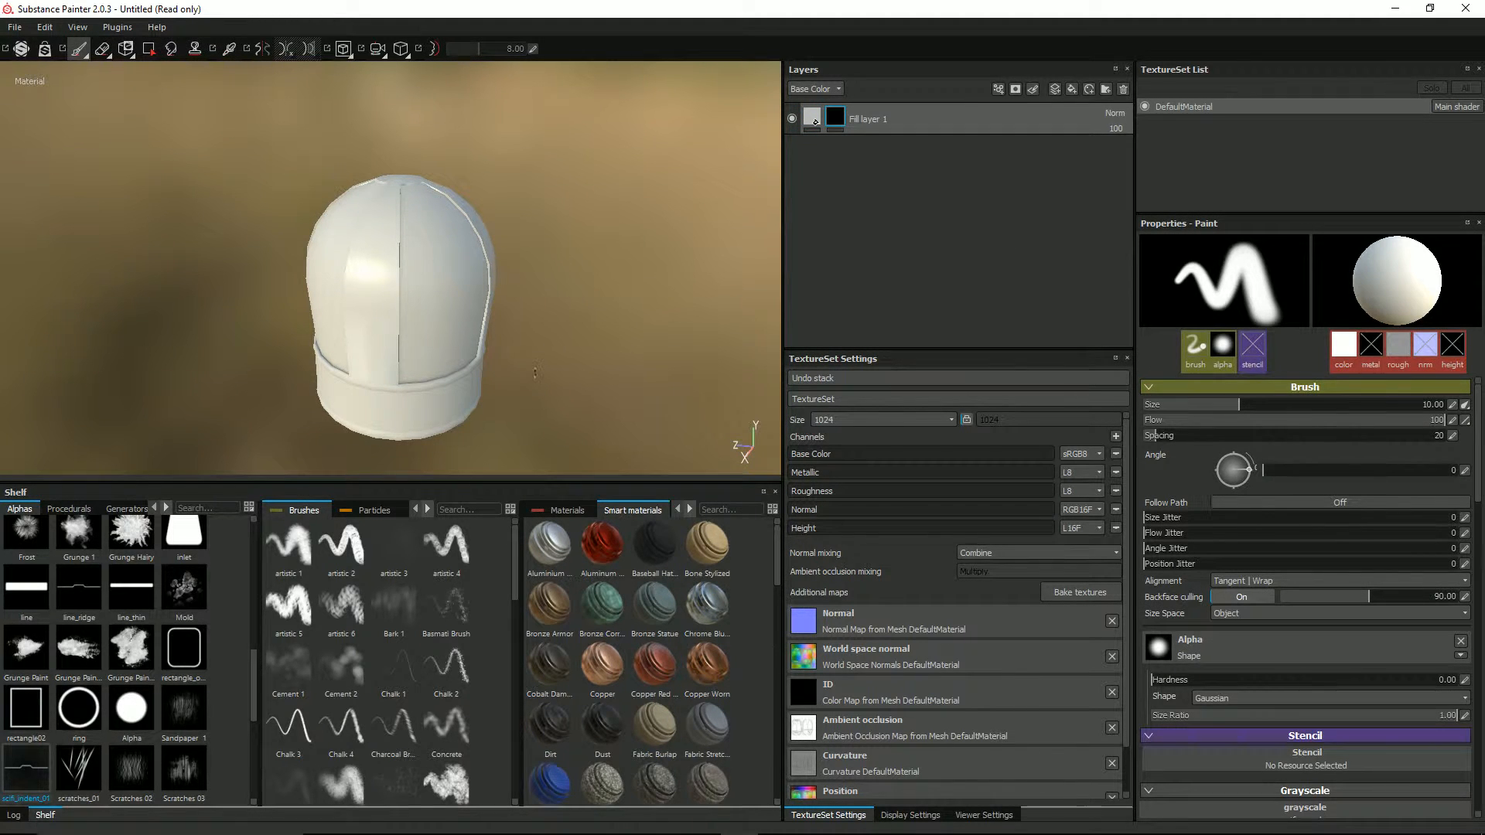
Disable the metal, rough, nrm and height channels of the fill layer's material, keeping only color
left_click(812, 118)
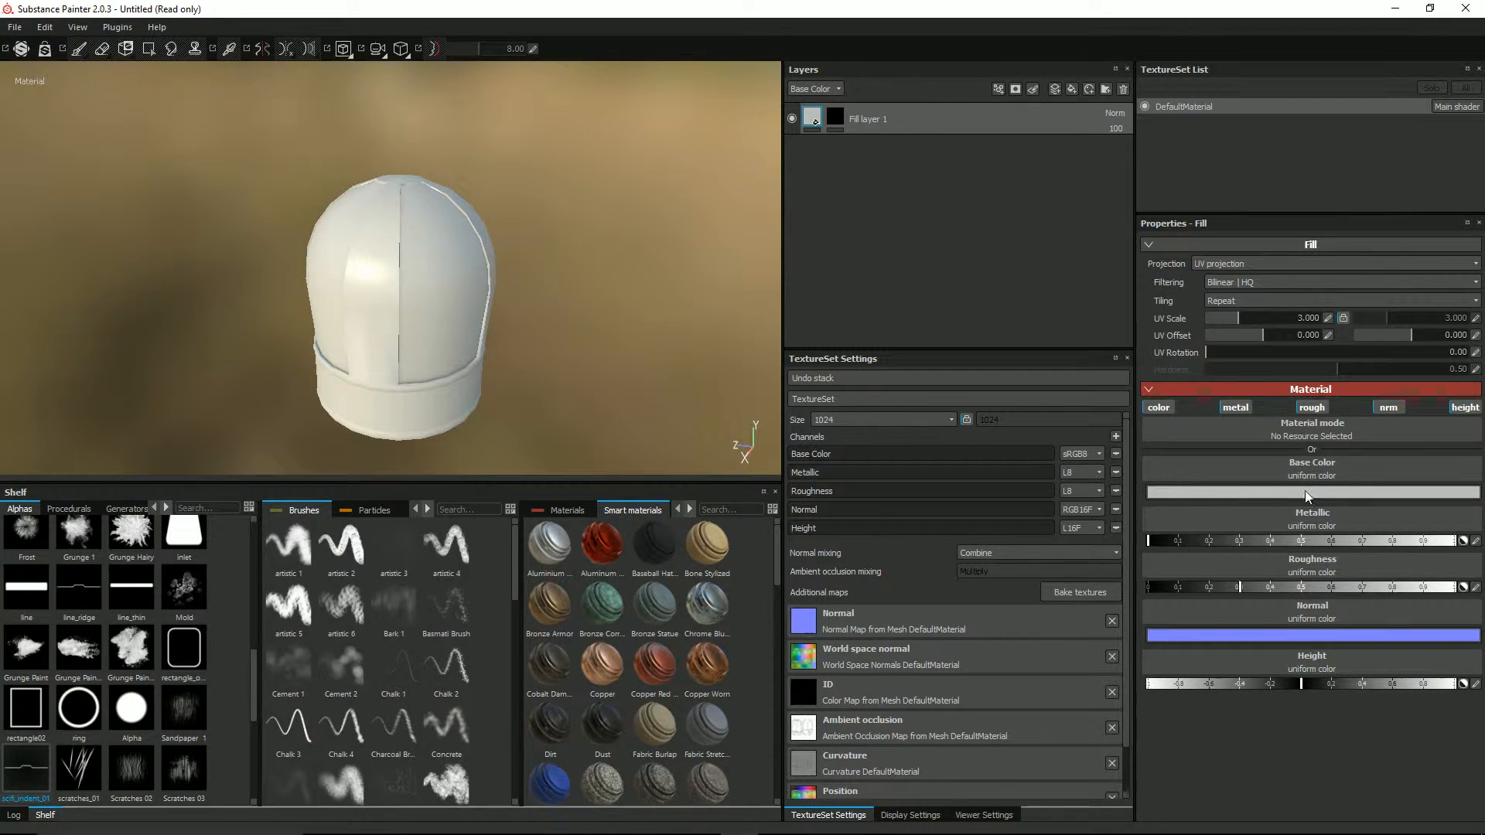
left_click(1233, 408)
left_click(1311, 407)
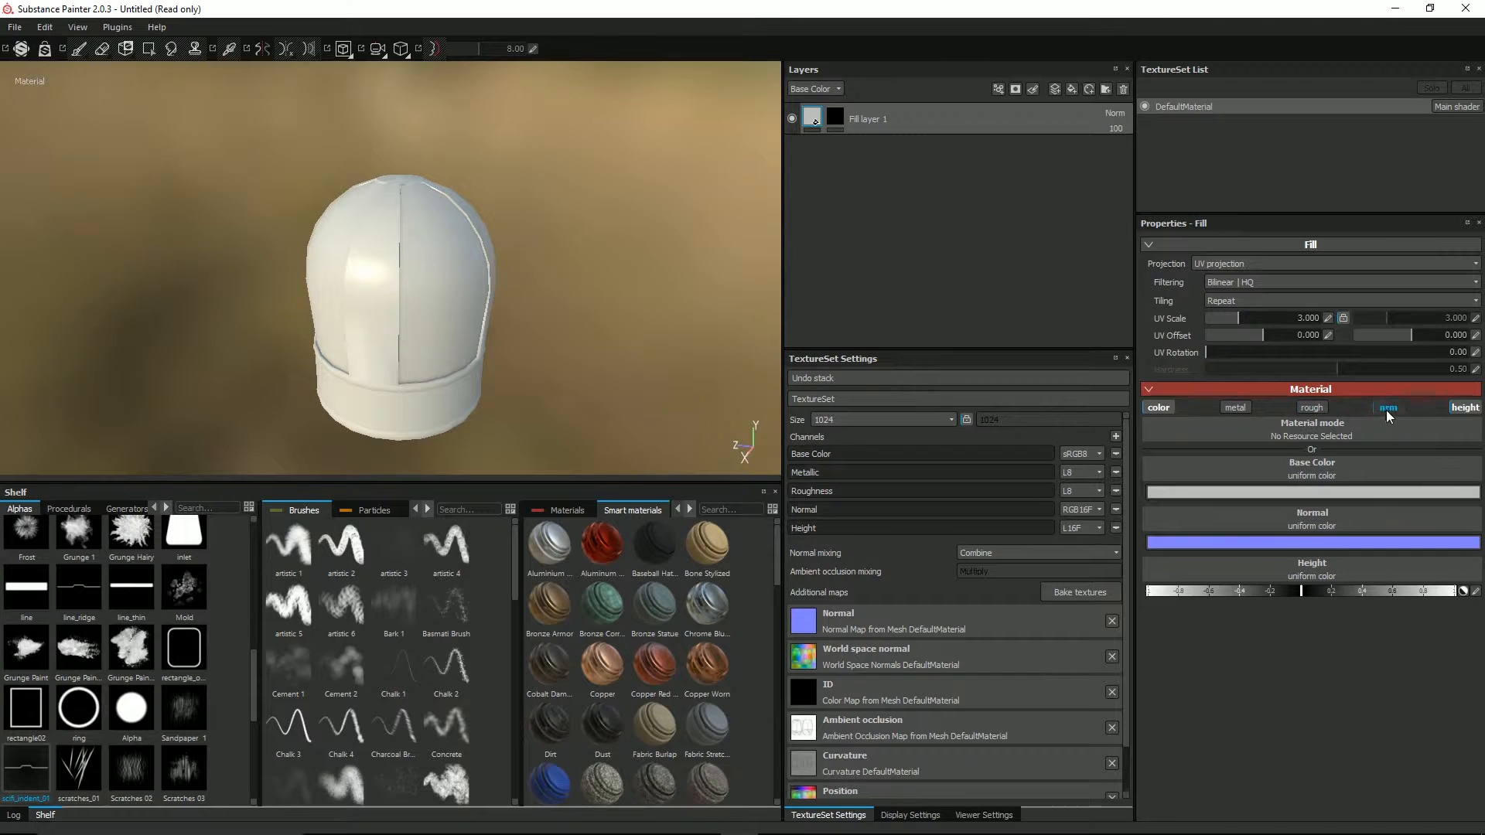
left_click(1388, 407)
left_click(1464, 407)
Set the fill layer's base color to a saturated yellow with hue 0.147 and saturation 0.999
left_click(1275, 492)
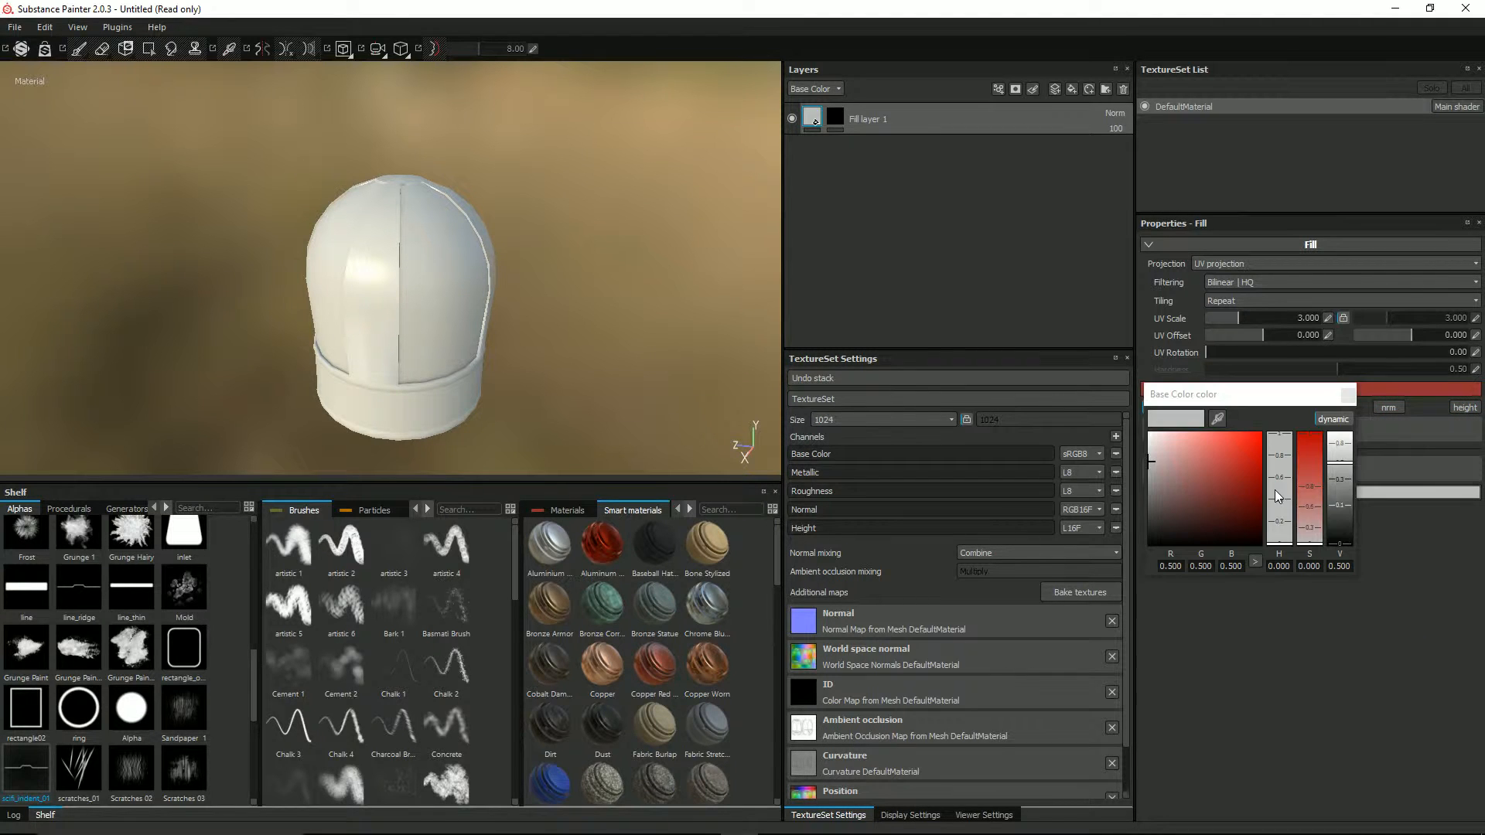
left_click(1276, 534)
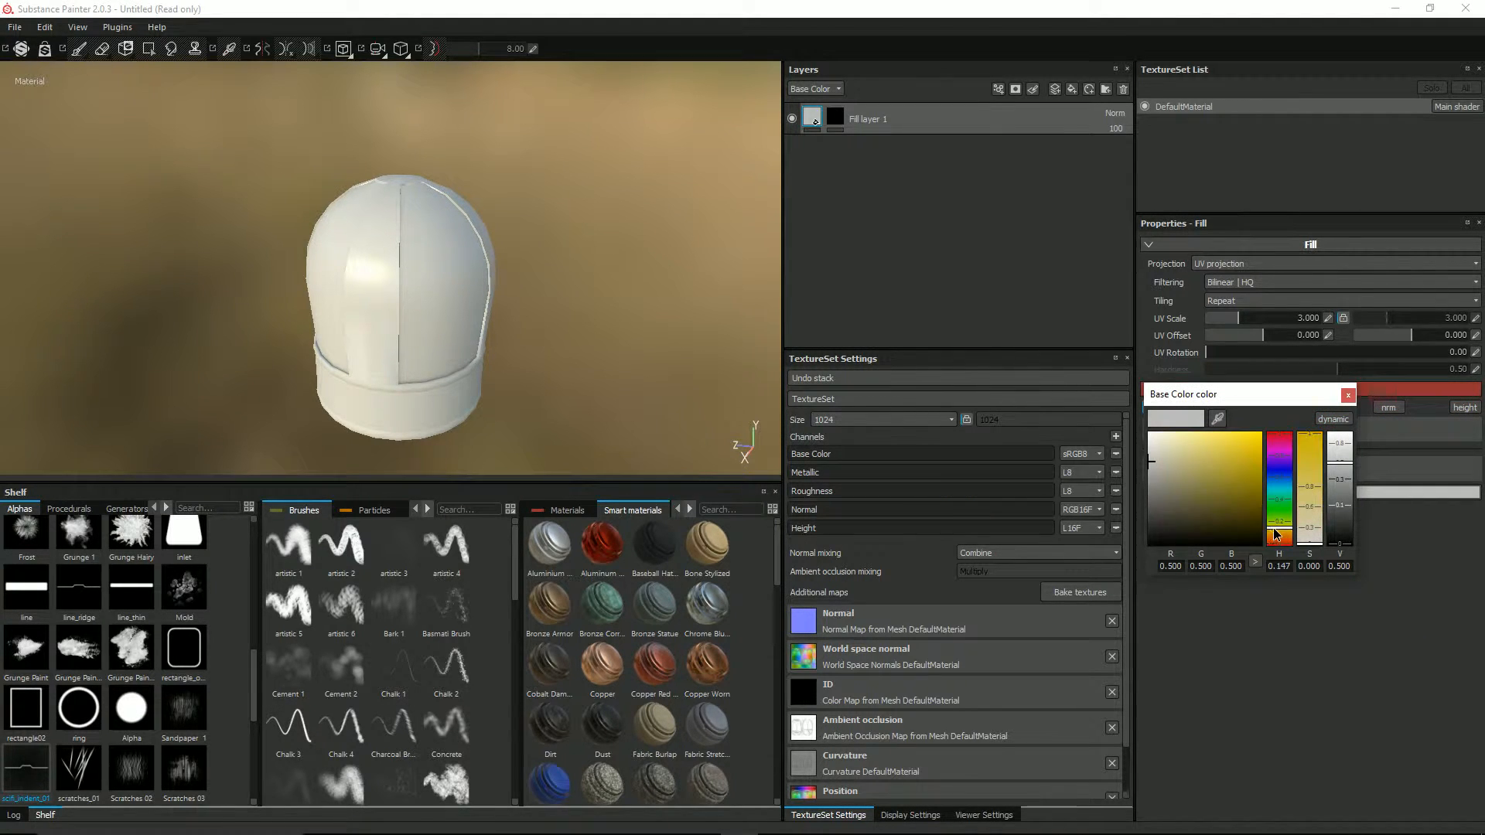
left_click_drag(1230, 462, 1258, 462)
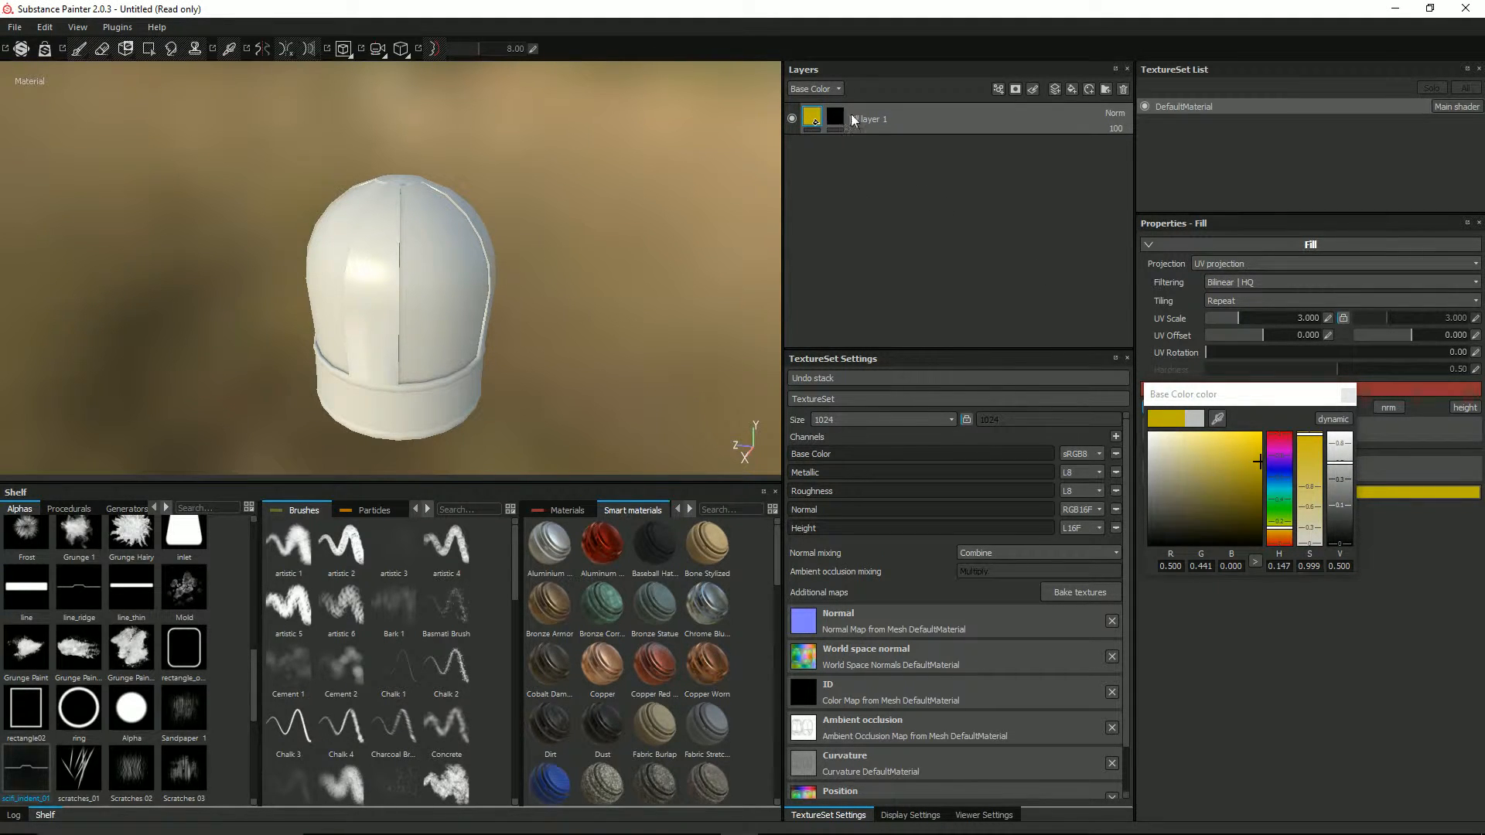
Fill the dome's window panels in the fill layer's mask using Polygon Fill in UV fill mode
left_click(1349, 395)
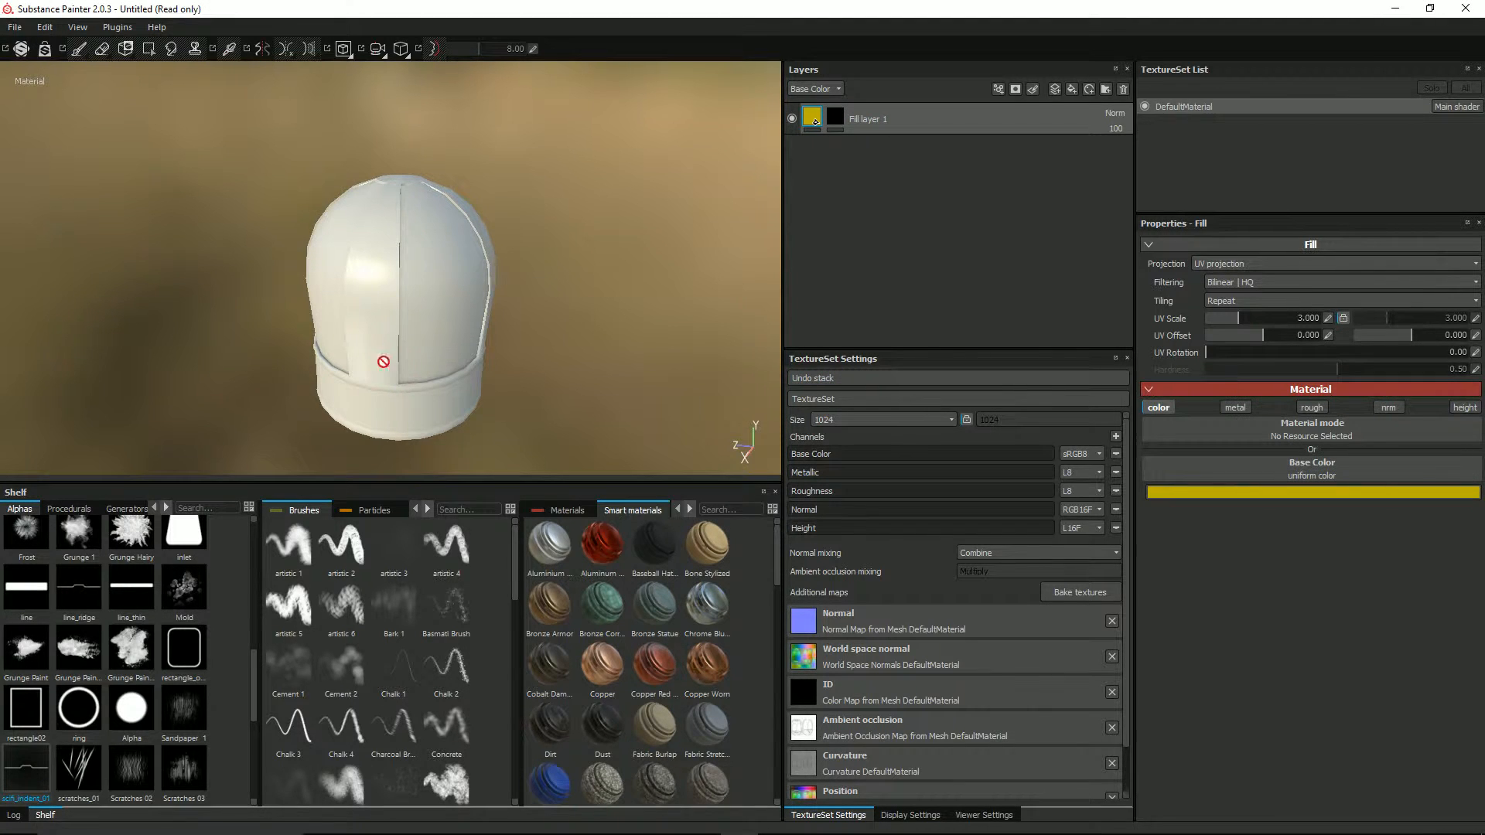
left_click_drag(571, 279, 539, 281, "alt")
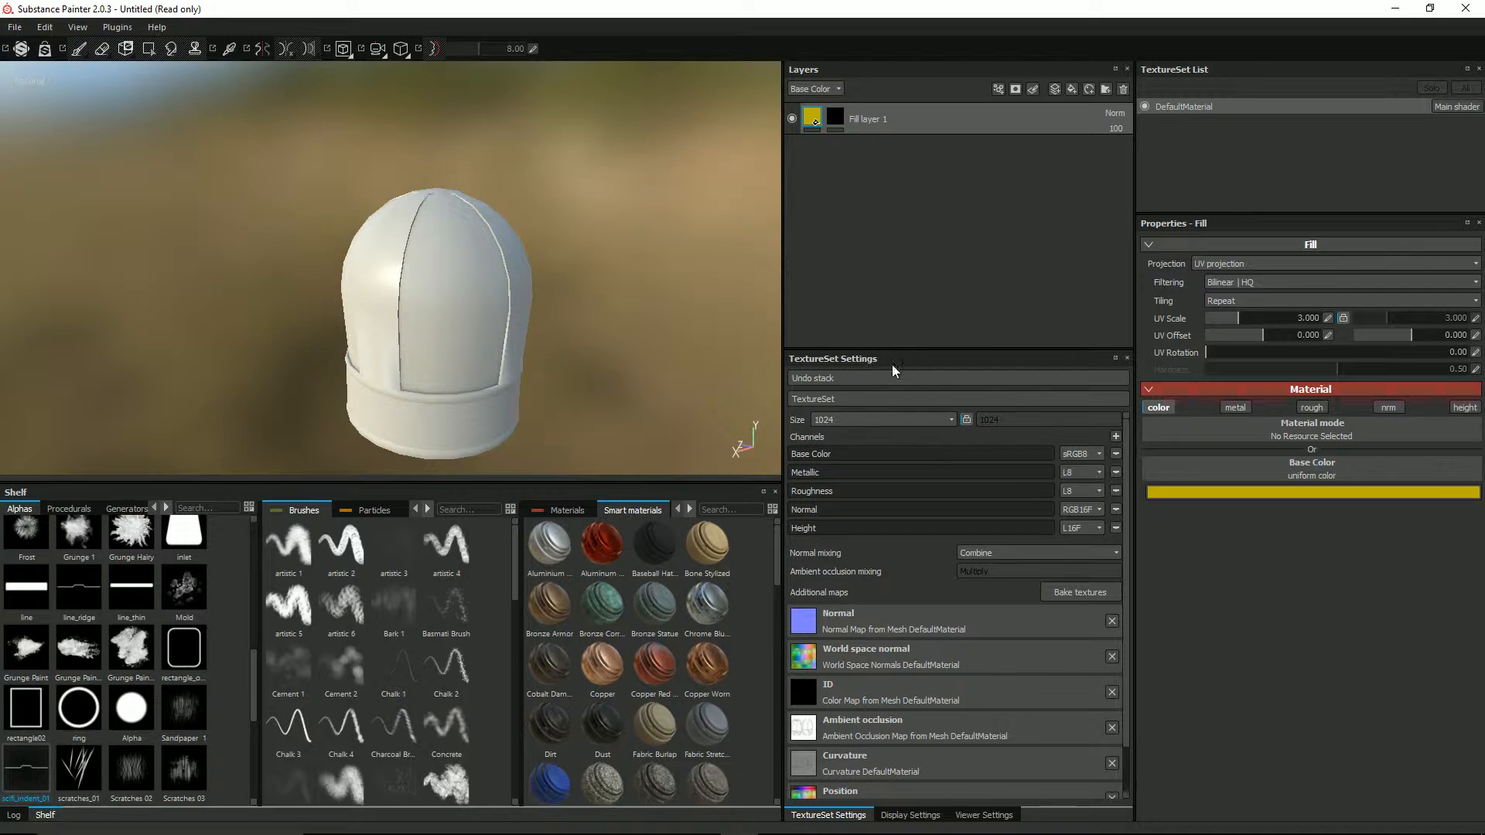
left_click(835, 117)
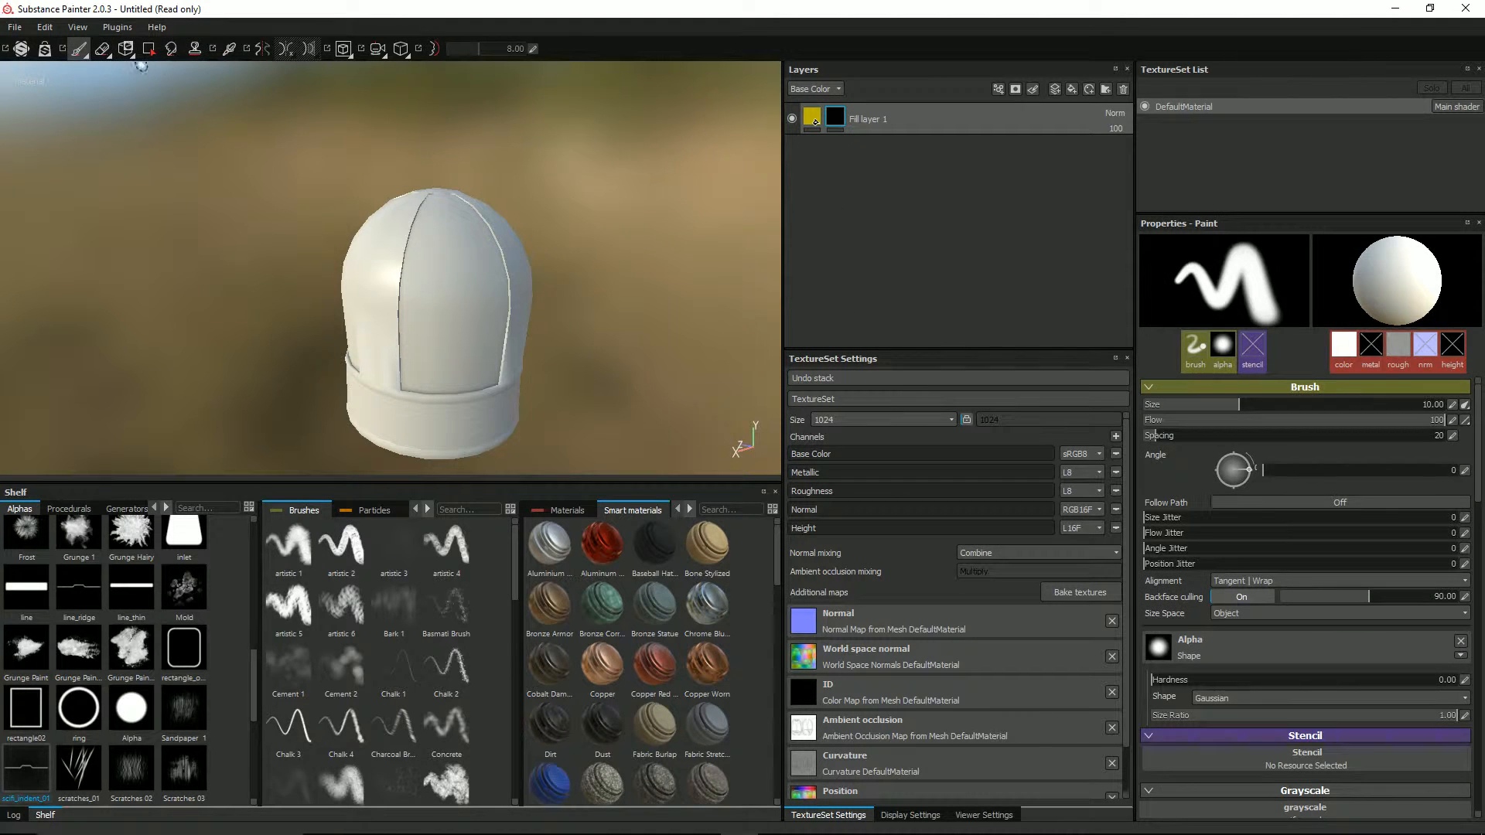
left_click(149, 50)
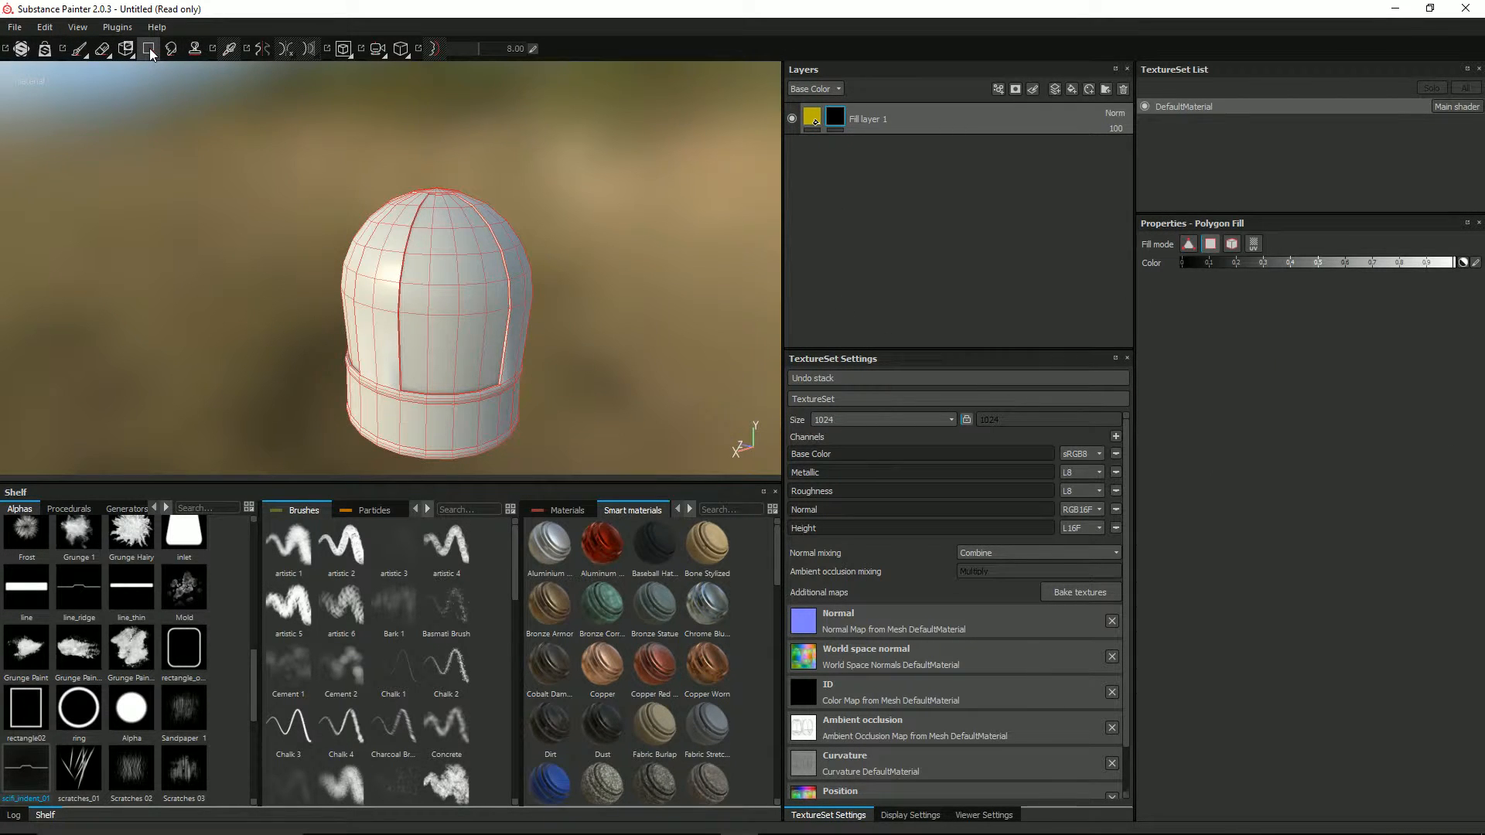
left_click(1254, 245)
left_click(454, 302)
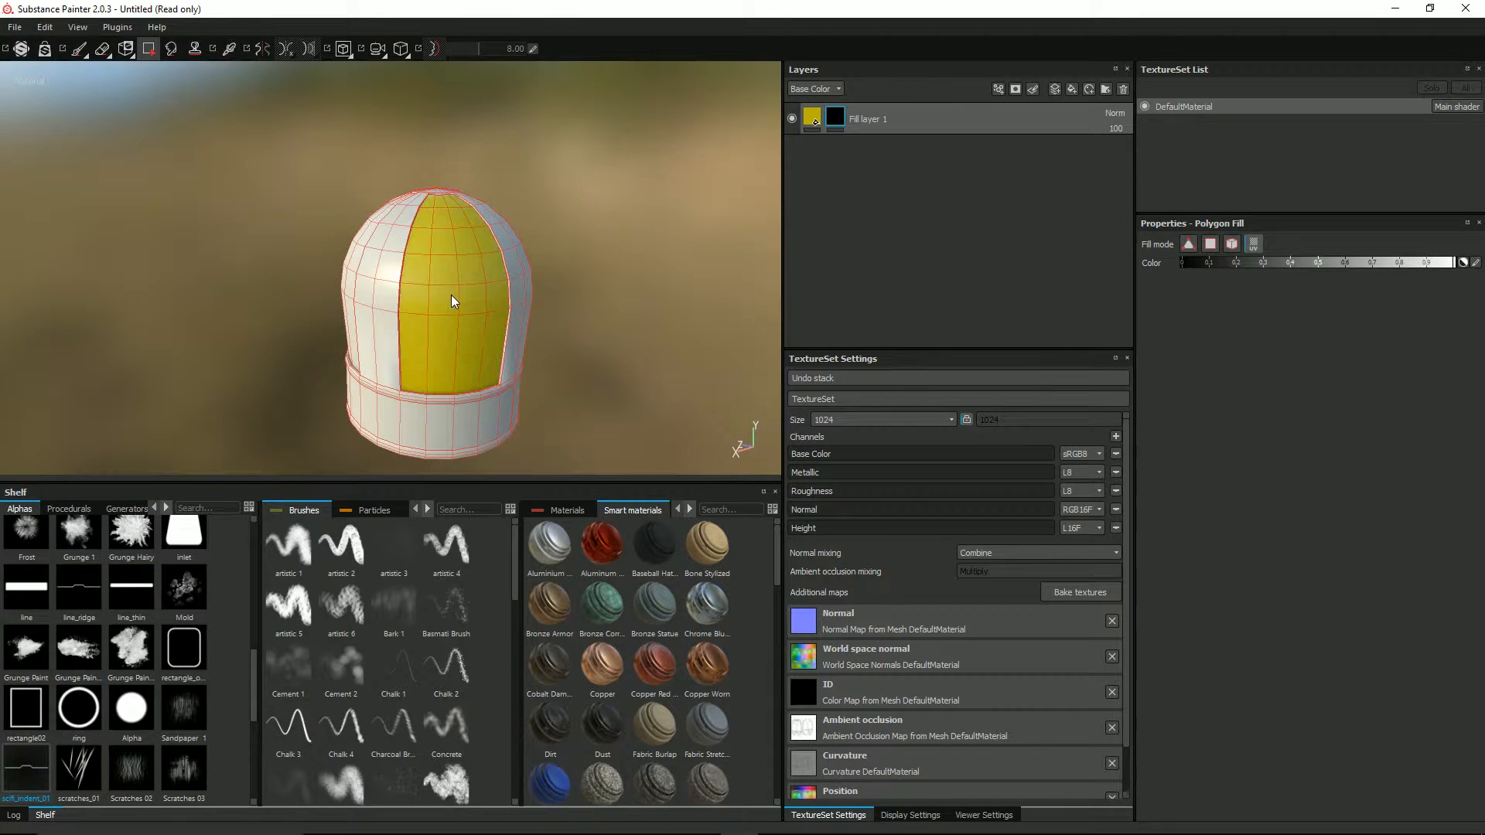
left_click_drag(653, 308, 414, 314, "alt")
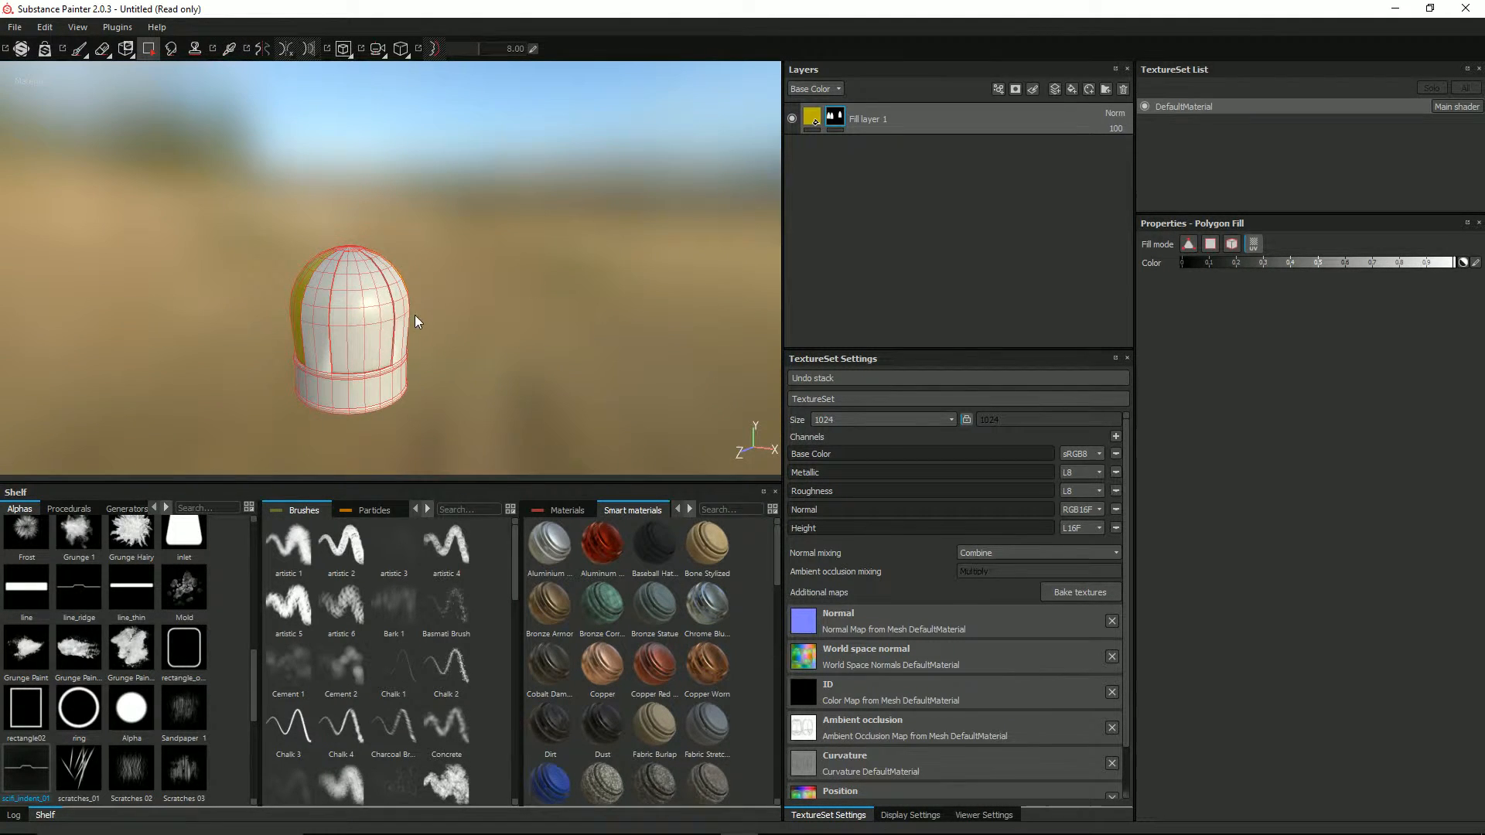
left_click(336, 305)
Examine the yellow-filled window panels from all sides of the craft
scroll(376, 310, "up", 5)
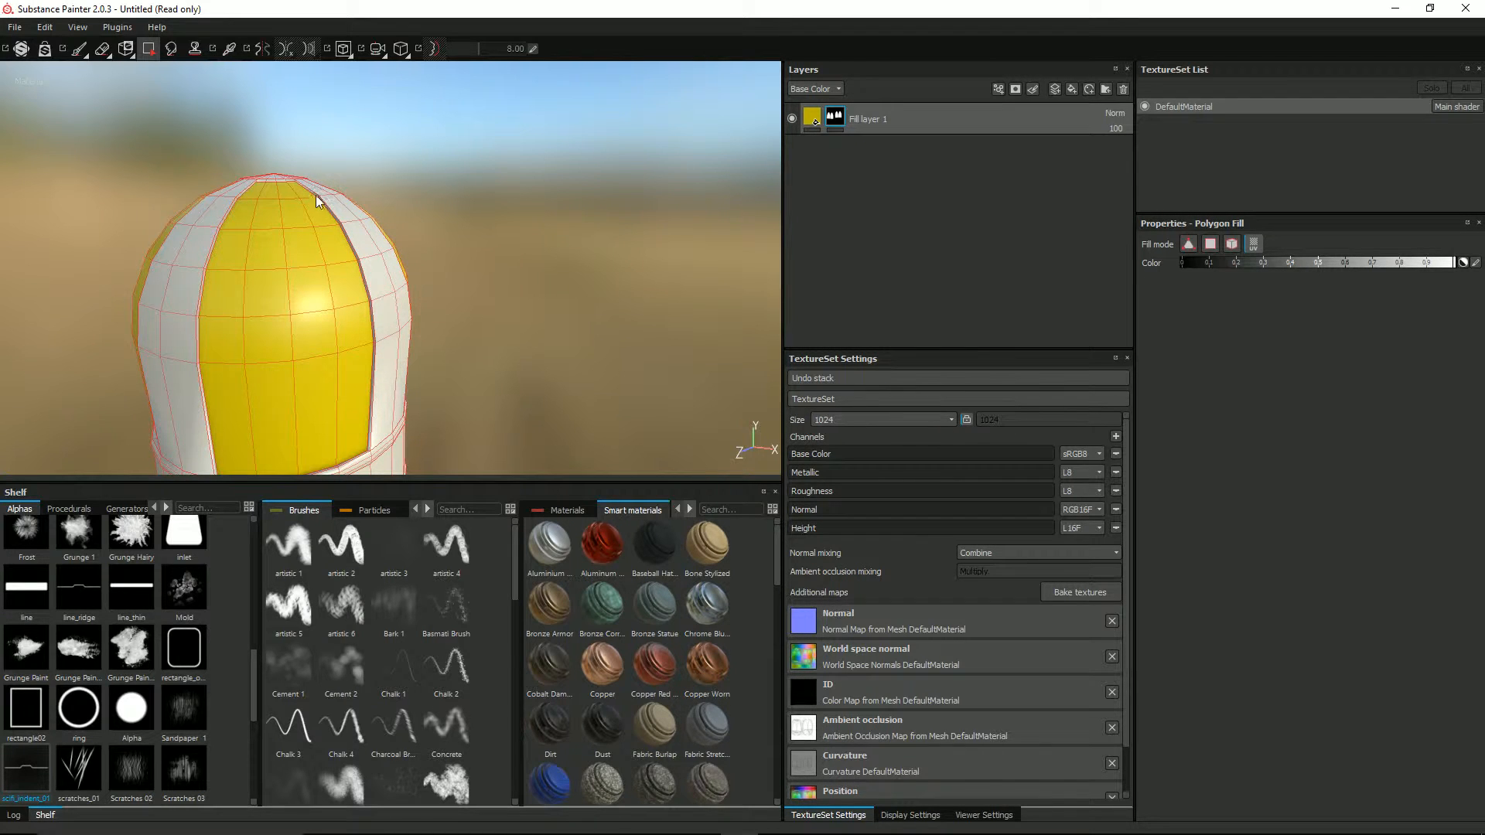
scroll(385, 317, "down", 2)
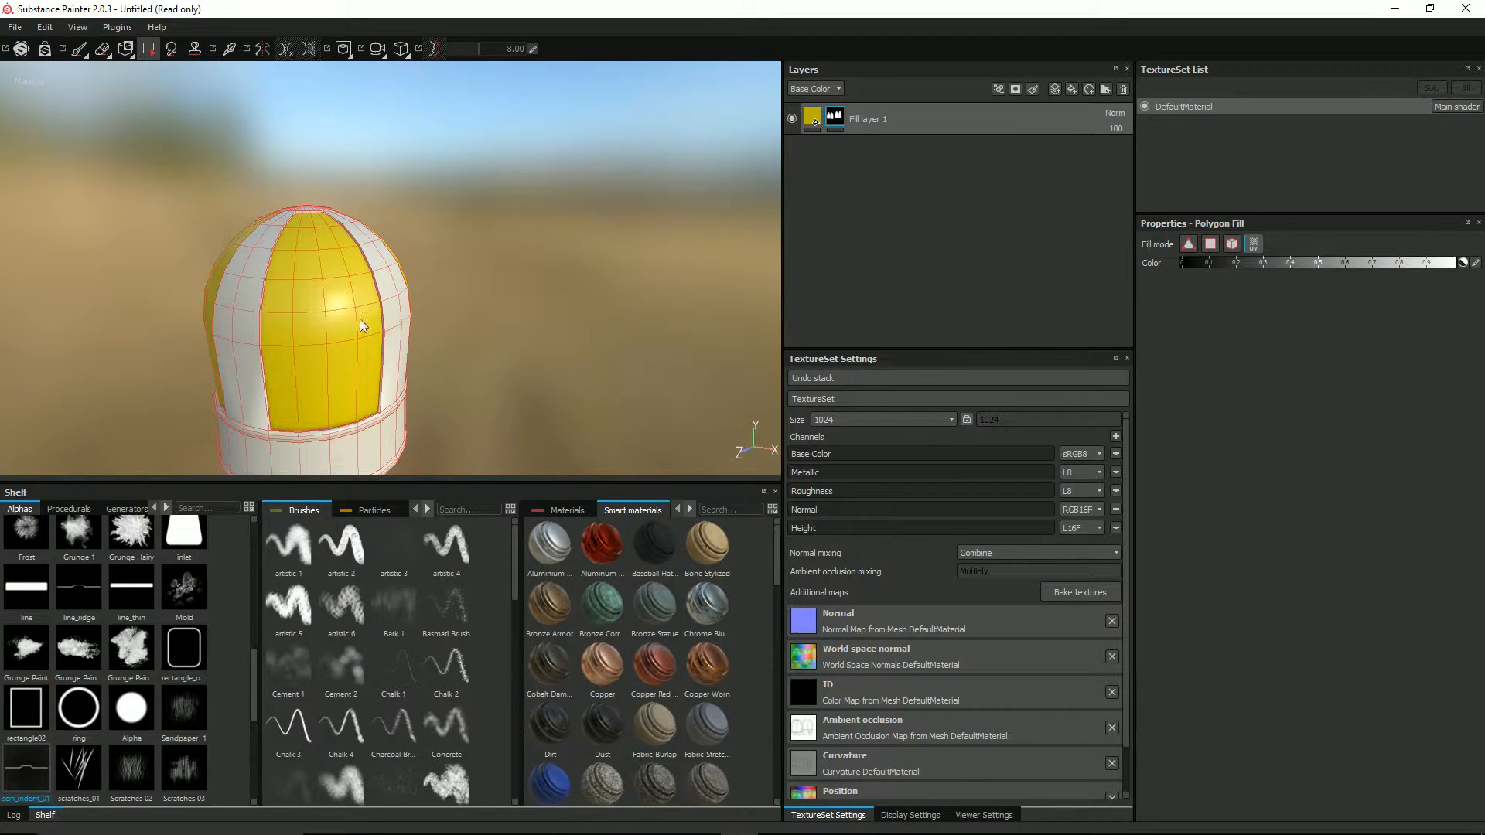
left_click_drag(362, 325, 294, 258, "alt")
left_click_drag(249, 334, 243, 199, "alt")
scroll(236, 361, "down", 2)
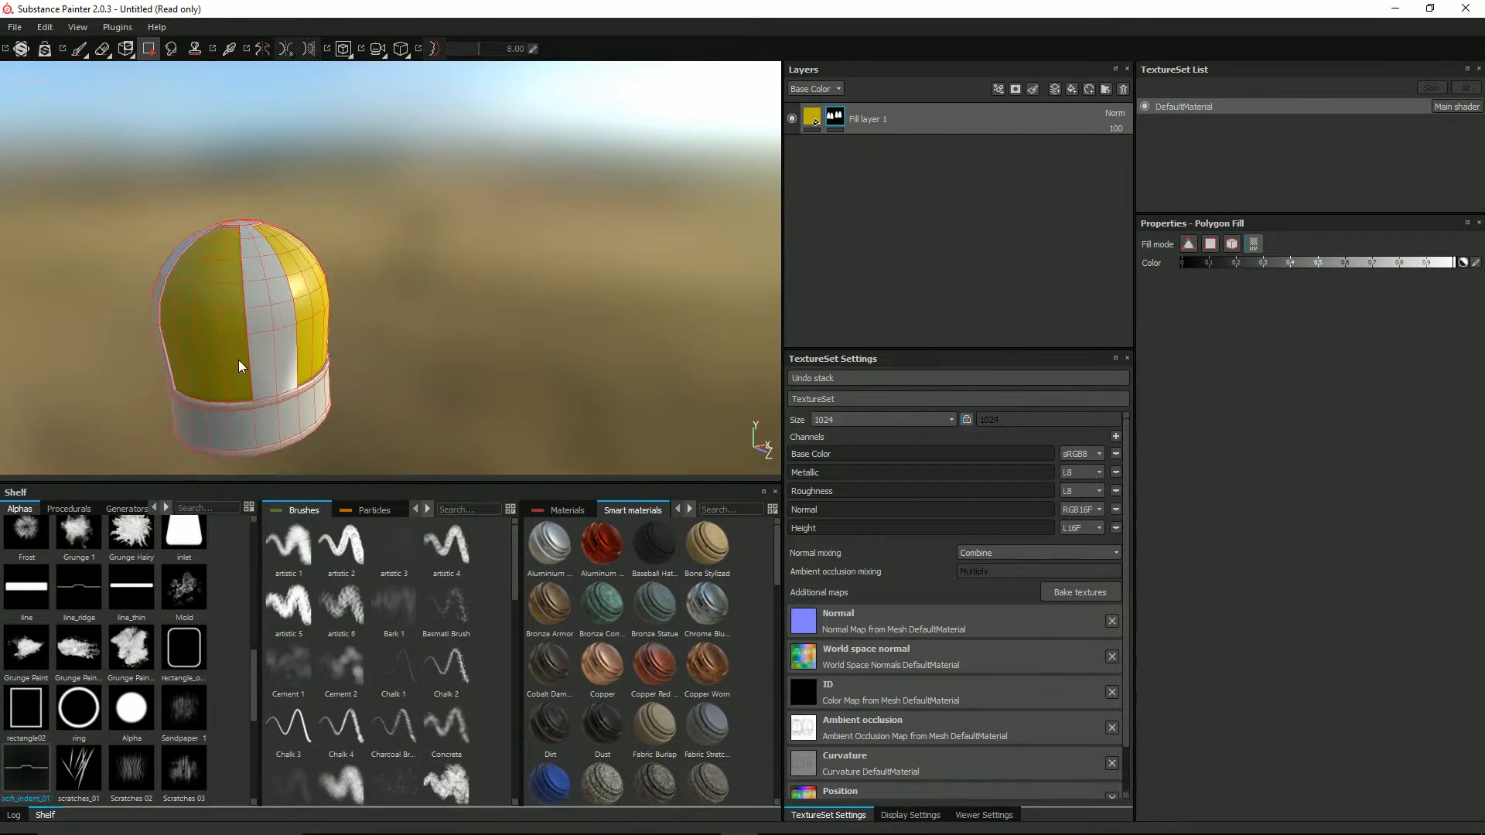
scroll(245, 356, "up", 2)
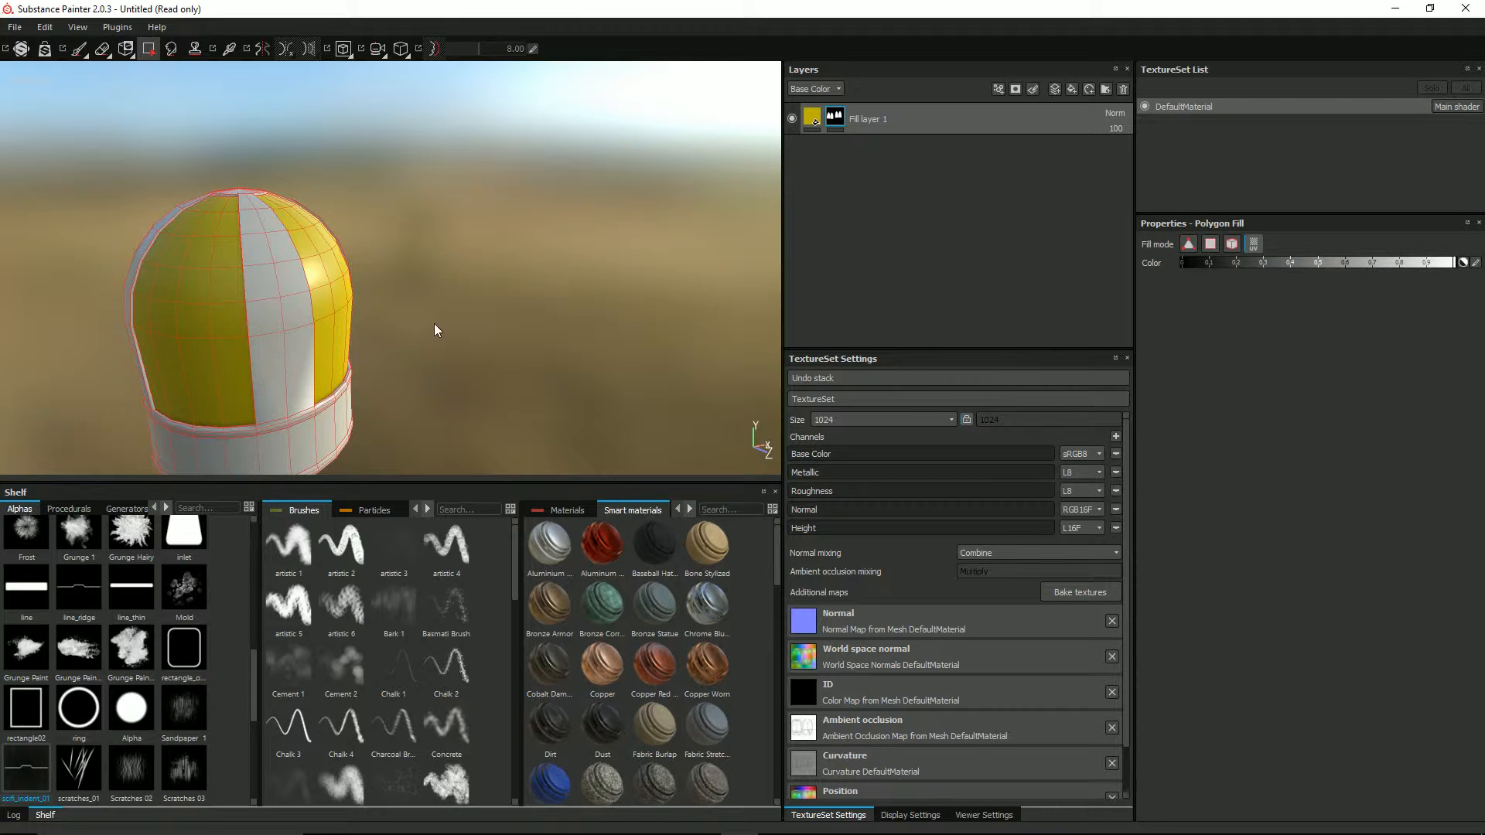
left_click_drag(434, 323, 239, 339, "alt")
scroll(345, 331, "down", 1)
middle_click_drag(425, 320, 480, 281, "alt")
left_click_drag(509, 340, 438, 340, "alt")
scroll(439, 339, "down", 2)
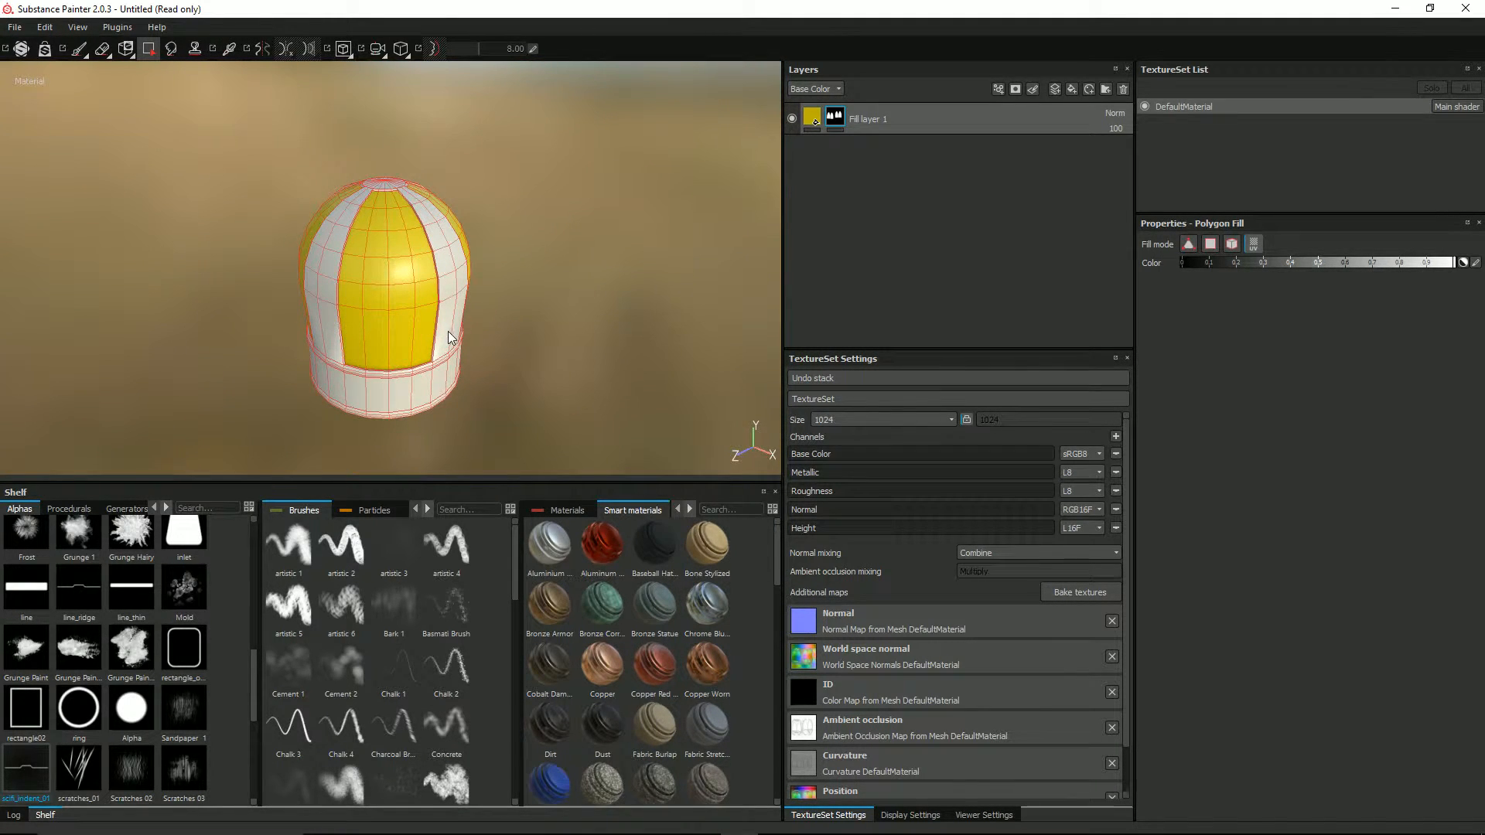
scroll(450, 332, "up", 1)
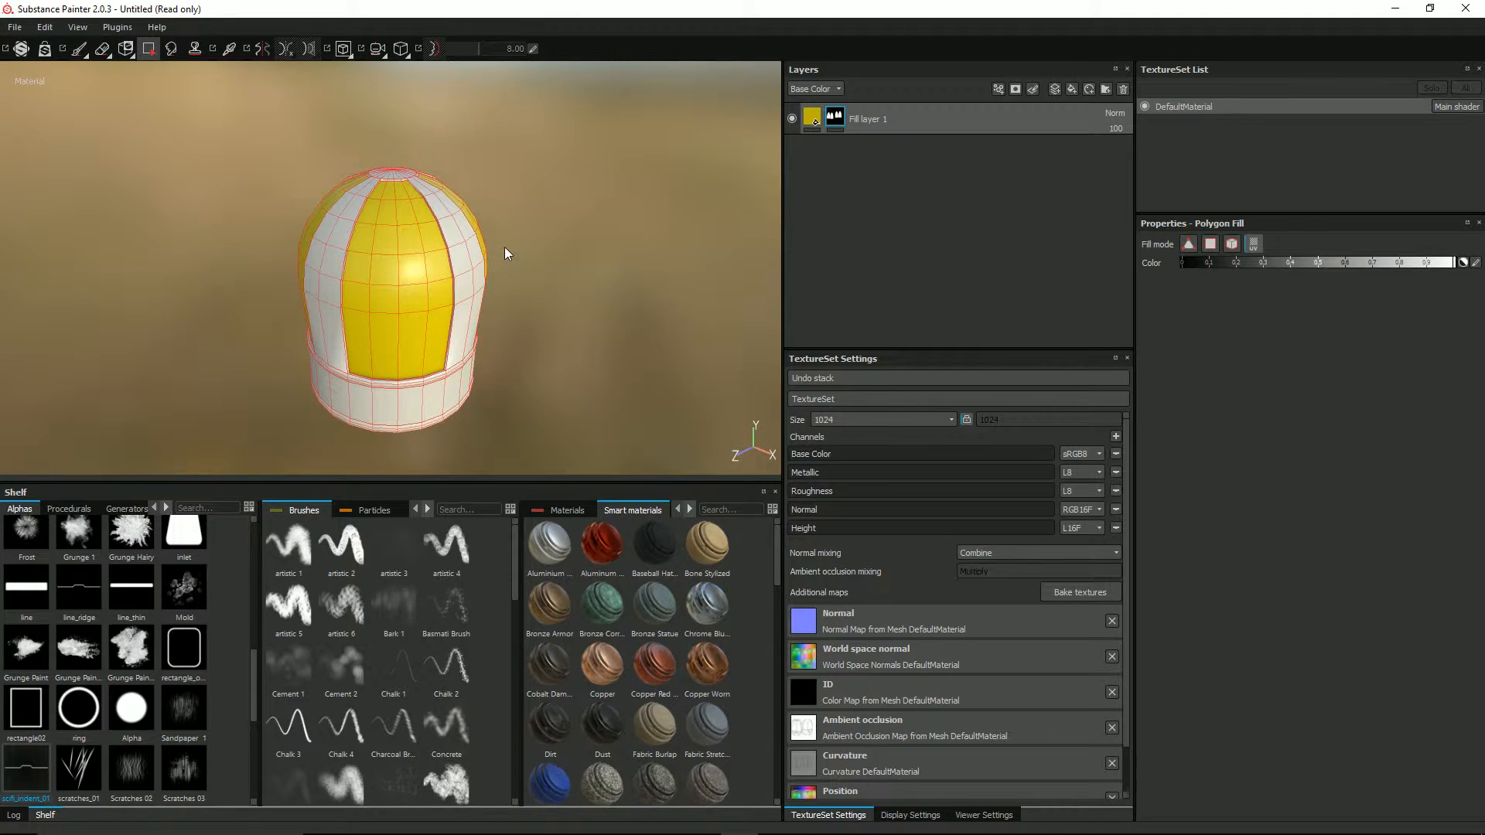
left_click_drag(396, 235, 420, 289, "alt")
left_click_drag(231, 296, 258, 295, "alt")
middle_click_drag(259, 294, 433, 243, "alt")
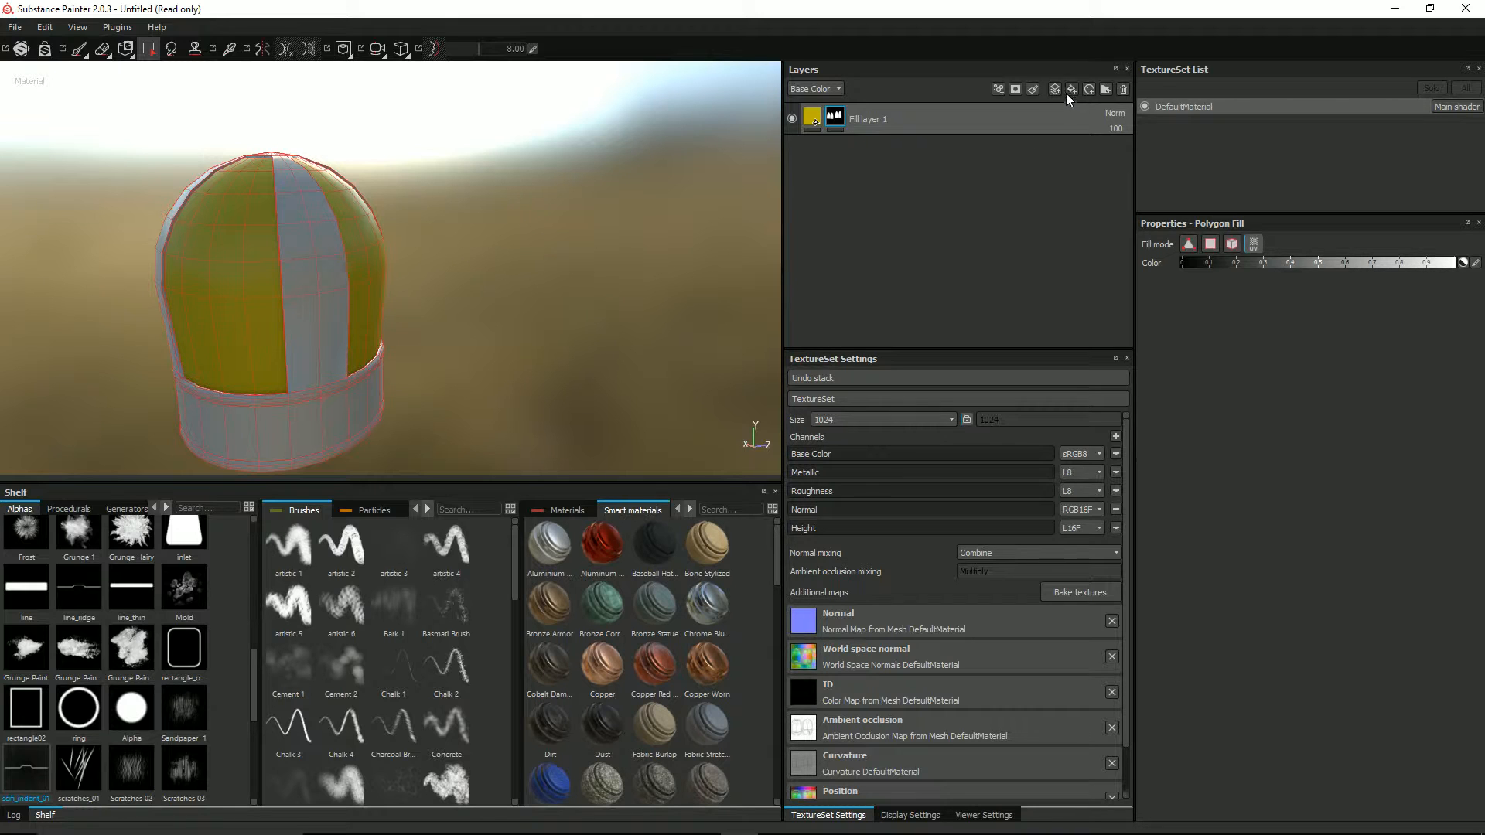
Add a layer folder and name it Windows
left_click(1107, 90)
double_click(856, 120)
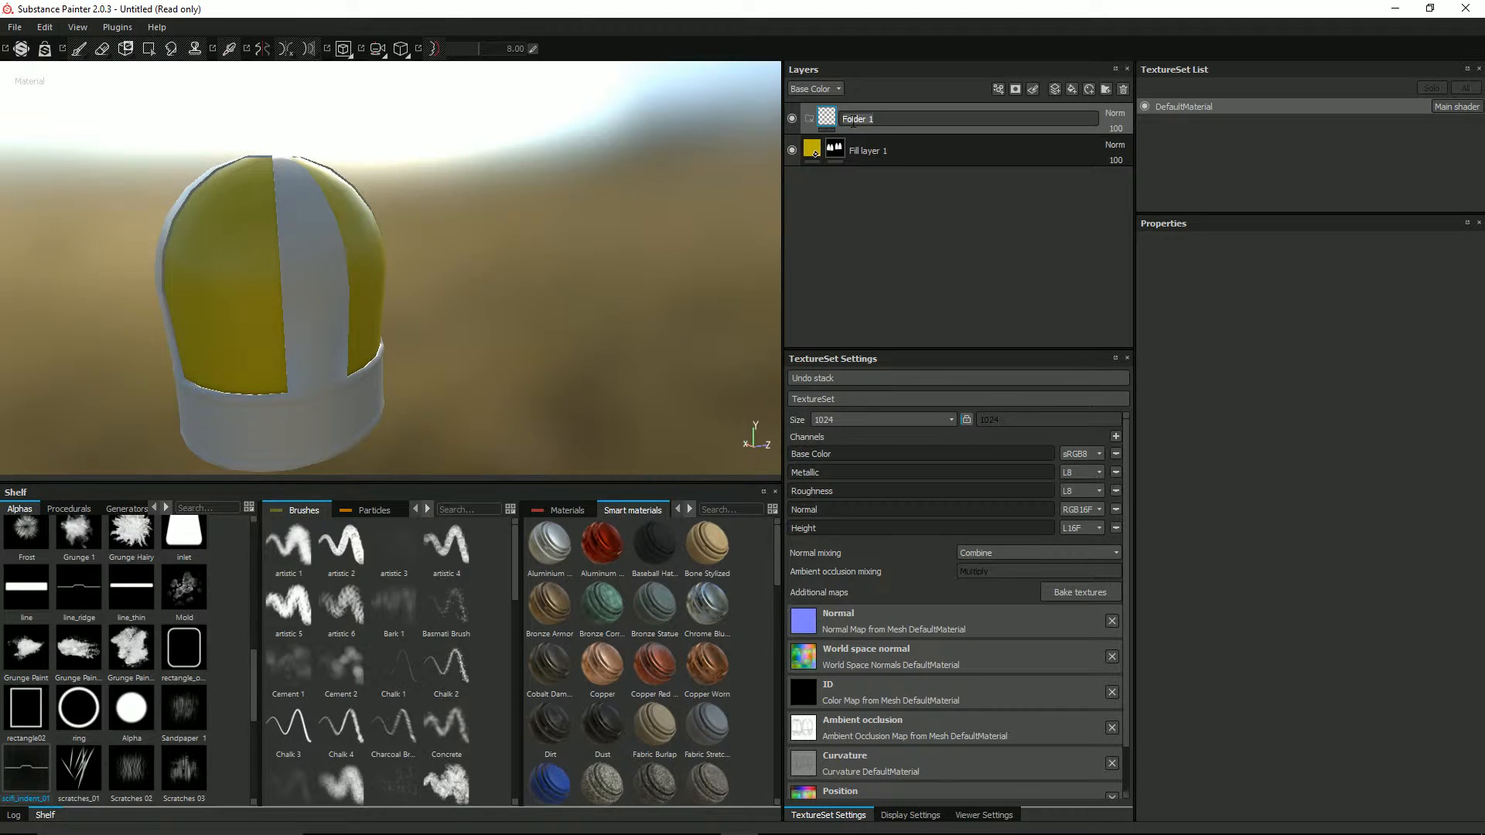
type("Windows")
key("Return")
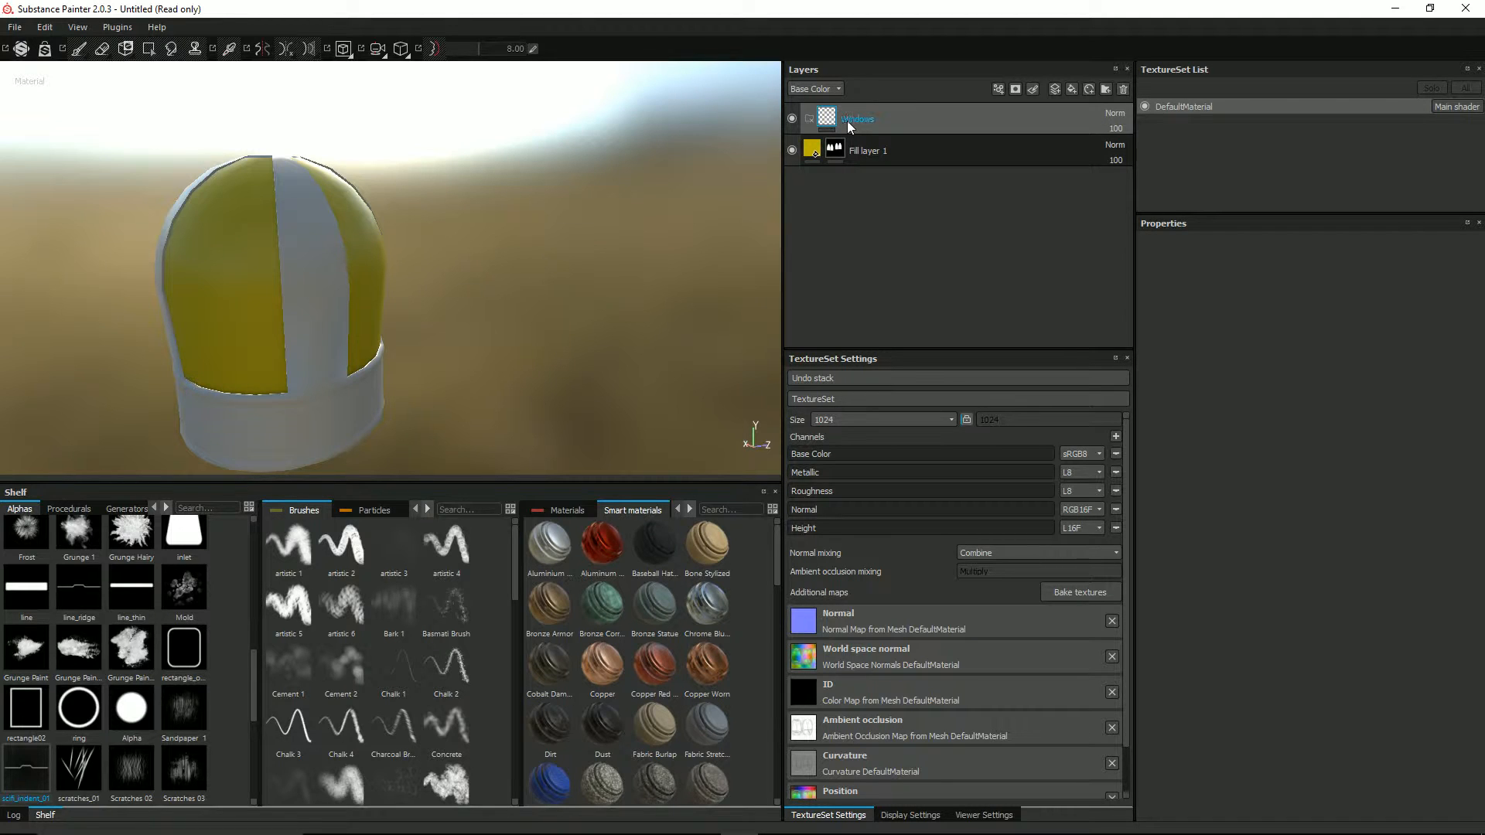
Move the fill layer into the Windows folder and rename it Yellow
left_click_drag(879, 154, 879, 124)
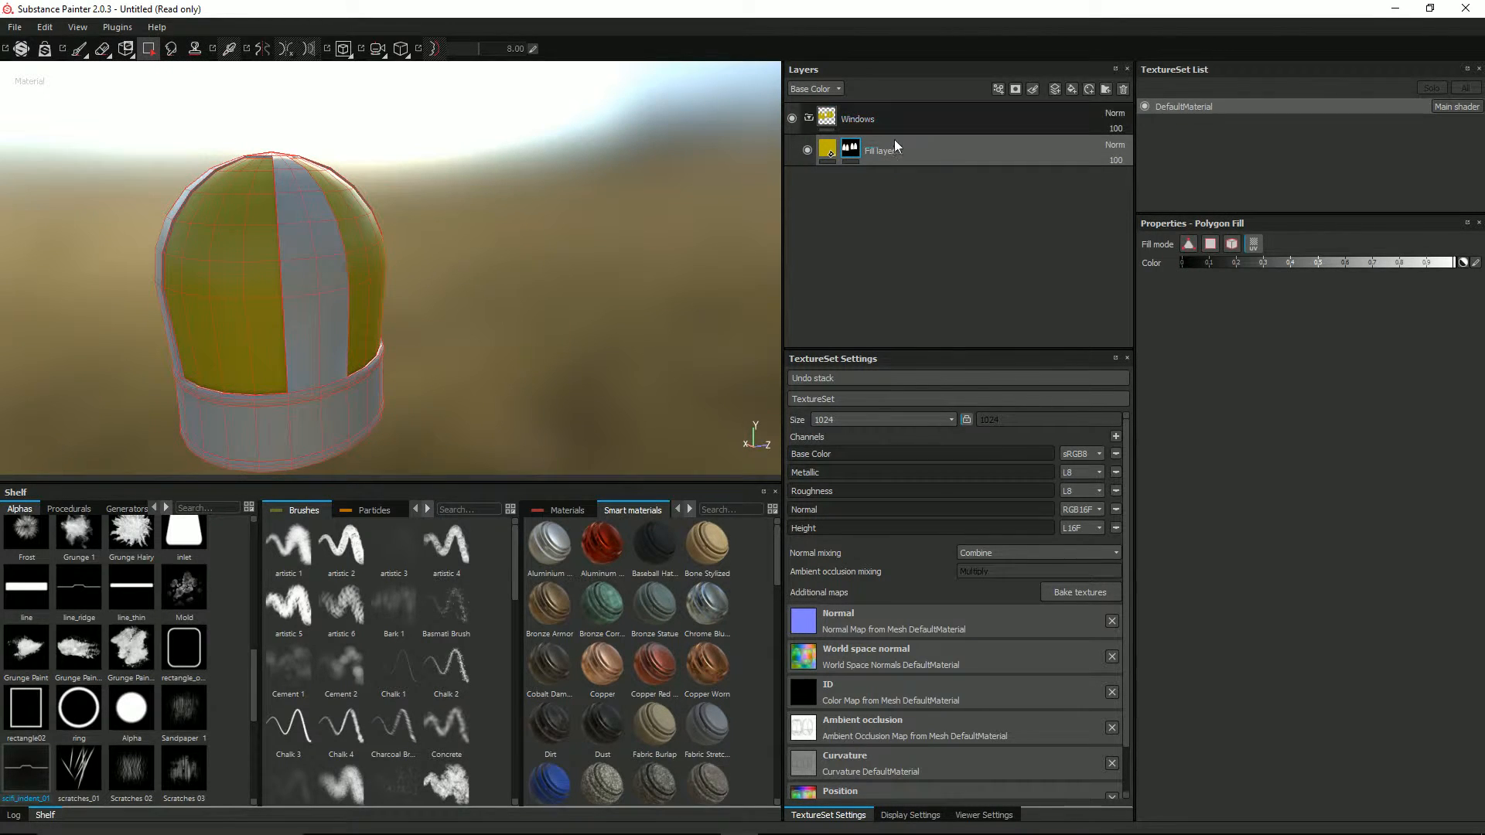
double_click(883, 151)
type("Yellow")
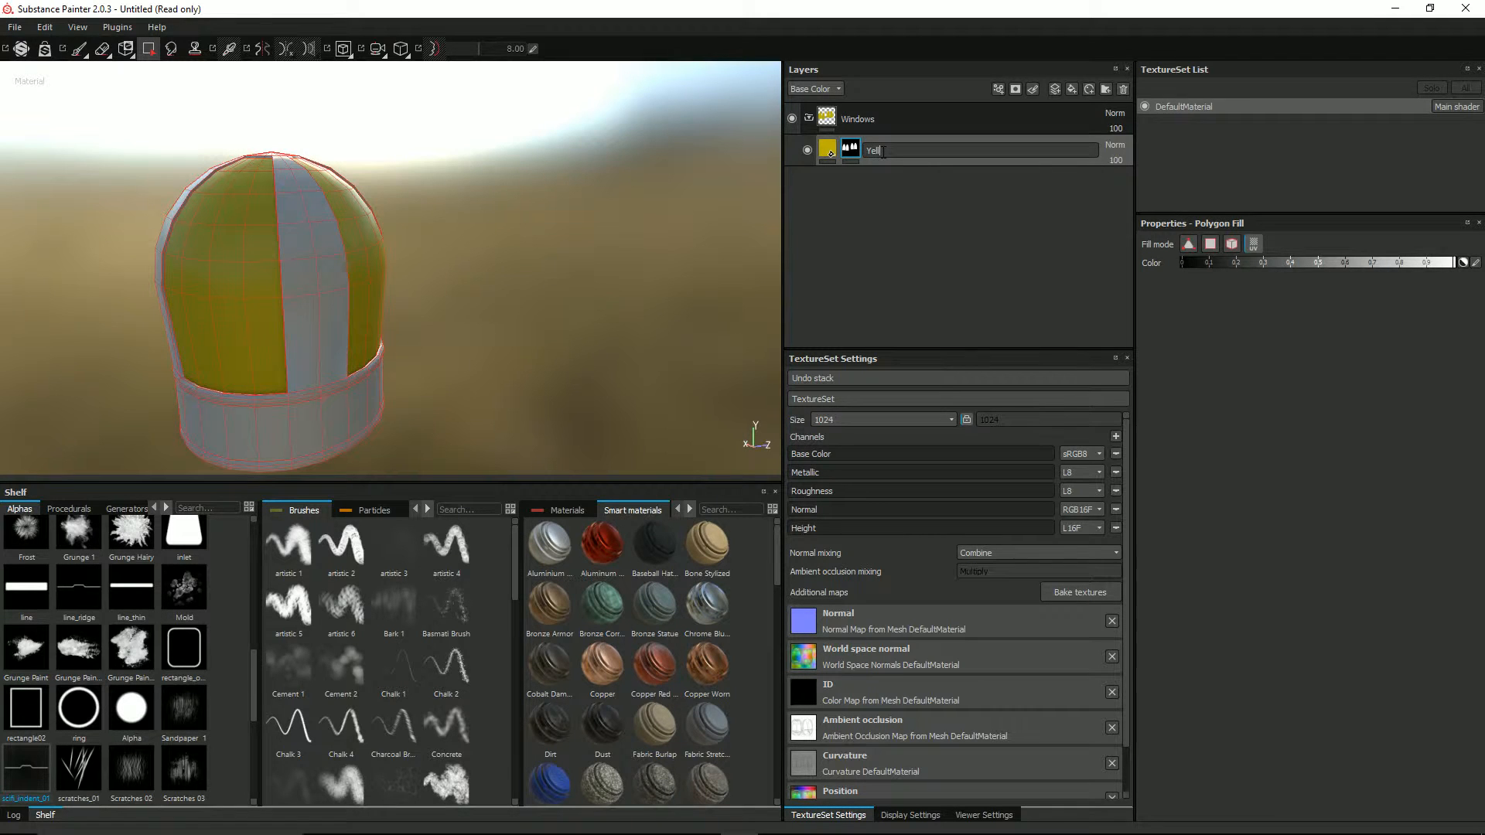
key("Return")
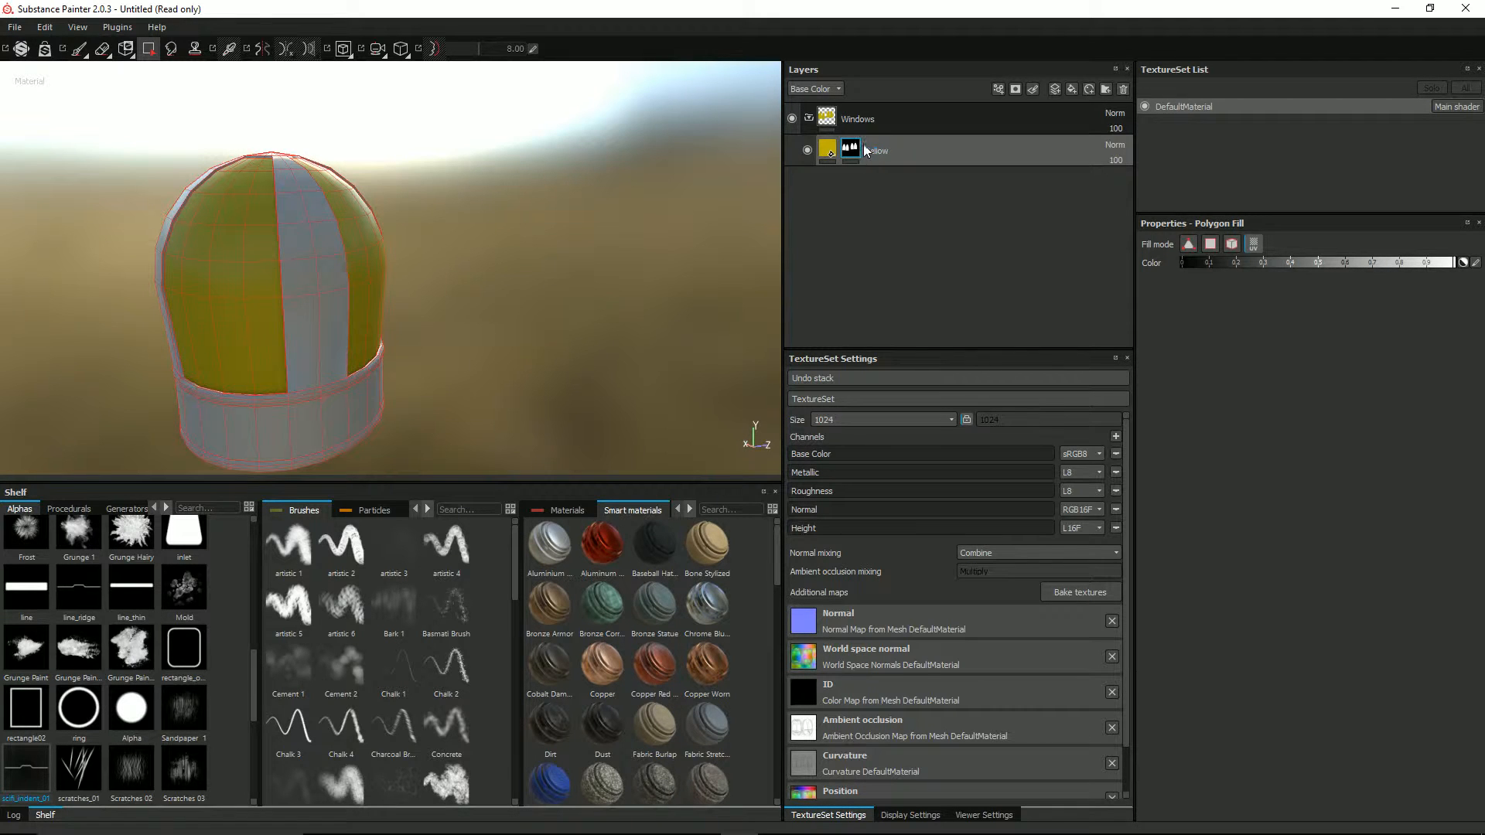
Add a black mask to the Windows folder and copy the Yellow layer's mask into it
left_click(829, 118)
right_click(830, 119)
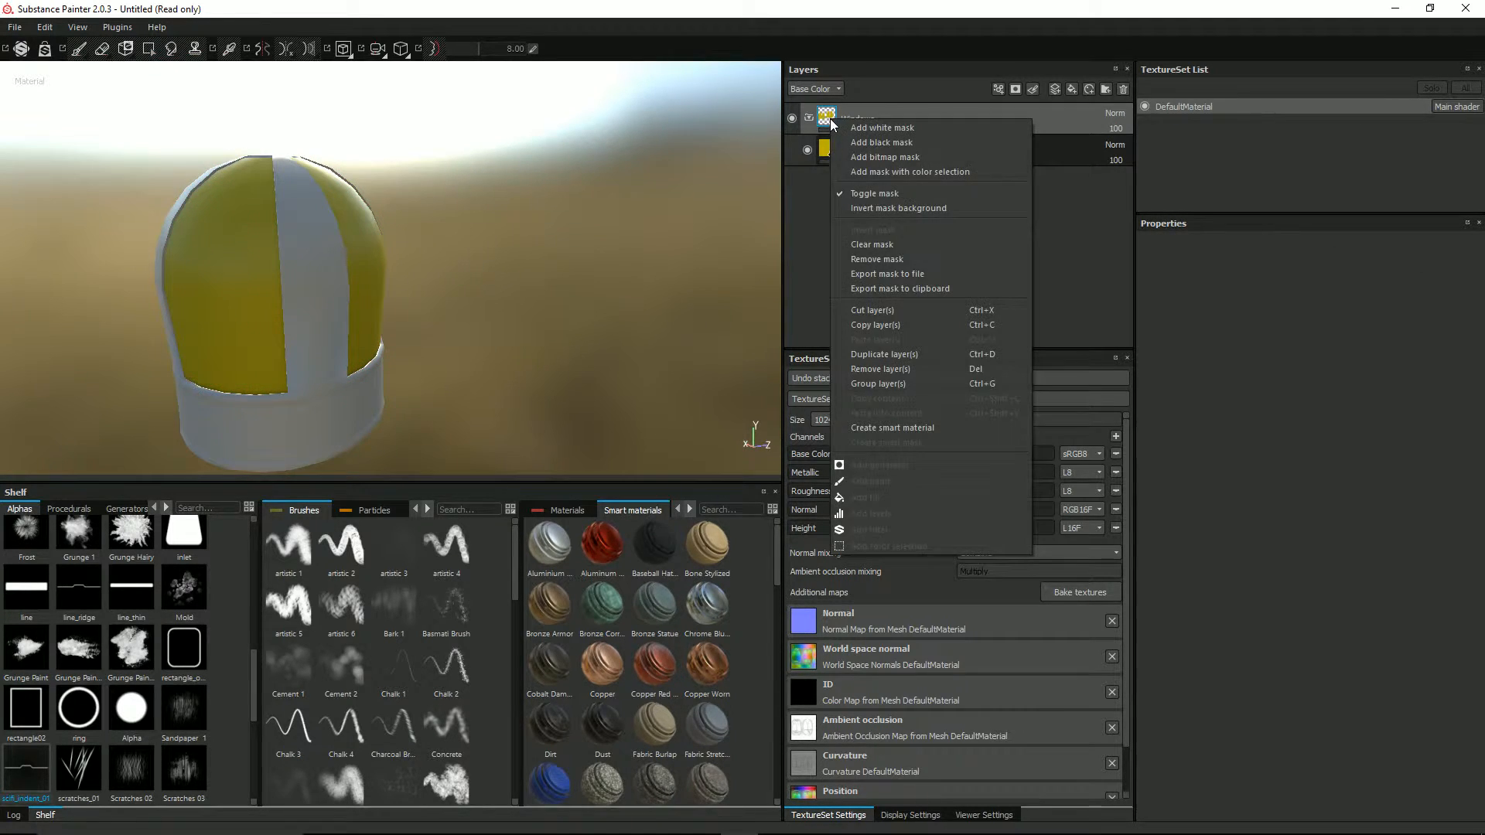
left_click(881, 142)
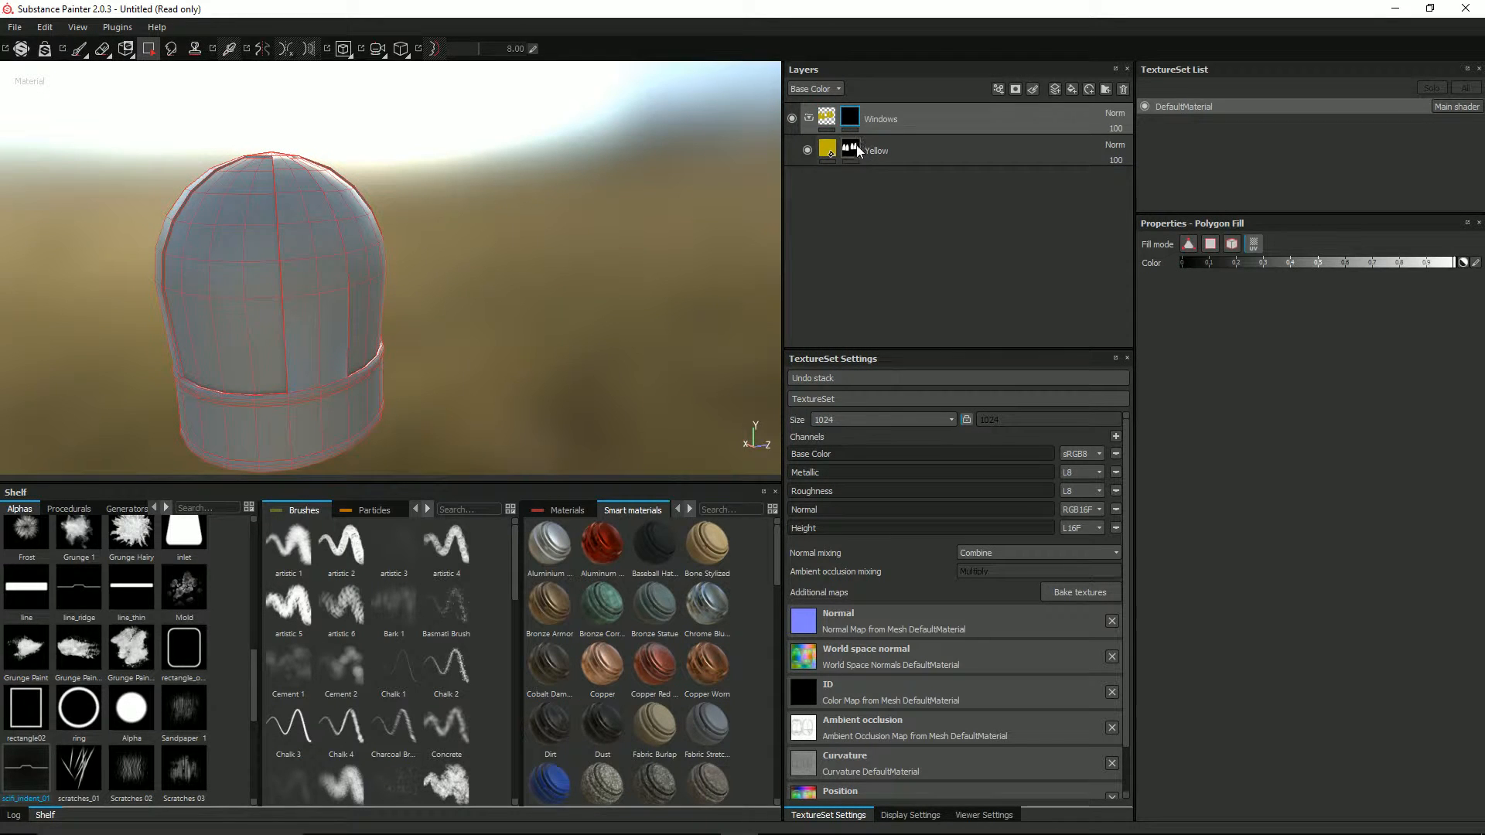
left_click(851, 152)
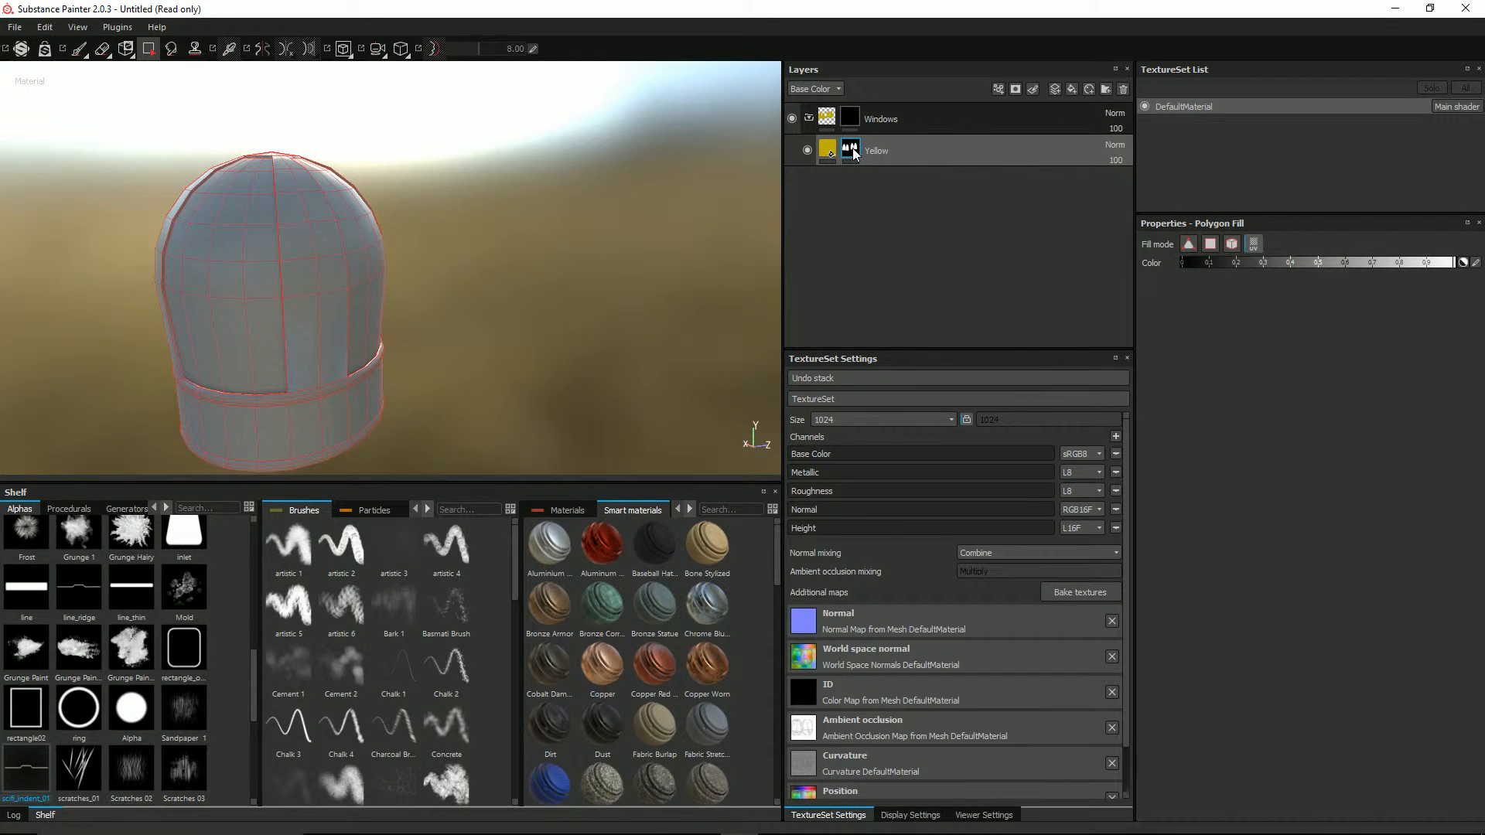
right_click(852, 153)
left_click(893, 427)
right_click(860, 124)
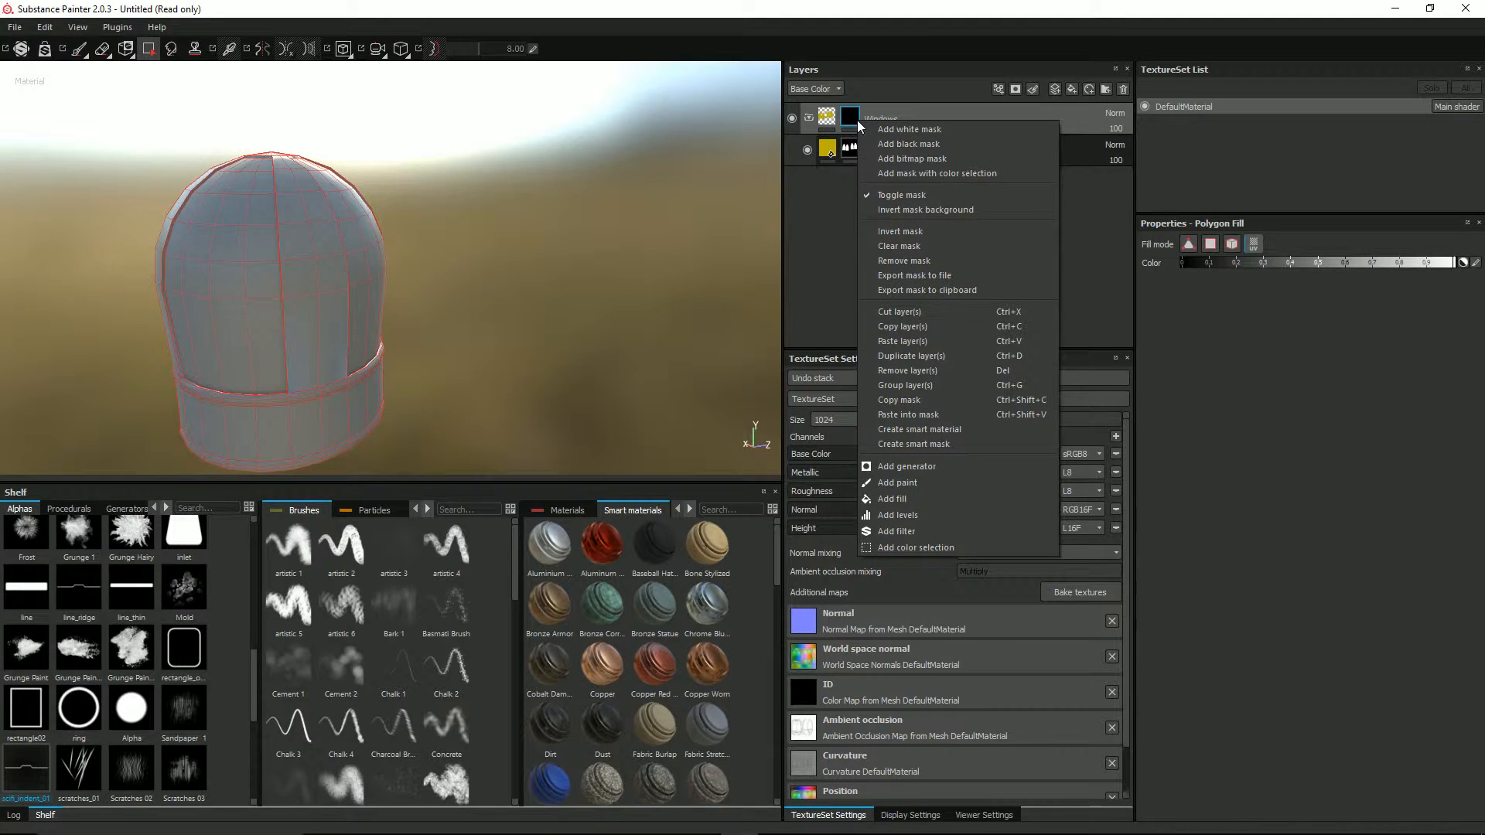
left_click(917, 416)
Remove the mask from the Yellow layer inside the Windows folder
right_click(850, 150)
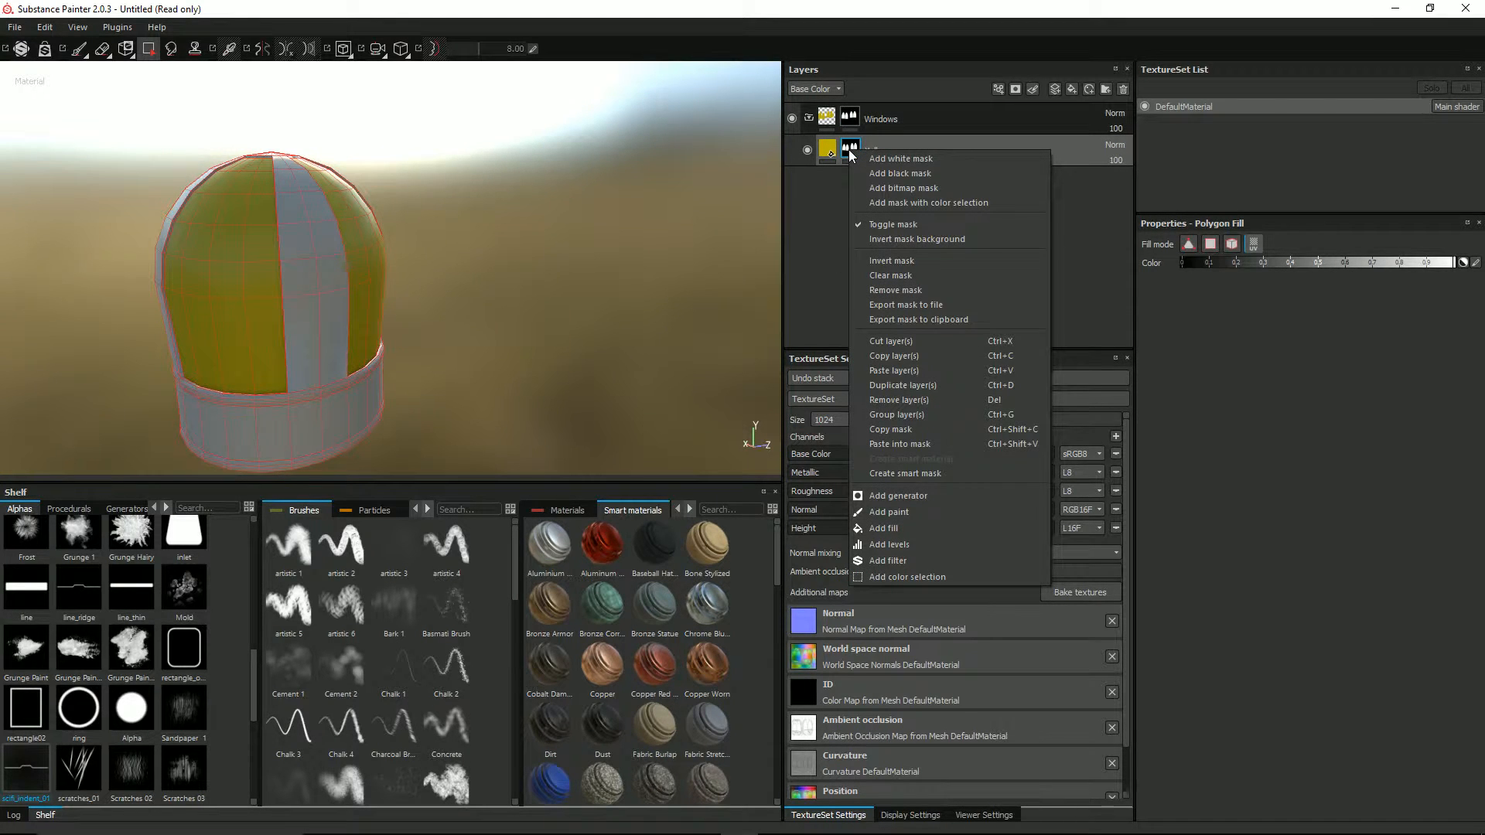
left_click(897, 290)
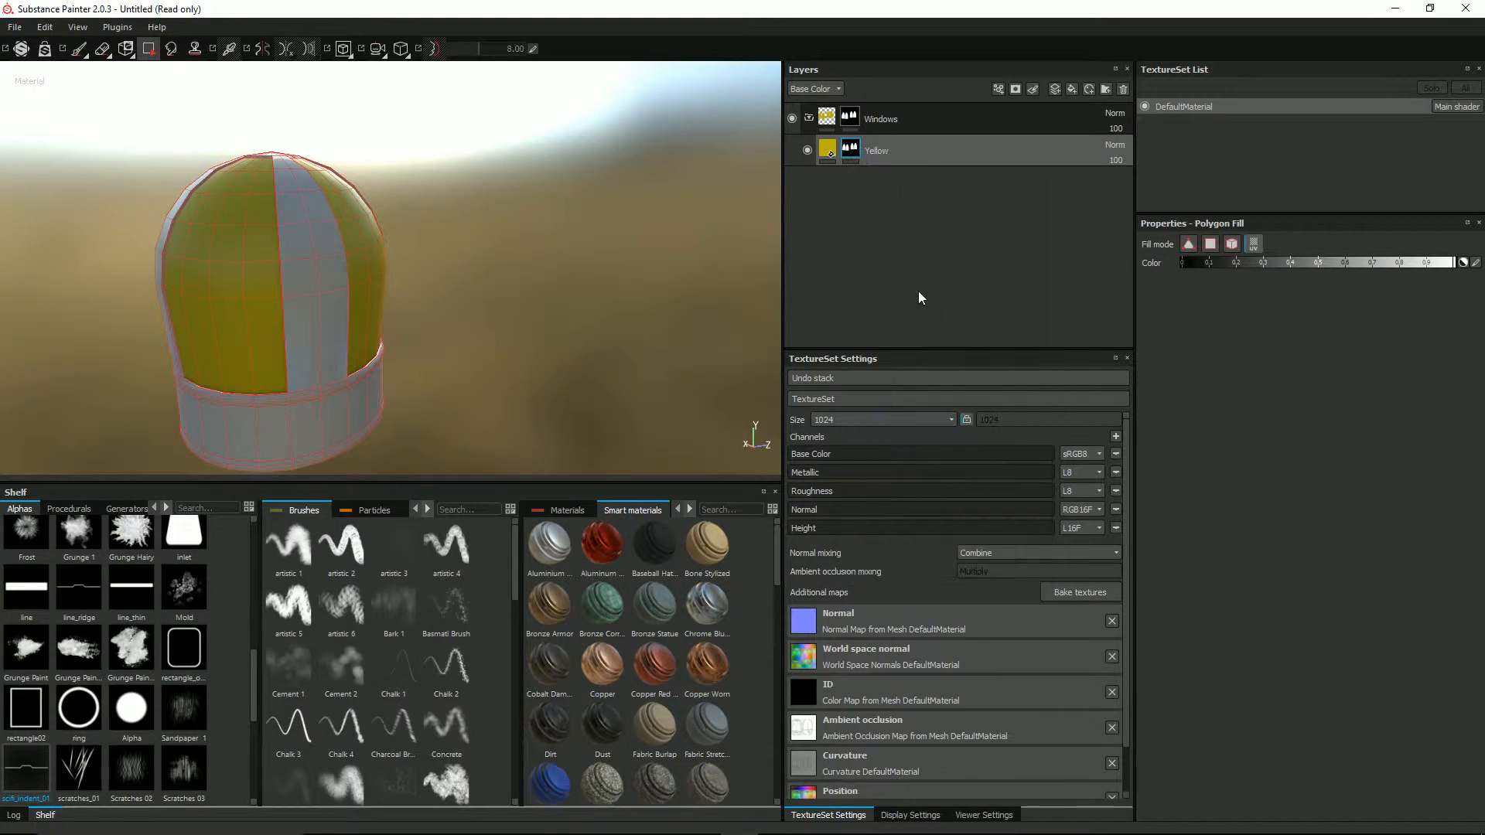
scroll(576, 242, "down", 1)
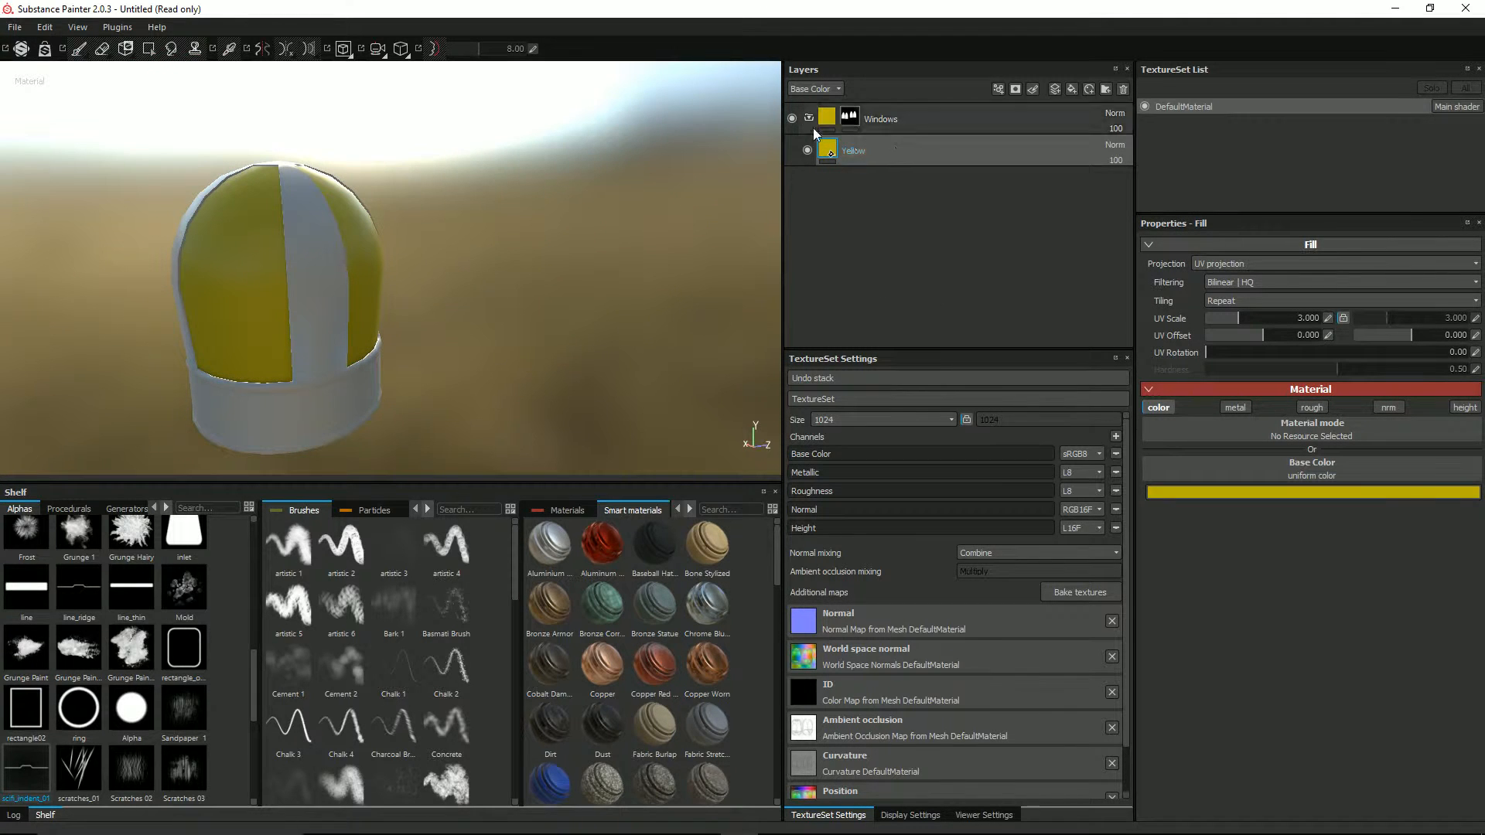
Enable the Yellow layer's metal and rough channels, setting metallic to about 0.95 and roughness to about 0.13
left_click_drag(506, 199, 334, 215, "alt")
scroll(385, 218, "up", 1)
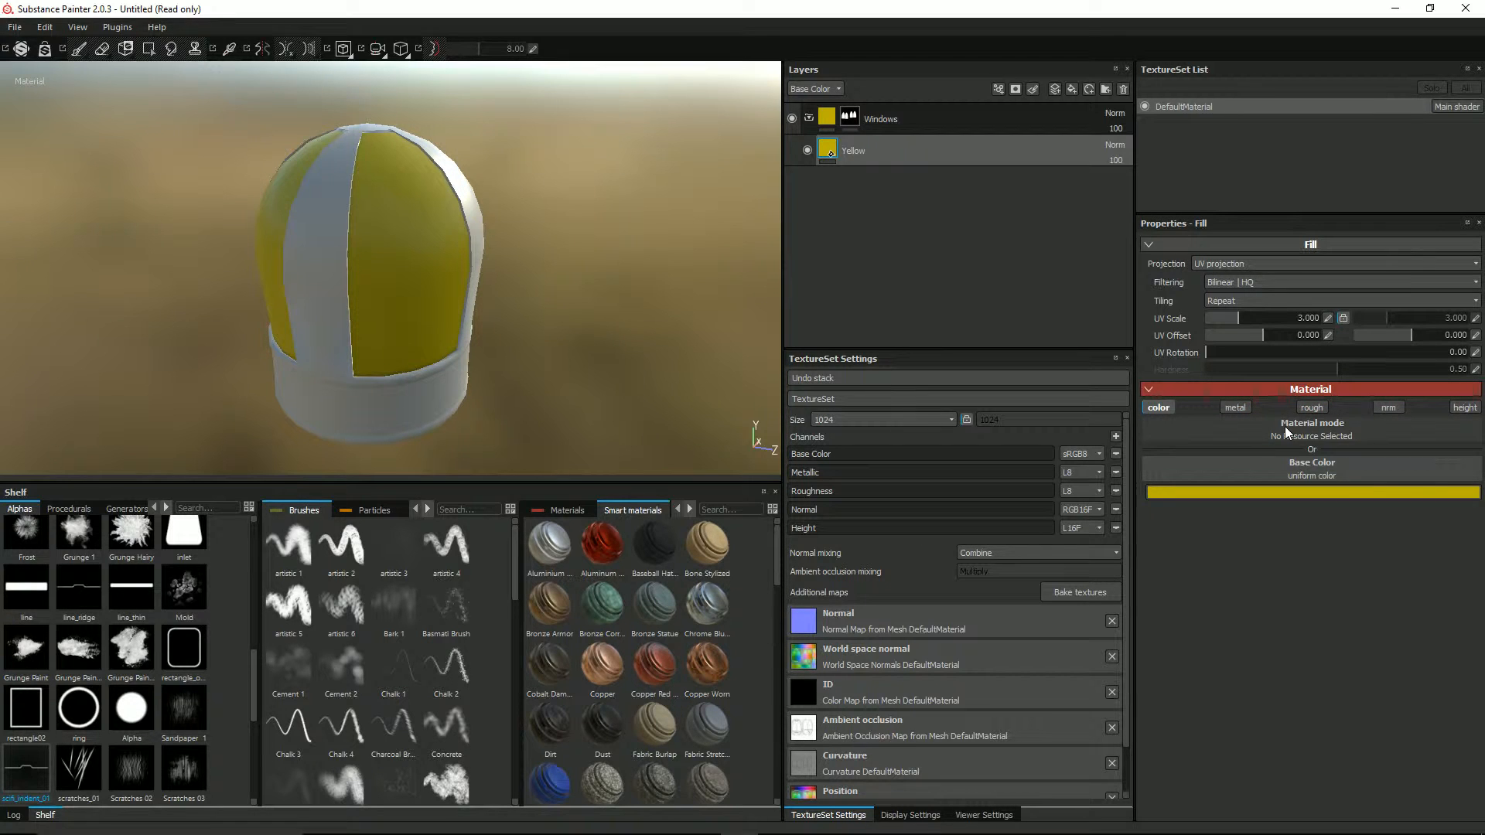
left_click(1242, 410)
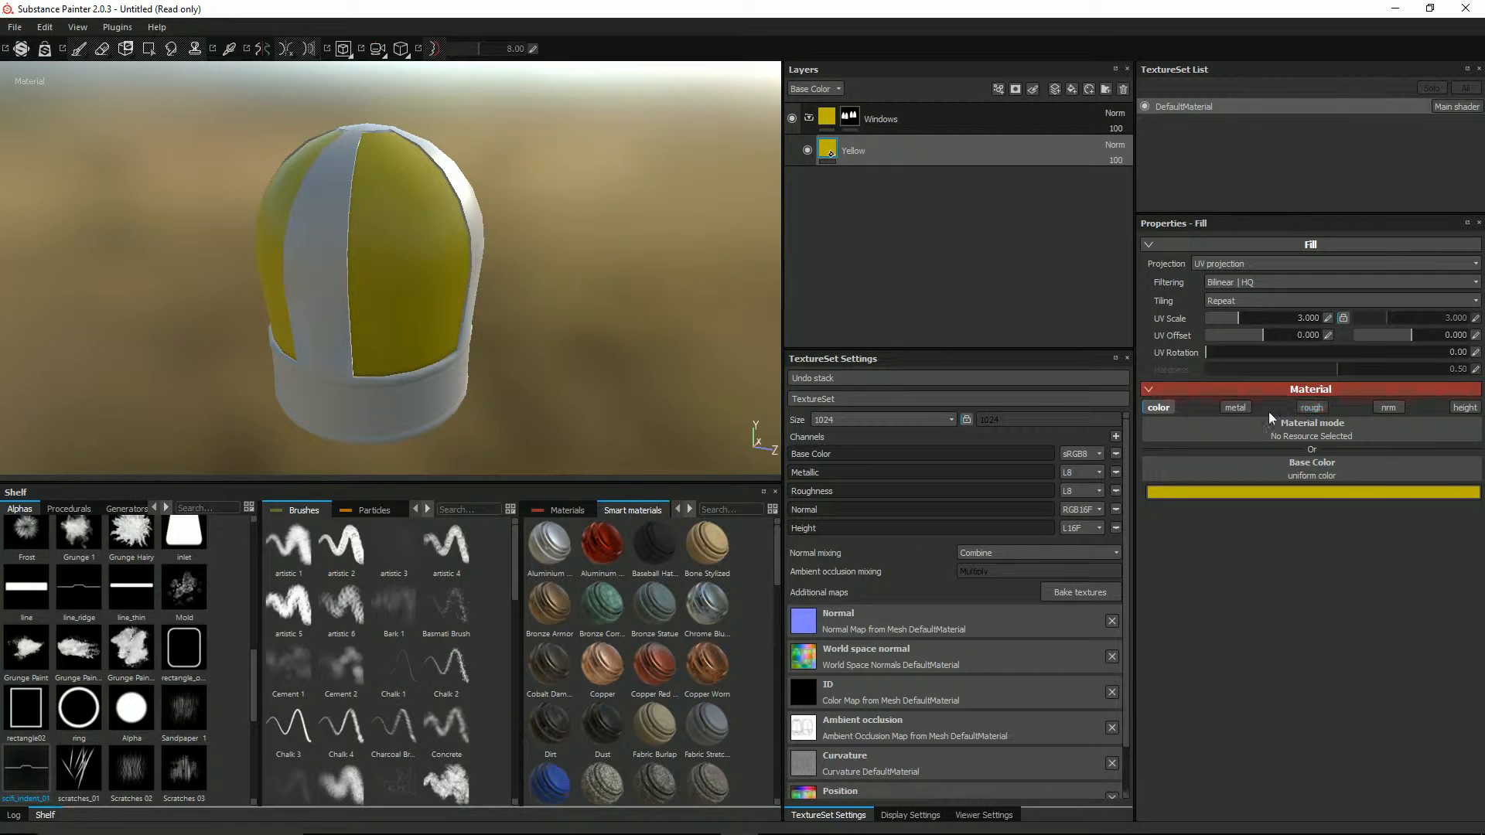
left_click(1310, 407)
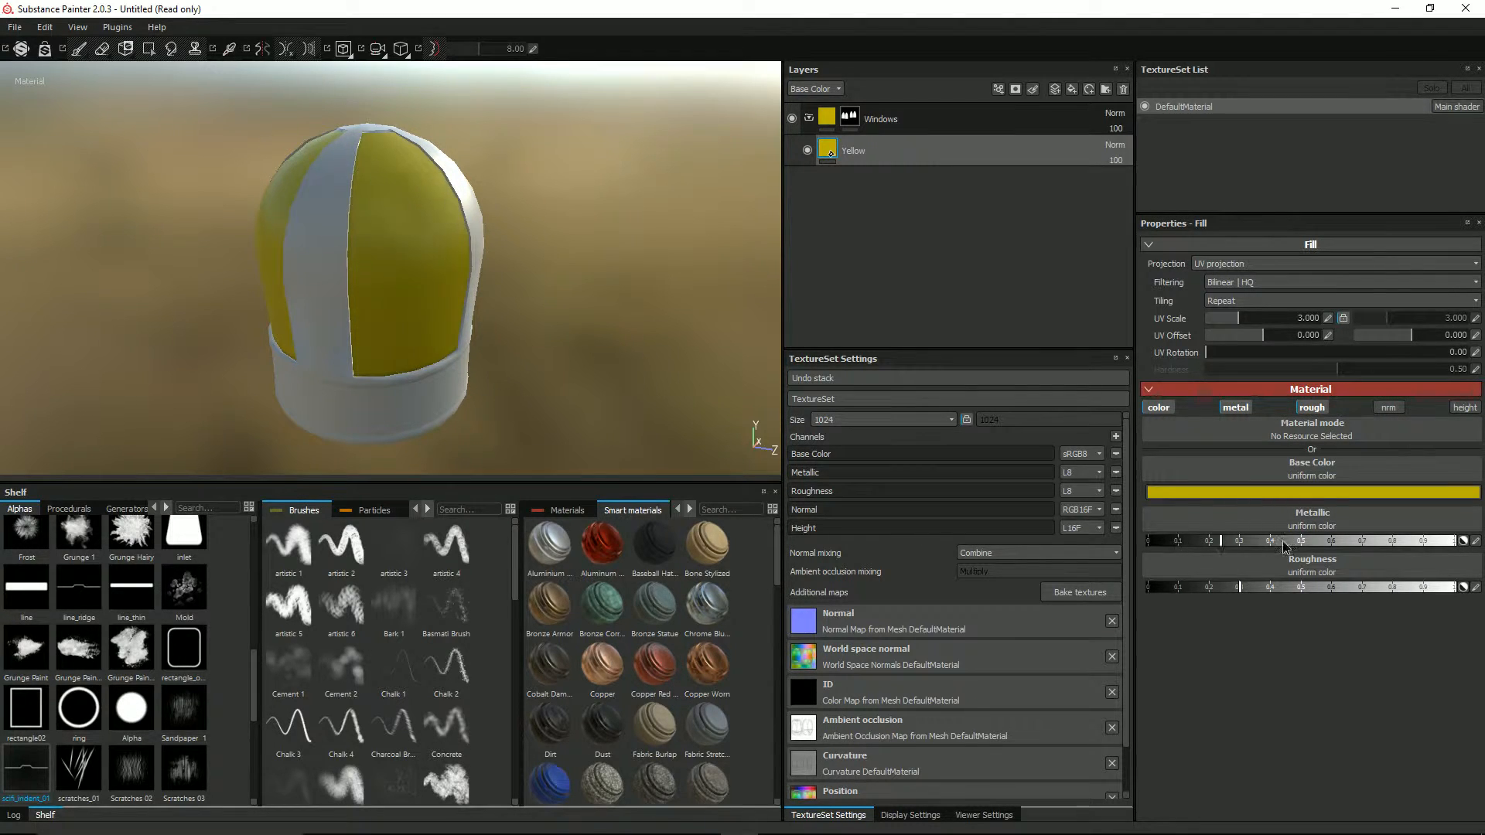
left_click(1430, 542)
left_click_drag(1435, 545, 1439, 545)
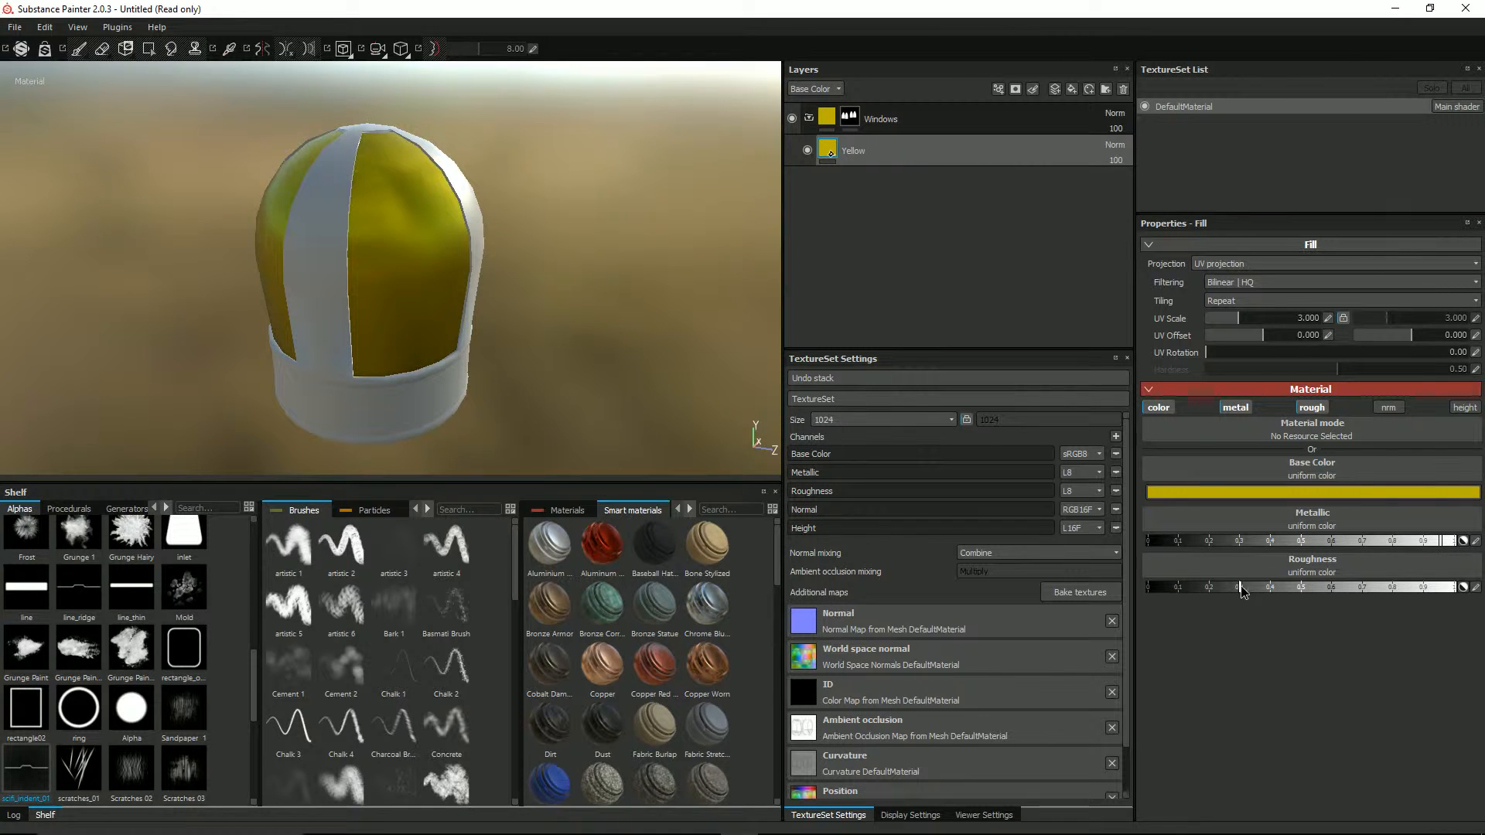
left_click_drag(1241, 589, 1186, 592)
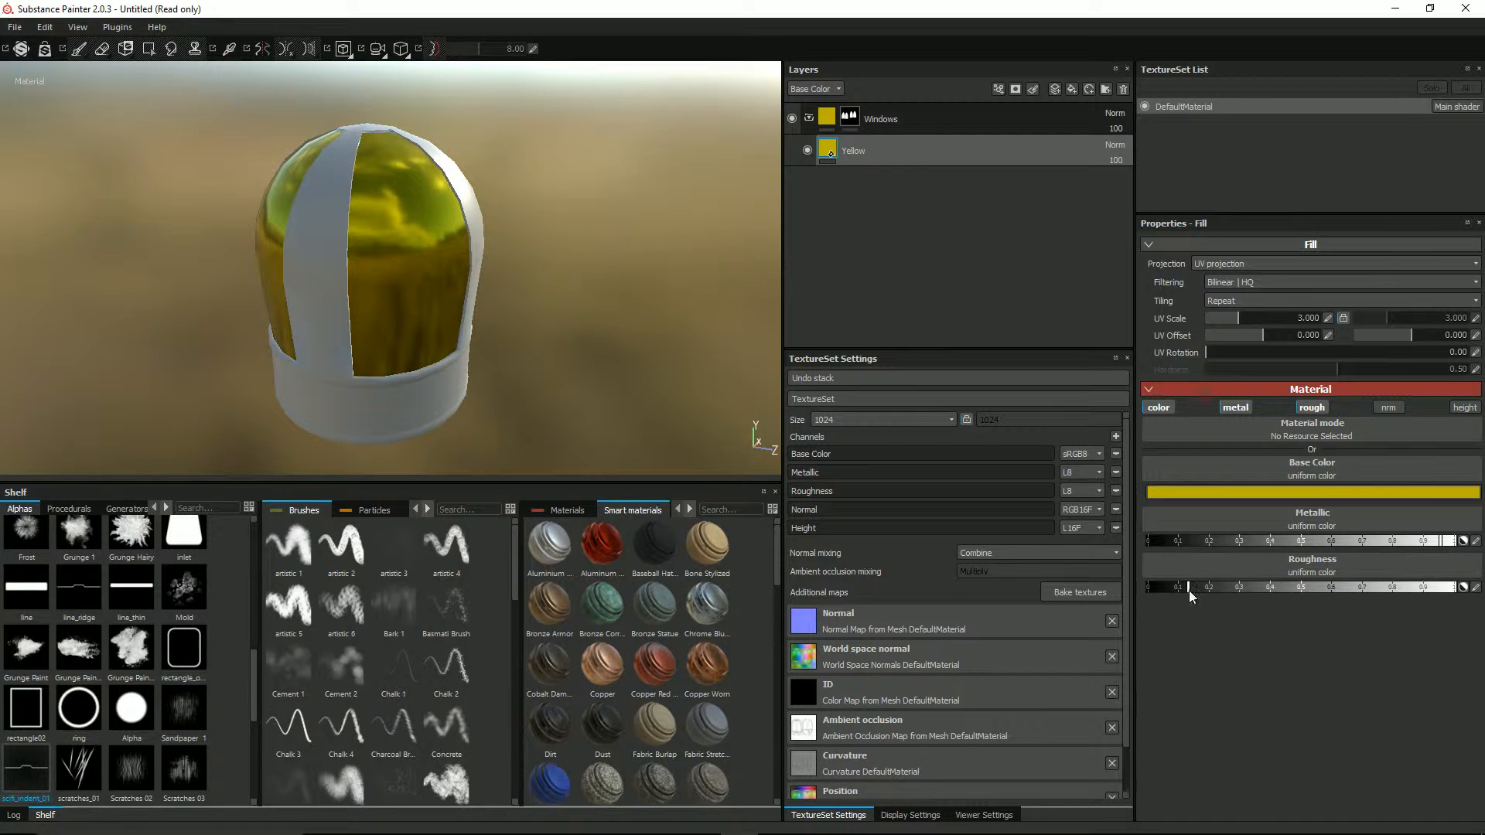
Assign the BnW Spots 1 texture to the Yellow layer's metallic channel and check it on the windows
left_click(1321, 524)
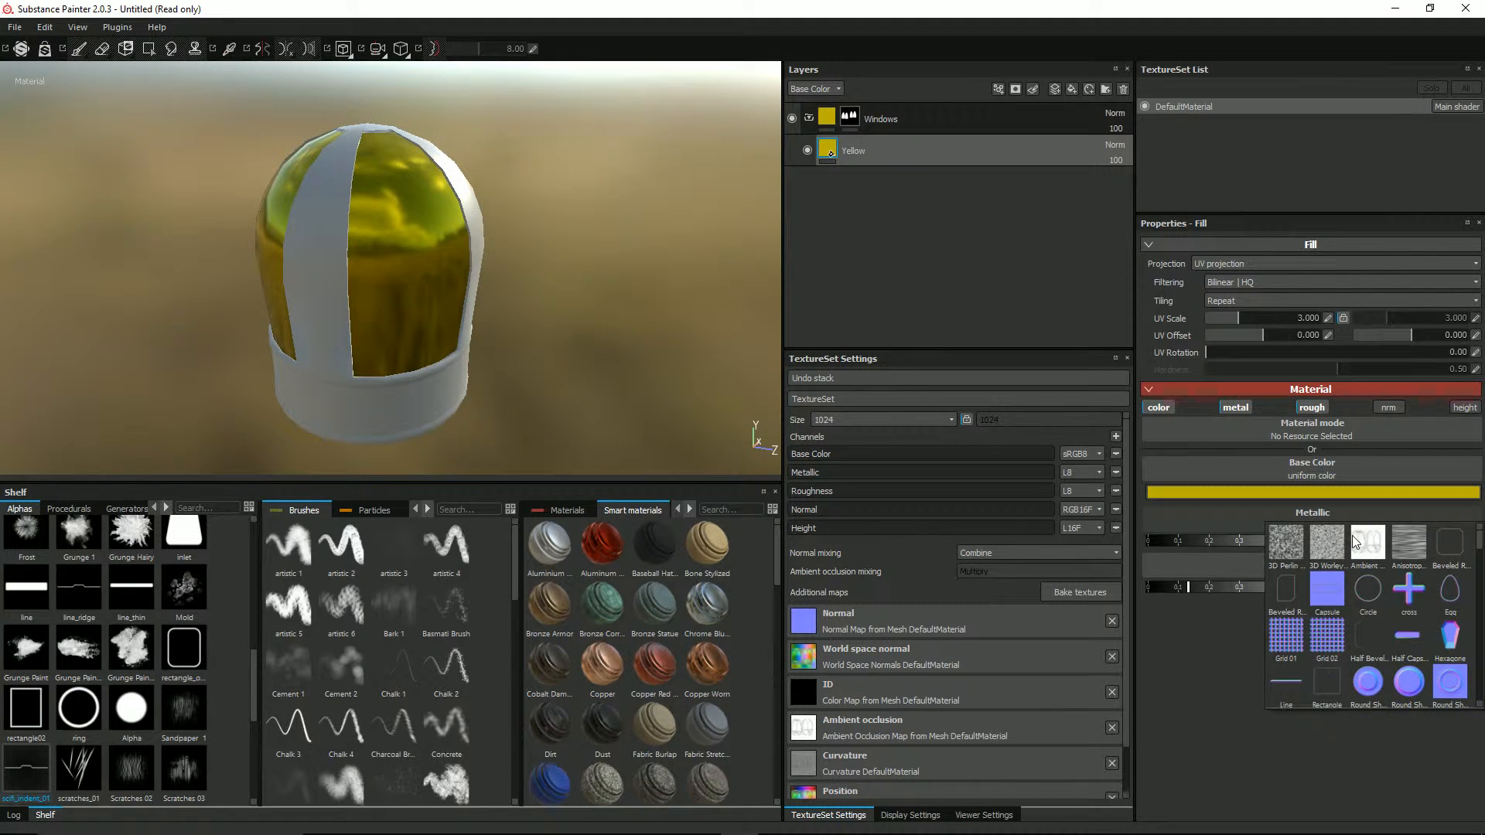
scroll(1232, 535, "down", 3)
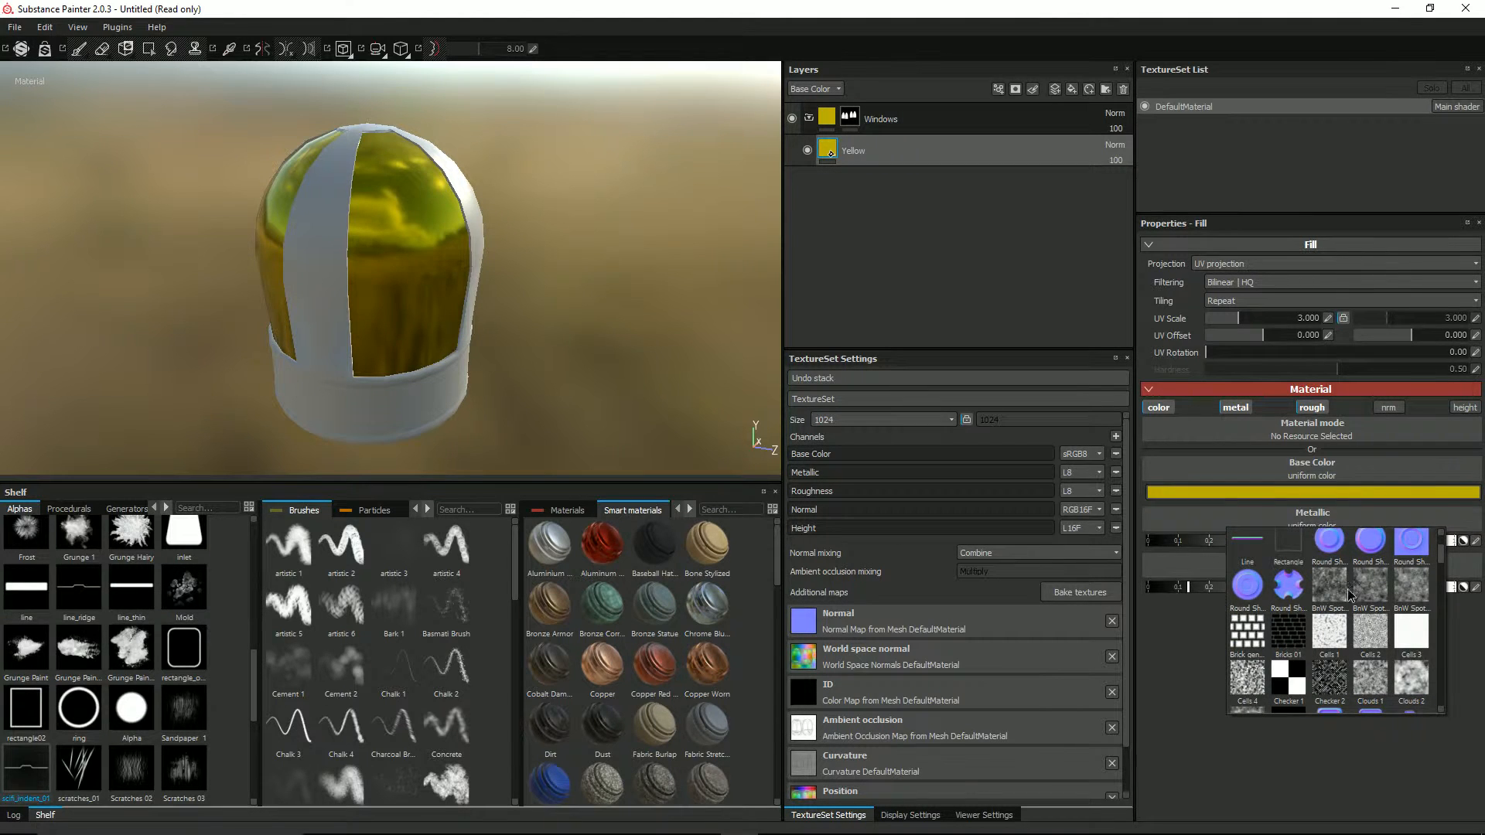
left_click(1343, 591)
scroll(568, 304, "up", 5)
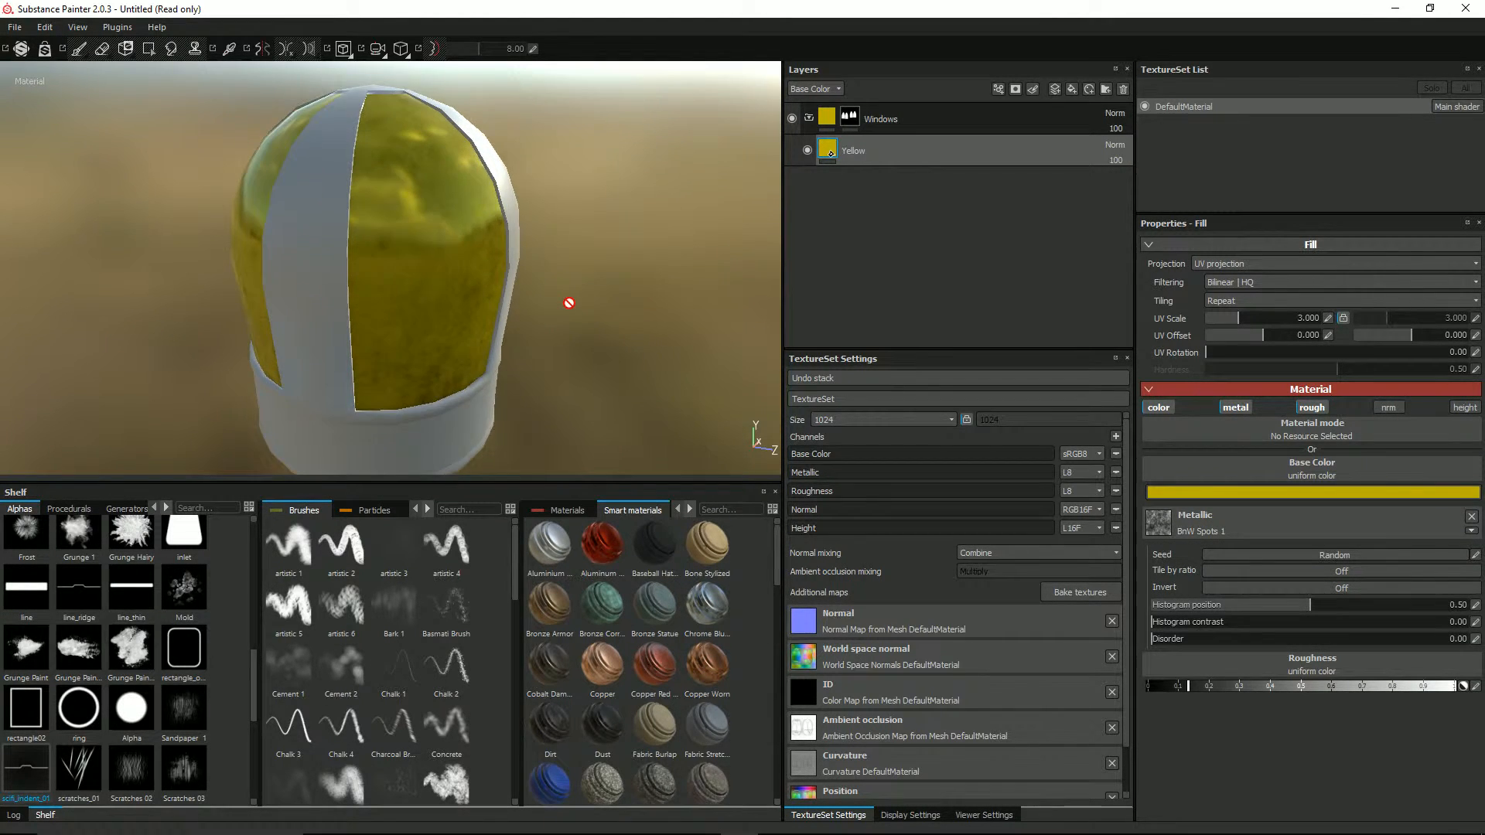
left_click_drag(556, 296, 617, 310, "alt")
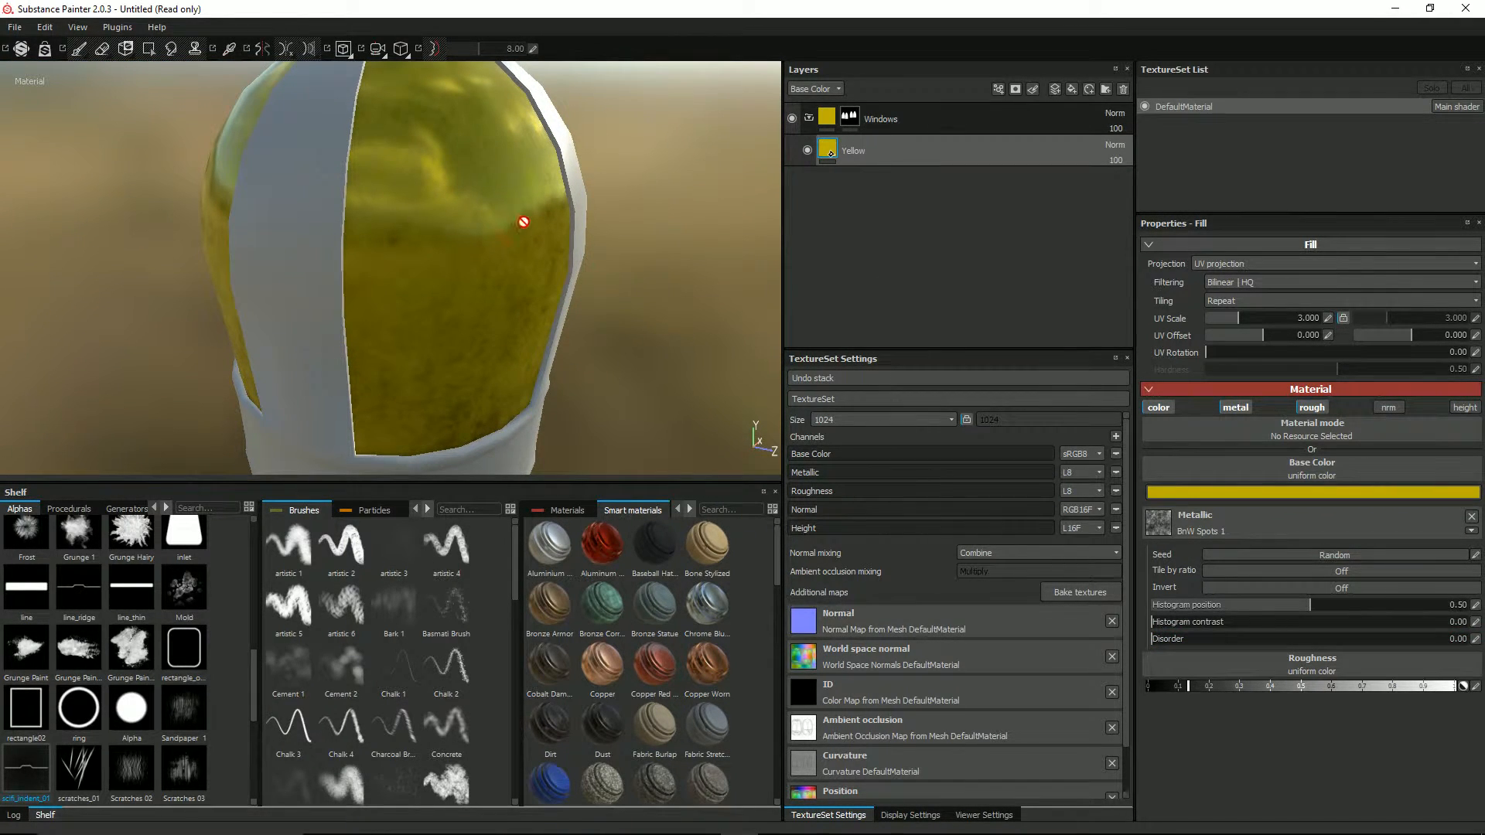
scroll(514, 226, "down", 3)
mouse_move(487, 222)
left_mouse_down("alt")
mouse_move(508, 196)
mouse_move(448, 159)
mouse_move(464, 206)
mouse_move(518, 213)
mouse_move(490, 189)
mouse_move(521, 235)
mouse_move(371, 237)
mouse_move(272, 192)
mouse_move(491, 245)
mouse_move(501, 229)
left_mouse_up("alt")
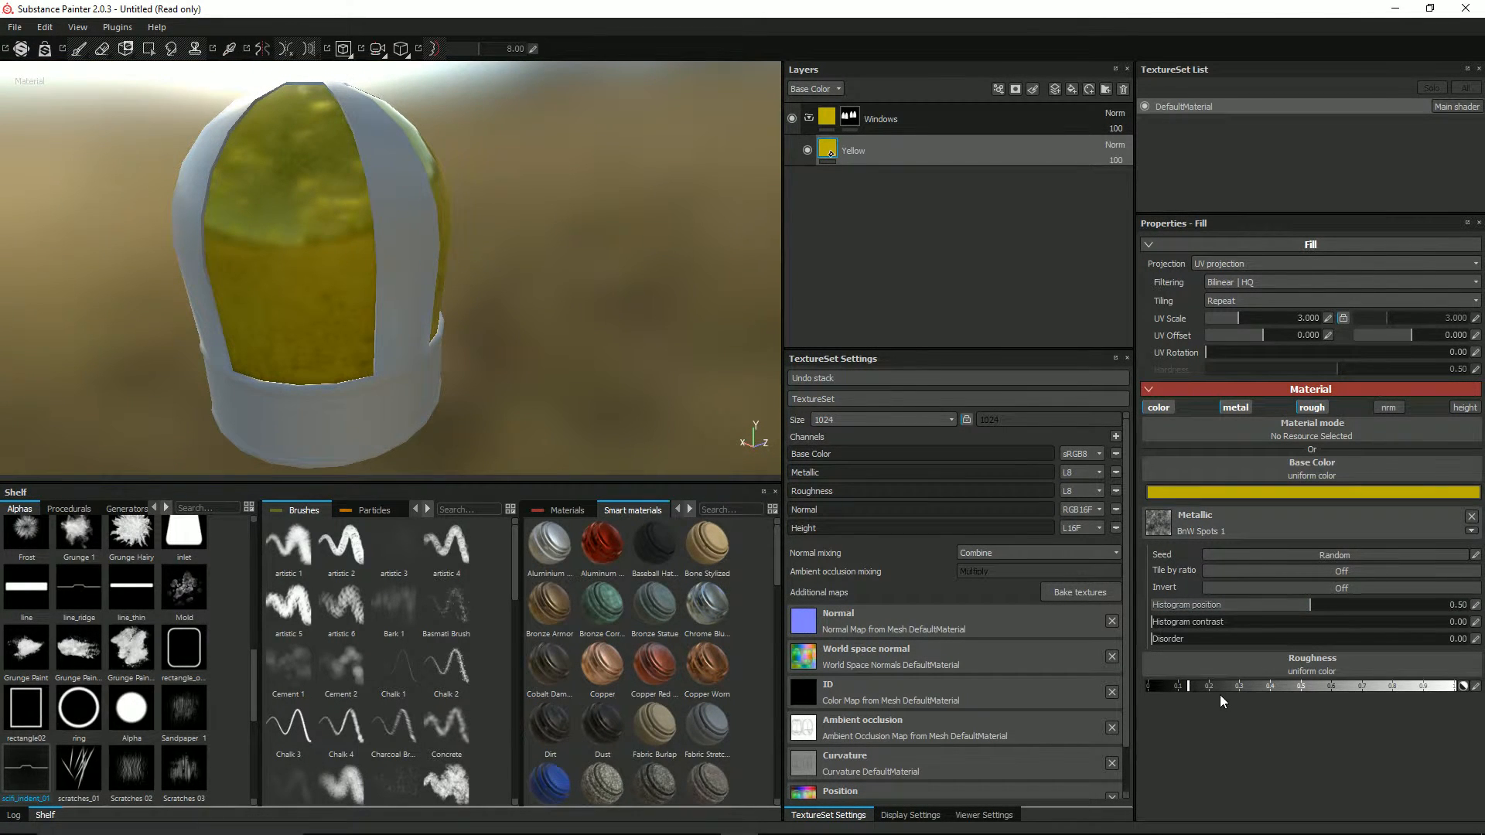
Try a slightly higher roughness on the Yellow layer and inspect the windows
left_click_drag(1188, 689, 1211, 688)
left_click_drag(566, 314, 258, 199, "alt")
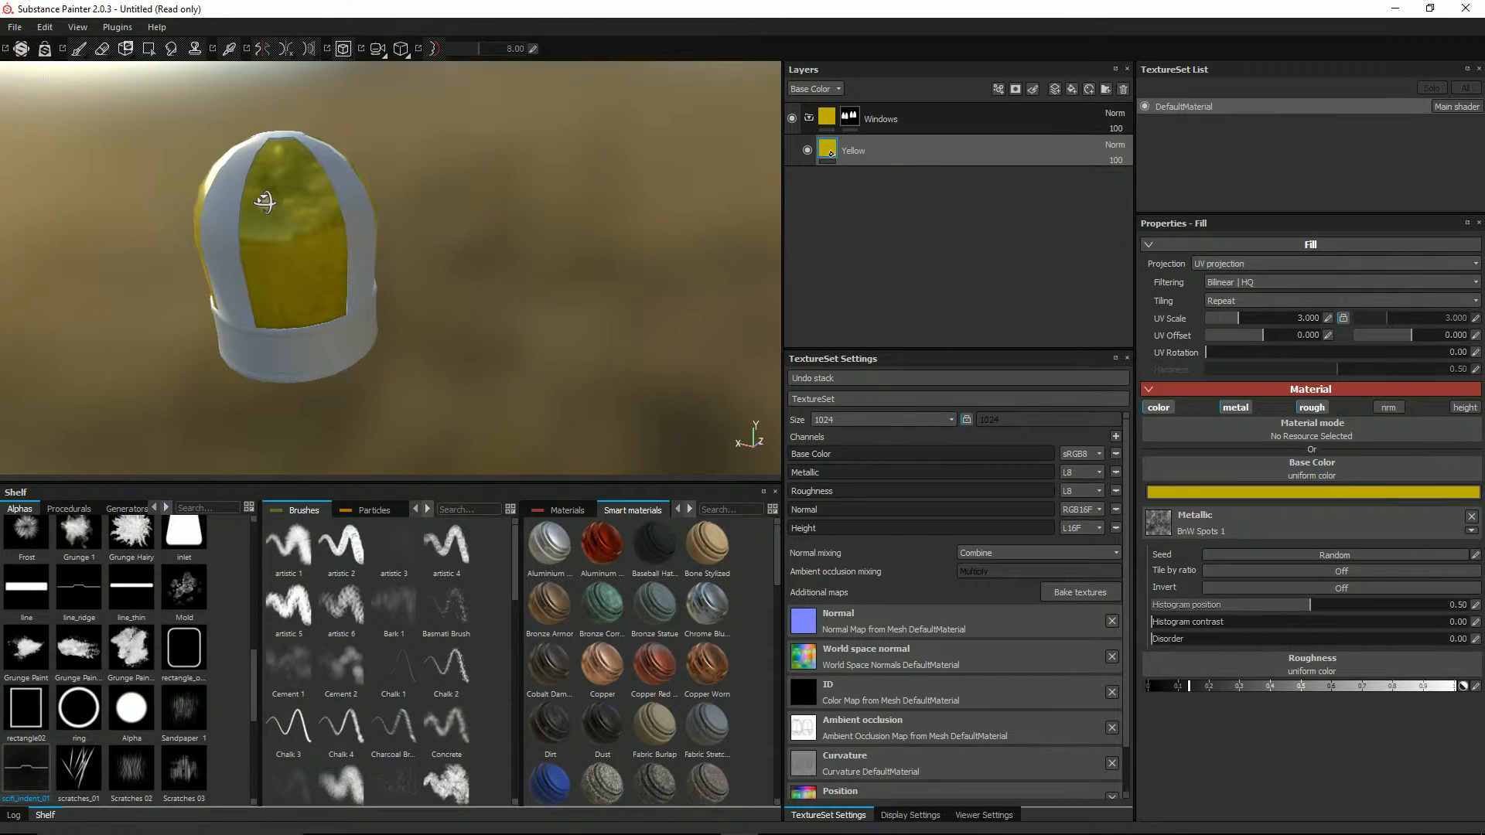
middle_click_drag(331, 271, 420, 272, "alt")
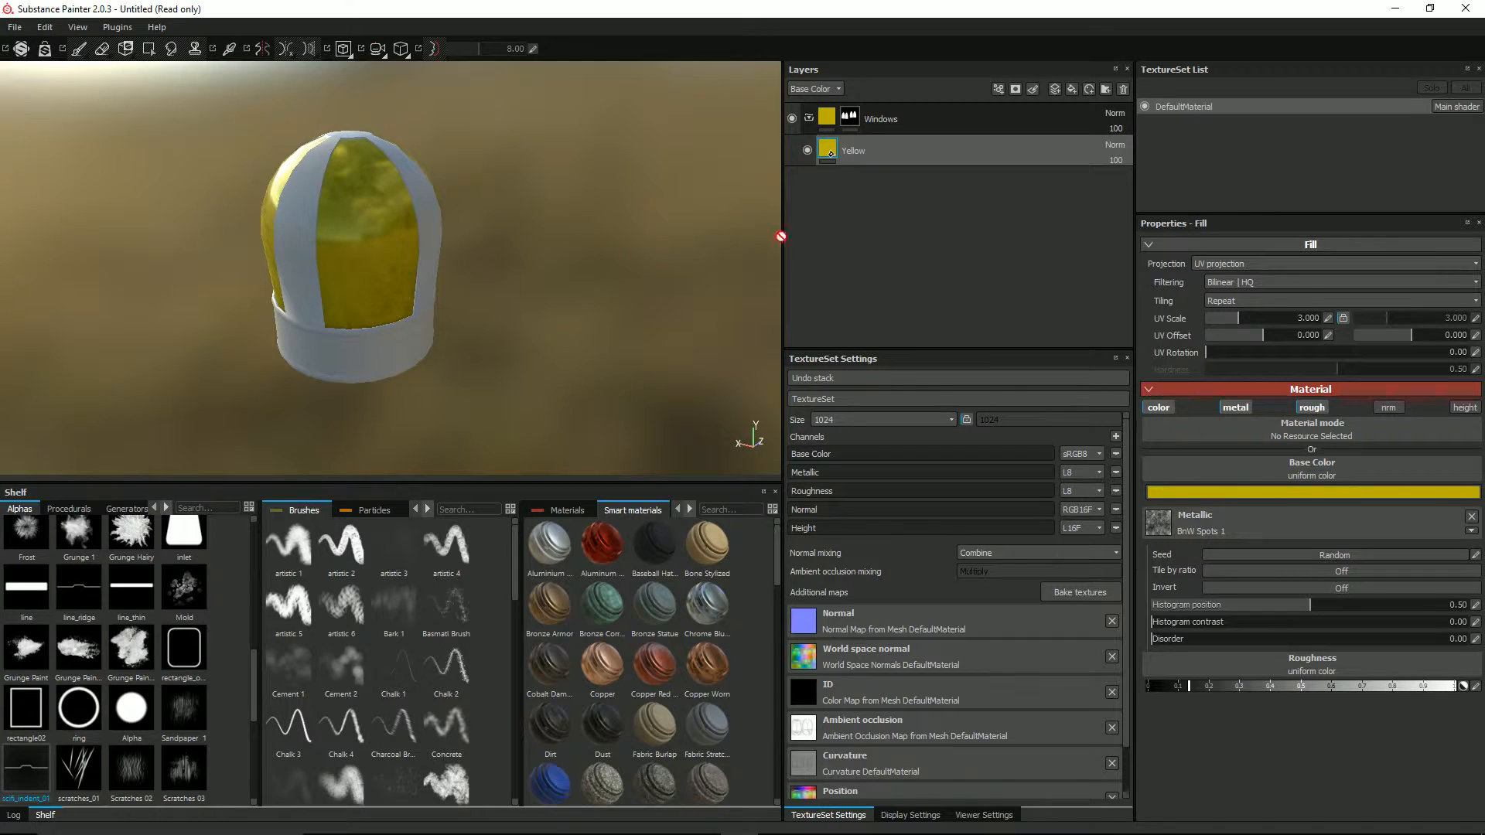
Create a new folder above the Windows folder and name it Main Craft
double_click(849, 152)
left_click(978, 119)
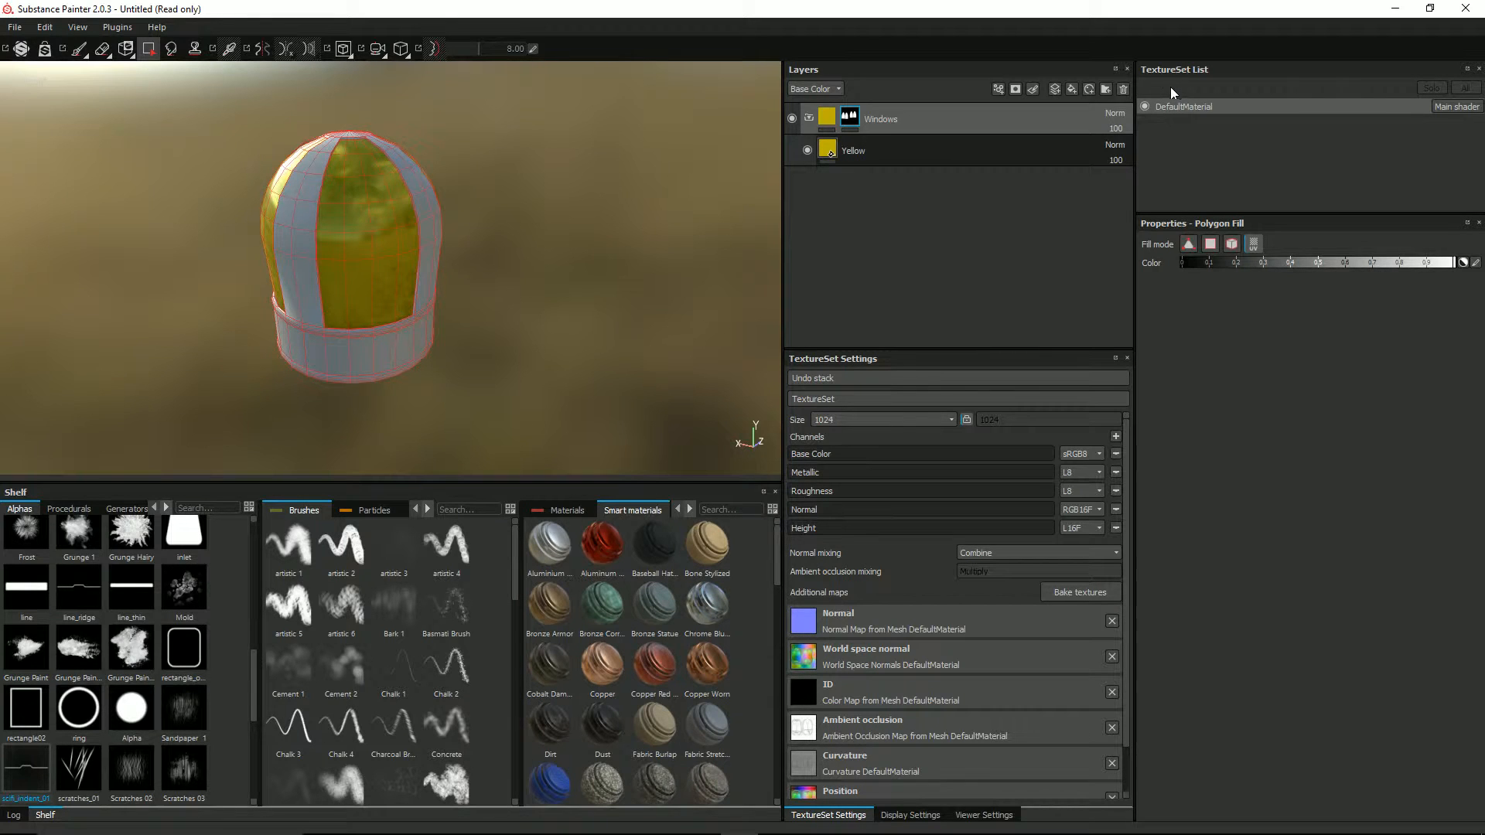
left_click(1105, 89)
double_click(848, 123)
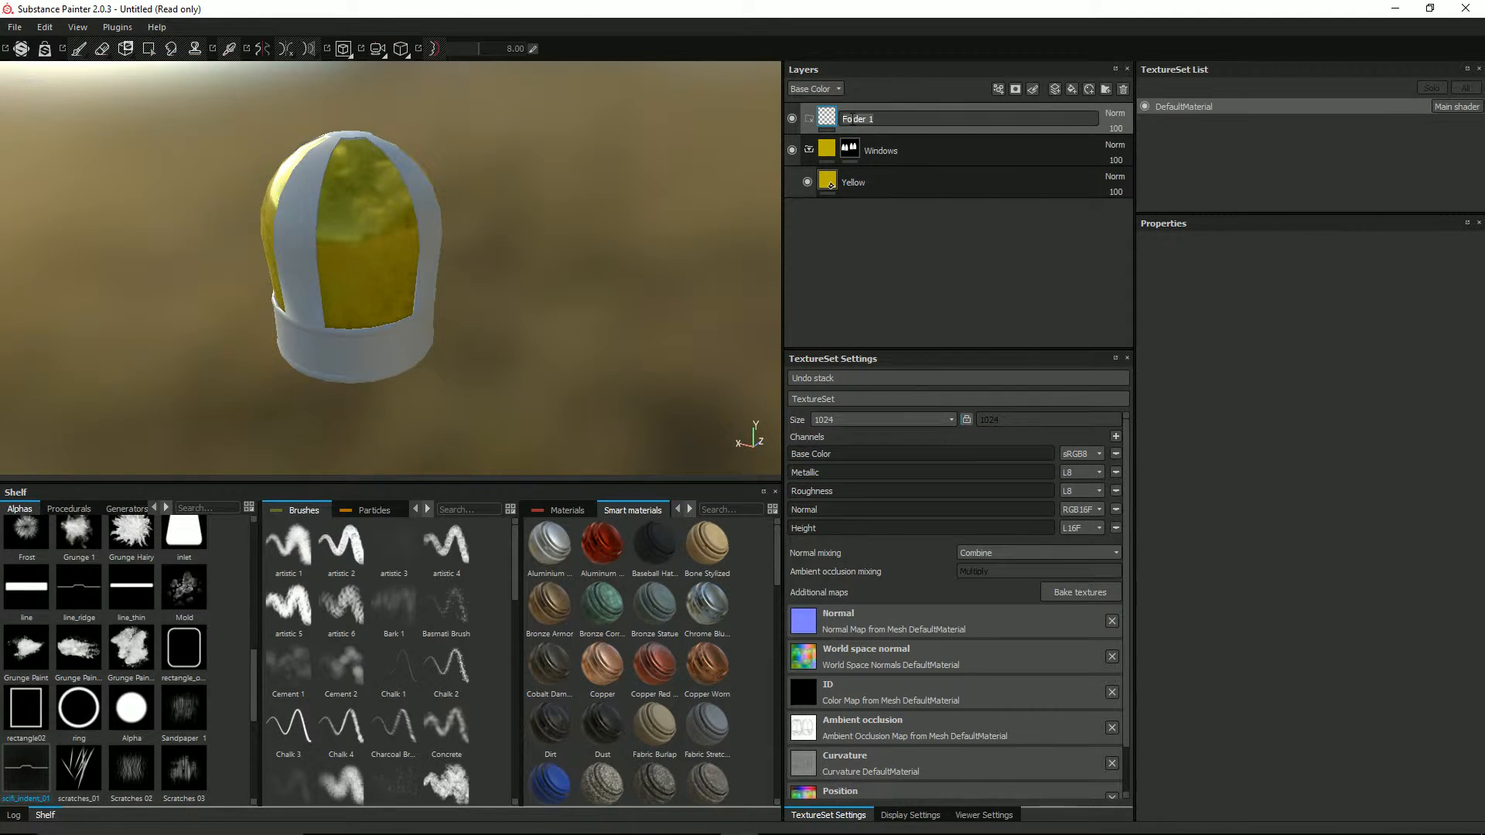
type("Main Craft")
key("Return")
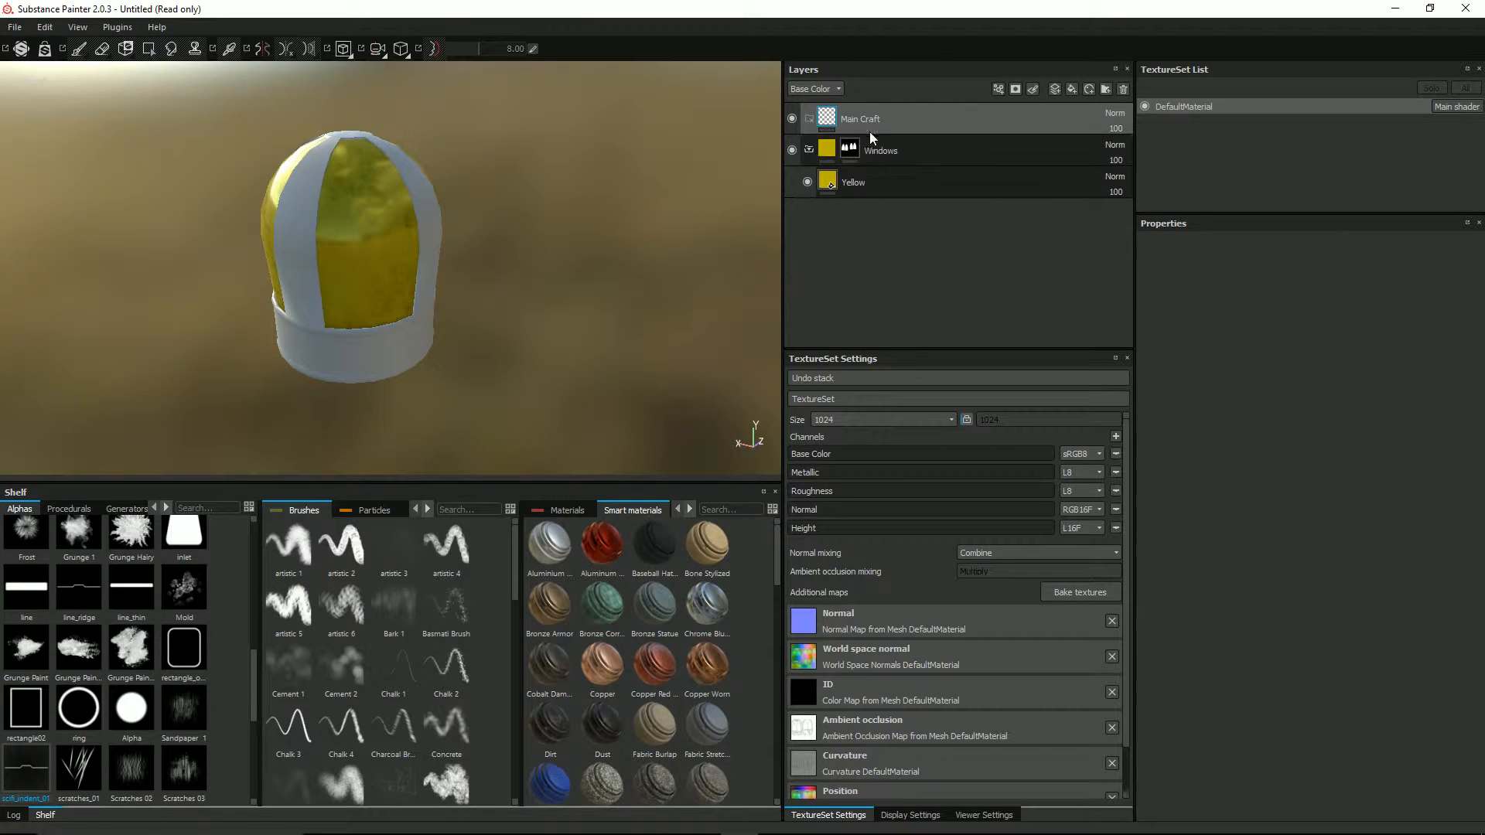
Add a black mask to the Main Craft folder
left_click(891, 157)
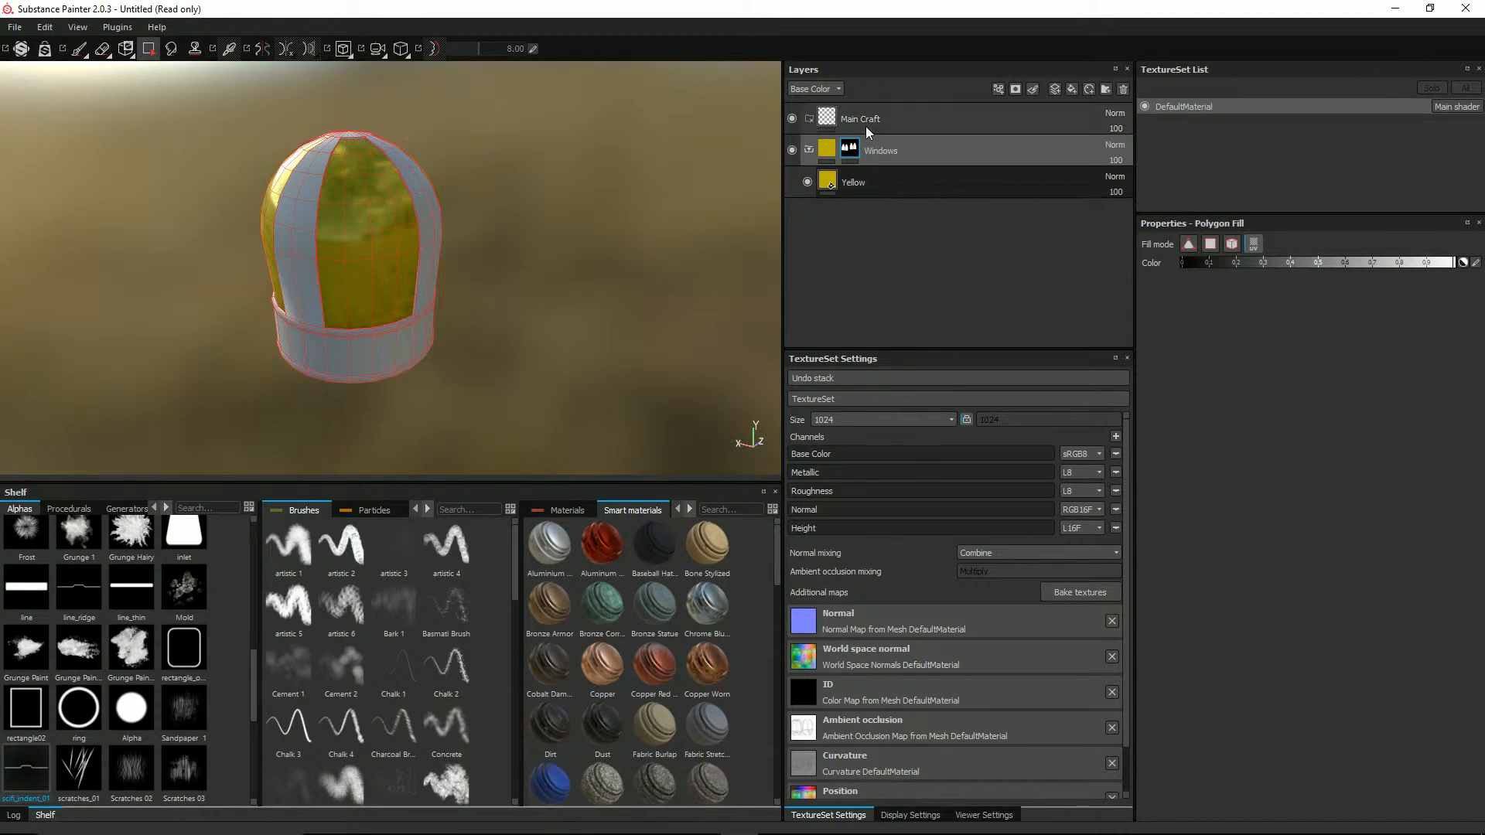
right_click(827, 120)
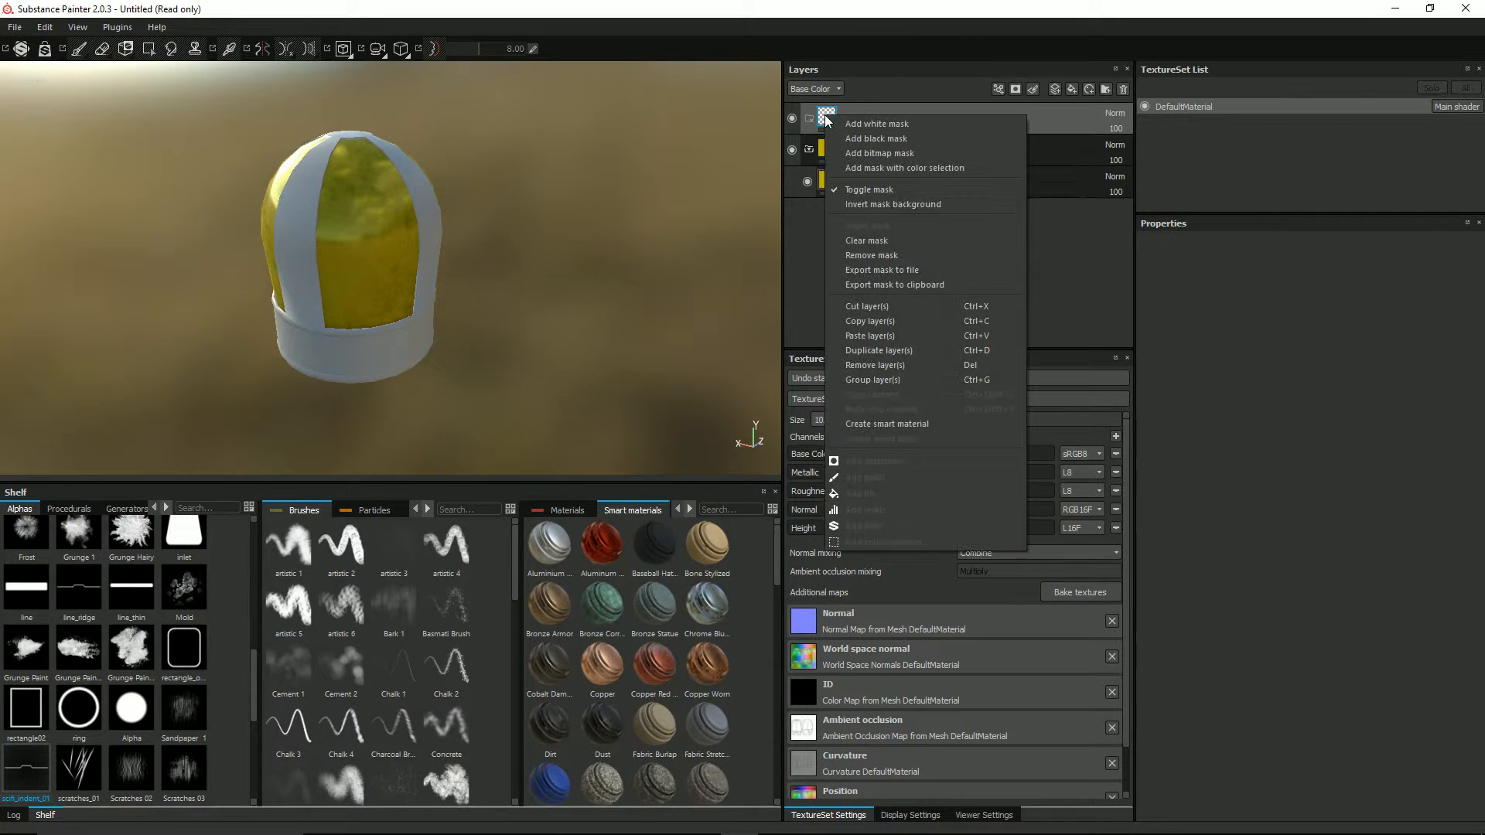
left_click(864, 149)
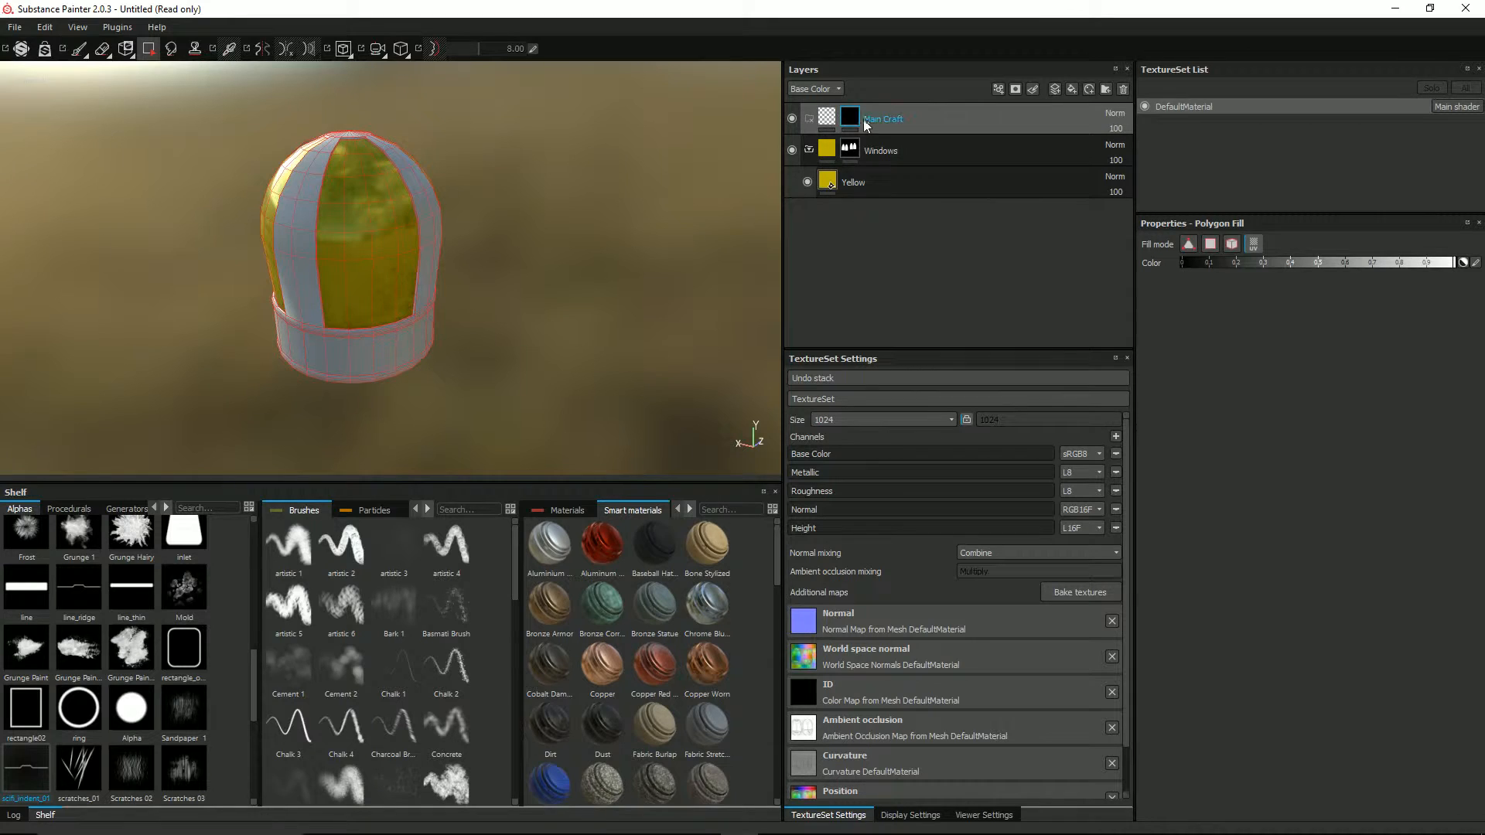
Add a fill layer inside the Main Craft folder and name it Base Settings
left_click(1071, 89)
left_click_drag(874, 123, 823, 160)
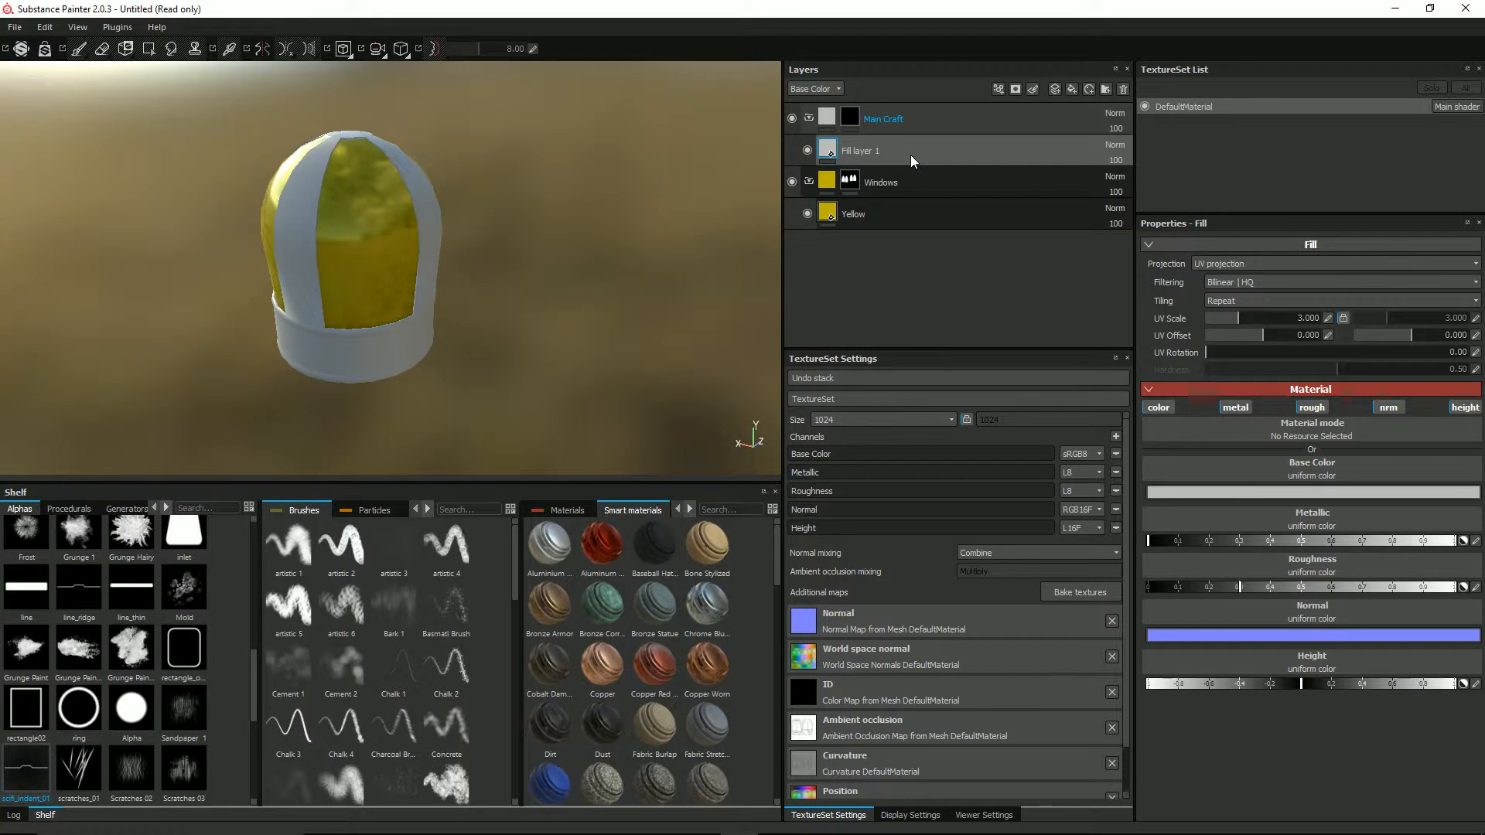
double_click(861, 150)
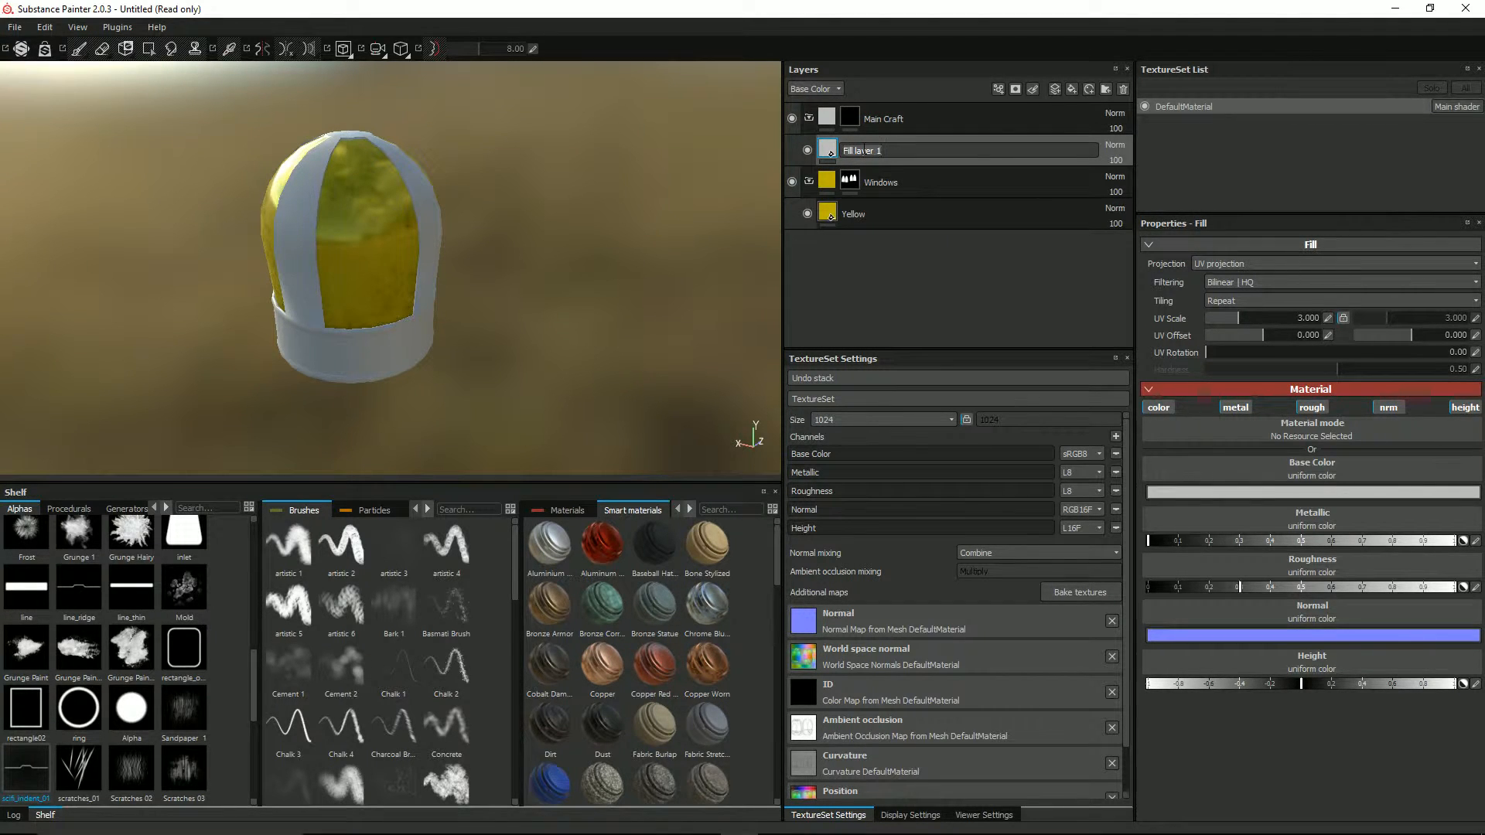
type("Base Settings")
key("Return")
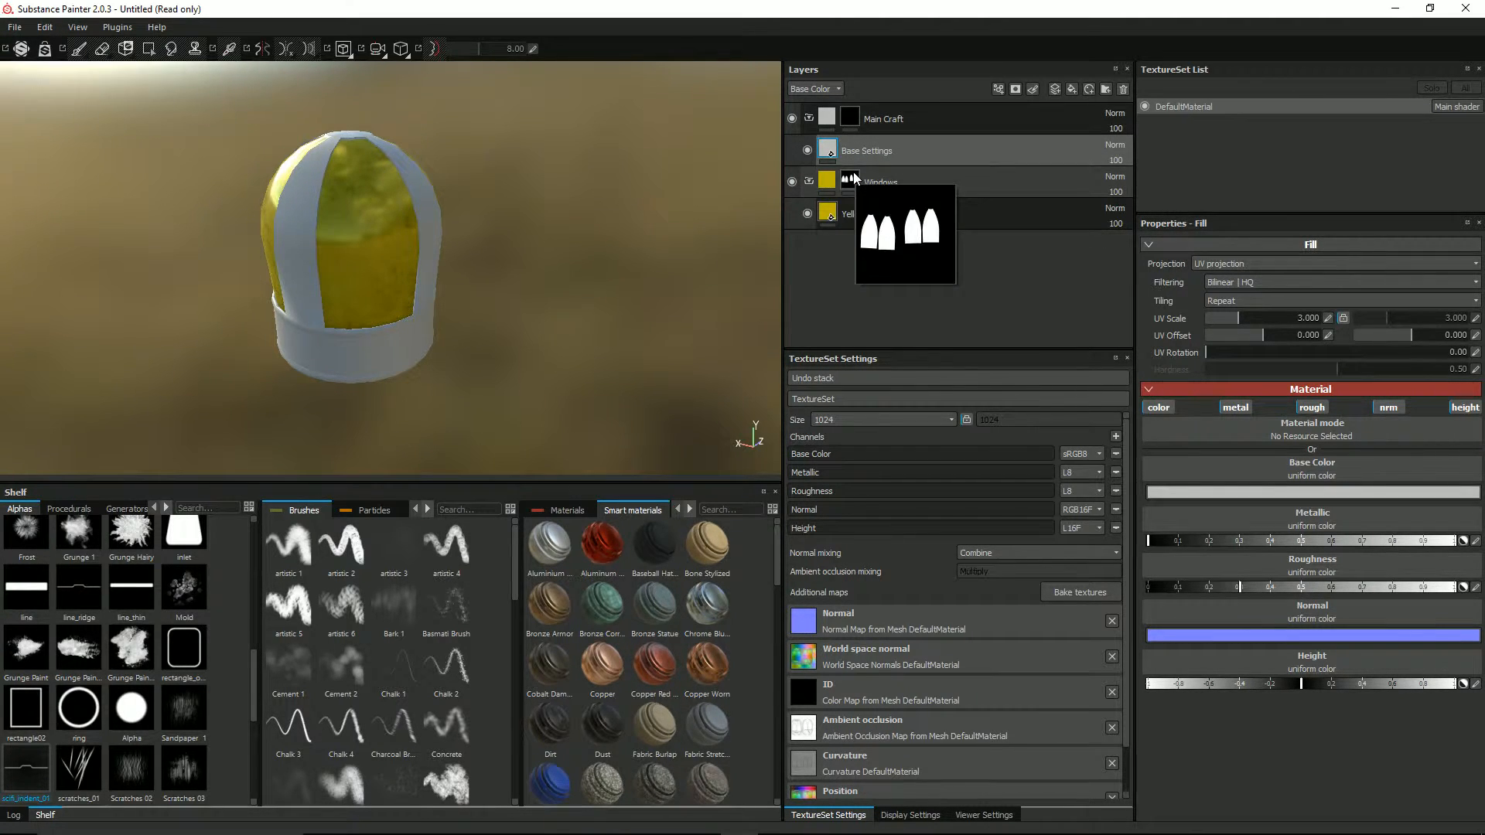
Apply the Brass Pure material to the Base Settings layer
mouse_move(829, 147)
mouse_move(860, 118)
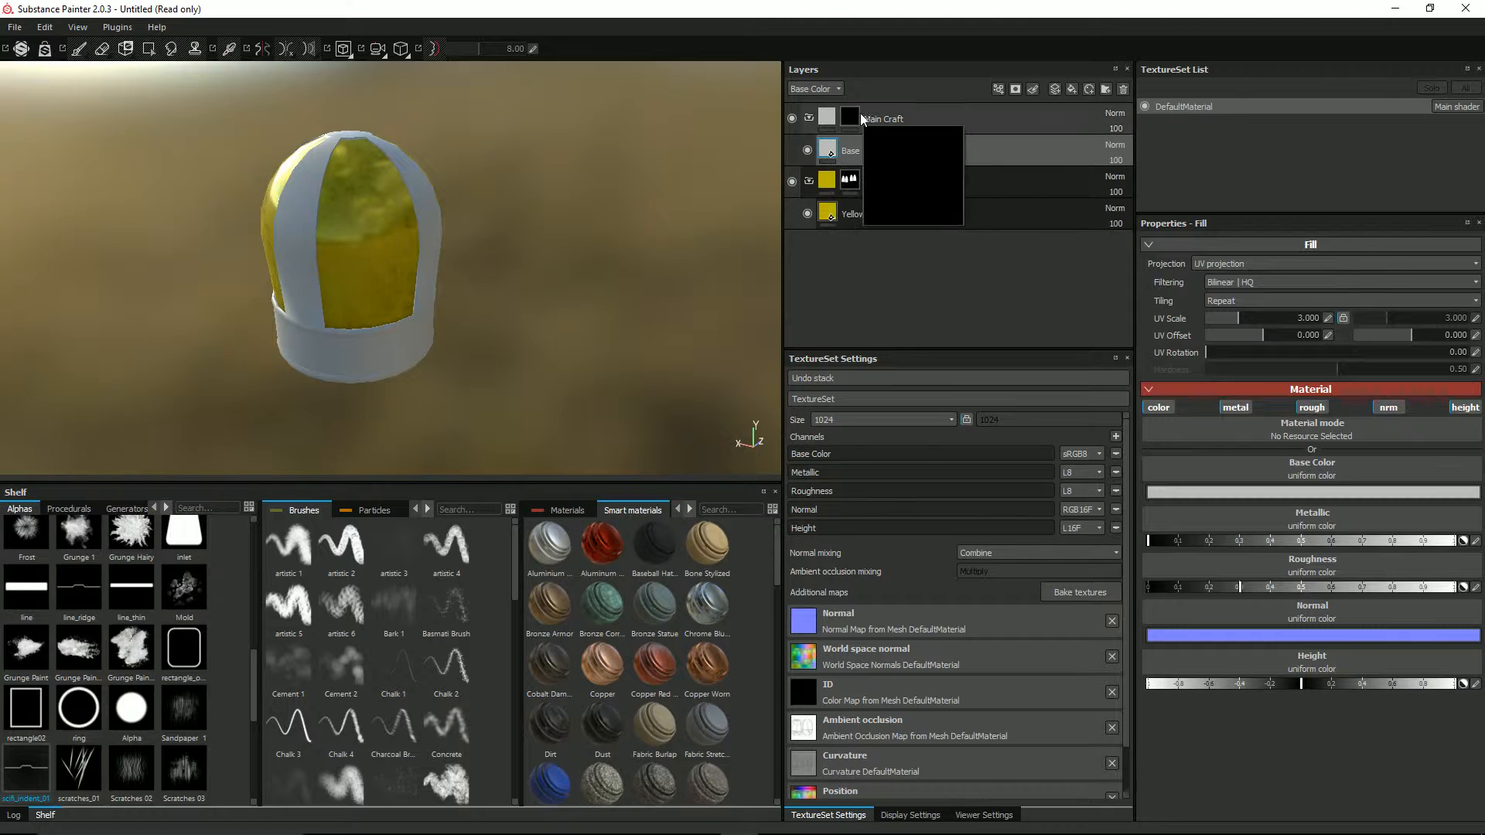
left_click(567, 510)
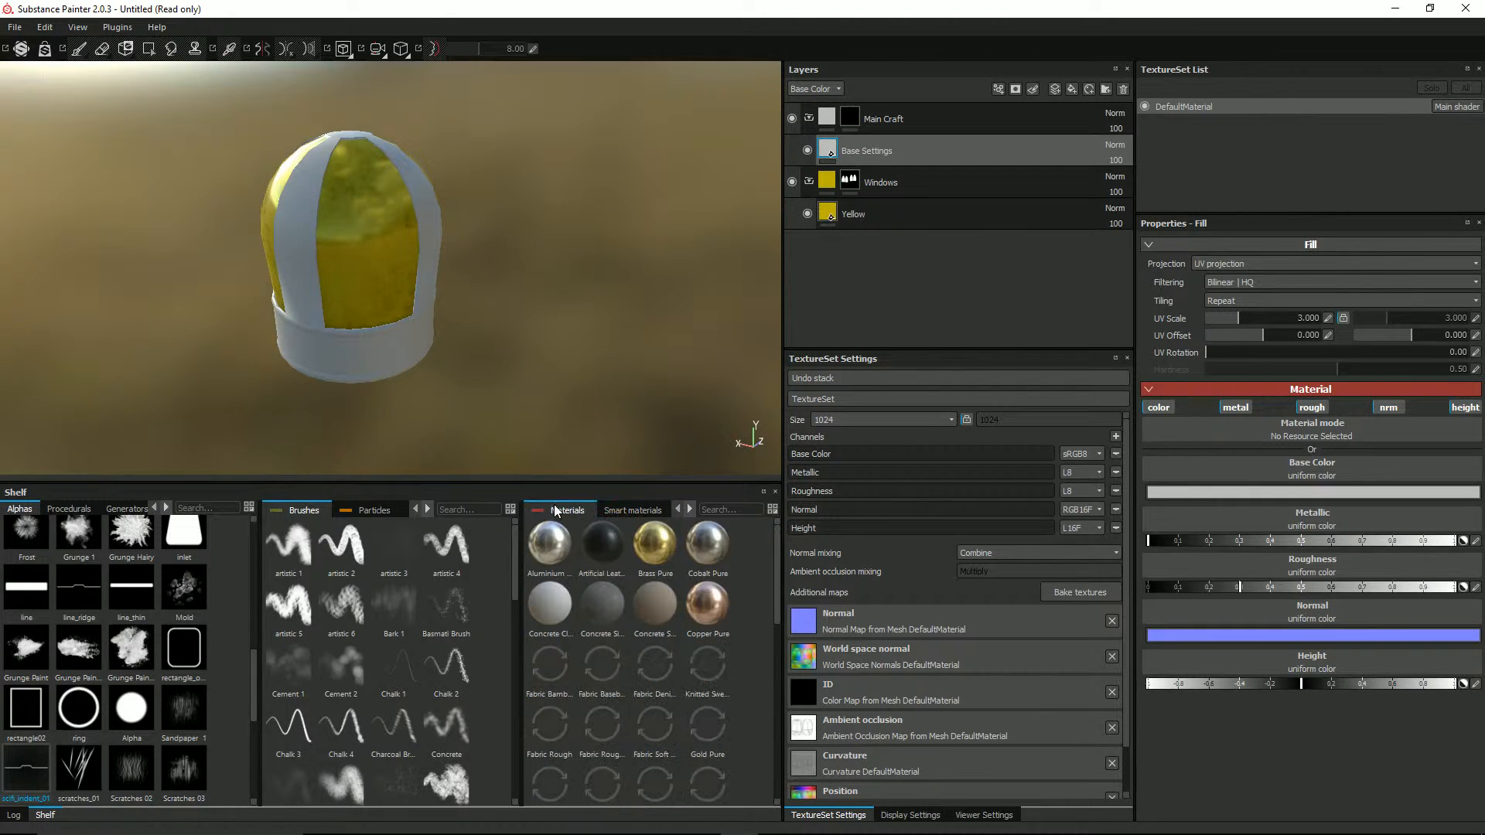
left_click(644, 542)
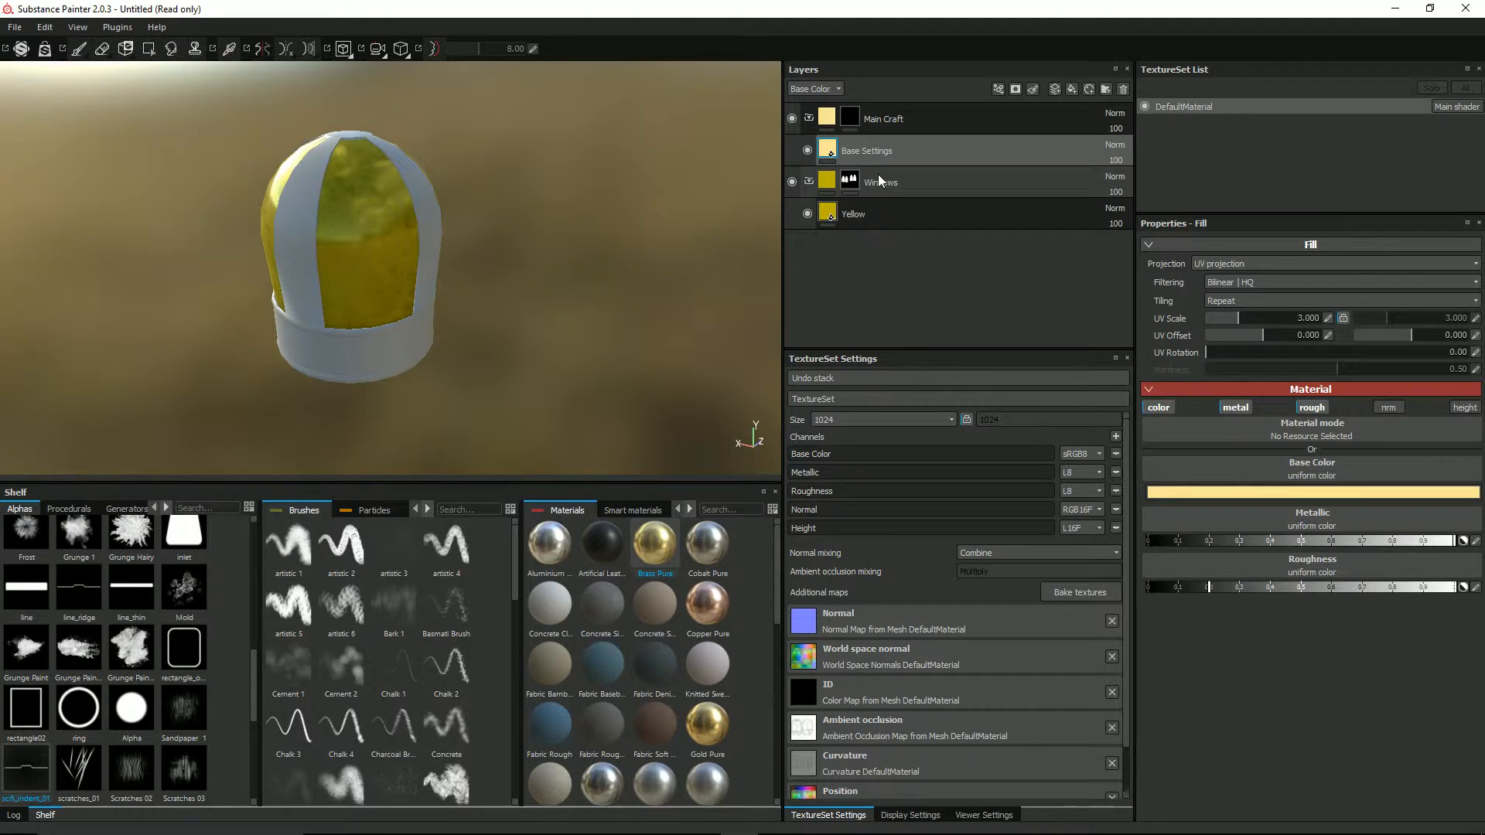
Polygon-fill the vertical struts between the windows in the Main Craft mask, using the UV chunk mode
left_click(849, 116)
key("4")
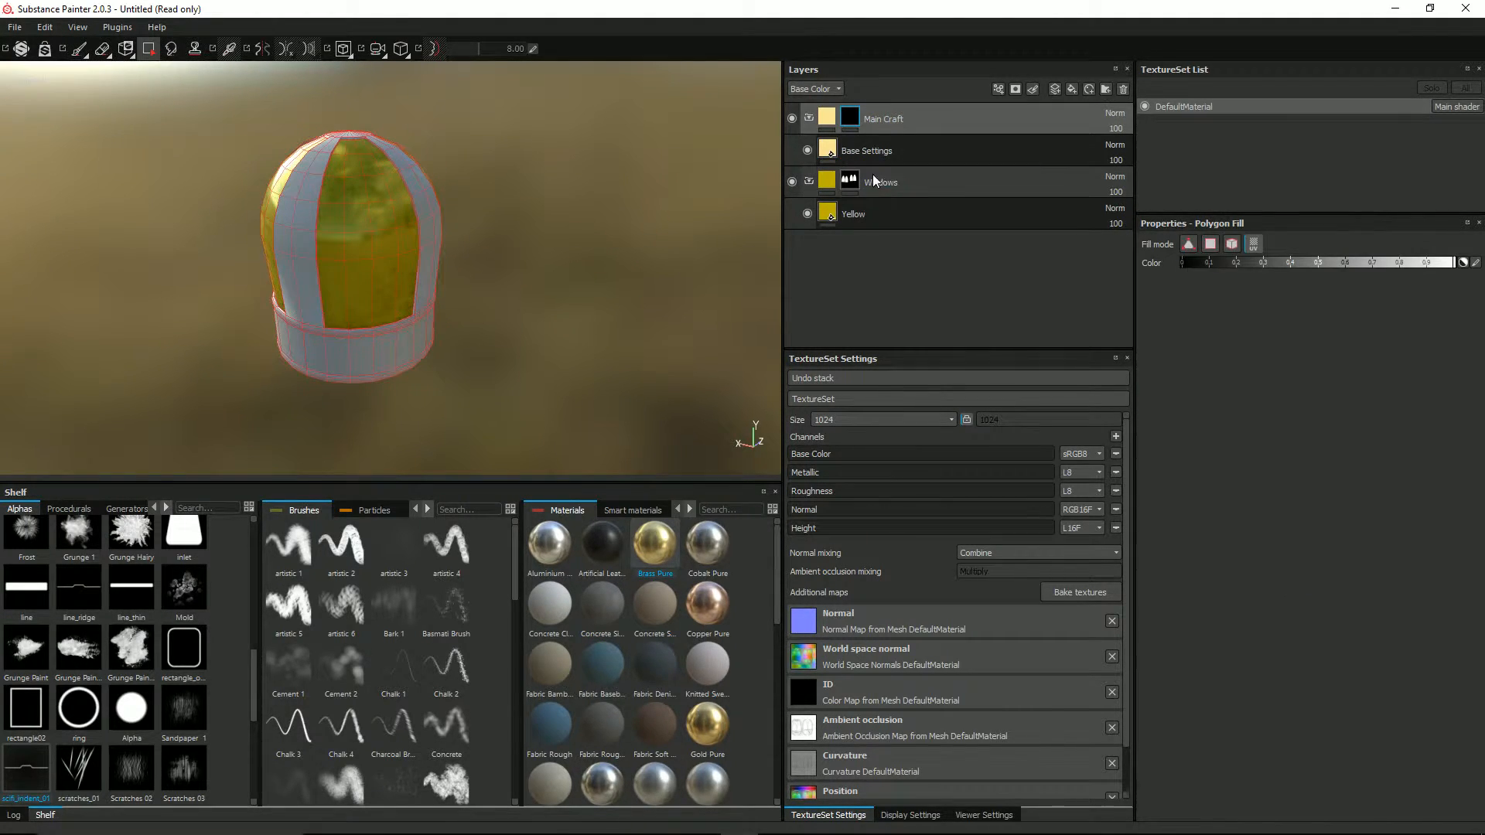
left_click(292, 243)
left_click(426, 277)
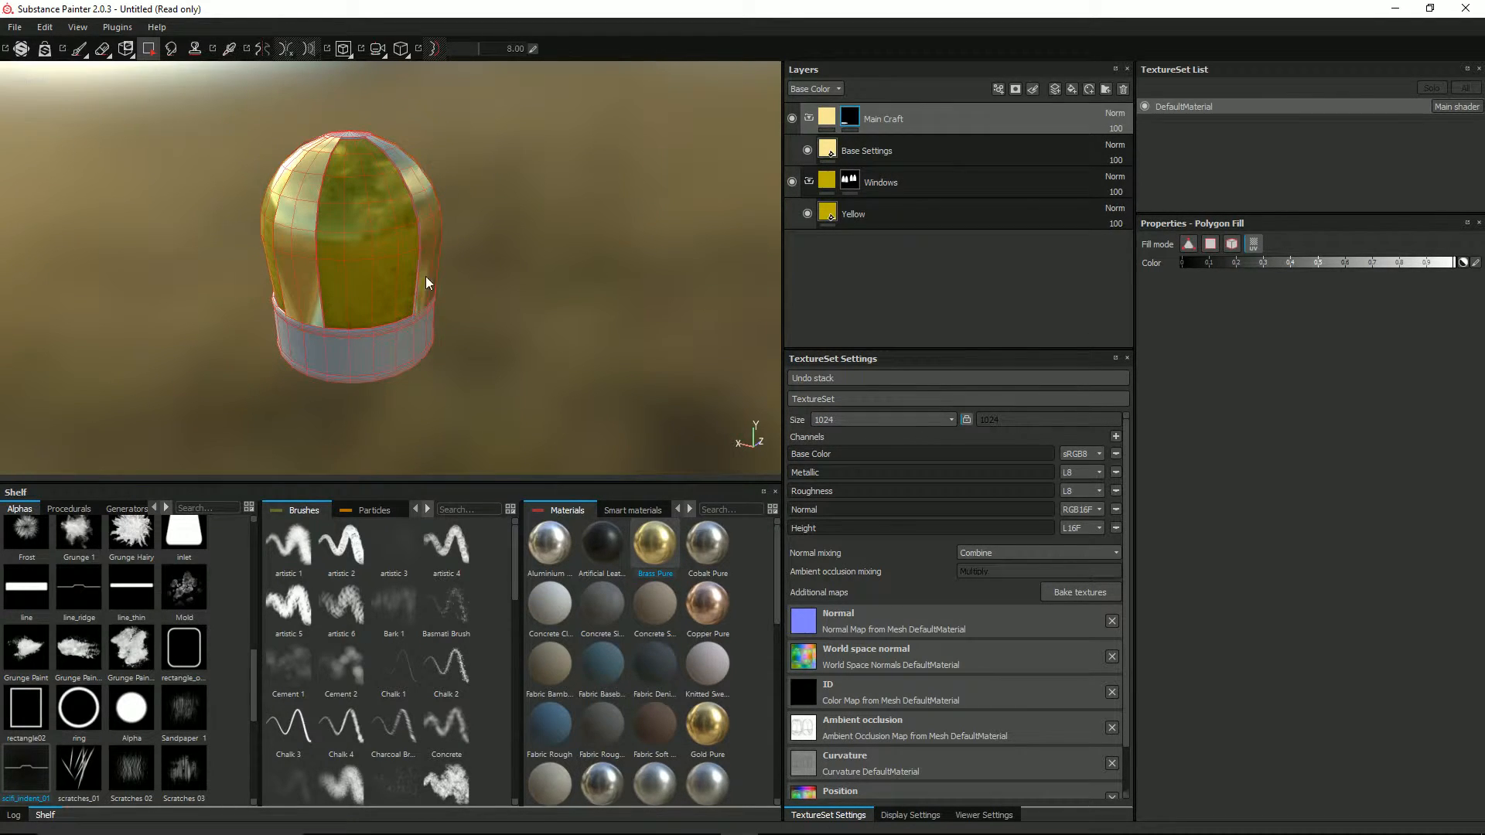
Fill the craft's base band along with its upper and lower rims in the Main Craft mask
scroll(484, 263, "up", 4)
left_click_drag(484, 263, 336, 234, "alt")
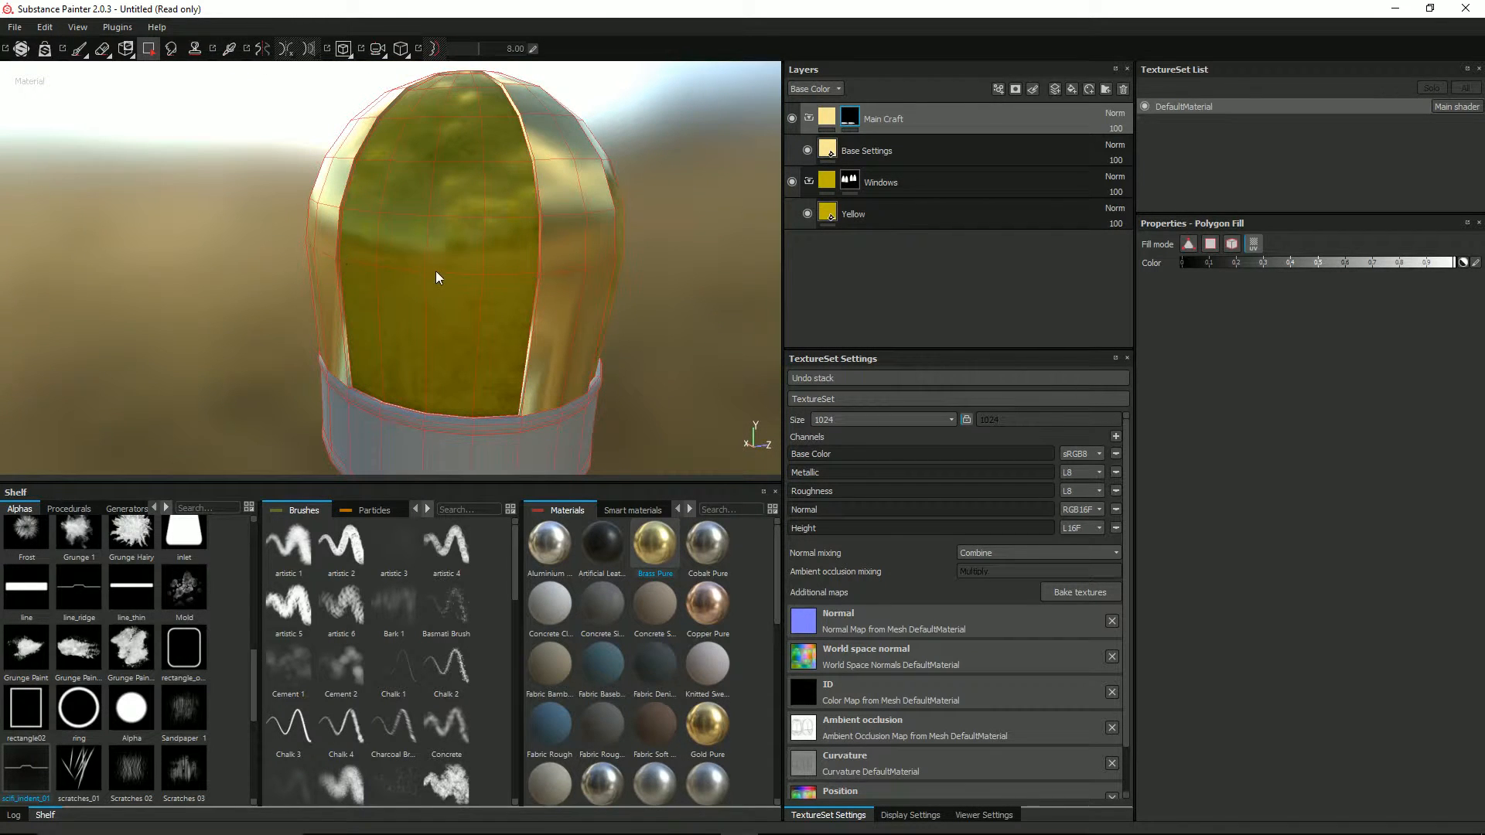
scroll(436, 270, "down", 2)
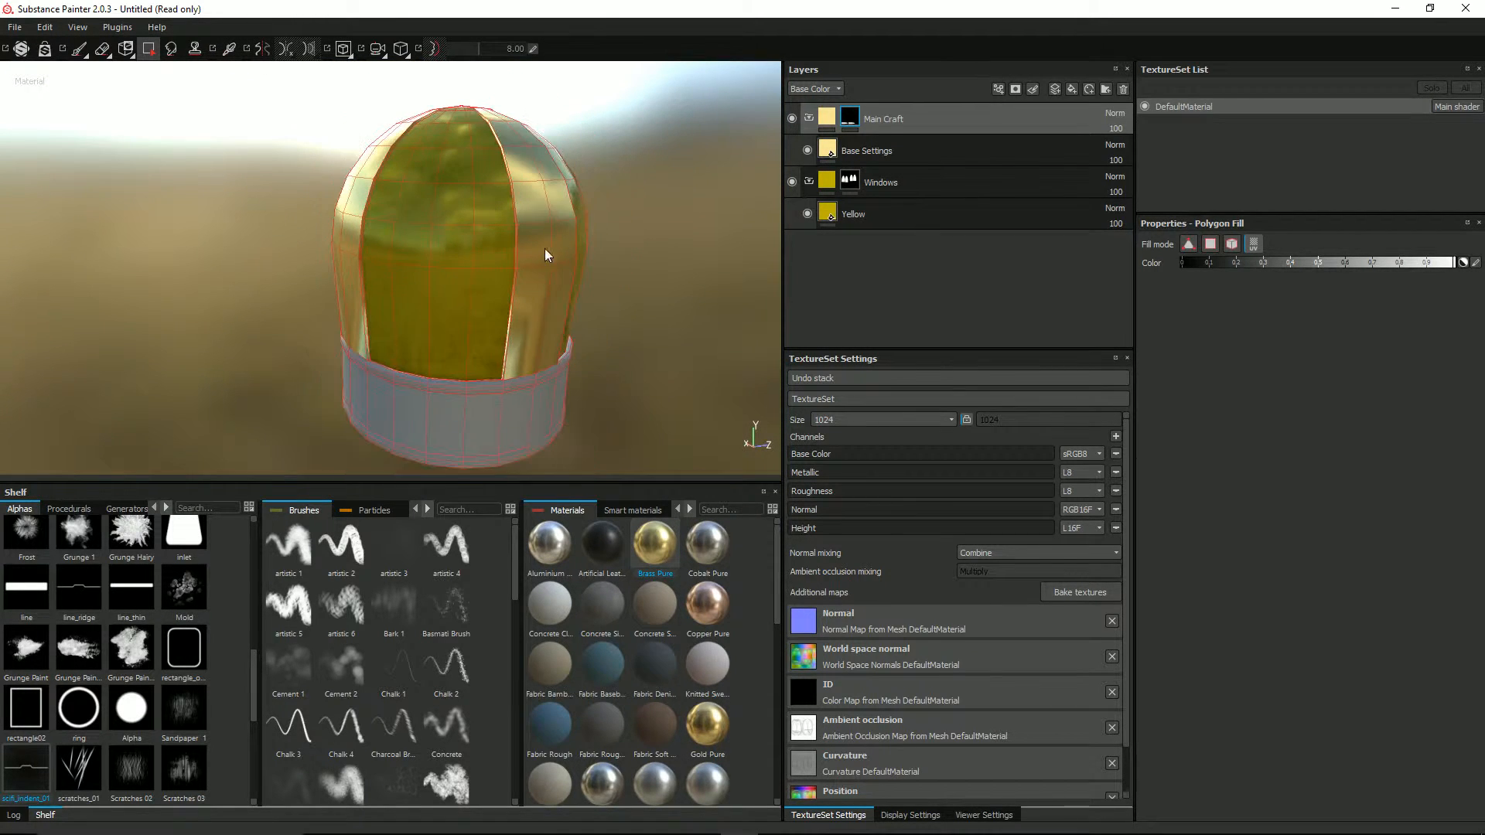
left_click(512, 422)
left_click(499, 383)
left_click(509, 457)
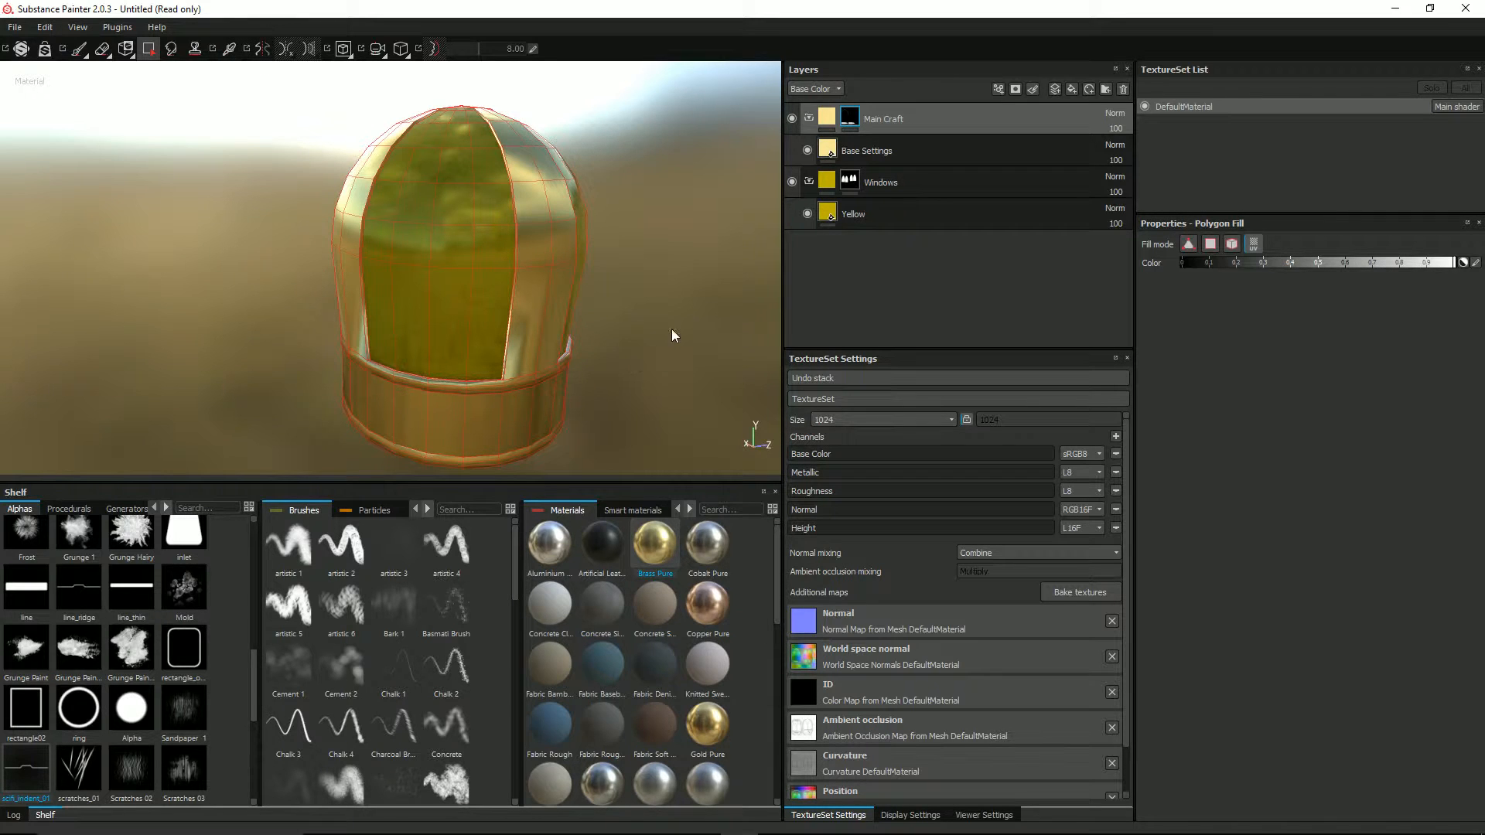
Fill the frame section along the side of the next window in the Main Craft mask and check for unfilled parts
left_click_drag(744, 276, 375, 258, "alt")
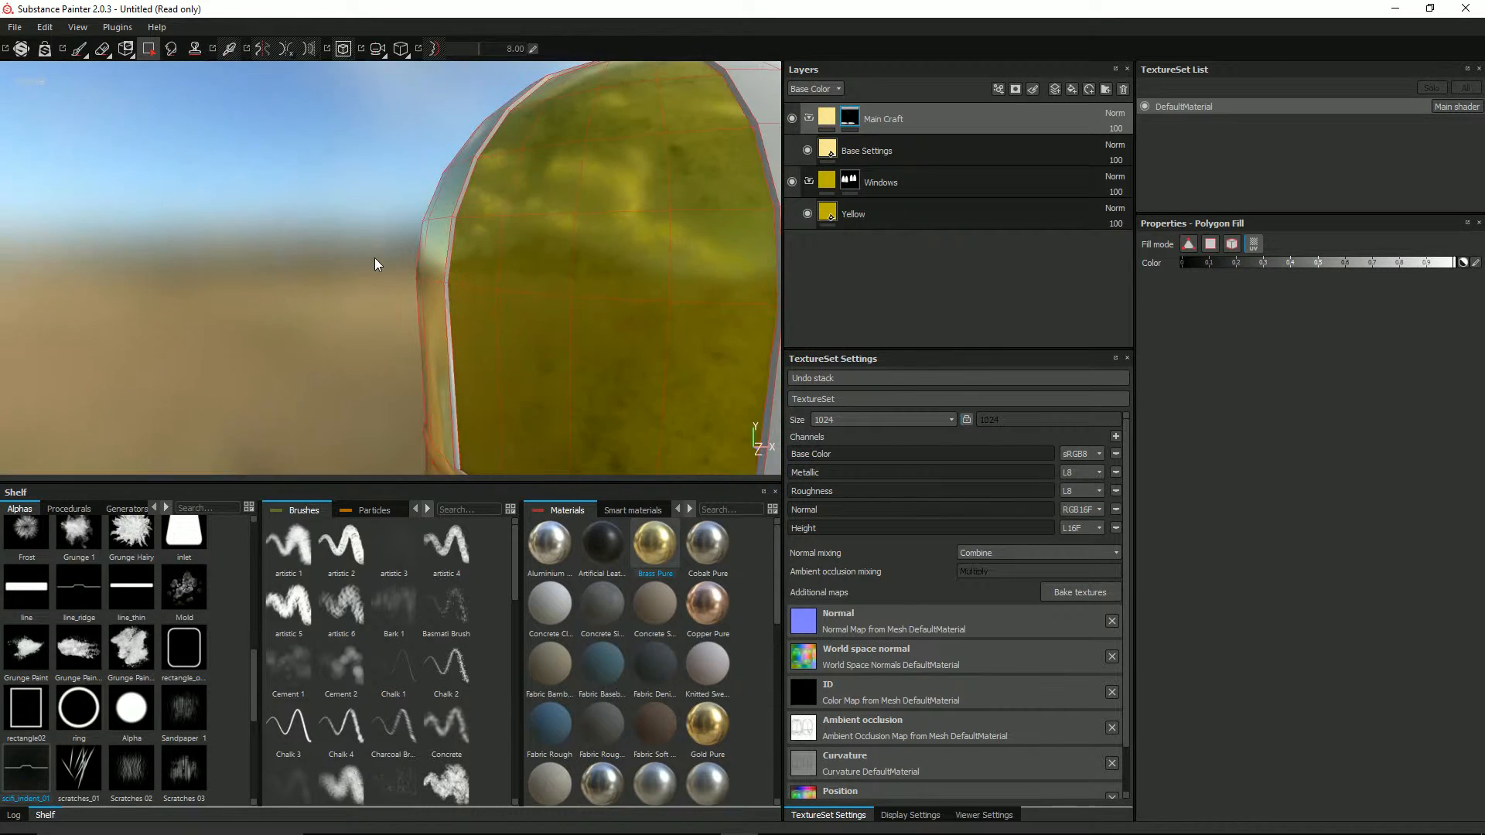
left_click(447, 304)
scroll(533, 351, "down", 3)
middle_click_drag(534, 351, 520, 147, "alt")
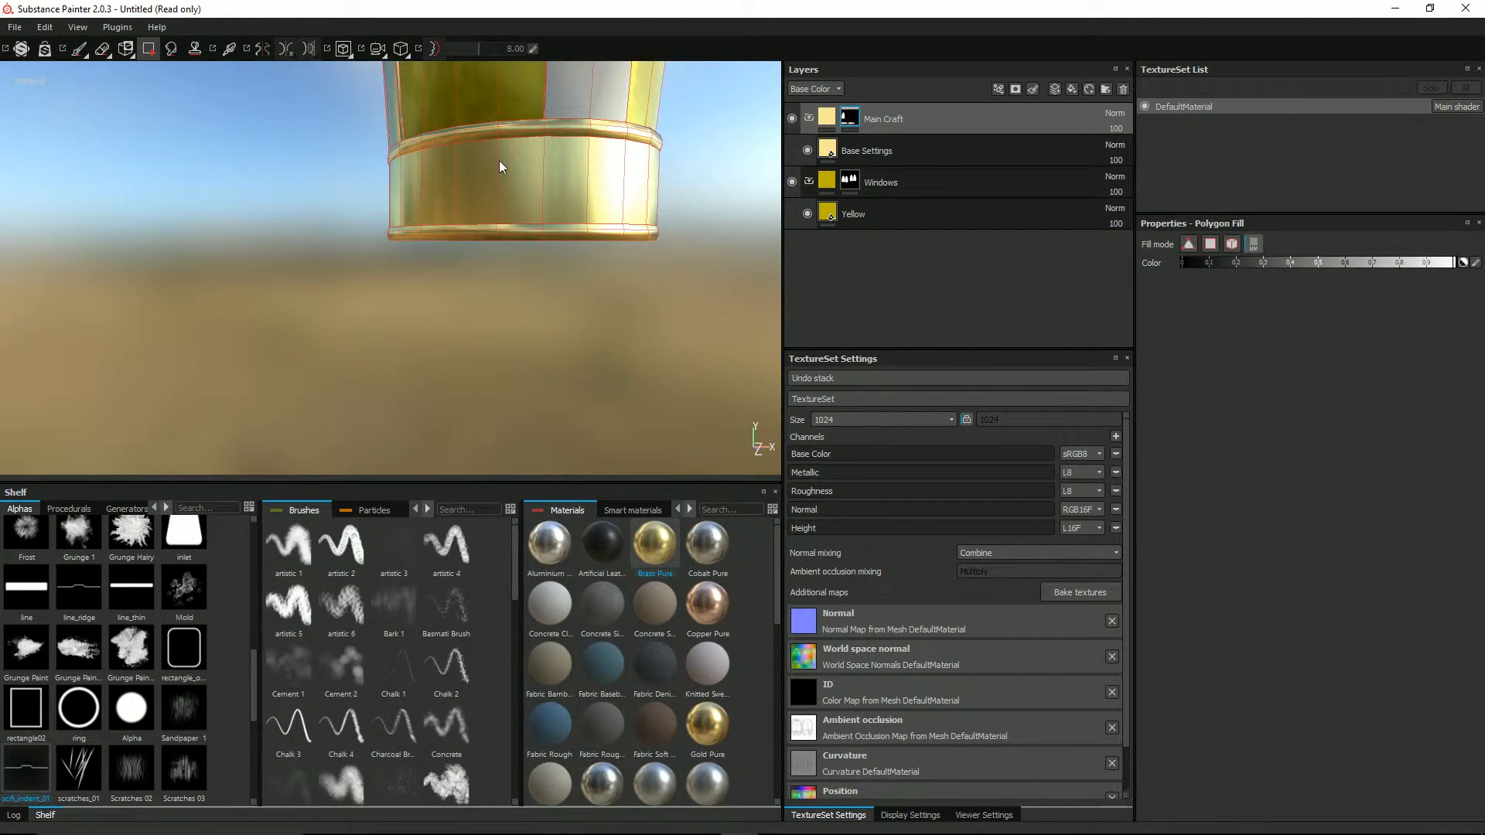
left_click_drag(491, 153, 514, 259, "alt")
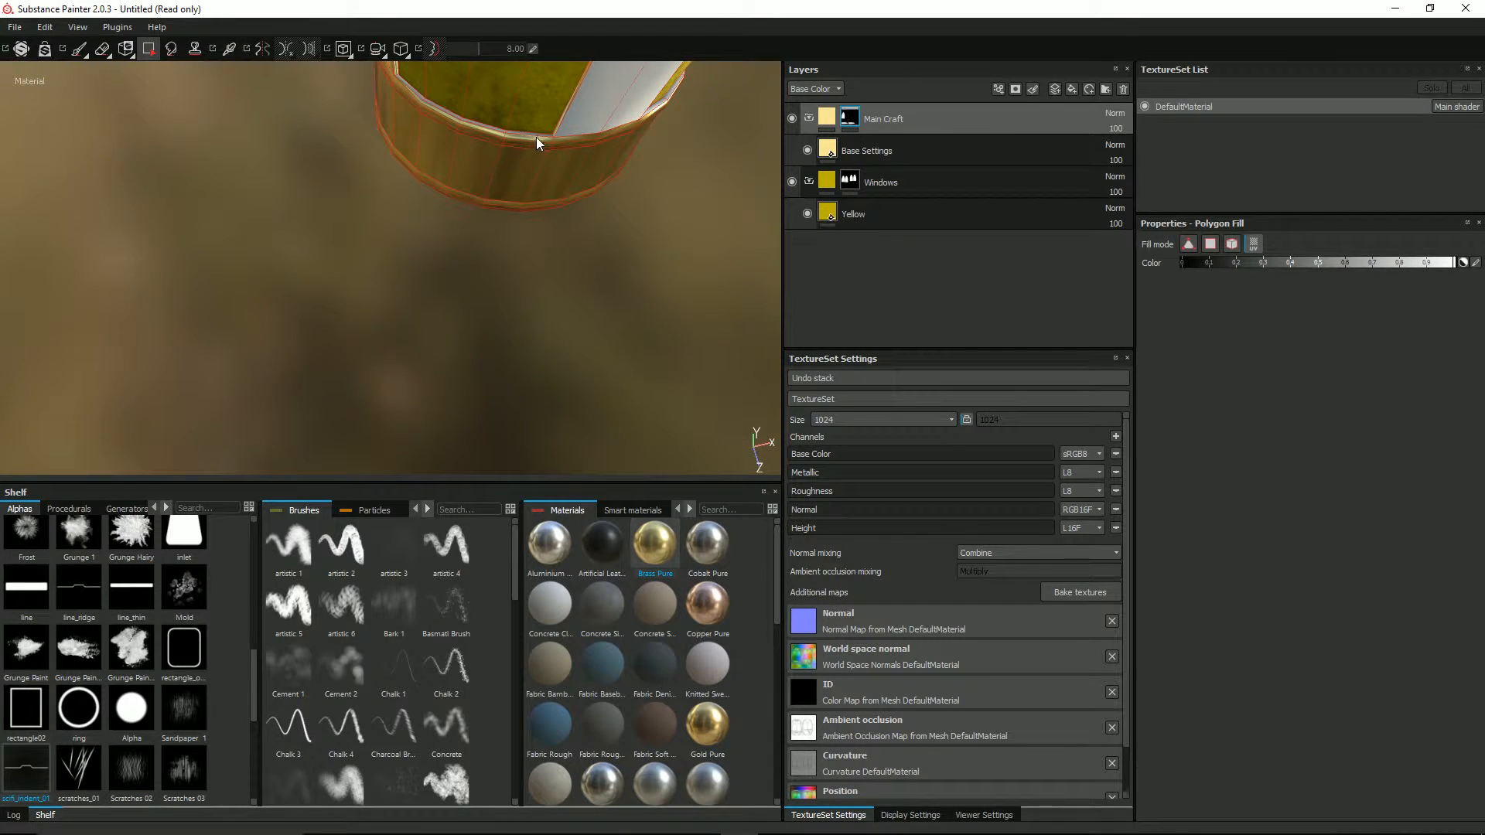
scroll(623, 141, "down", 3)
middle_click_drag(681, 168, 544, 328, "alt")
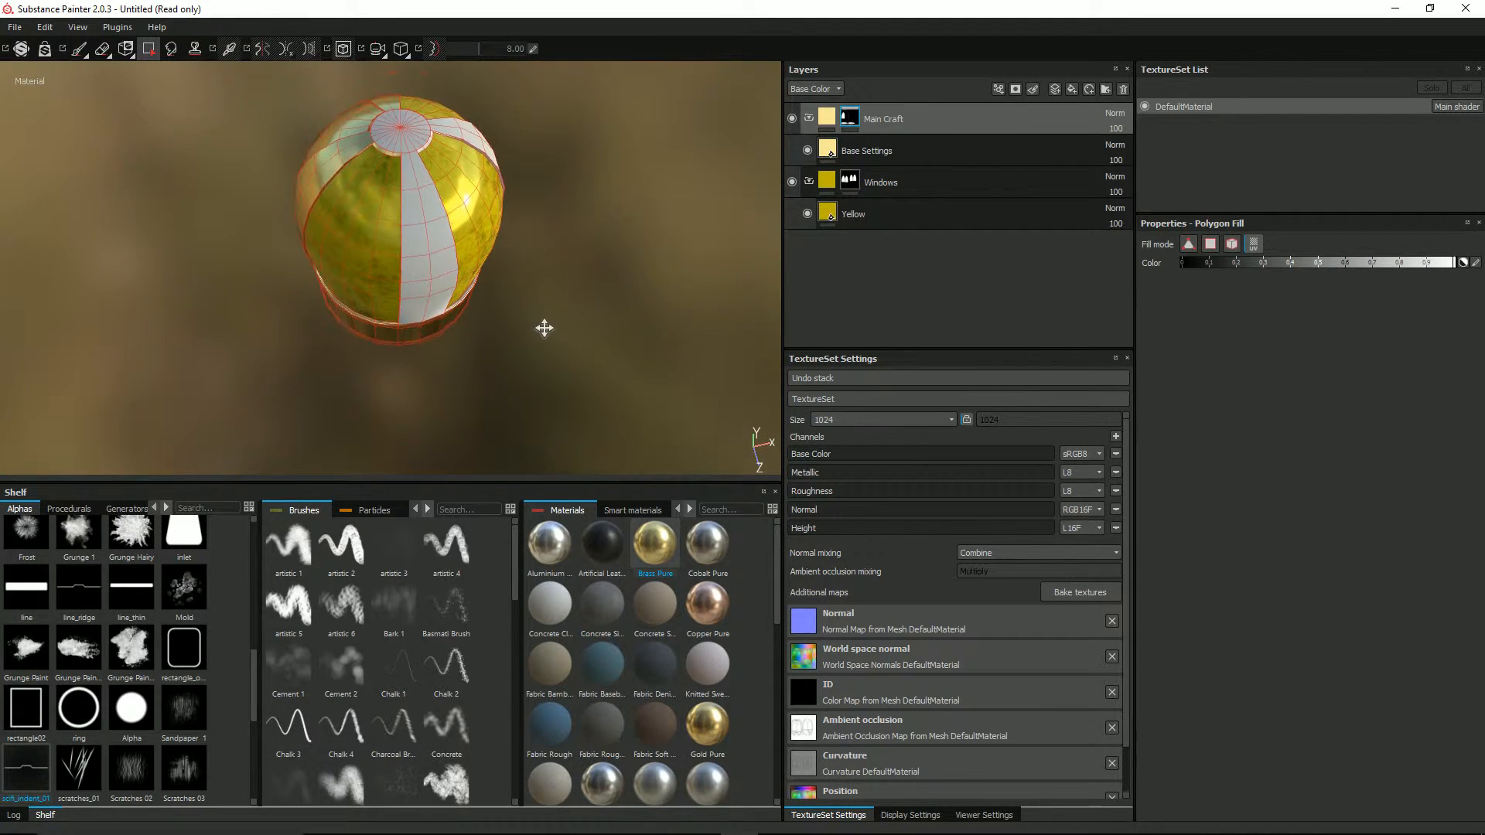
Replace the Base Settings layer's material with the dark Artificial Leather material
left_click(600, 546)
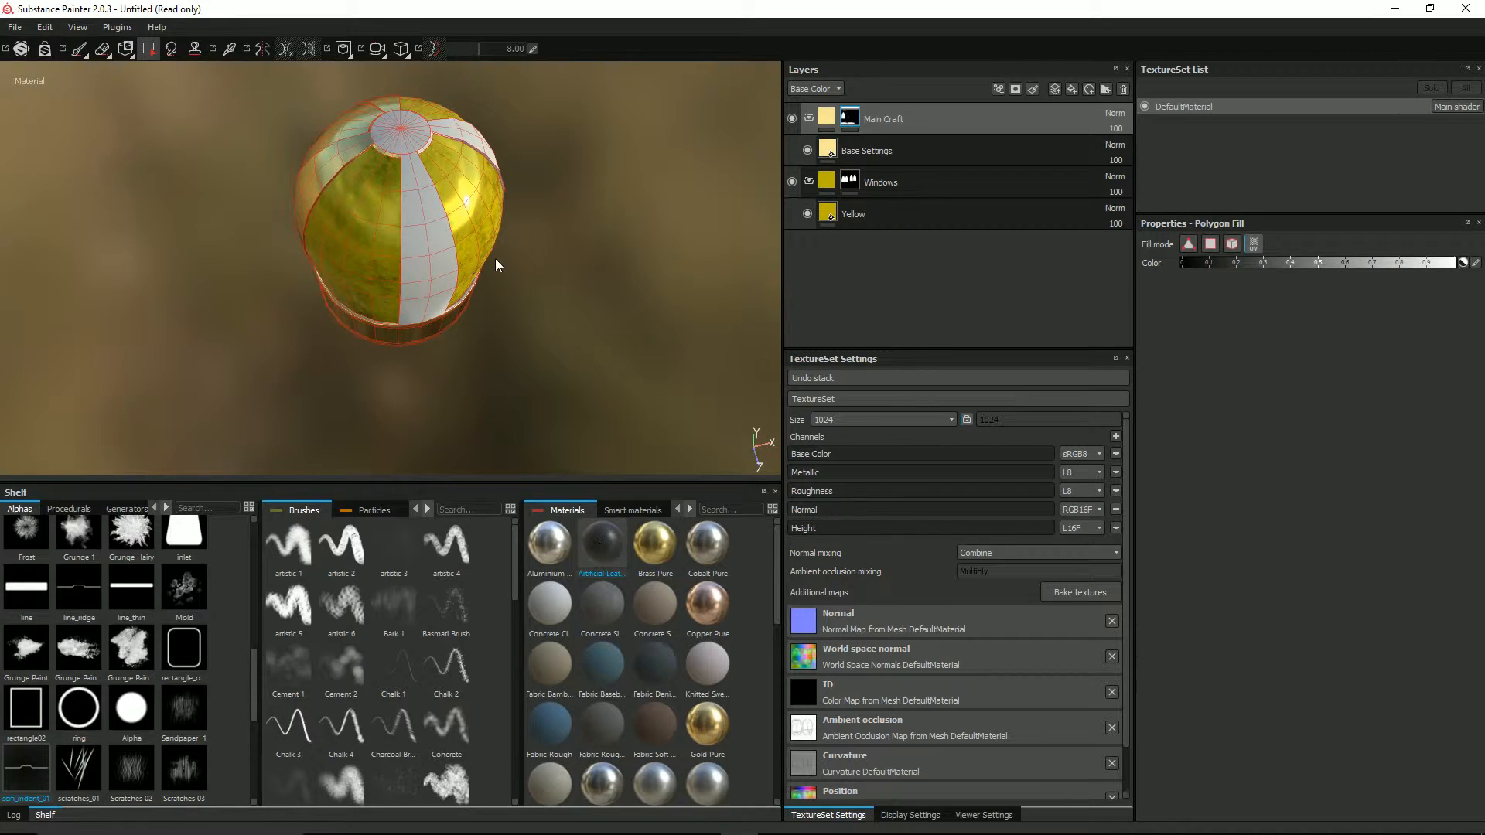
left_click(829, 151)
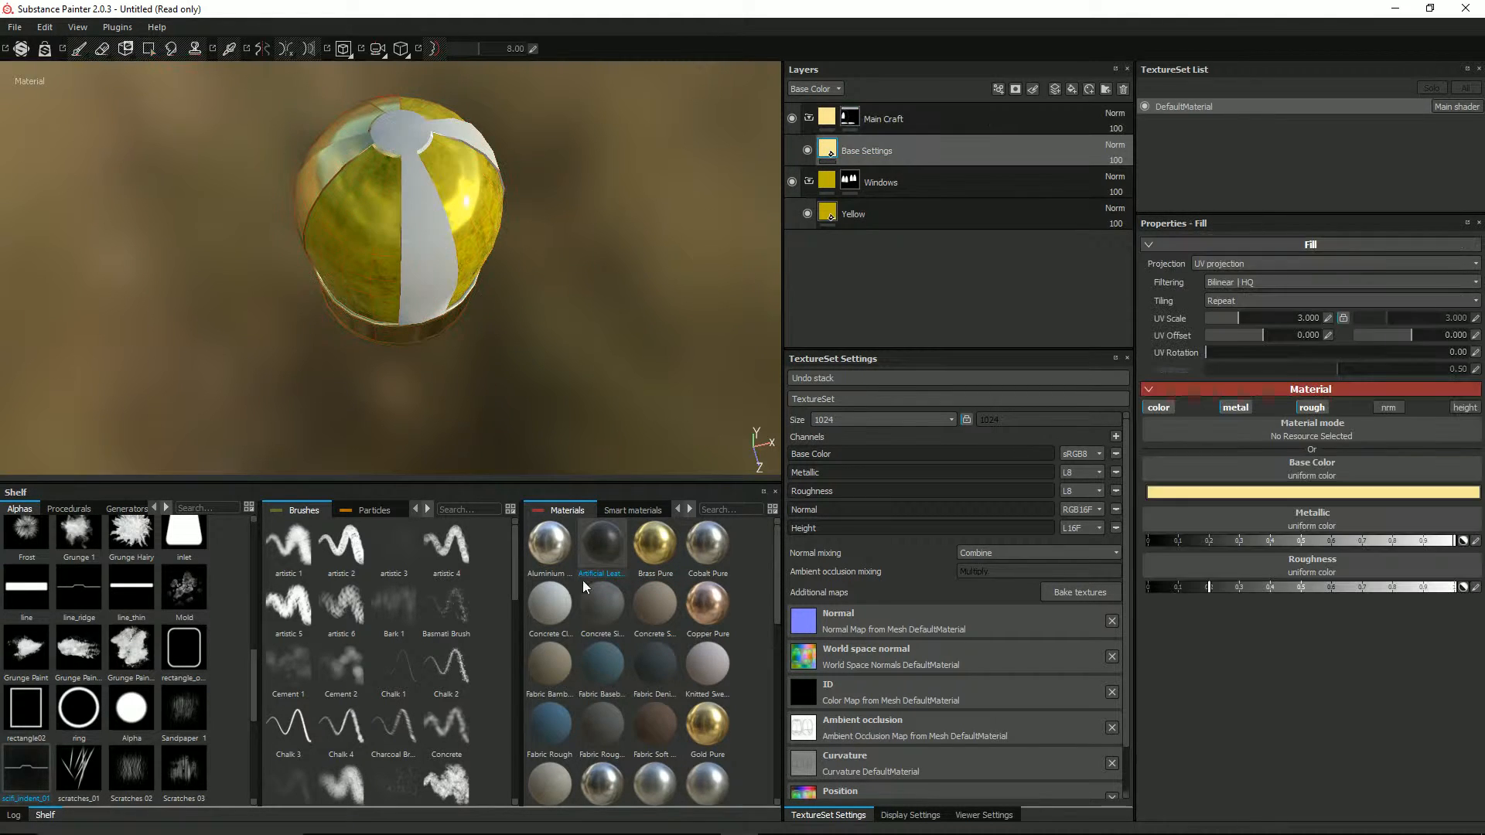
left_click_drag(539, 462, 520, 433)
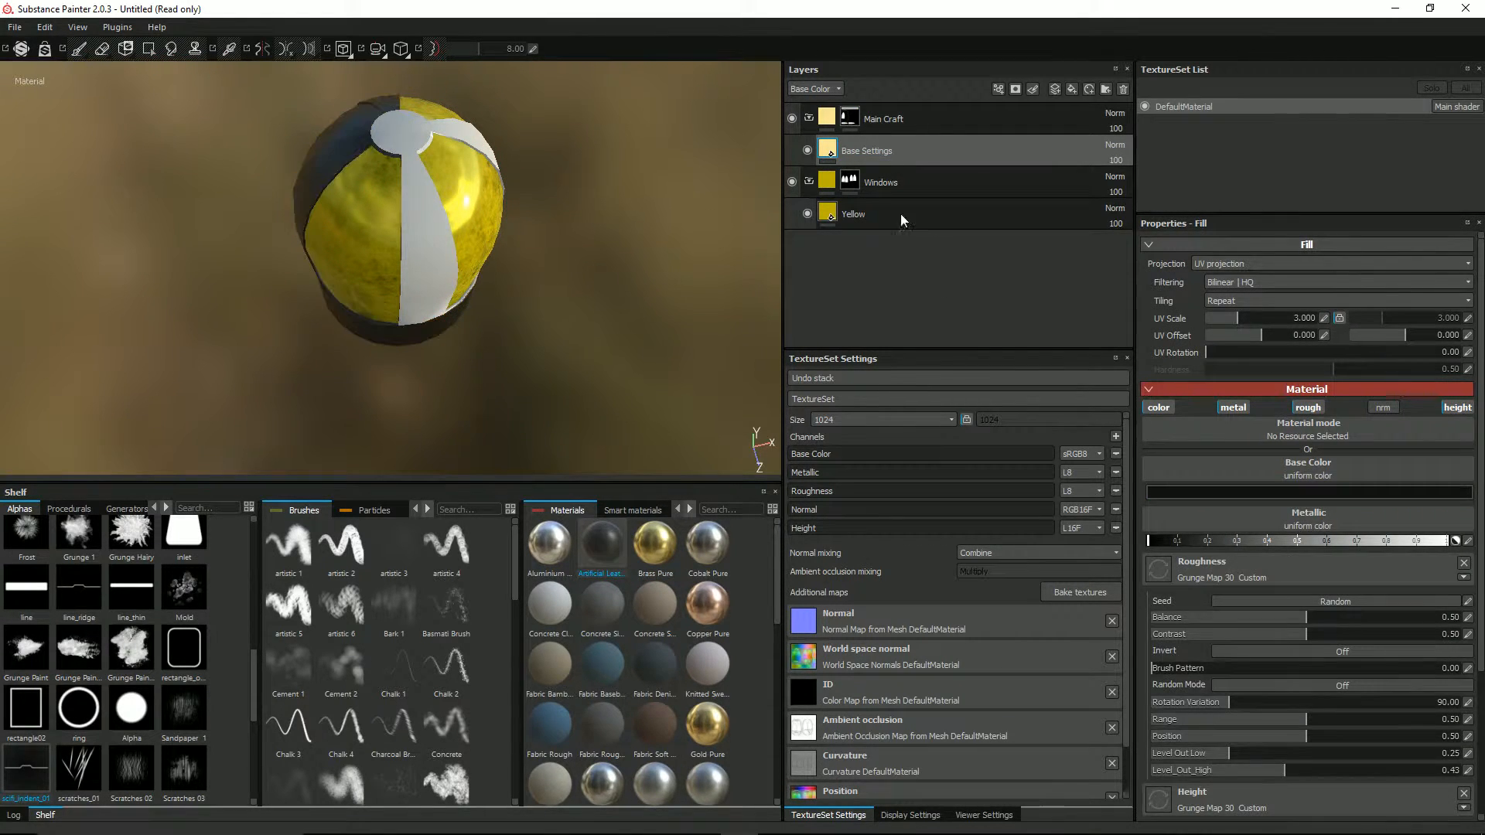
Fill the remaining white struts and the craft's top cap in the Main Craft mask
left_click(851, 119)
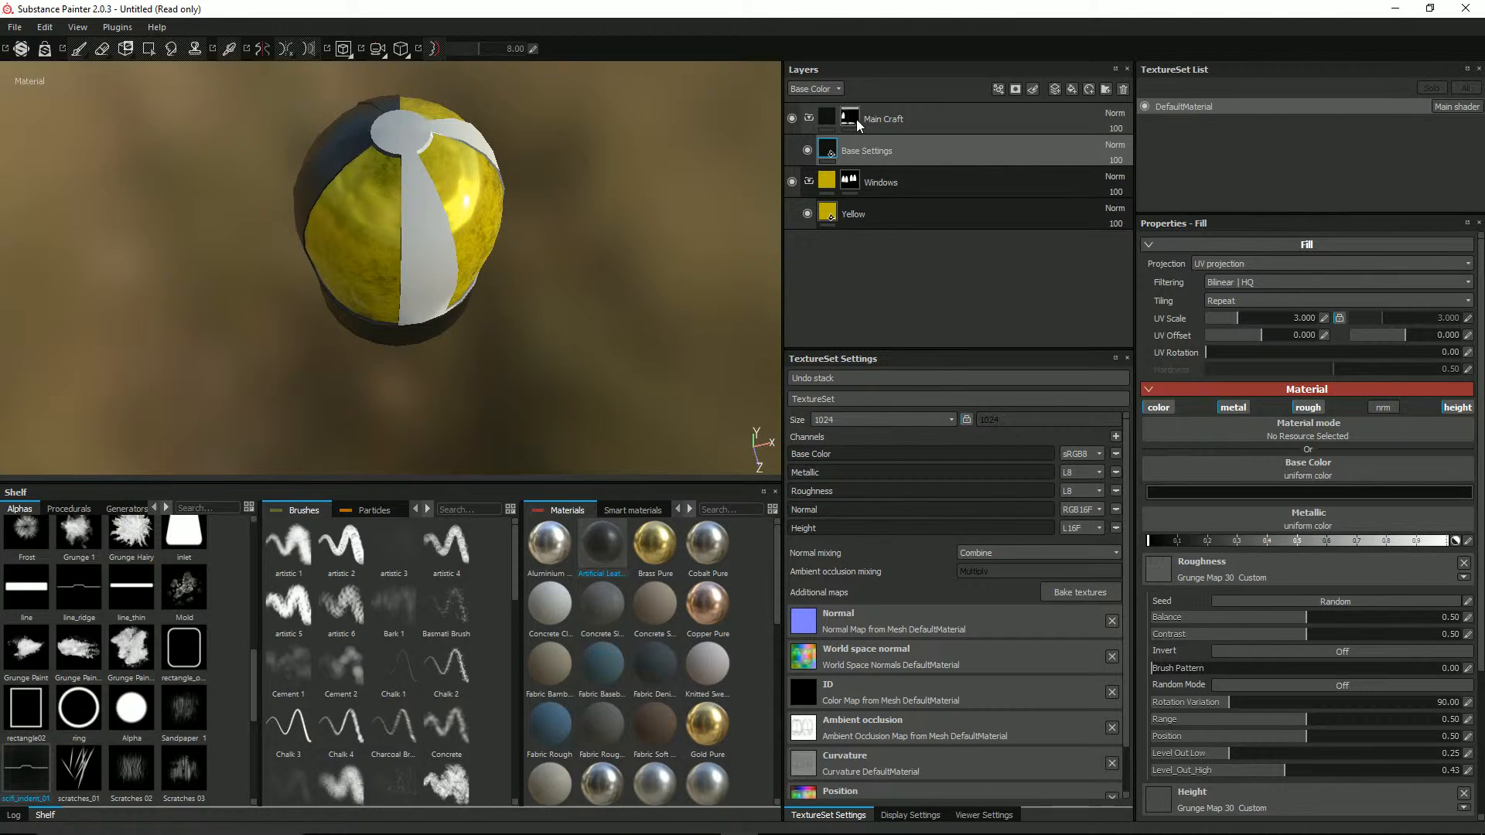
left_click(425, 246)
left_click_drag(433, 238, 499, 217, "alt")
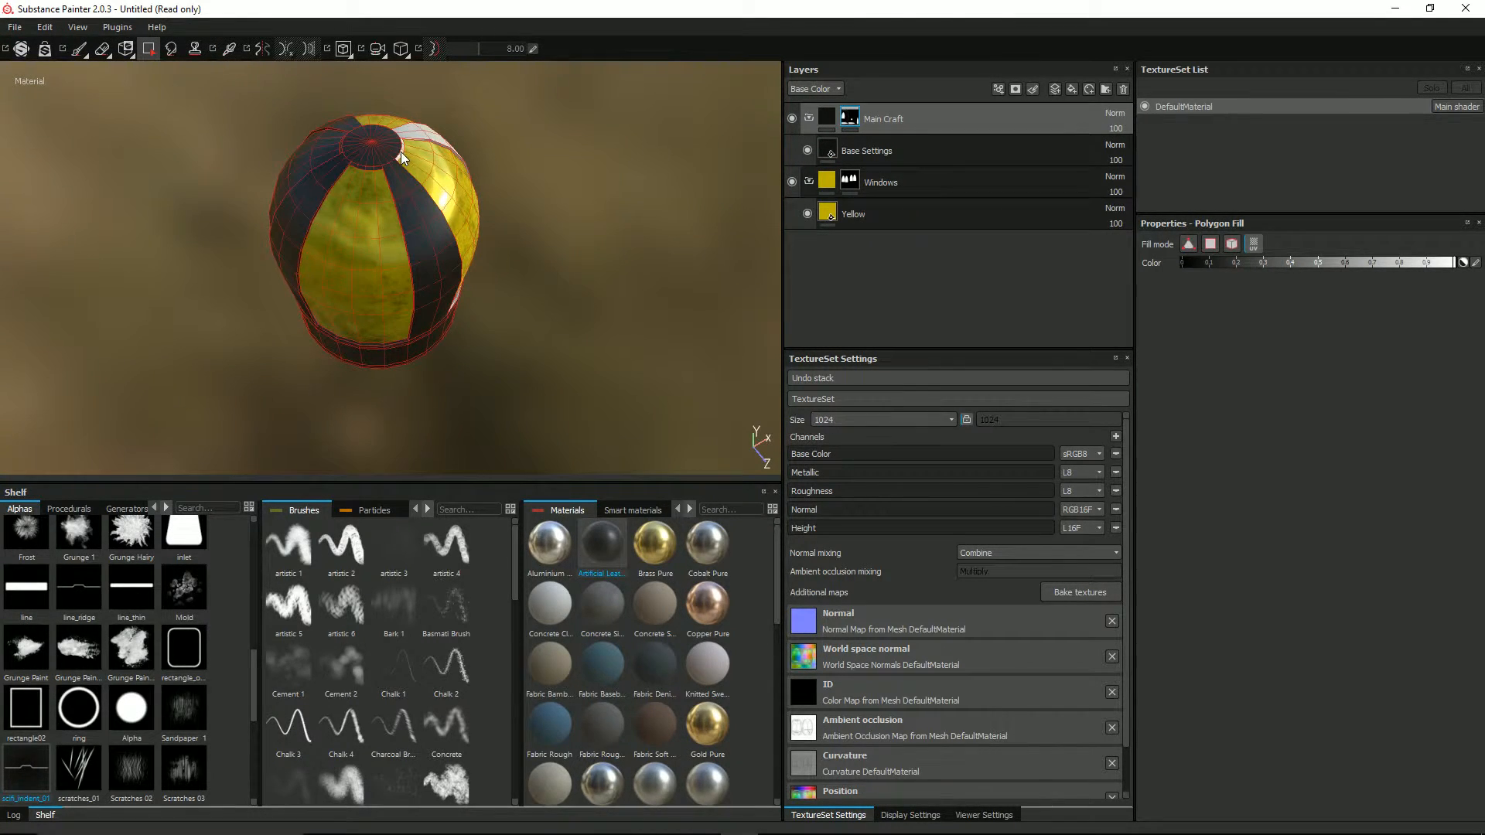
left_click_drag(438, 166, 137, 132, "alt")
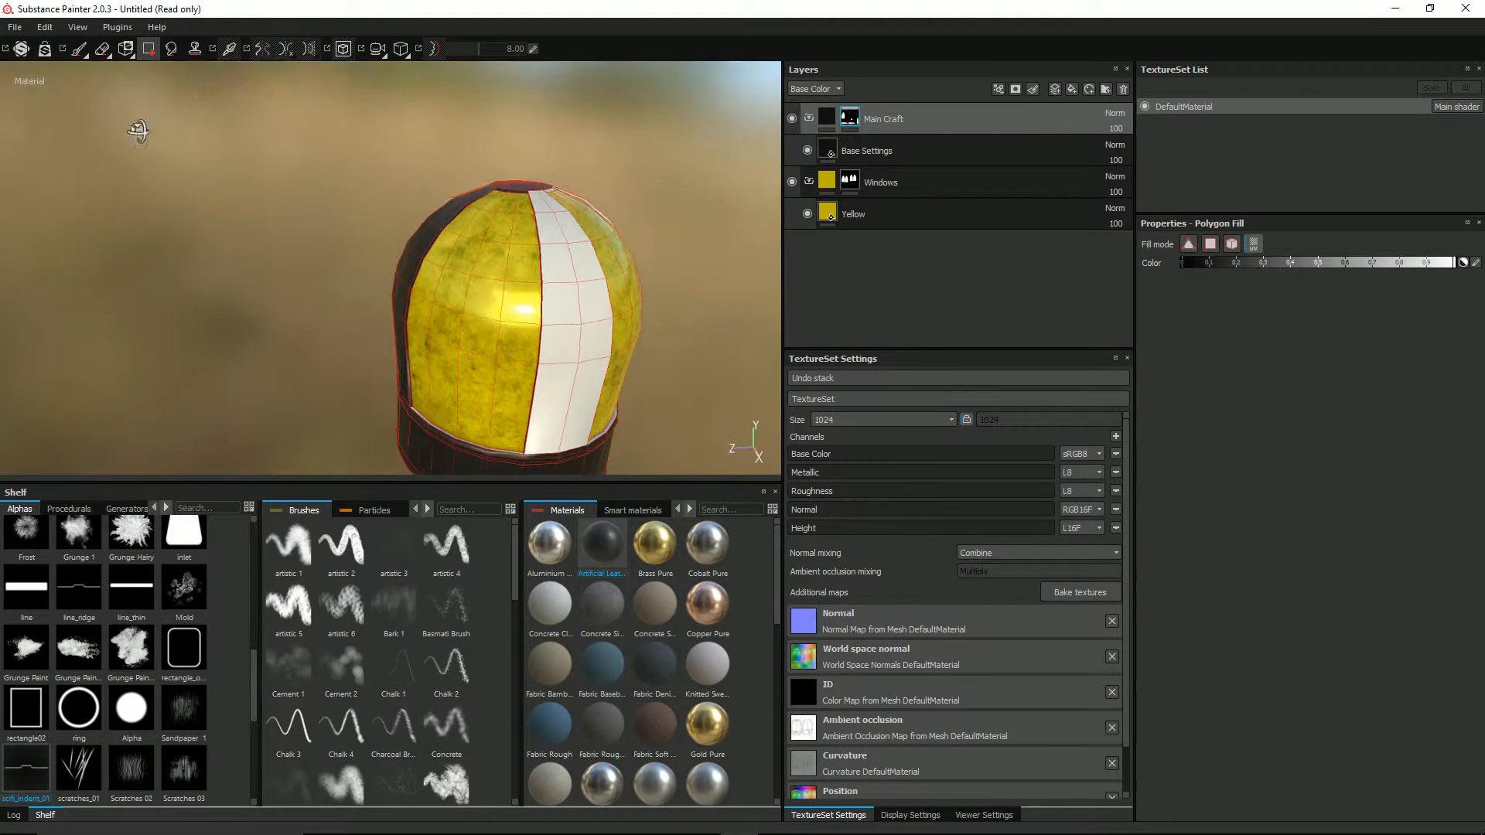
left_click(538, 317)
key("ctrl+z")
left_click(581, 325)
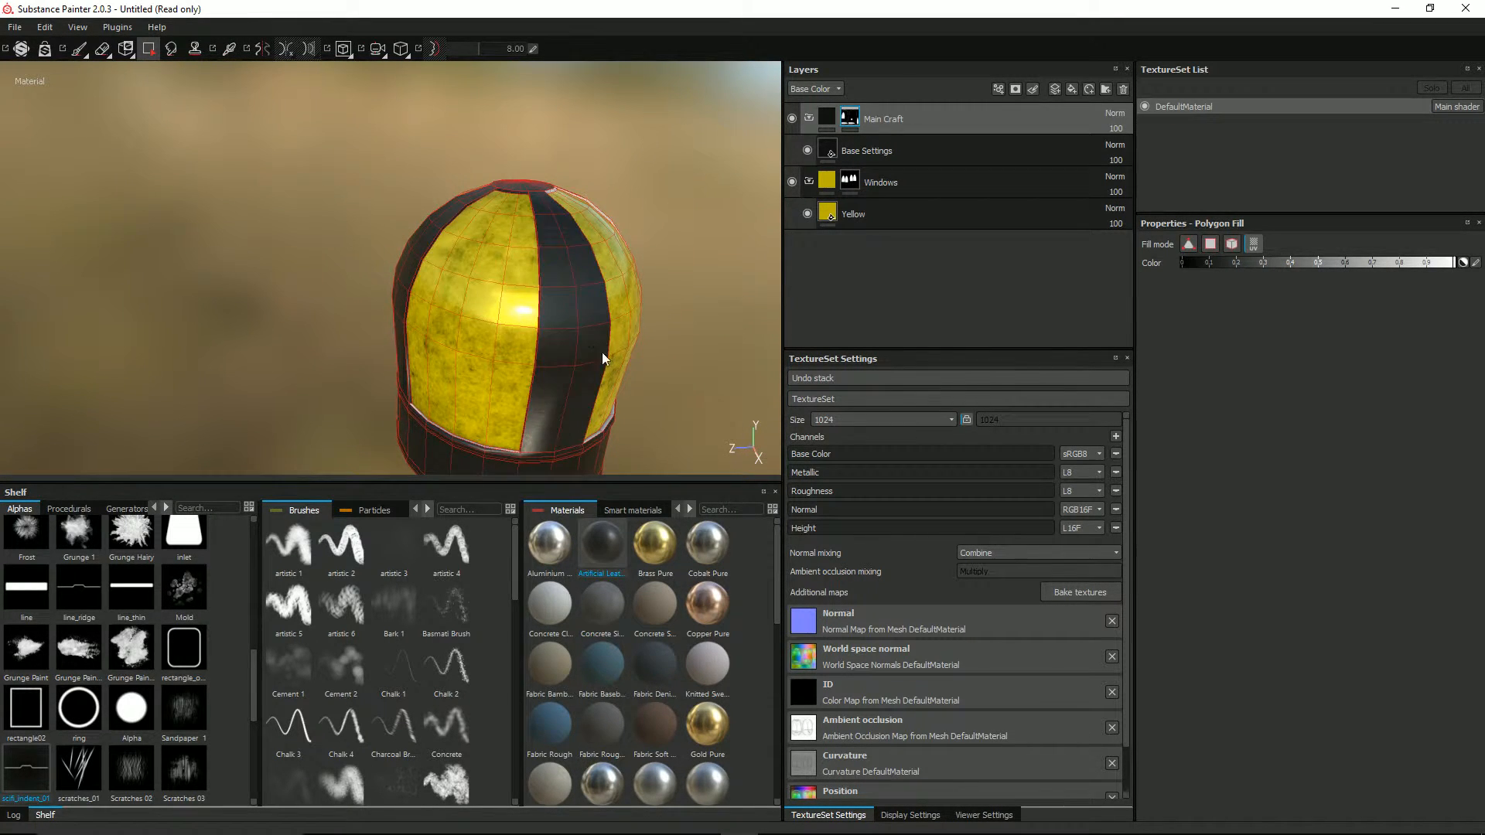
Fill the thin window frame edges and the ledge beneath the windows in the Main Craft mask
left_click_drag(600, 351, 458, 288, "alt")
scroll(371, 321, "up", 3)
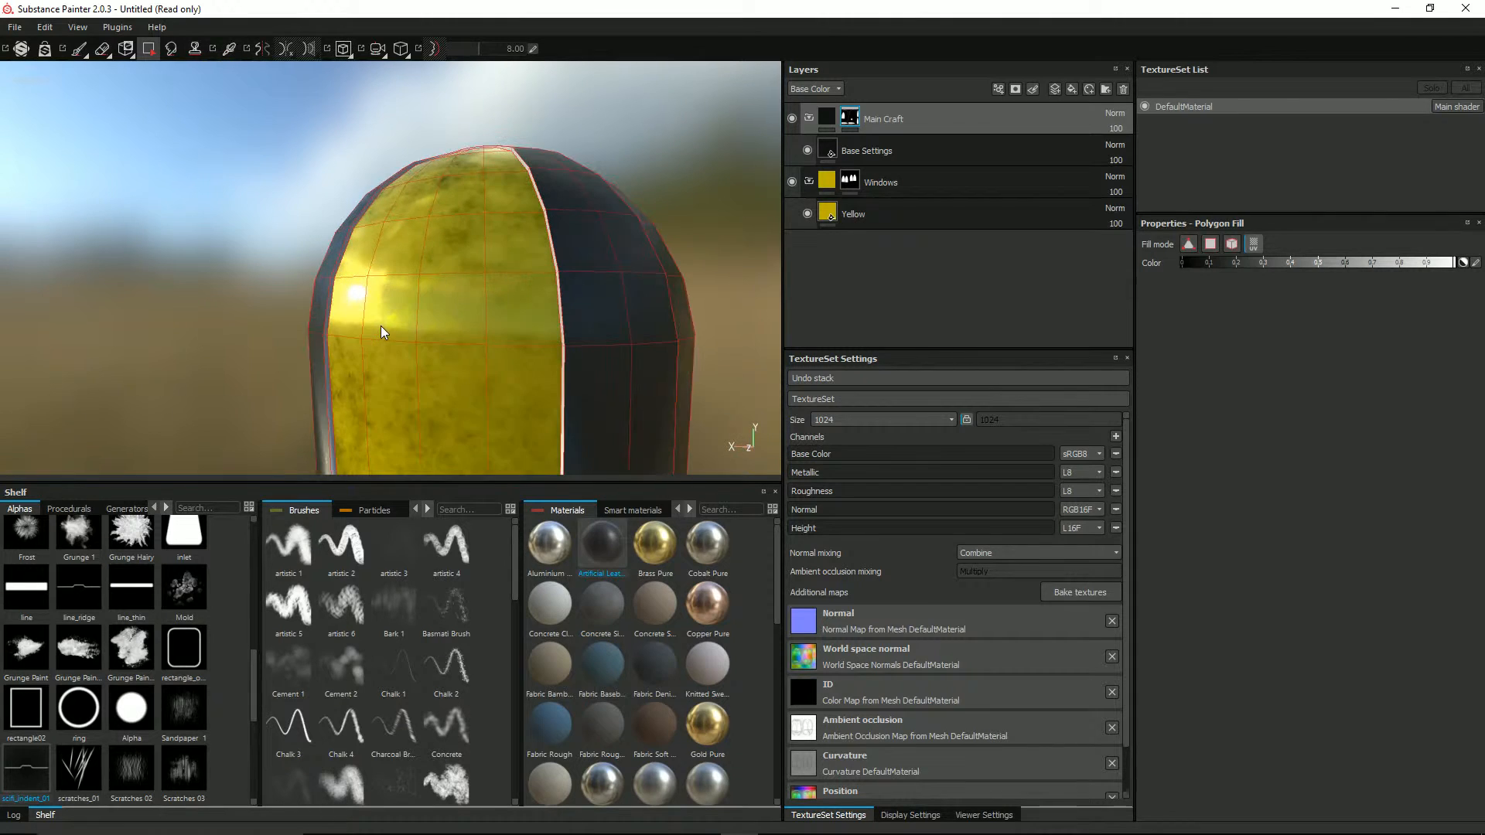
left_click(326, 324)
scroll(364, 344, "down", 3)
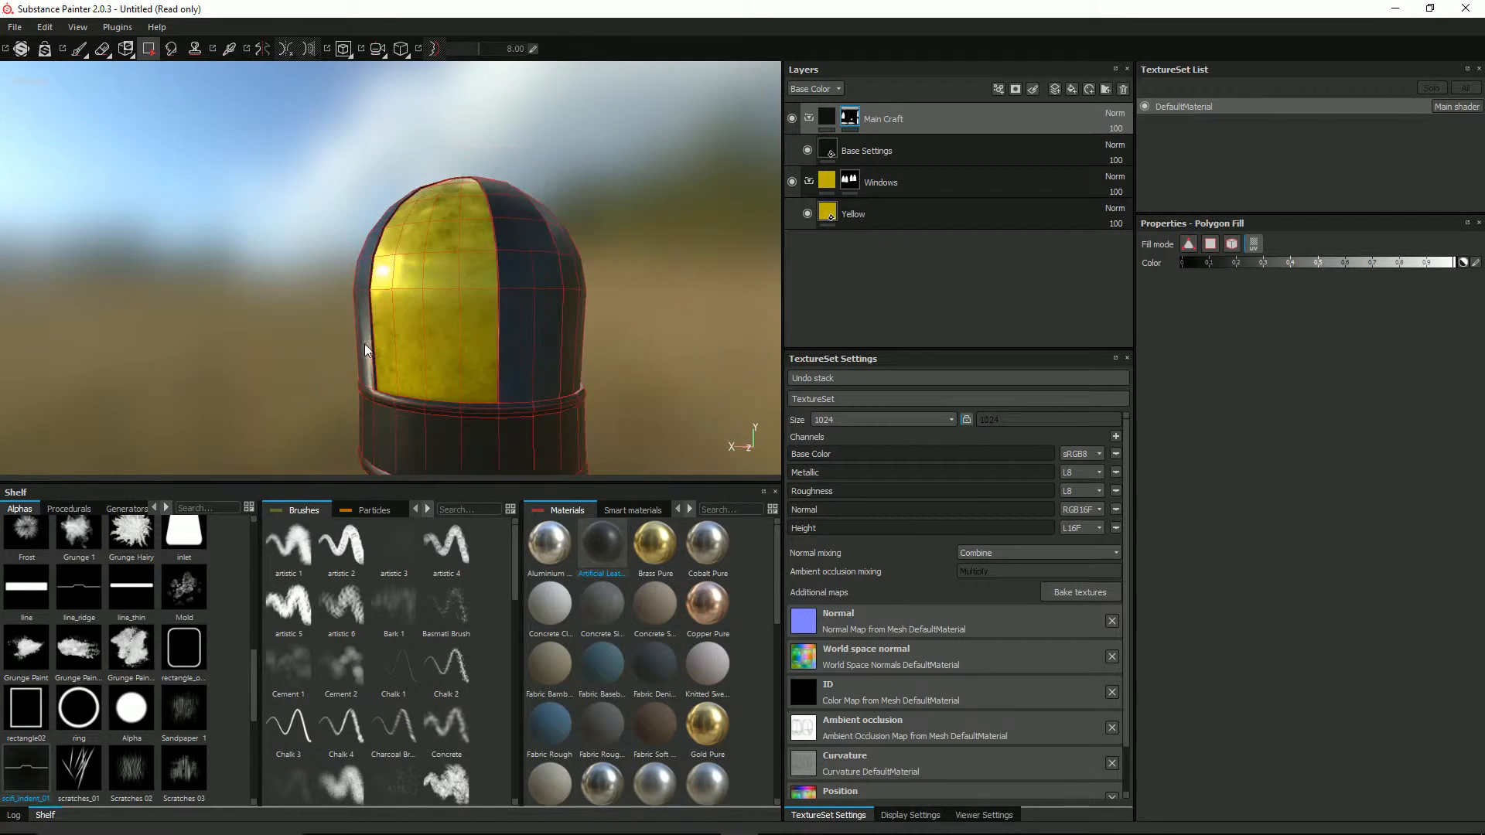
left_click_drag(365, 343, 449, 421, "alt")
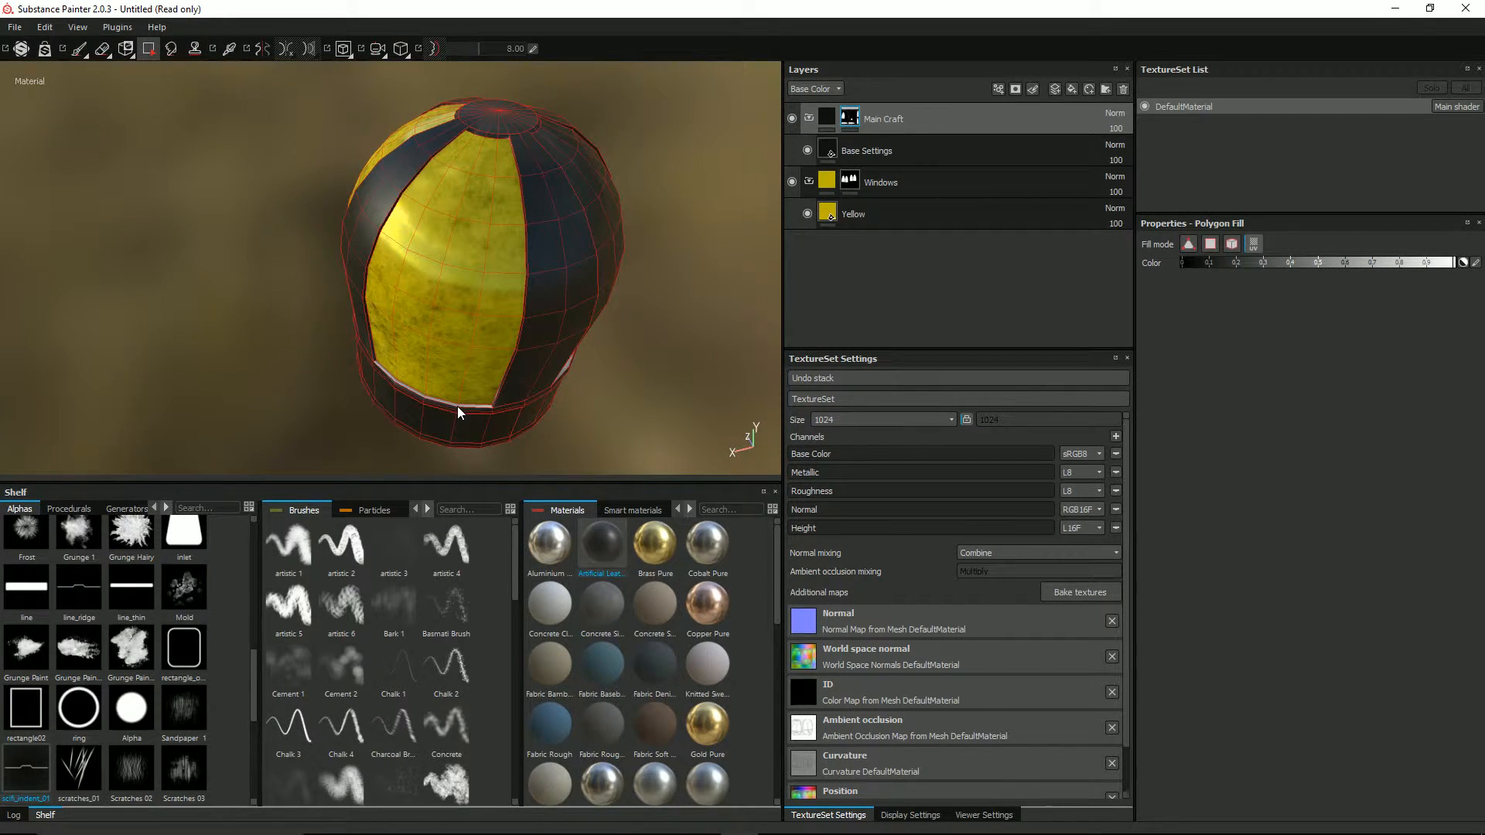
left_click(459, 405)
scroll(590, 392, "down", 2)
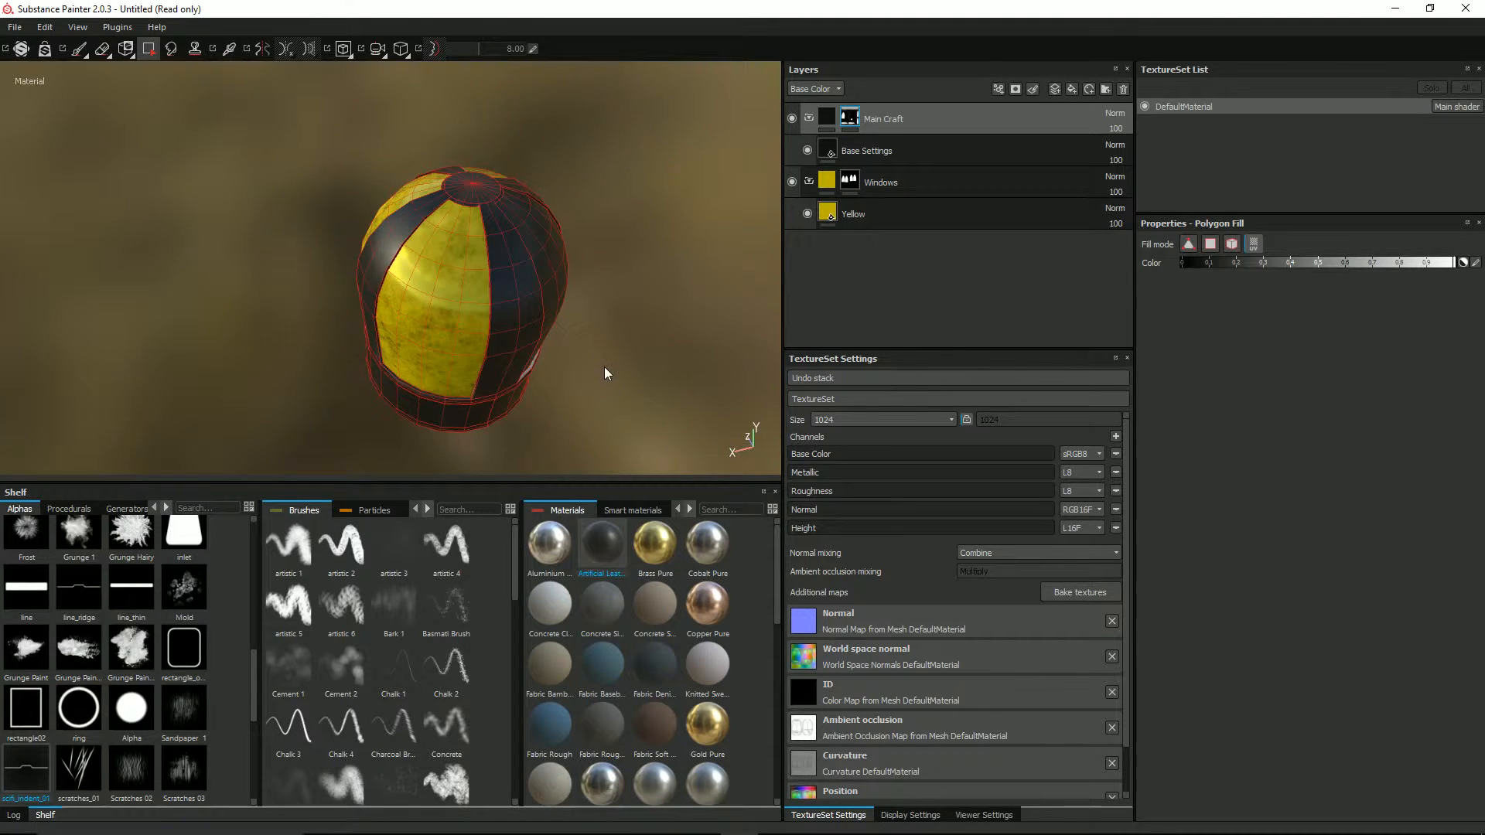
left_click_drag(605, 367, 410, 318, "alt")
scroll(526, 356, "down", 3)
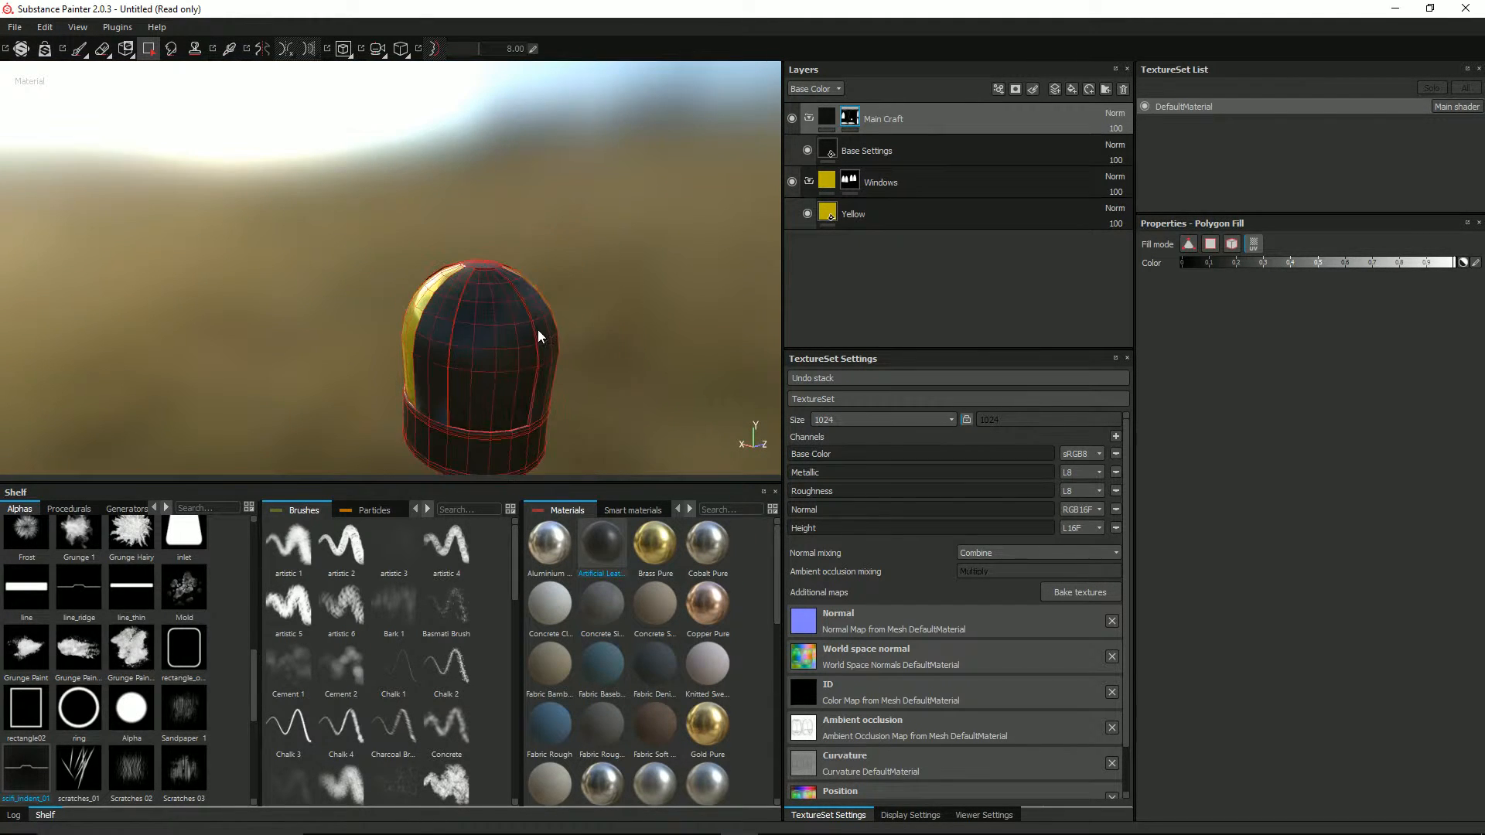
Fill the remaining white ledge strips beneath the windows in the Main Craft mask
left_click_drag(536, 329, 448, 198, "alt")
scroll(471, 198, "up", 3)
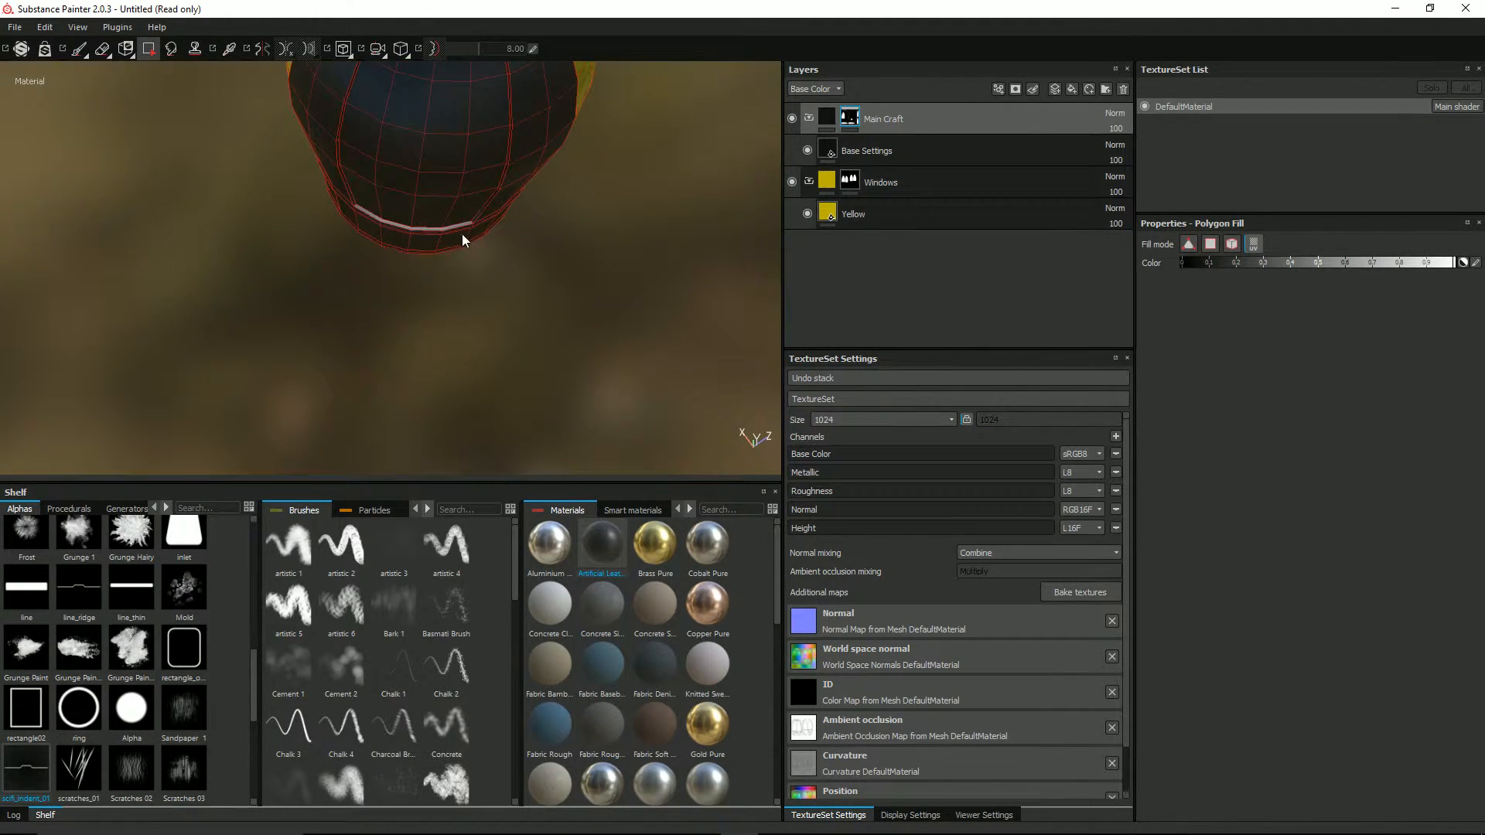
left_click(457, 228)
left_click_drag(522, 248, 530, 152, "alt")
left_click(441, 196)
Set the polygon fill color to white and fill the unfilled ledge under the next window in the Main Craft mask
scroll(464, 228, "down", 2)
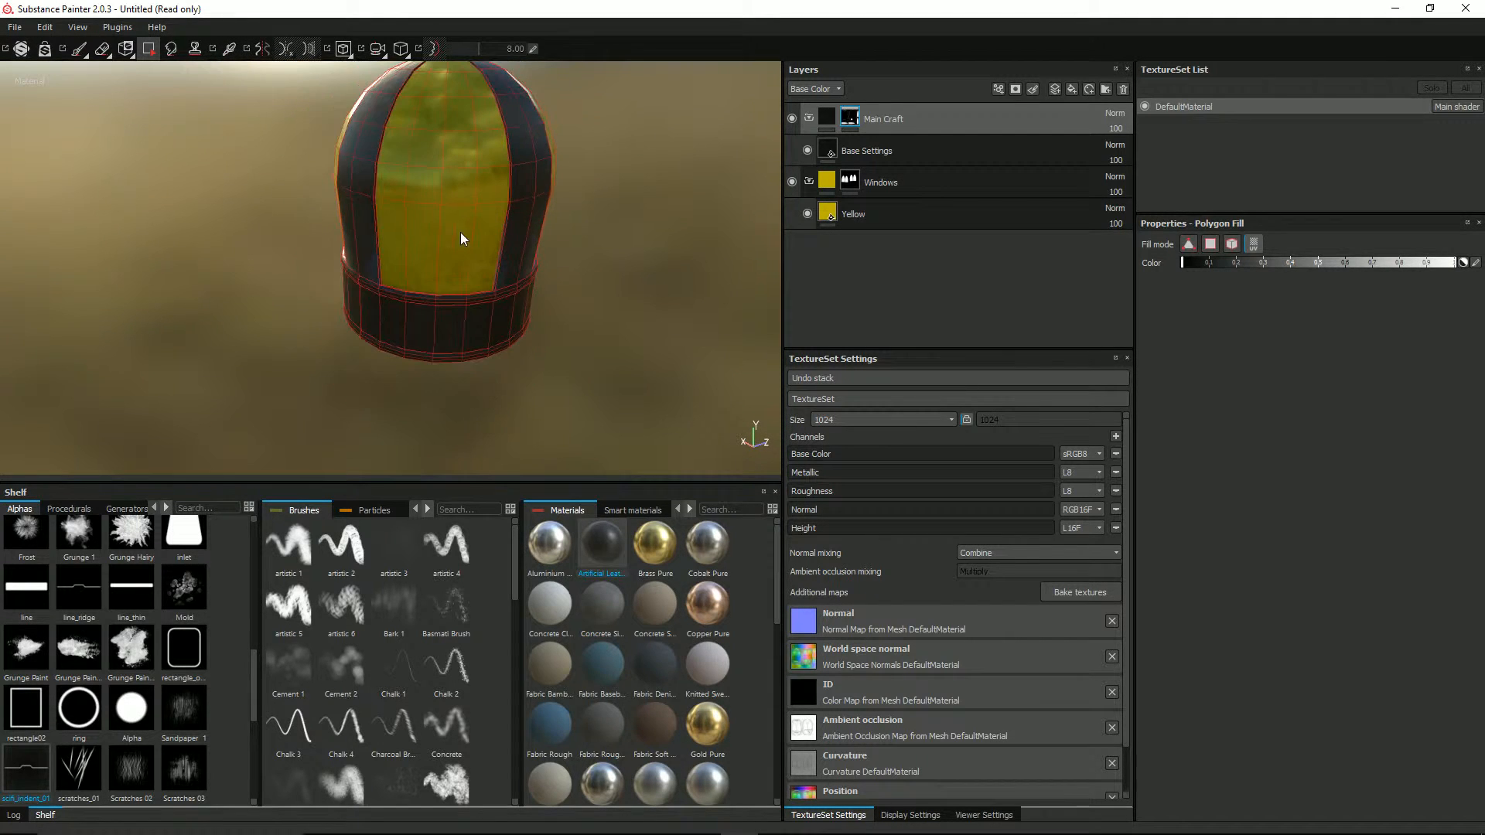
left_click_drag(461, 232, 179, 211, "alt")
scroll(525, 232, "down", 3)
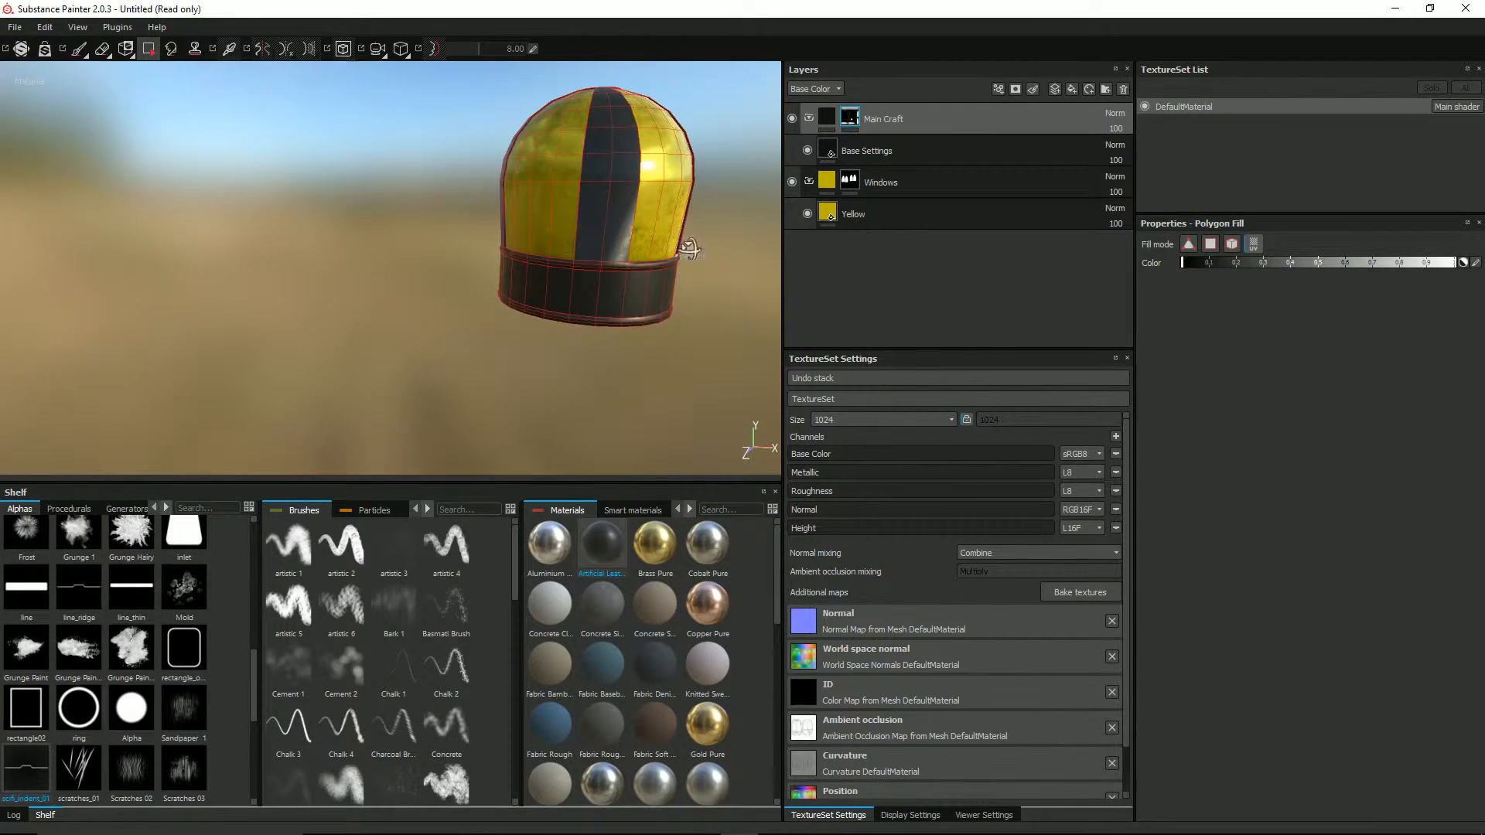
left_click_drag(688, 249, 513, 309, "alt")
right_click_drag(513, 308, 577, 335, "alt")
middle_click_drag(576, 334, 523, 136, "alt")
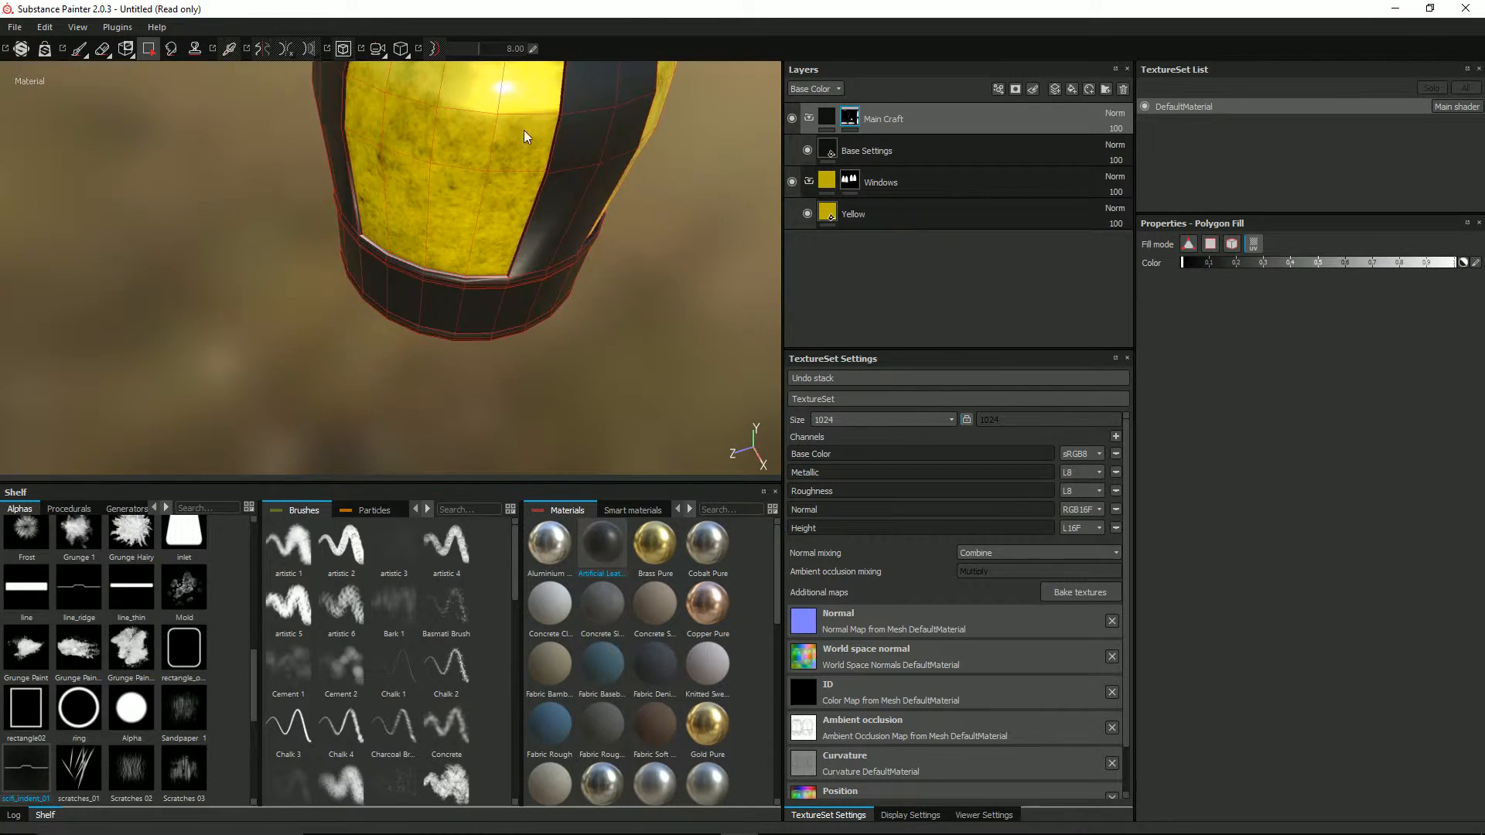
right_click_drag(525, 136, 877, 242, "alt")
left_click_drag(1185, 265, 1455, 264)
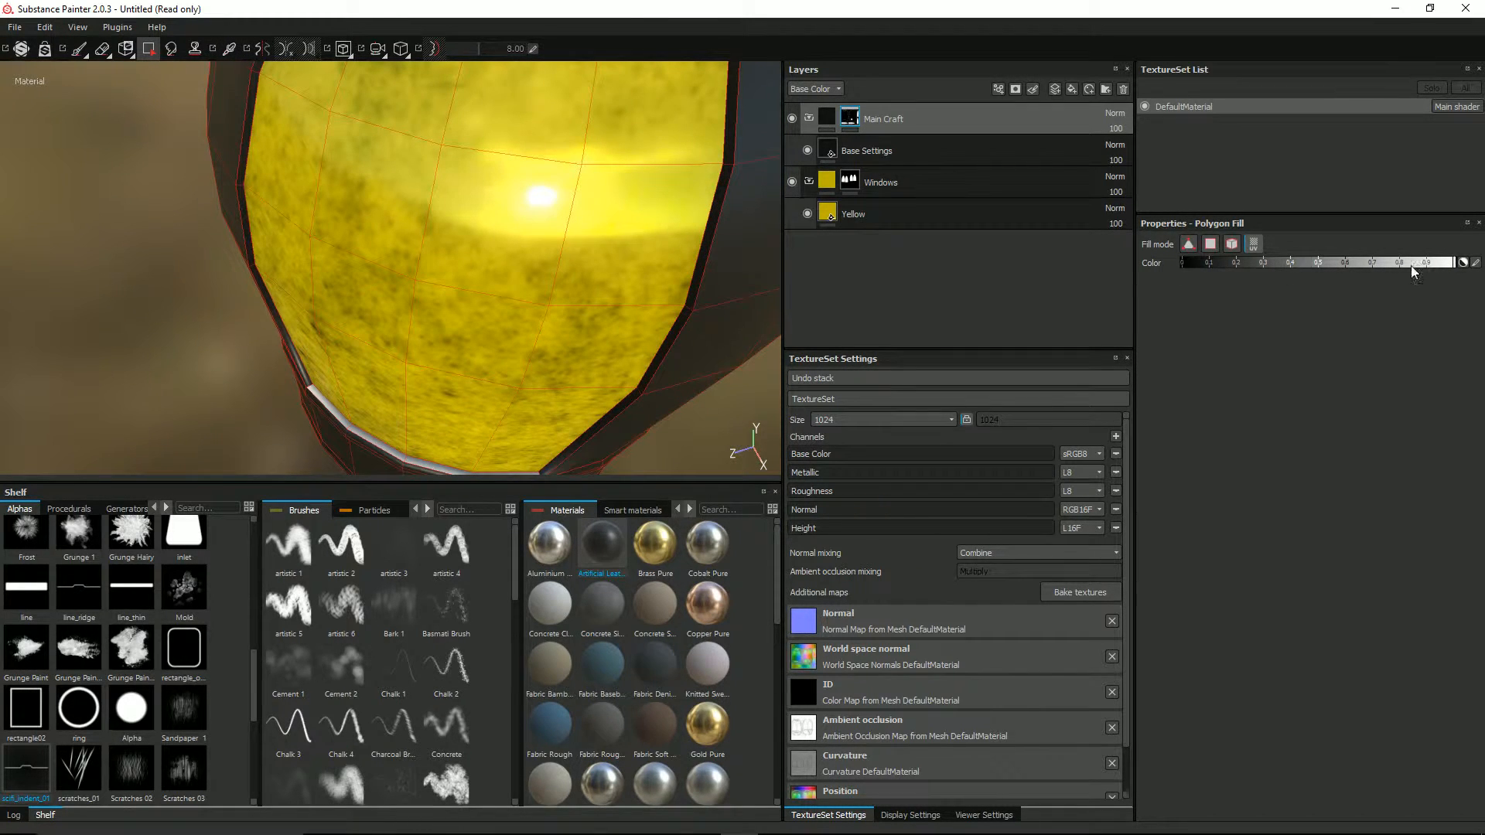
left_click(378, 445)
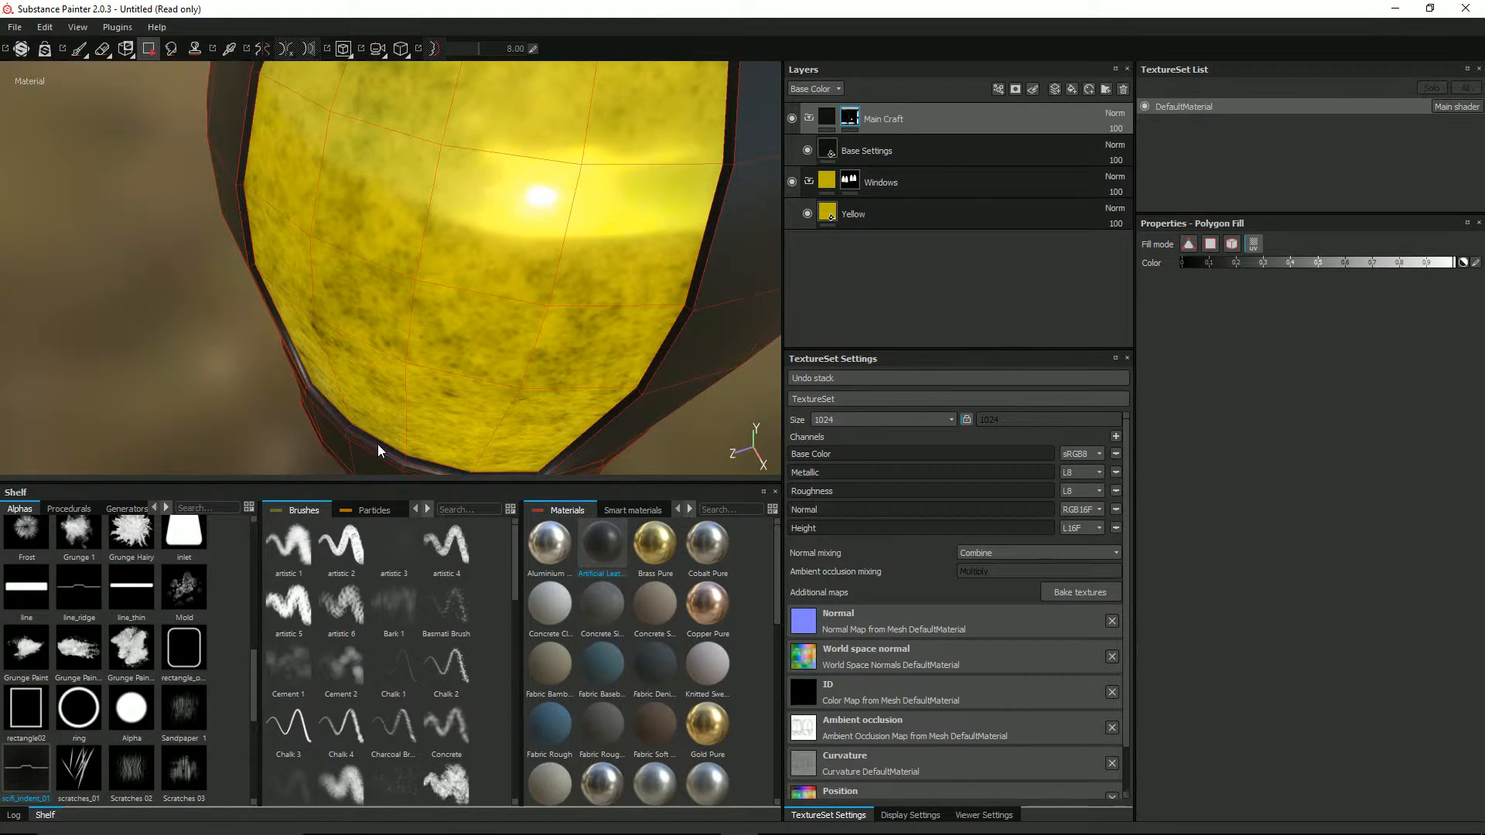
Inspect the craft from several sides for parts still missing from the Main Craft mask
scroll(395, 436, "down", 4)
left_click_drag(548, 252, 596, 298, "alt")
scroll(536, 217, "down", 3)
left_click_drag(441, 166, 543, 193, "alt")
scroll(449, 248, "up", 2)
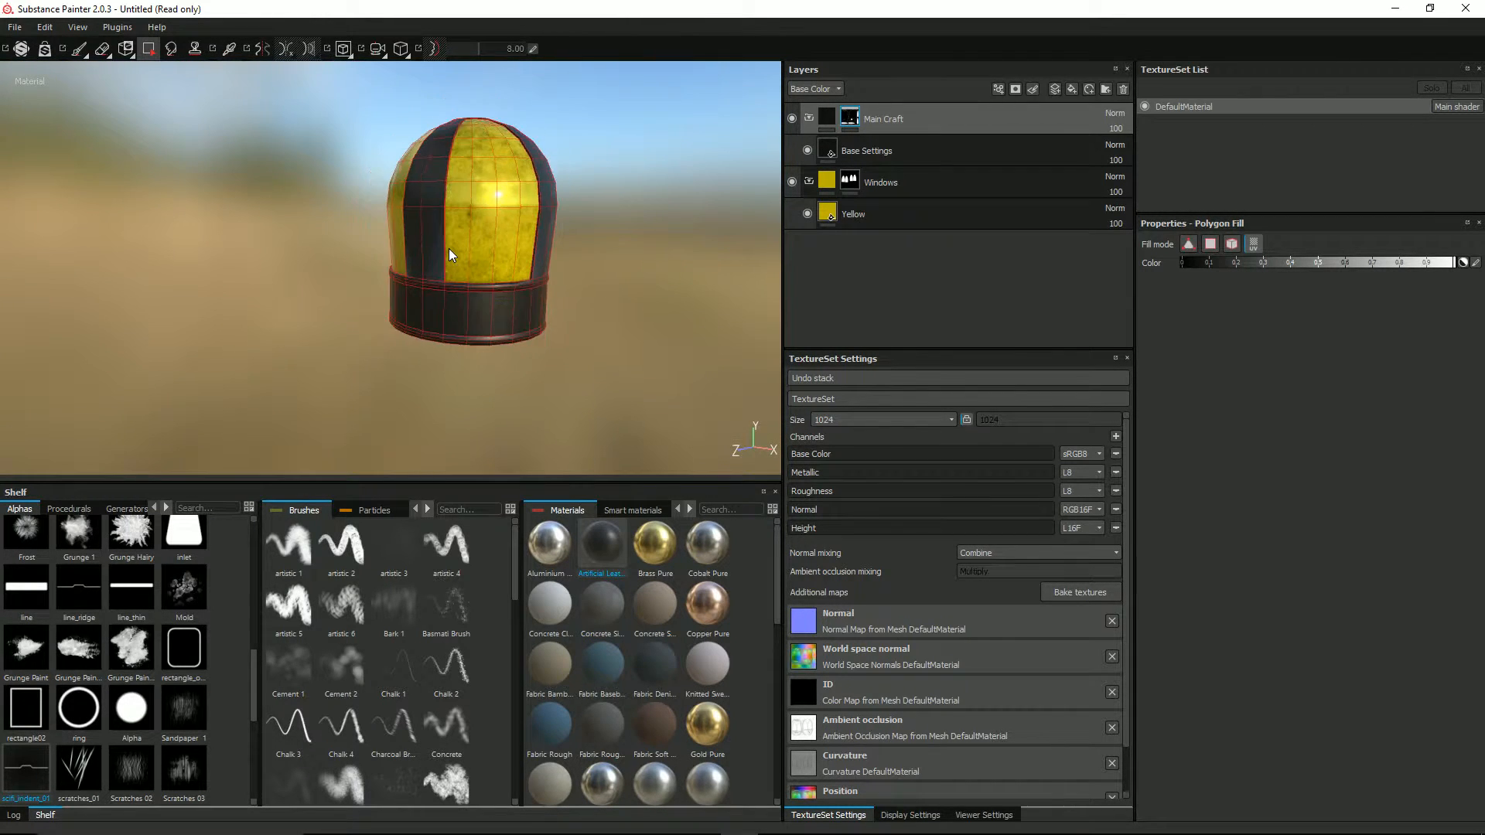
left_click_drag(449, 249, 374, 212, "alt")
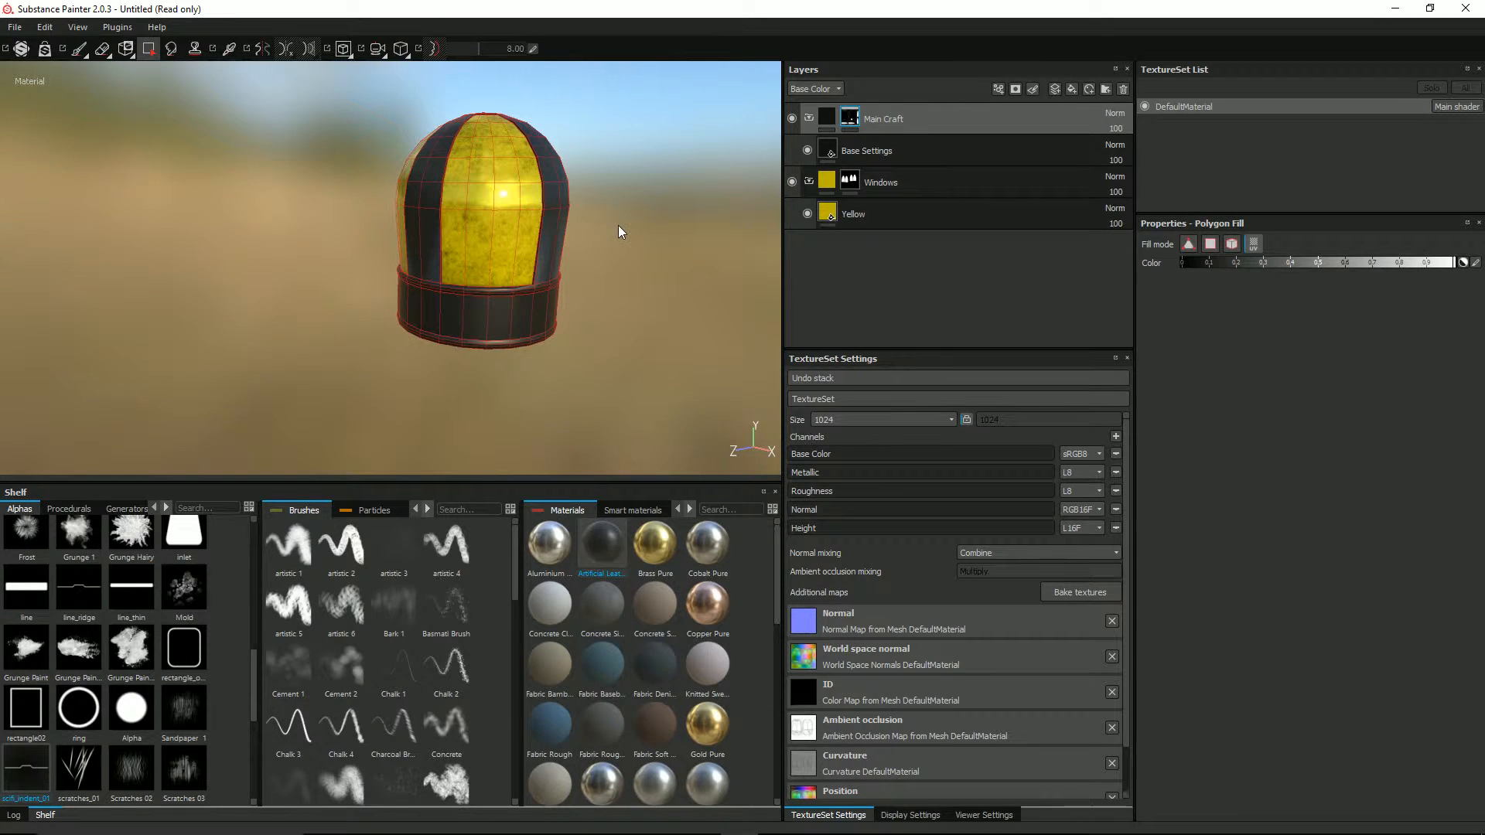
Tint the Base Settings layer's base color very dark red, with saturation 0.882 and value 0.009
left_click(833, 151)
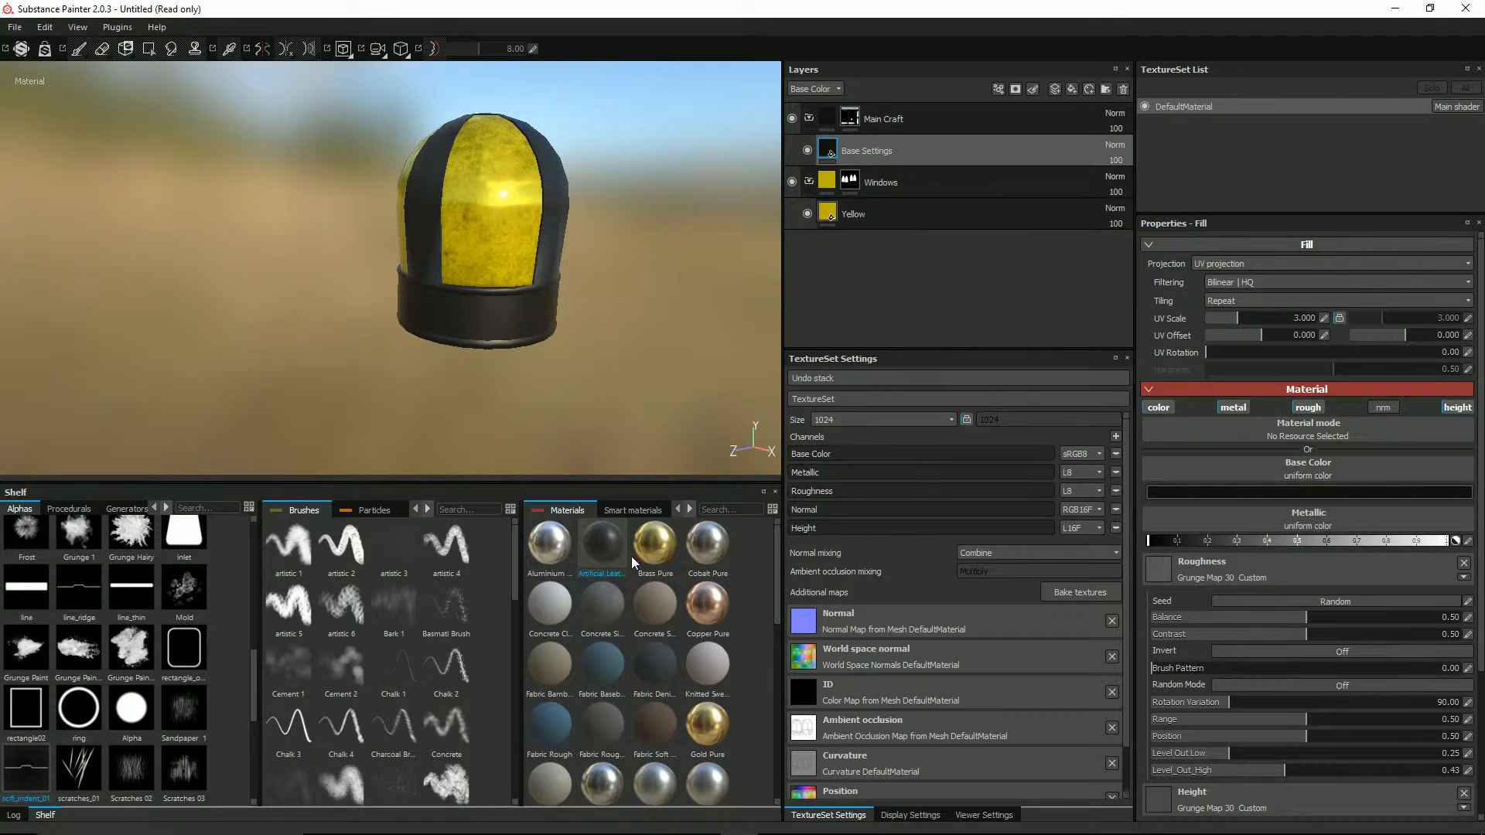
scroll(497, 378, "up", 6)
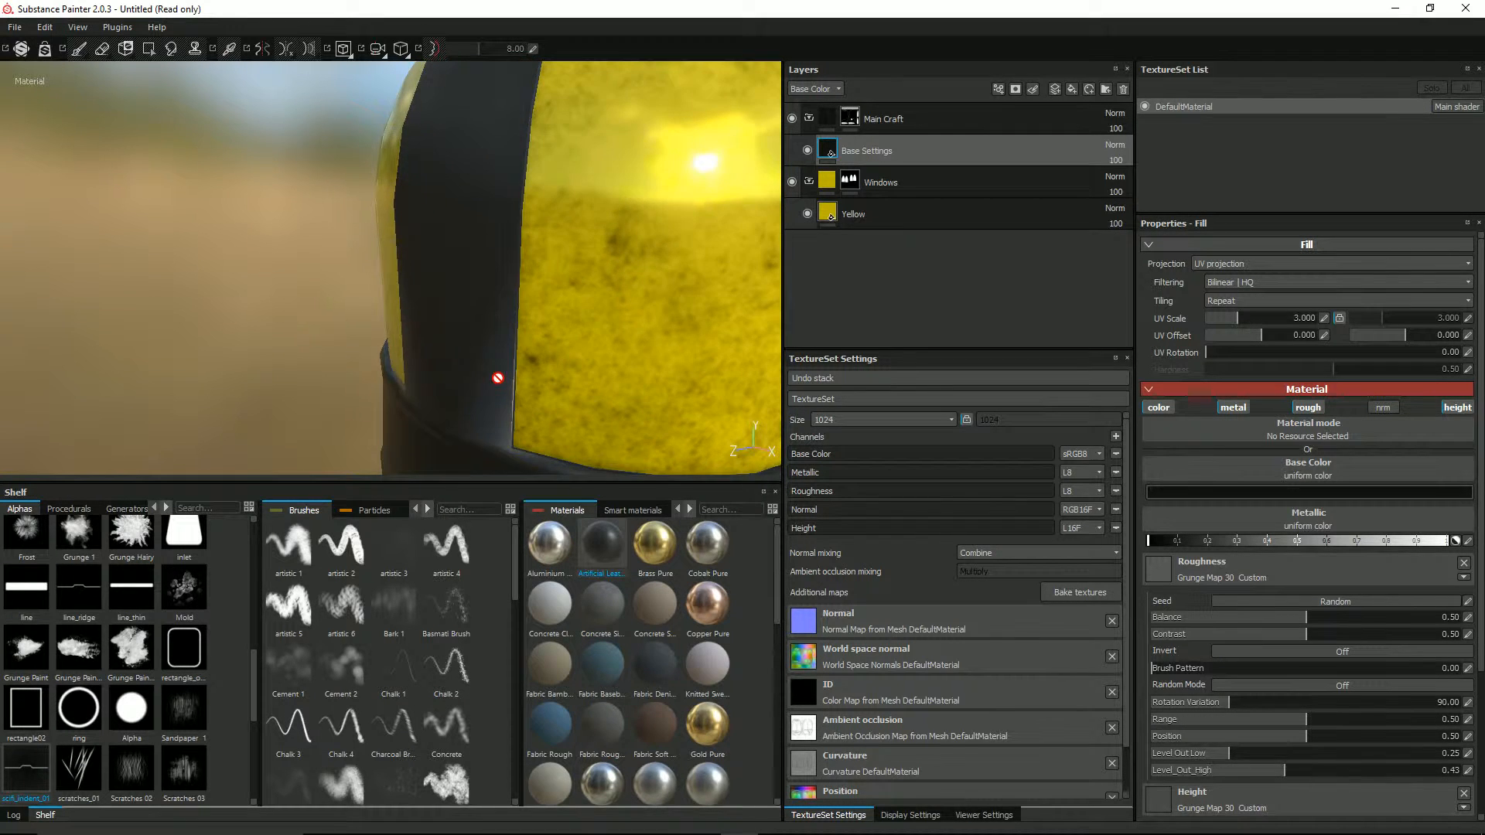
scroll(497, 378, "down", 6)
mouse_move(564, 358)
left_mouse_down("alt")
mouse_move(443, 297)
mouse_move(547, 344)
left_mouse_up("alt")
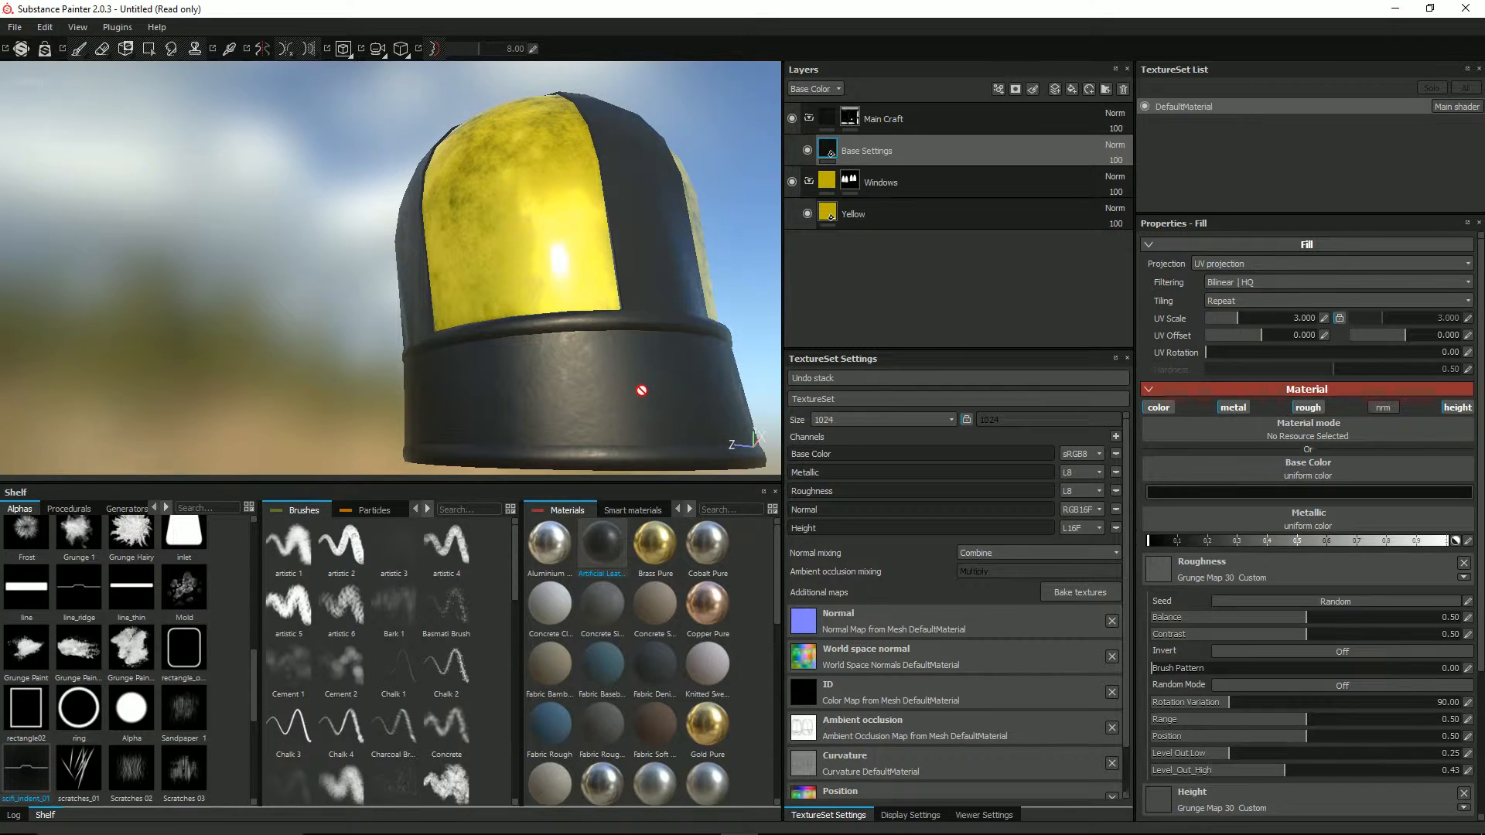
scroll(642, 389, "up", 3)
scroll(642, 389, "down", 4)
left_click_drag(620, 358, 490, 318, "alt")
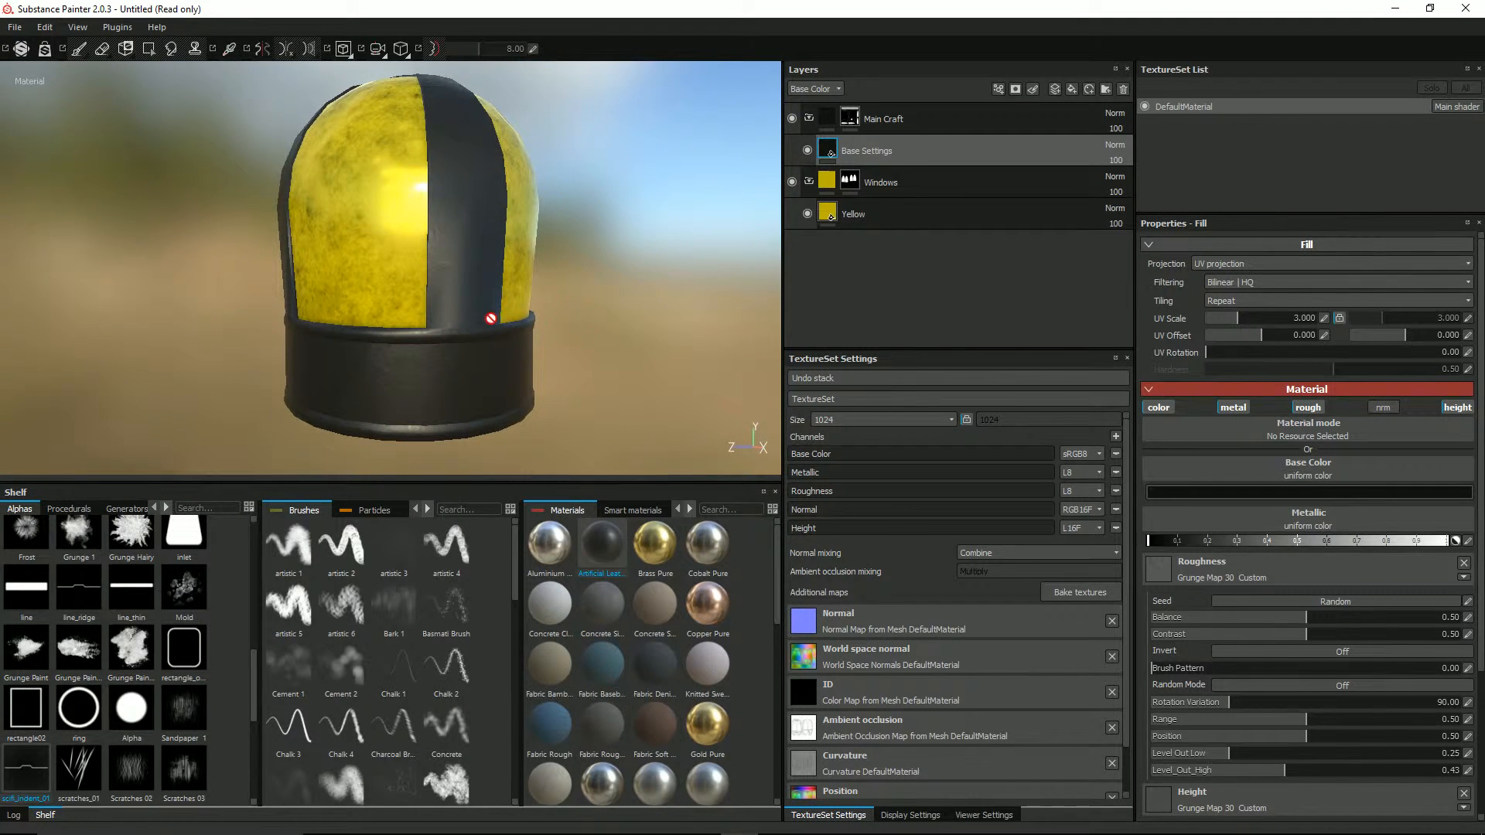
left_click(1239, 495)
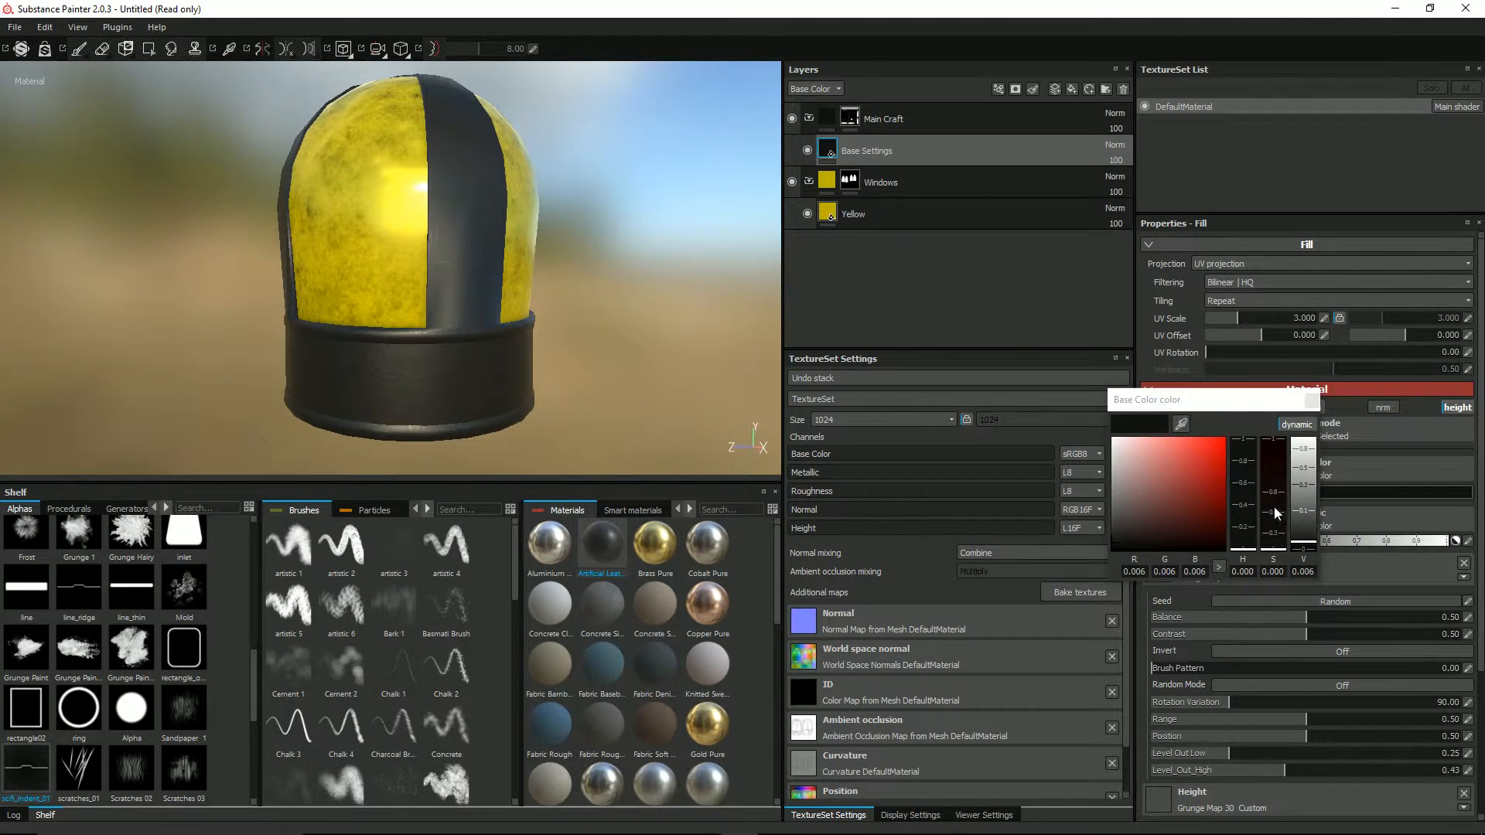
mouse_move(1274, 551)
left_mouse_down()
mouse_move(1281, 430)
mouse_move(1278, 486)
left_mouse_up()
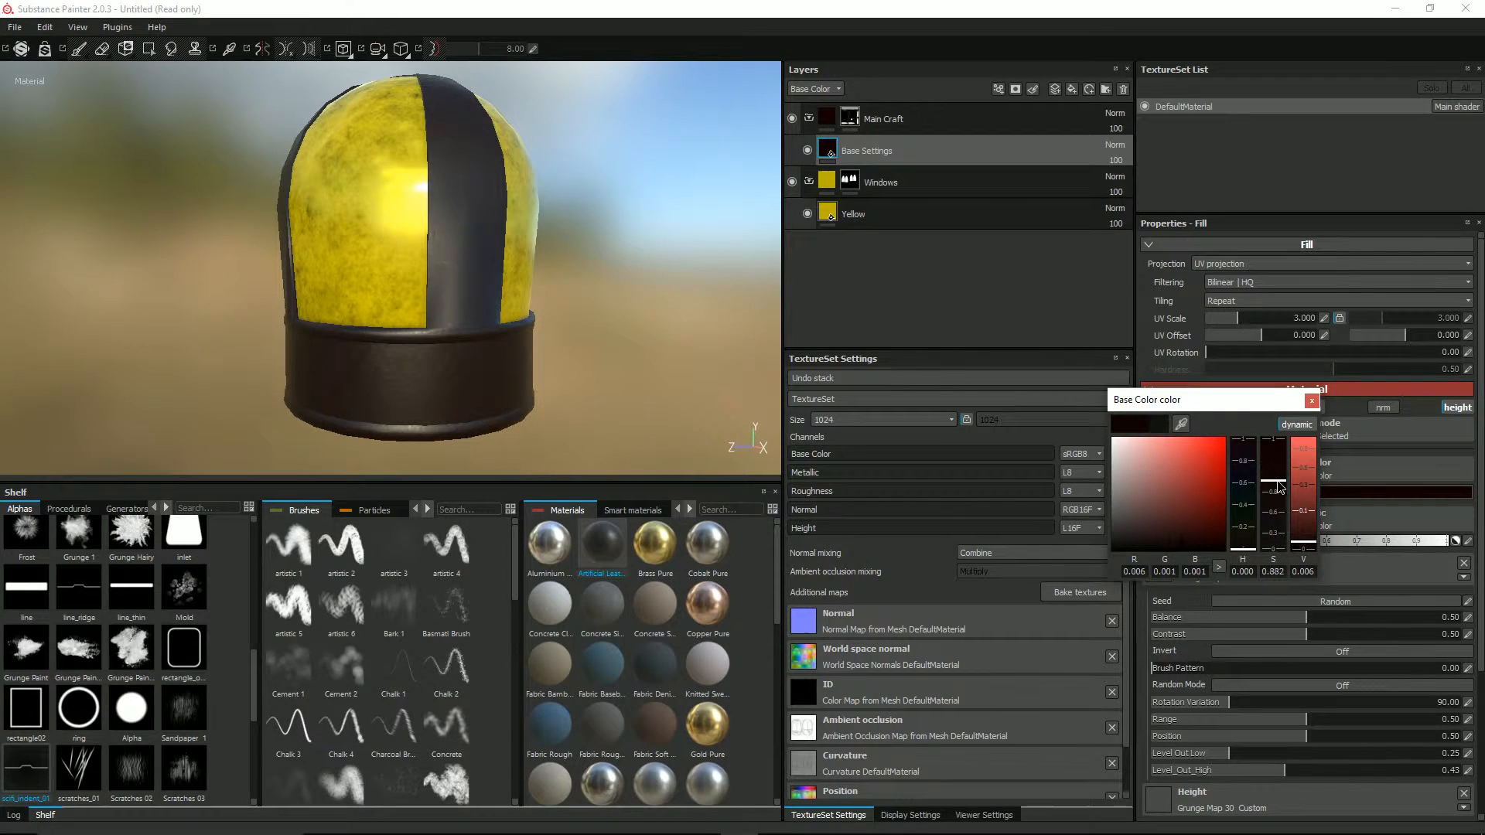
mouse_move(1309, 541)
left_mouse_down()
mouse_move(1307, 486)
mouse_move(1311, 547)
left_mouse_up()
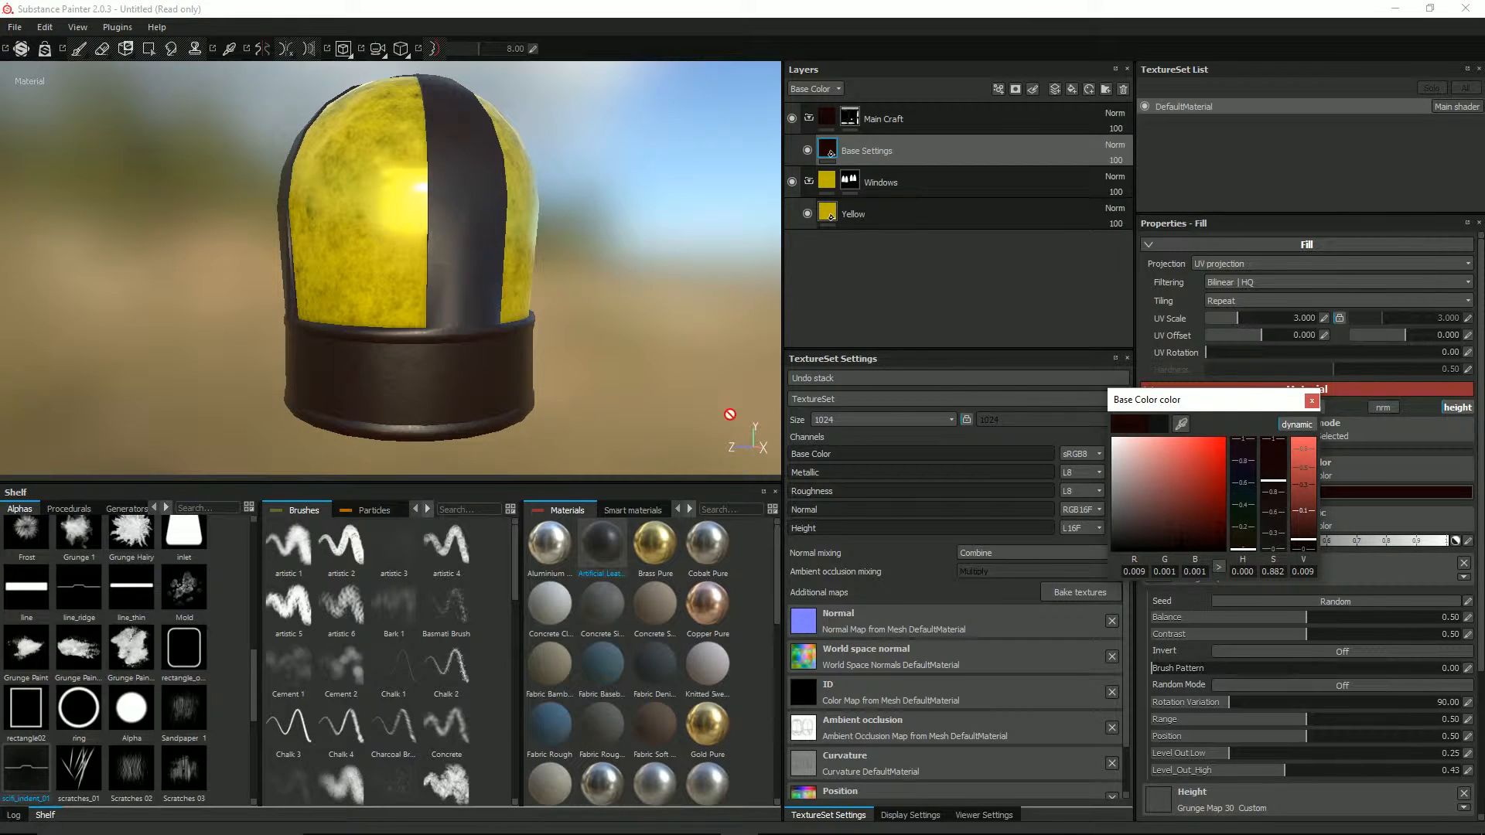
left_click(1312, 401)
Add a fill layer with a black mask above Base Settings in the Main Craft folder and name it Dirt
left_click_drag(532, 288, 451, 305, "alt")
scroll(451, 306, "down", 3)
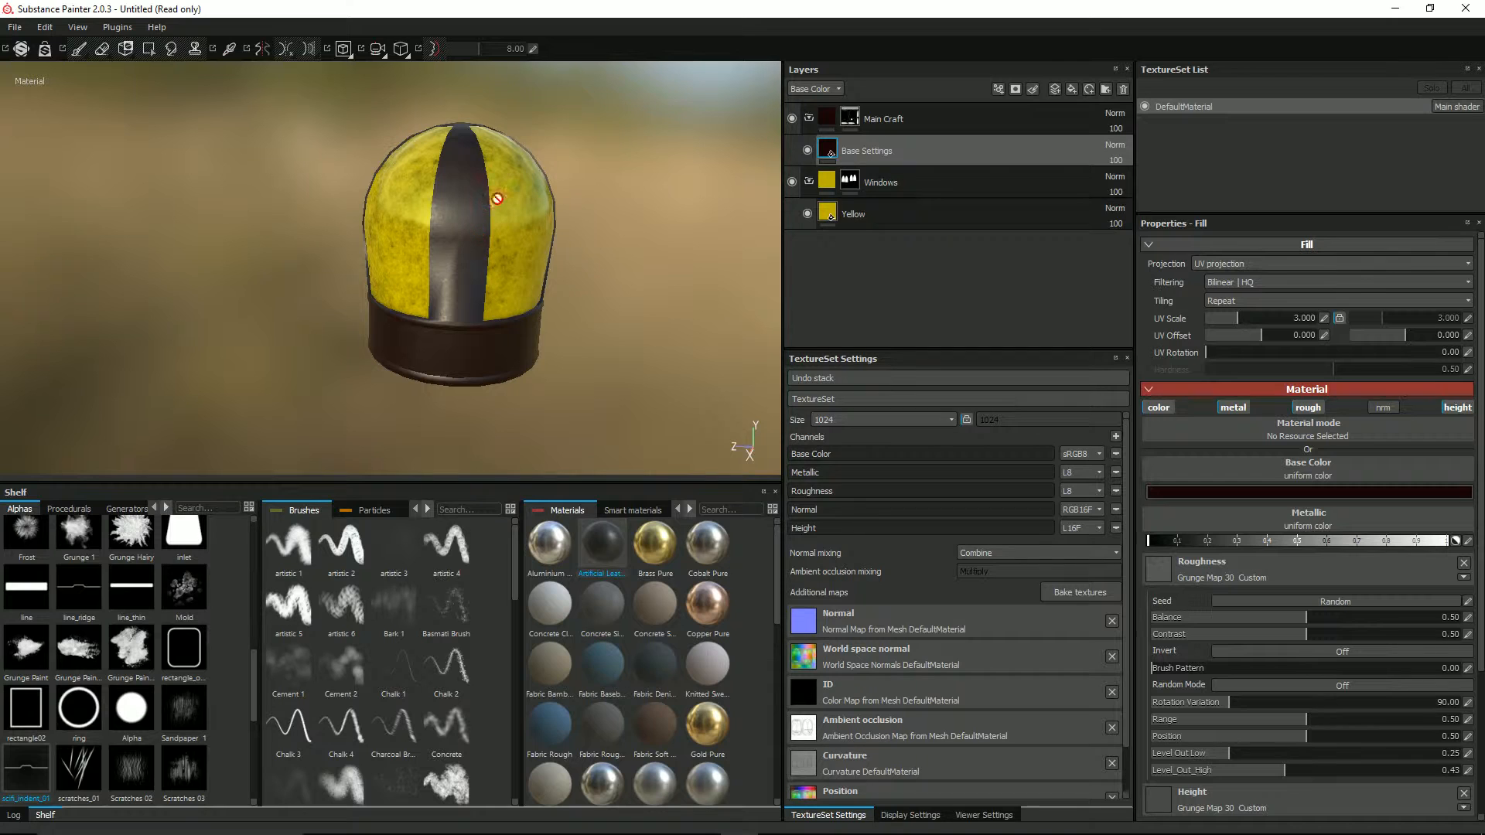
left_click(1054, 88)
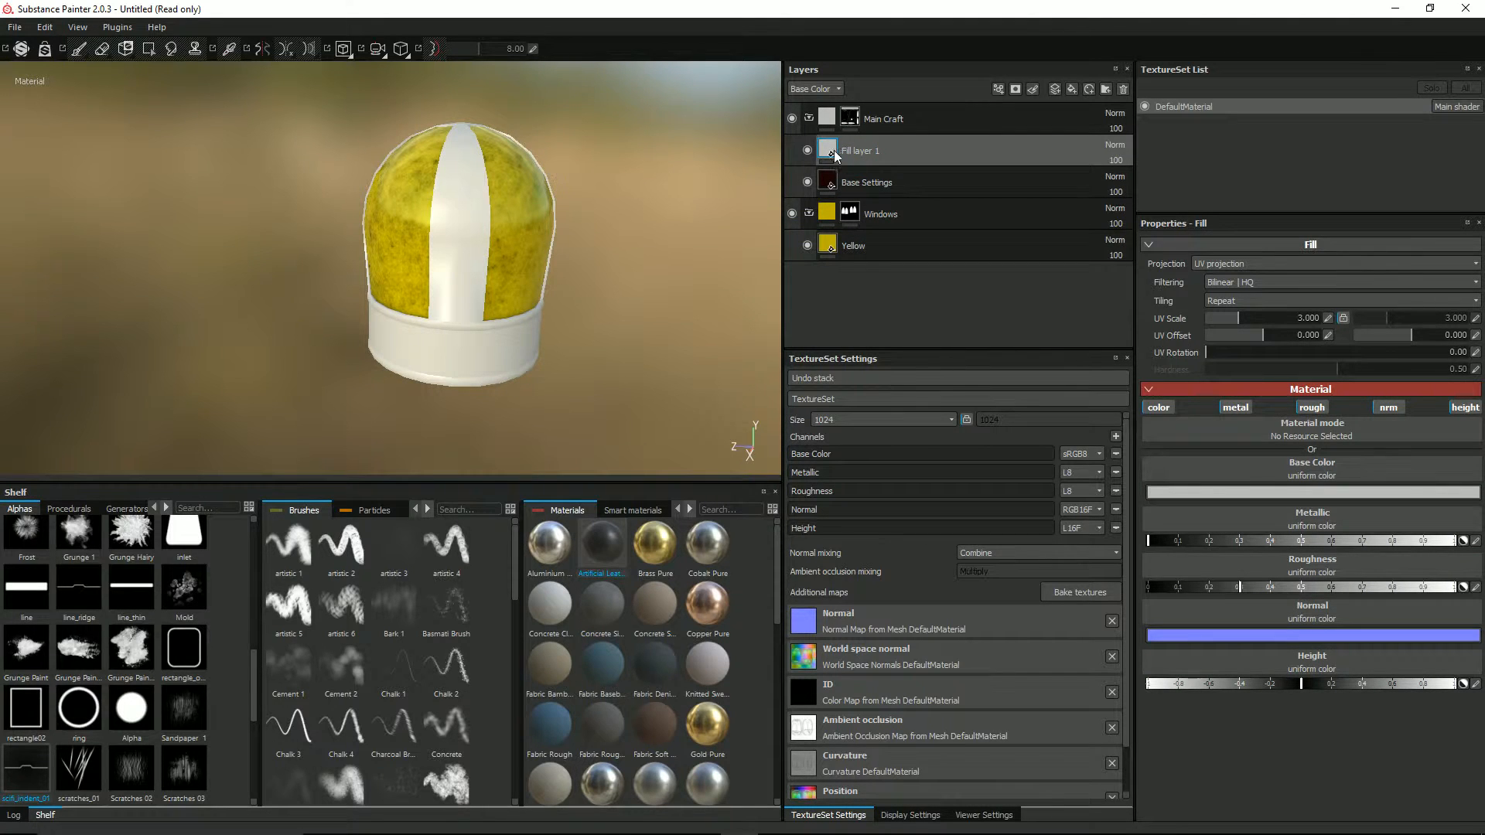
right_click(831, 154)
left_click(851, 159)
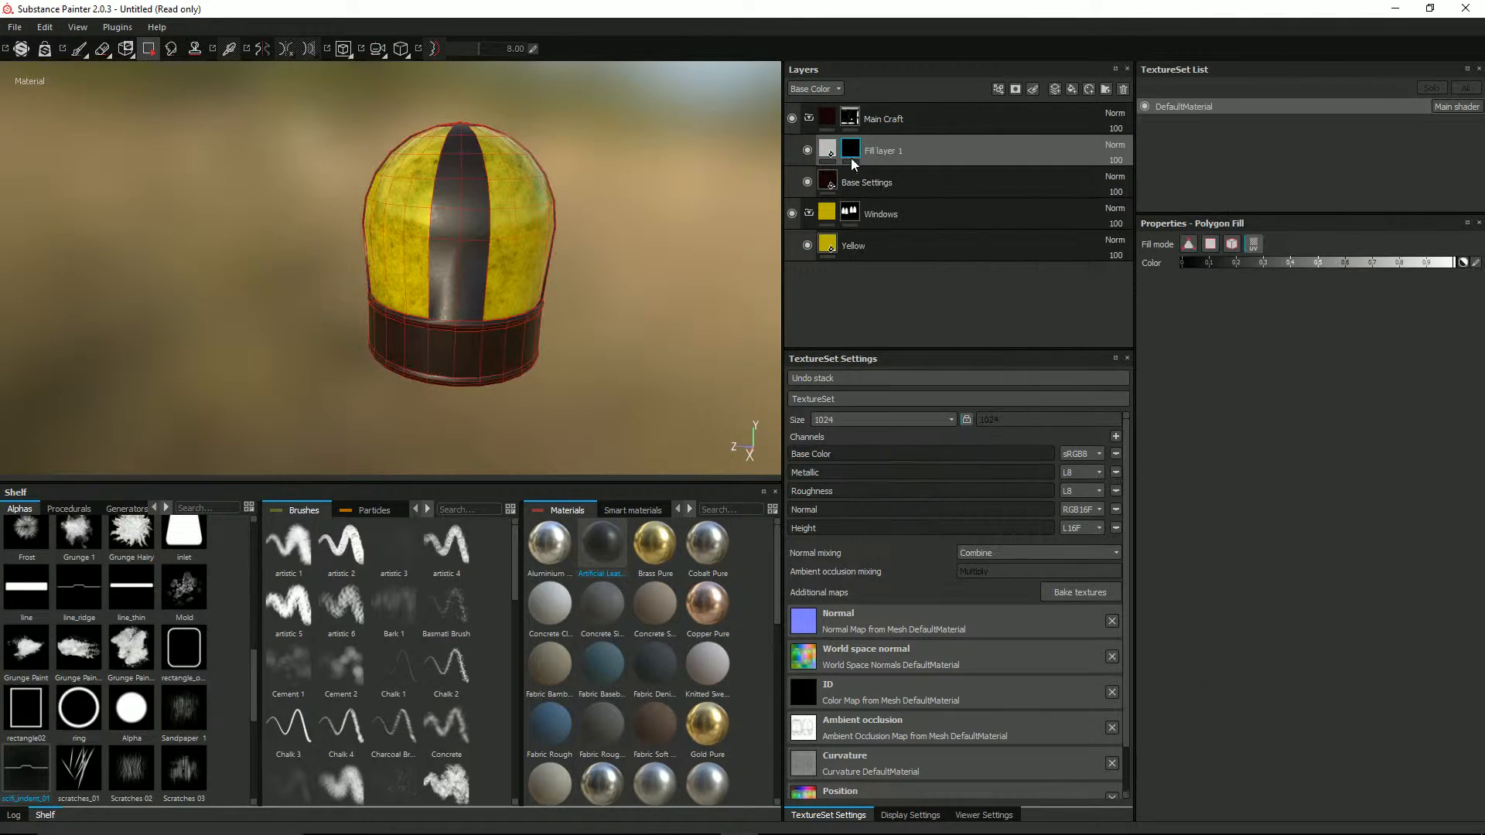
left_click(828, 150)
double_click(888, 151)
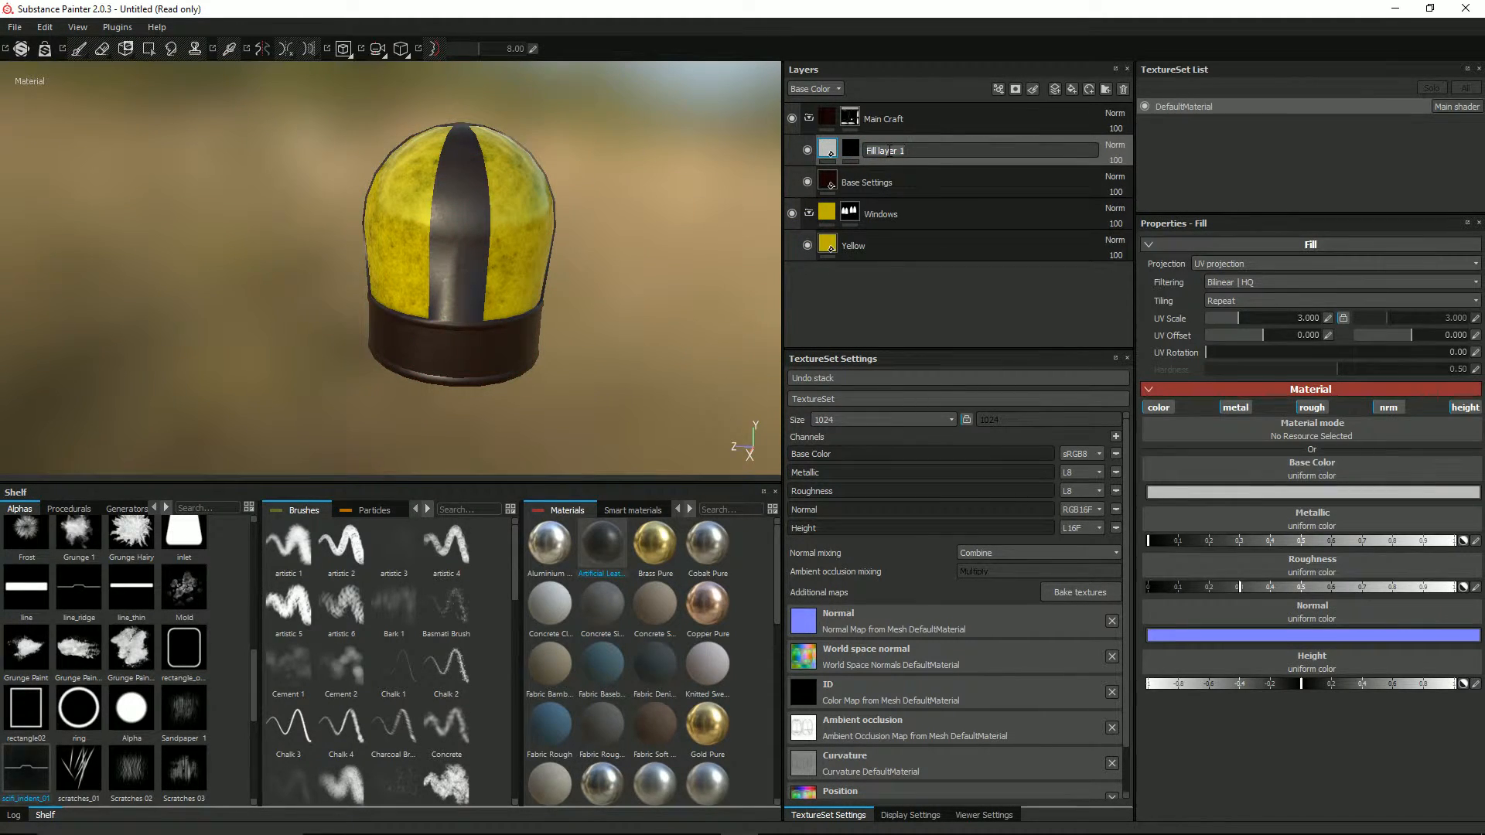
key("BackSpace")
type("Dirt")
key("Return")
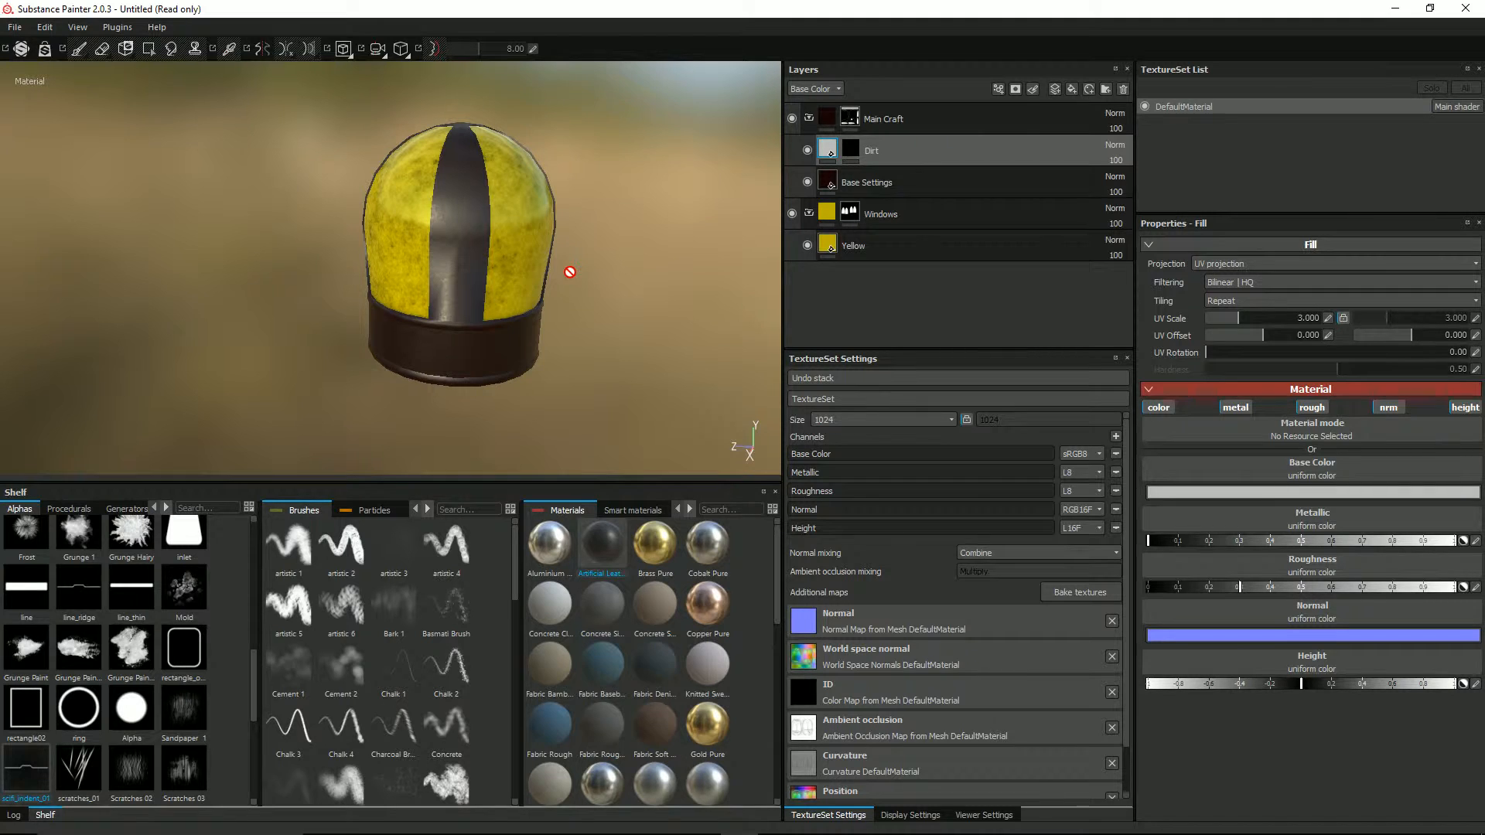
Add a generator to the Dirt layer's mask and set it to MG Dirt
left_click(852, 149)
right_click(853, 150)
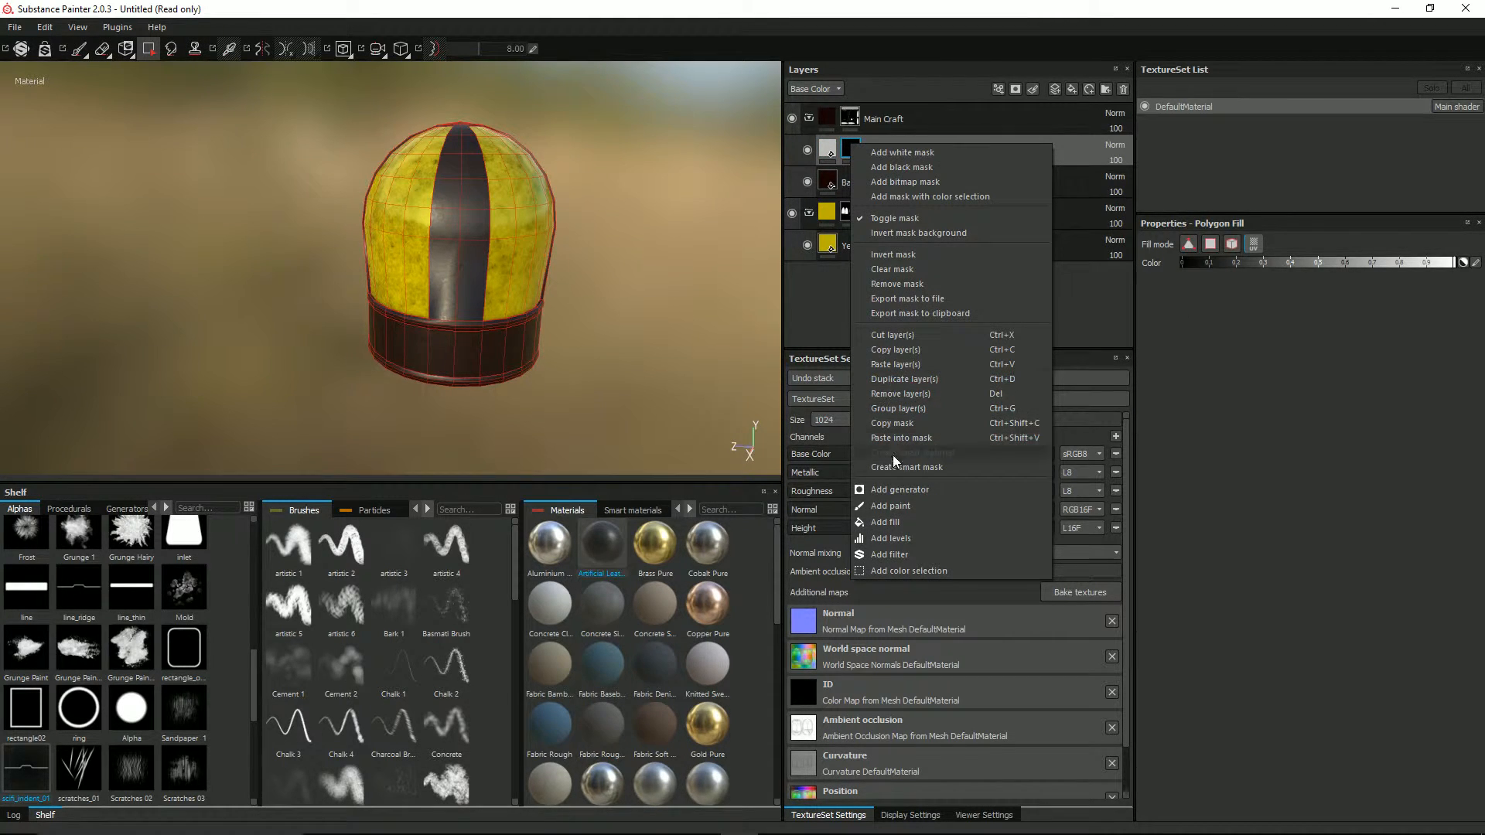
left_click(897, 490)
left_click(1270, 277)
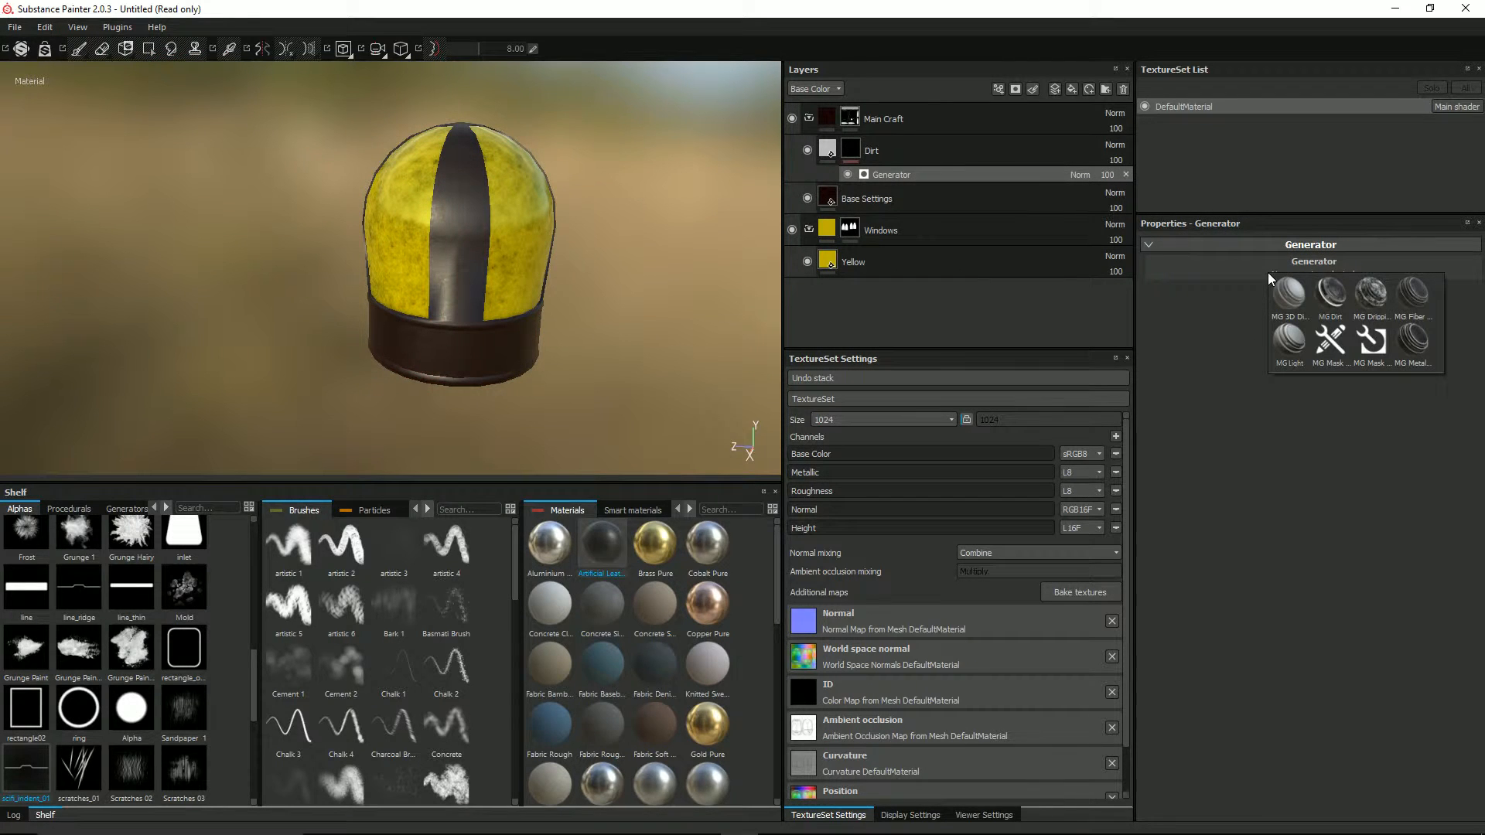
left_click(1333, 302)
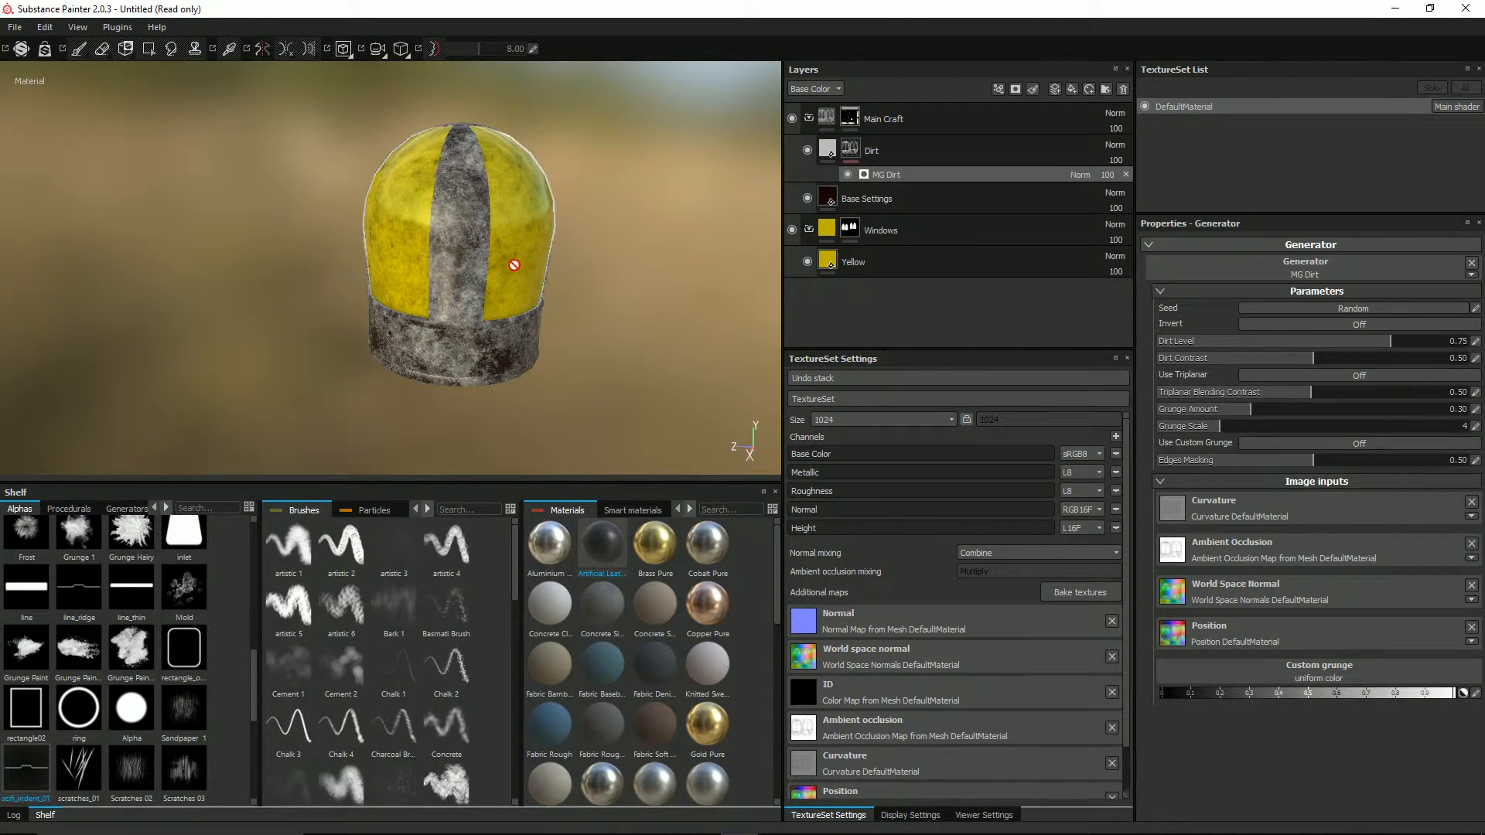
Try Concrete Clean, Concrete Simple and Concrete Smooth on the Dirt layer, and apply the blue Fabric Rough material
mouse_move(522, 267)
left_mouse_down("alt")
mouse_move(634, 195)
mouse_move(642, 239)
mouse_move(550, 305)
mouse_move(567, 245)
mouse_move(637, 266)
mouse_move(567, 318)
mouse_move(678, 290)
mouse_move(686, 304)
mouse_move(520, 315)
mouse_move(504, 276)
left_mouse_up("alt")
scroll(504, 277, "up", 3)
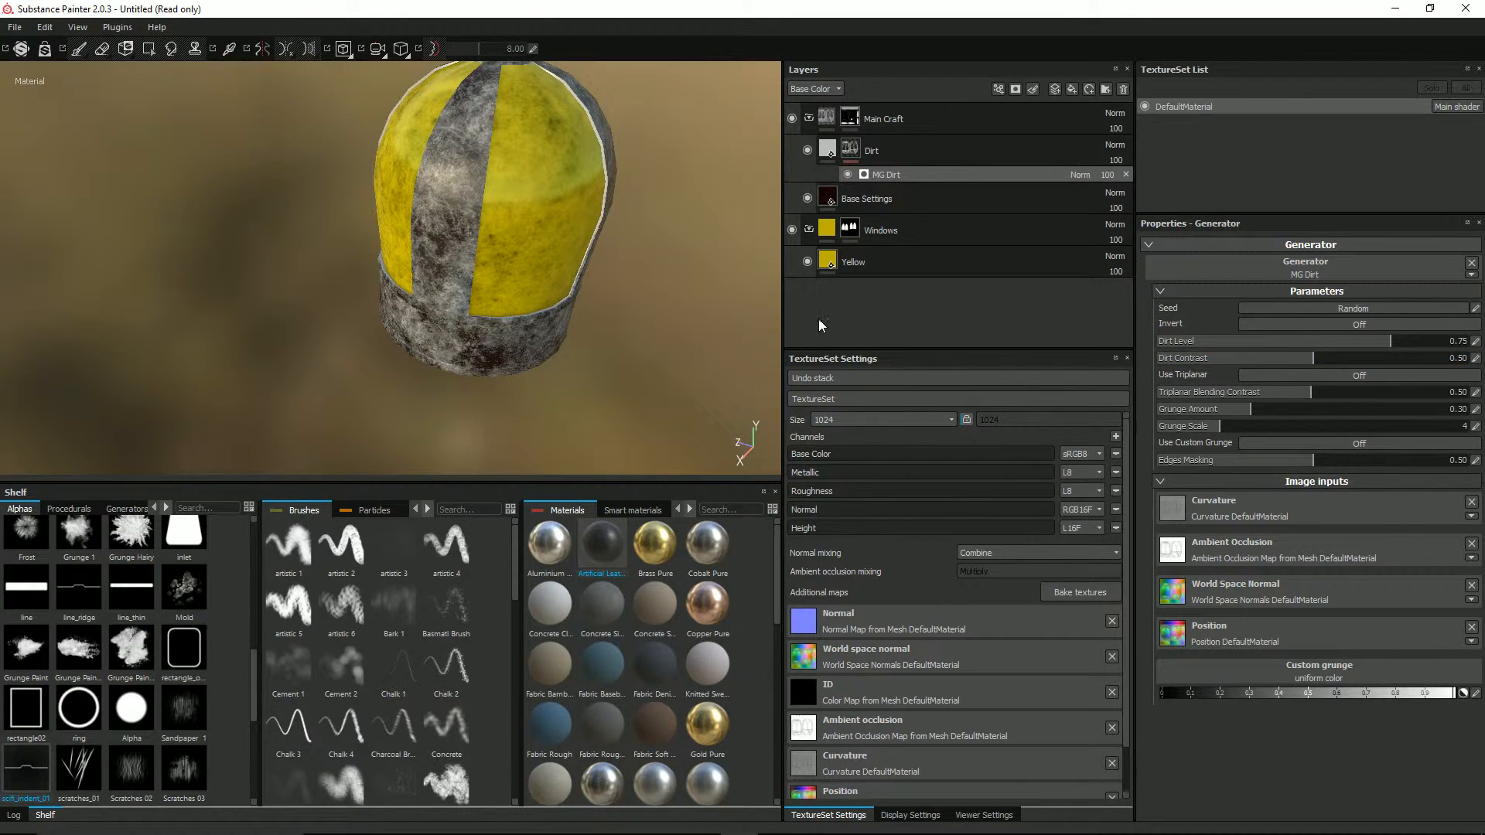
left_click_drag(627, 332, 856, 291, "alt")
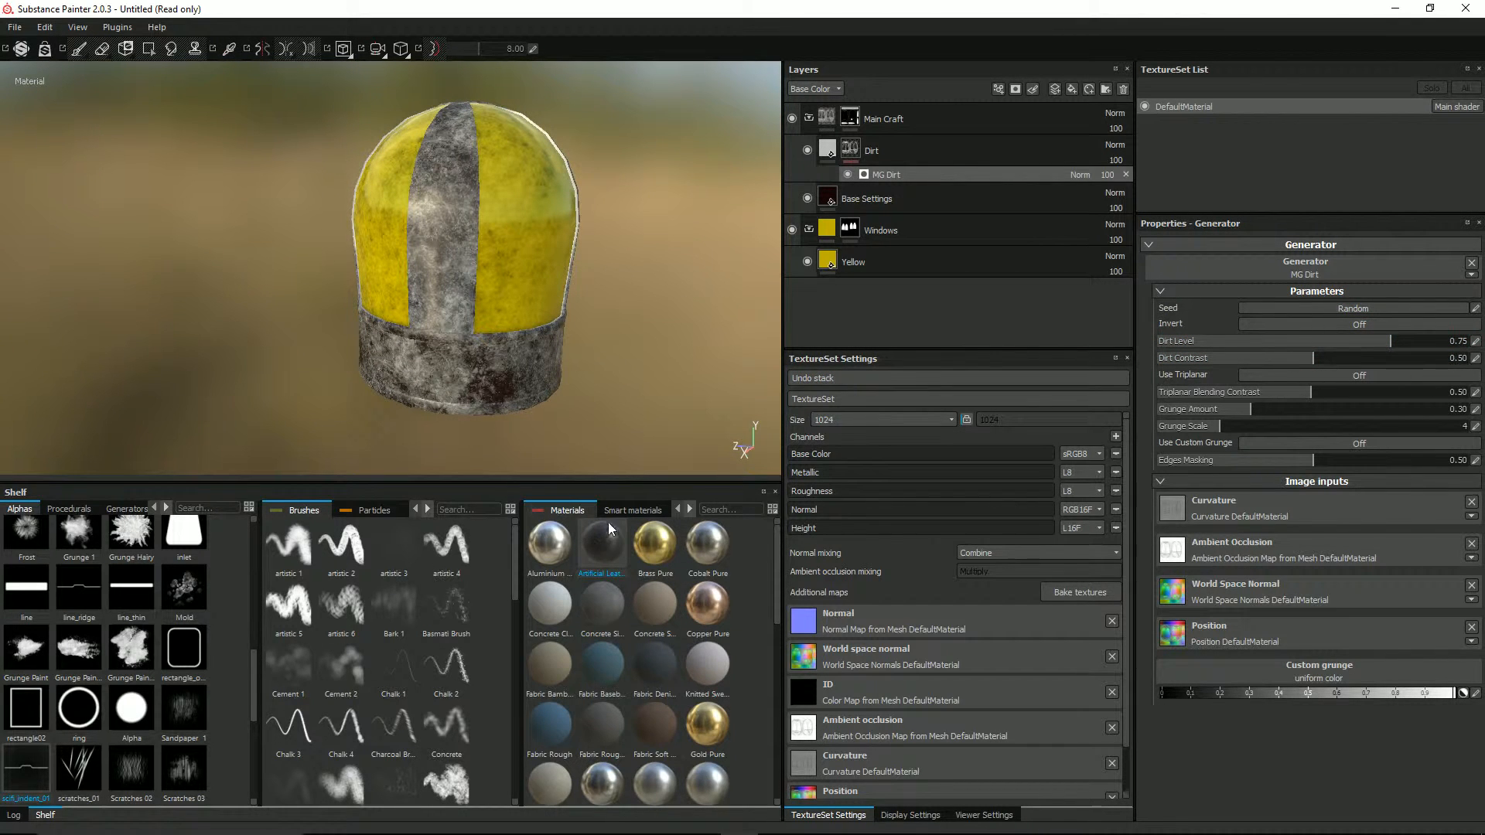
left_click(826, 151)
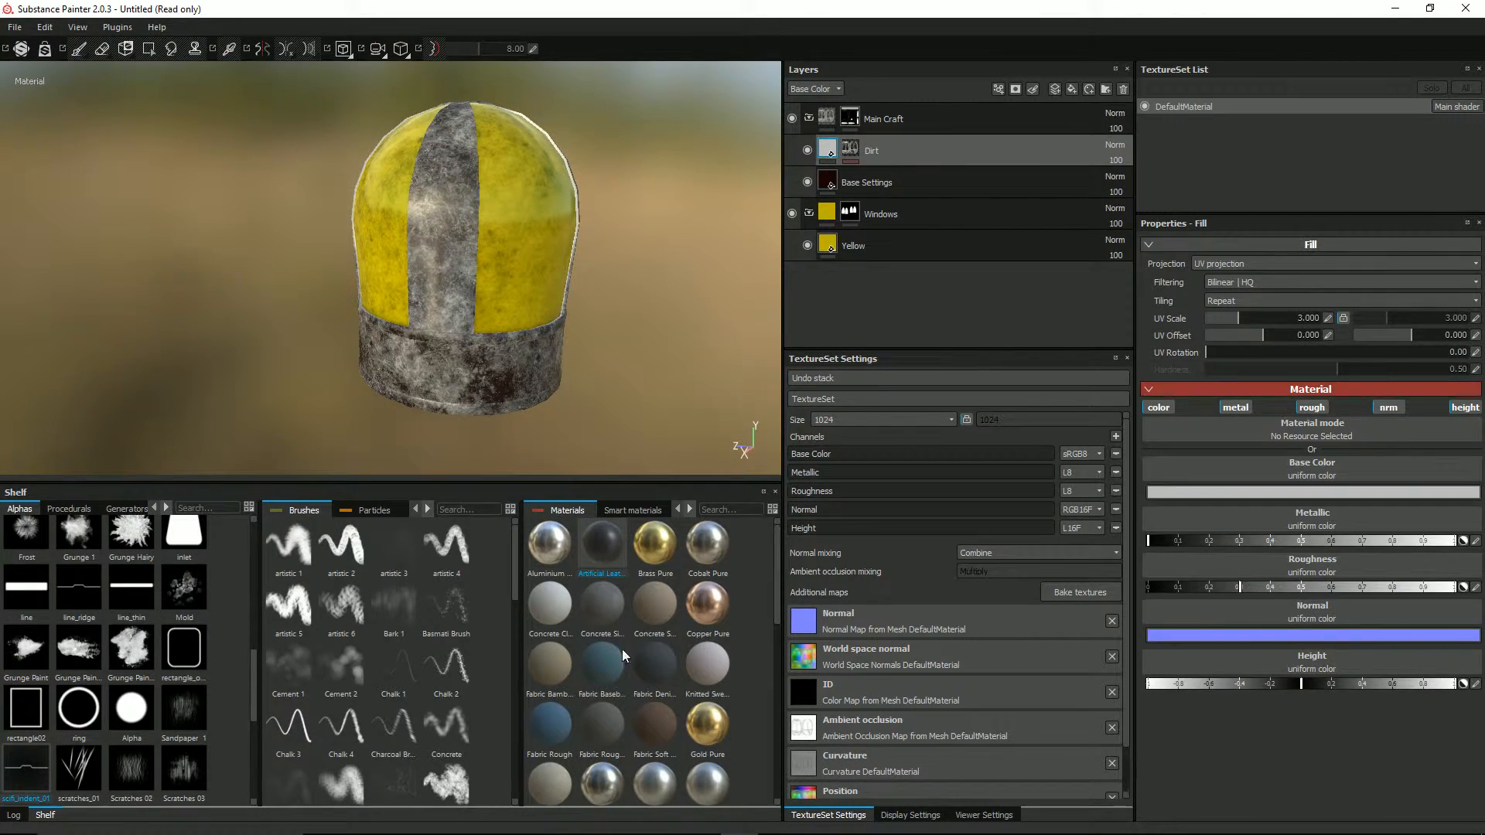
left_click(558, 608)
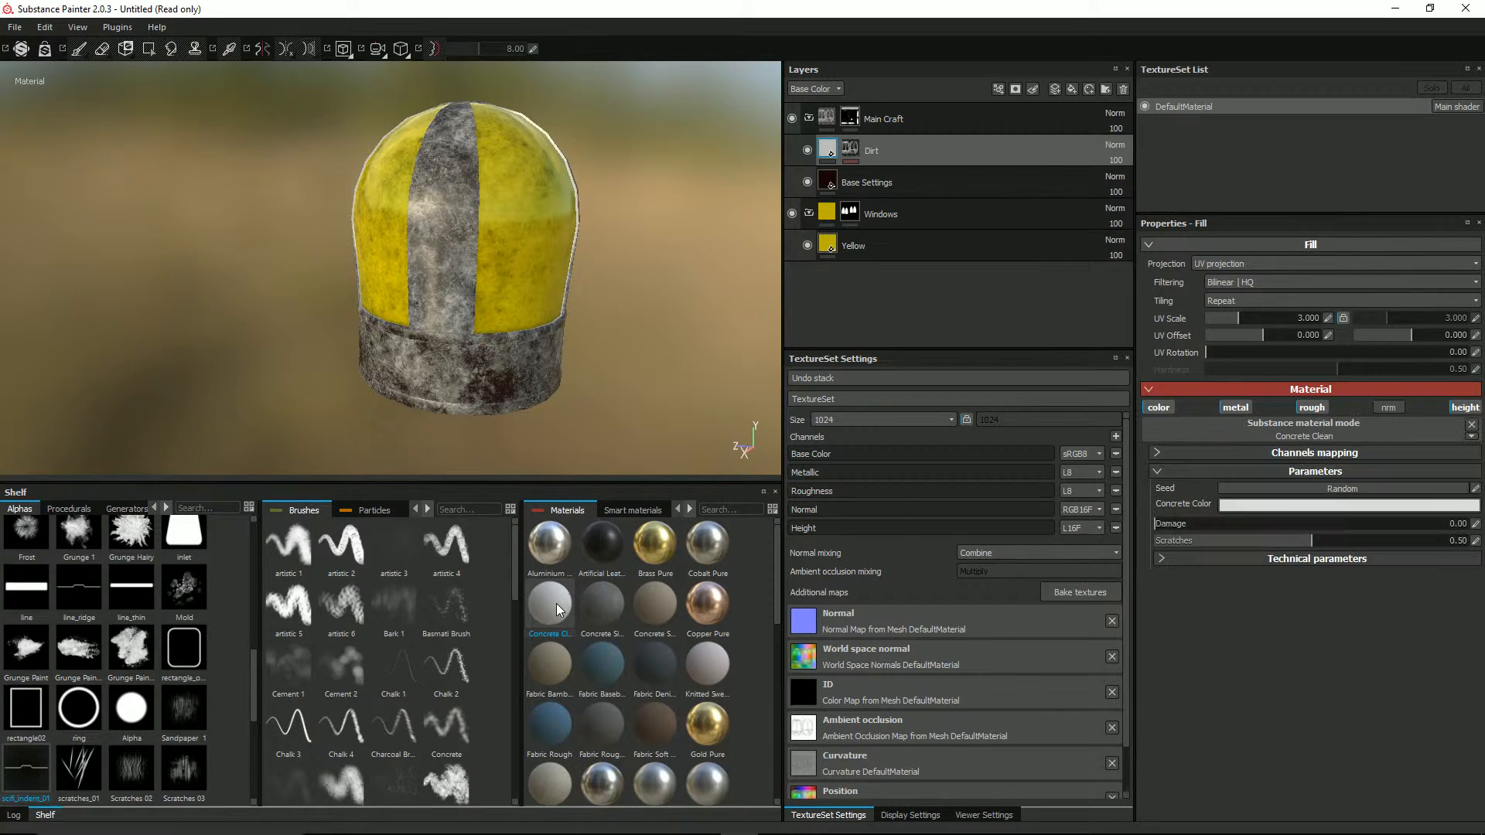
left_click(603, 621)
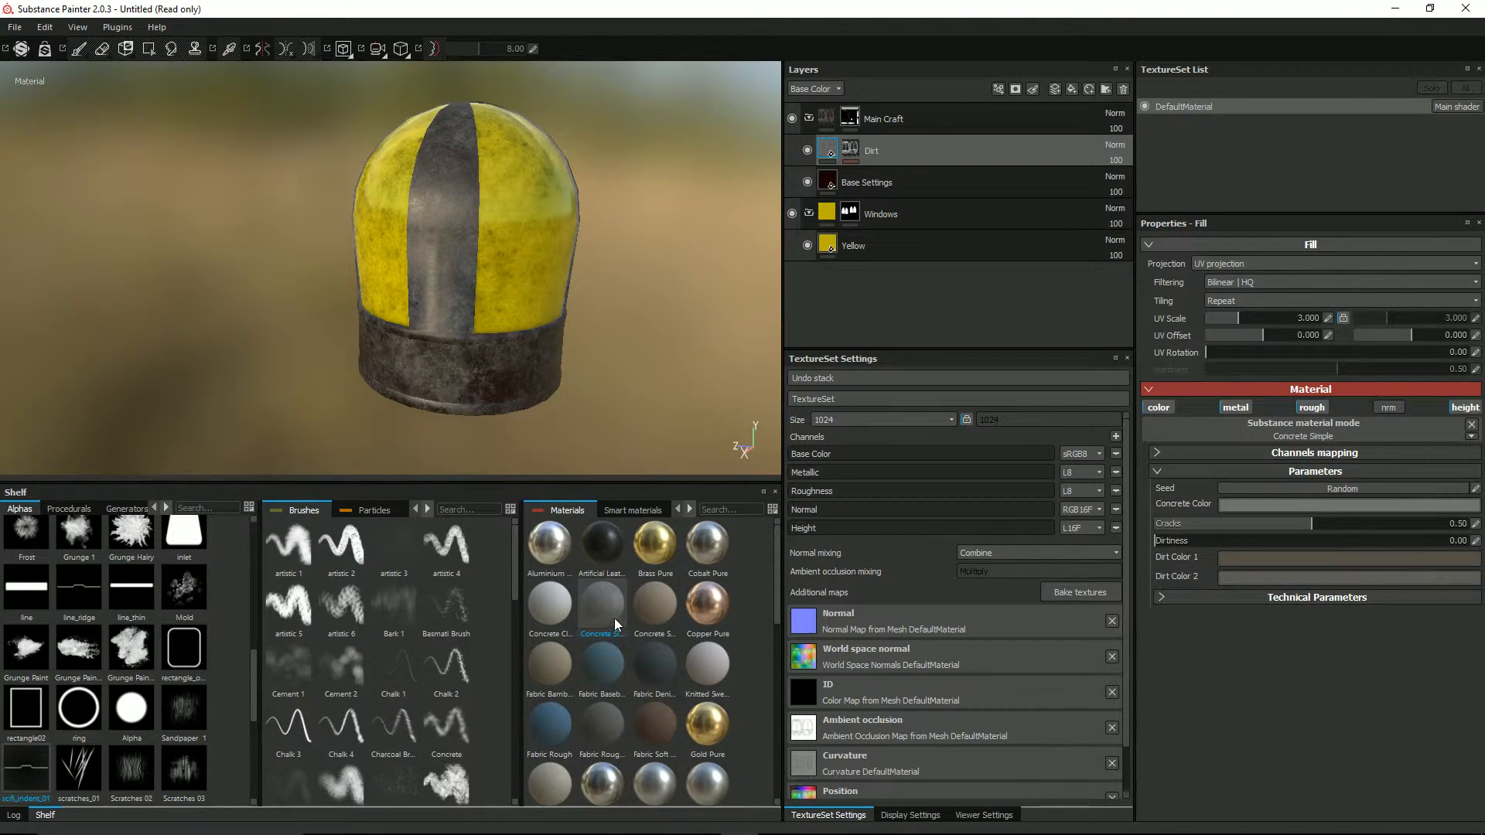
left_click(642, 614)
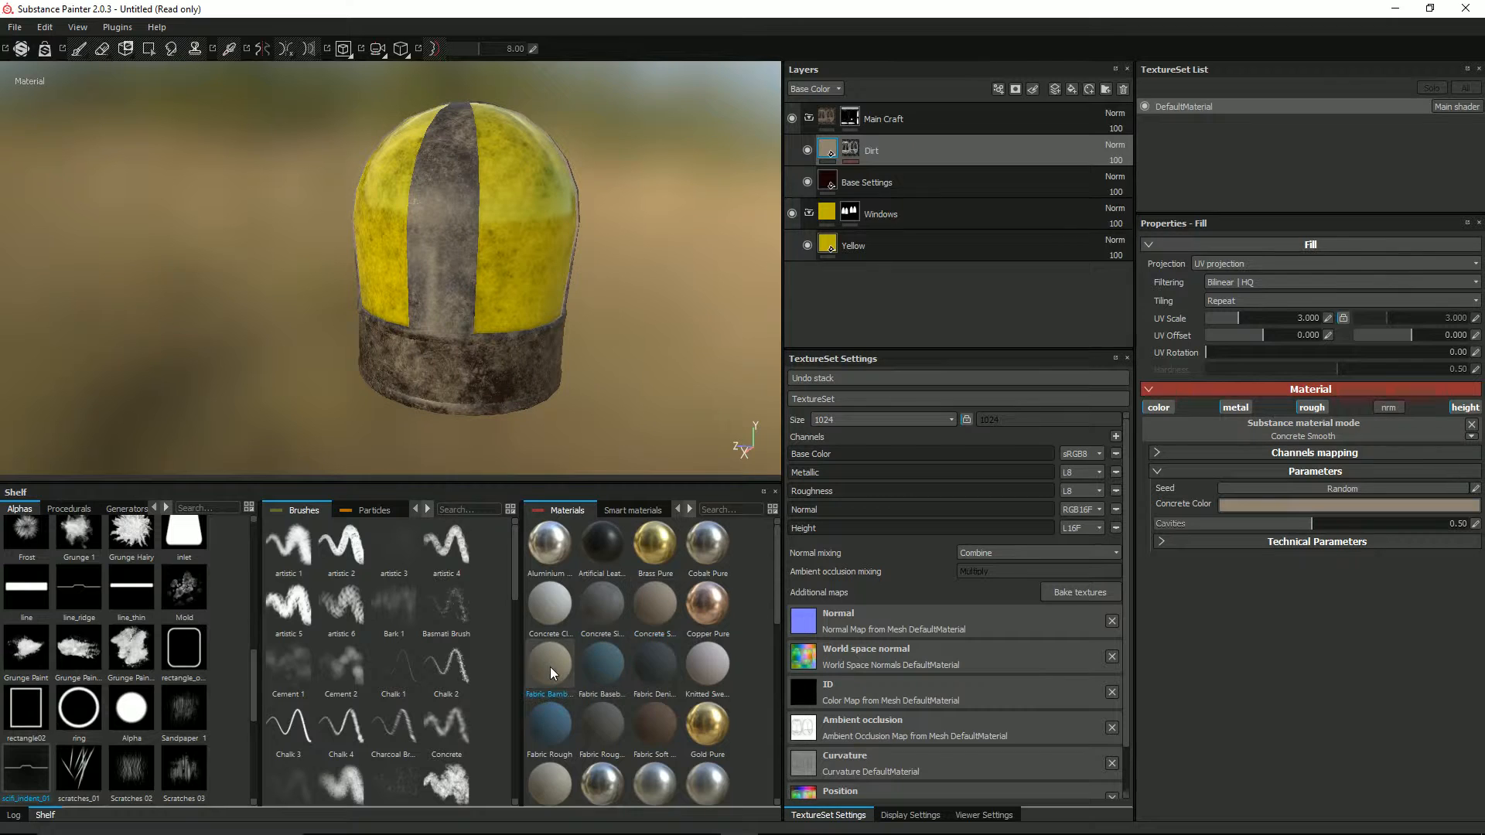
left_click(605, 666)
left_click(550, 728)
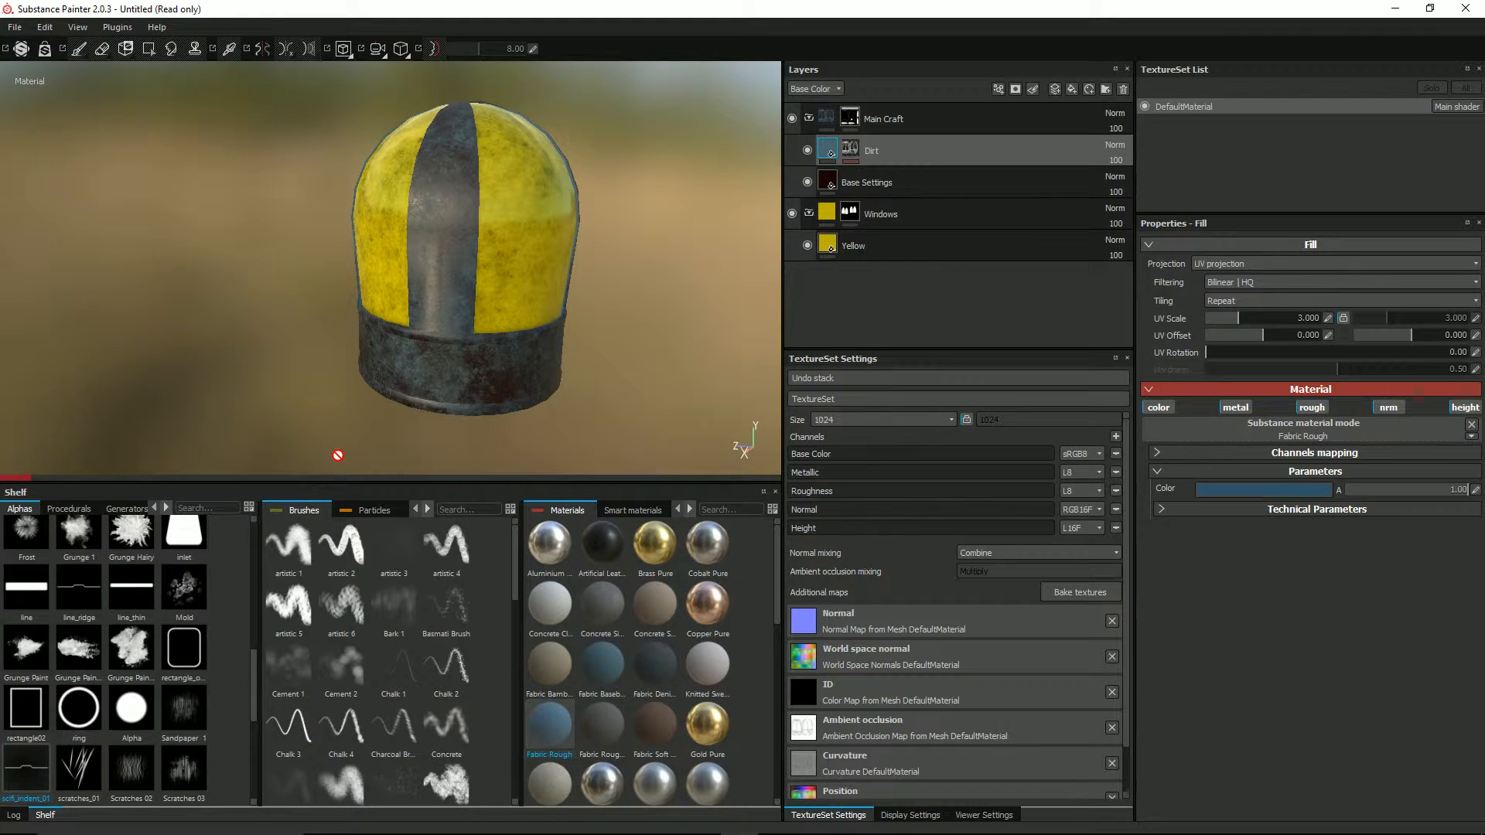
Try the Lizard scales material on the Dirt layer, and replace it with Nickel Pure
left_click_drag(337, 455, 479, 372, "alt")
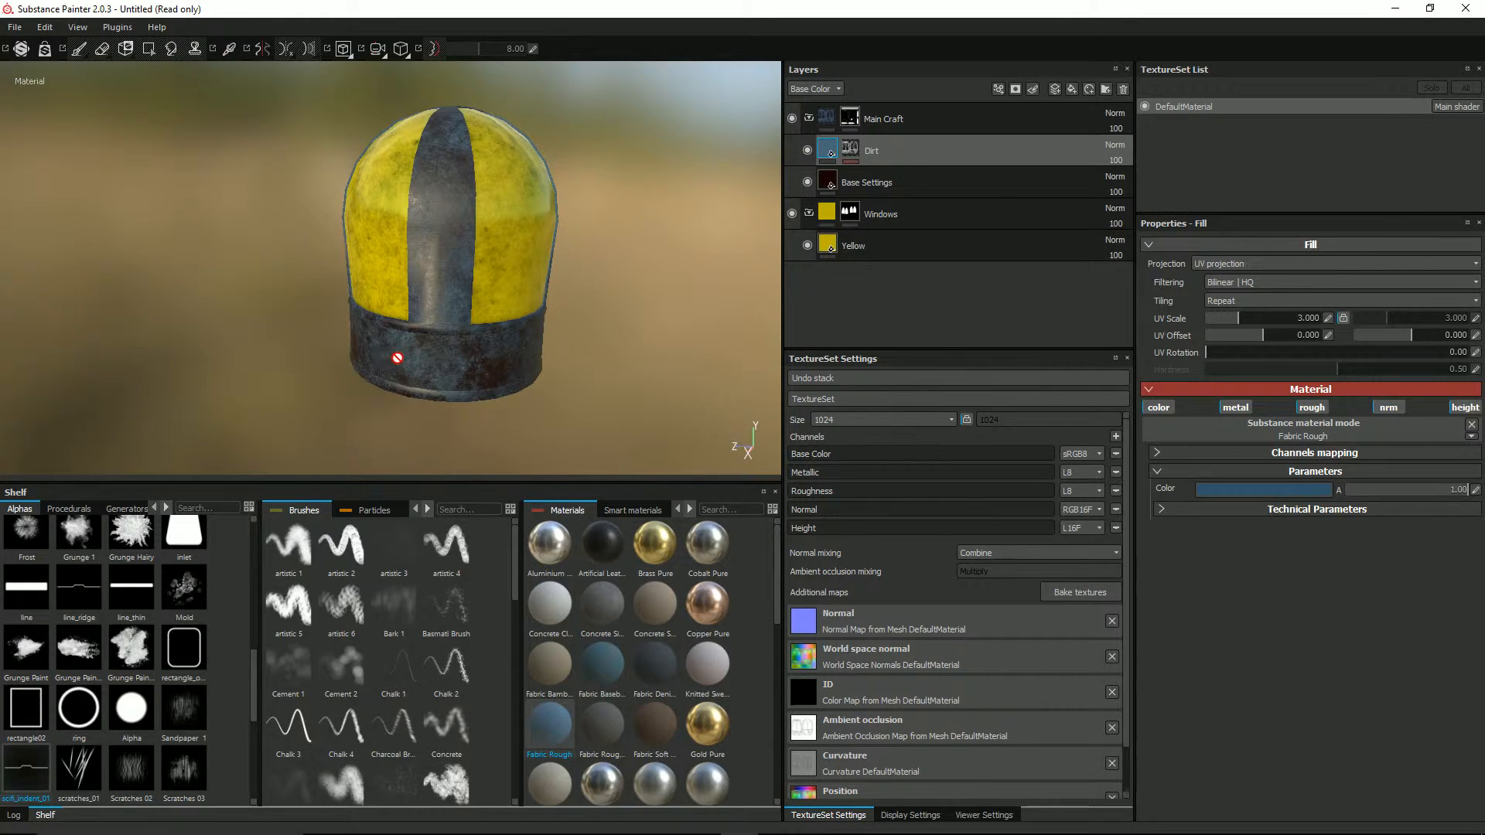
scroll(397, 357, "up", 6)
scroll(396, 357, "down", 3)
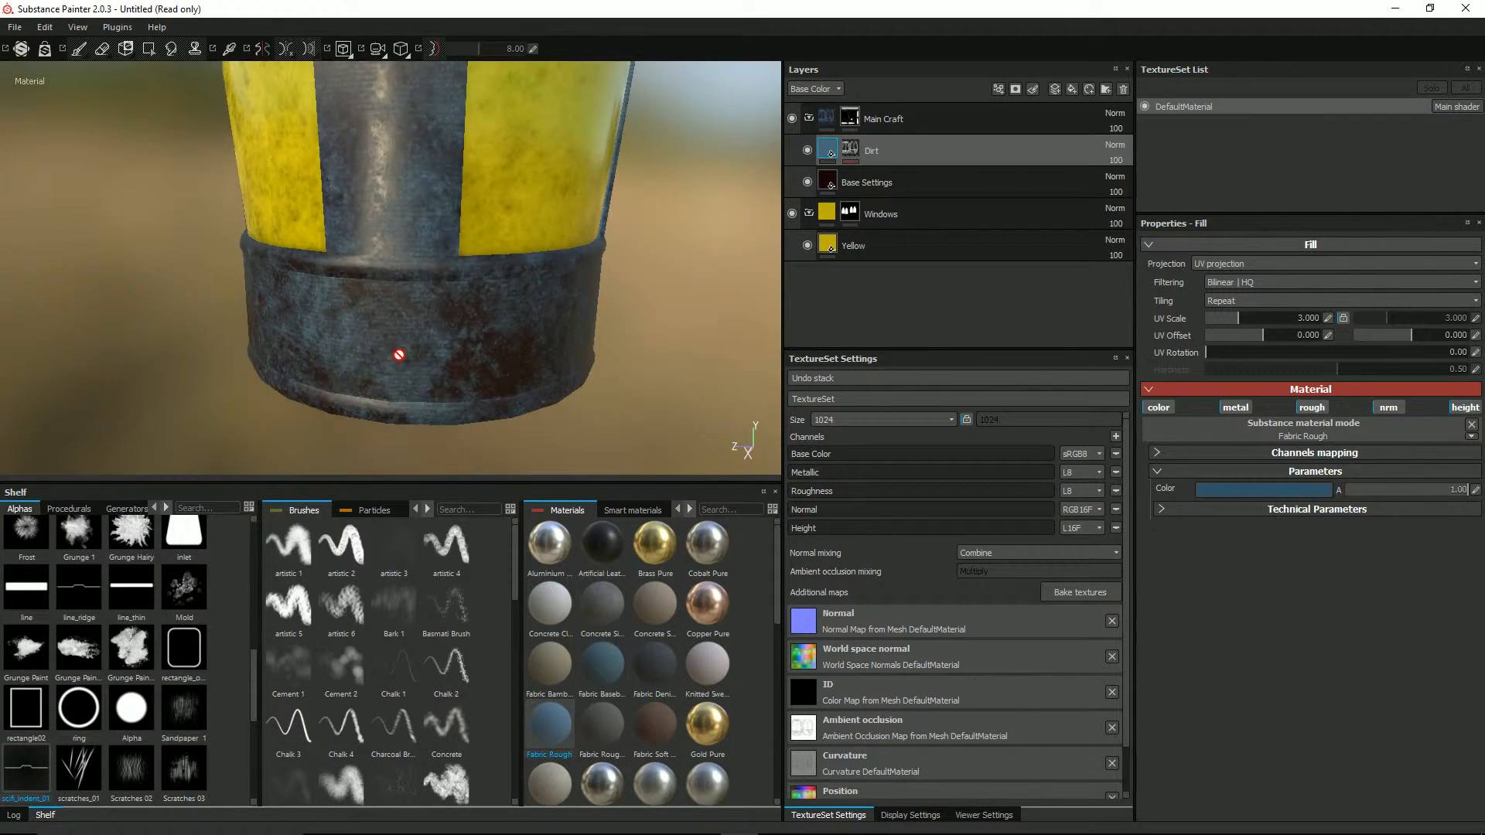
scroll(401, 338, "down", 3)
middle_click_drag(513, 245, 490, 312, "alt")
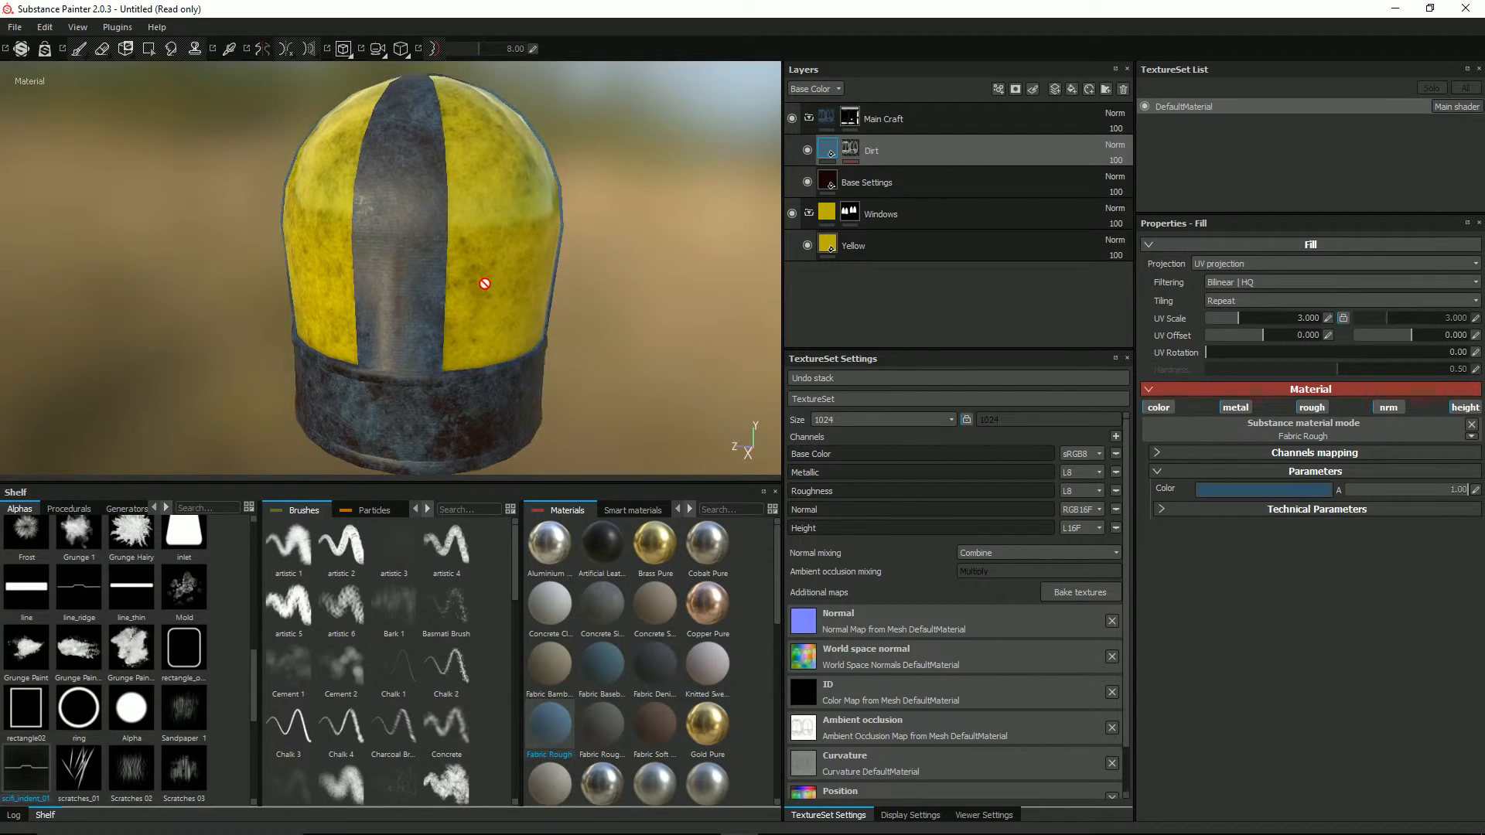
left_click_drag(484, 284, 479, 303, "alt")
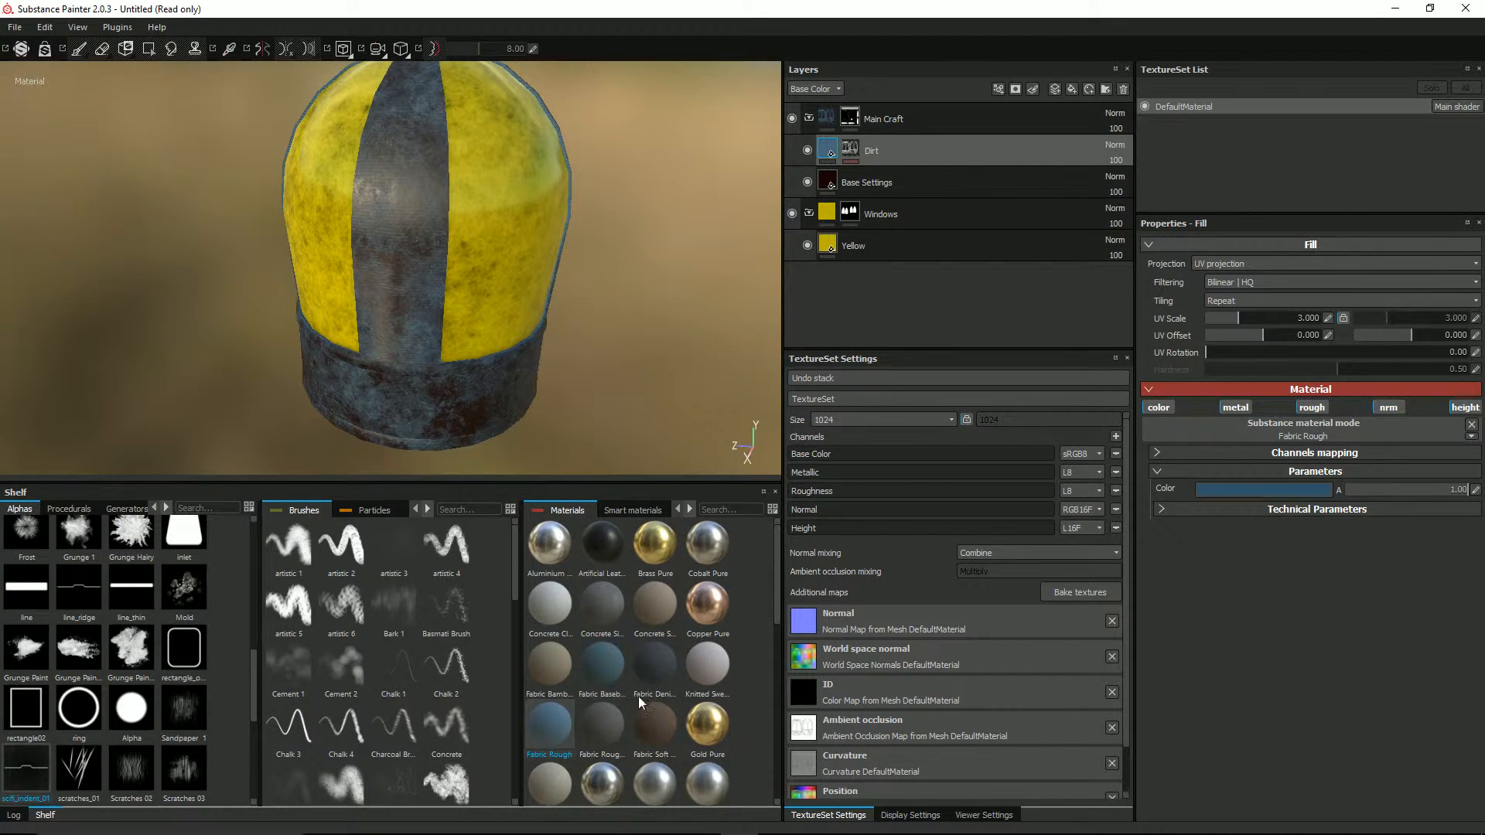
scroll(646, 670, "down", 5)
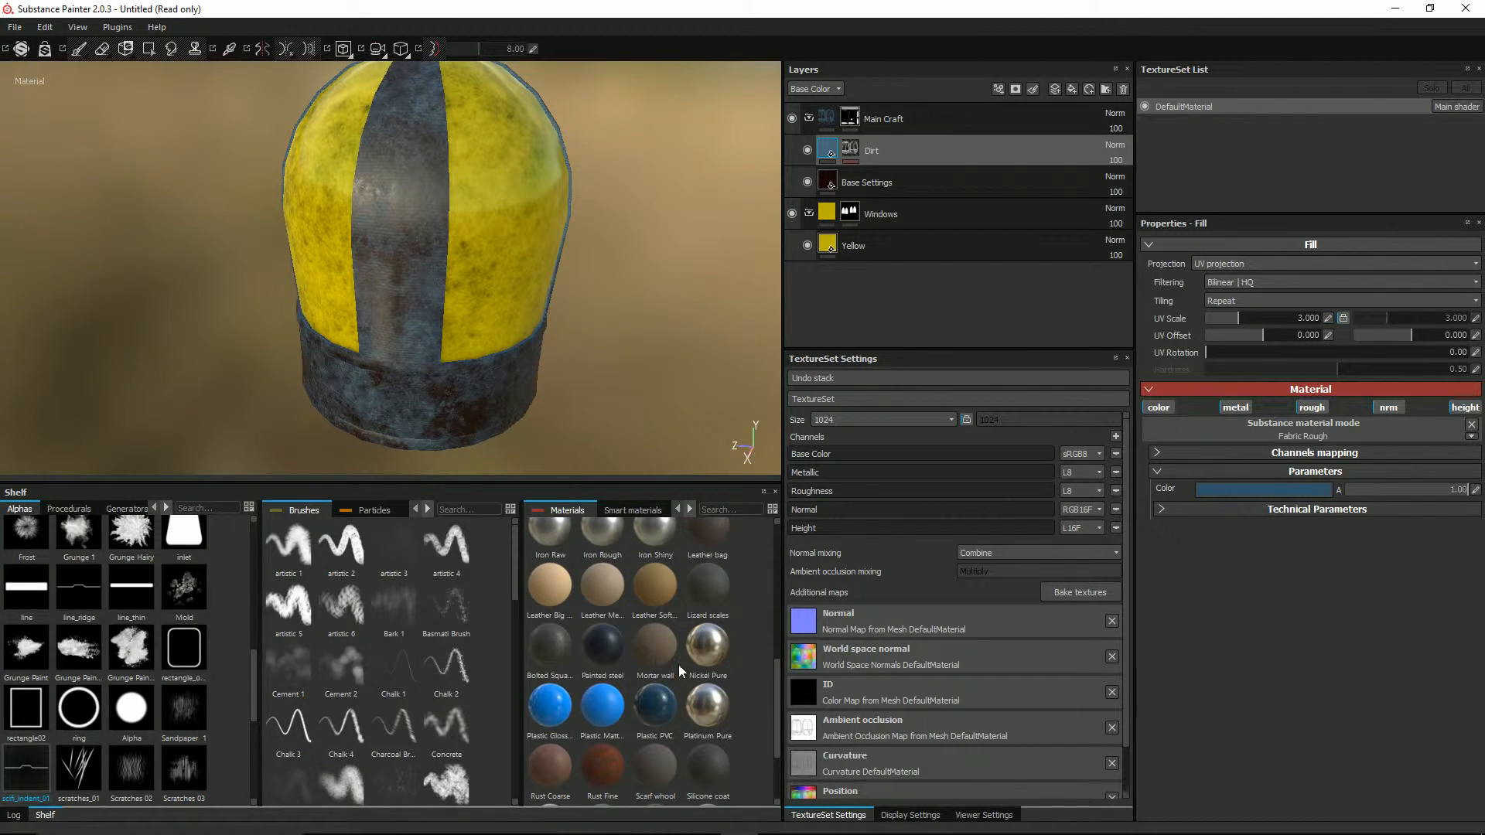
left_click(718, 587)
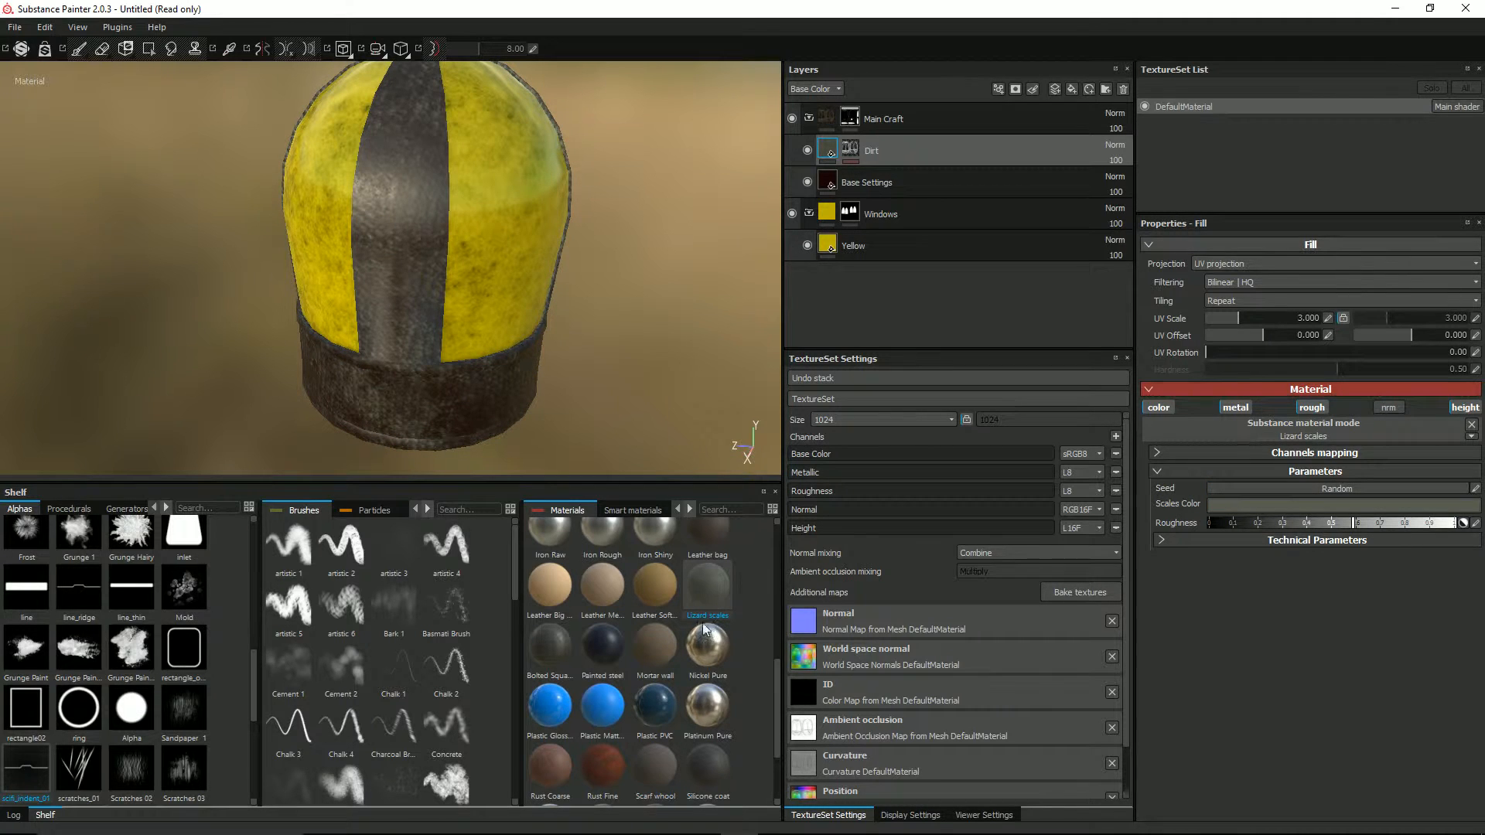
left_click(705, 650)
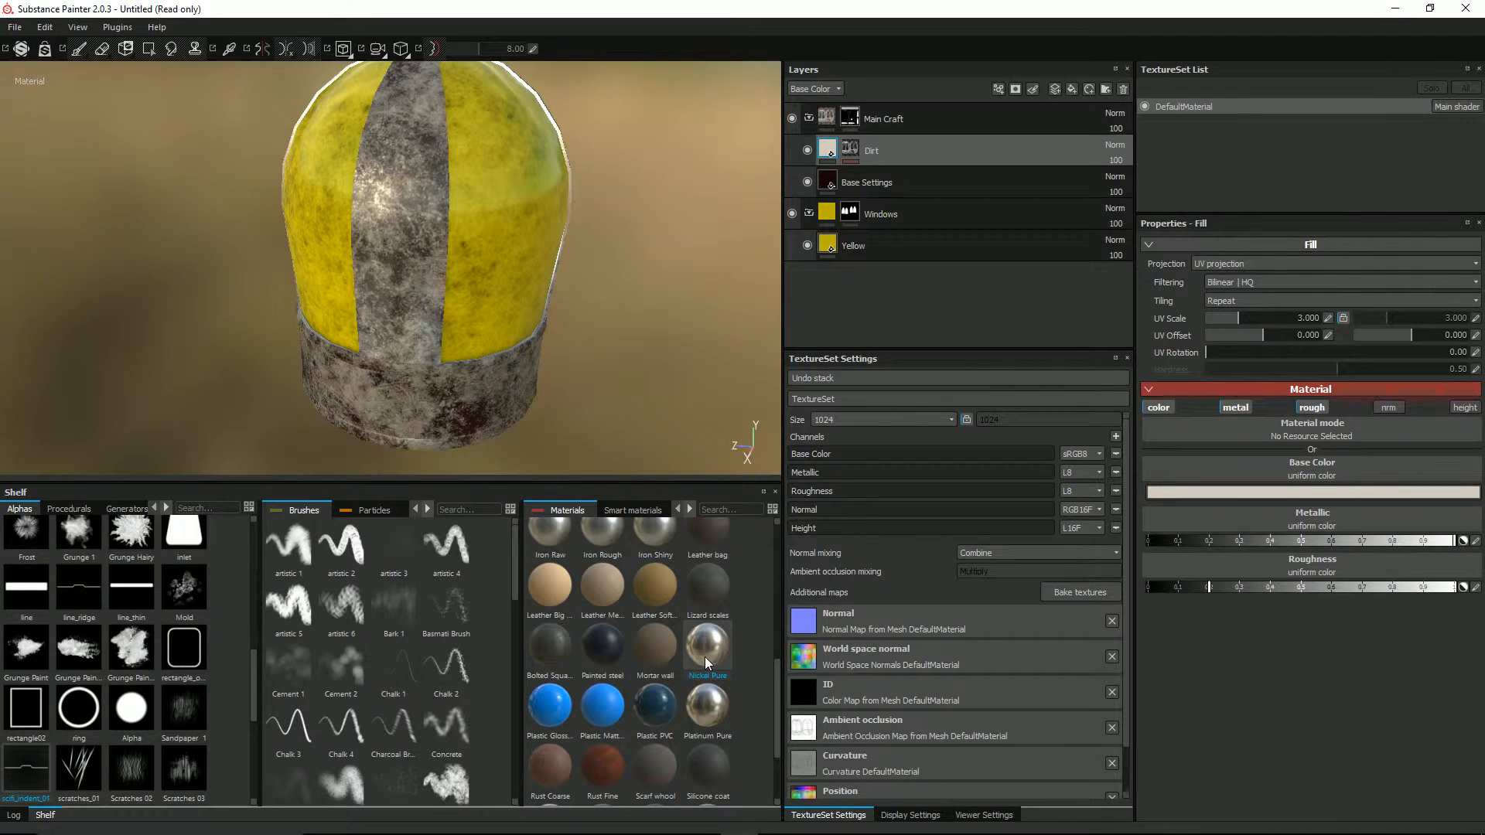
Set the Dirt layer's fill projection to Tri-planar projection
mouse_move(424, 385)
left_mouse_down("alt")
mouse_move(442, 385)
mouse_move(454, 309)
mouse_move(433, 332)
mouse_move(235, 285)
mouse_move(355, 341)
mouse_move(480, 325)
left_mouse_up("alt")
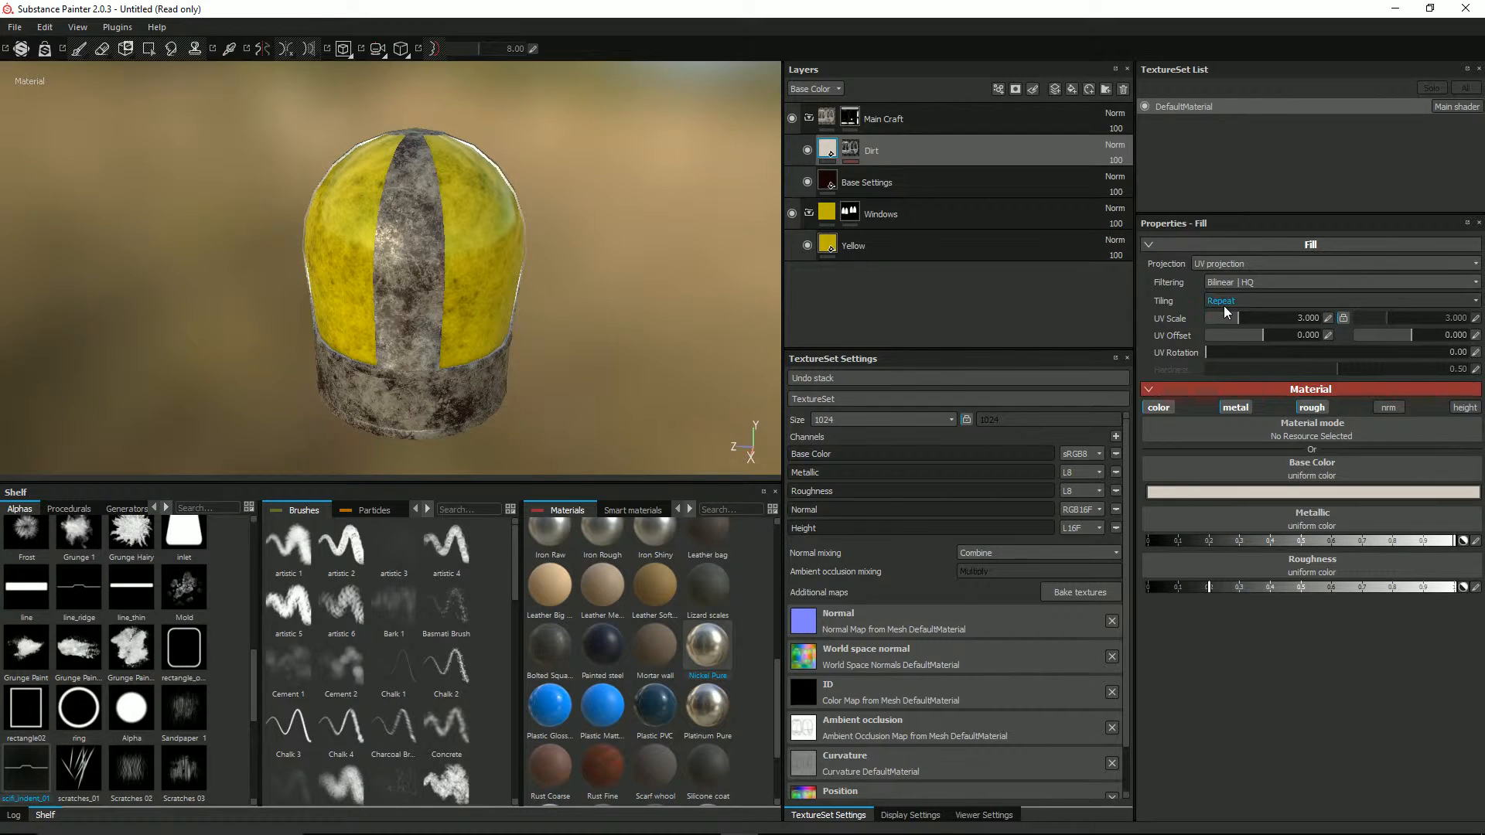
left_click(1211, 264)
left_click(1215, 284)
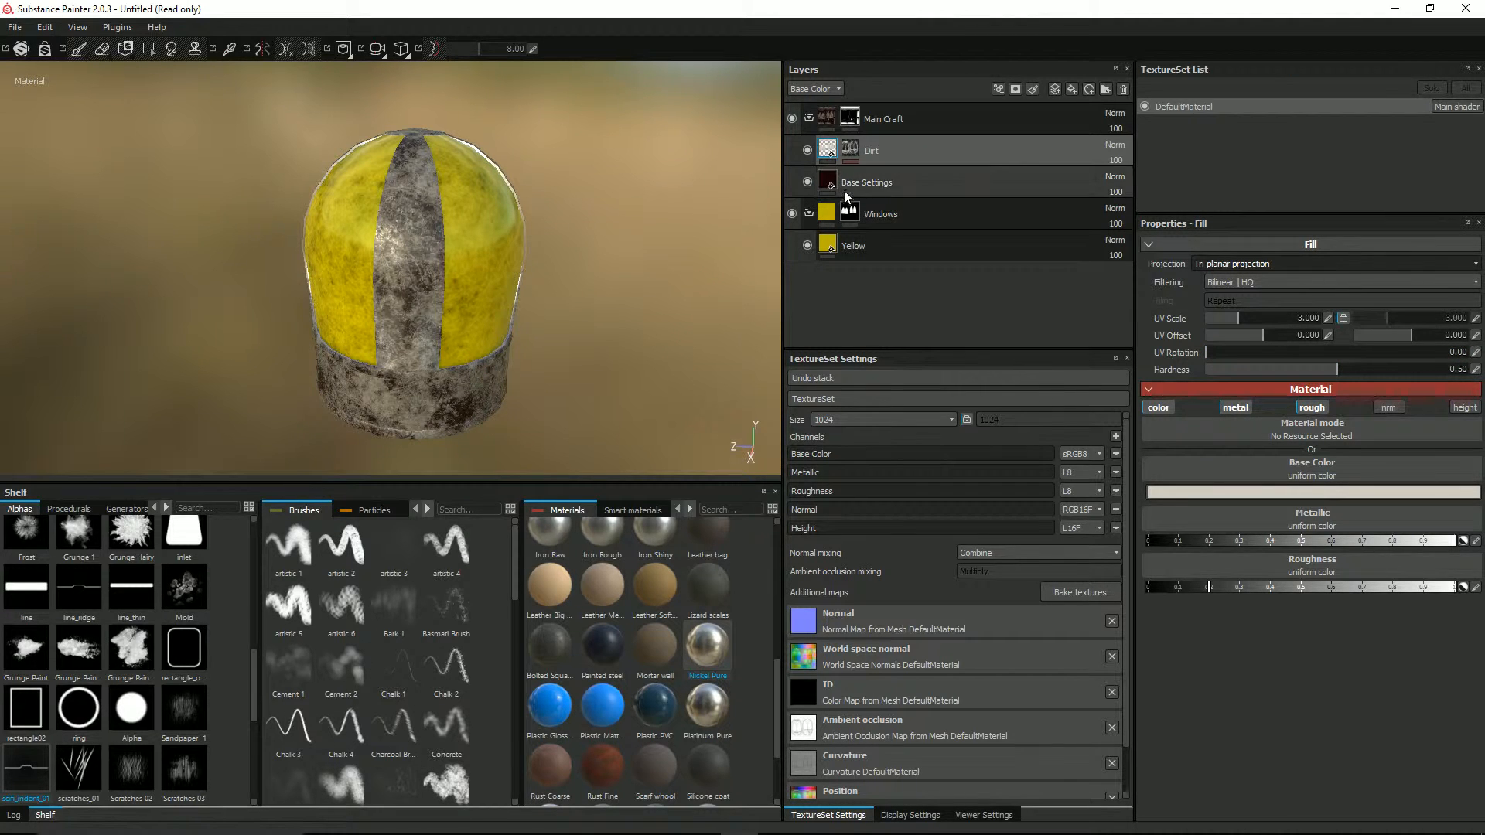
Adjust the Dirt mask's MG Dirt generator: Dirt Level 0.72, Use Triplanar on, Triplanar Blending Contrast 0.51, Grunge Amount 0.25 and Grunge Scale 2
left_click(855, 146)
left_click(896, 177)
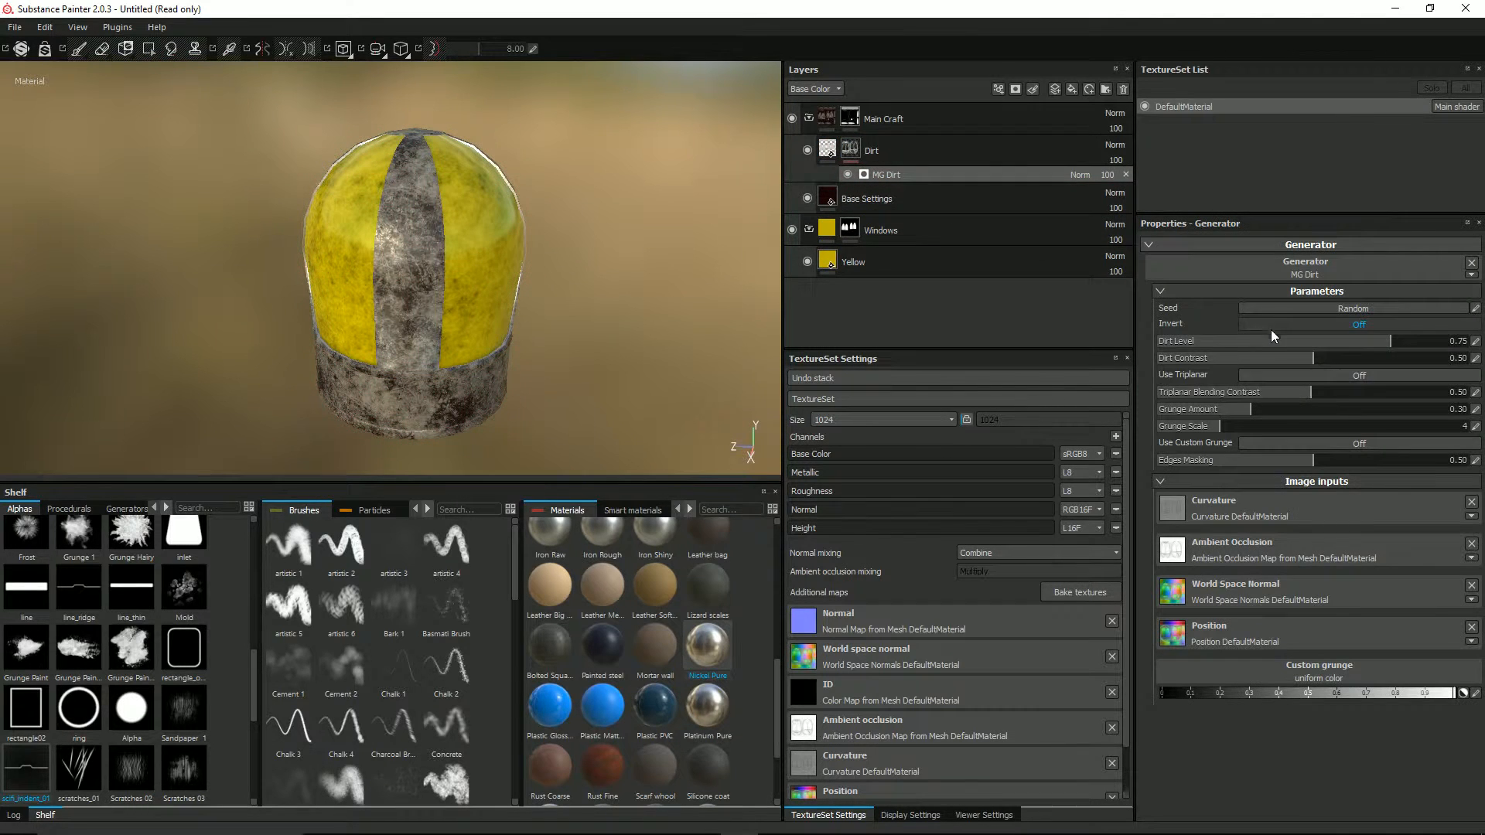
left_click_drag(1387, 346, 1373, 346)
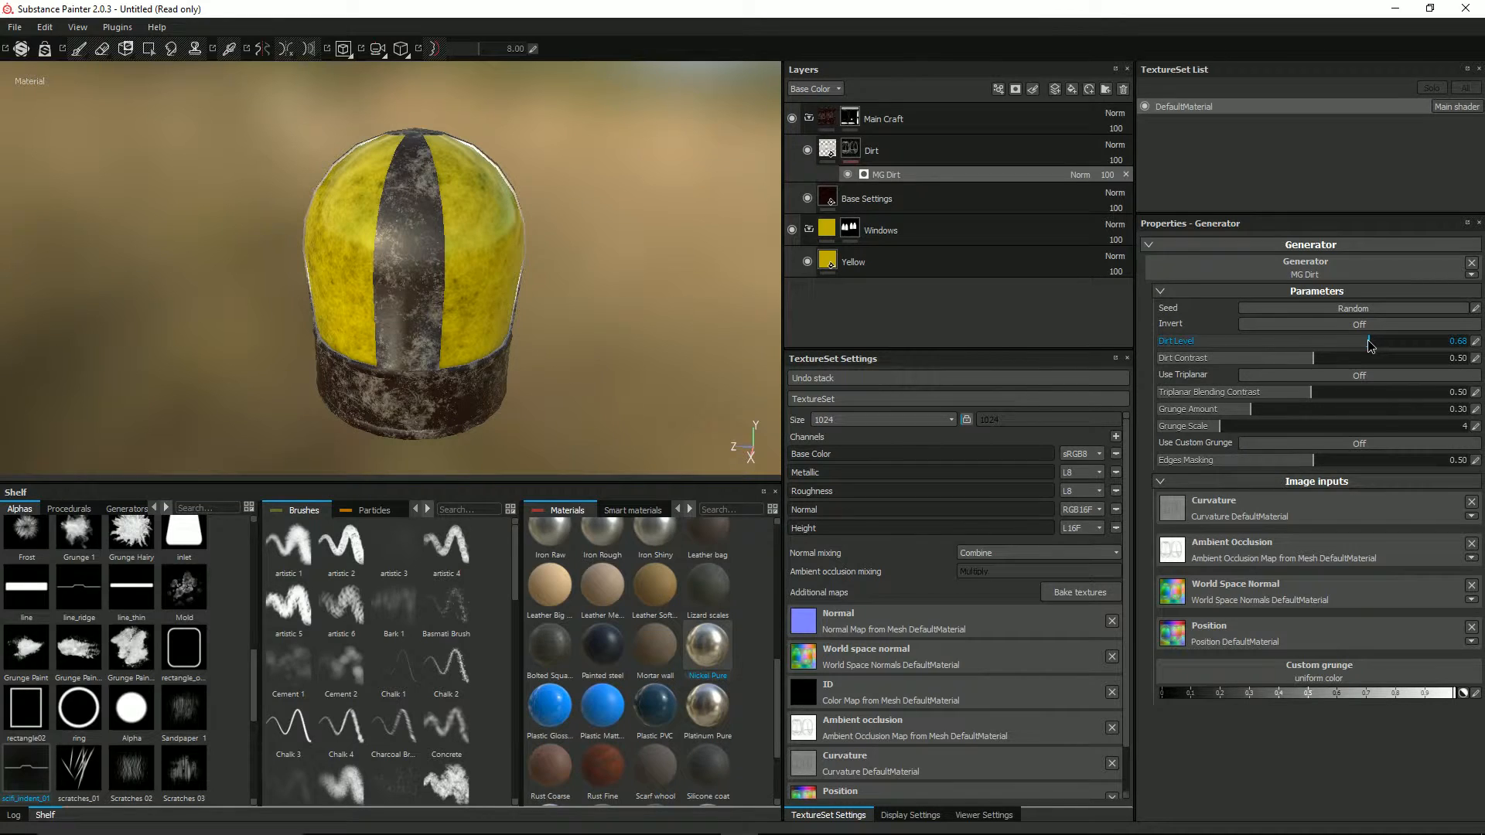
left_click_drag(1368, 346, 1383, 343)
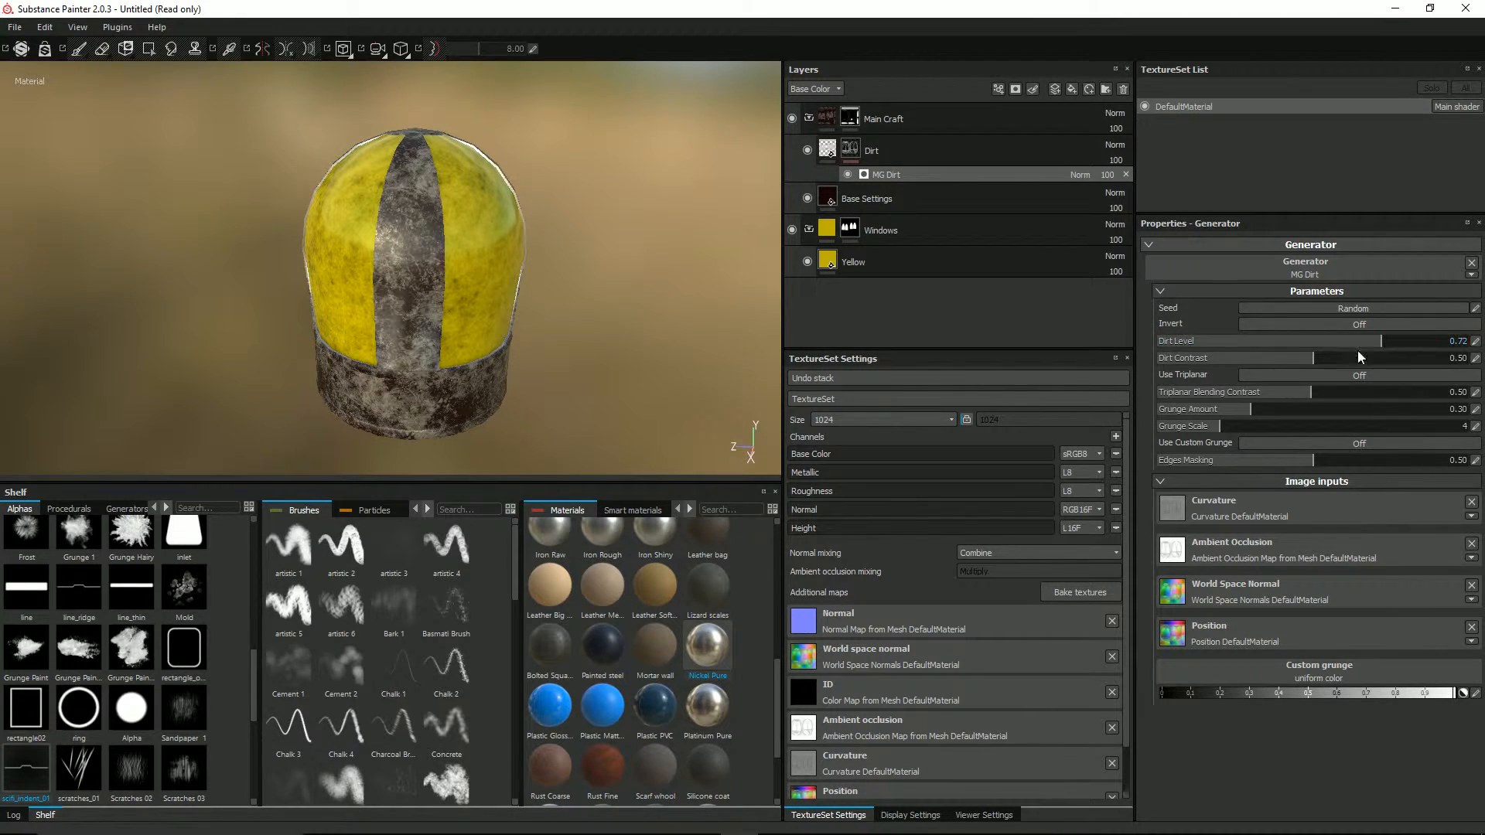
left_click(1330, 374)
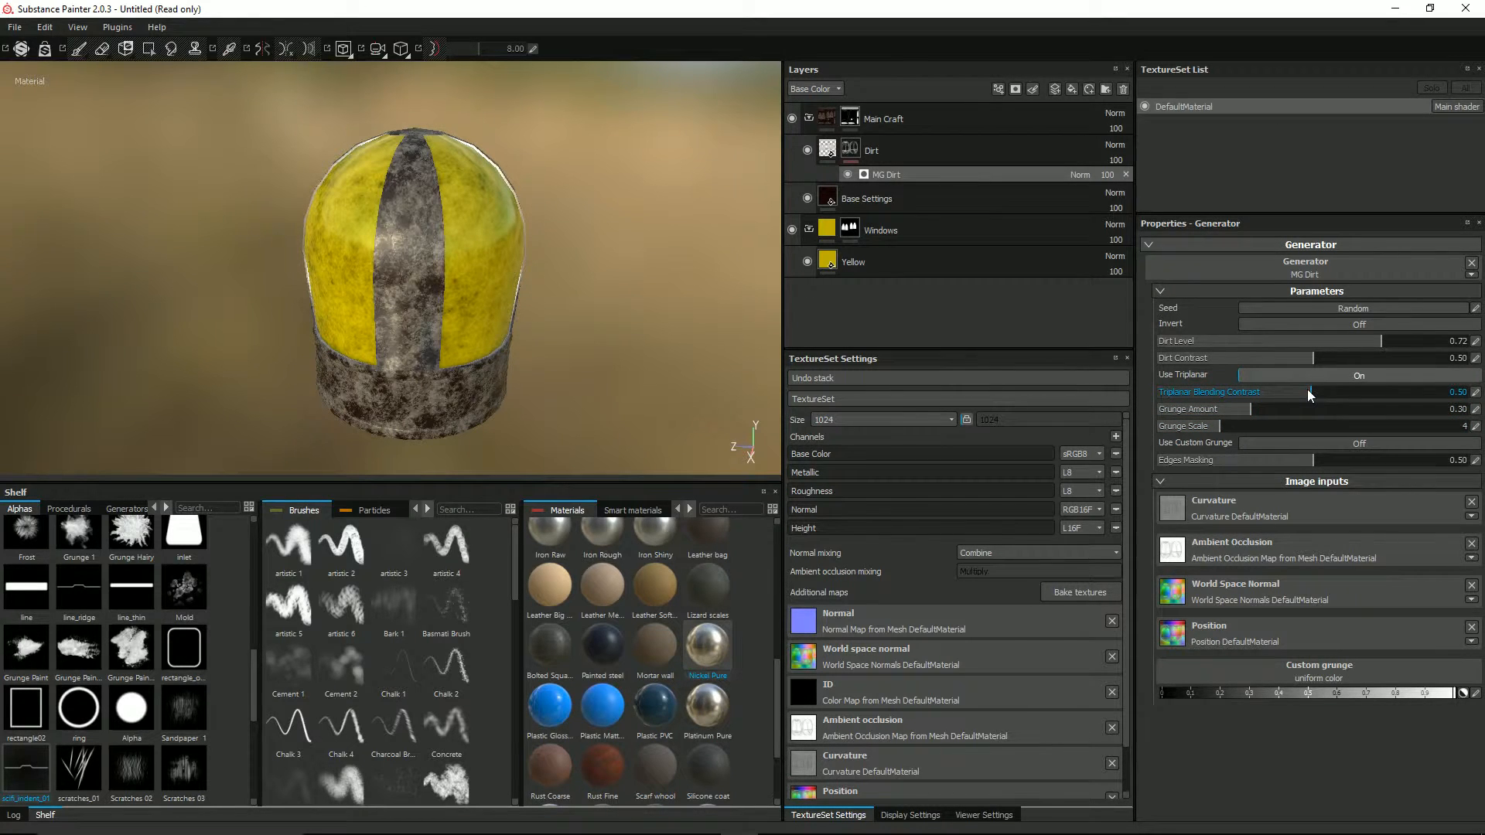
left_click_drag(1324, 384, 1242, 407)
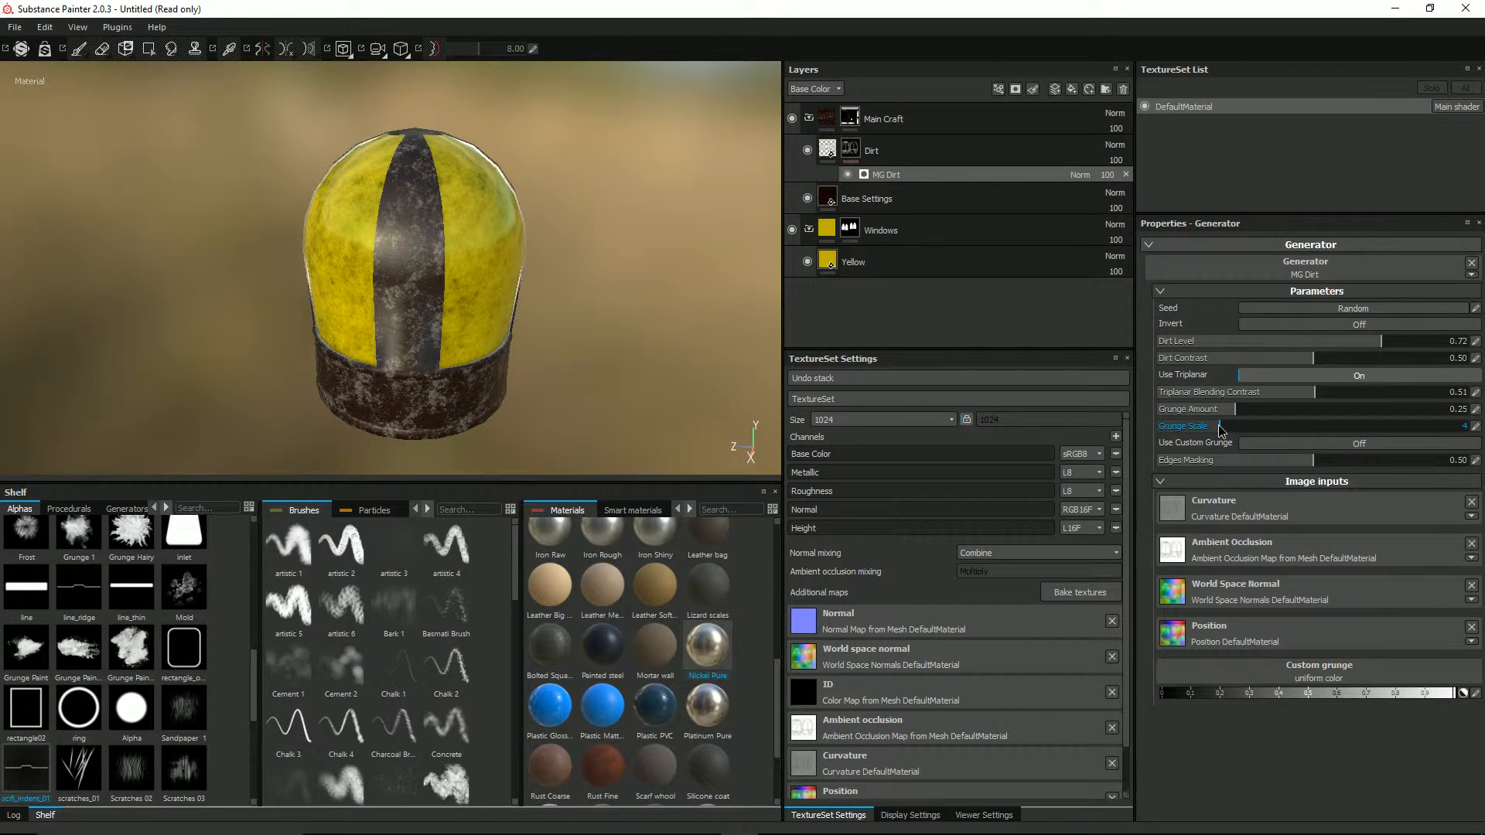
left_click_drag(1218, 426, 1211, 427)
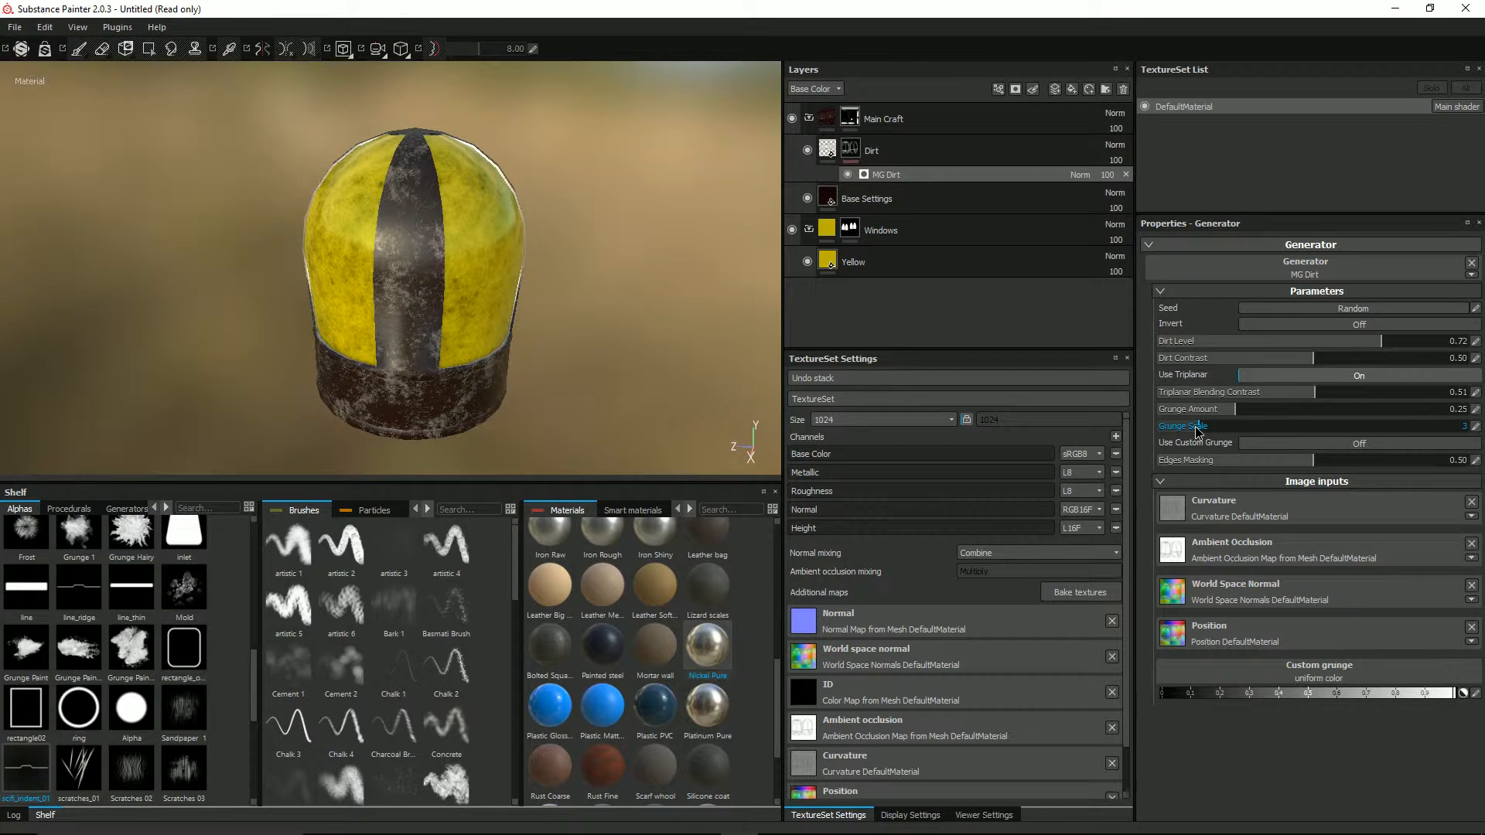
left_click_drag(1197, 430, 1188, 432)
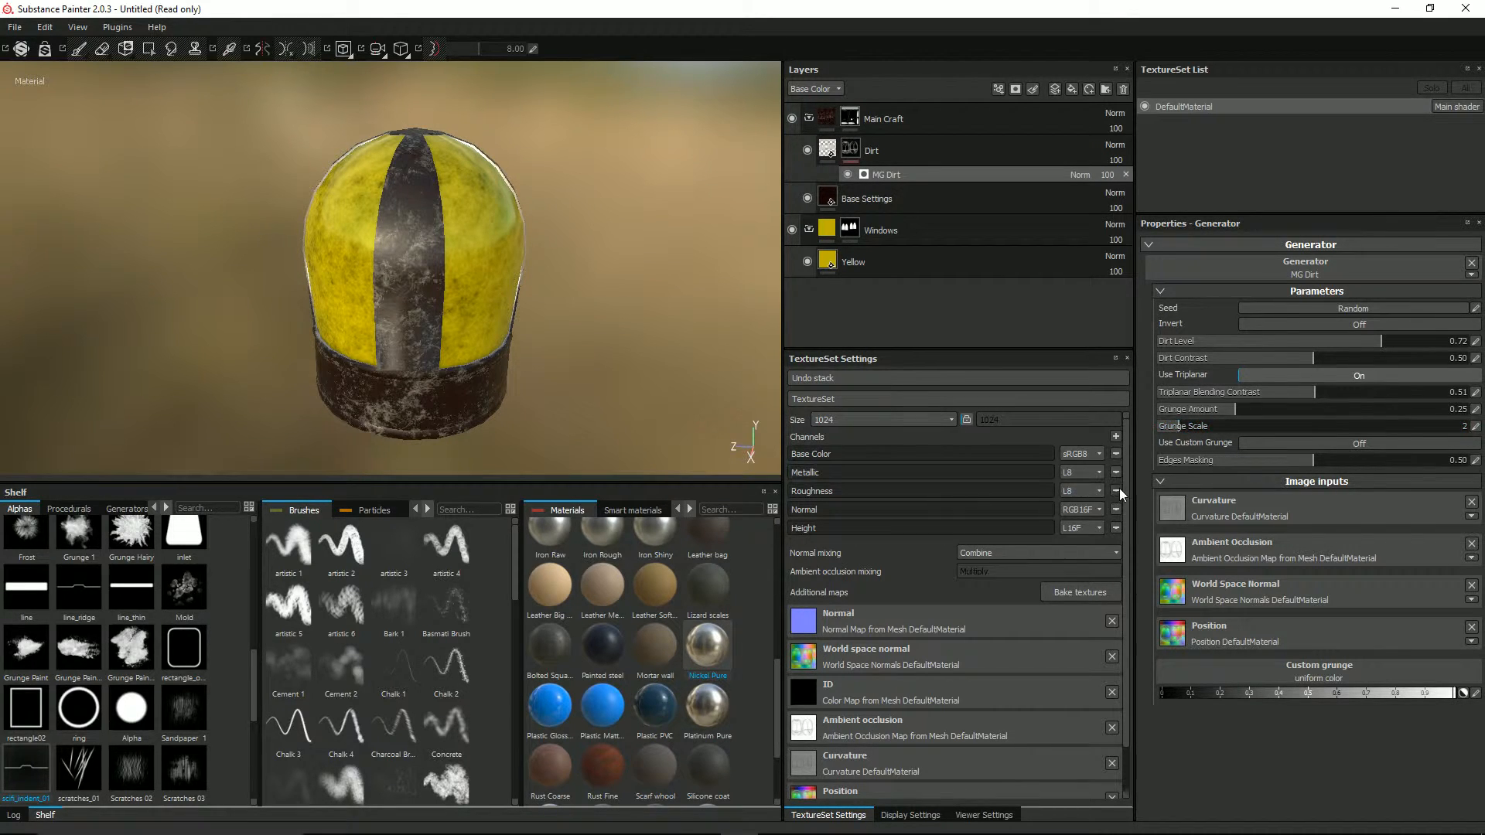
Set the Dirt layer's base color blending to Linear dodge (Add) with an opacity of 30
left_click(828, 154)
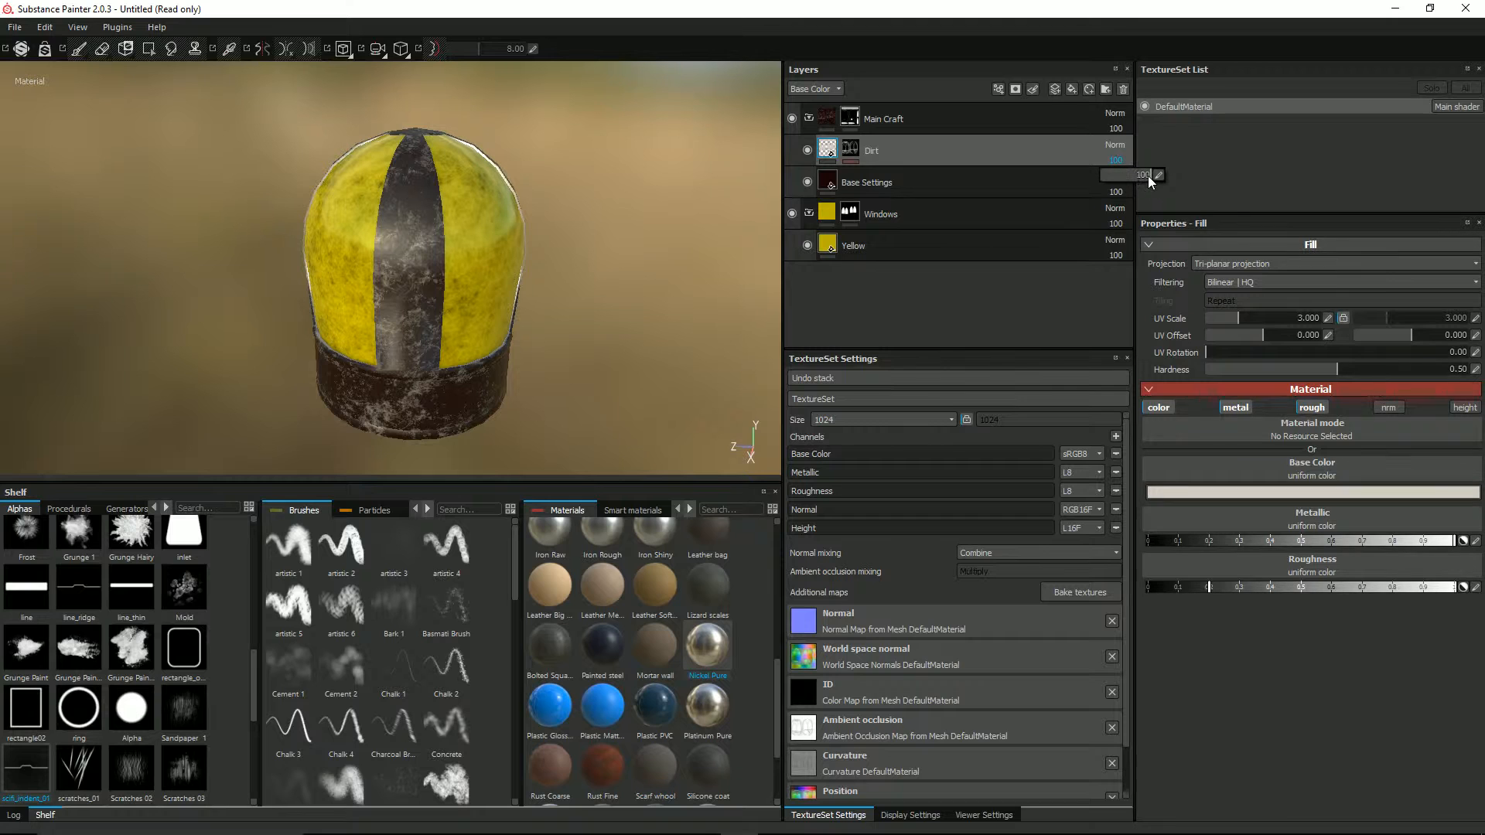
left_click(1114, 145)
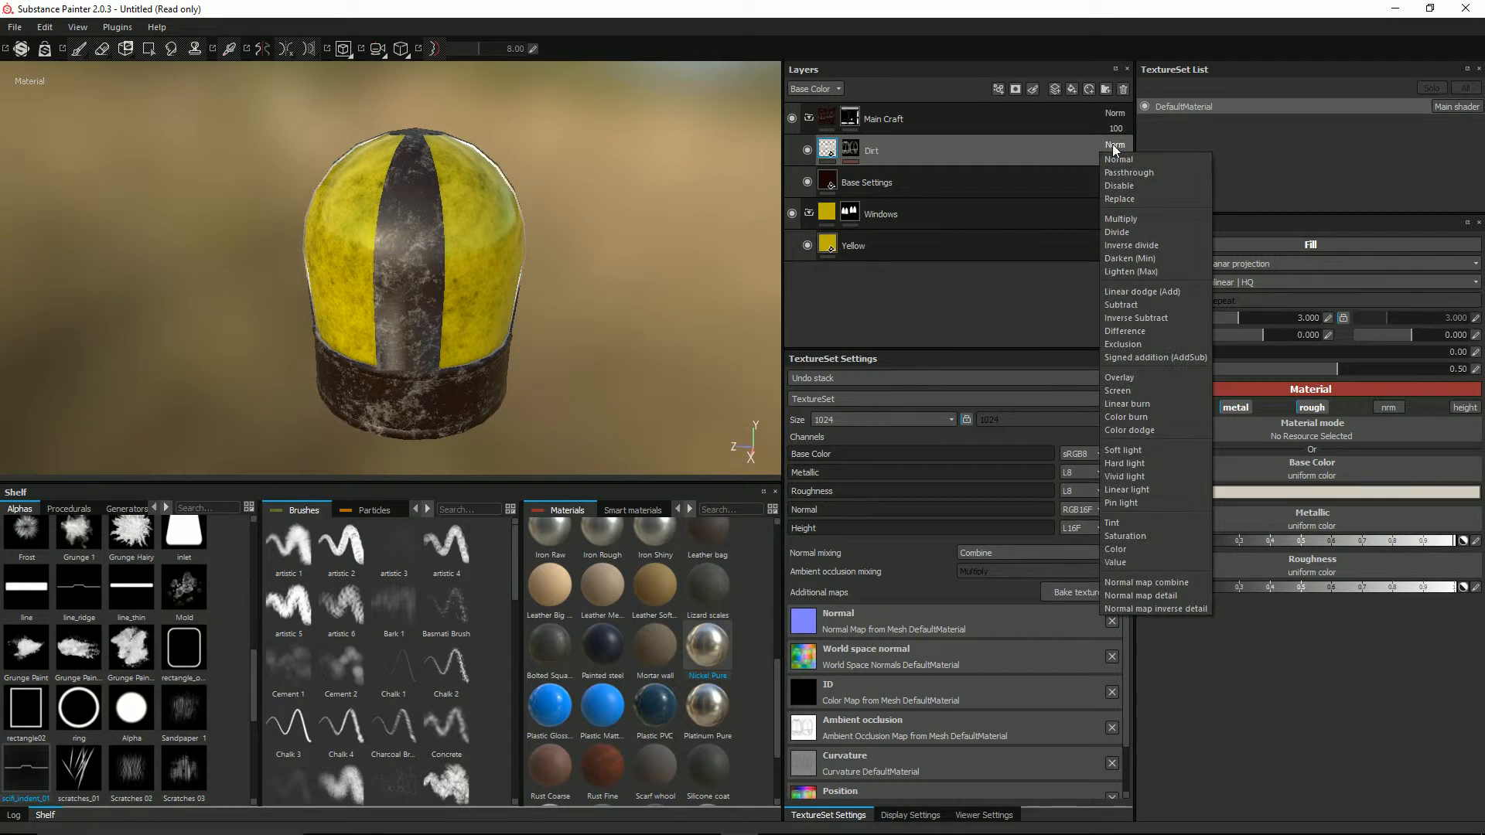
left_click(1137, 292)
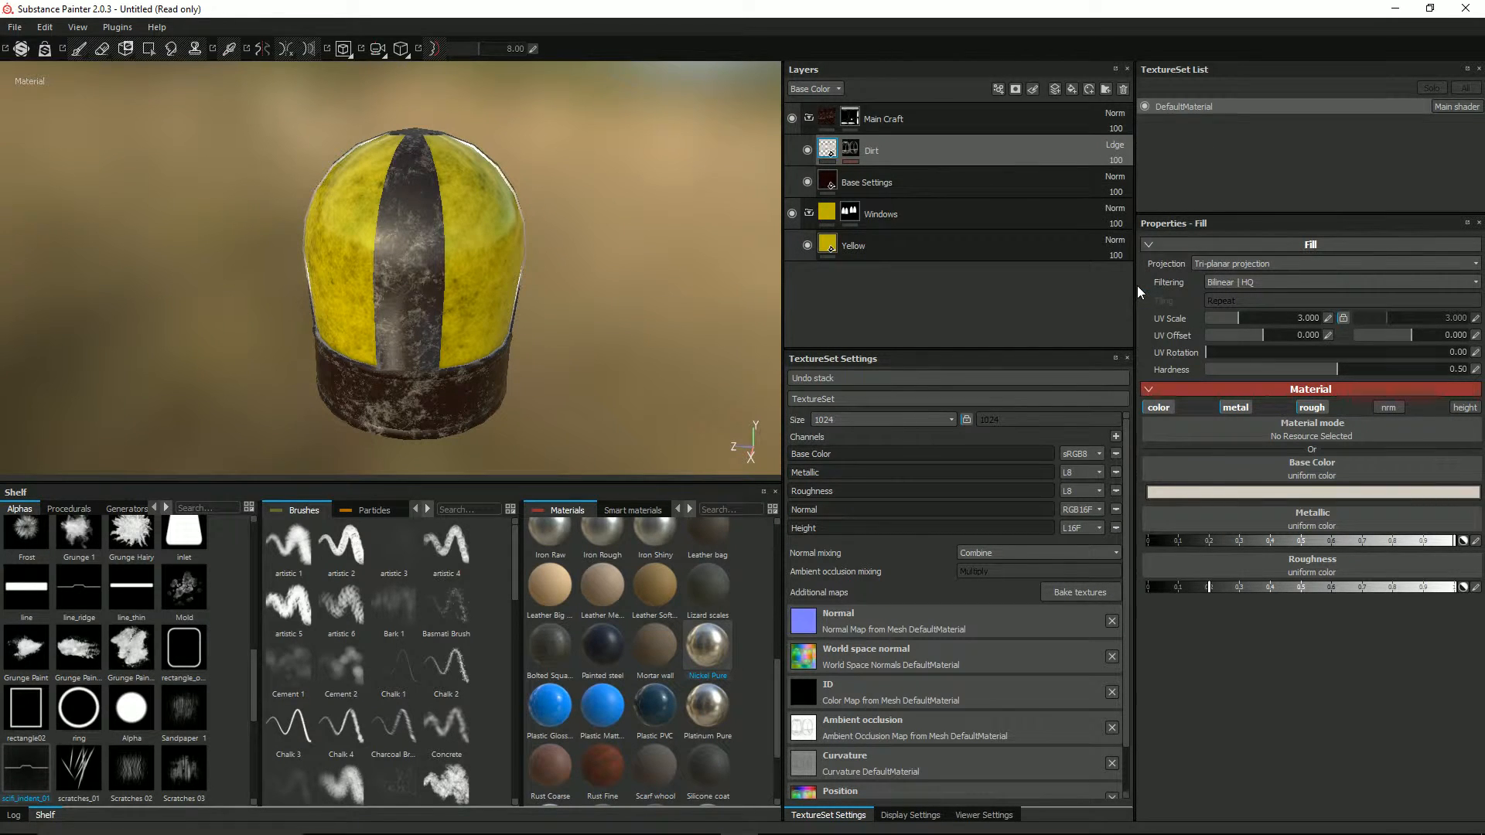
left_click(1116, 160)
left_click_drag(1151, 175, 1116, 177)
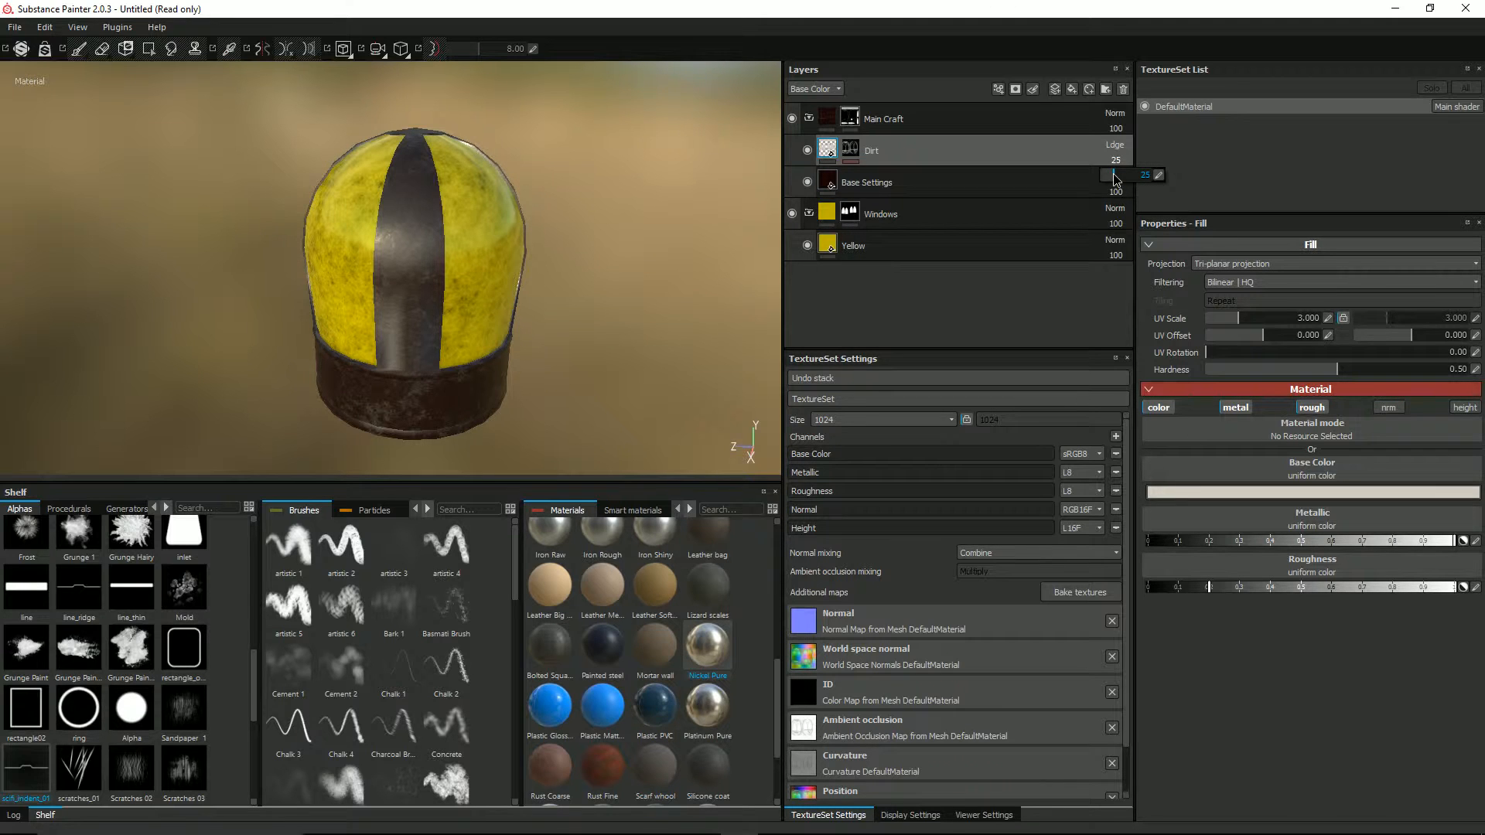
left_click_drag(1123, 178, 1116, 178)
Show the 3D and UV views side by side, and add a paint layer above Dirt named Side buttons
left_click_drag(443, 266, 371, 329, "alt")
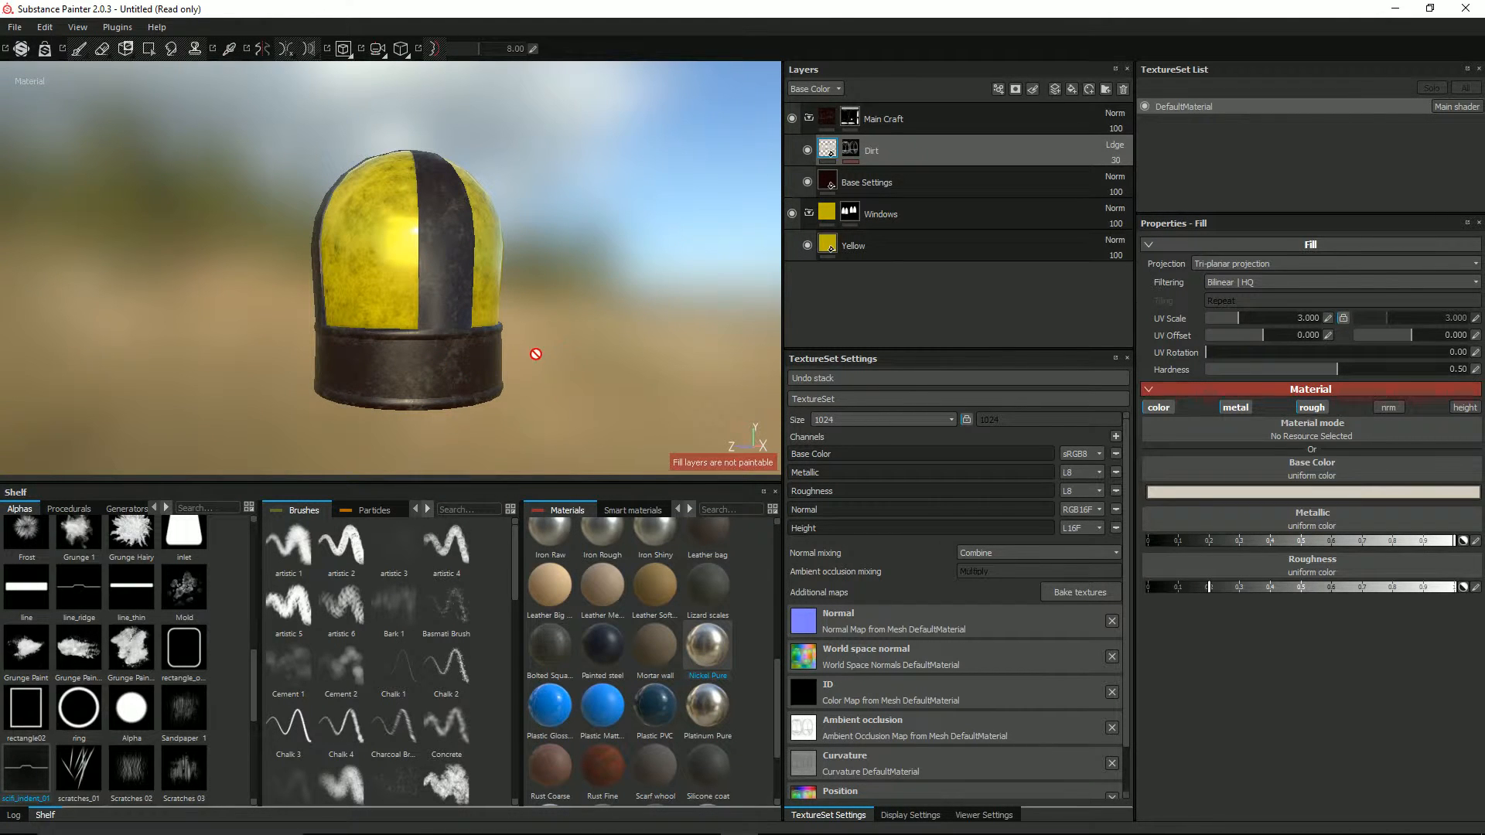
left_click_drag(619, 343, 479, 353, "alt")
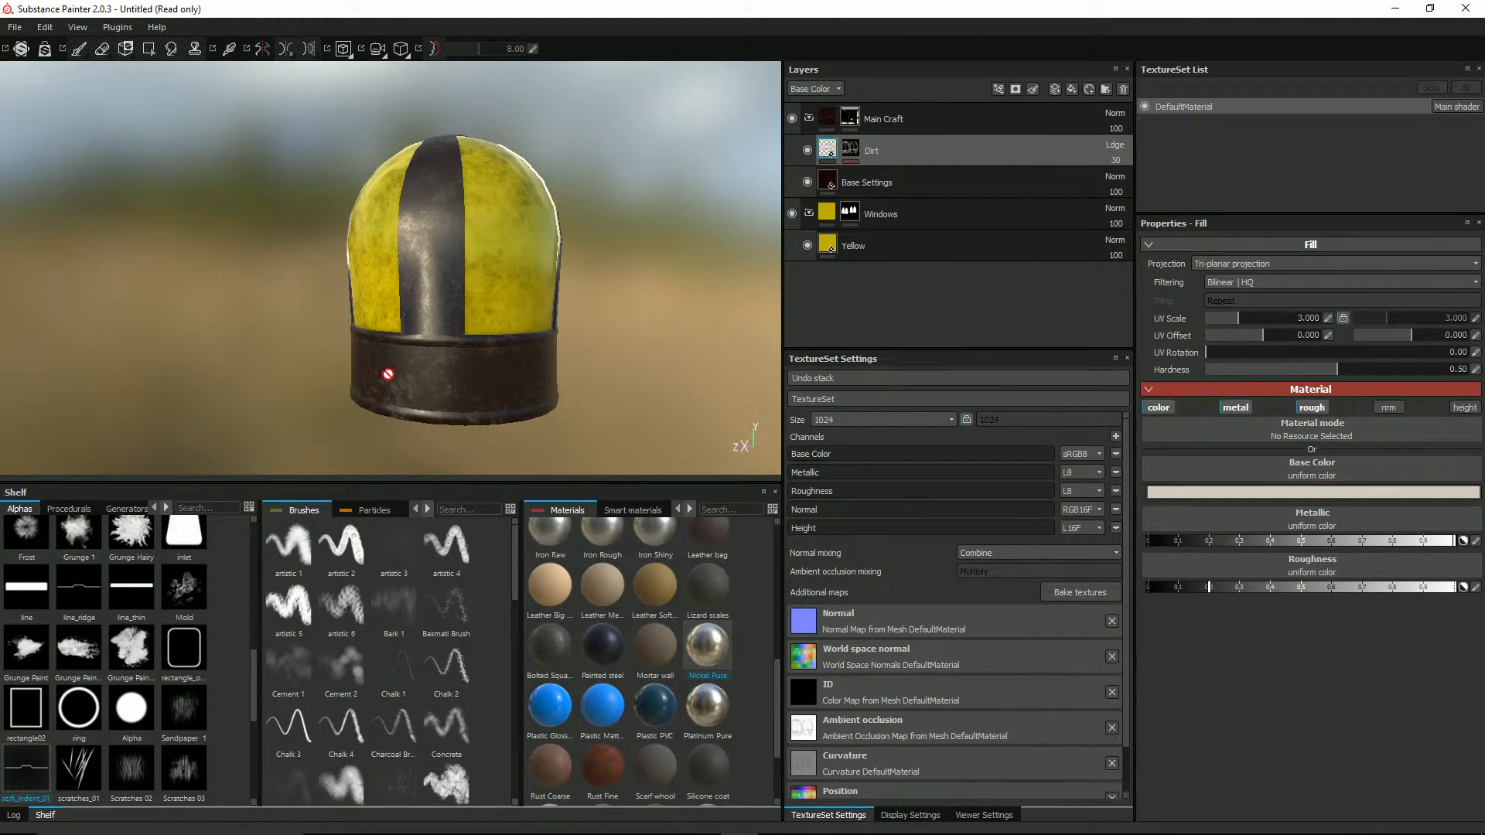
scroll(639, 364, "up", 3)
left_click_drag(640, 365, 504, 276, "alt")
scroll(396, 369, "down", 3)
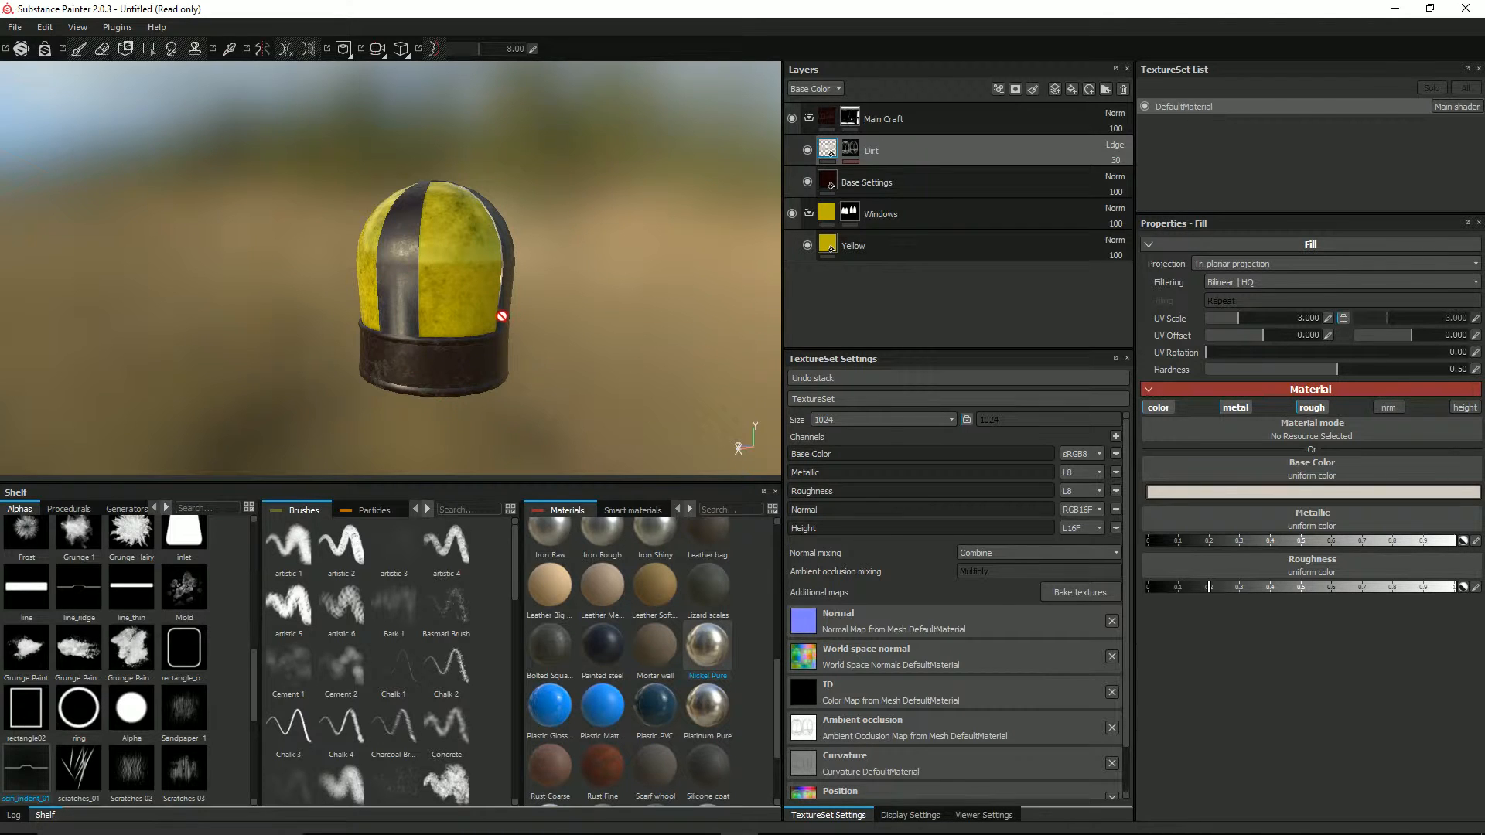
key("F1")
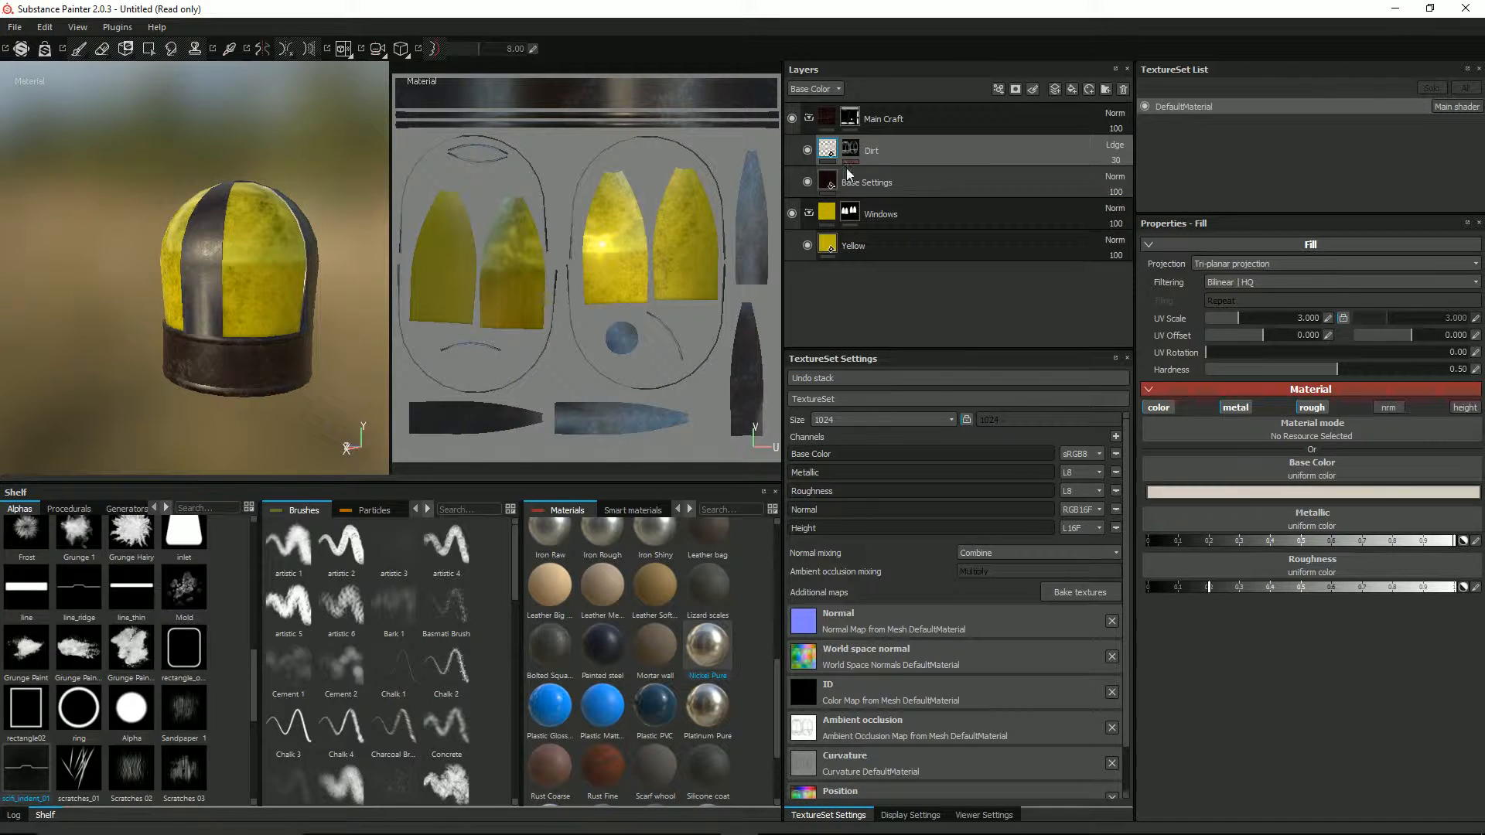
left_click(1055, 90)
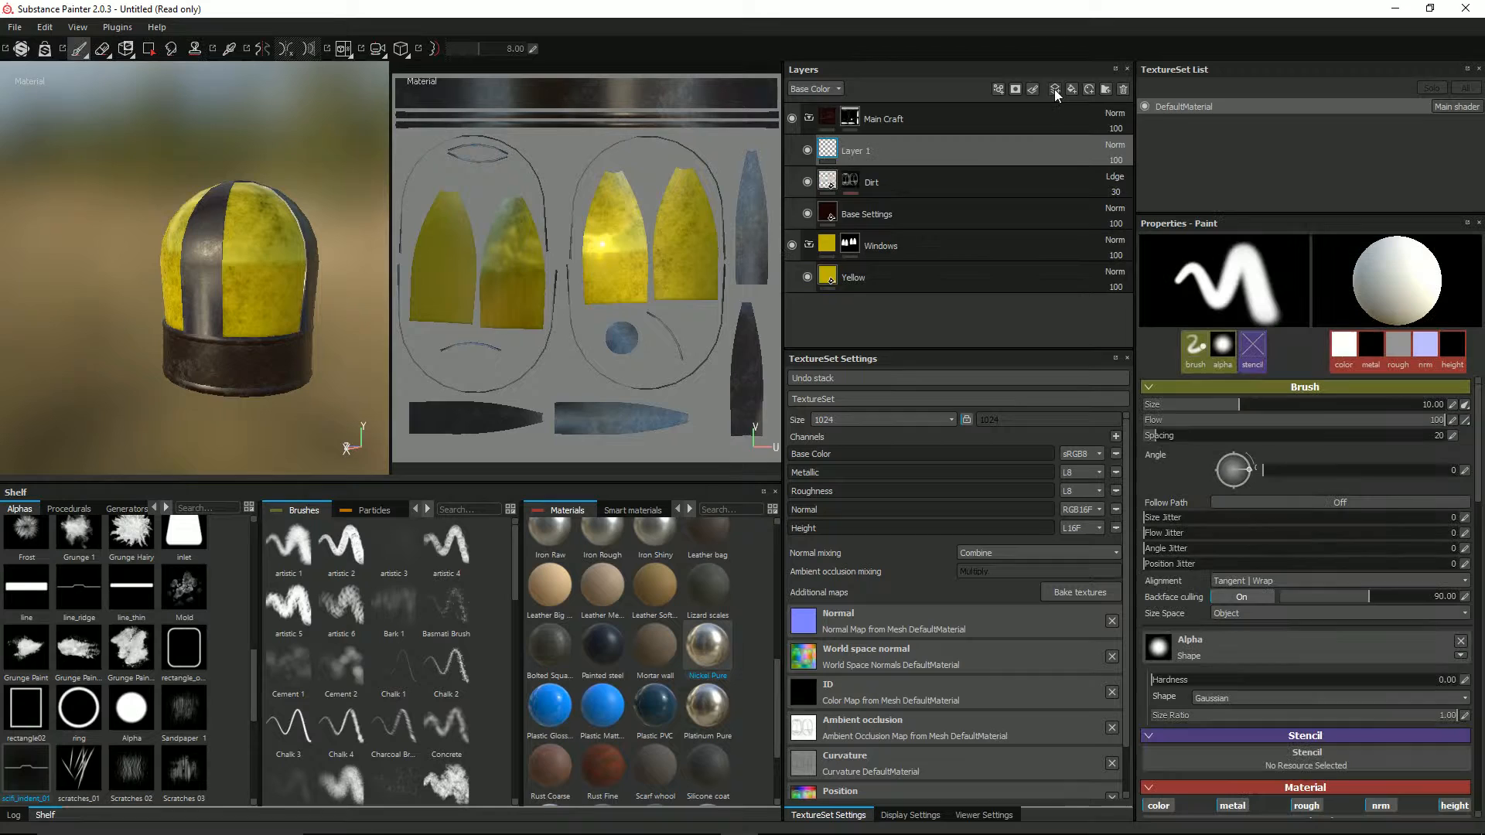
double_click(855, 153)
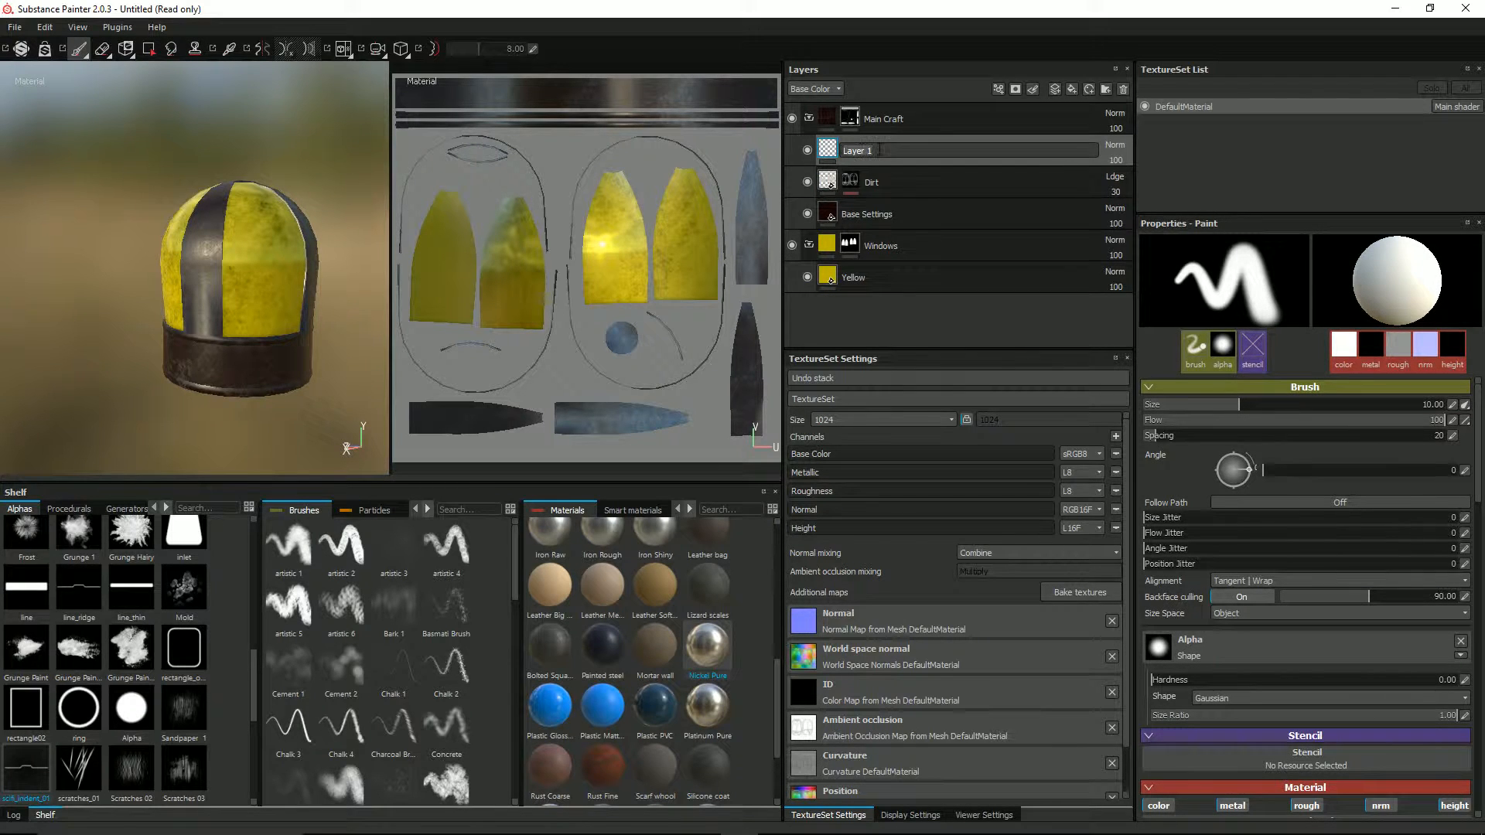
type("Side buttons")
key("Return")
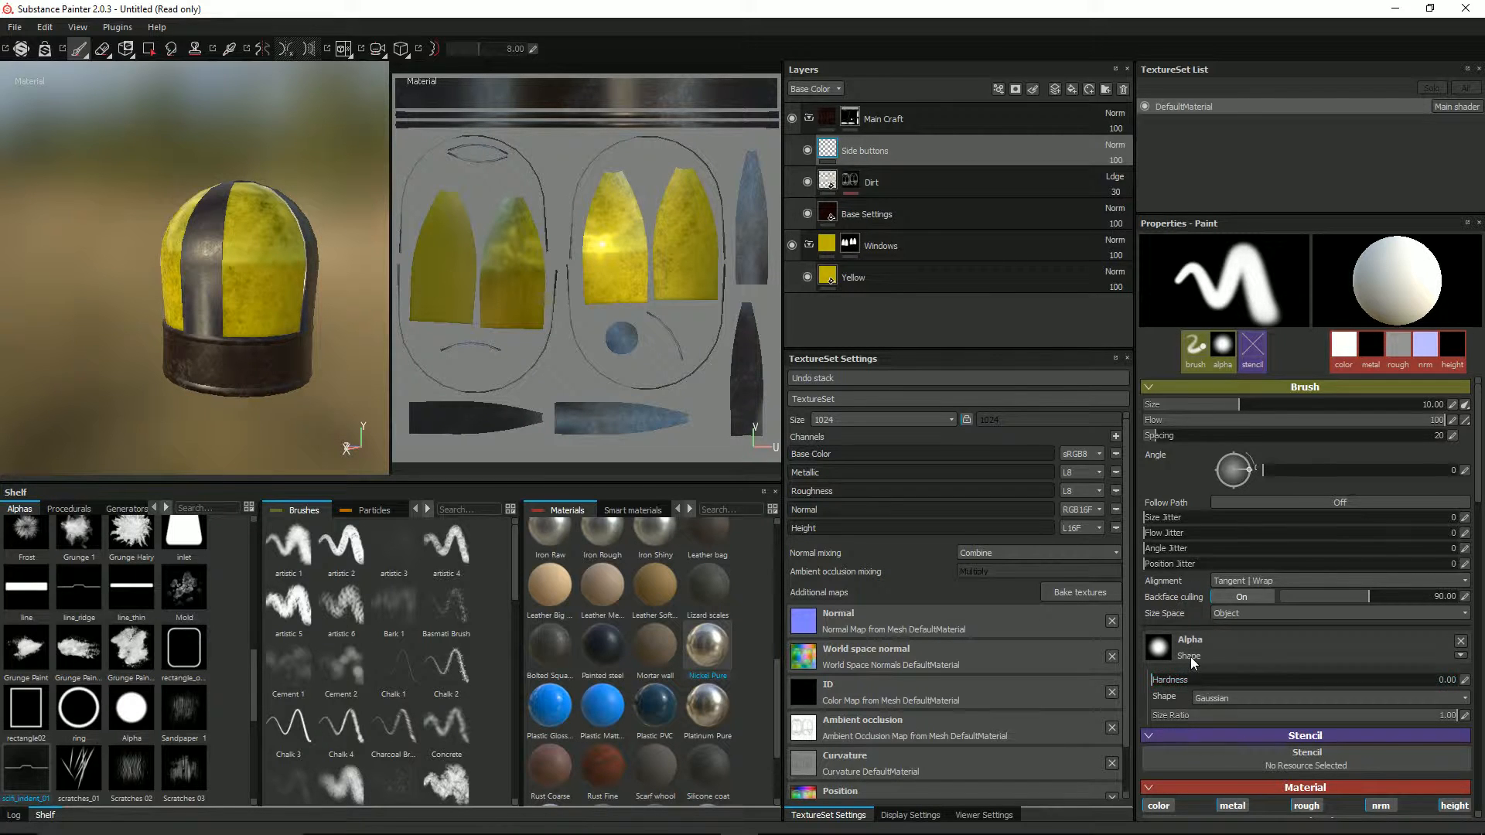
Set the brush alpha's hardness to 0.98 and disable its metal, rough and nrm channels, keeping only color and height
left_click_drag(1155, 686, 1454, 686)
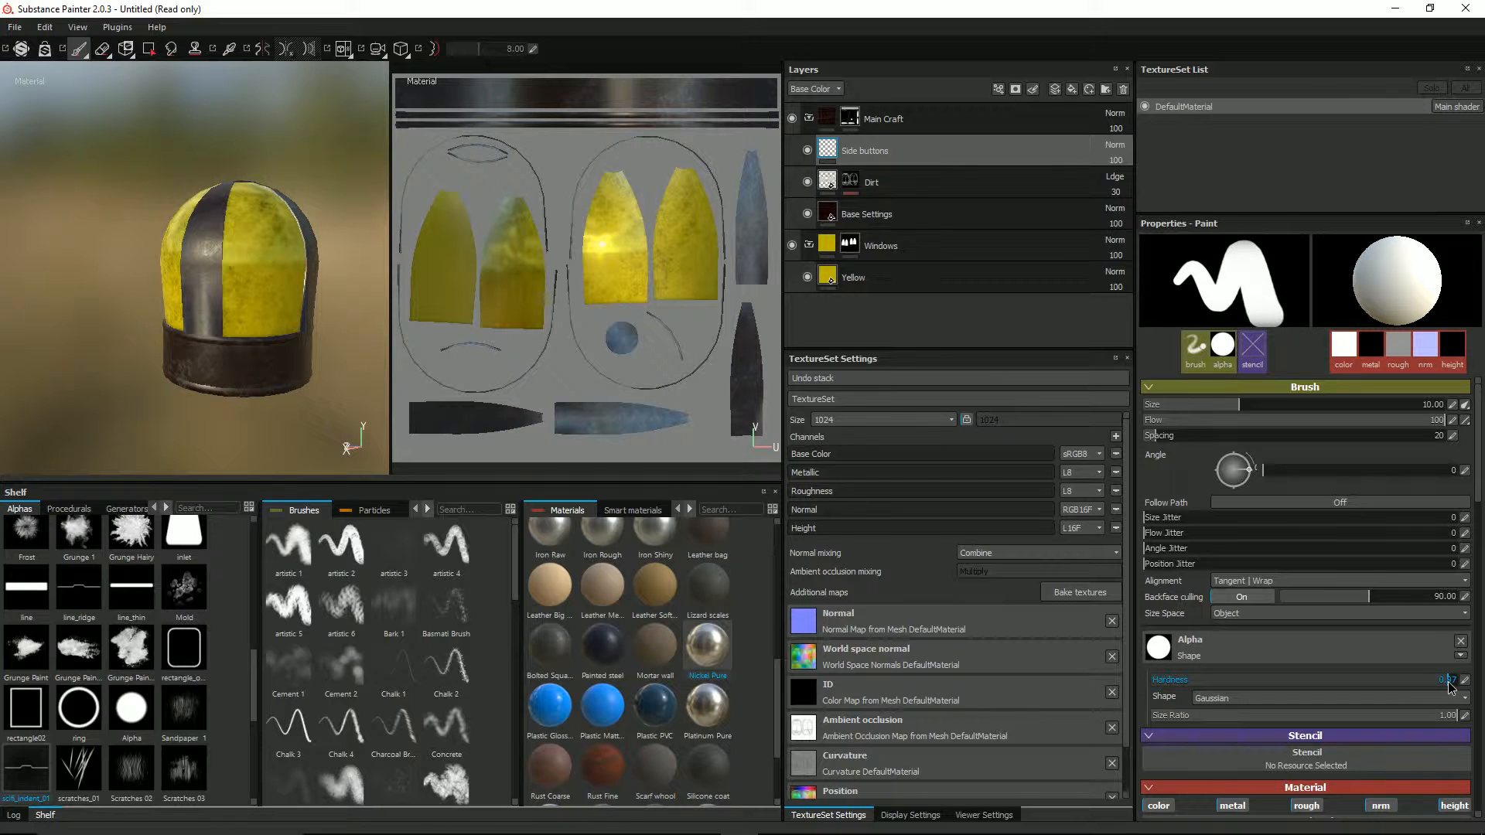
scroll(1349, 595, "down", 3)
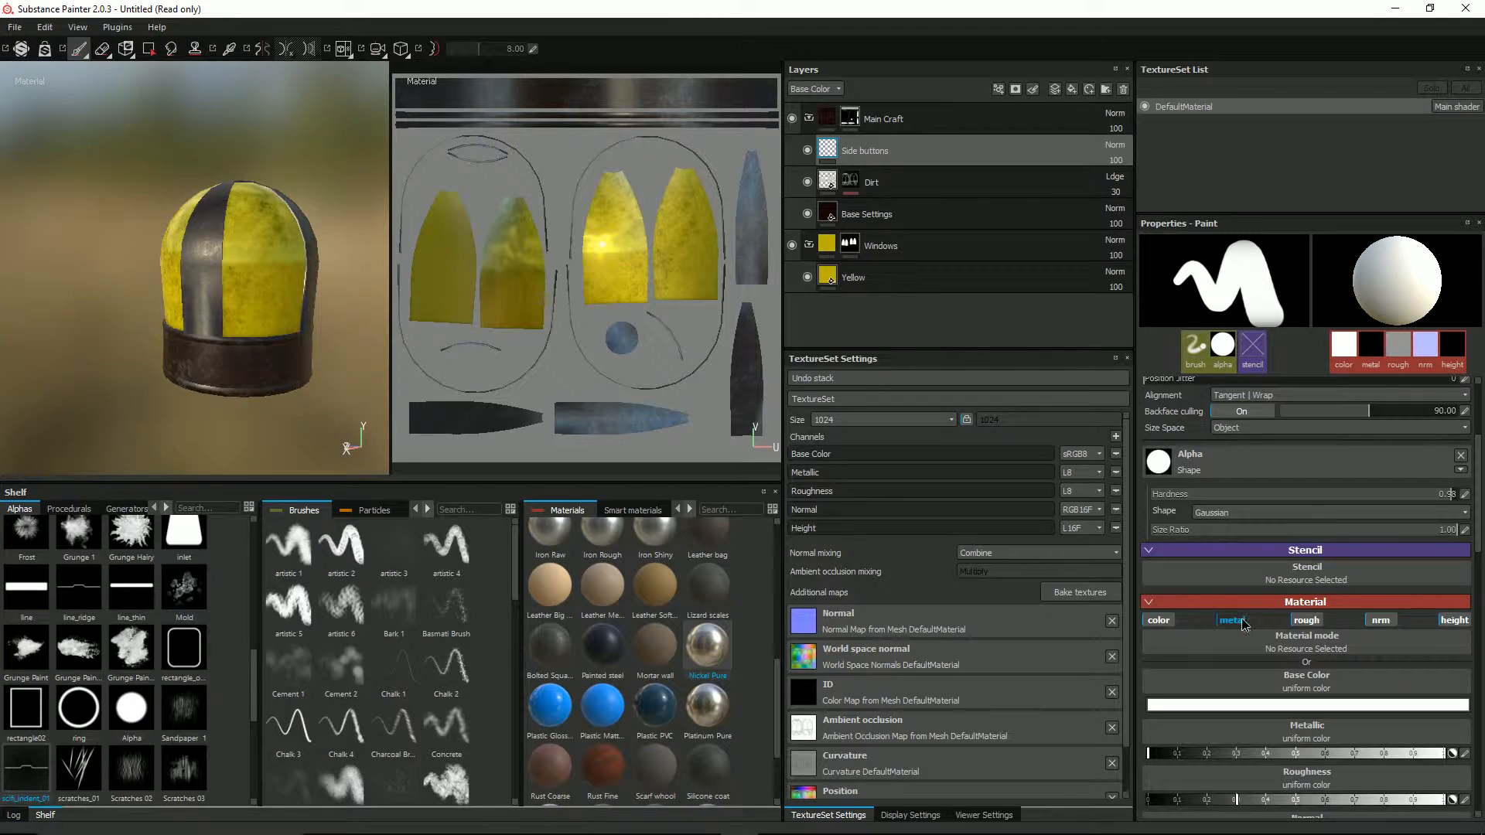
left_click(1237, 621)
left_click(1306, 620)
left_click(1381, 620)
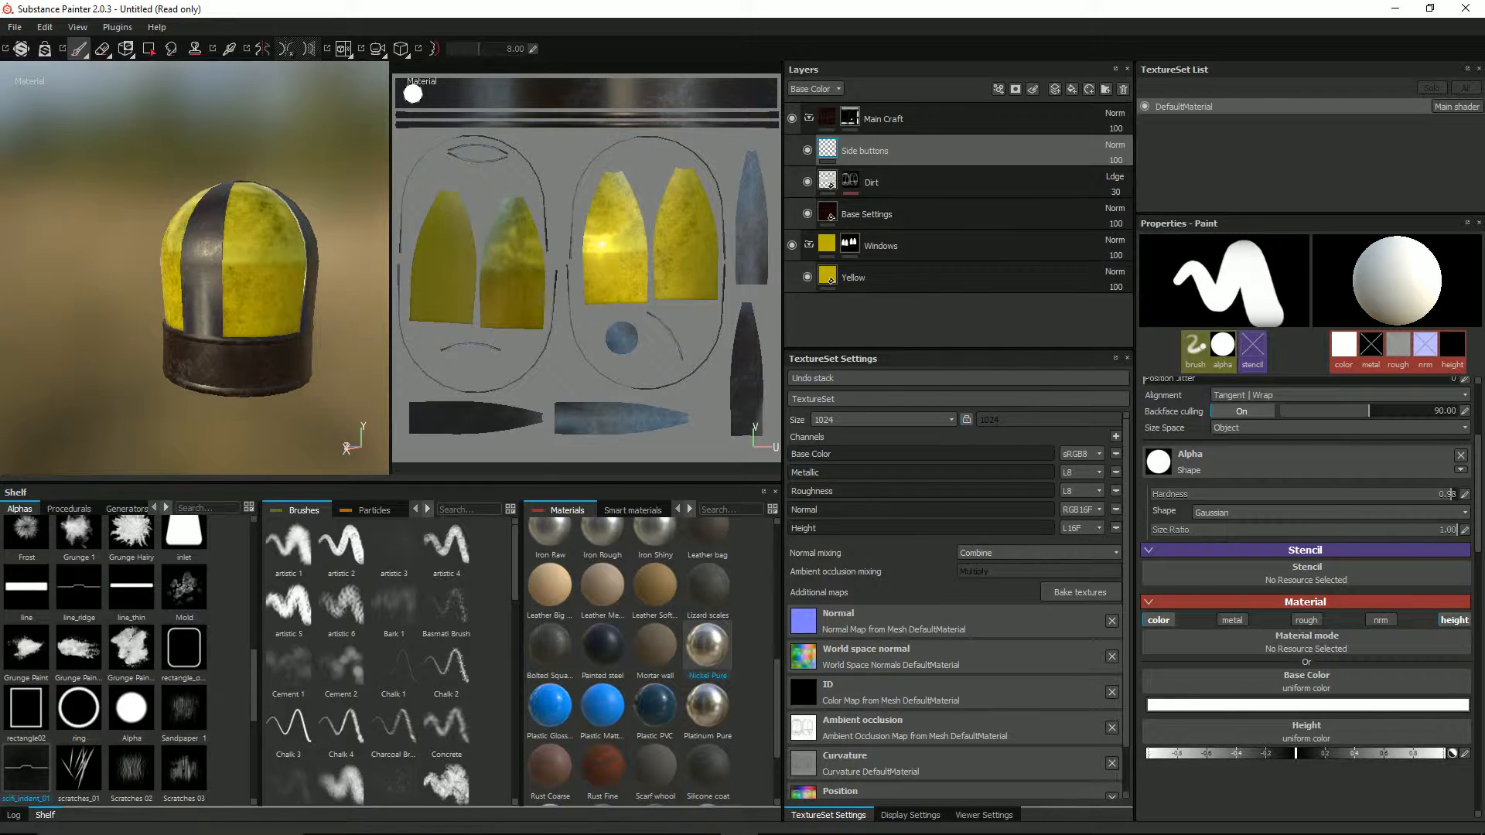
Try a snapped straight white stroke with a smaller brush along the craft base's UV strip
right_click_drag(412, 93, 389, 94, "ctrl")
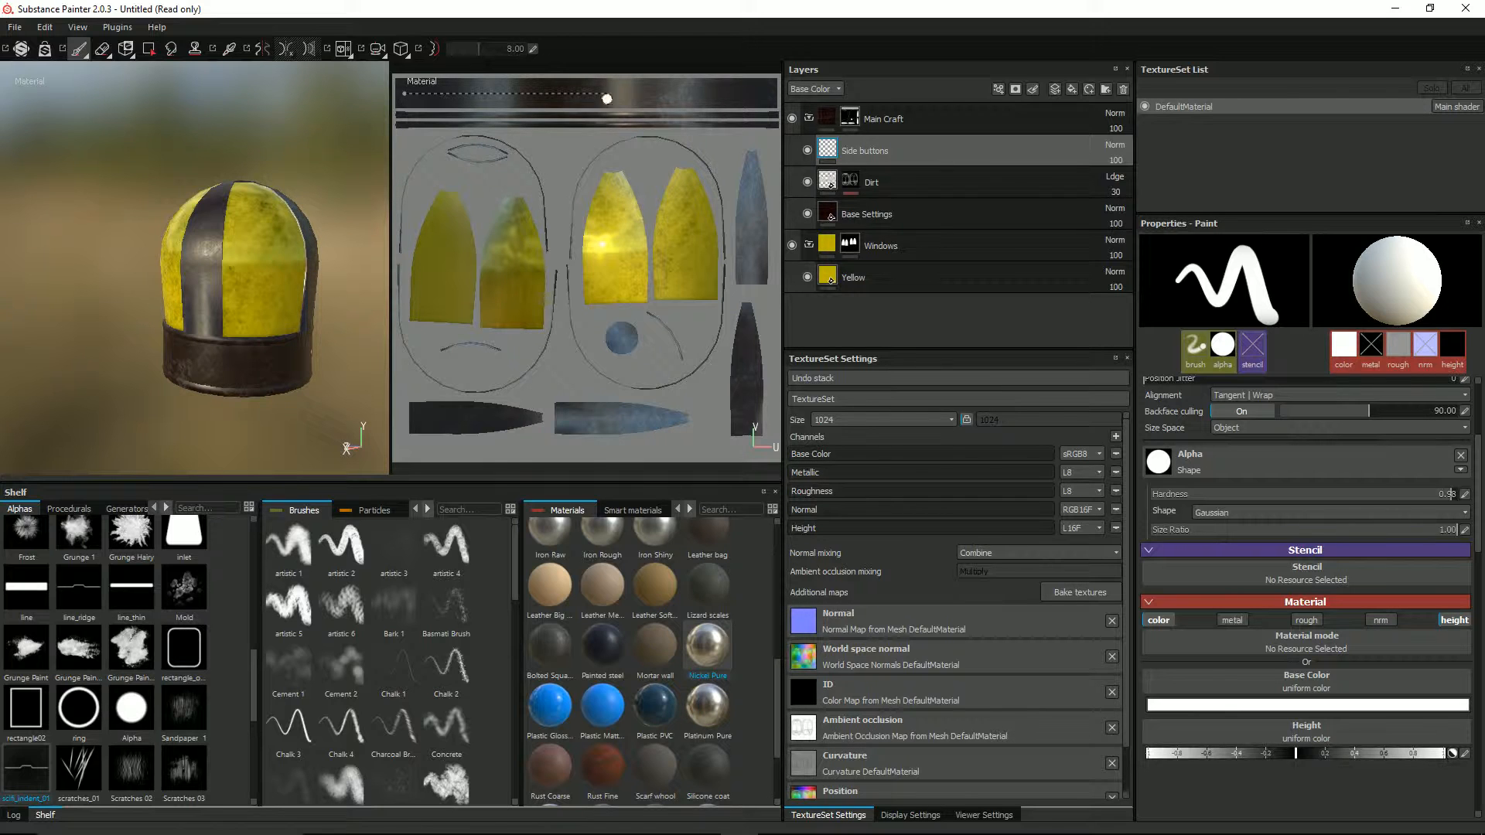
key("ctrl+shift")
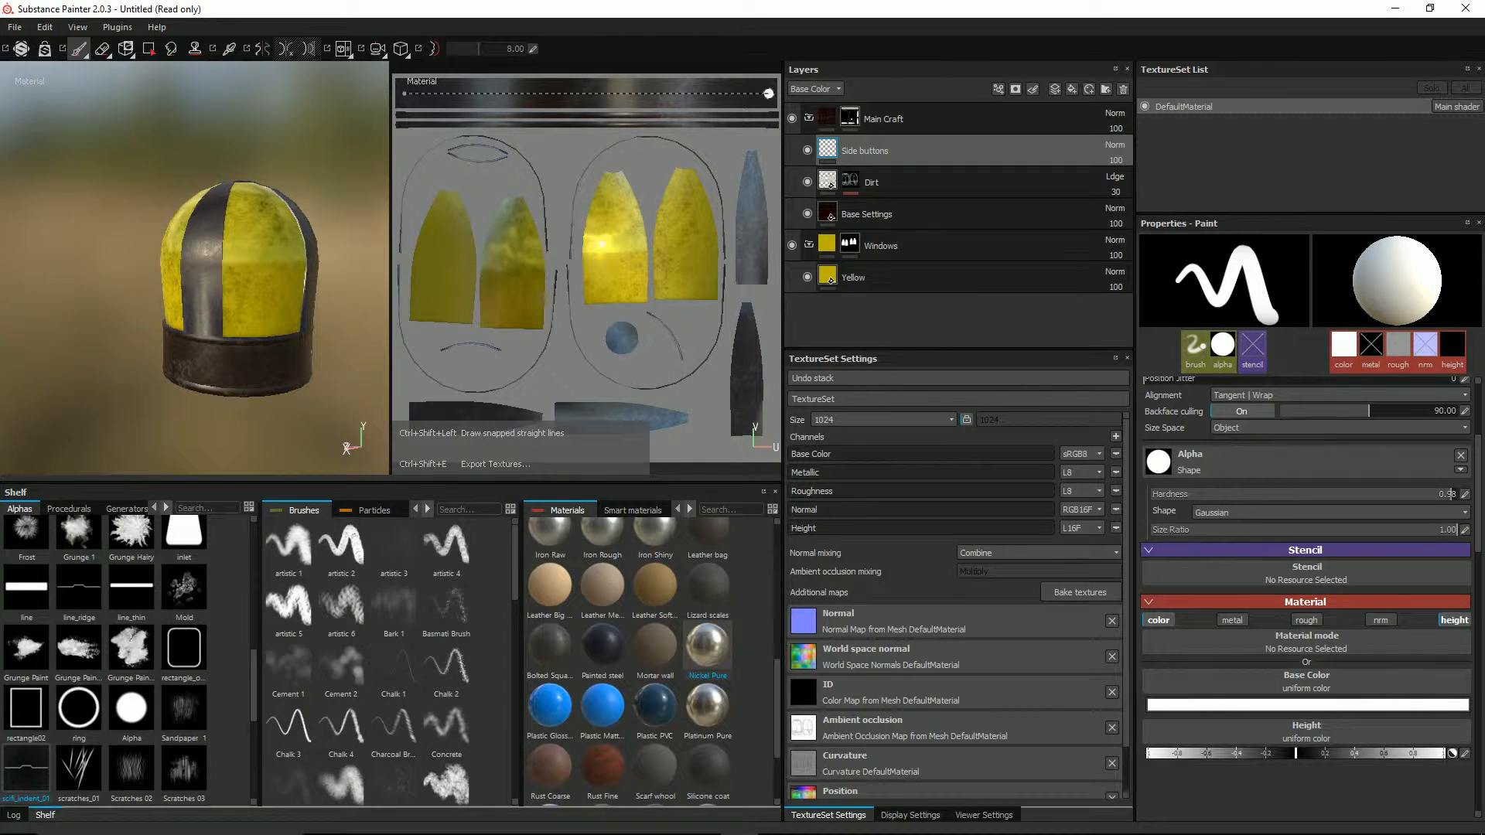
left_click(768, 93, "ctrl+shift")
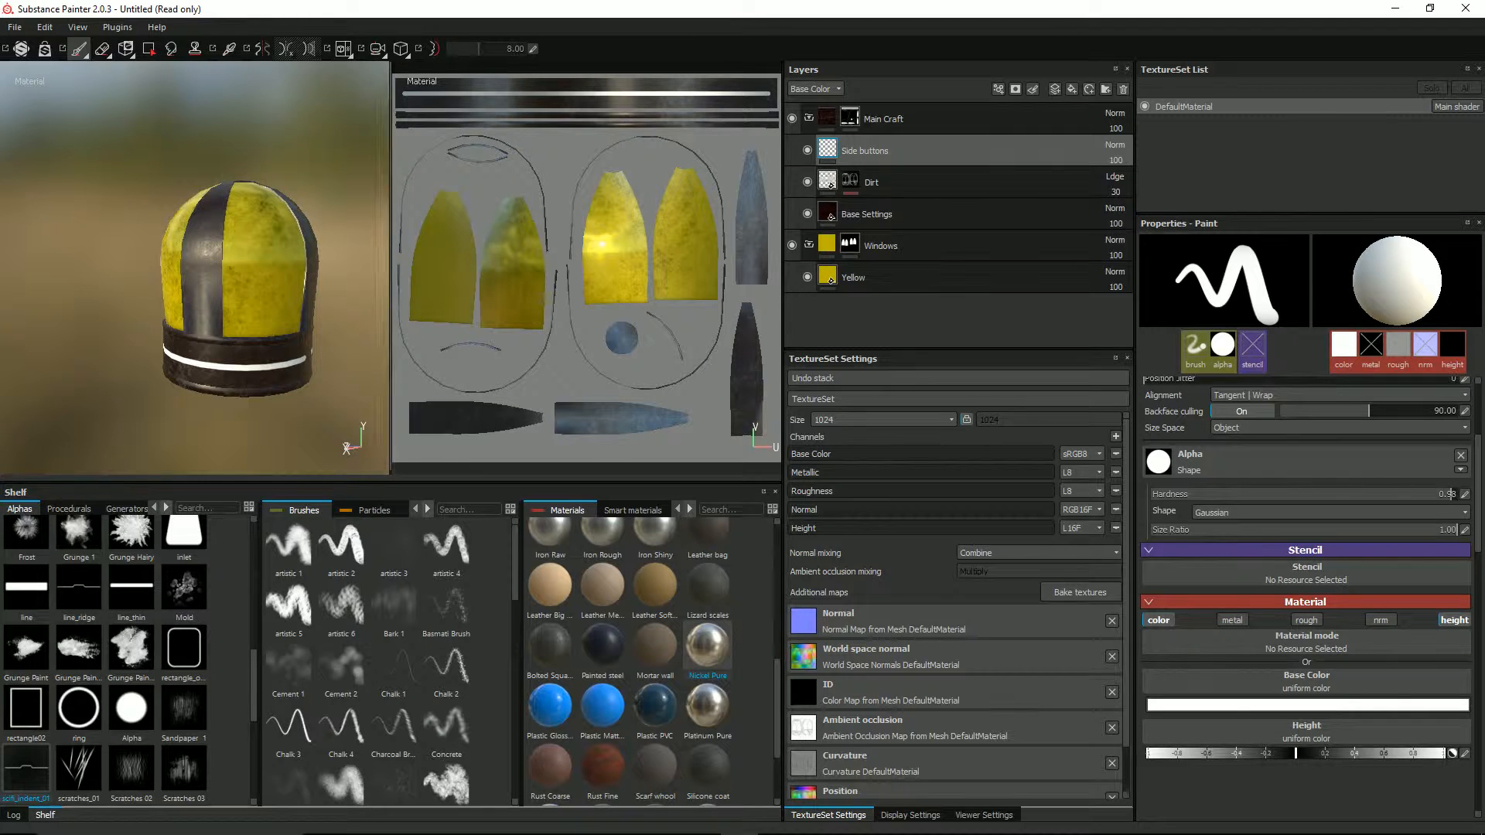
scroll(205, 367, "up", 2)
key("ctrl+z")
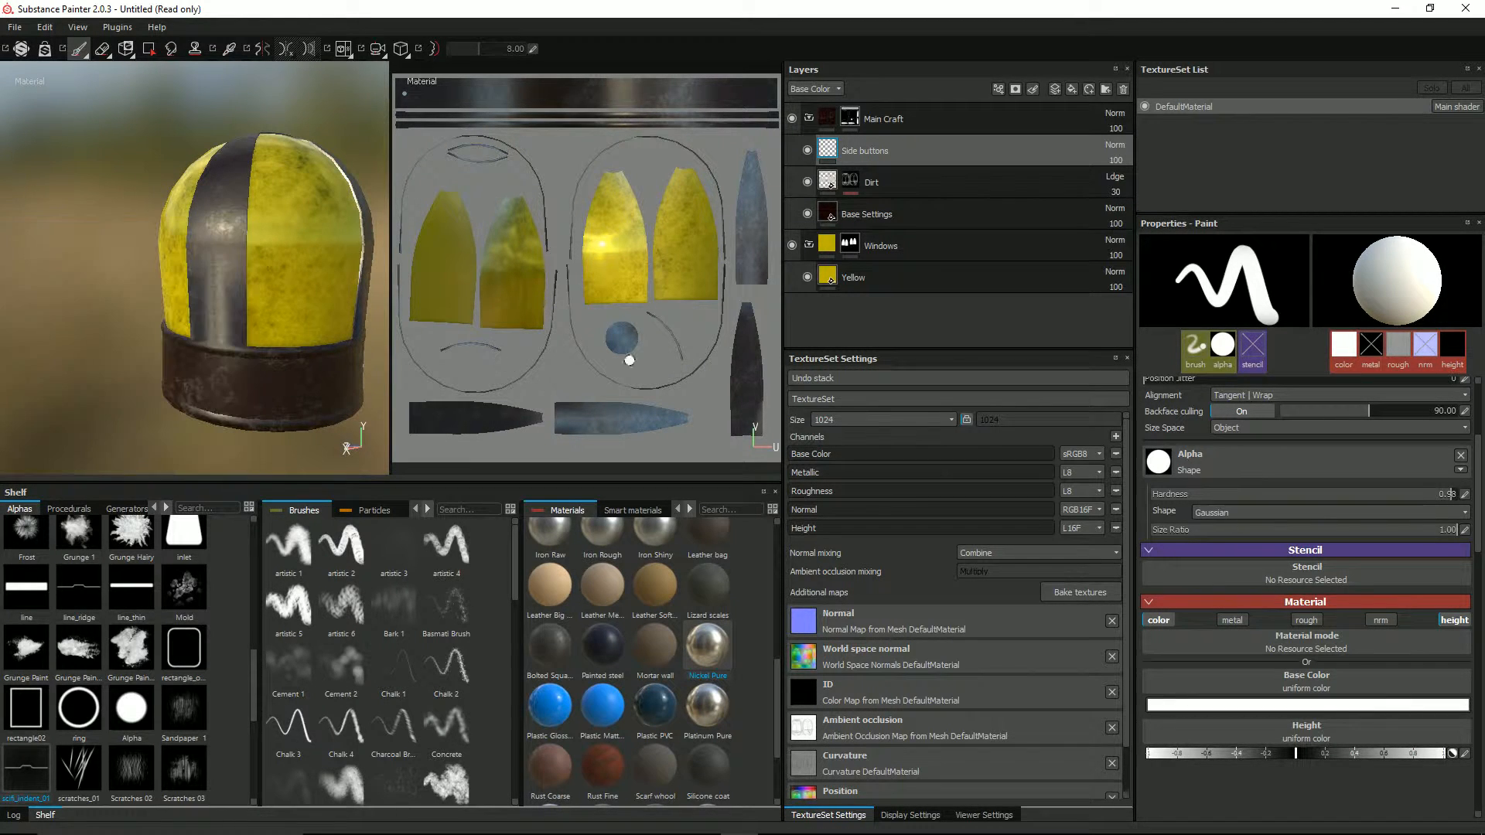
scroll(1226, 431, "up", 2)
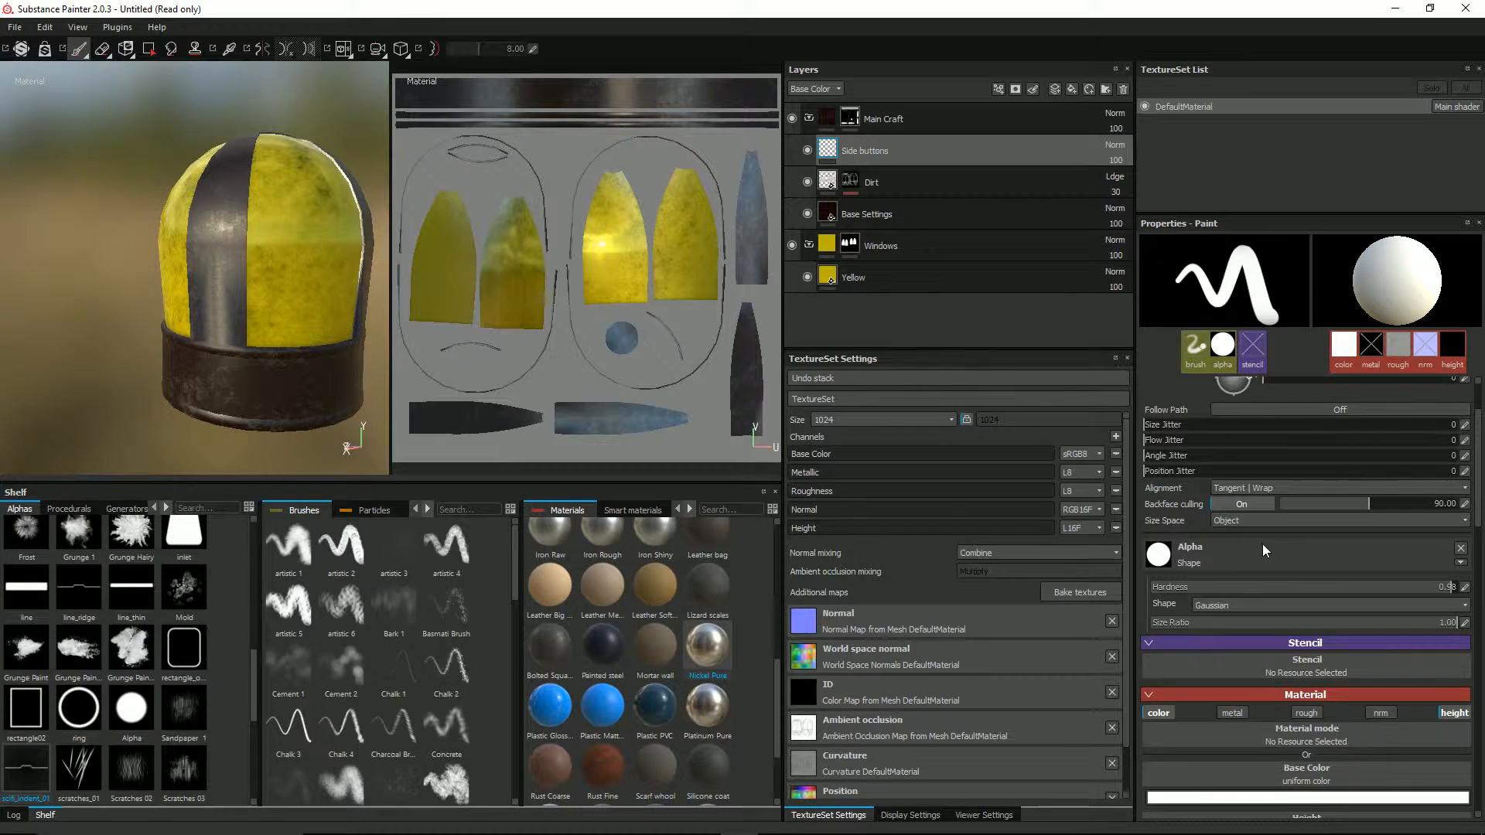
Try a straight dotted stroke with a brush spacing of 100 along the craft base's UV strip, and undo it
scroll(1230, 572, "up", 2)
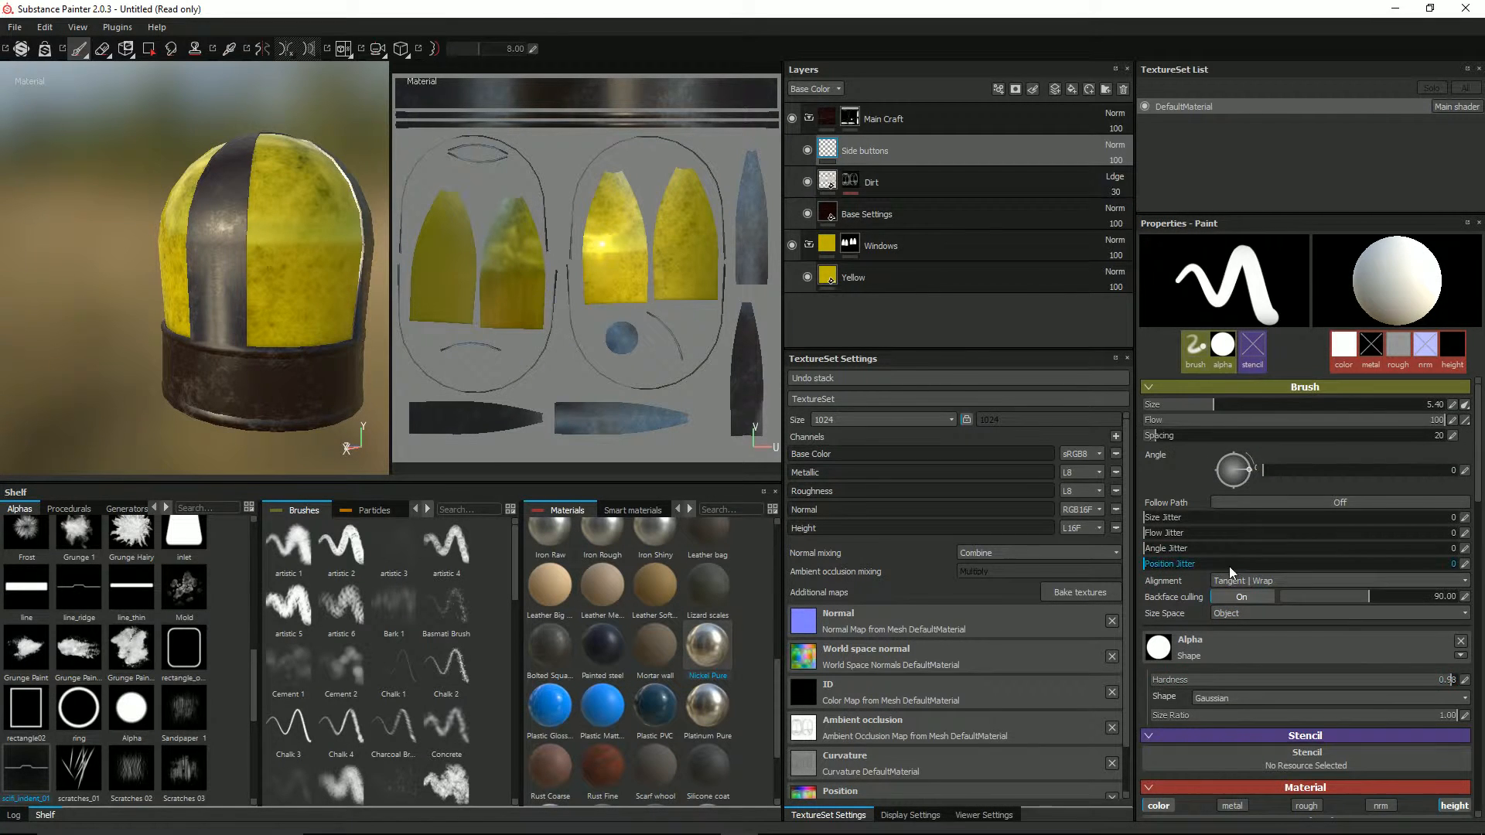
left_click(1445, 436)
type("100")
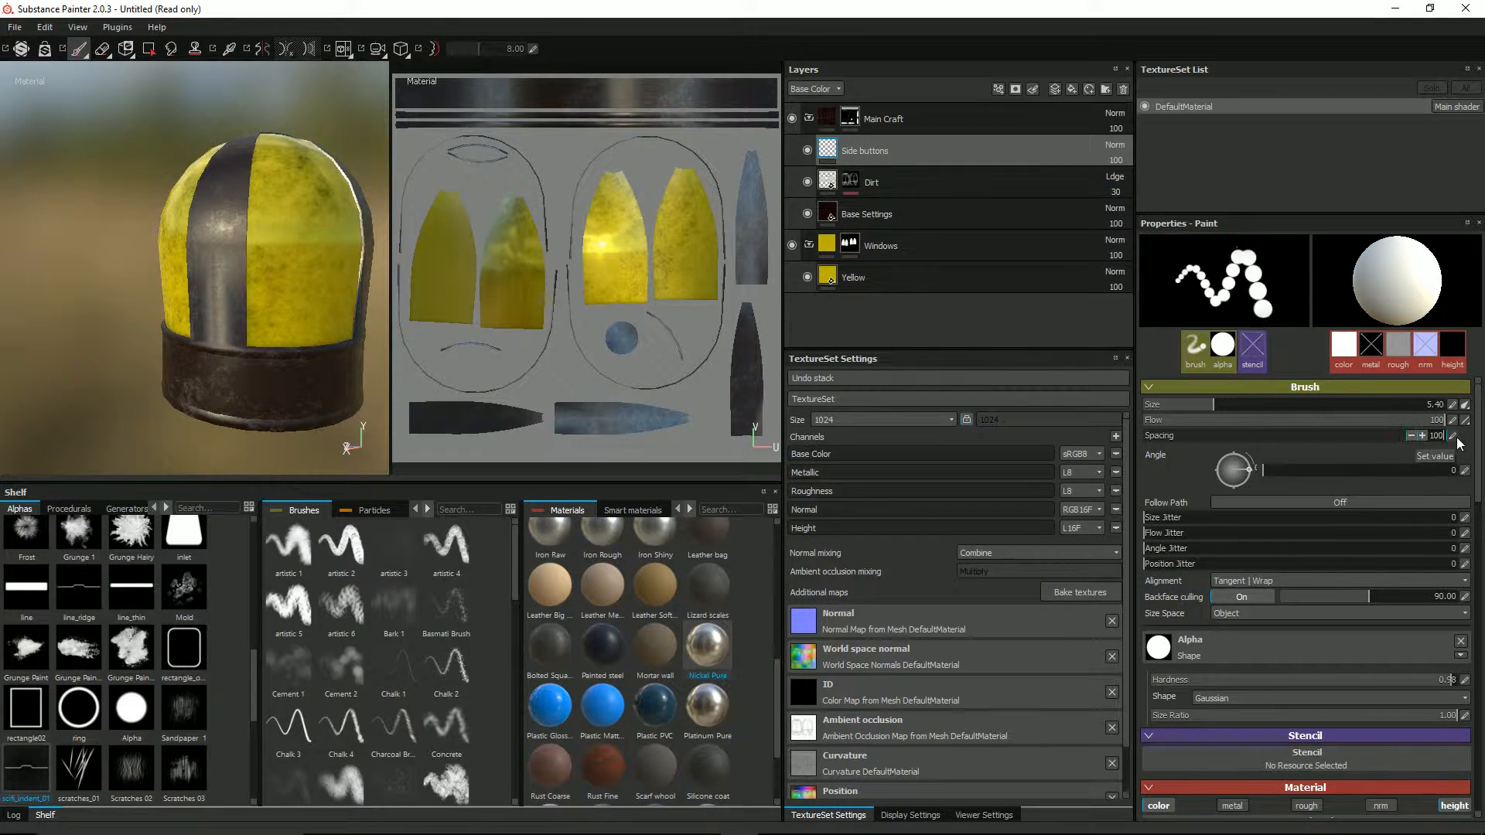
key("Return")
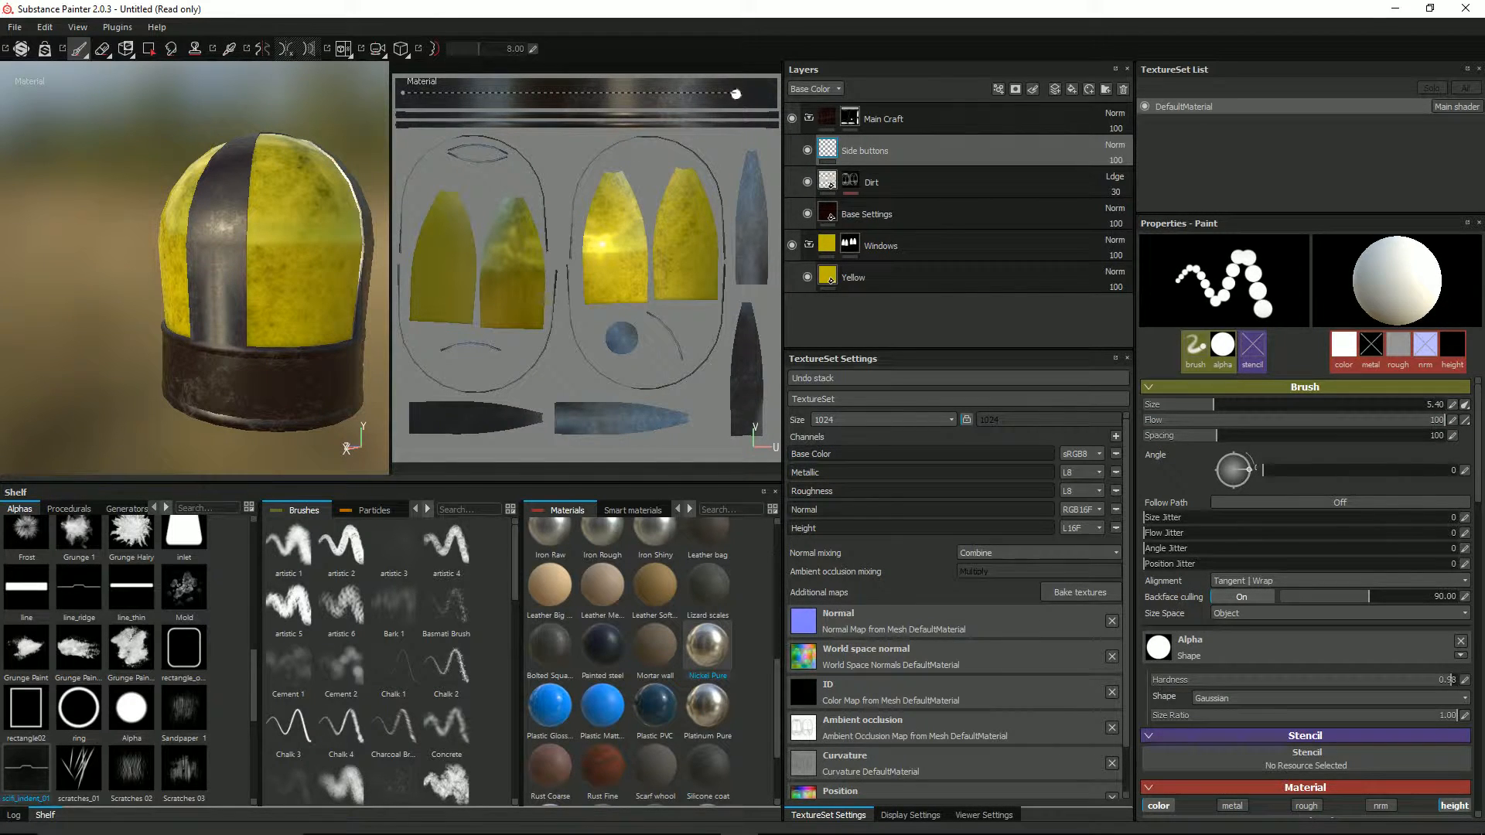
left_click(770, 92, "ctrl+shift")
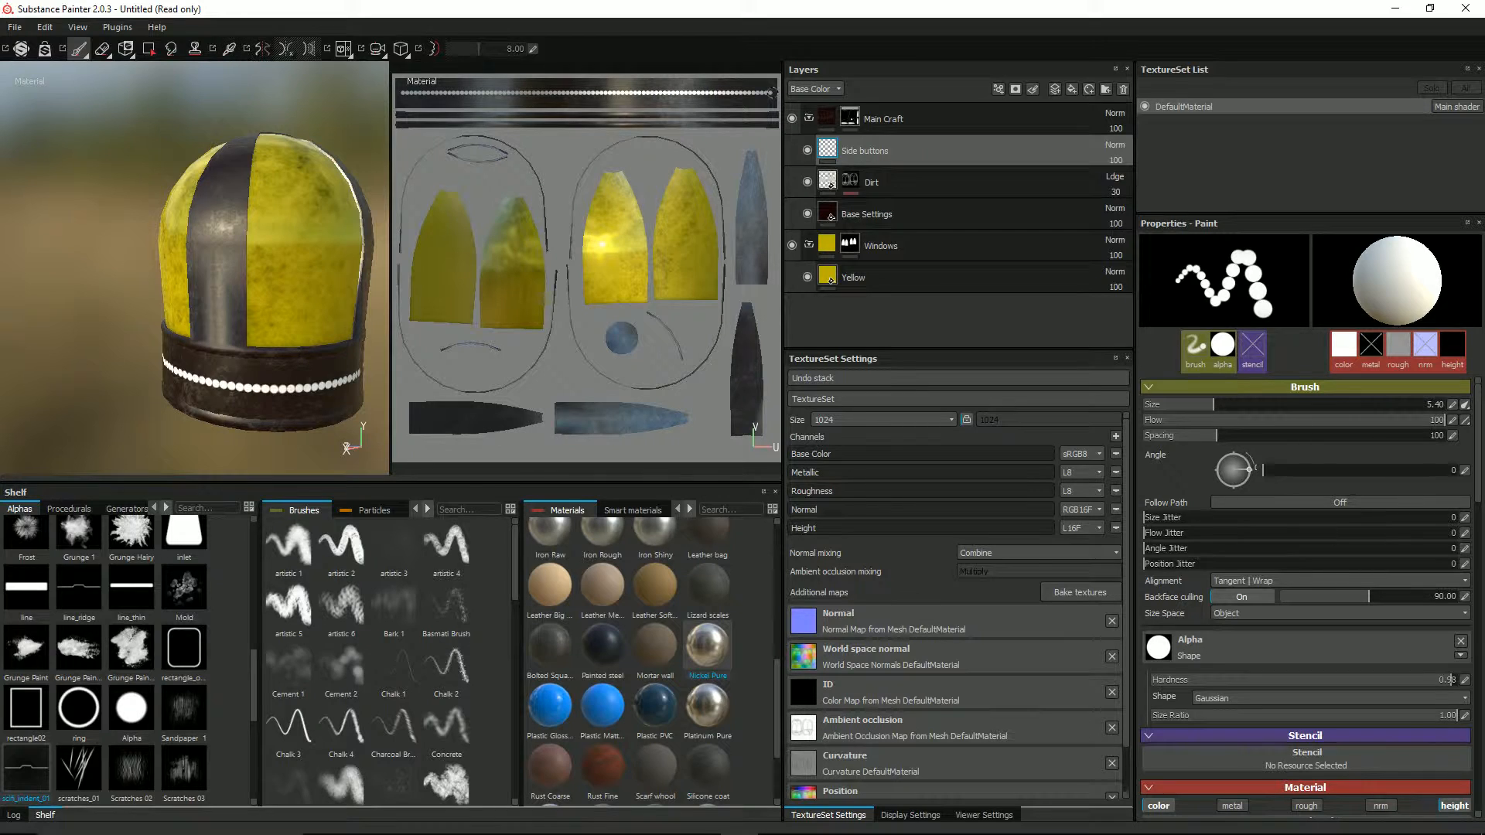
scroll(229, 355, "up", 2)
key("ctrl+z")
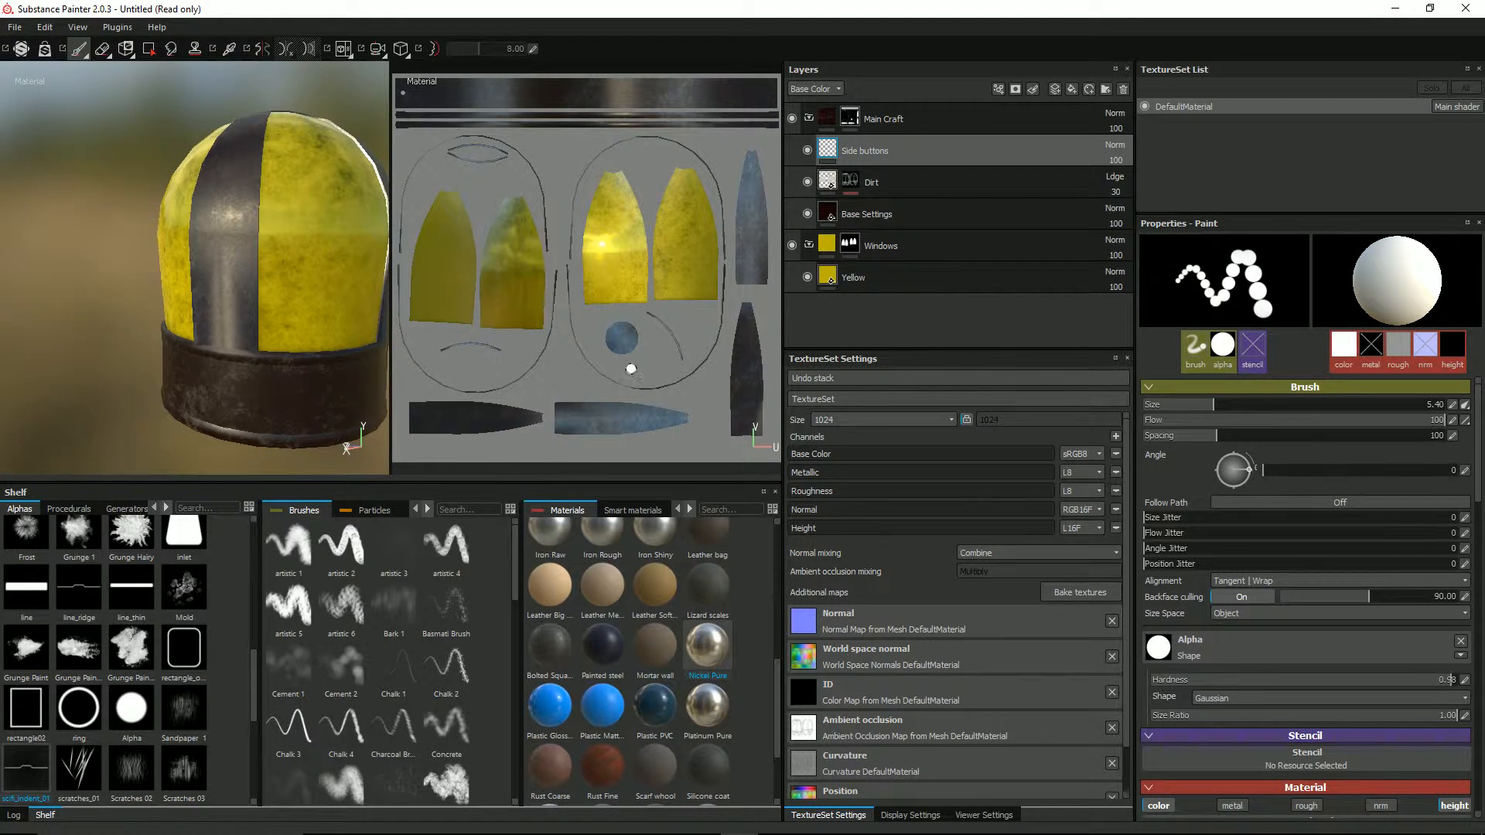
Set the brush spacing to 200 for more widely separated dots
left_click(1453, 435)
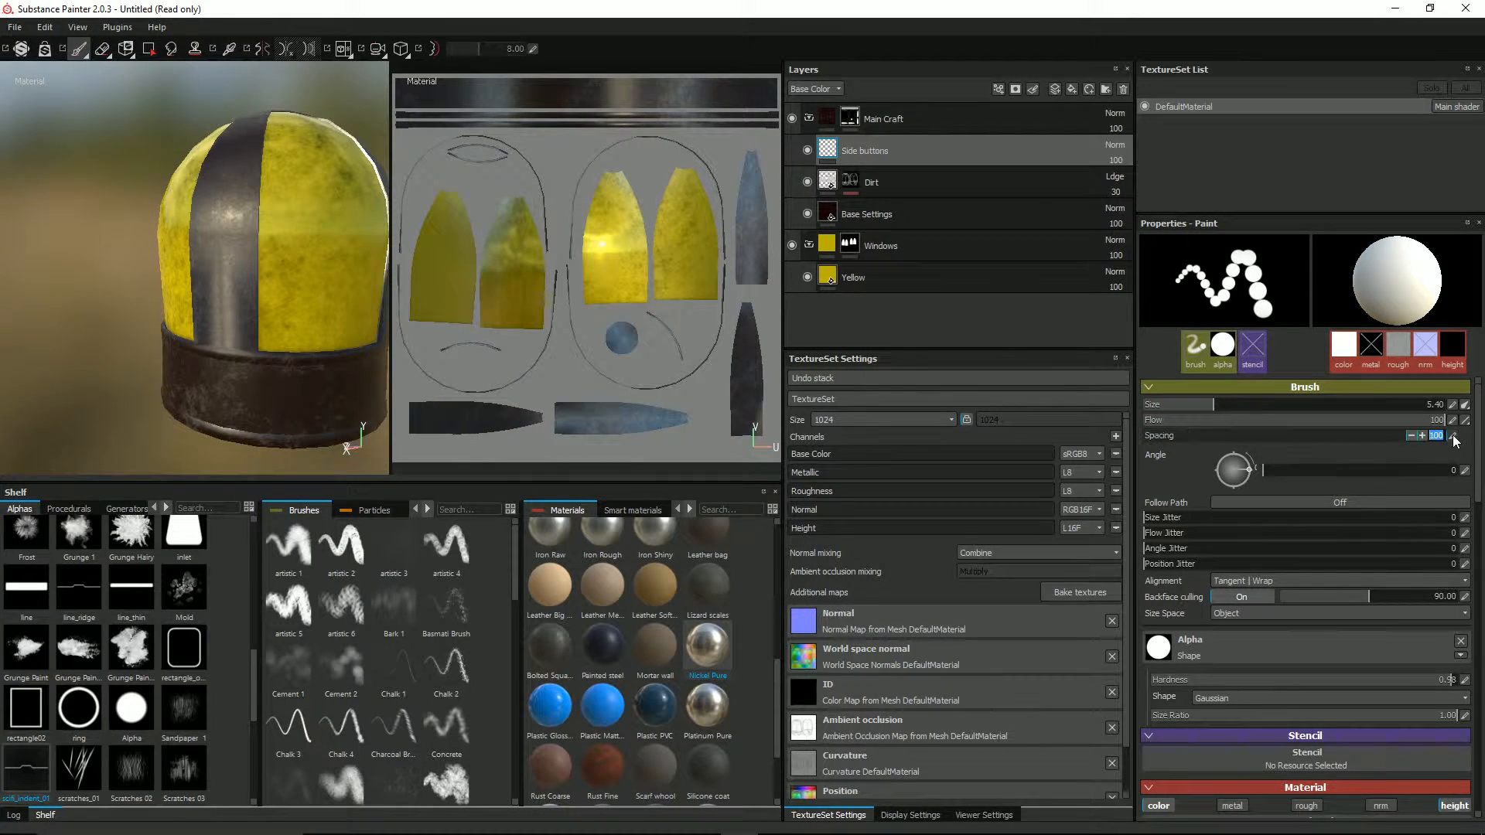
type("120")
key("Return")
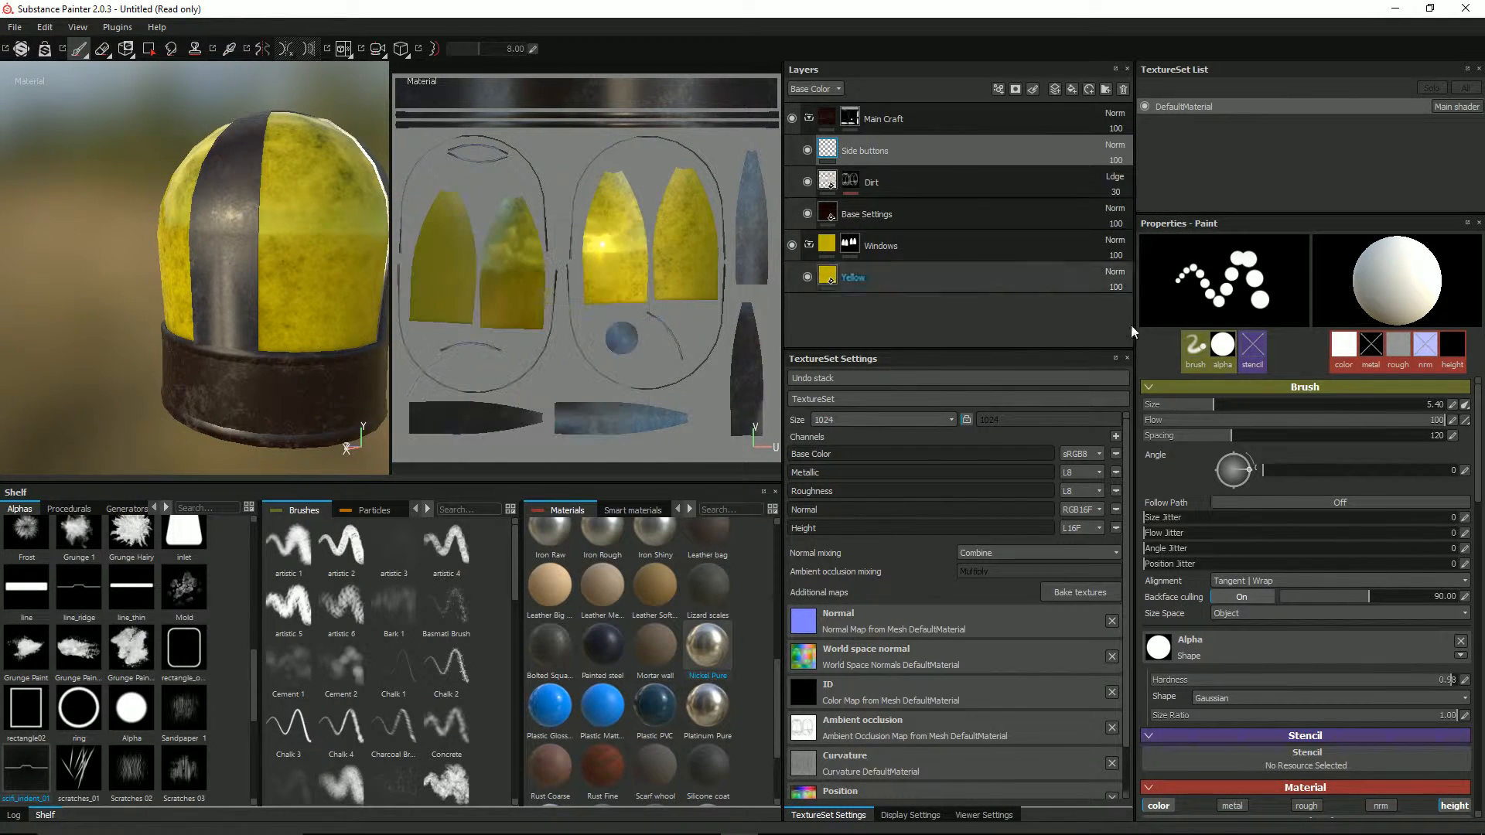
left_click(1451, 437)
type("200")
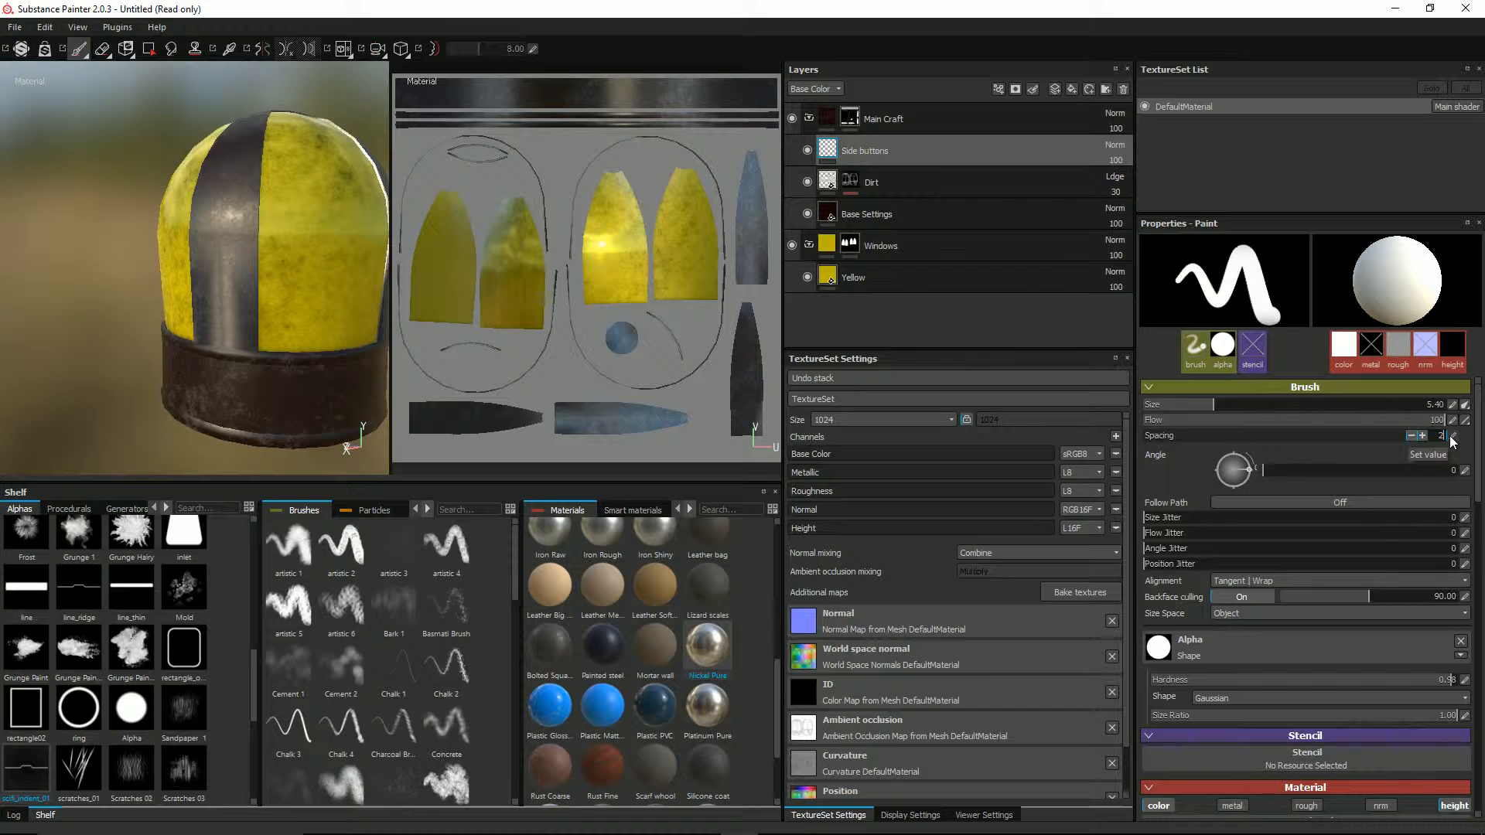
key("Return")
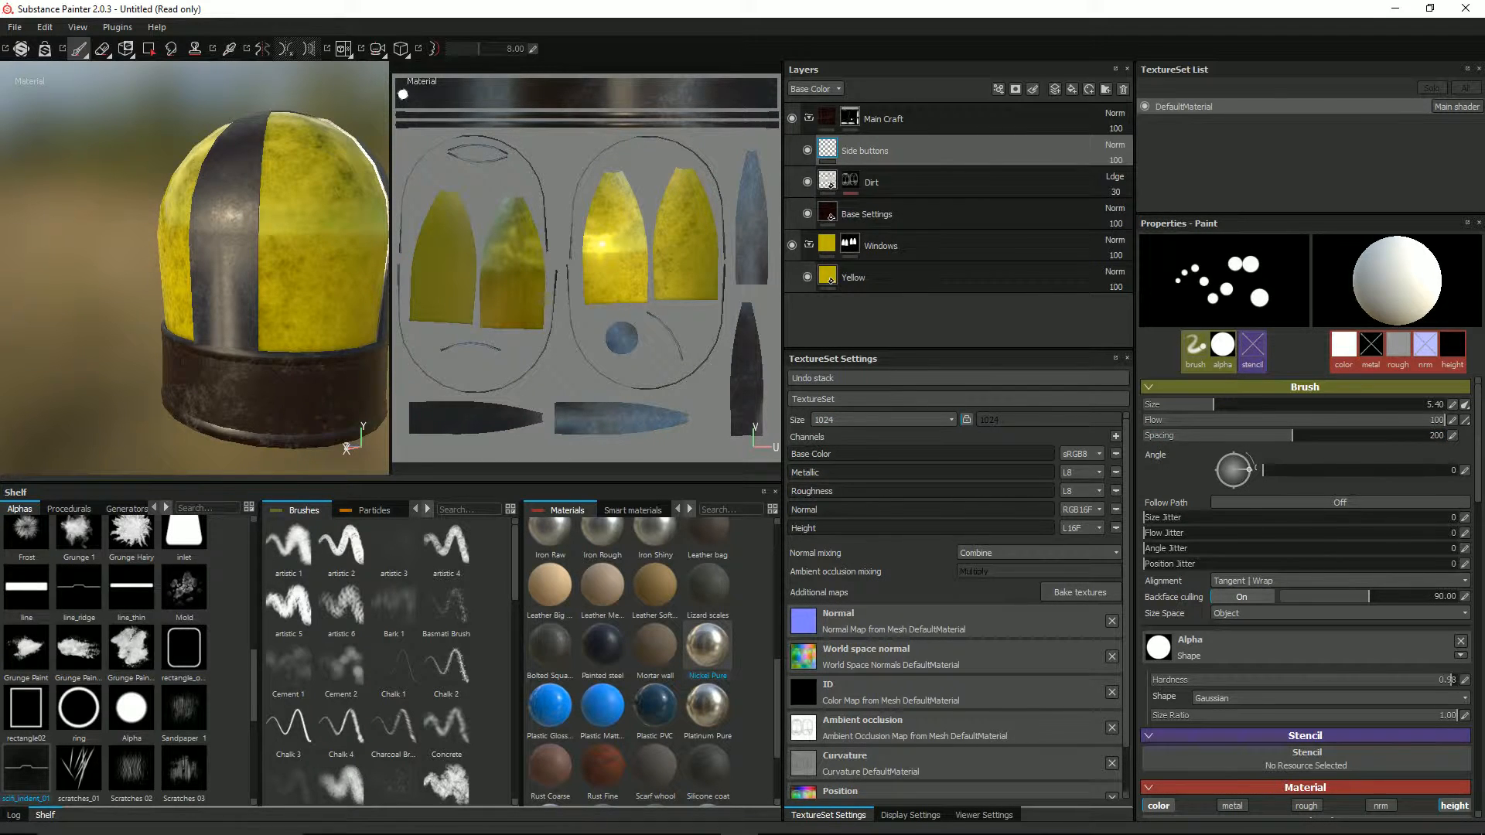
key("ctrl+shift")
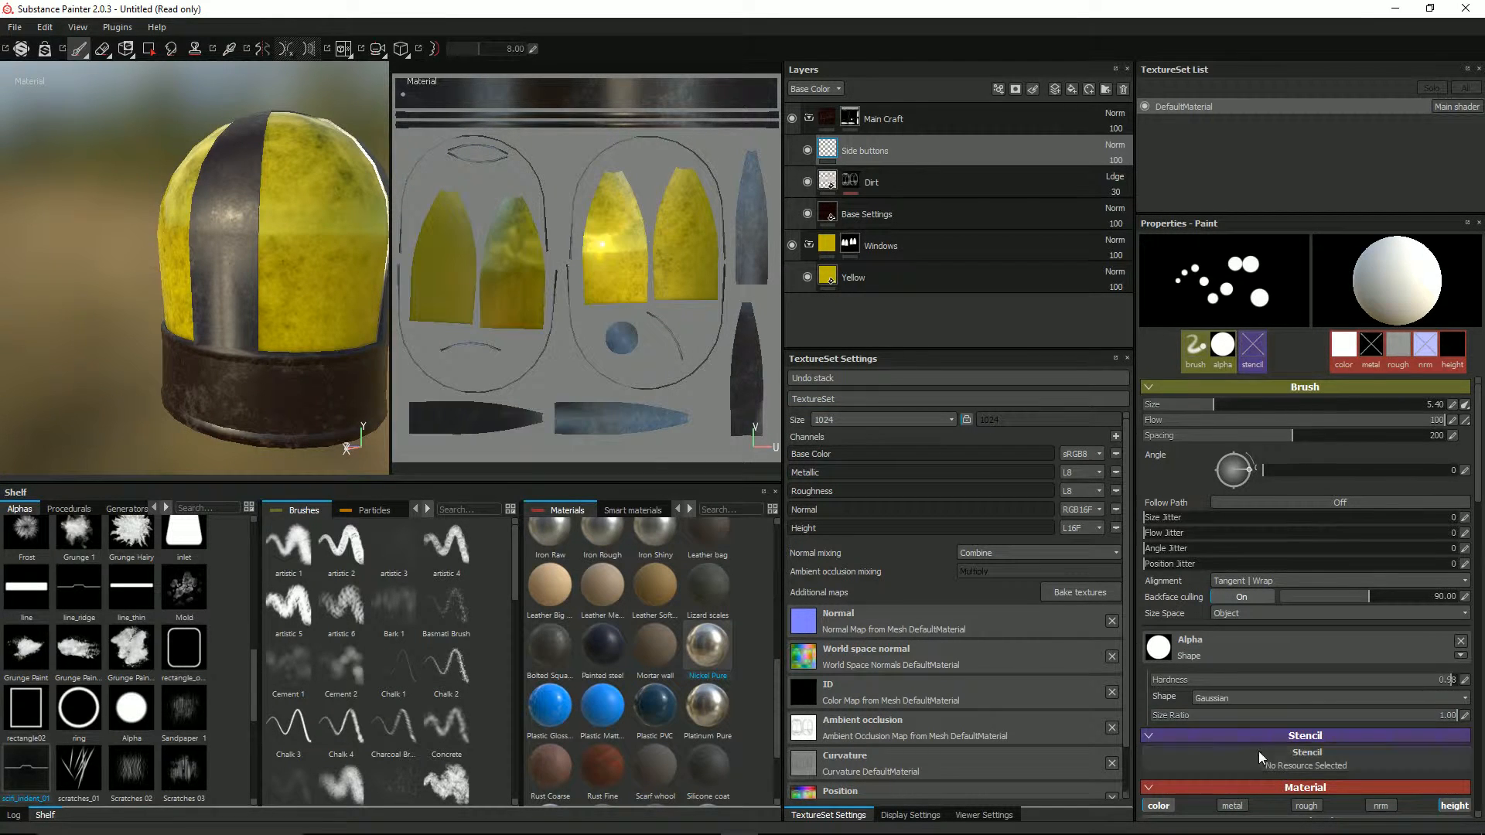
Raise the brush's height value to the maximum and assign the Cells 3 texture as its base color
scroll(1259, 750, "down", 3)
left_click_drag(1288, 755, 1395, 755)
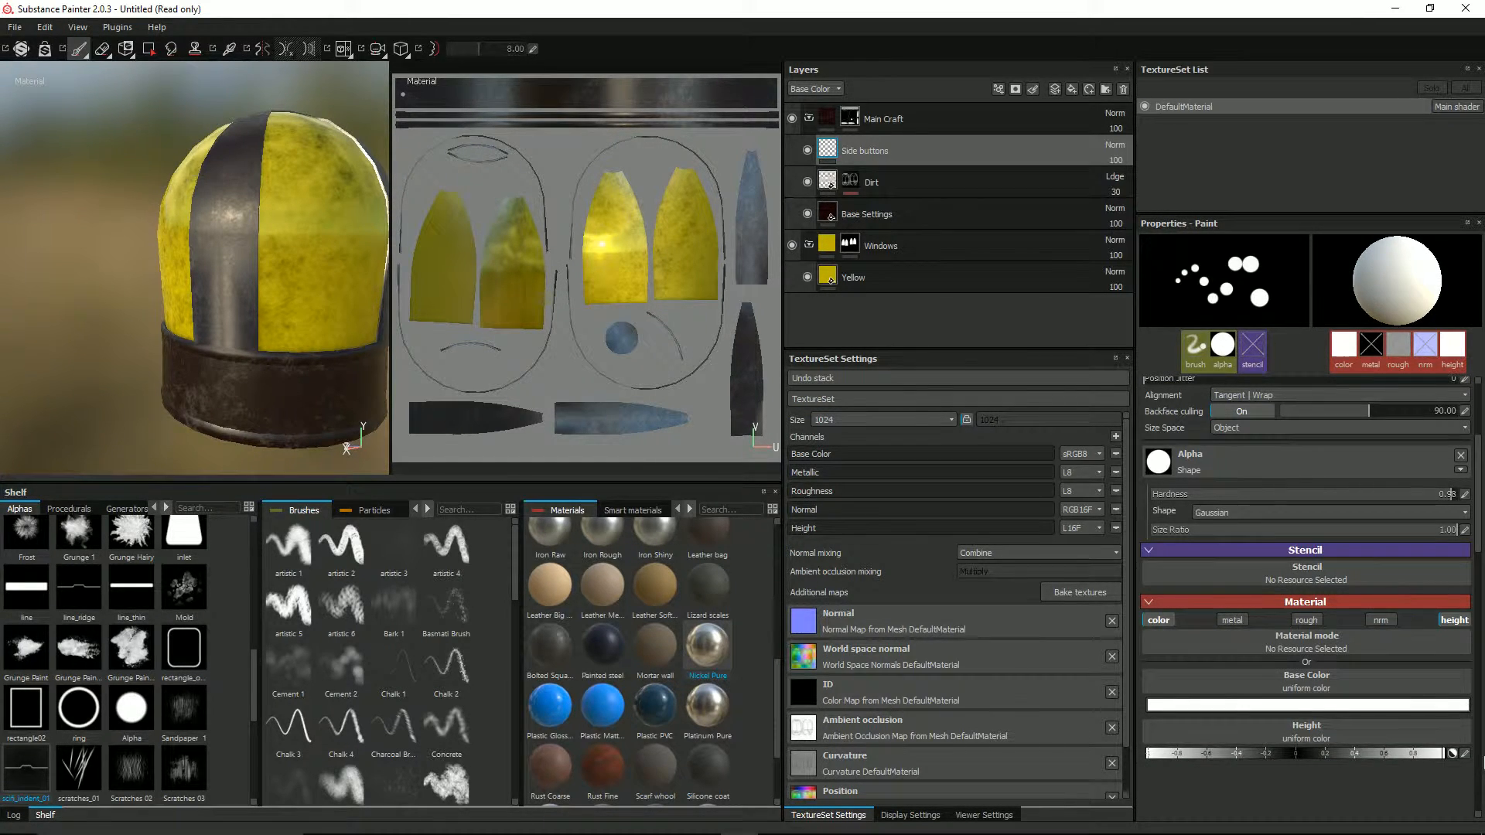
left_click(1310, 690)
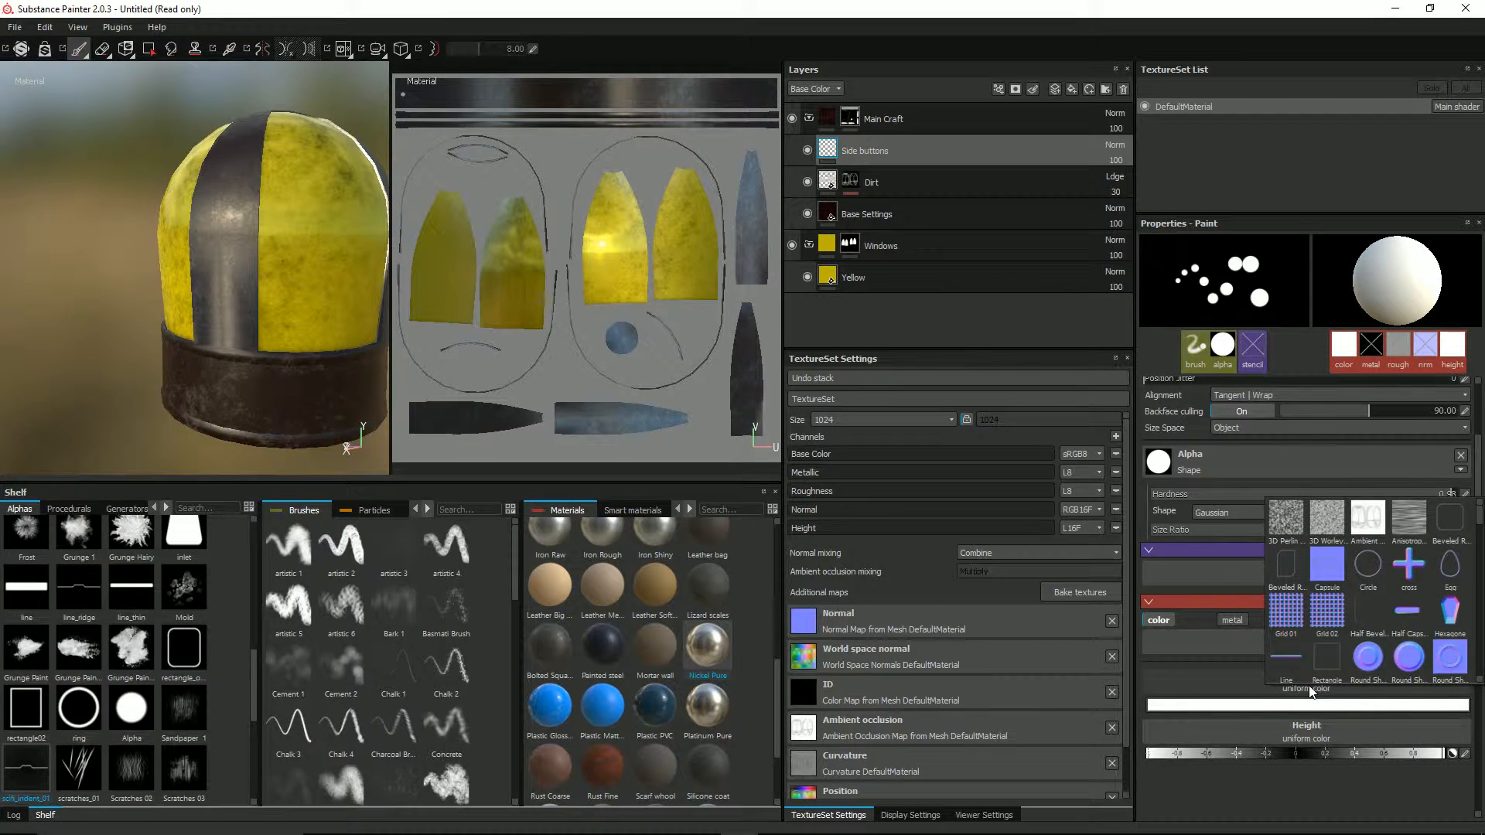
scroll(1344, 595, "down", 3)
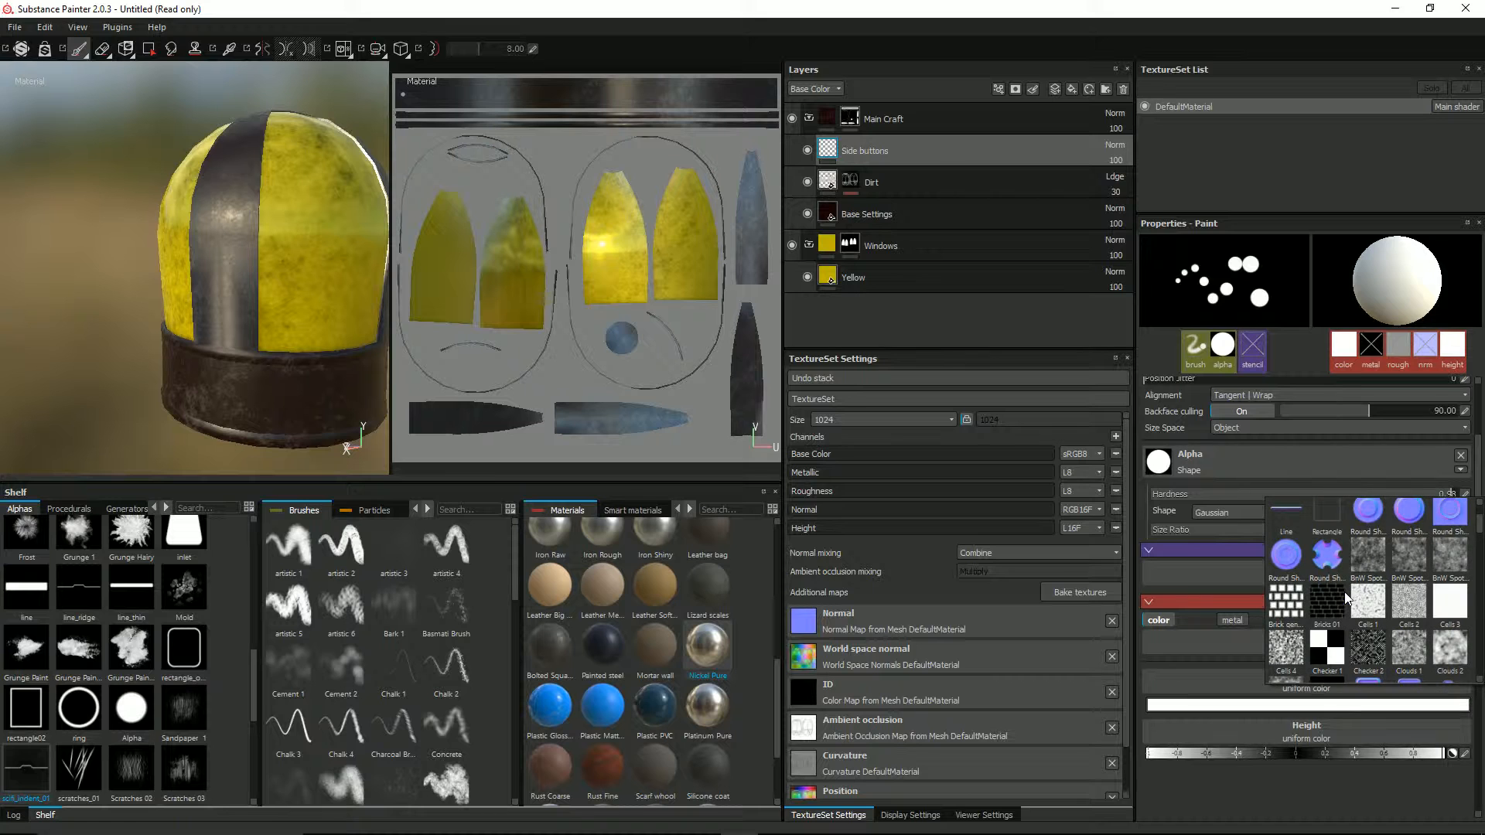
left_click(1461, 611)
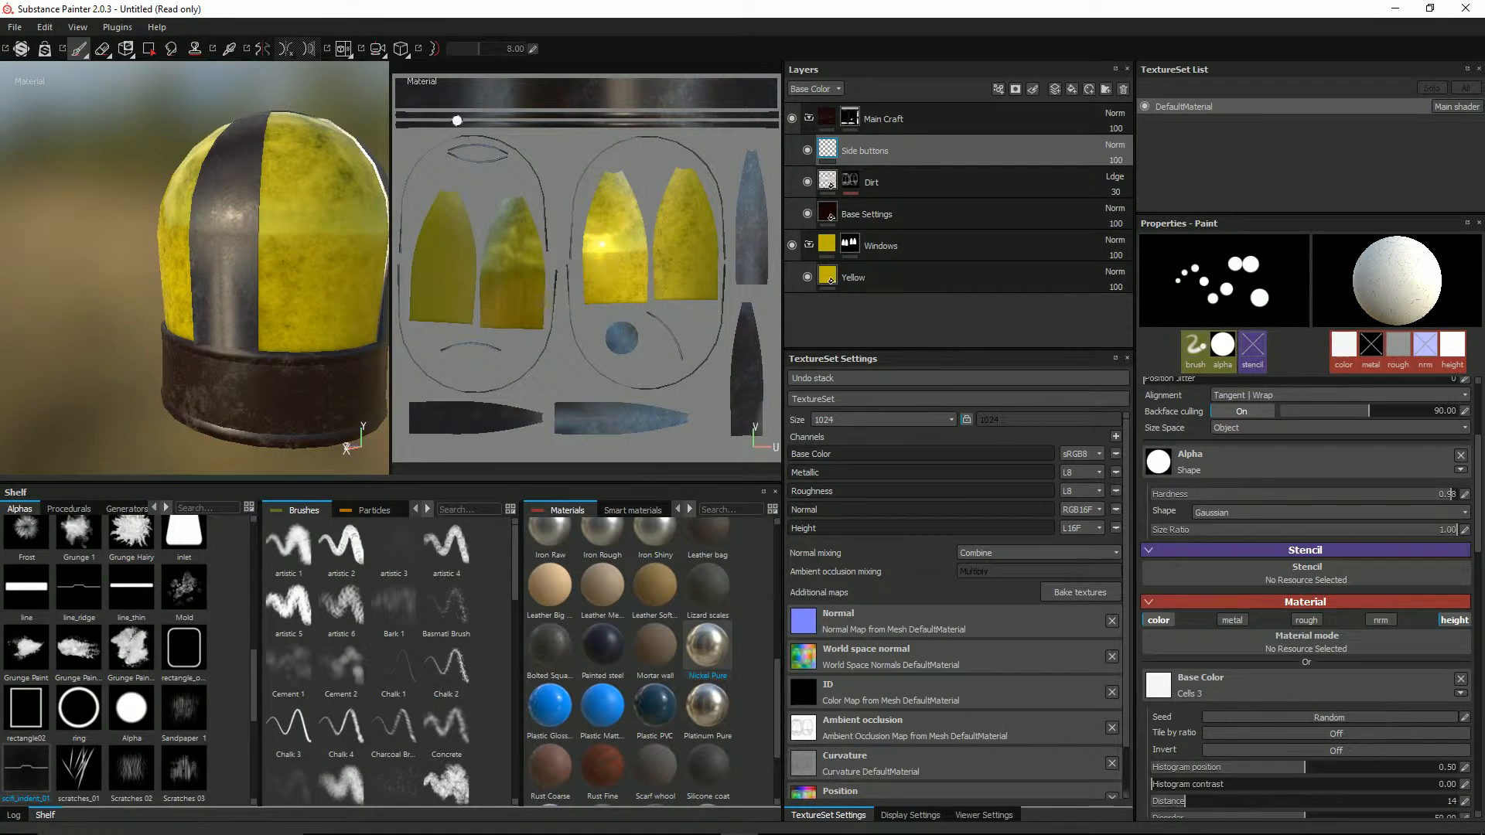
Paint a straight row of spaced dots on the Side buttons layer along the full length of the base's UV strip
left_click(404, 94)
left_click(770, 94, "shift")
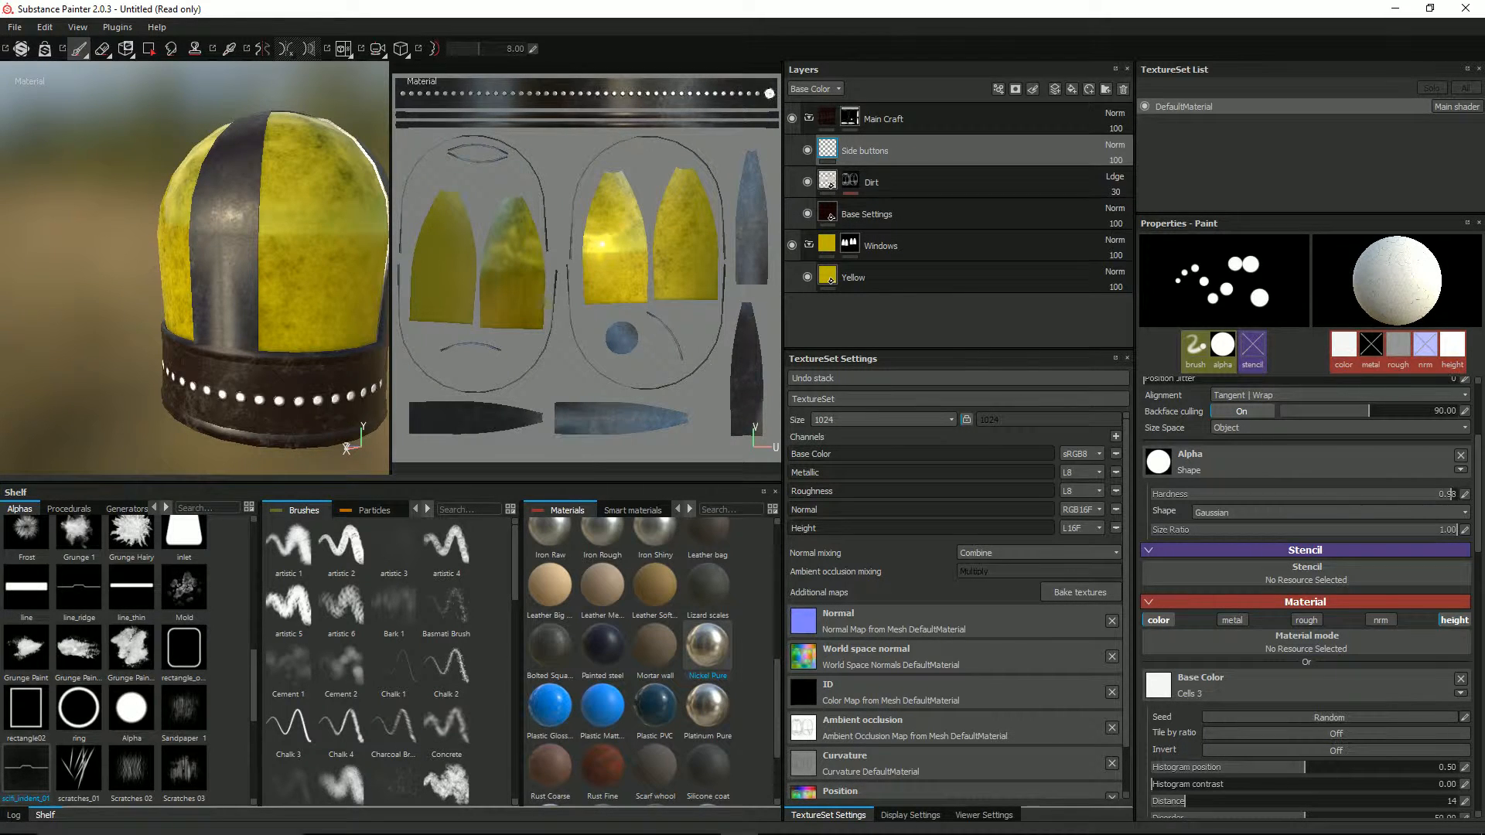
scroll(184, 319, "up", 2)
left_click_drag(272, 388, 313, 362, "alt")
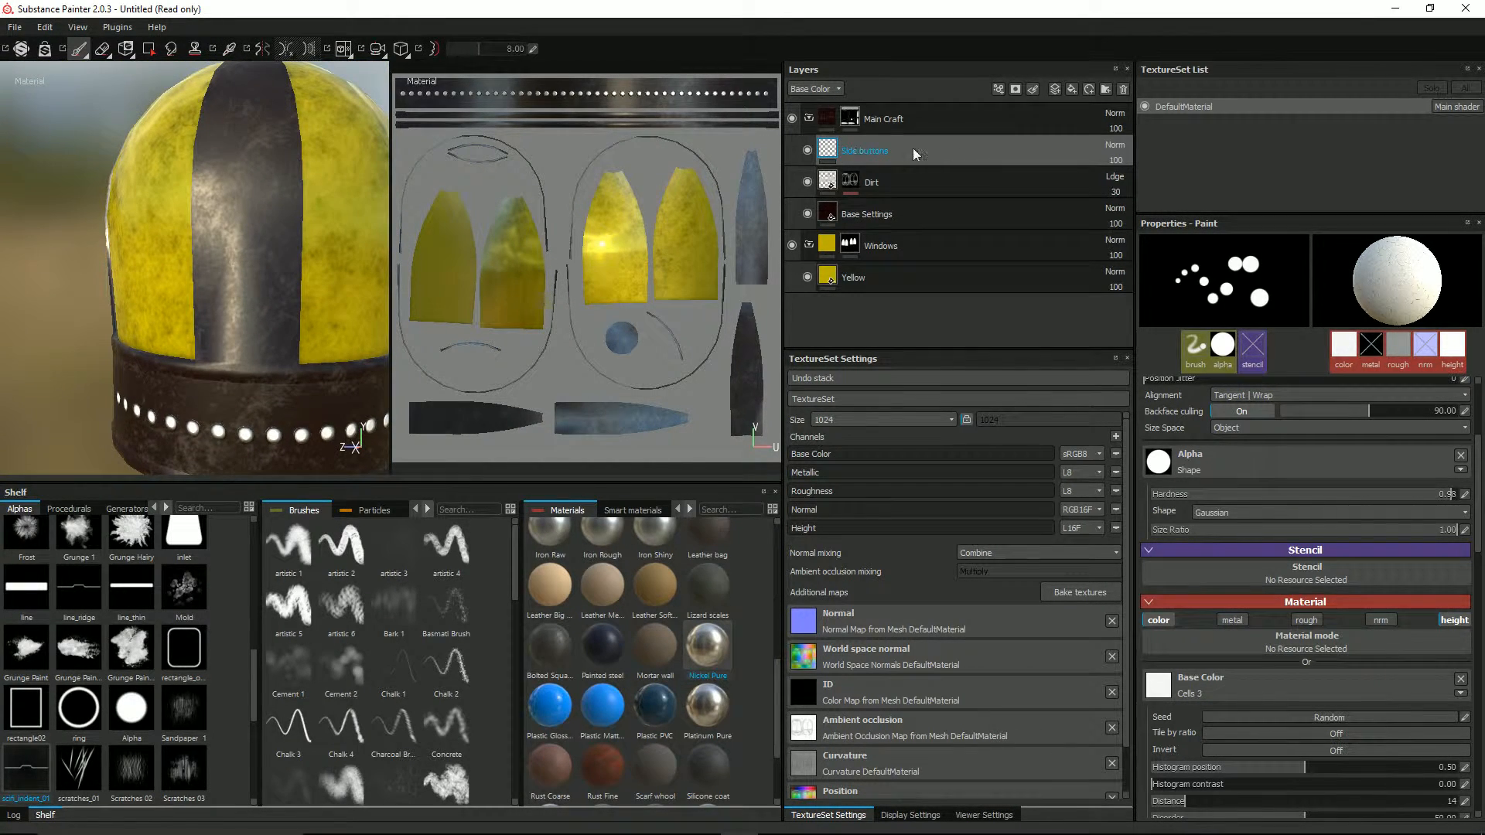
Set the Side buttons layer's base color blending to Linear dodge (Add) with an opacity of 17
left_click(1115, 145)
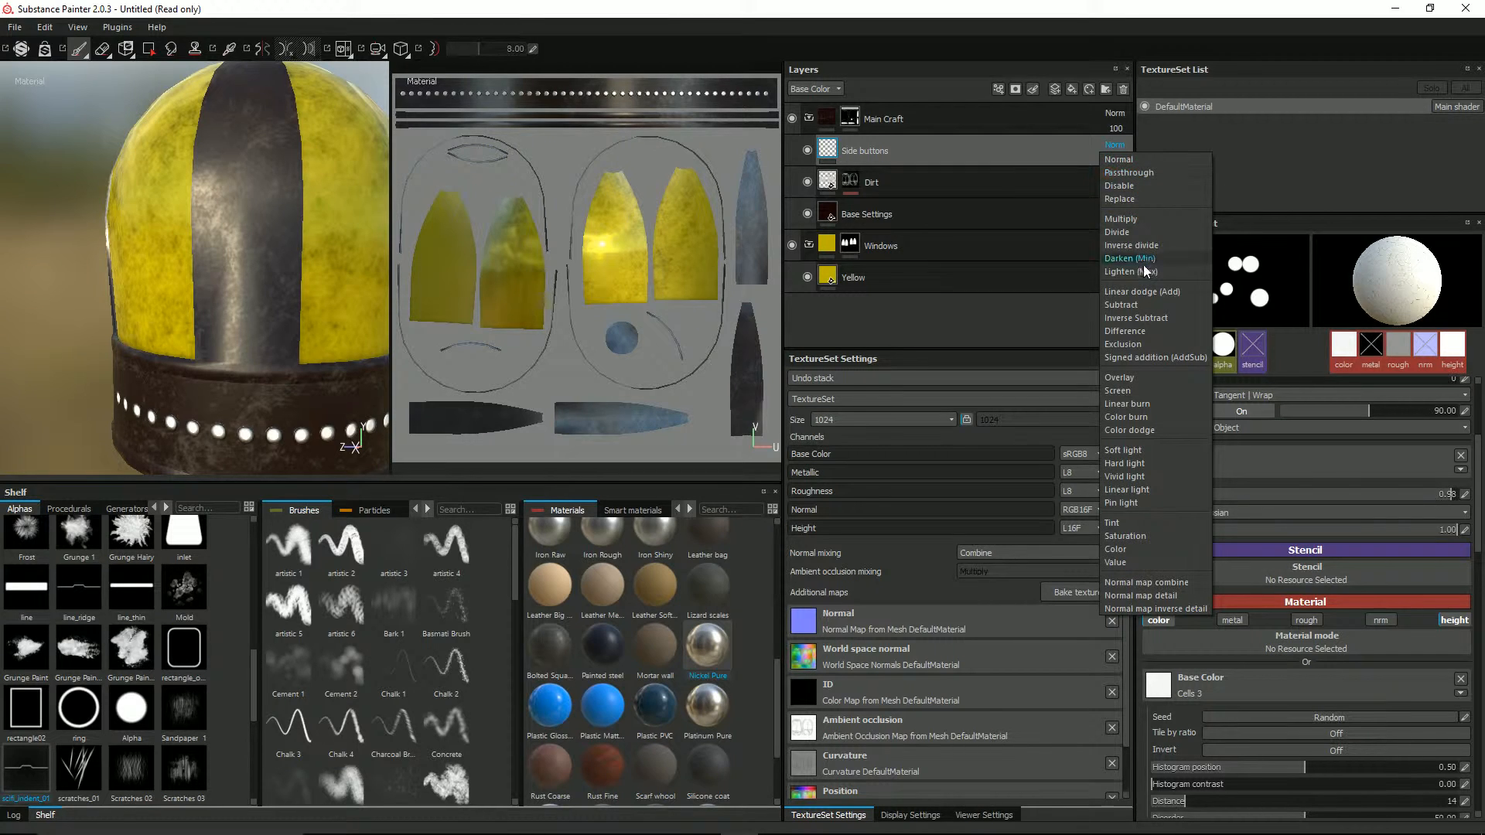
left_click(1148, 294)
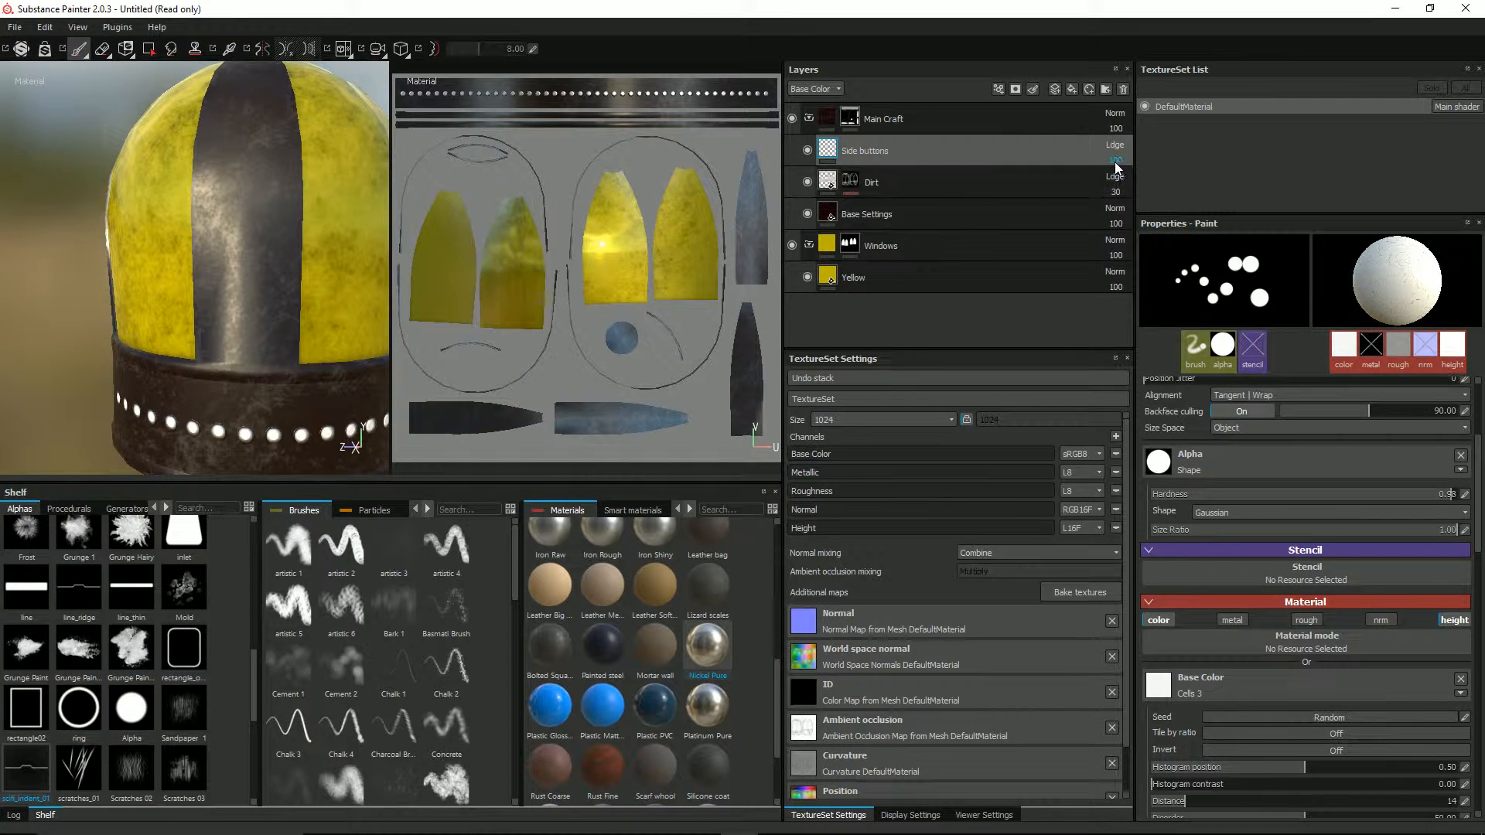
left_click_drag(1139, 182, 1109, 184)
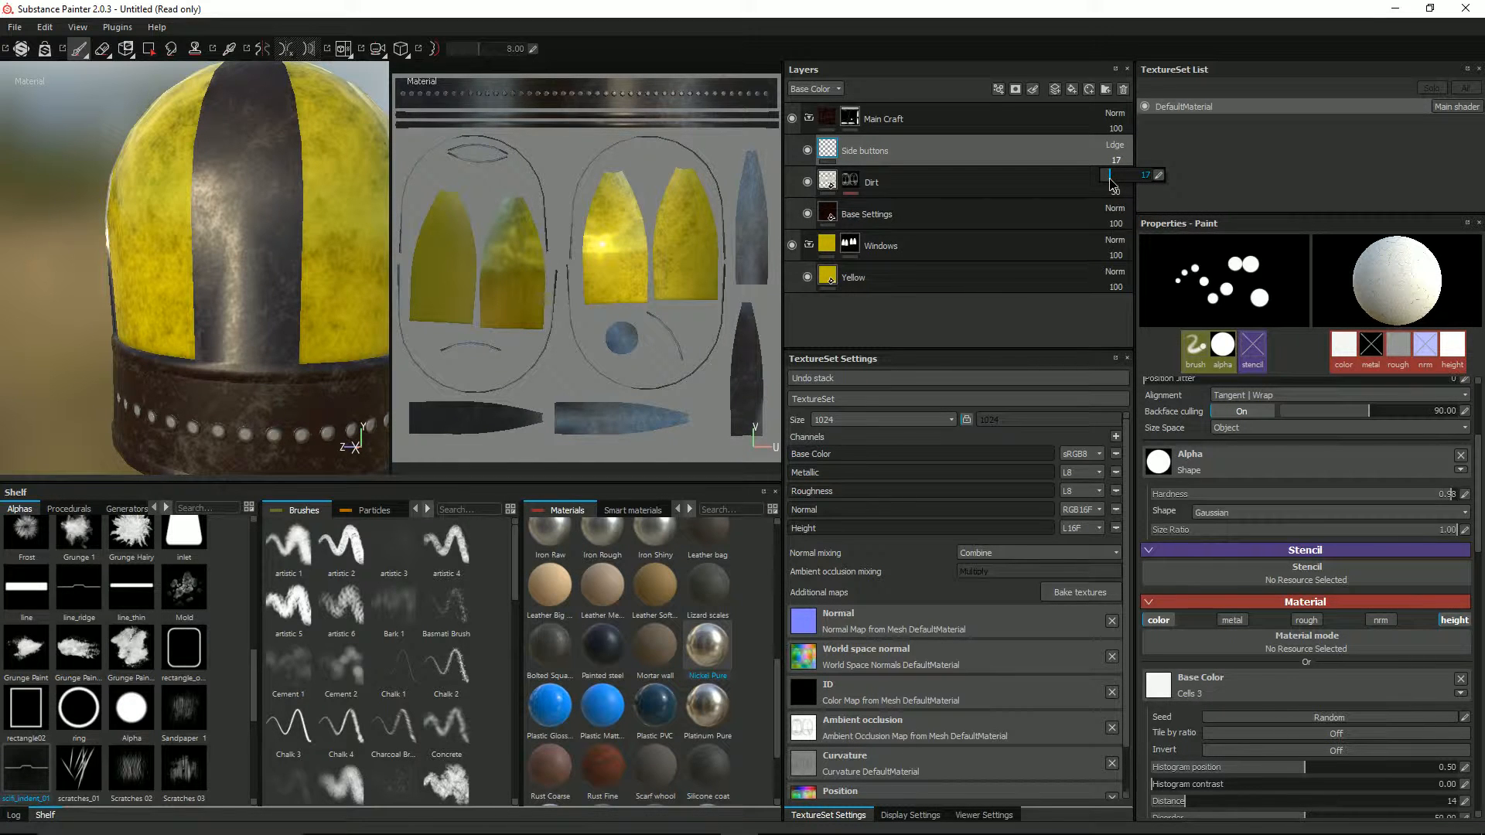
Examine the raised buttons around the craft's base from several sides, both close up and at a distance
left_click_drag(9, 324, 220, 306, "alt")
right_click_drag(220, 306, 106, 332, "alt")
left_click_drag(106, 332, 275, 317, "alt")
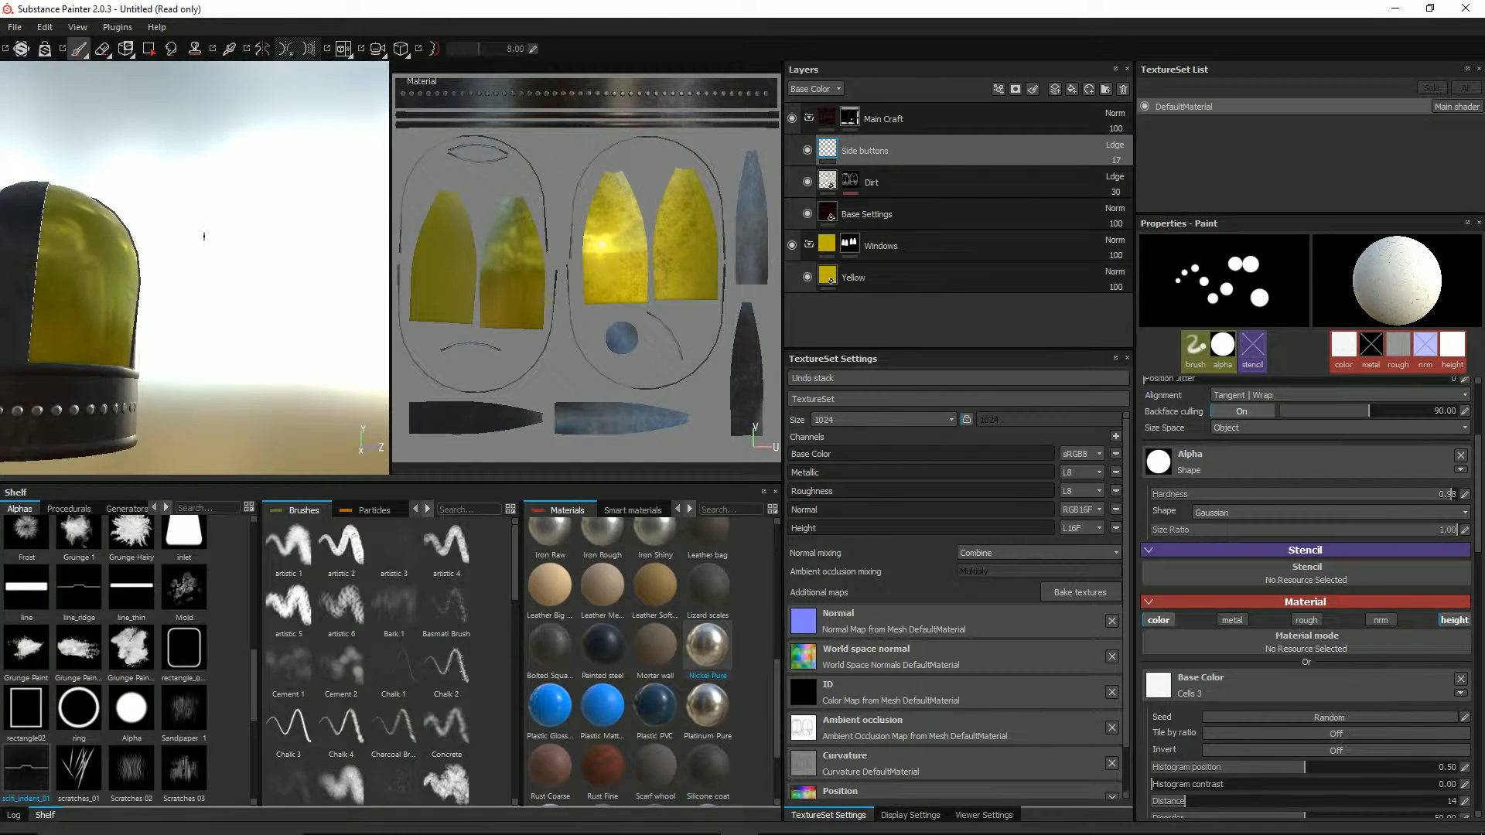
left_click_drag(1, 263, 200, 284, "alt")
middle_click_drag(164, 273, 372, 279, "alt")
scroll(166, 349, "up", 2)
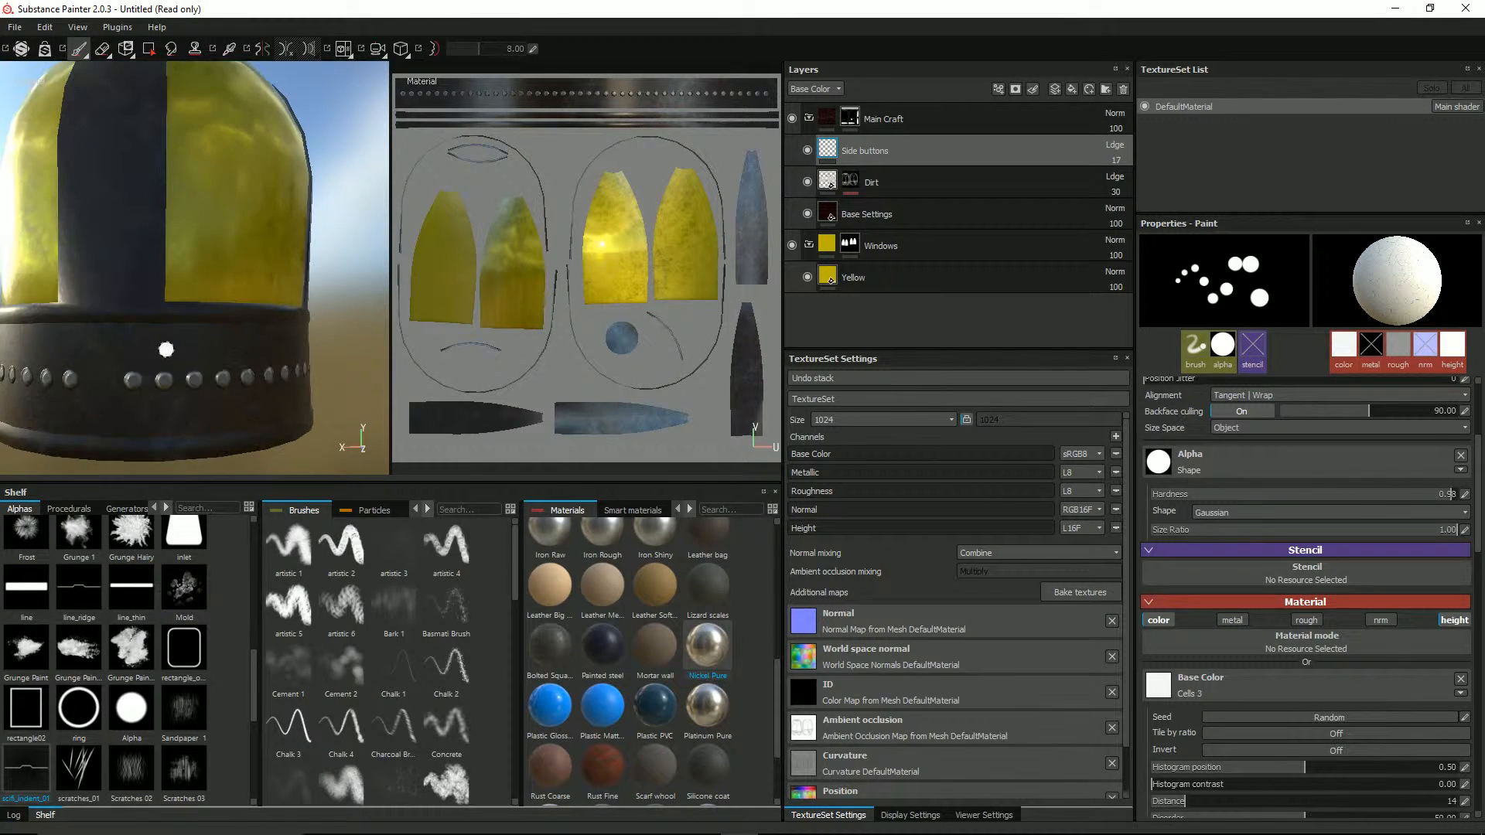
middle_click_drag(119, 332, 255, 282, "alt")
scroll(255, 281, "up", 2)
left_click_drag(116, 371, 184, 370, "alt")
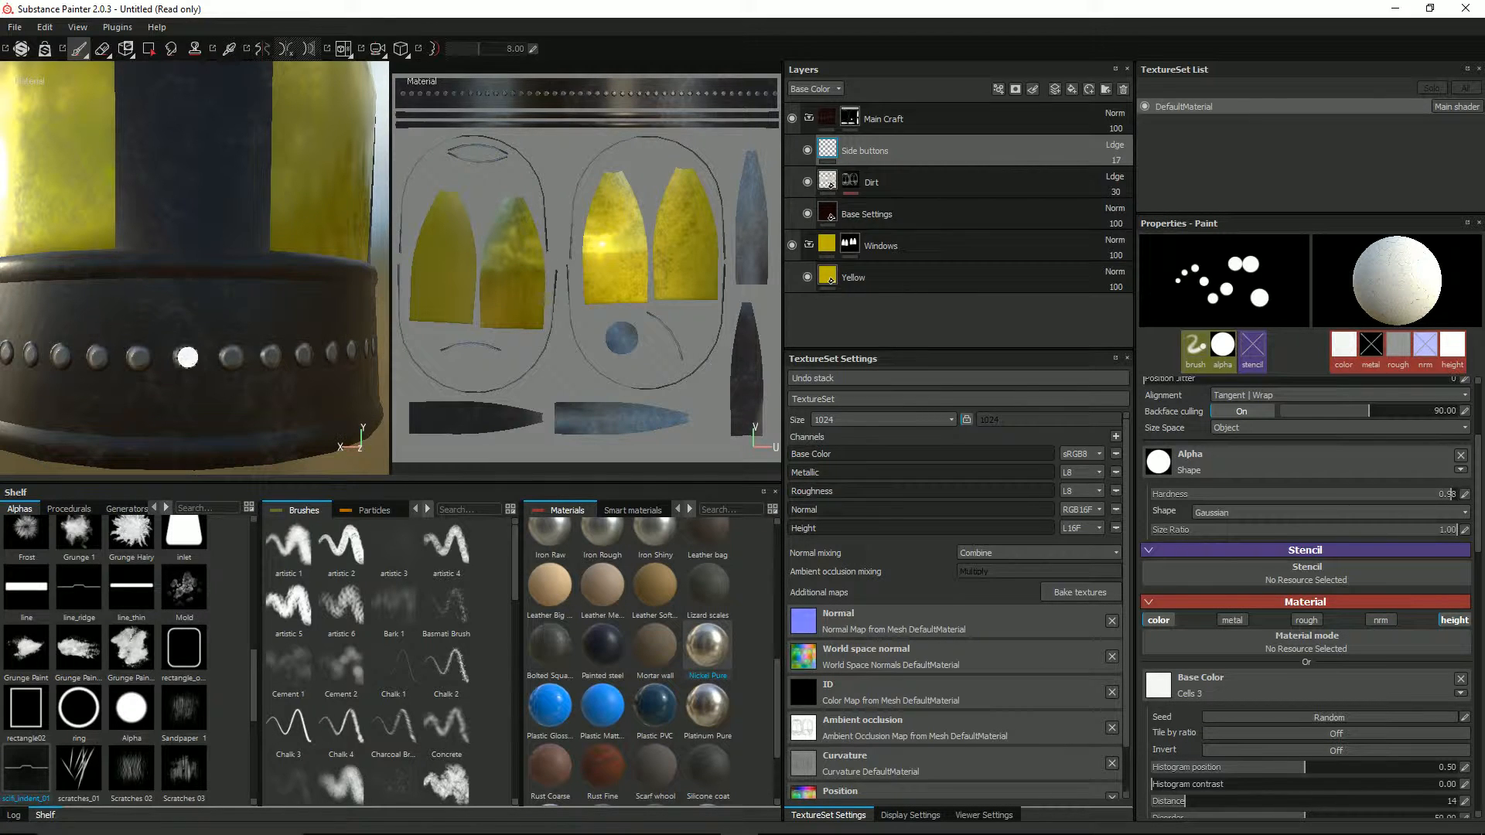
scroll(261, 313, "down", 3)
scroll(182, 393, "up", 5)
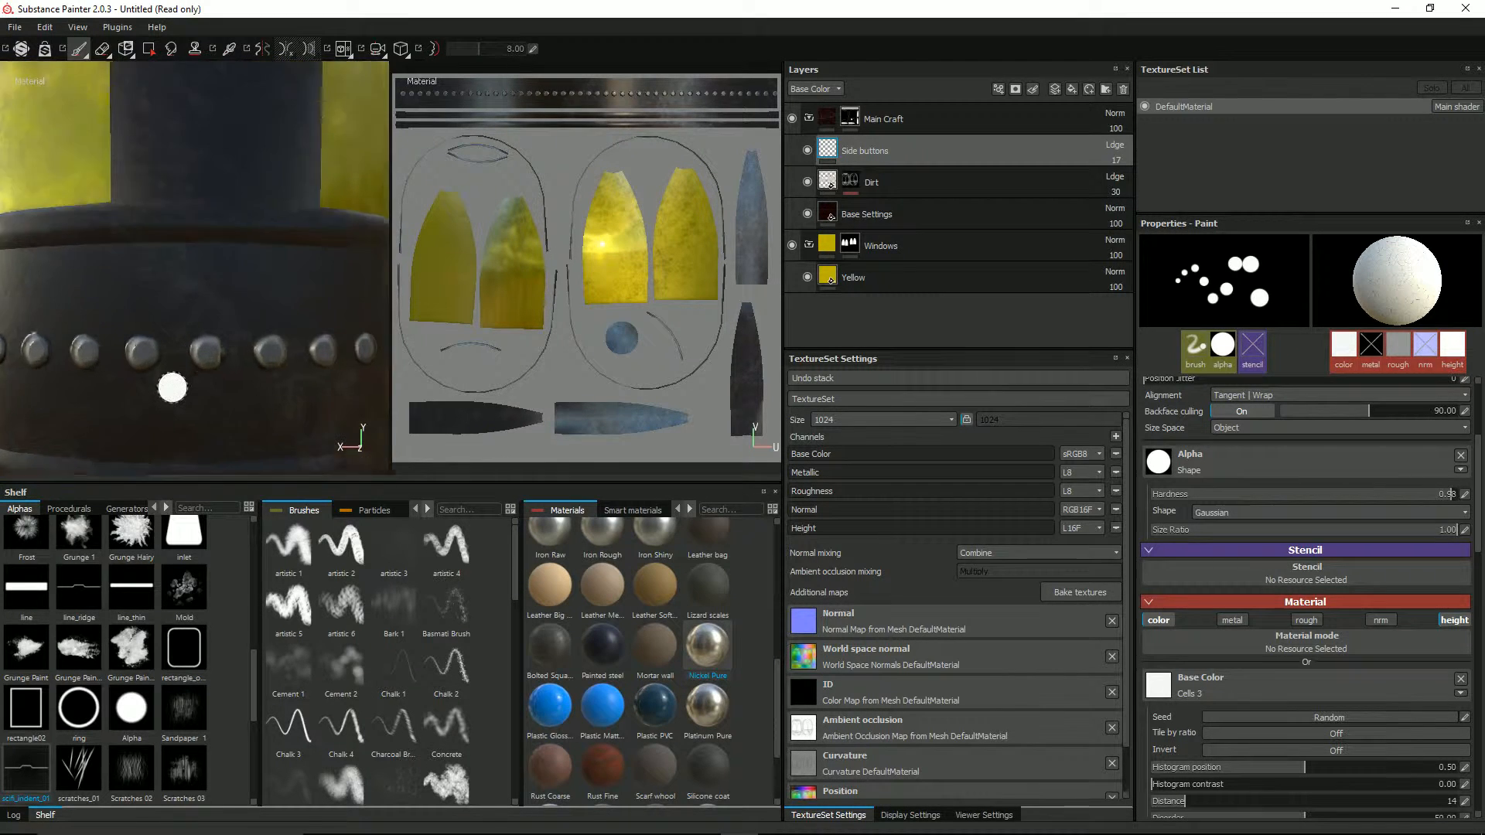
mouse_move(278, 328)
left_mouse_down("alt")
mouse_move(209, 309)
mouse_move(230, 328)
mouse_move(268, 321)
left_mouse_up("alt")
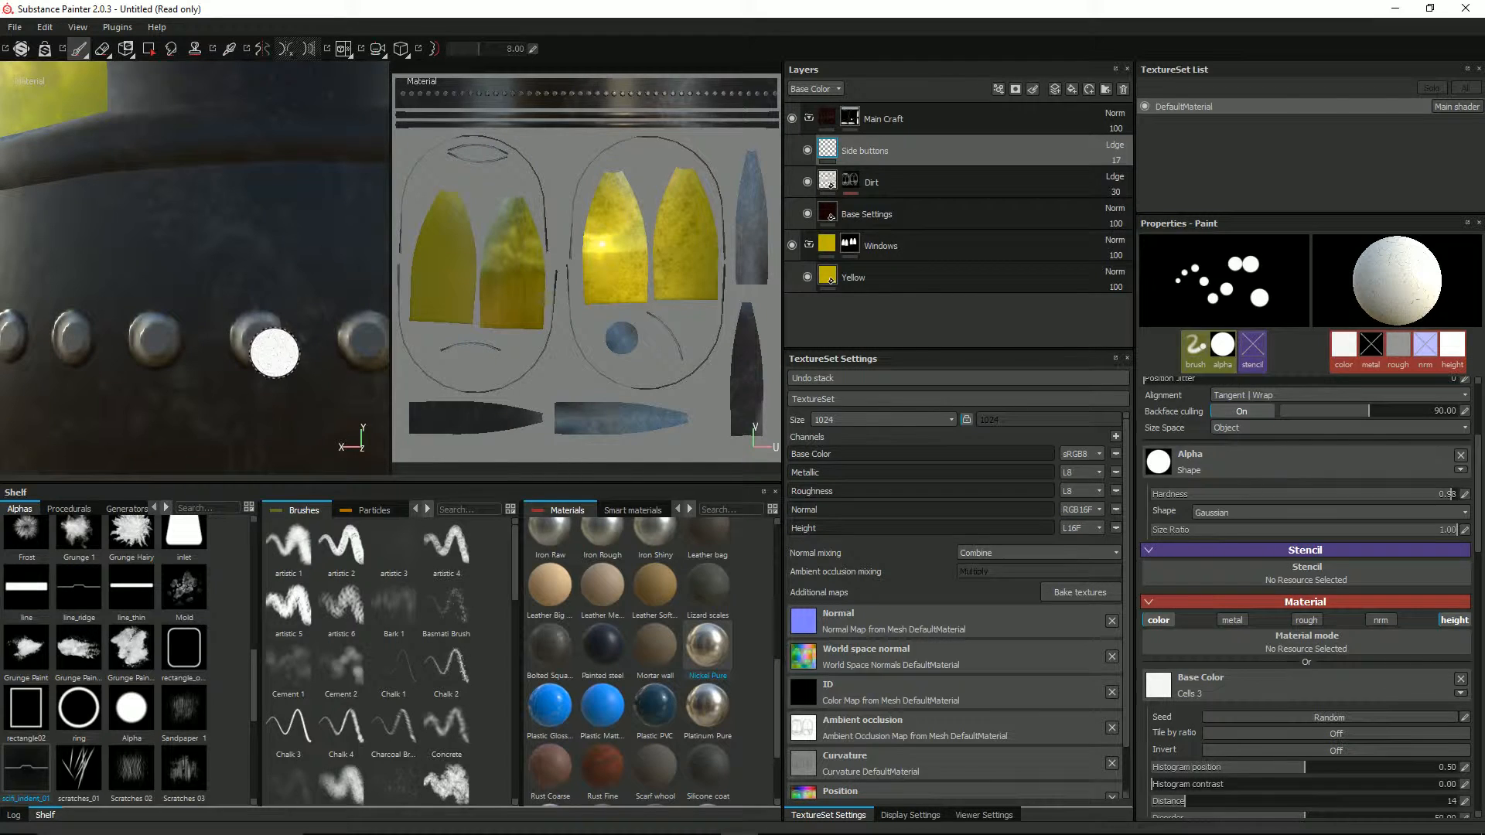
scroll(255, 322, "down", 6)
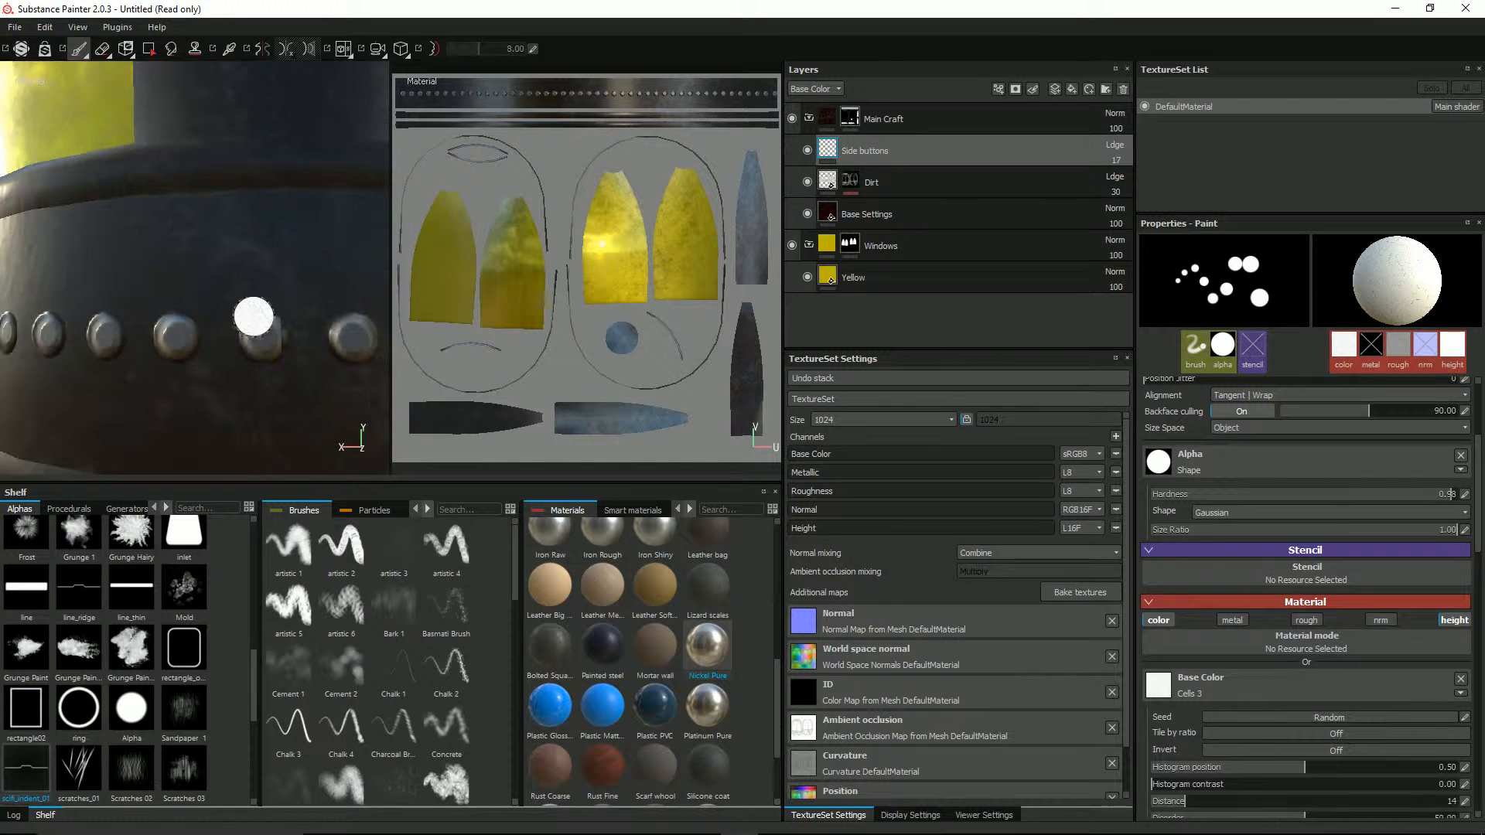
scroll(308, 270, "up", 2)
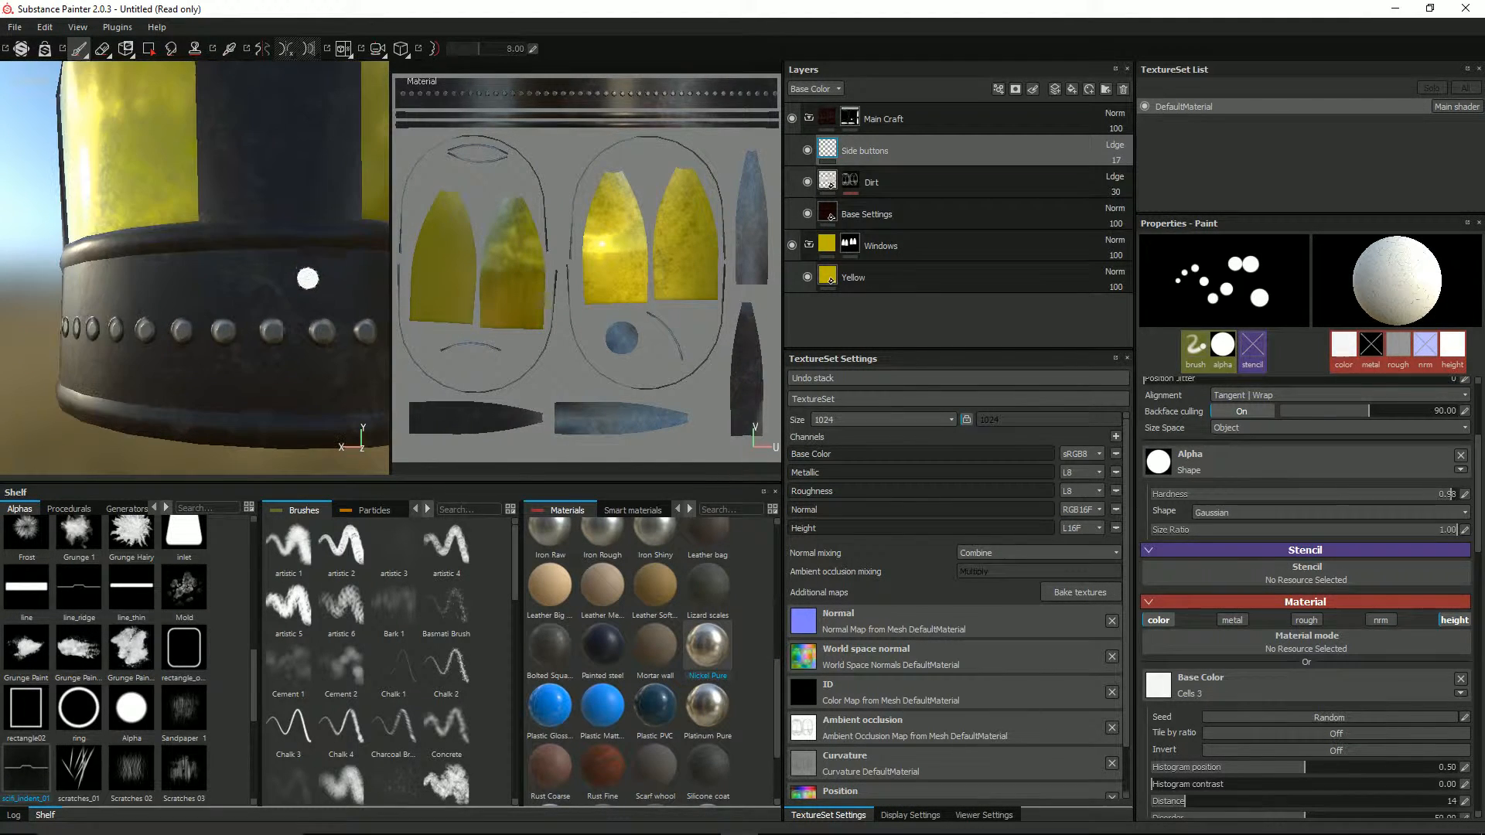
scroll(299, 302, "up", 2)
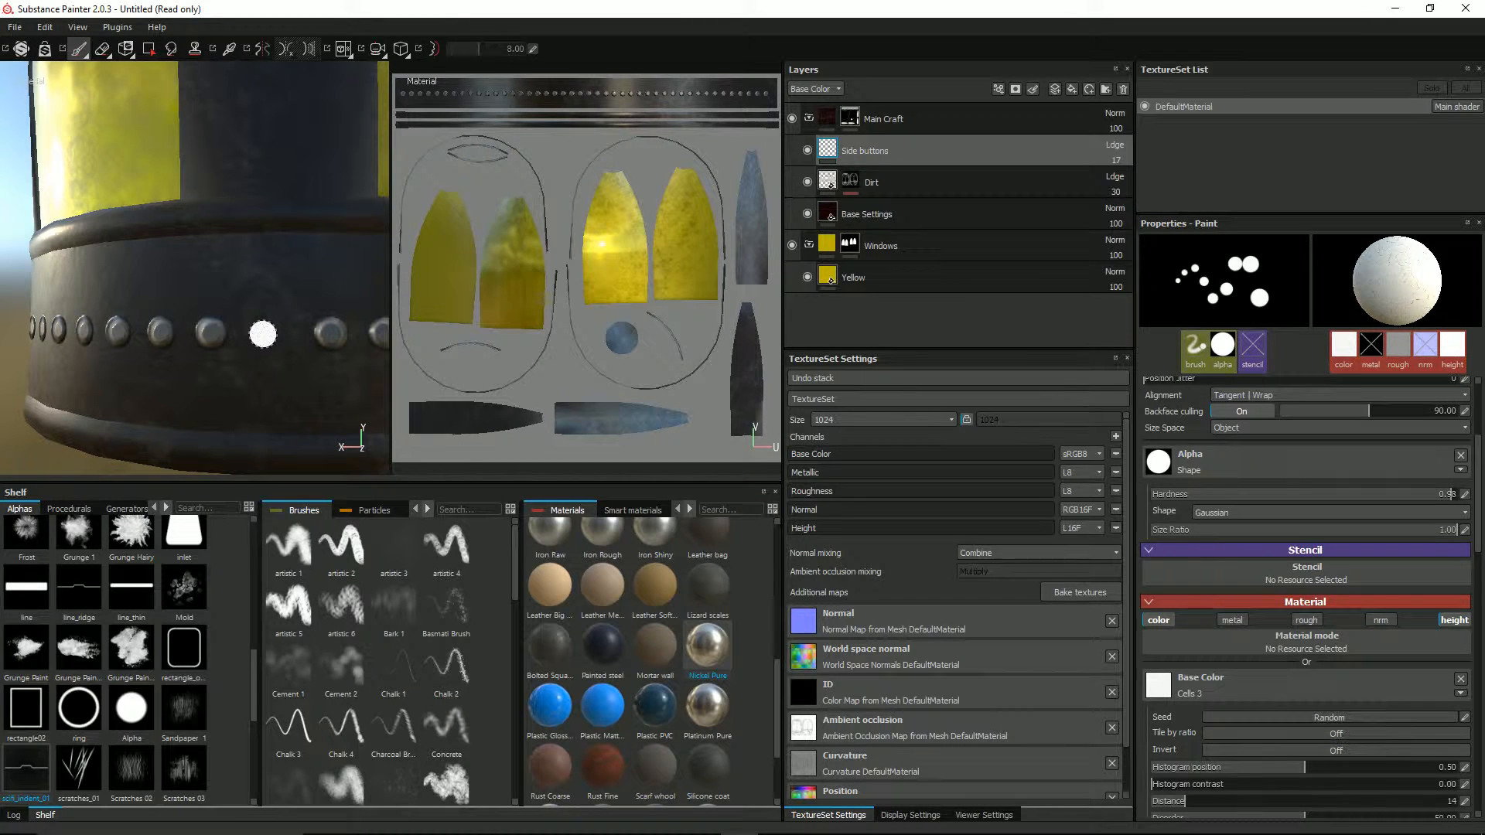
scroll(332, 334, "down", 6)
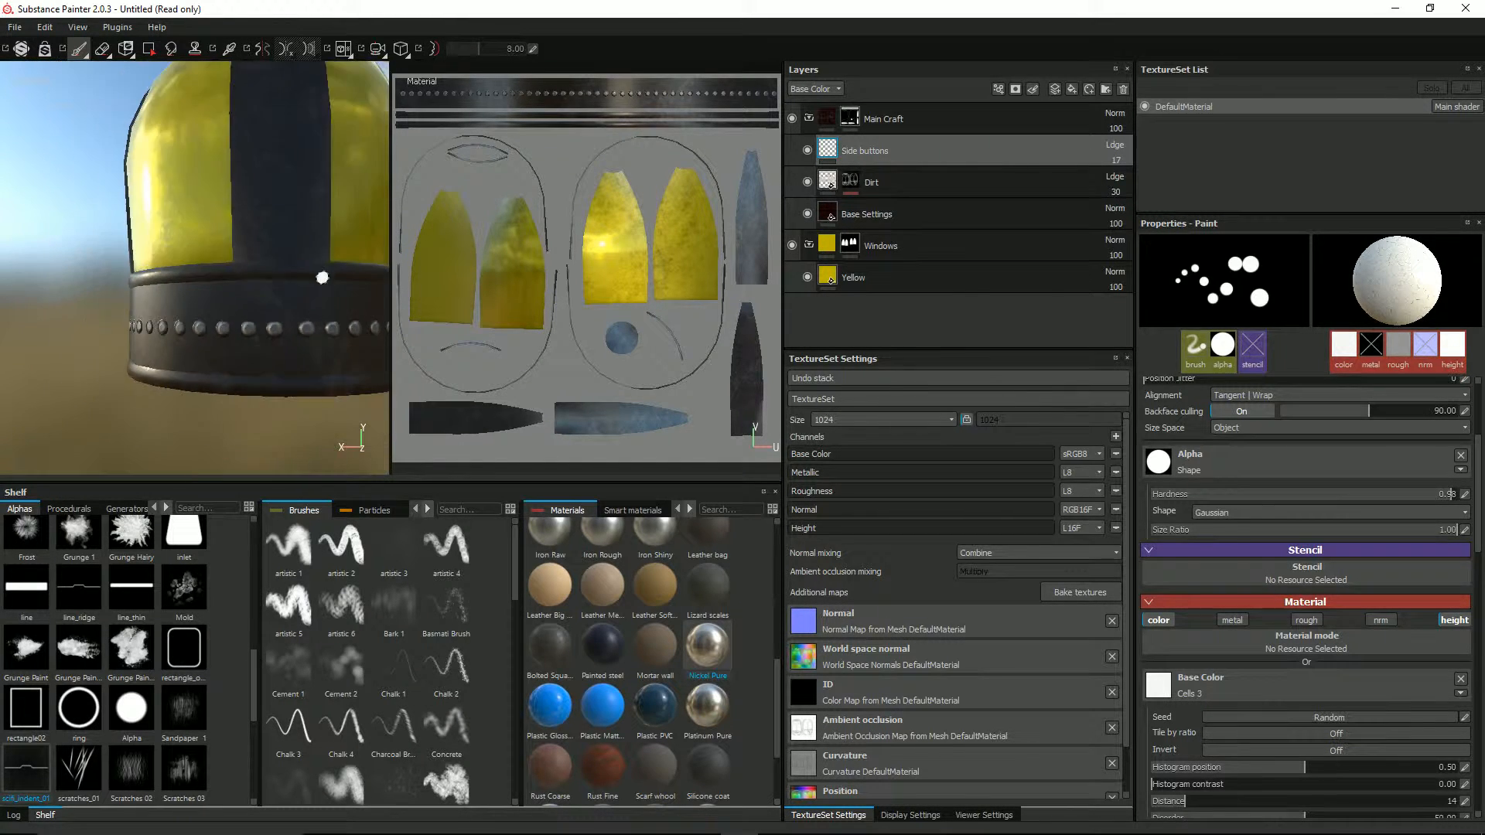
left_click_drag(314, 243, 219, 284, "alt")
scroll(219, 284, "up", 2)
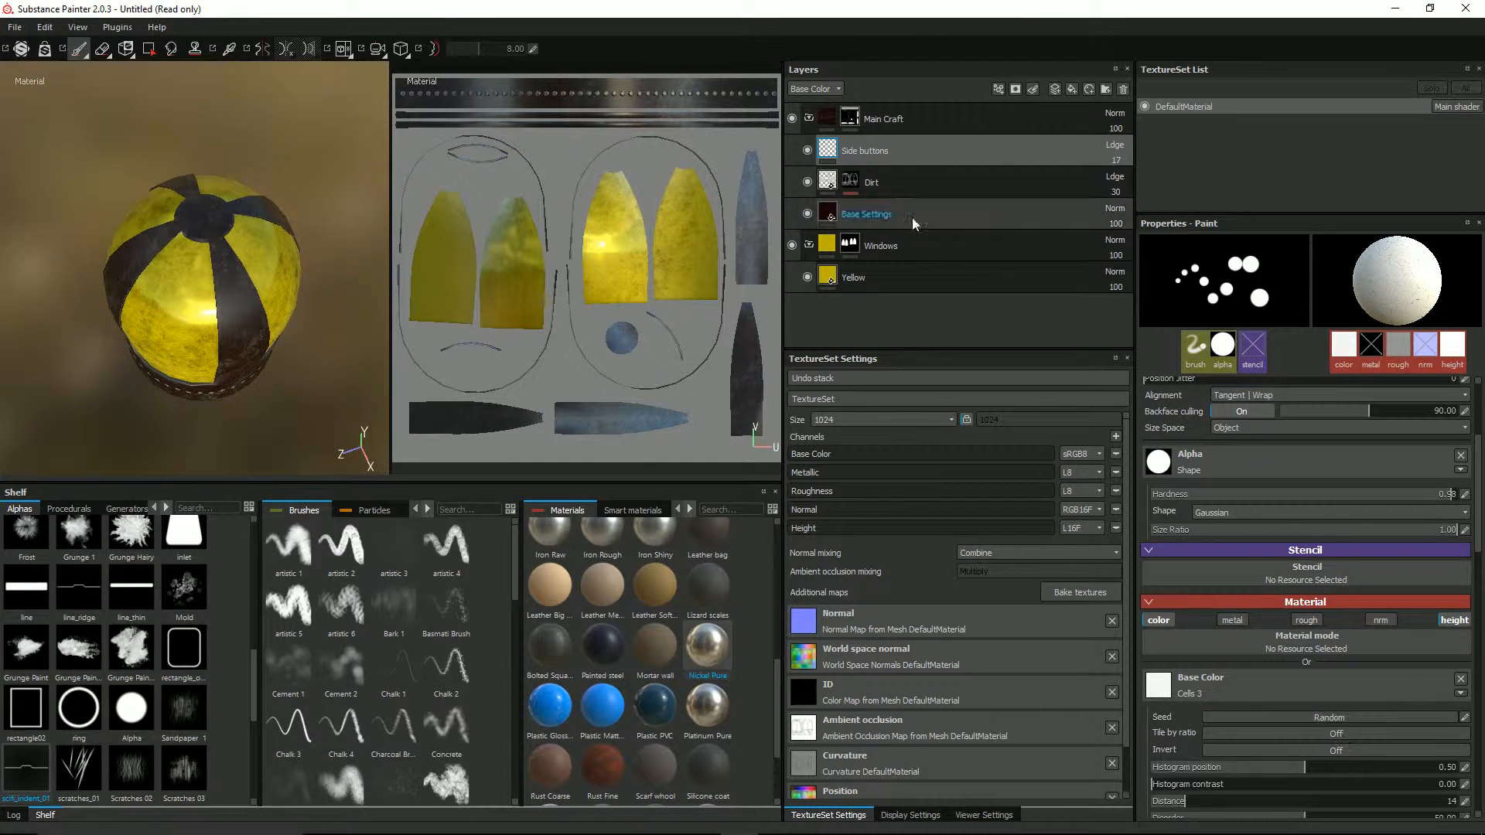
Add a paint layer above Side buttons and name it Top Normal
left_click(1056, 89)
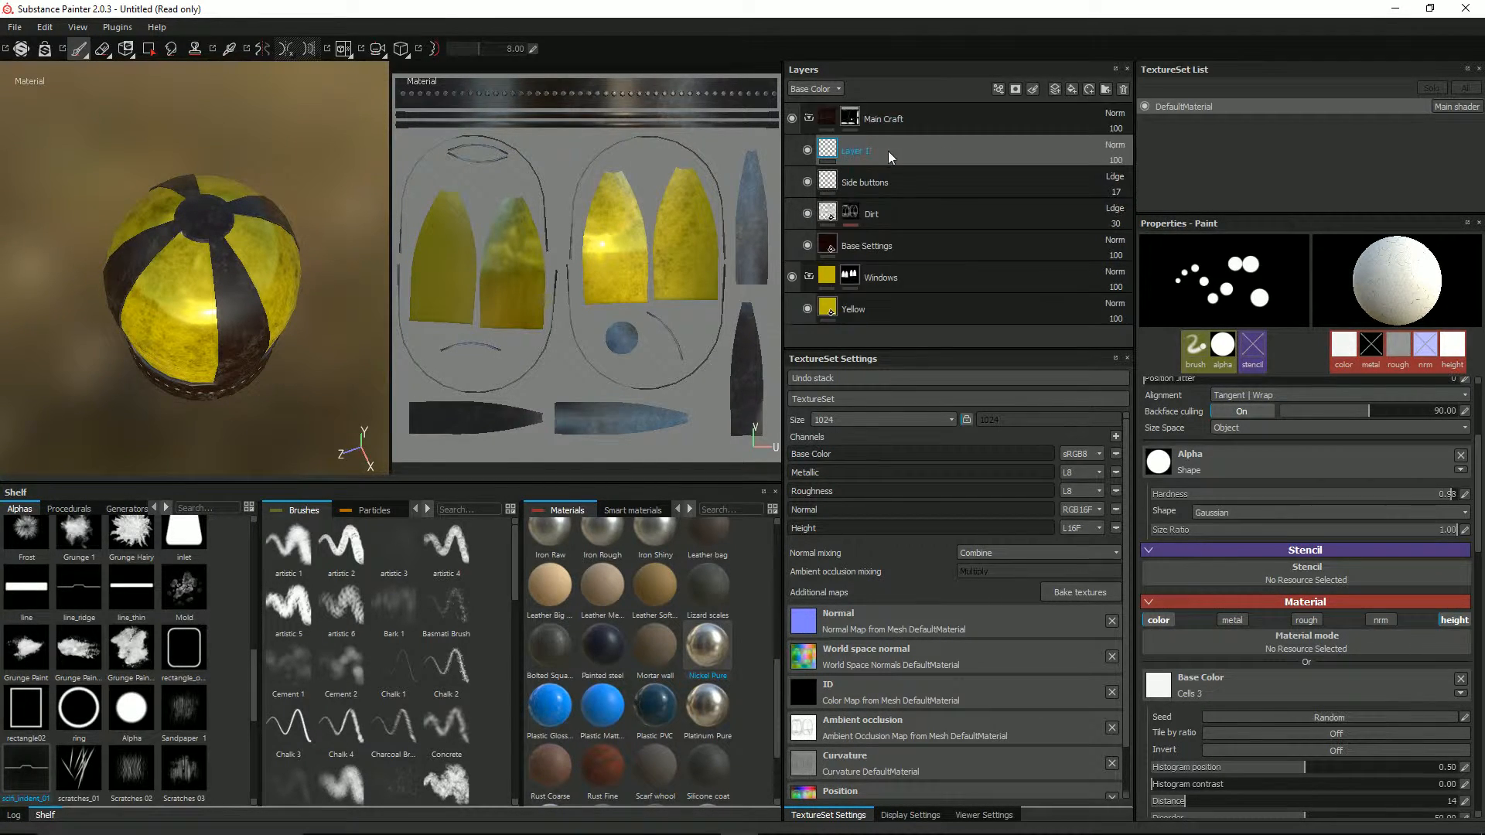
double_click(854, 151)
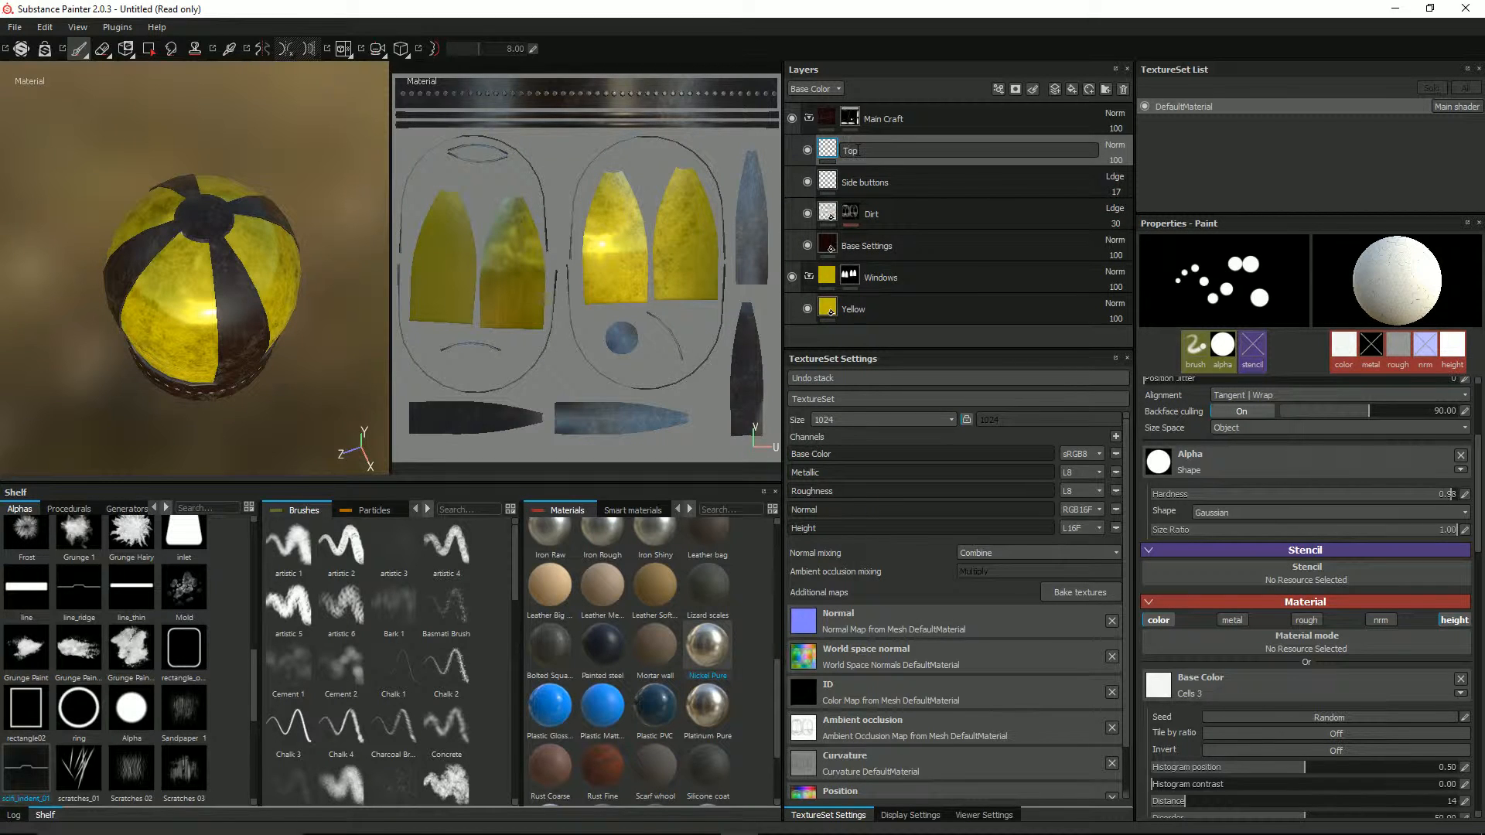
key("Return")
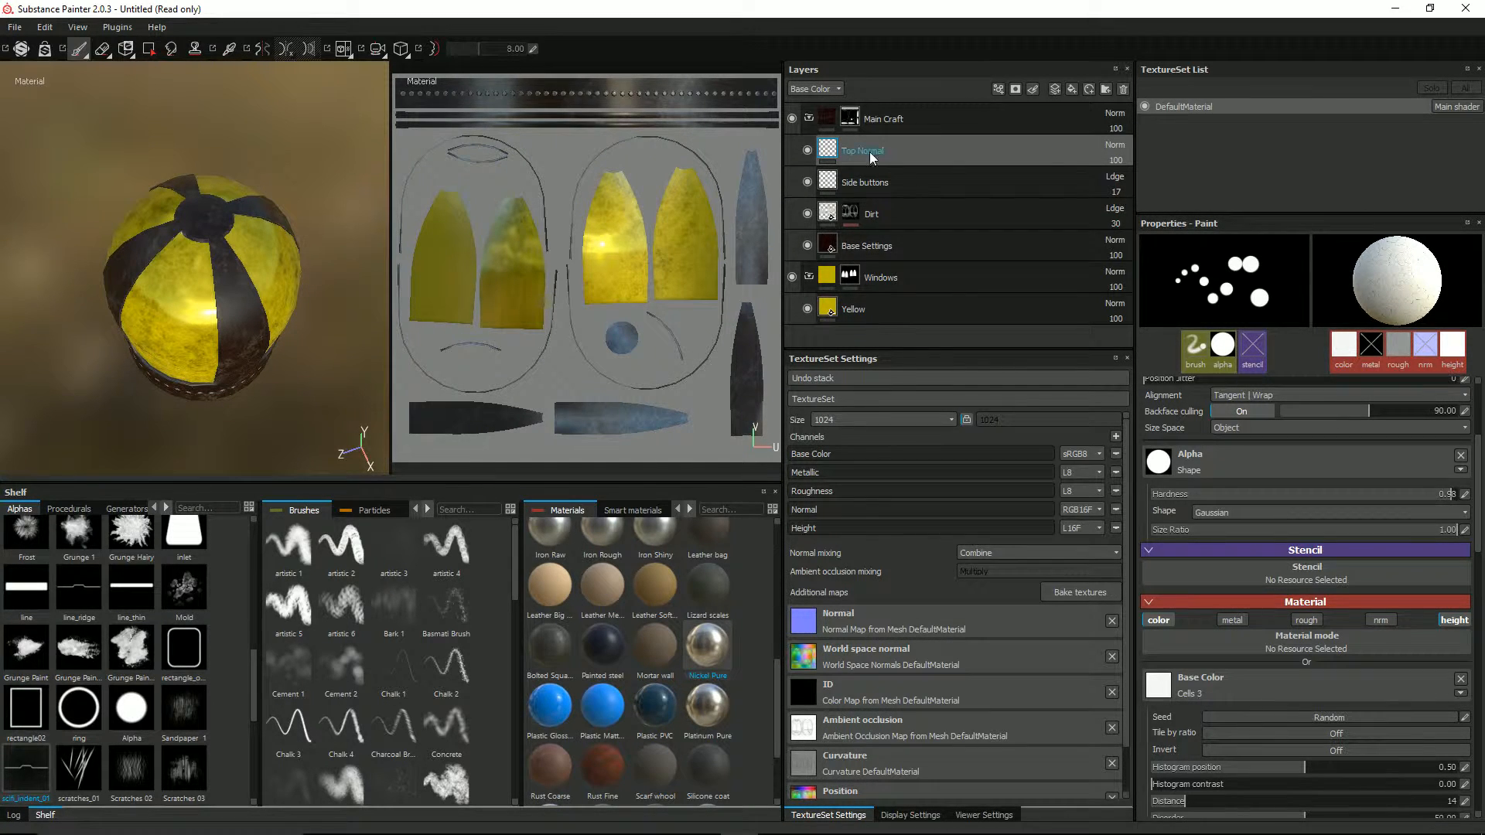
Choose the default hard brush for the Top Normal layer, with its color channel off and normal channel on
scroll(313, 639, "down", 3)
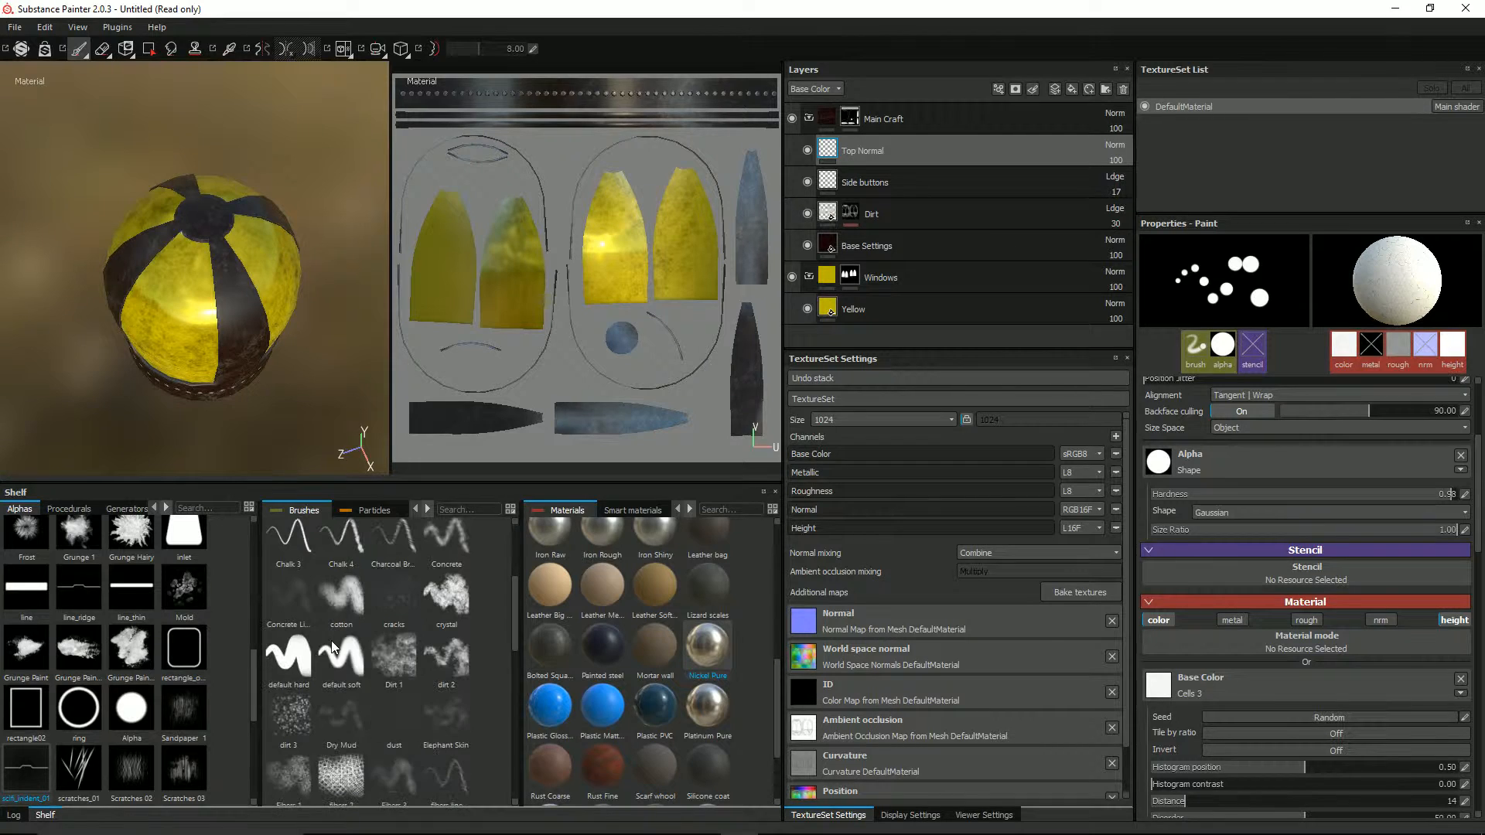
left_click(291, 662)
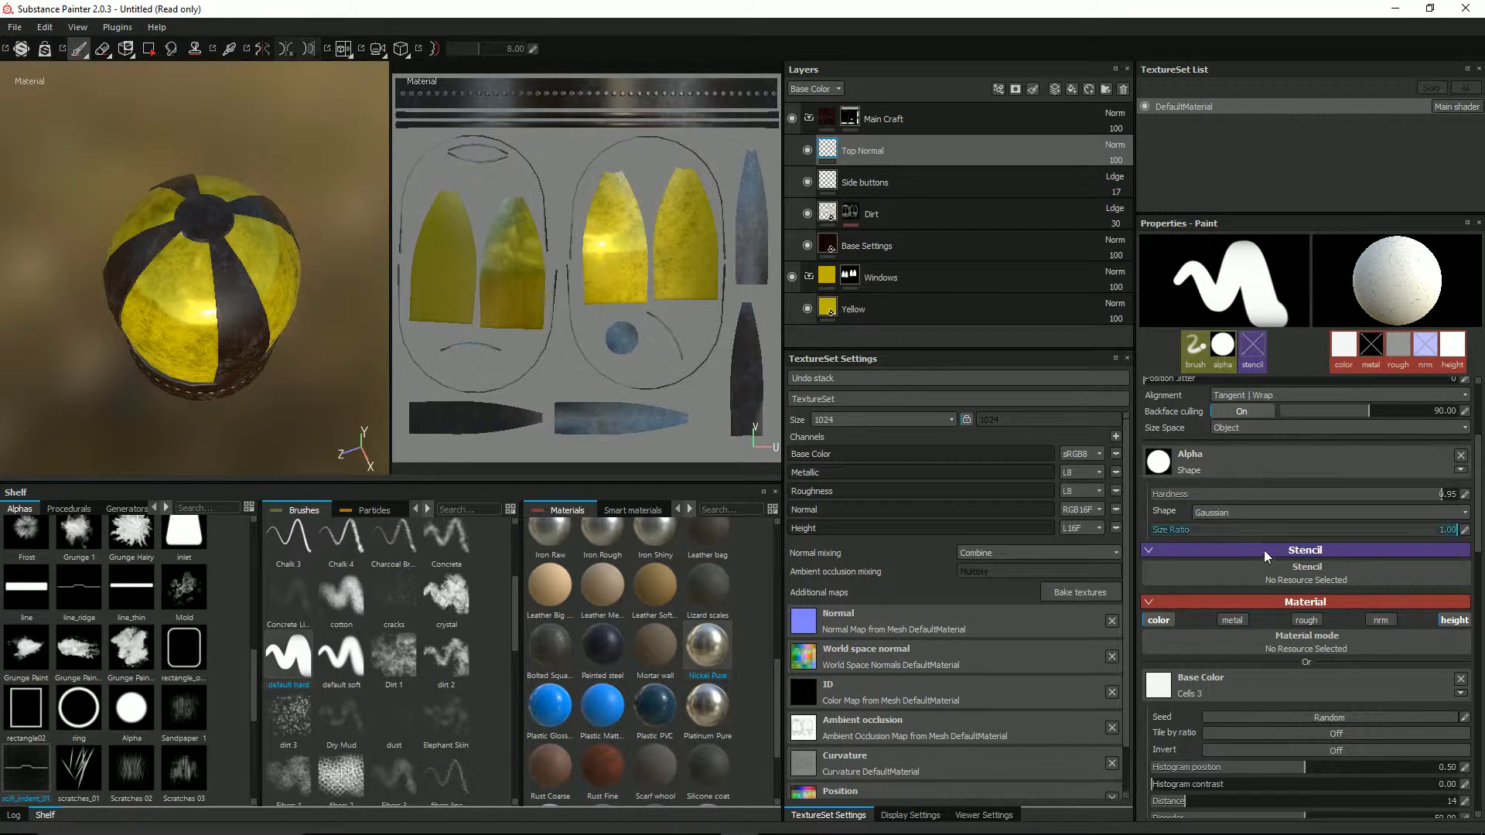
left_click(1158, 620)
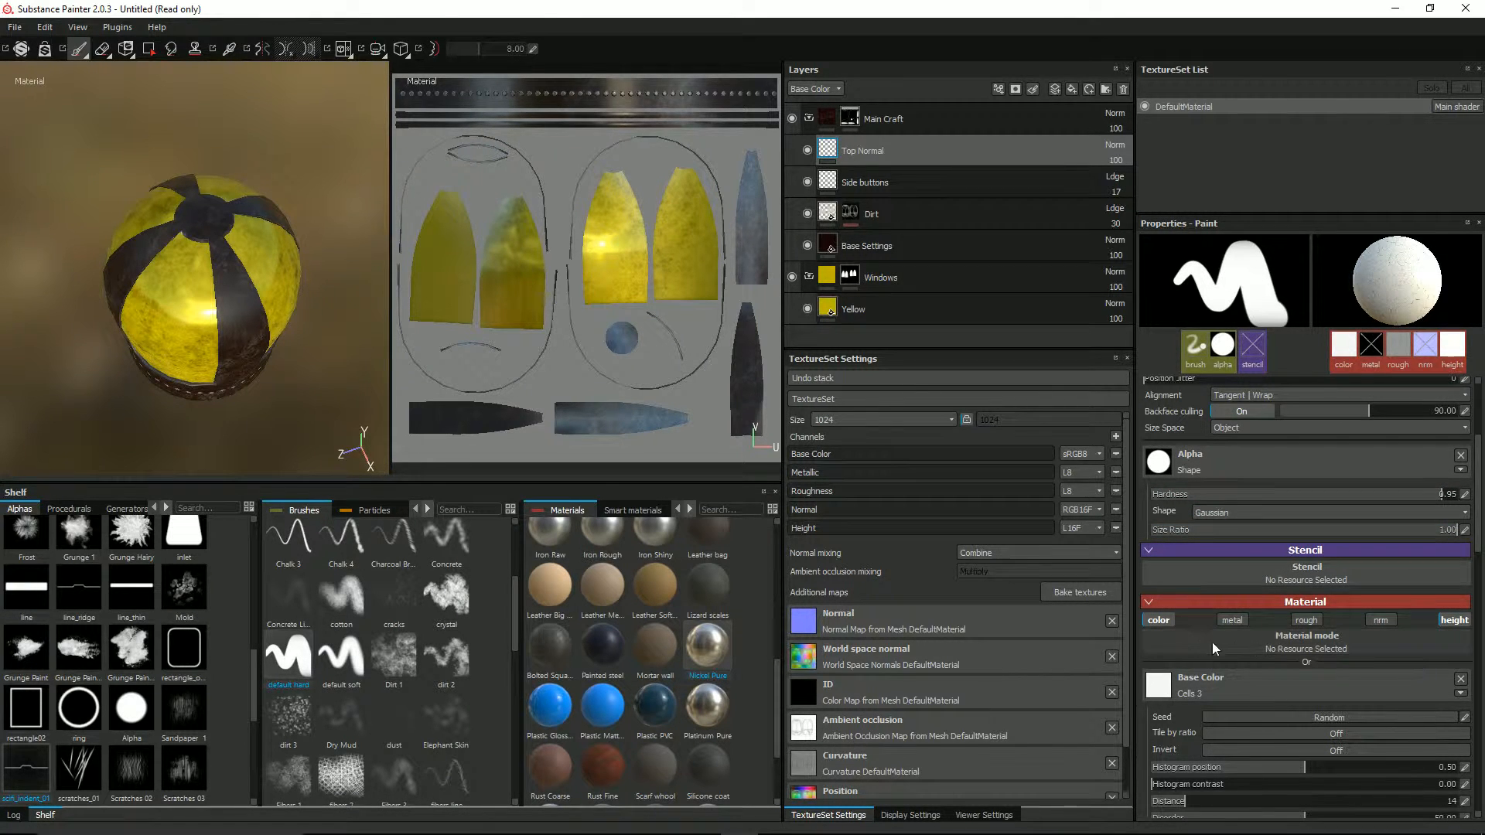
left_click(1383, 622)
scroll(1337, 531, "up", 3)
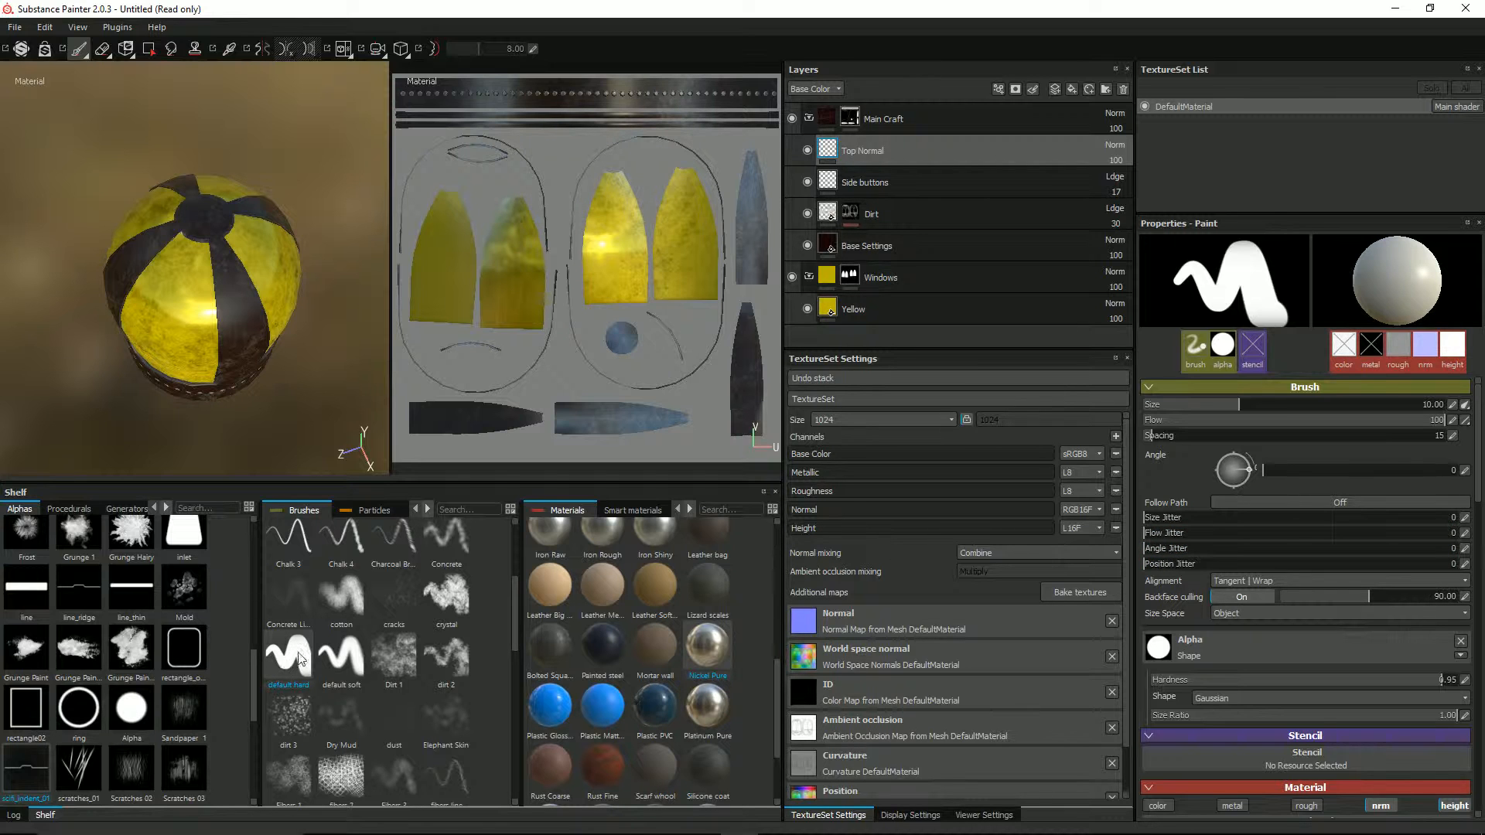
Try the Dirt 1 brush, return to default hard, remove its alpha shape and turn off the height channel
left_click(399, 659)
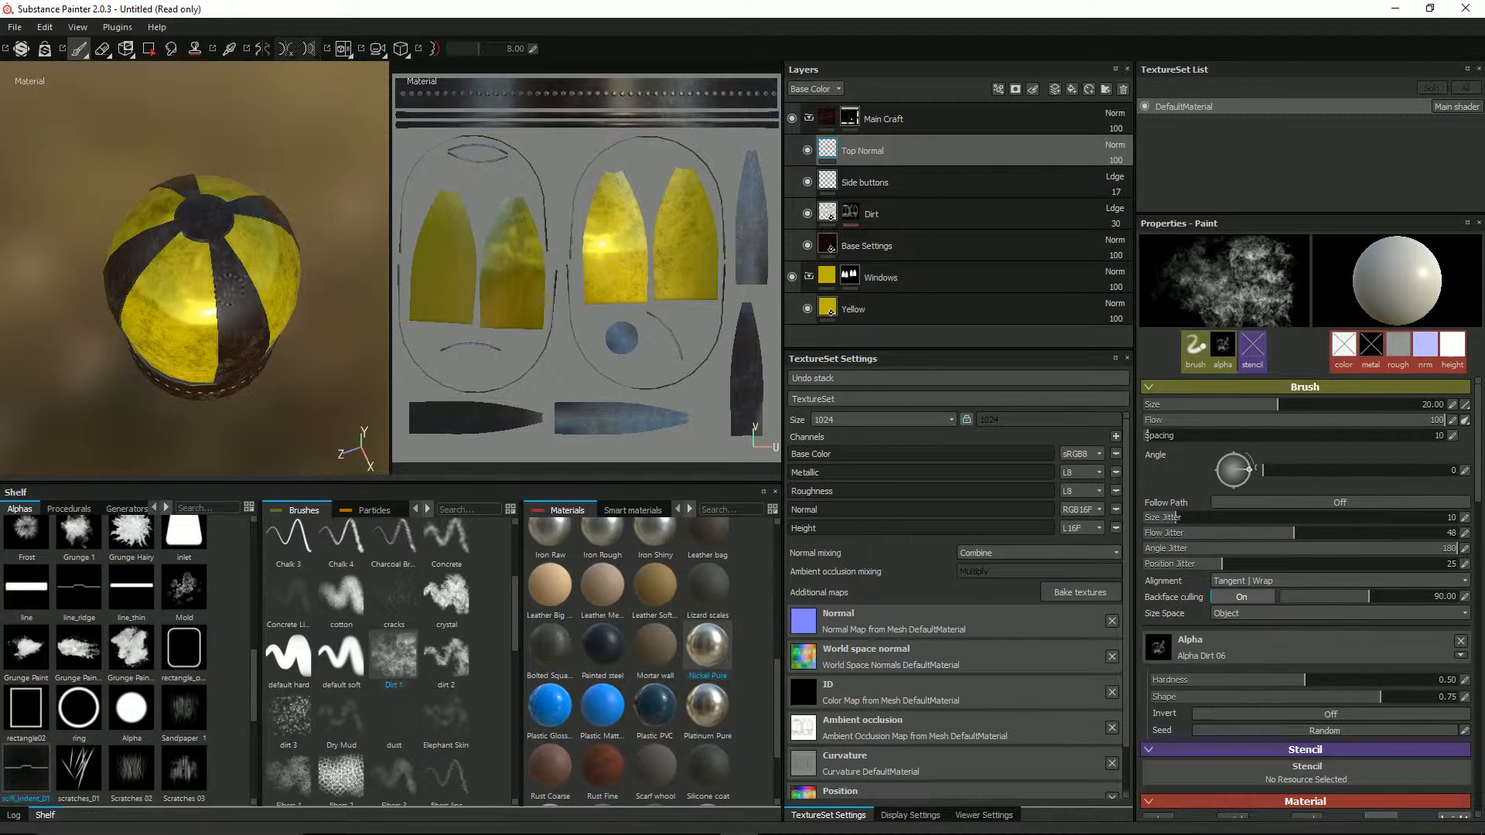
left_click(302, 666)
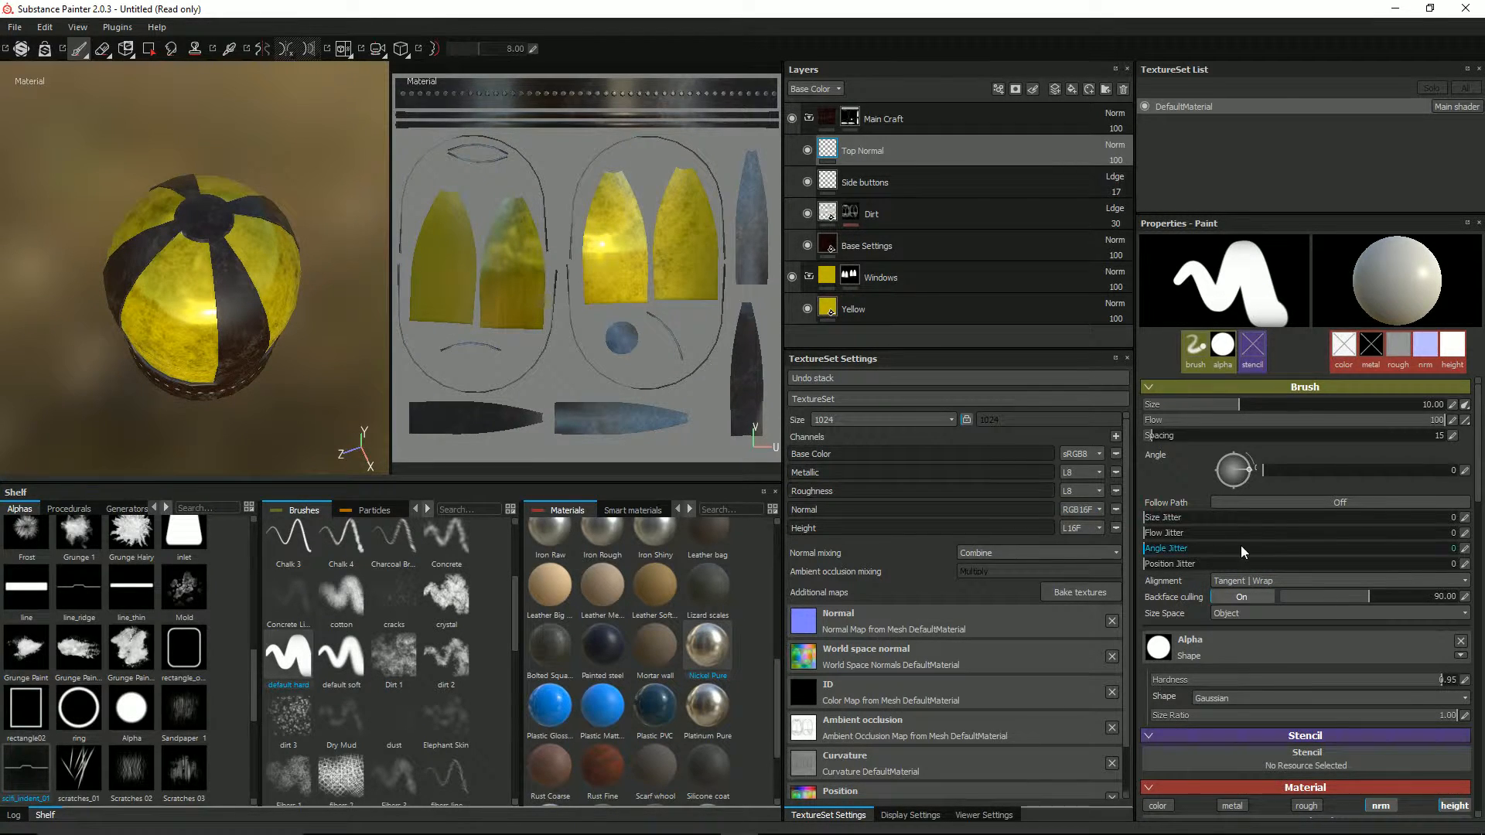
scroll(1250, 550, "down", 3)
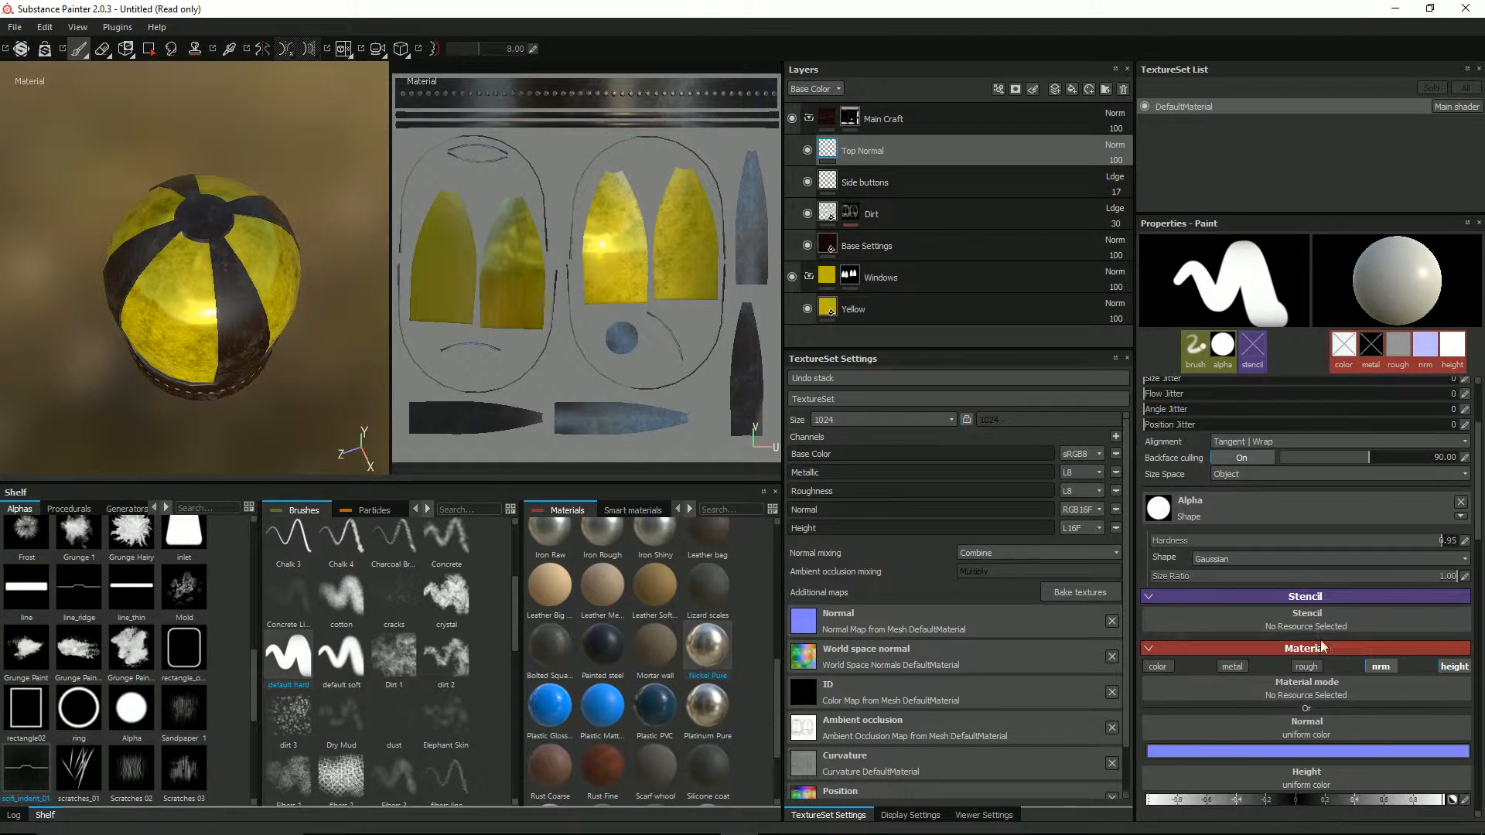
left_click(1460, 502)
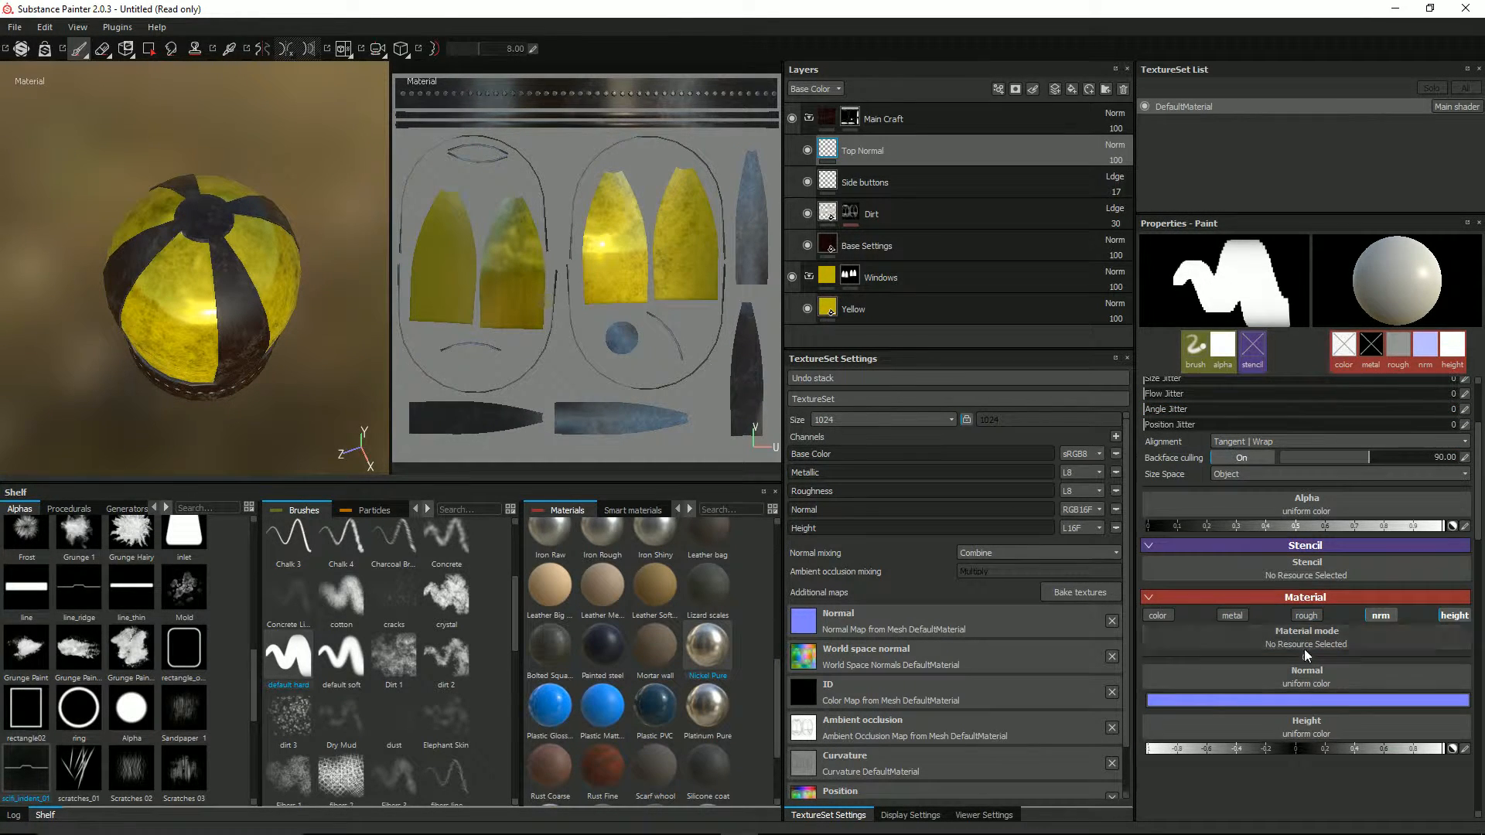
left_click(1299, 701)
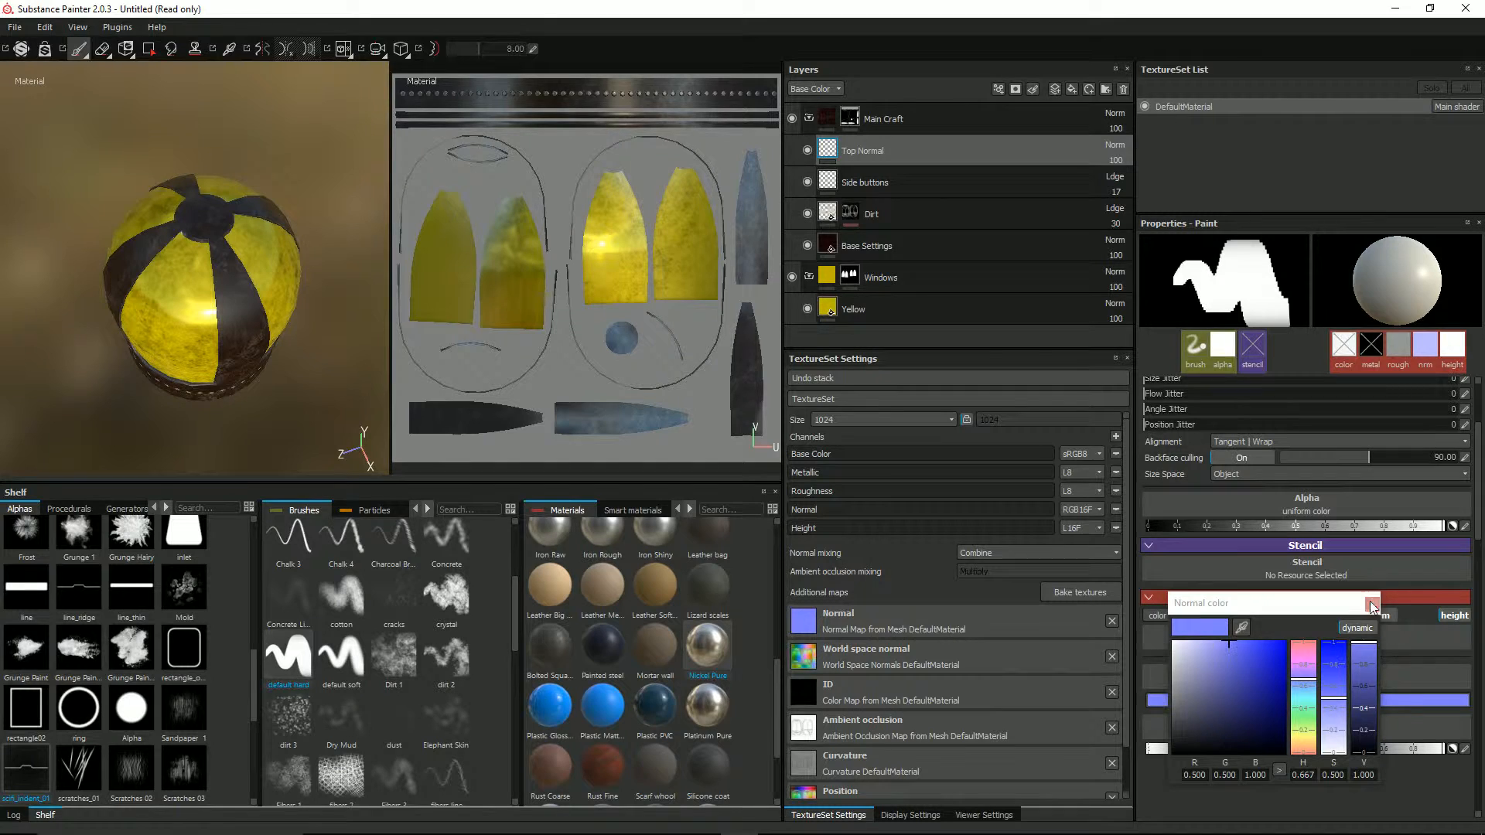
left_click(1367, 602)
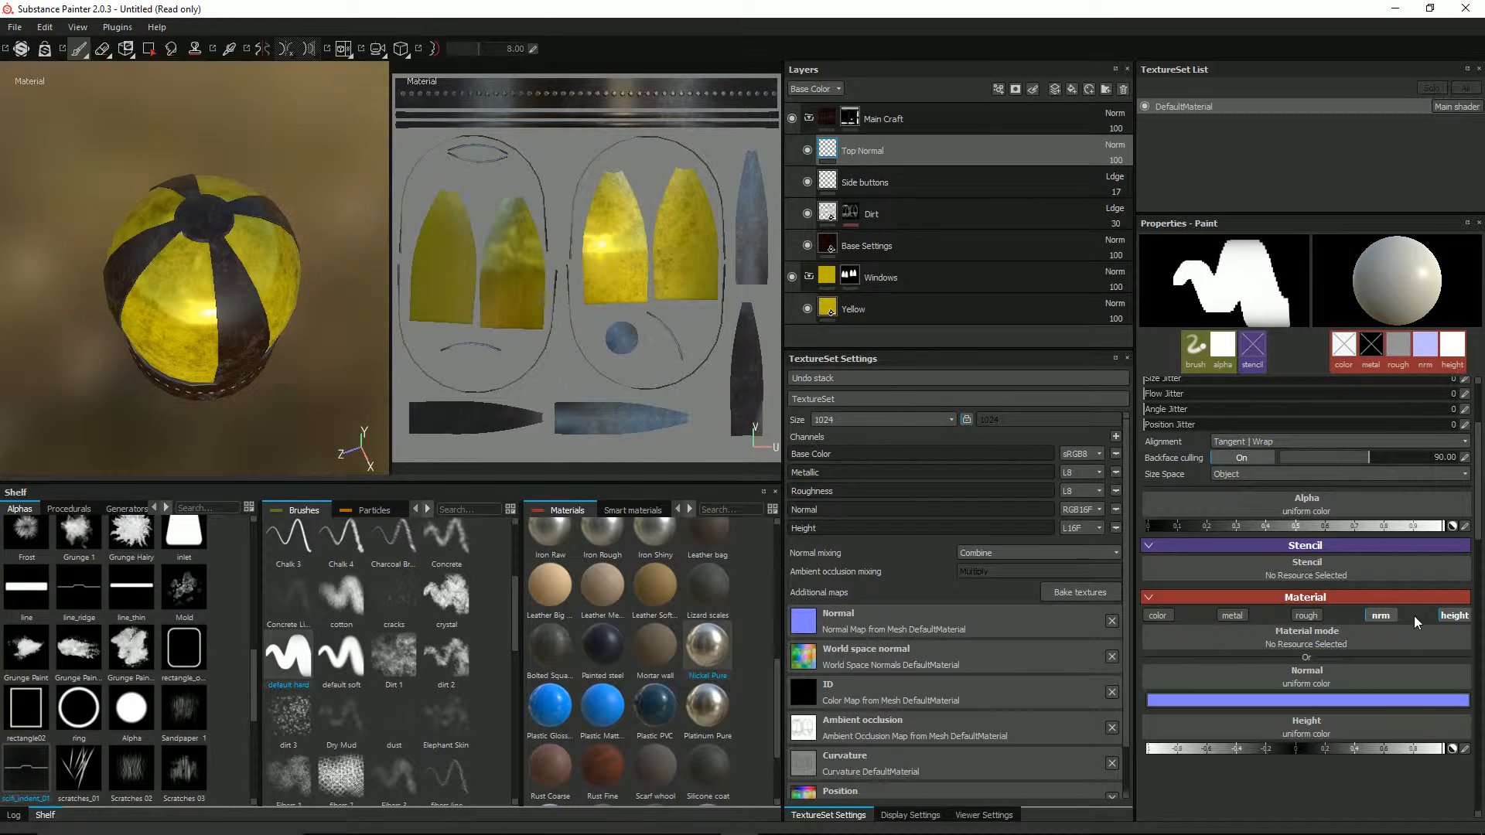
left_click(1454, 616)
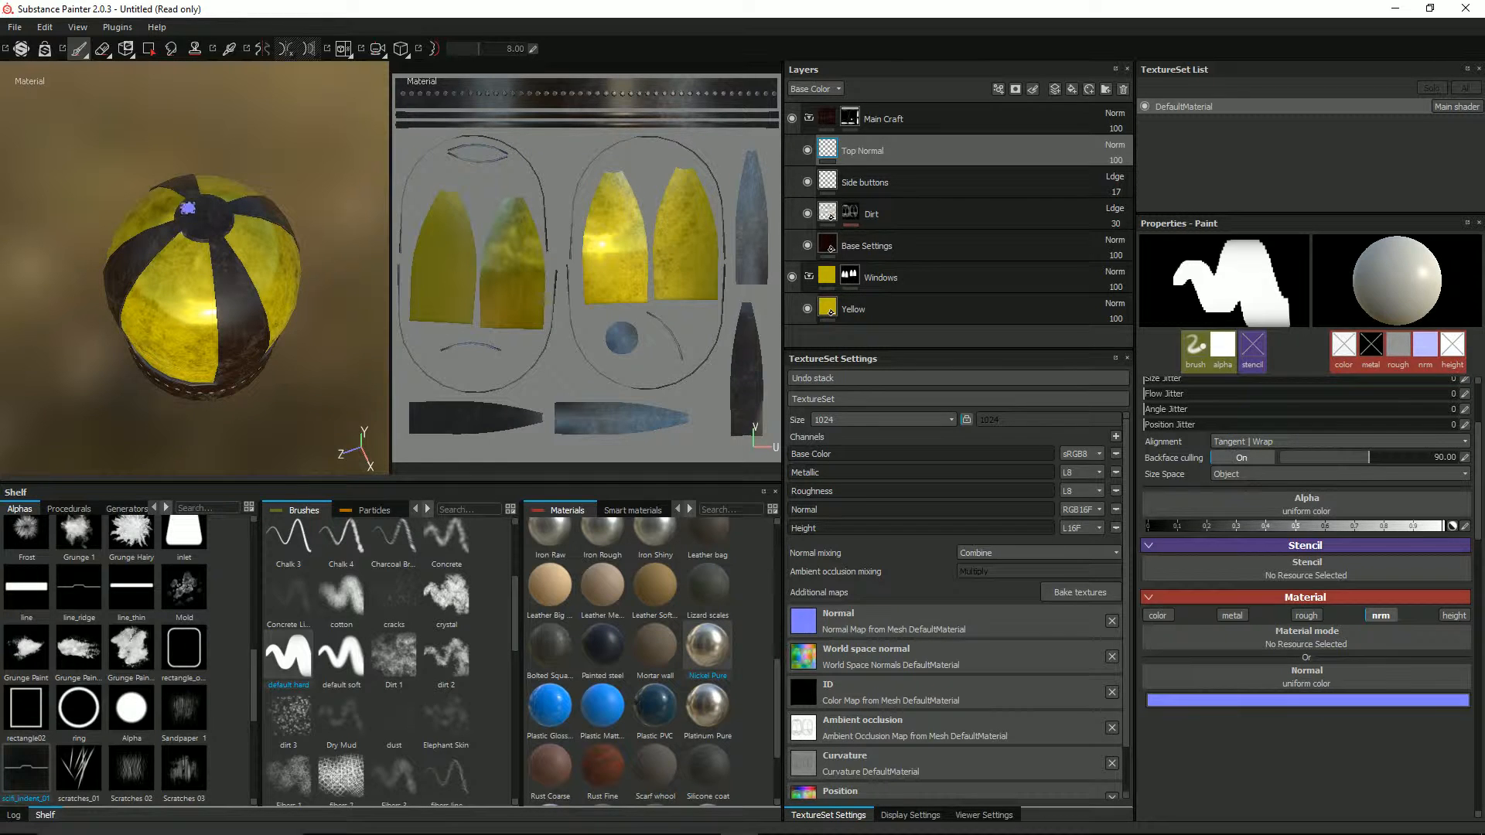
Assign the round handle_16 normal map to the brush's normal channel
left_click(1297, 676)
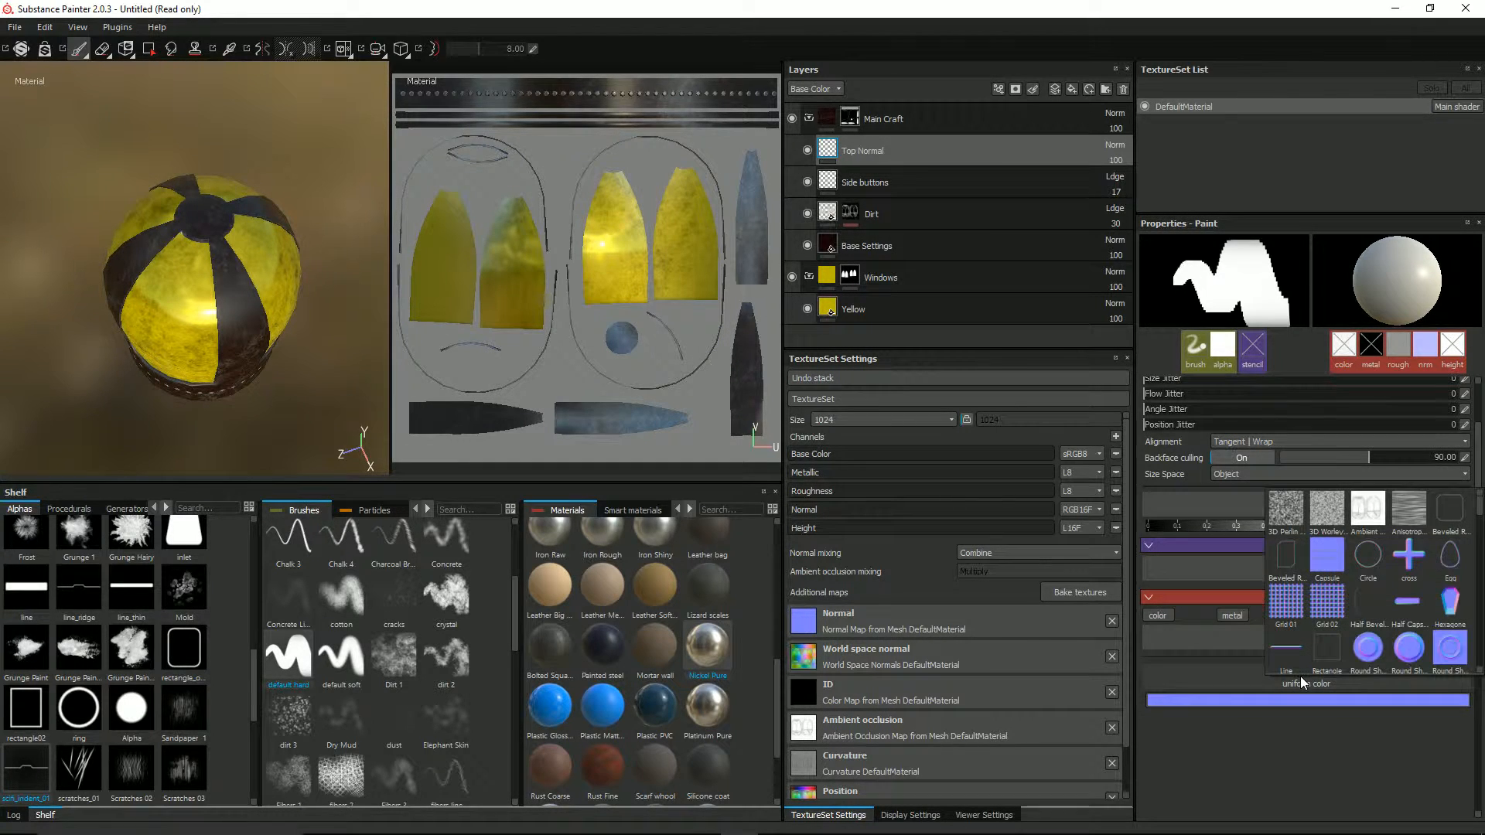
scroll(1408, 651, "down", 8)
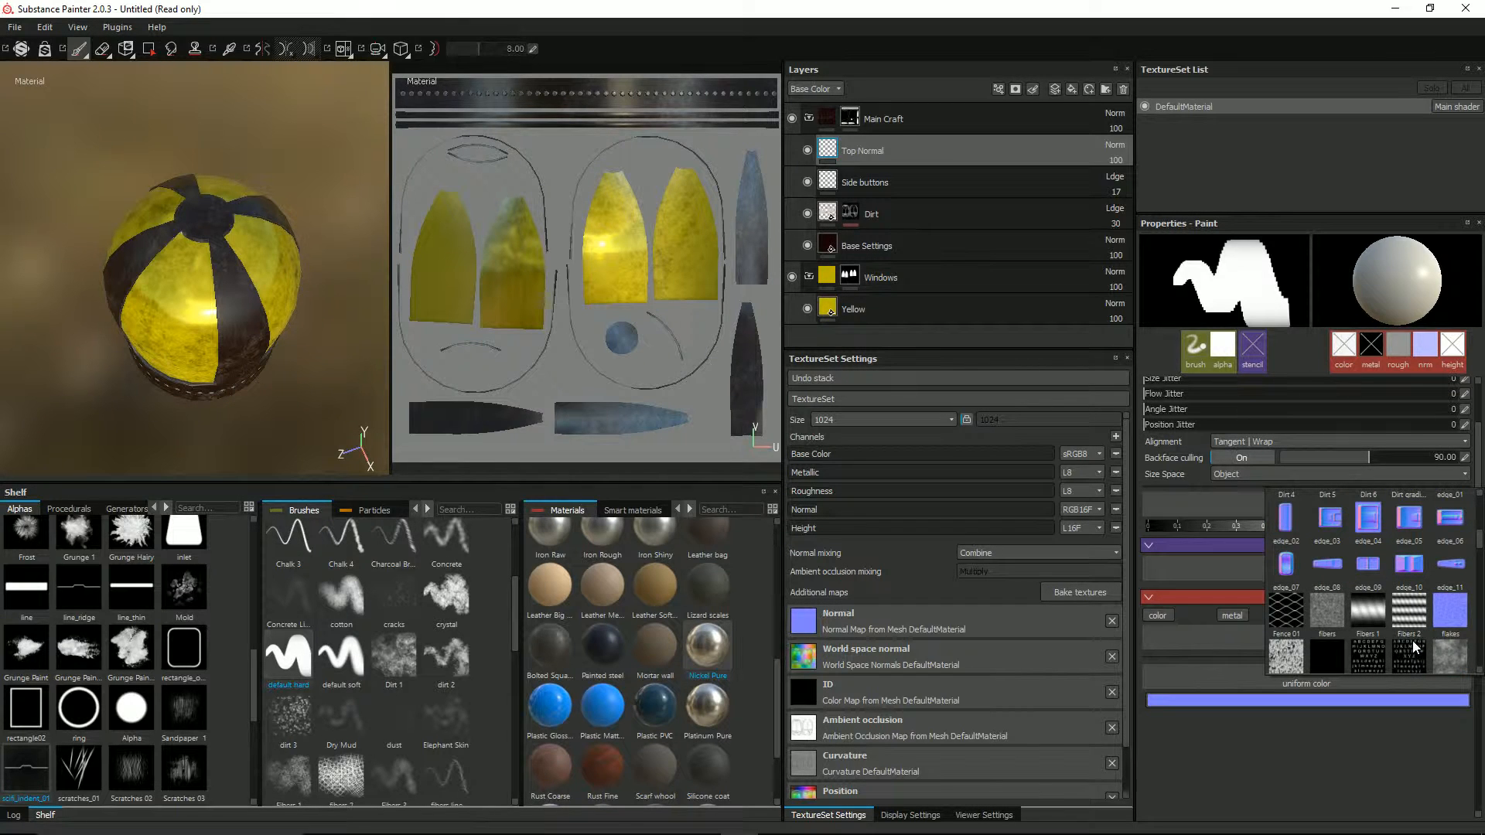
scroll(1412, 641, "down", 5)
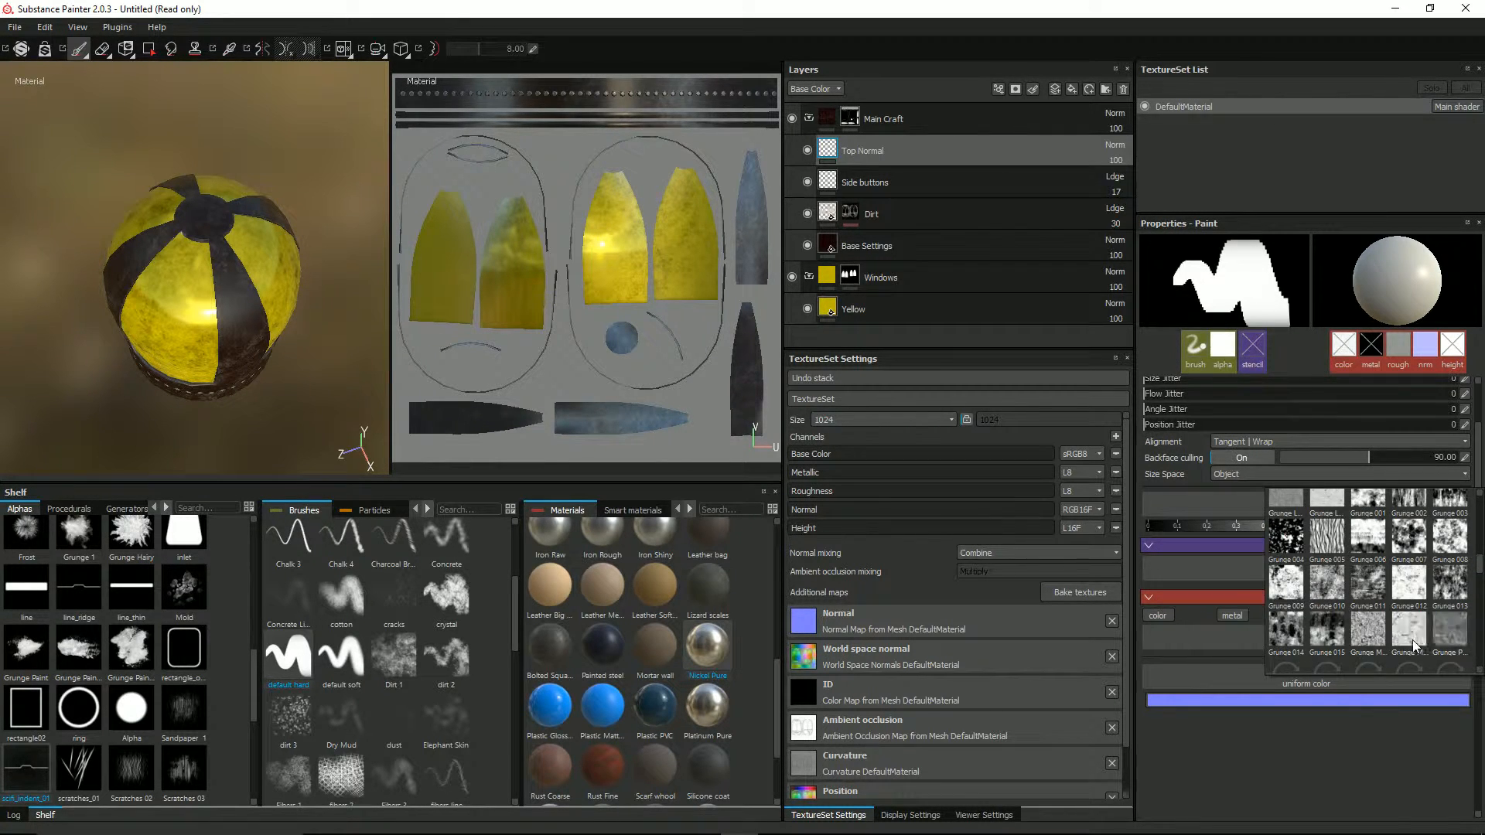
scroll(1412, 645, "down", 4)
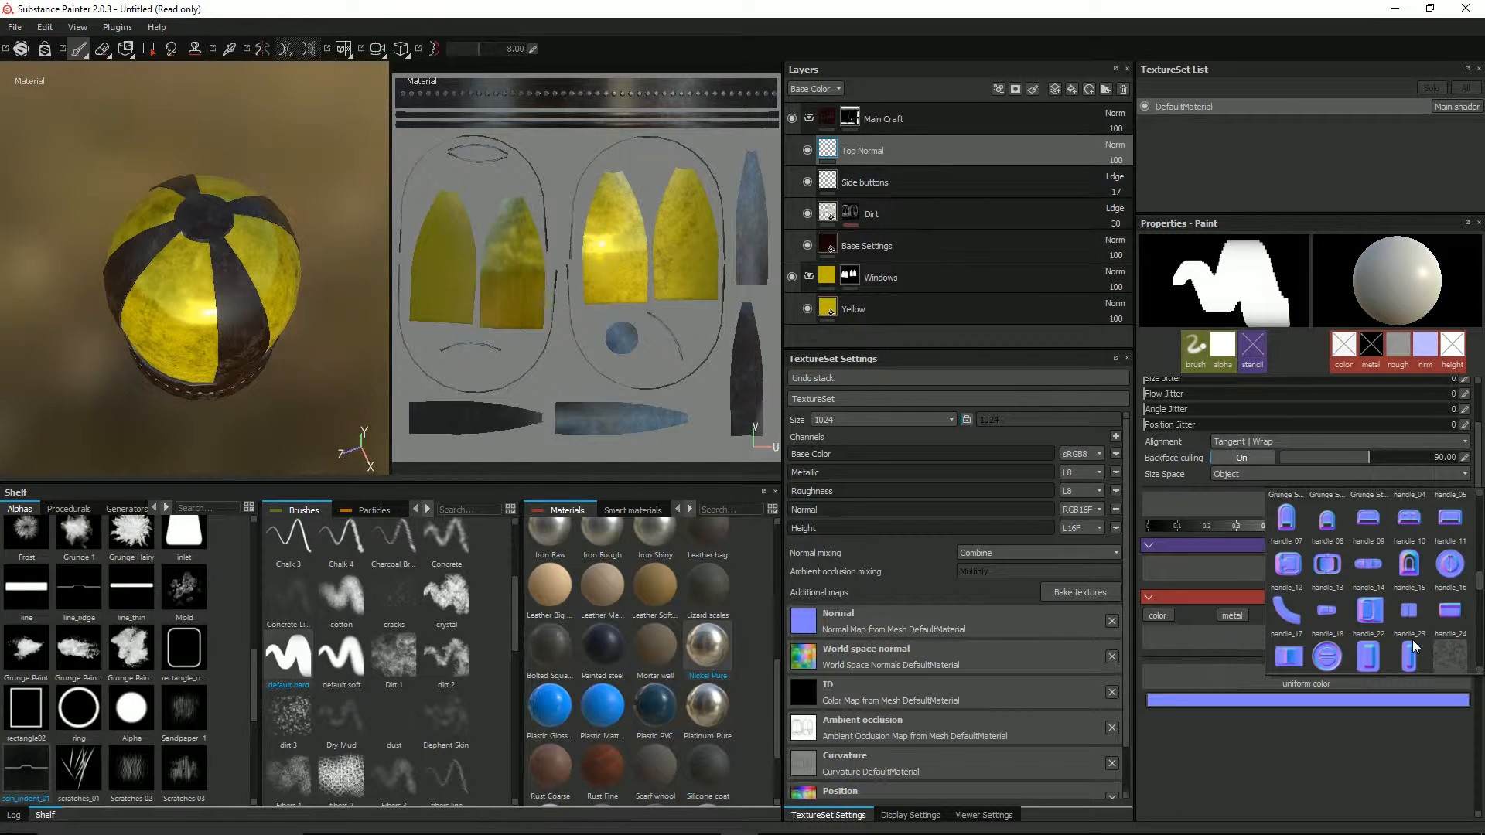
left_click(1450, 572)
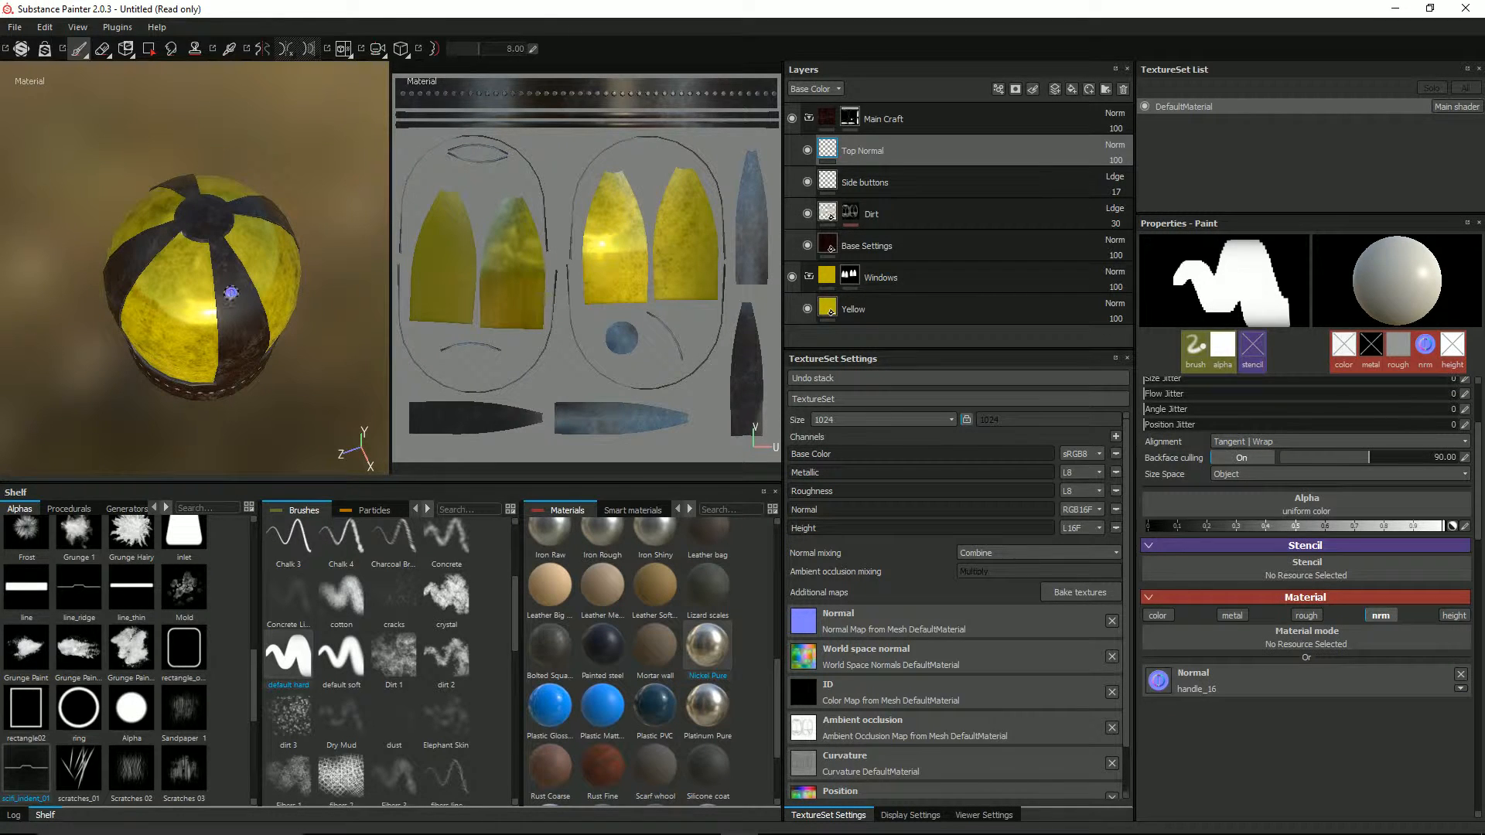
Enlarge the brush to about 40 and stamp the handle_16 normal centred on the dark disc at the craft's top
left_click_drag(200, 233, 214, 284, "alt")
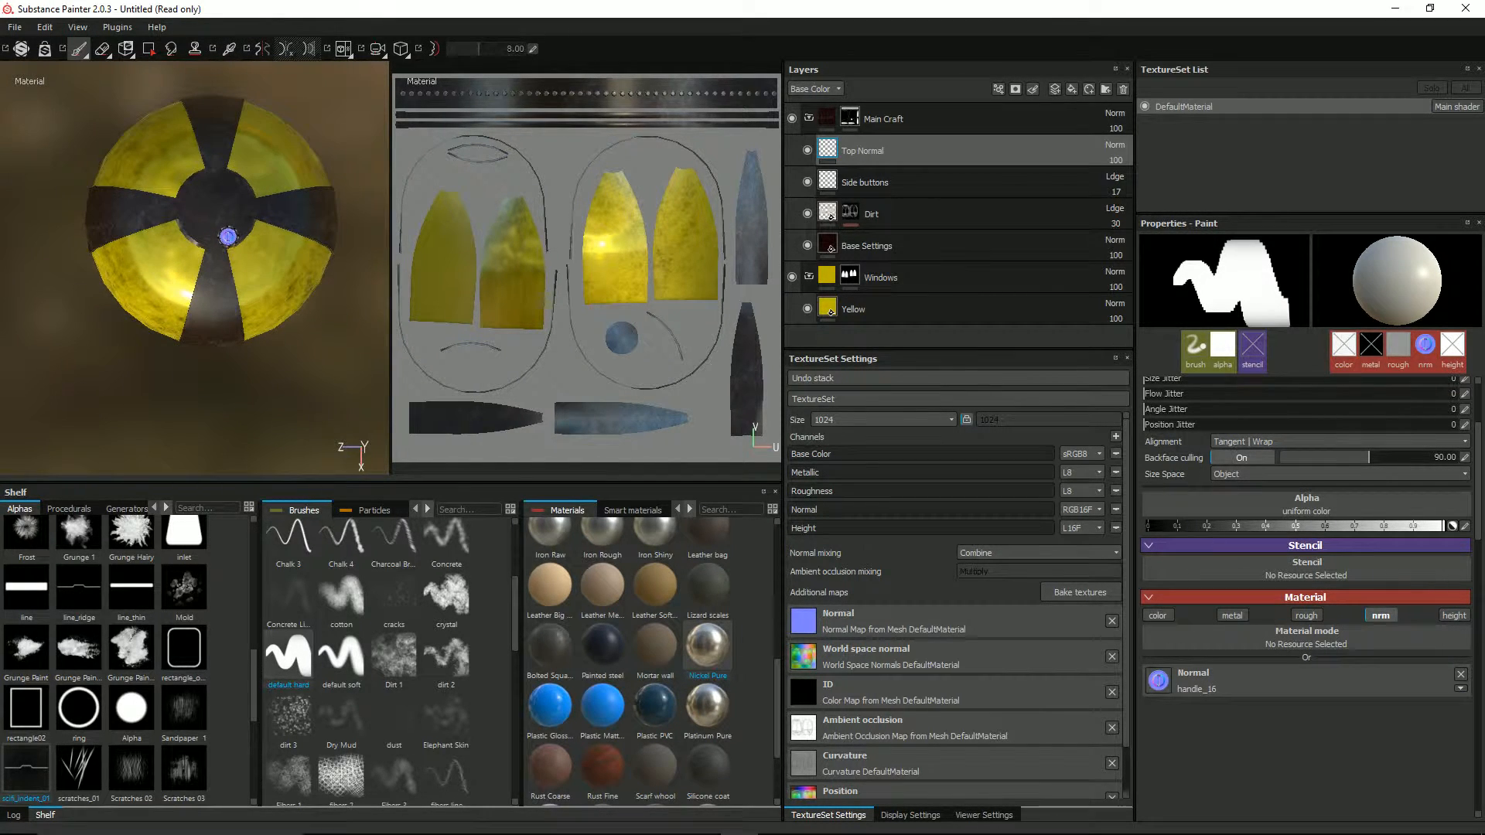
key("F2")
left_click_drag(509, 234, 511, 296, "alt")
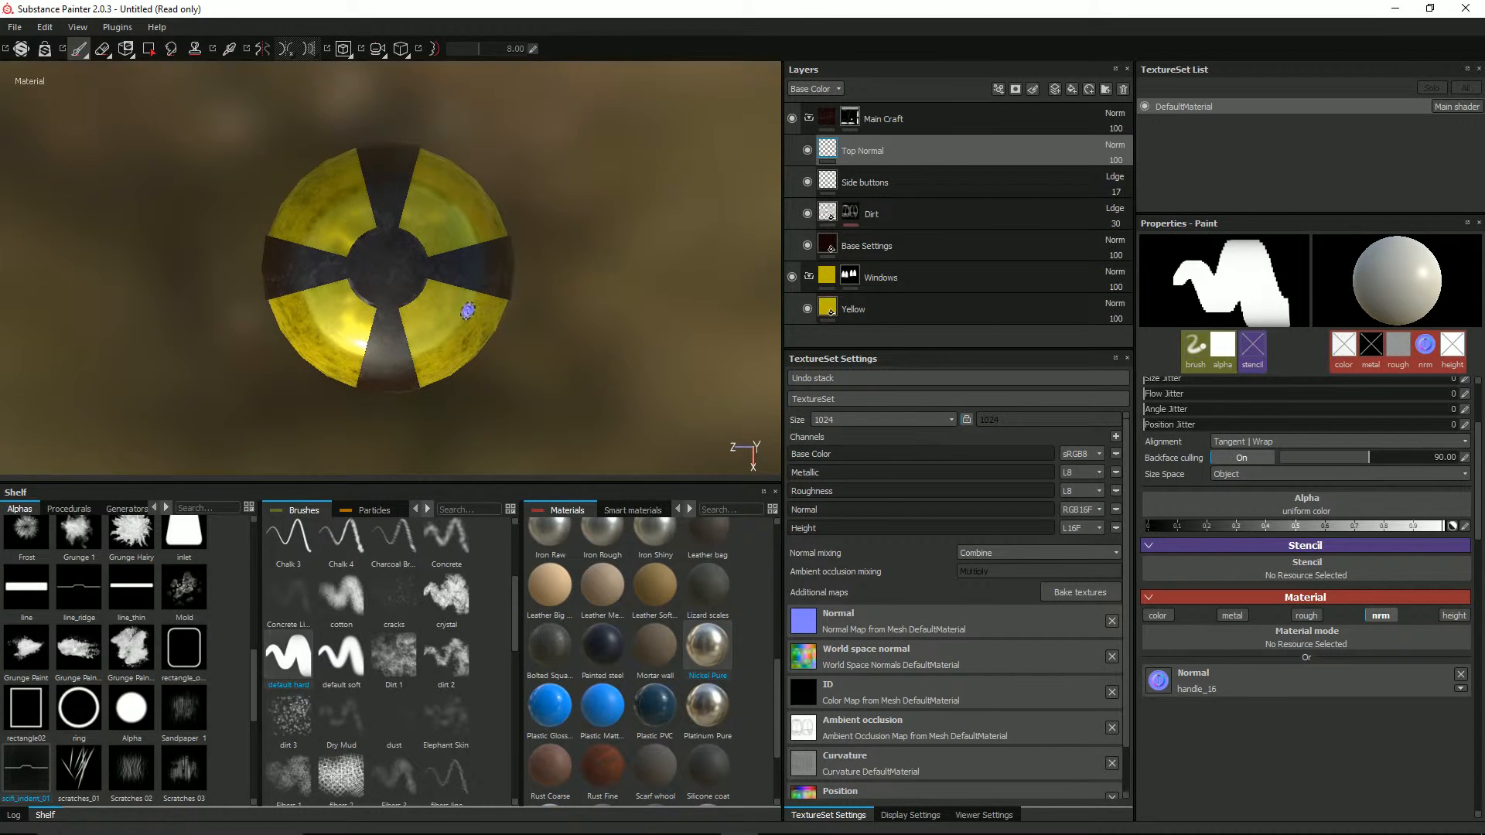
scroll(456, 306, "up", 5)
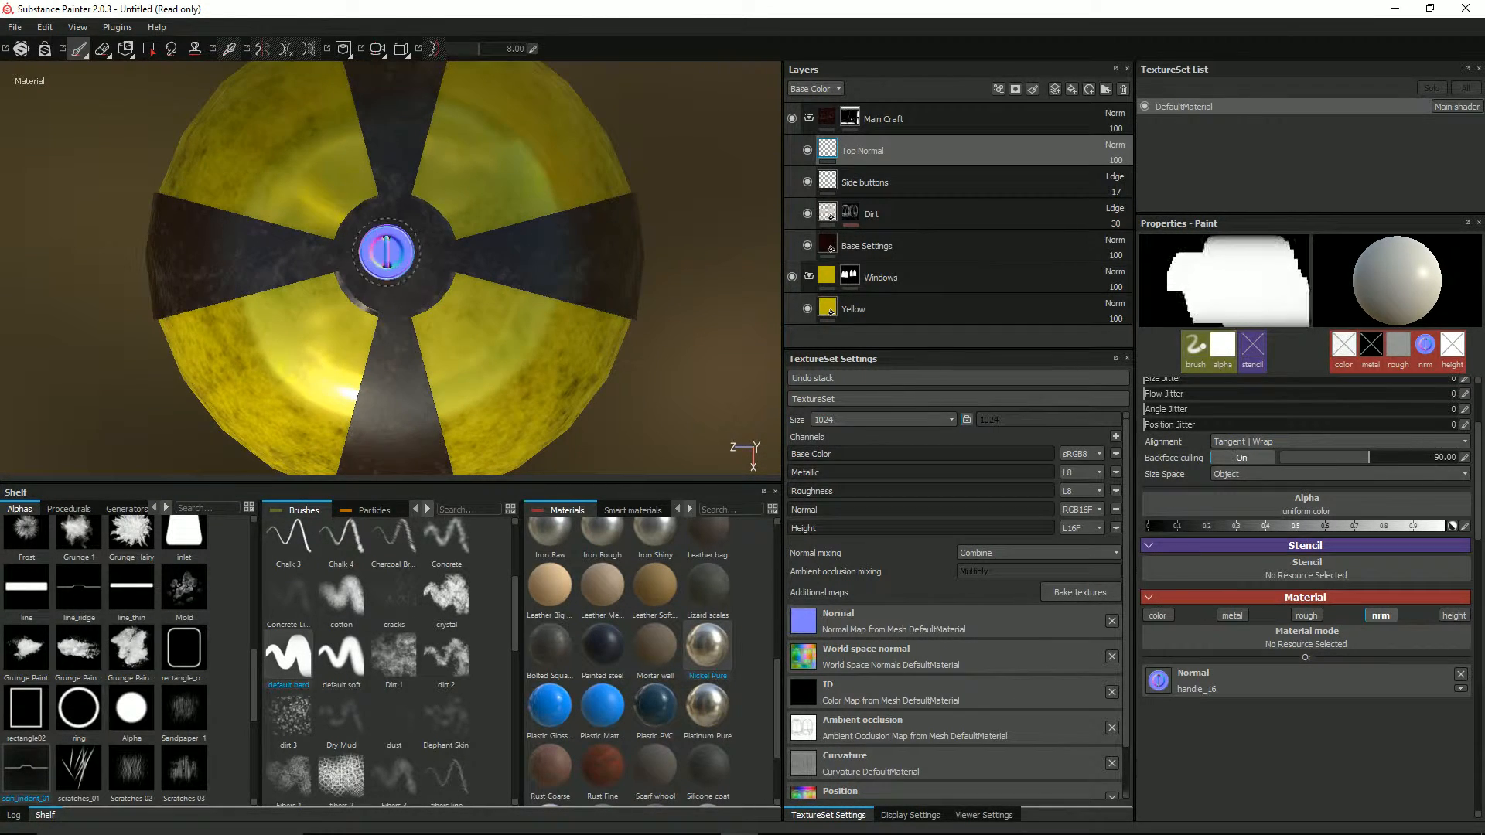
key("bracketright")
key("bracketright")
key("bracketright")
key("bracketright")
key("bracketright")
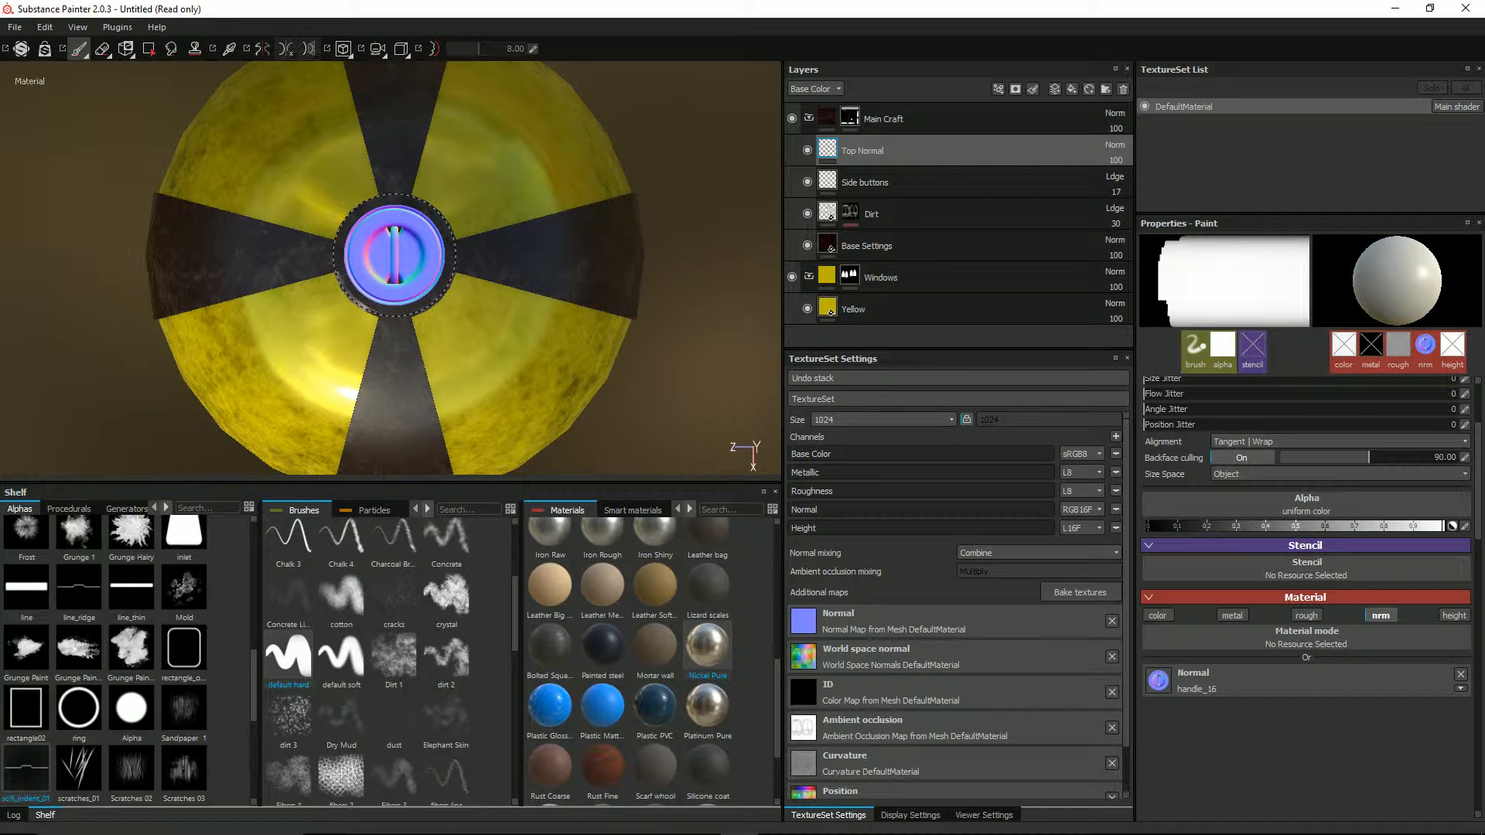
Examine the stamped detail on the craft's top from oblique angles and from the side
left_click_drag(394, 255, 487, 301, "alt")
scroll(472, 325, "up", 2)
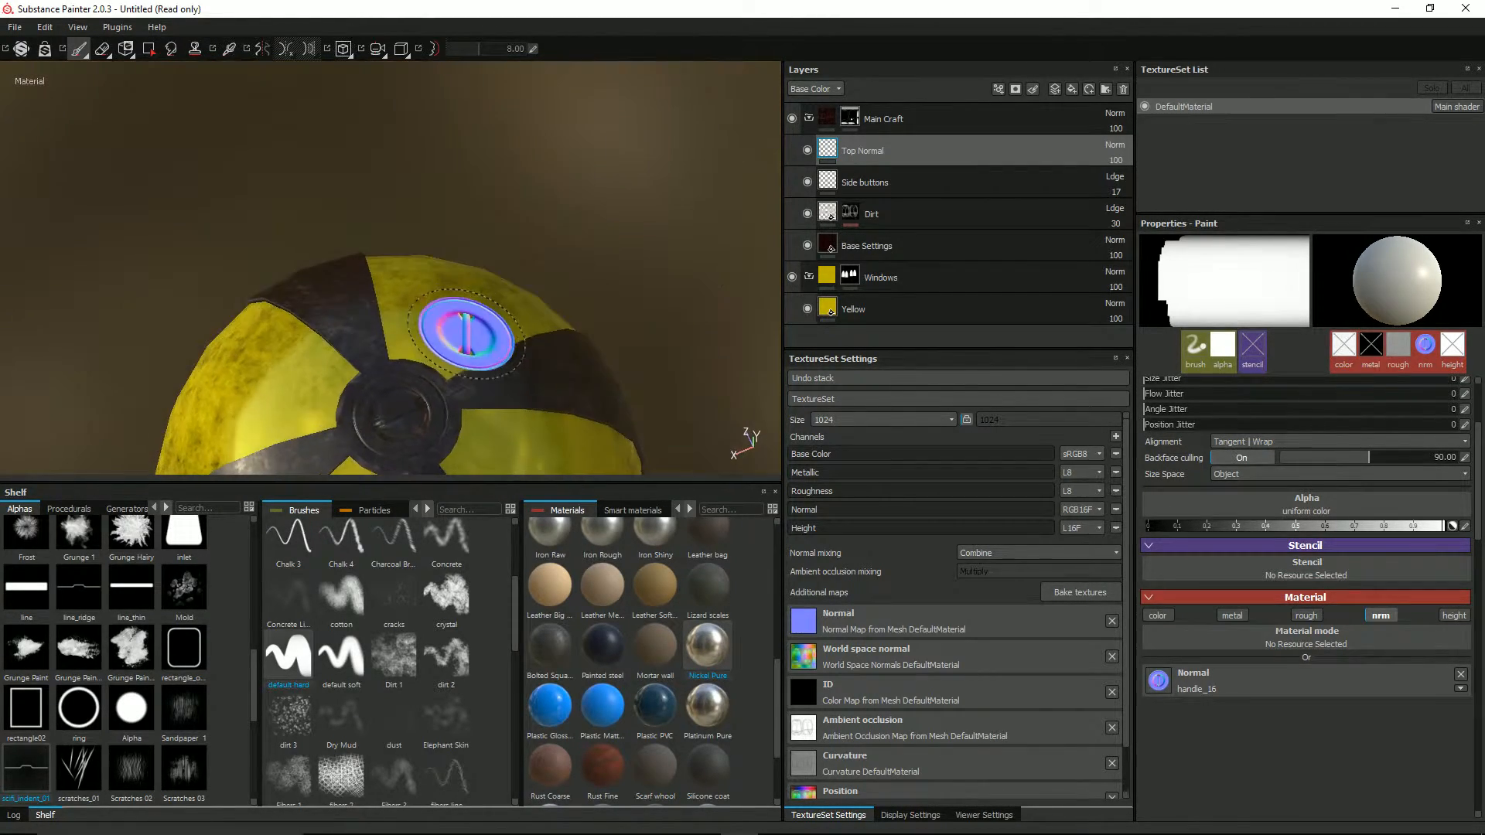
scroll(464, 335, "down", 5)
left_click_drag(406, 402, 422, 375, "alt")
middle_click_drag(433, 364, 564, 190, "alt")
mouse_move(313, 363)
left_mouse_down("alt")
mouse_move(324, 324)
mouse_move(430, 266)
mouse_move(537, 310)
mouse_move(419, 371)
mouse_move(330, 265)
mouse_move(216, 249)
left_mouse_up("alt")
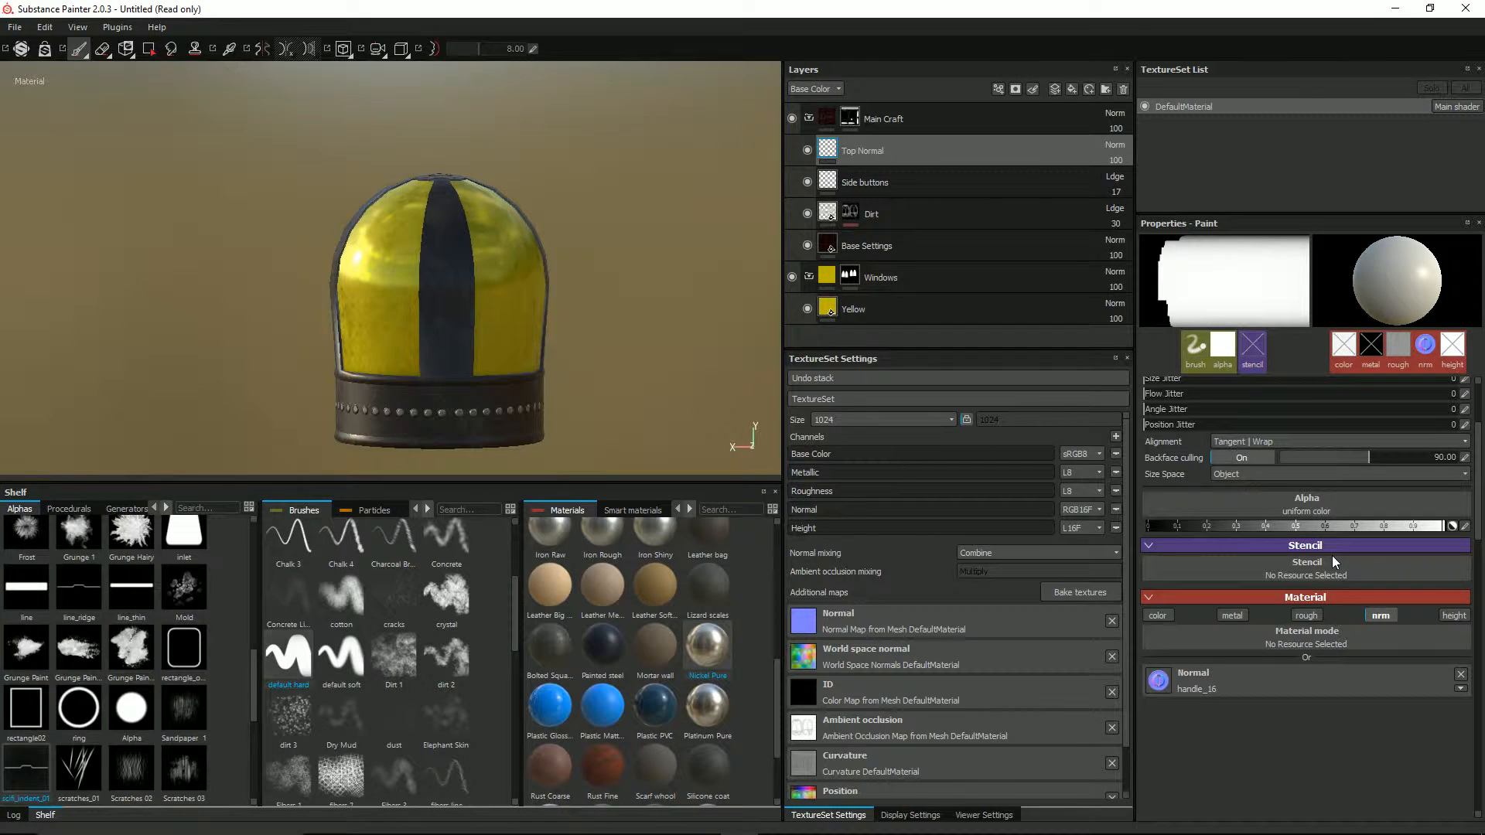
Add a paint layer above Top Normal and name it Side Bar Blocks
left_click(1055, 90)
double_click(866, 155)
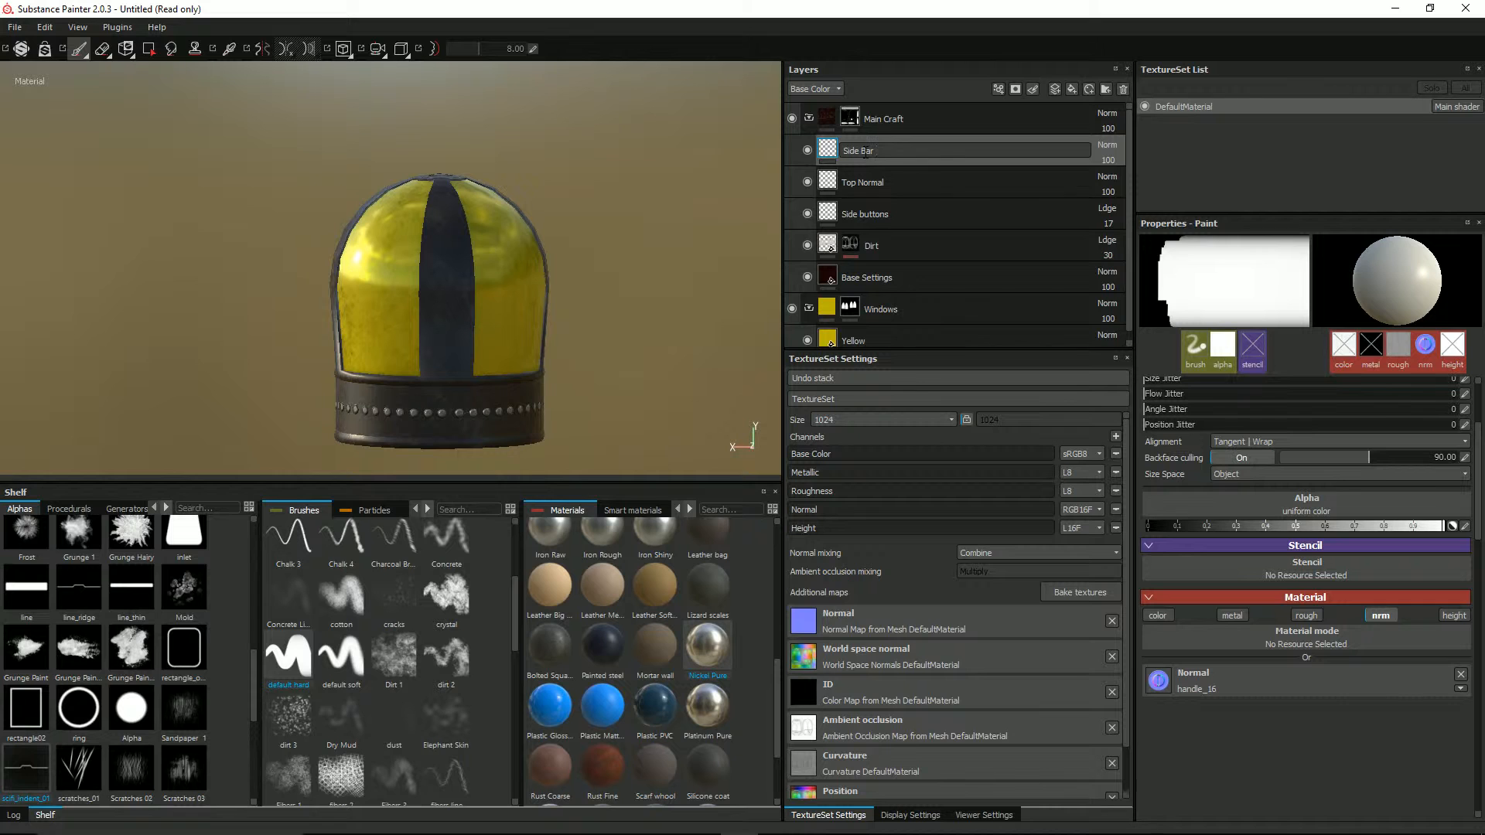
type("Side Bar Blocks")
key("Return")
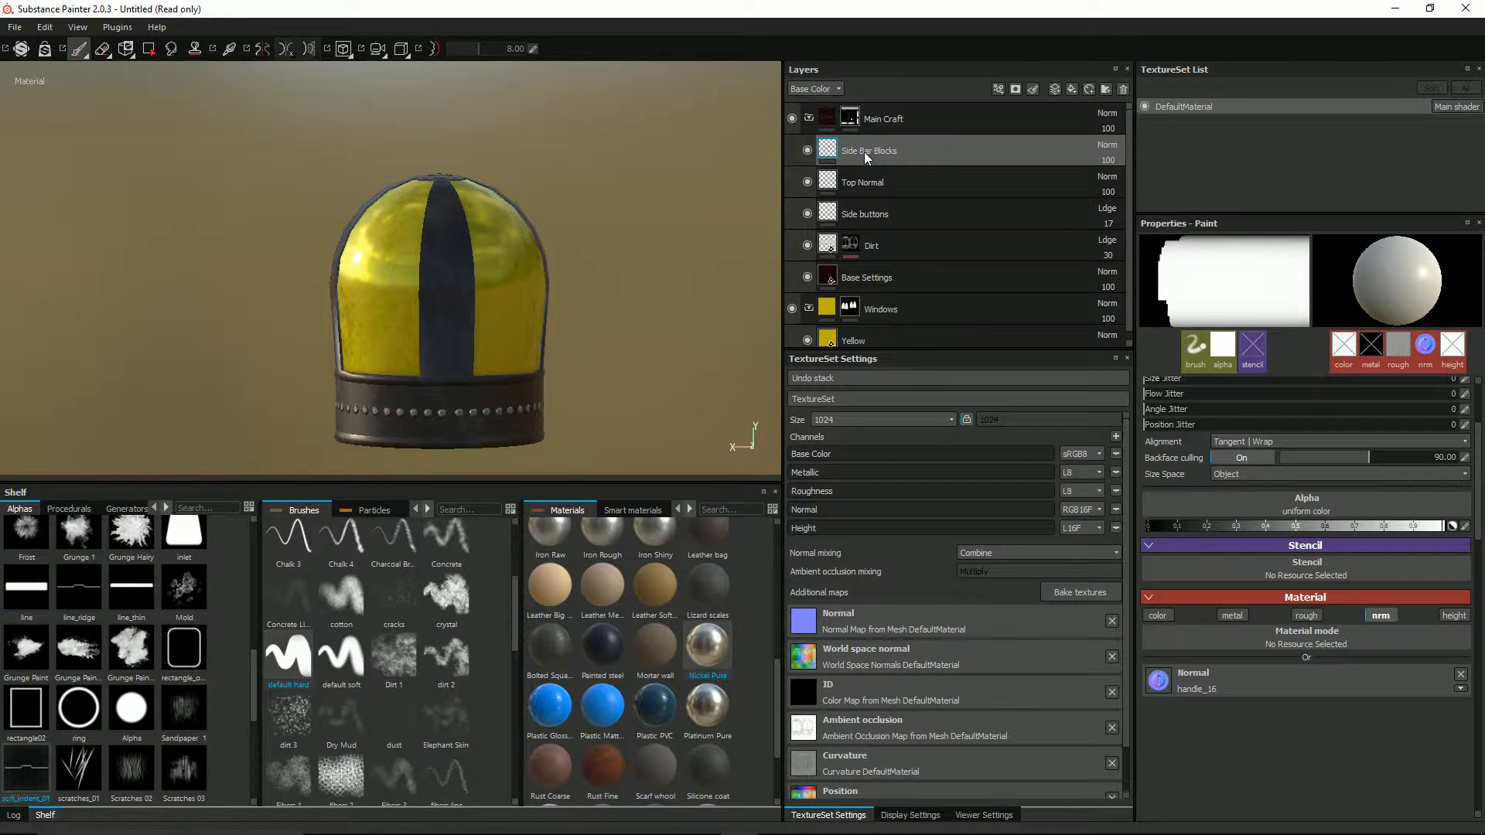
Give the brush the round Alpha shape and switch its material from the normal channel to height
left_click(1380, 512)
scroll(1374, 601, "down", 3)
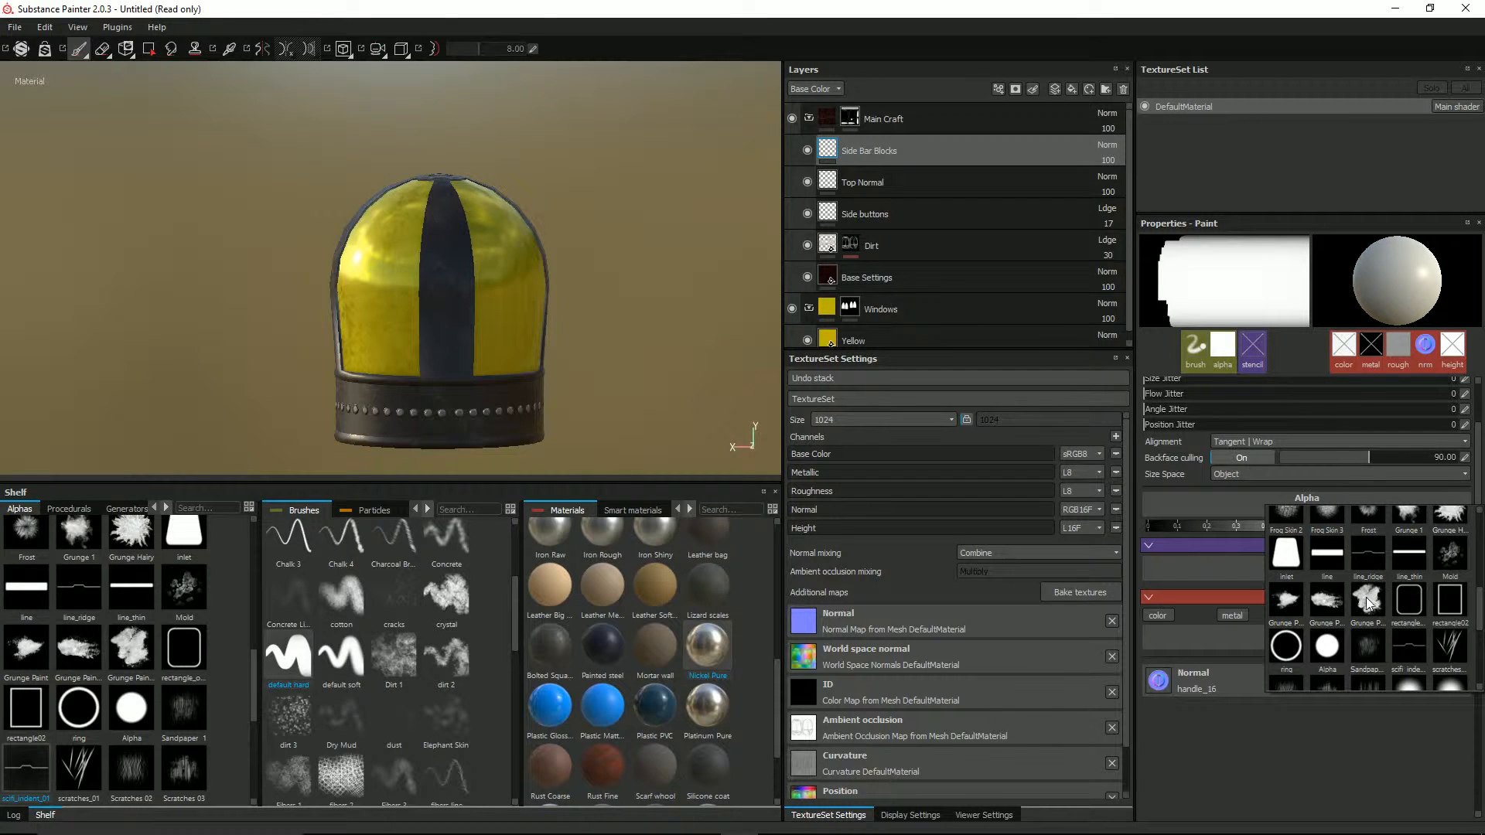
left_click(1322, 642)
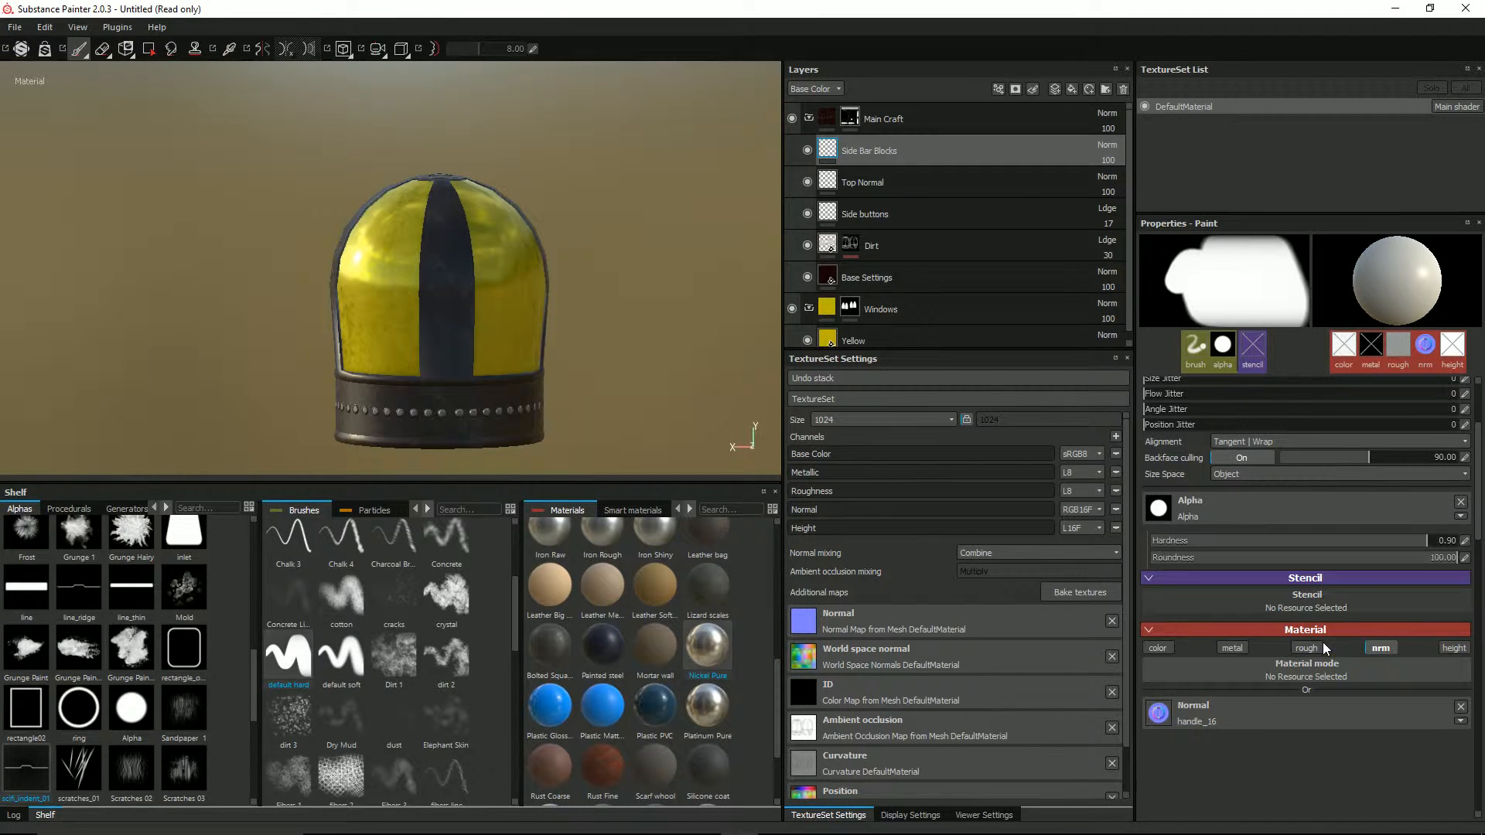
left_click(1377, 651)
left_click(1458, 648)
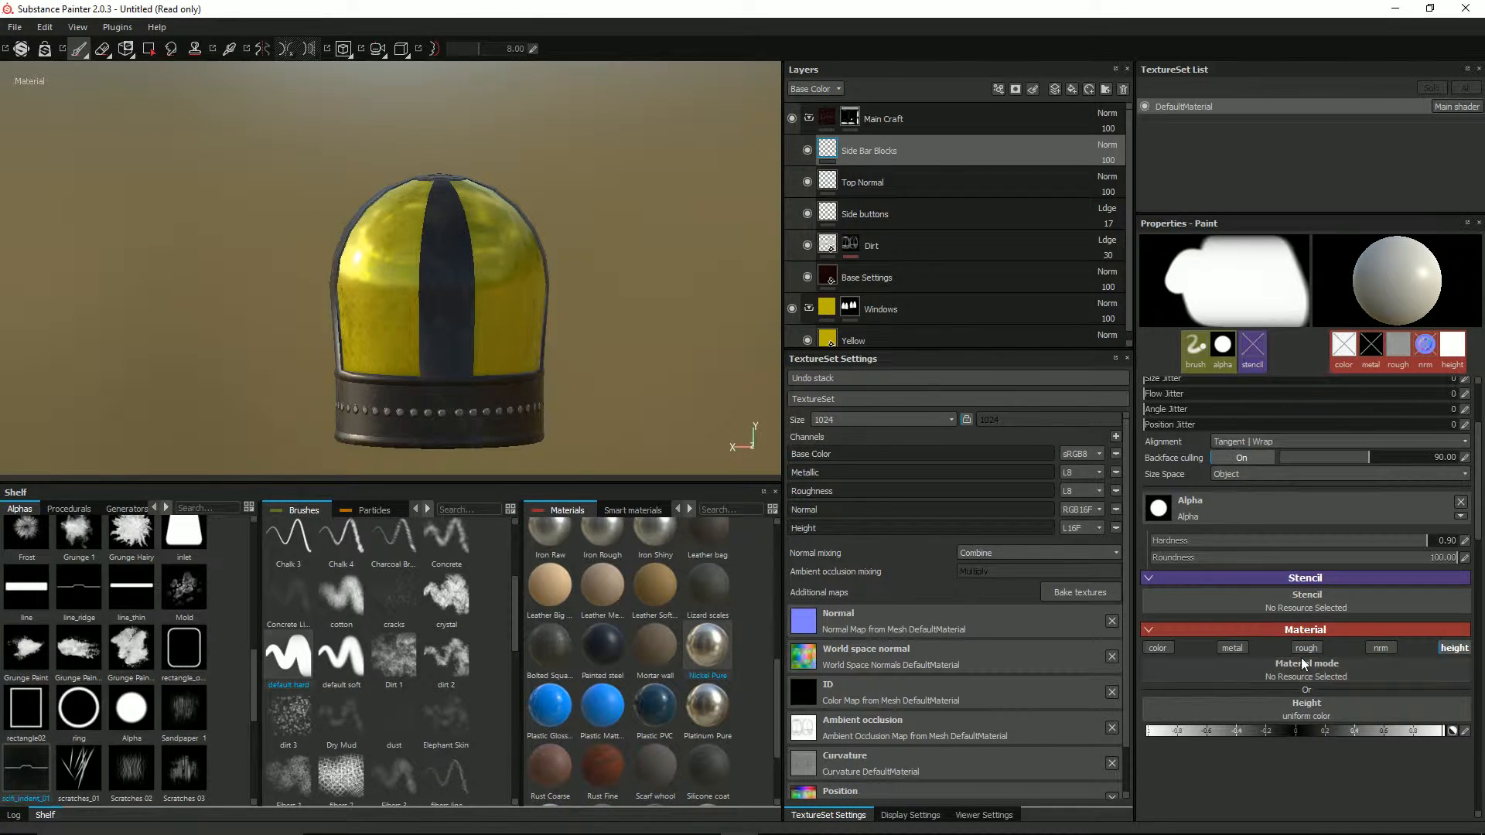
Turn on the brush's color channel, remove the Cells 3 texture and set a near-black base color
left_click(1159, 648)
scroll(1231, 710, "down", 3)
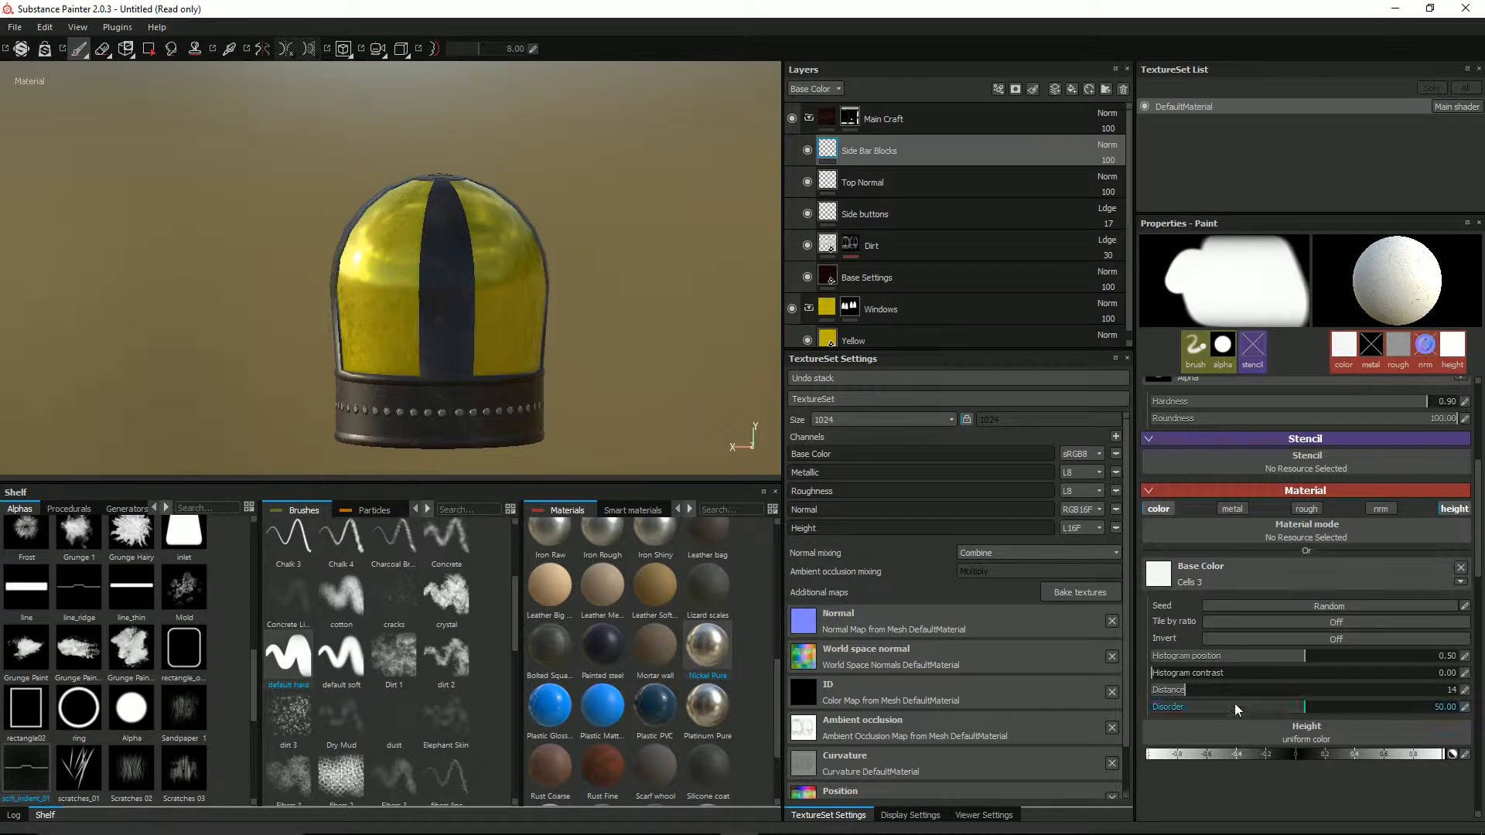
left_click(1462, 567)
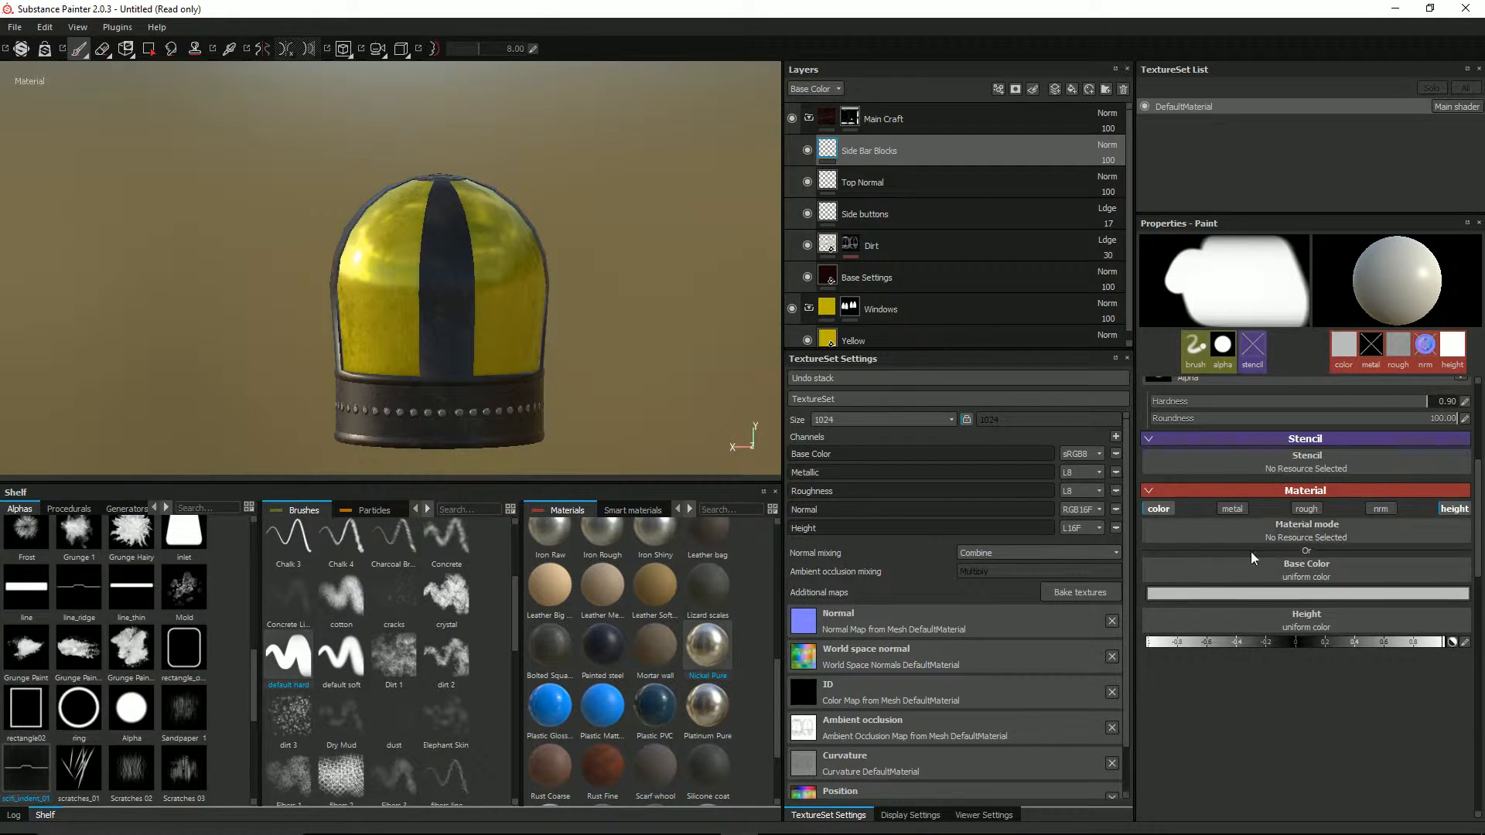
left_click(1244, 602)
left_click_drag(1211, 603, 1231, 654)
left_click(1317, 502)
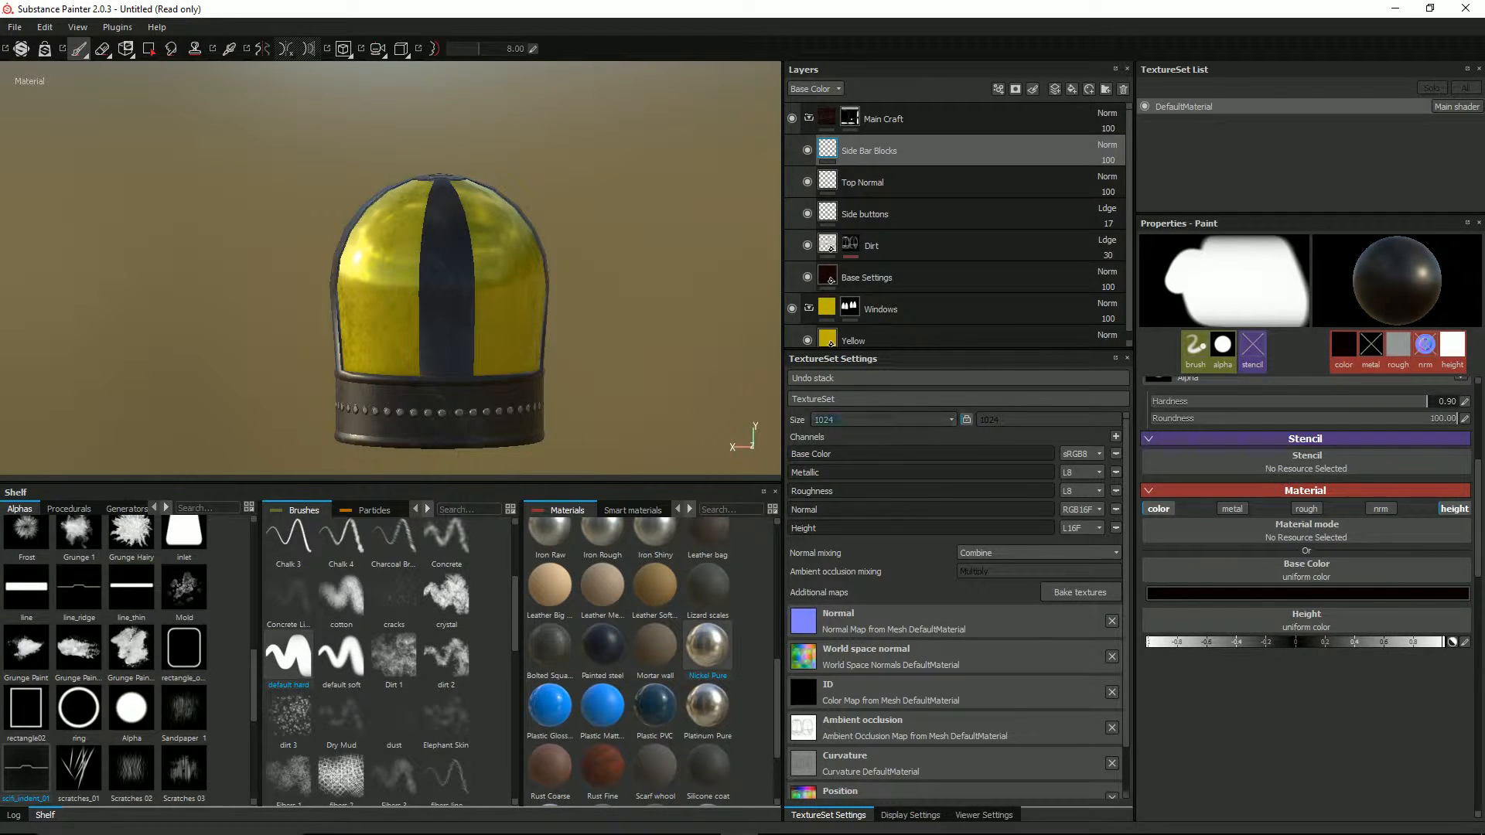
Show the 3D and UV views side by side and turn on the wireframe overlay to reveal the side bars' mesh
left_click(501, 357)
scroll(501, 357, "up", 1)
scroll(501, 356, "down", 1)
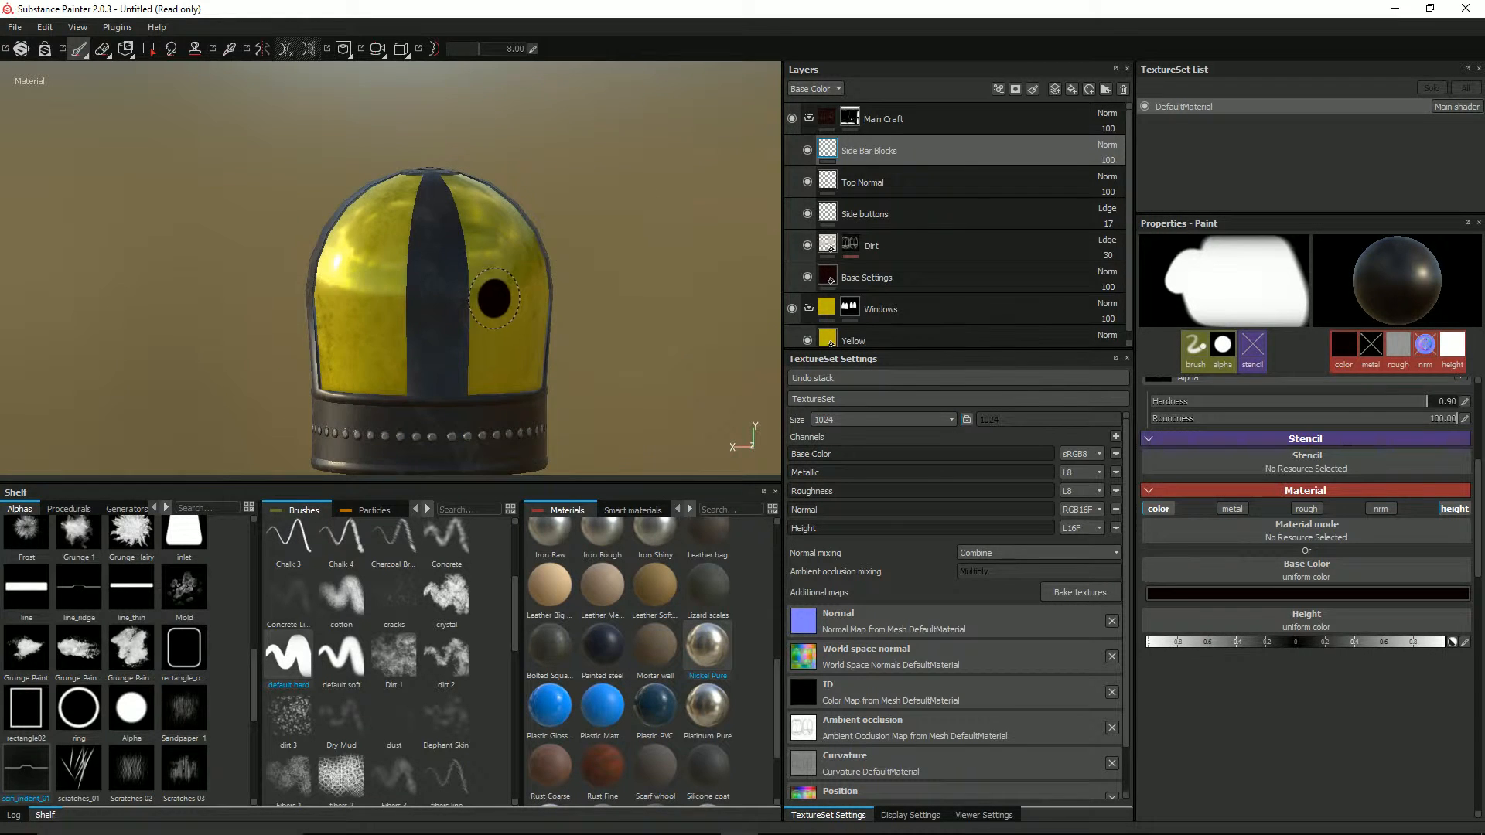
key("F1")
scroll(541, 384, "up", 1)
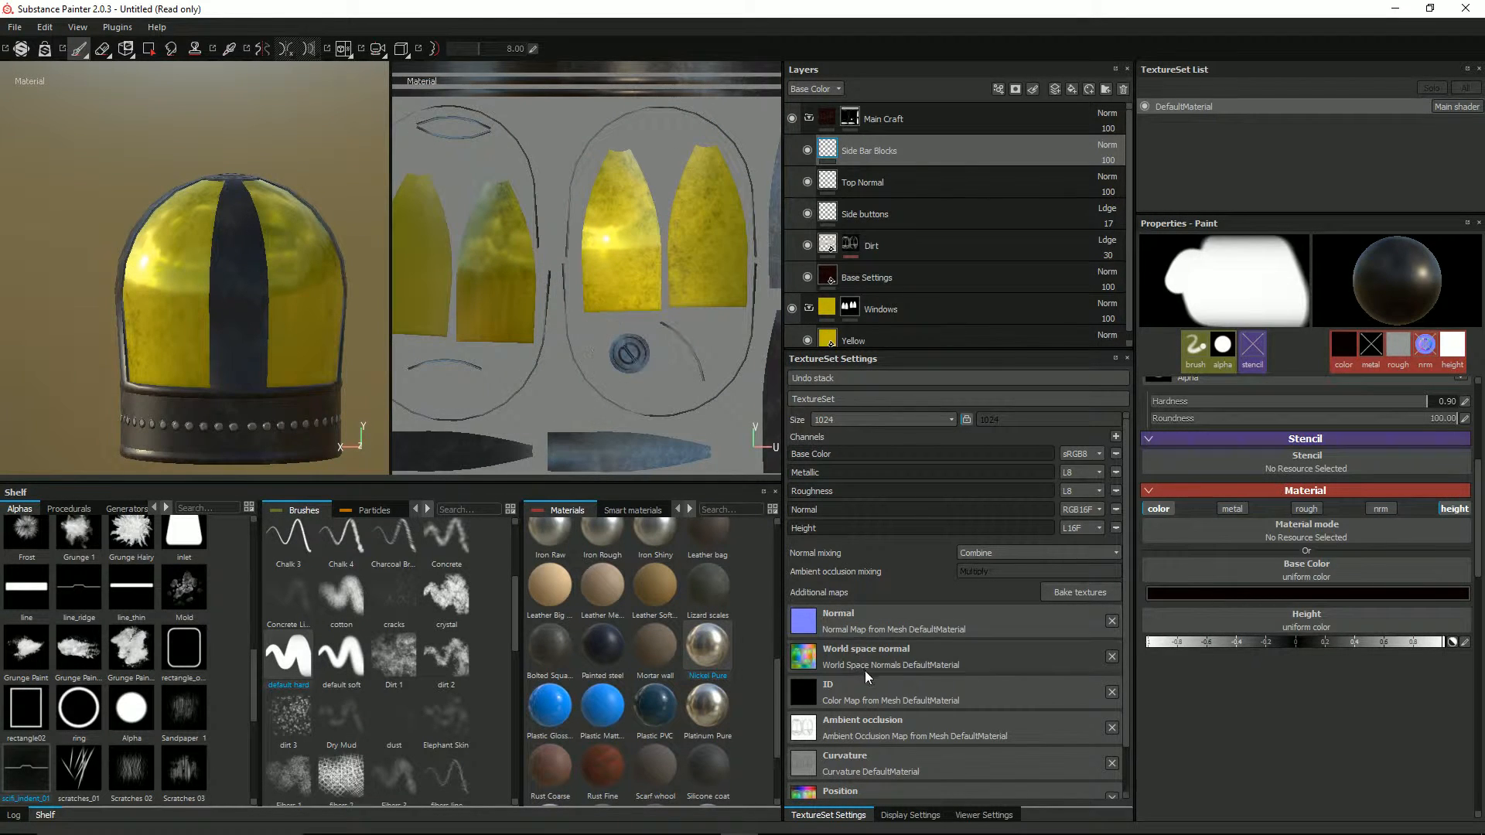
left_click(993, 819)
left_click(805, 706)
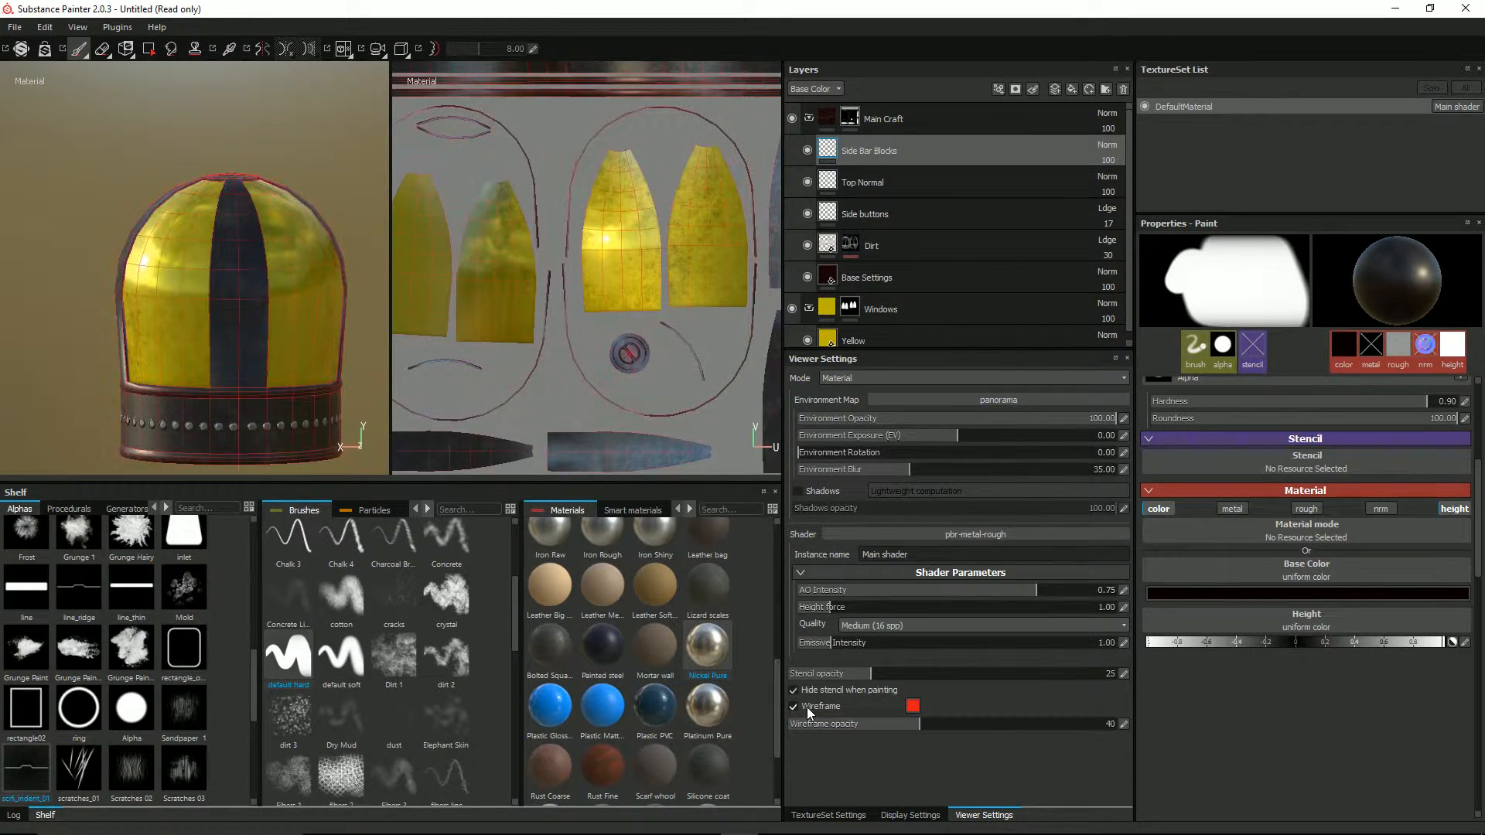
middle_click_drag(649, 315, 489, 170)
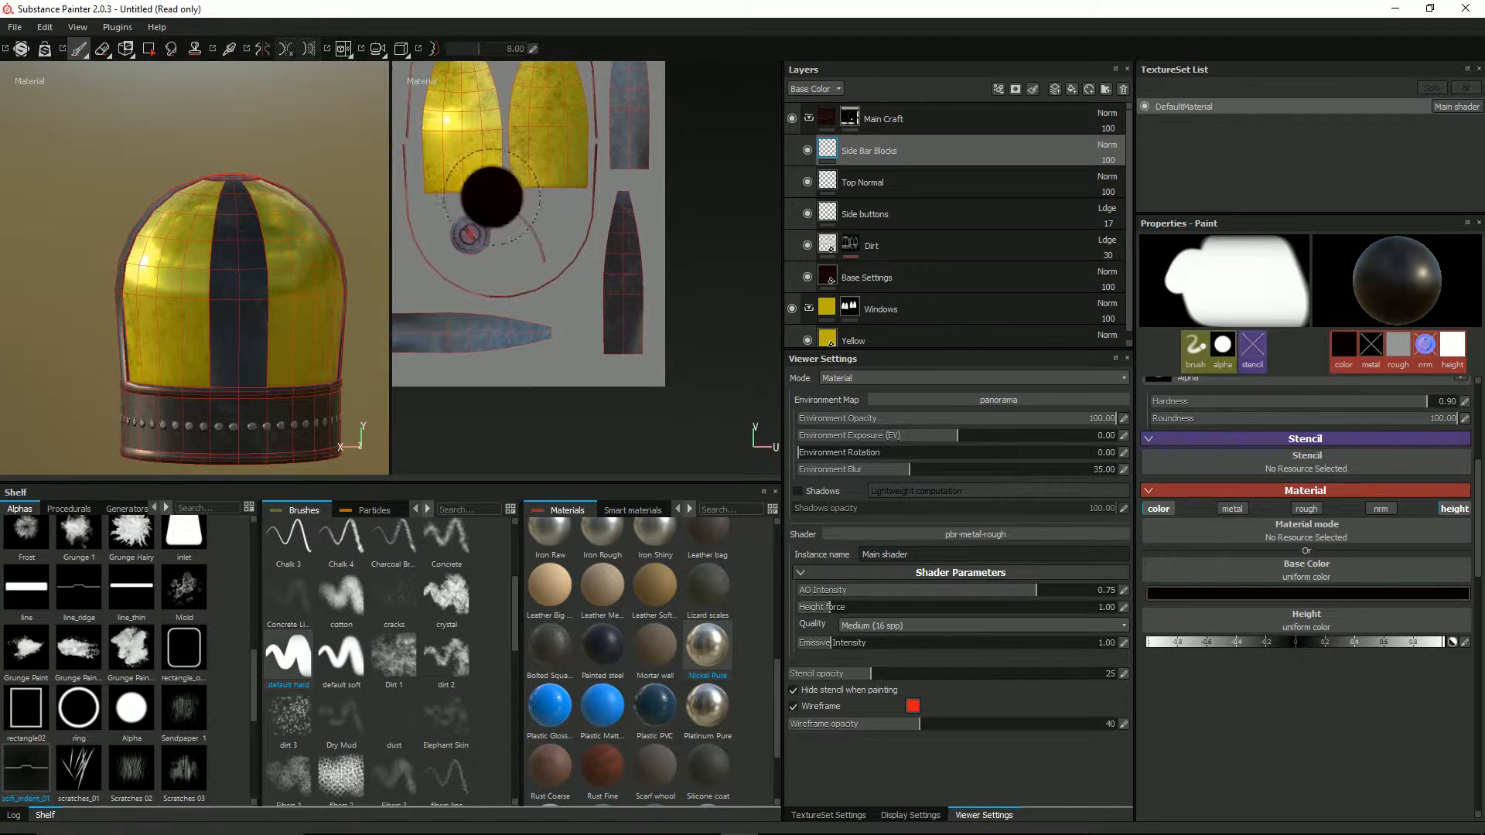
scroll(1265, 396, "up", 6)
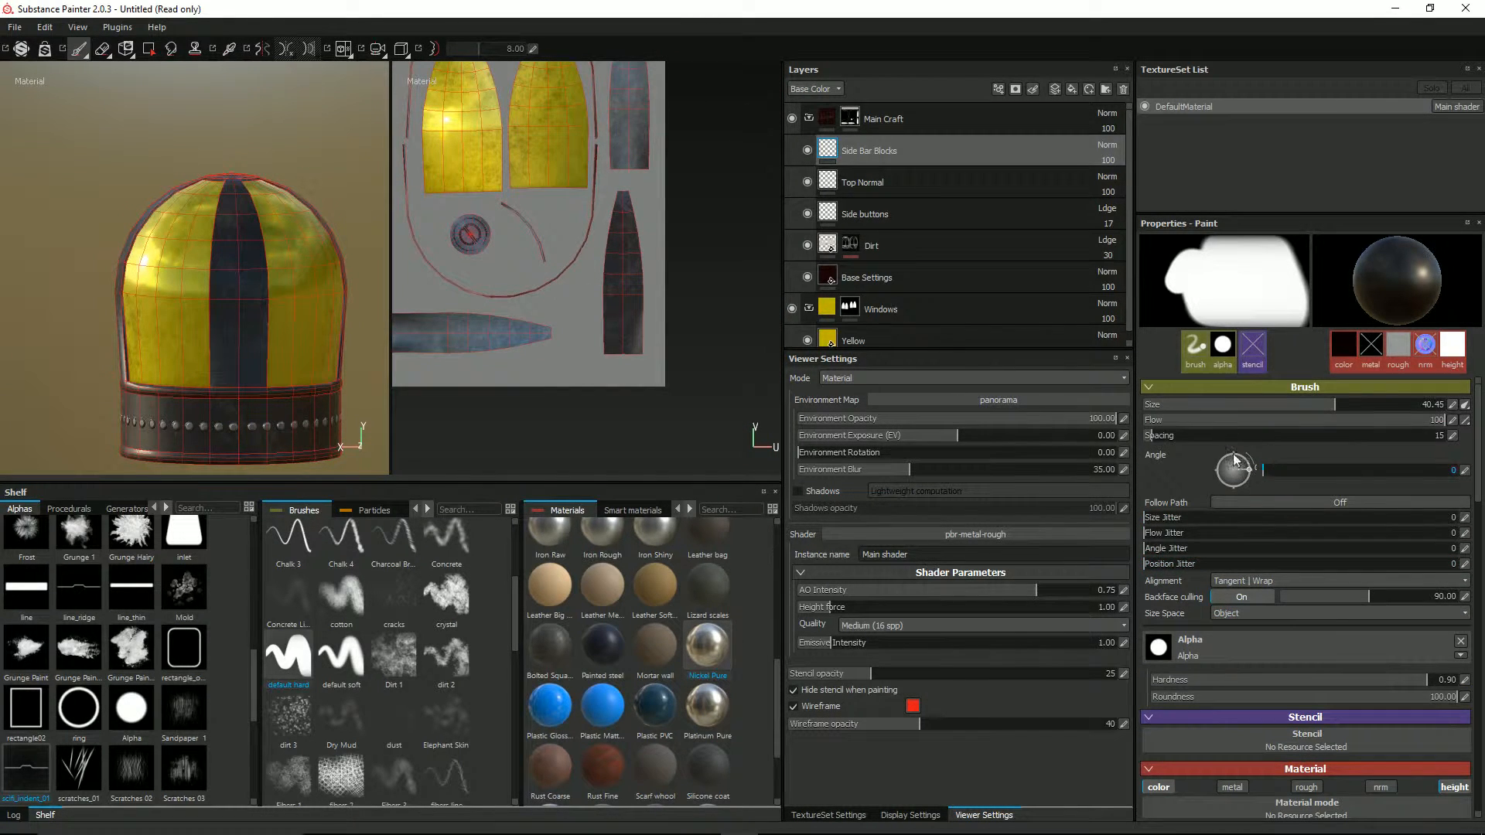
Set the brush spacing to 5 and reduce the brush size to about 7.84 over the side bar's UV island
scroll(734, 358, "up", 1)
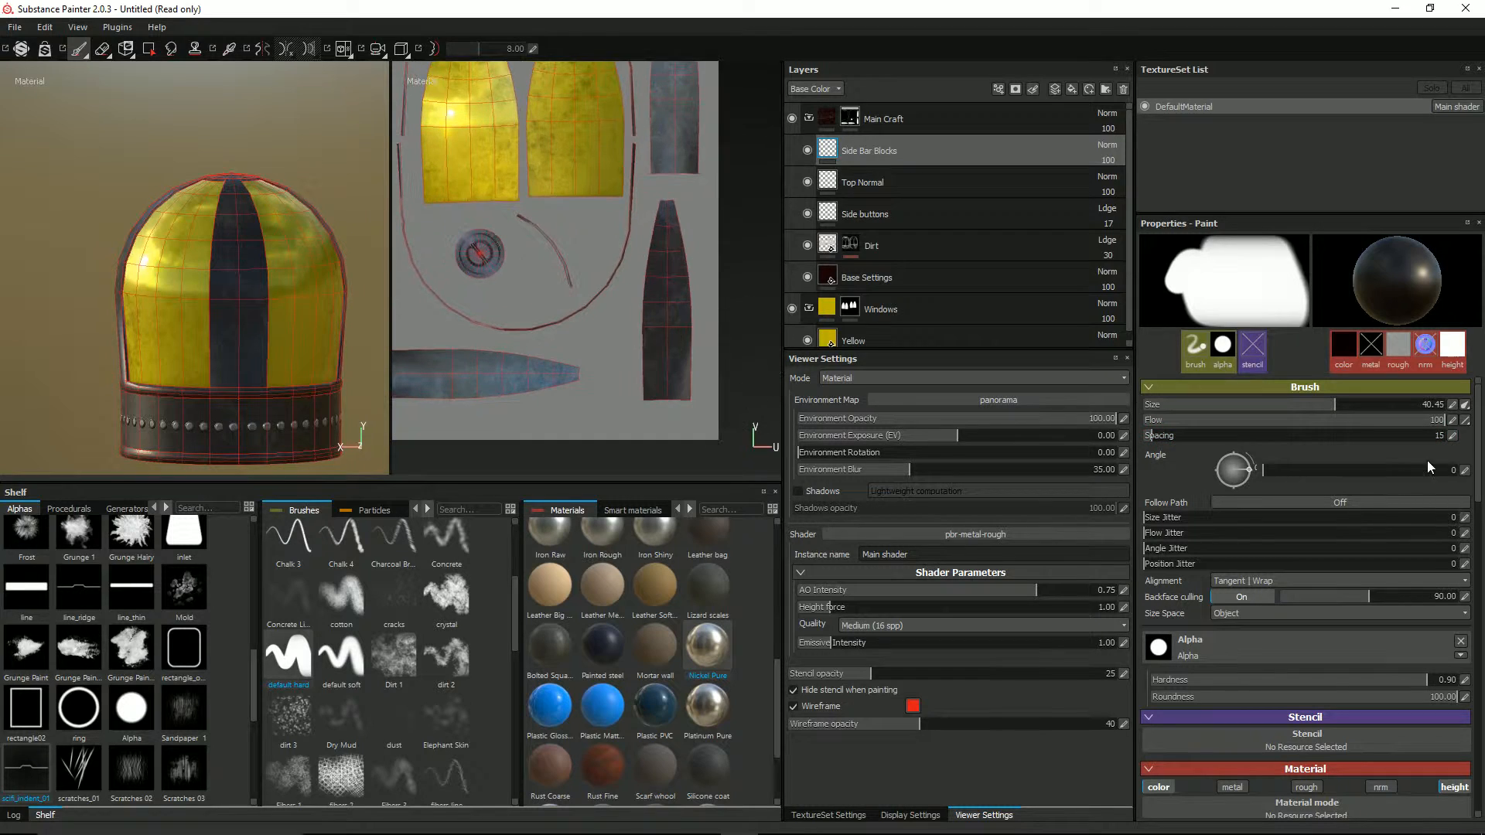
left_click_drag(1155, 434, 1121, 430)
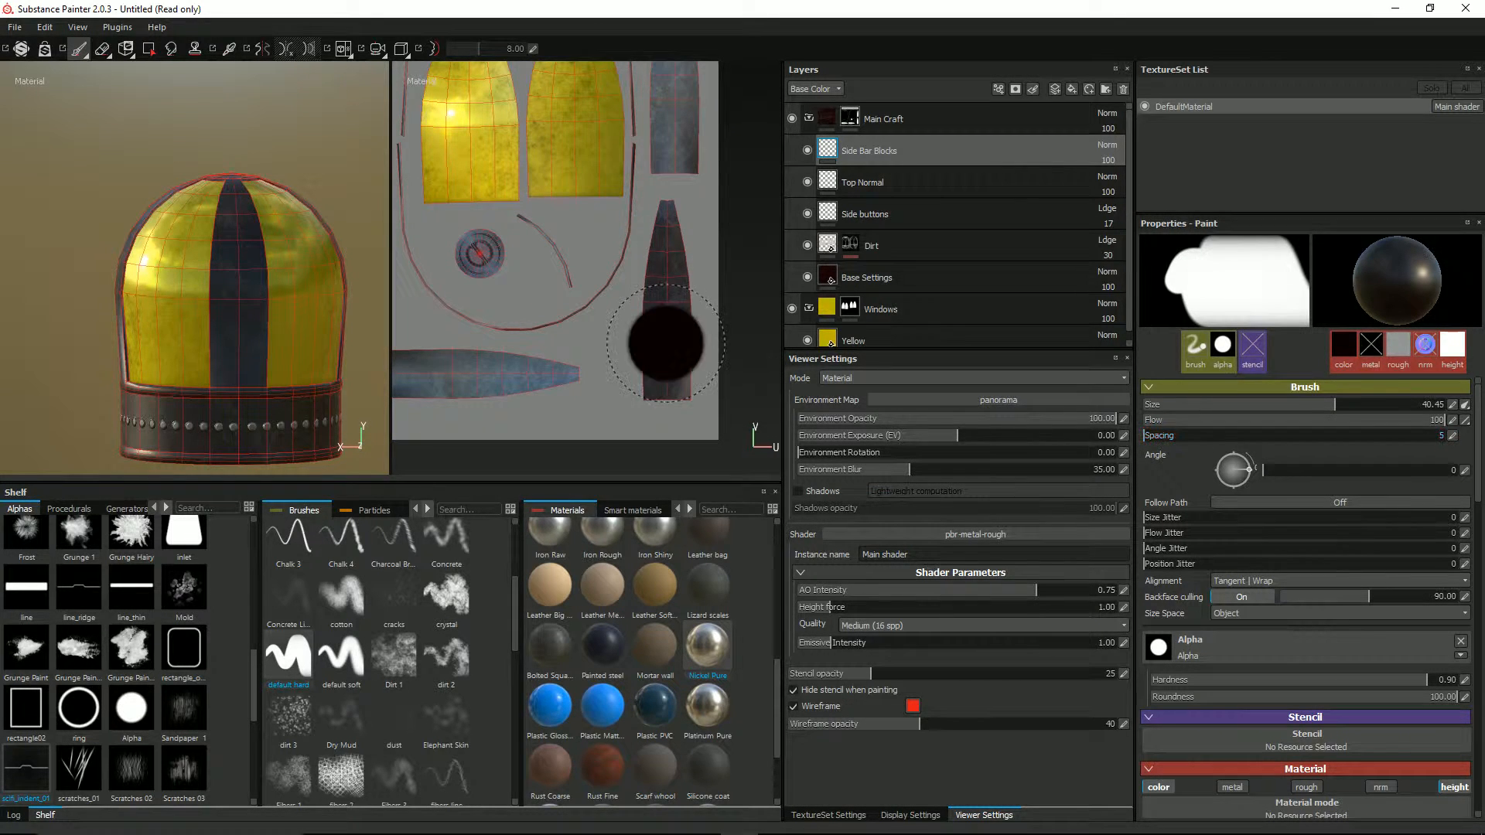
scroll(673, 299, "down", 2)
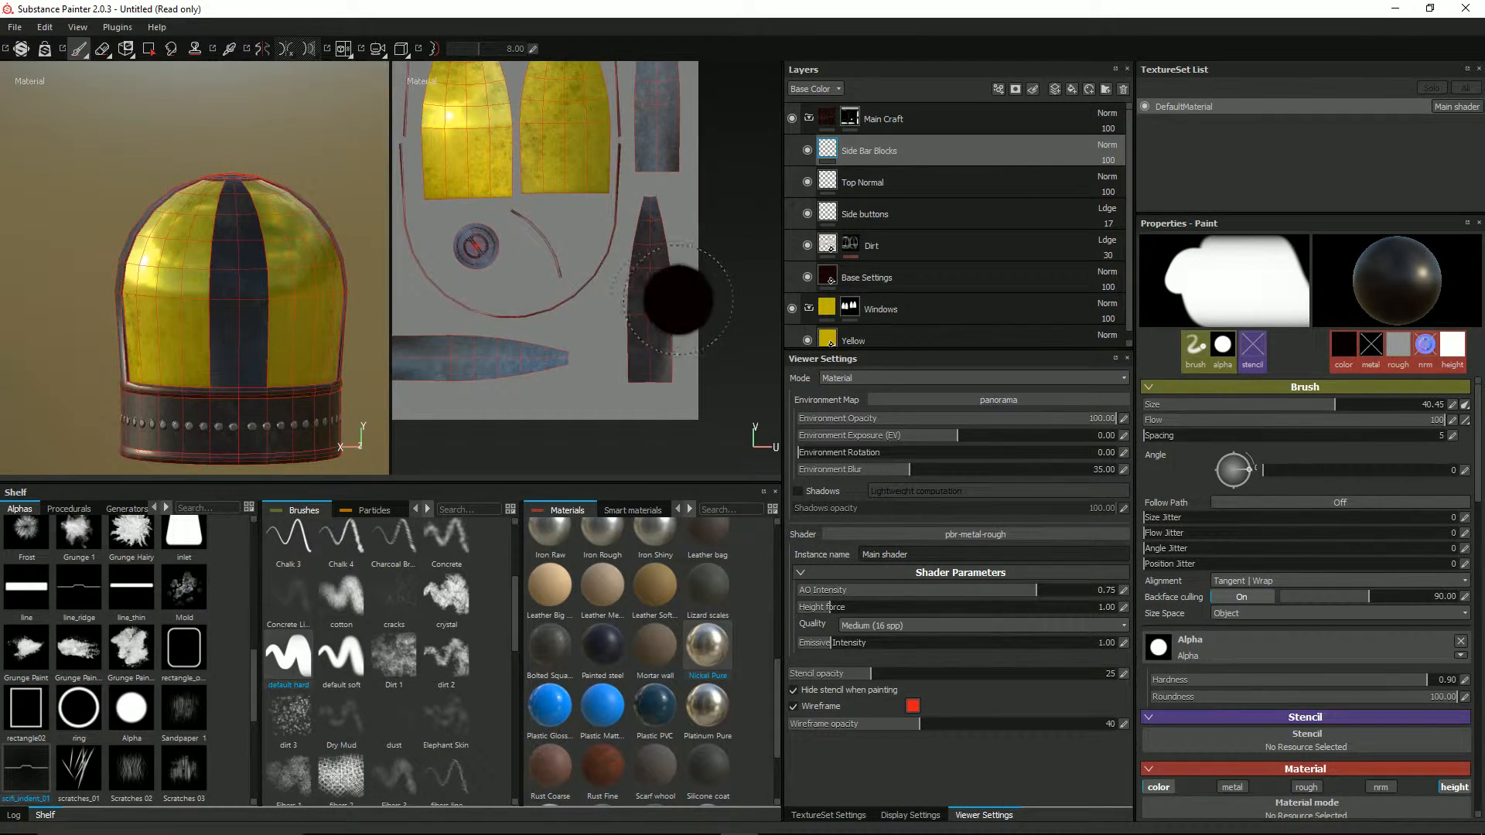
middle_click_drag(686, 299, 623, 270)
scroll(624, 271, "up", 2)
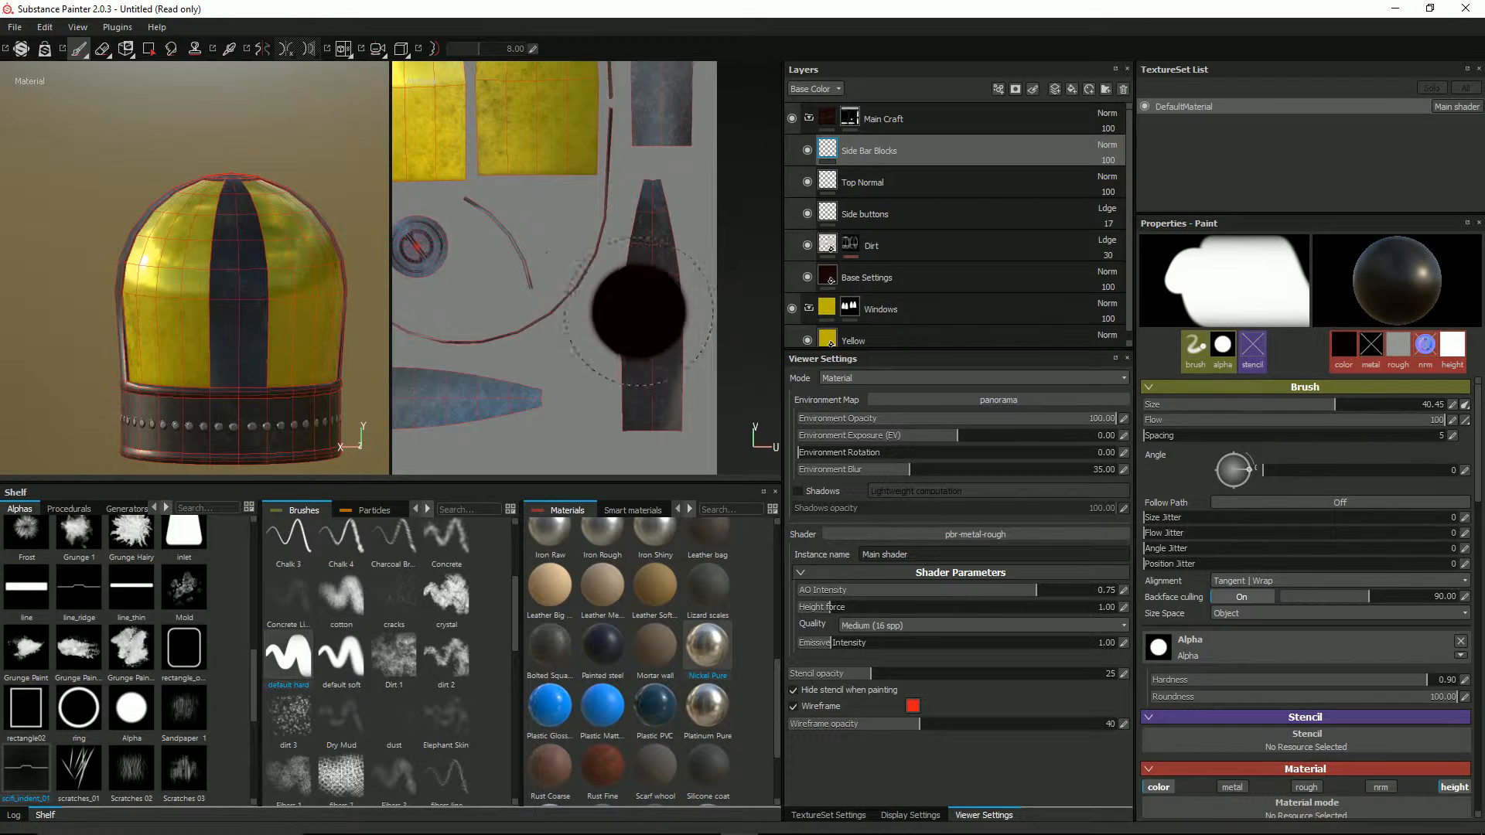
mouse_move(651, 393)
right_mouse_down("ctrl")
mouse_move(569, 393)
mouse_move(647, 392)
mouse_move(651, 409)
right_mouse_up("ctrl")
Paint a straight vertical line down the middle of the first side bar's UV island and check it on the model without the wireframe
left_click(651, 414)
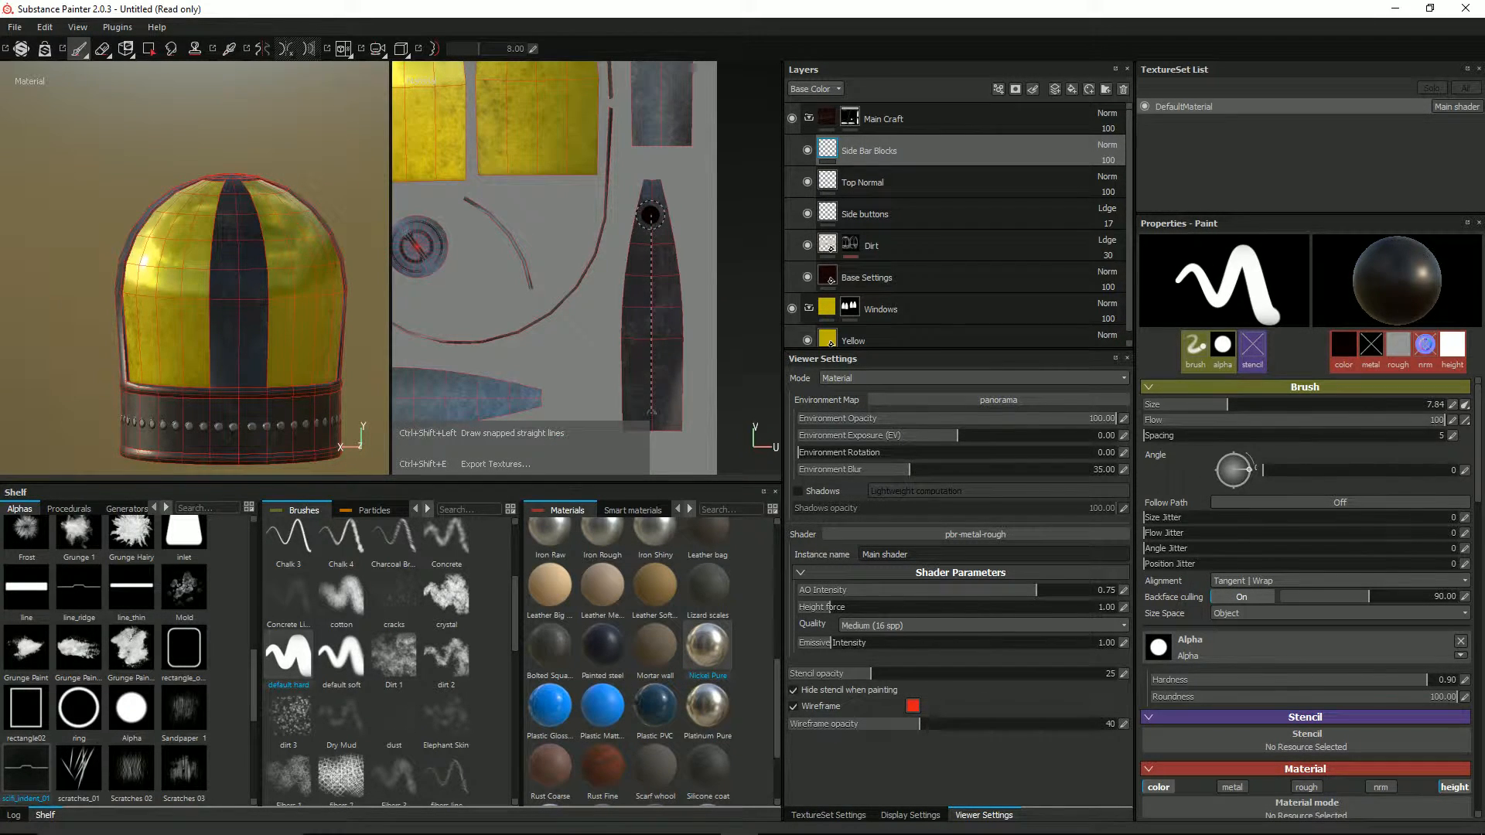
left_click(651, 214, "ctrl+shift")
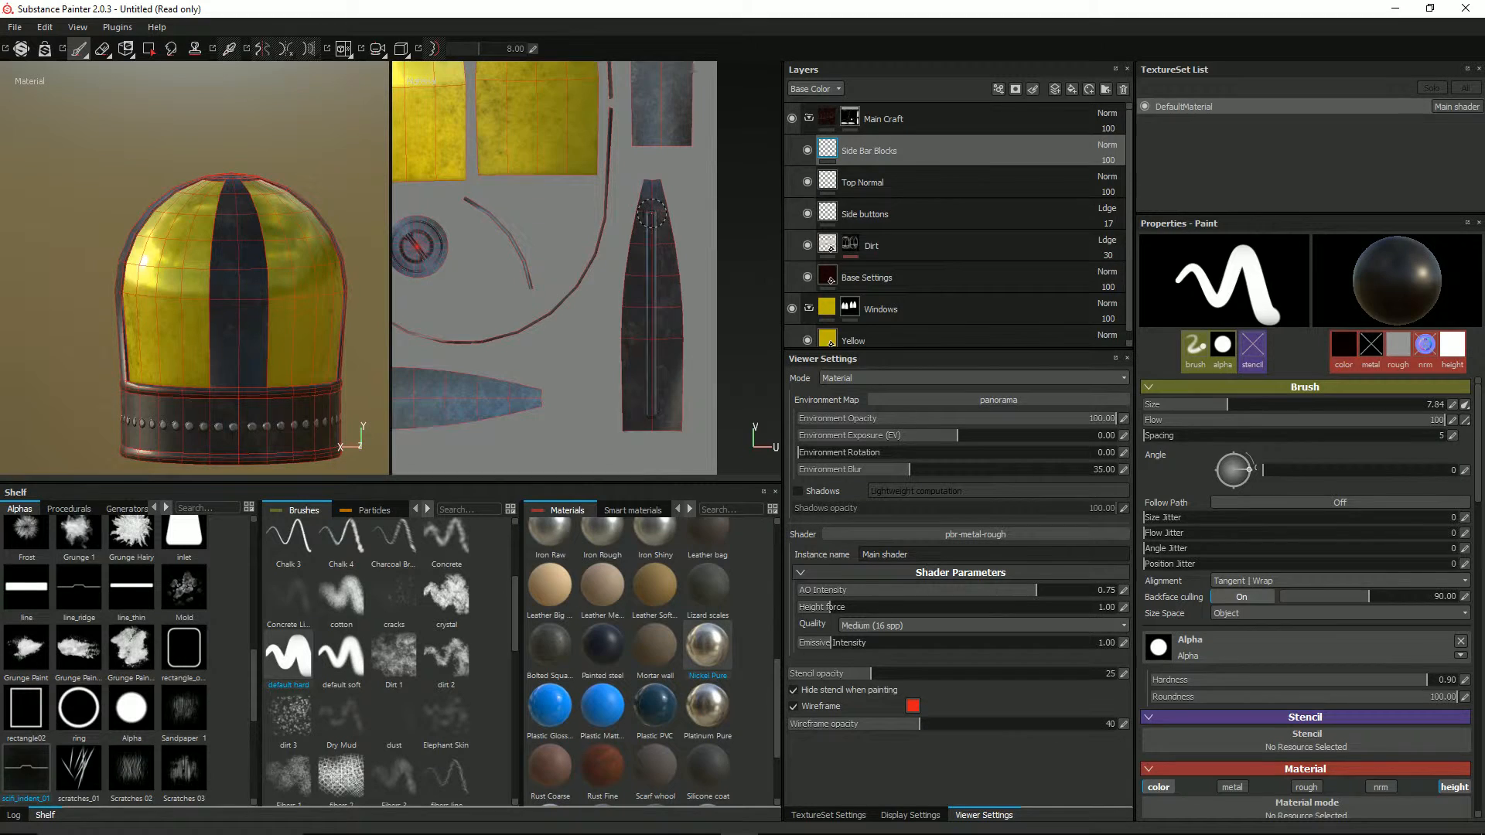
mouse_move(6, 244)
left_mouse_down("alt")
mouse_move(132, 282)
mouse_move(279, 260)
mouse_move(348, 298)
left_mouse_up("alt")
middle_click_drag(348, 297, 278, 265, "alt")
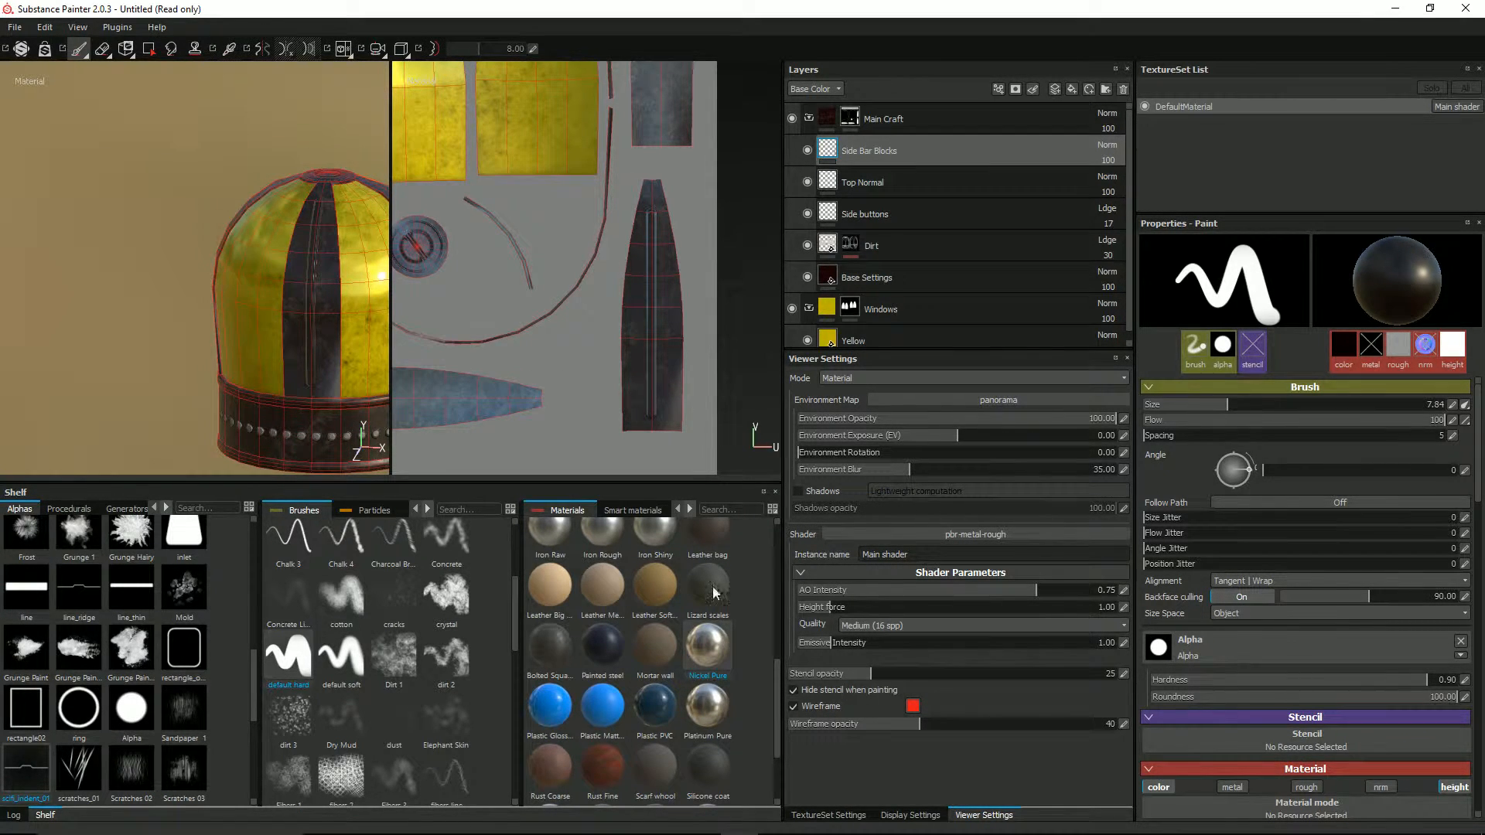
left_click(794, 707)
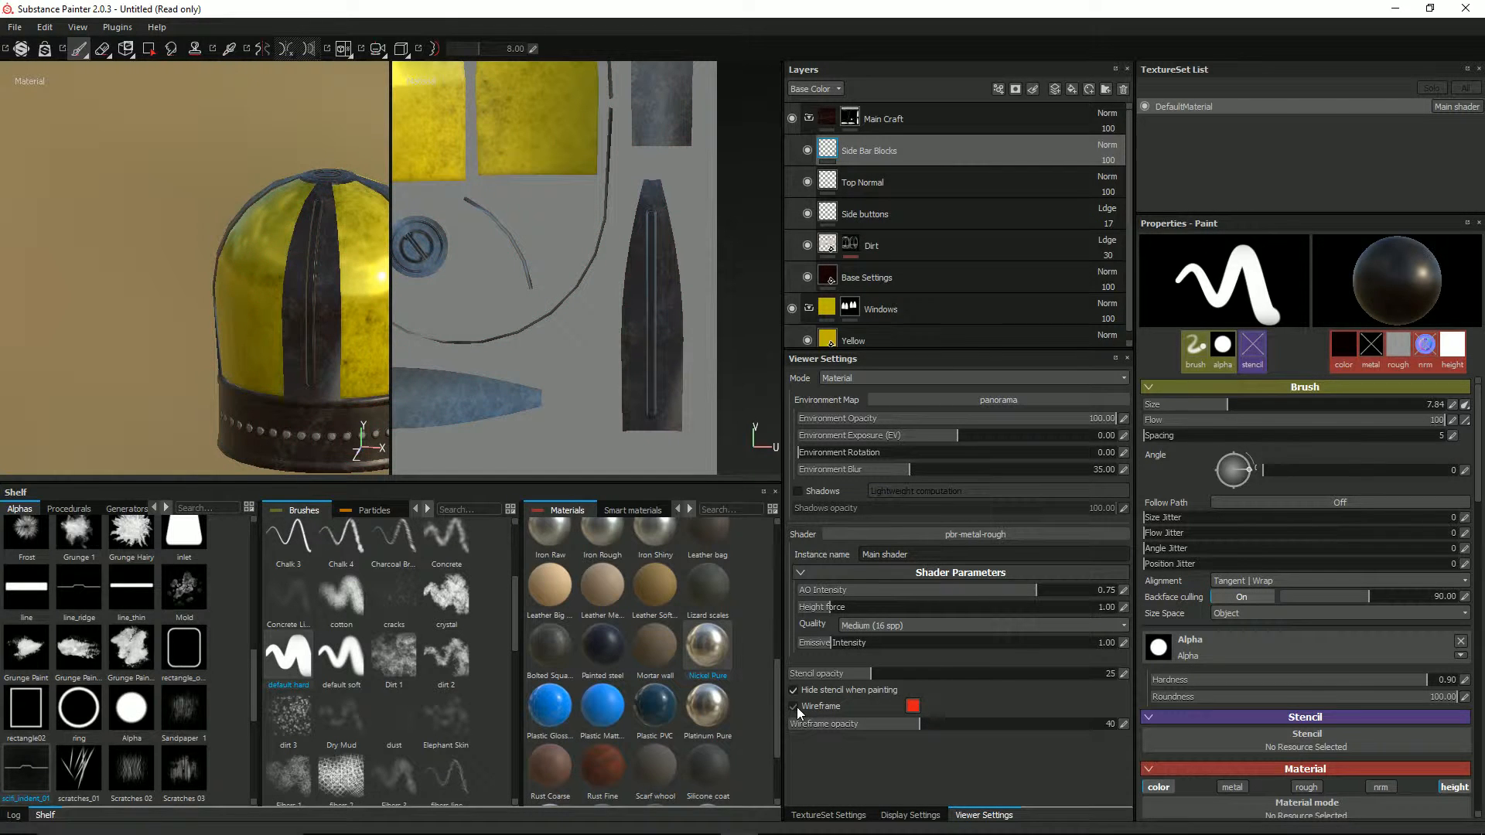
mouse_move(299, 296)
left_mouse_down("alt")
mouse_move(285, 358)
mouse_move(341, 215)
mouse_move(315, 291)
left_mouse_up("alt")
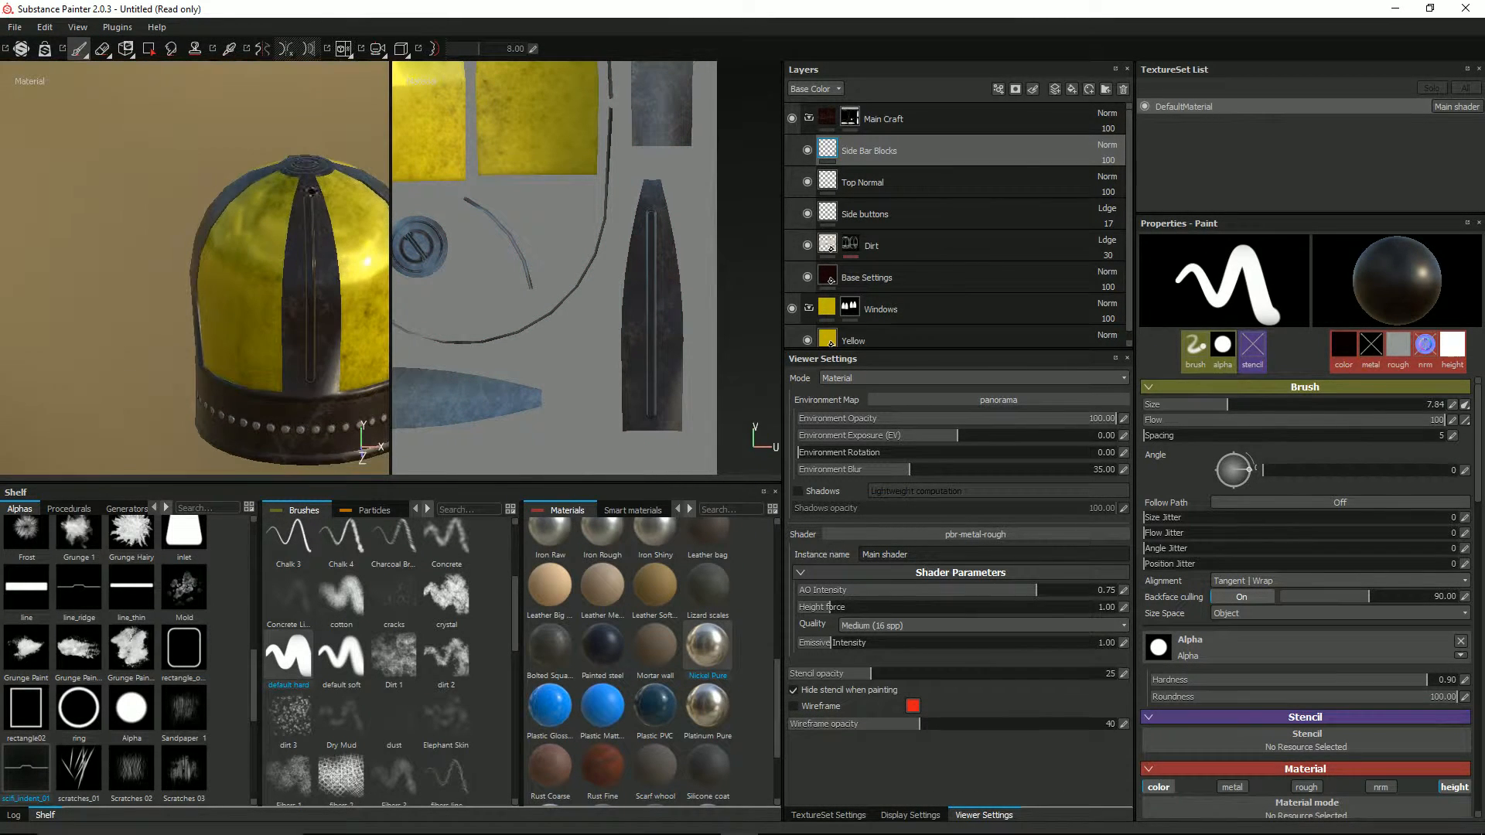
Turn the wireframe back on and paint a straight vertical line down the middle of the other upright side bar's UV island
left_click(793, 709)
scroll(644, 229, "down", 2)
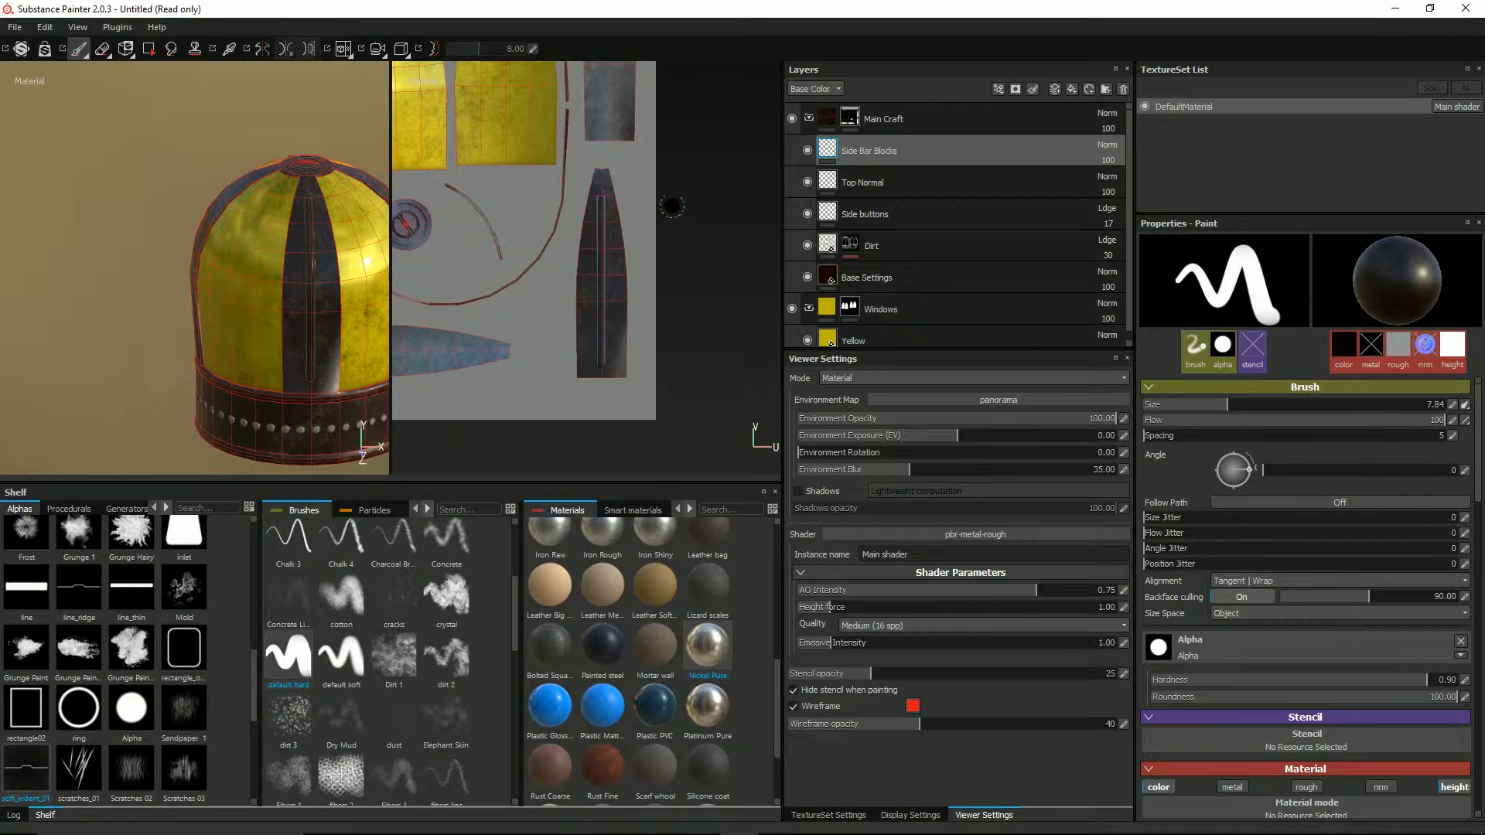
middle_click_drag(669, 206, 630, 586, "alt")
middle_click_drag(609, 428, 623, 343, "alt")
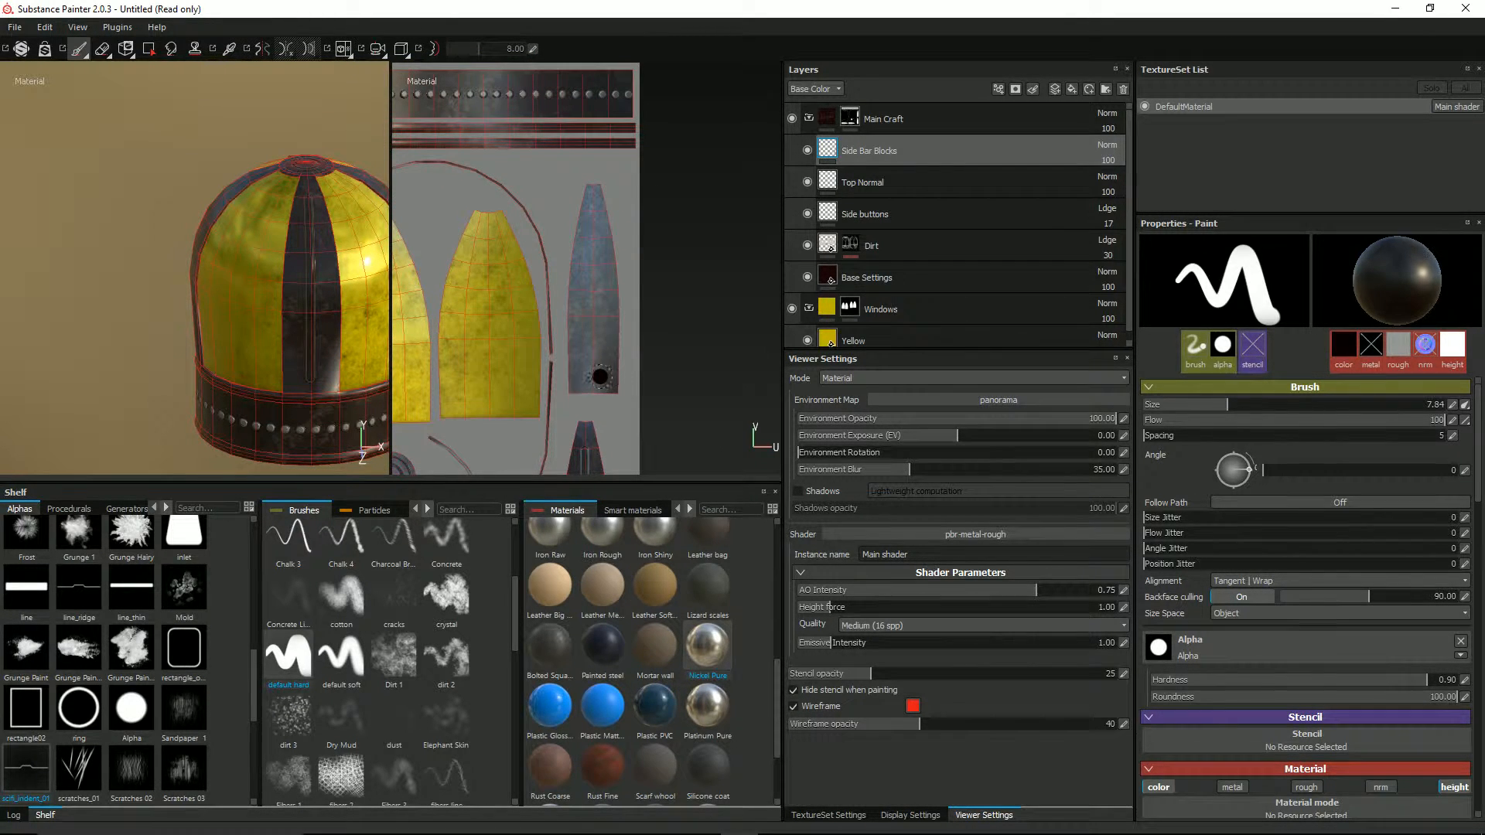
key("shift")
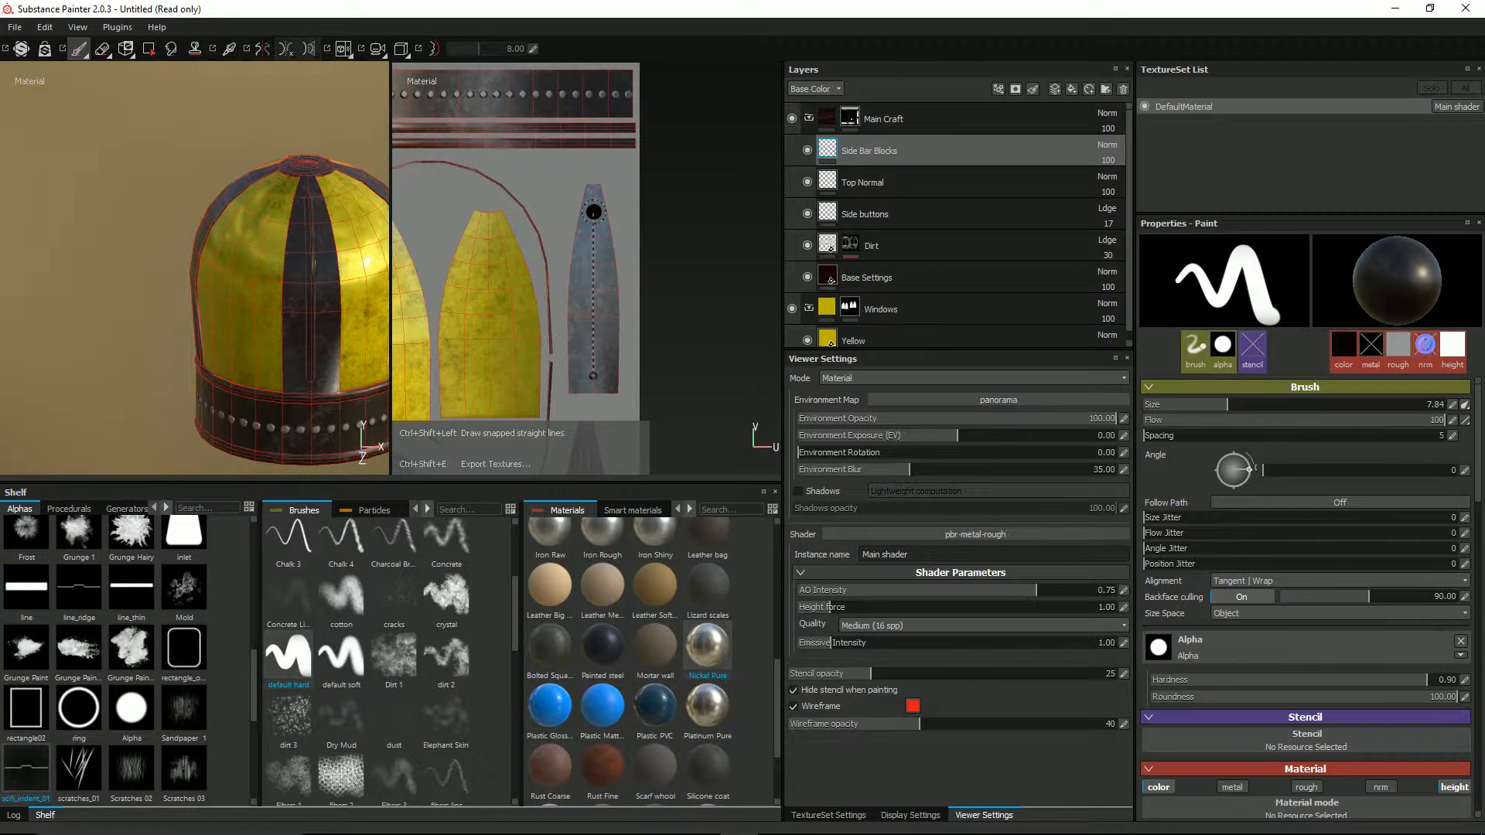
left_click(594, 211, "ctrl+shift")
Paint a straight horizontal line along the middle of the dark horizontal side bar's UV island
scroll(560, 325, "down", 2)
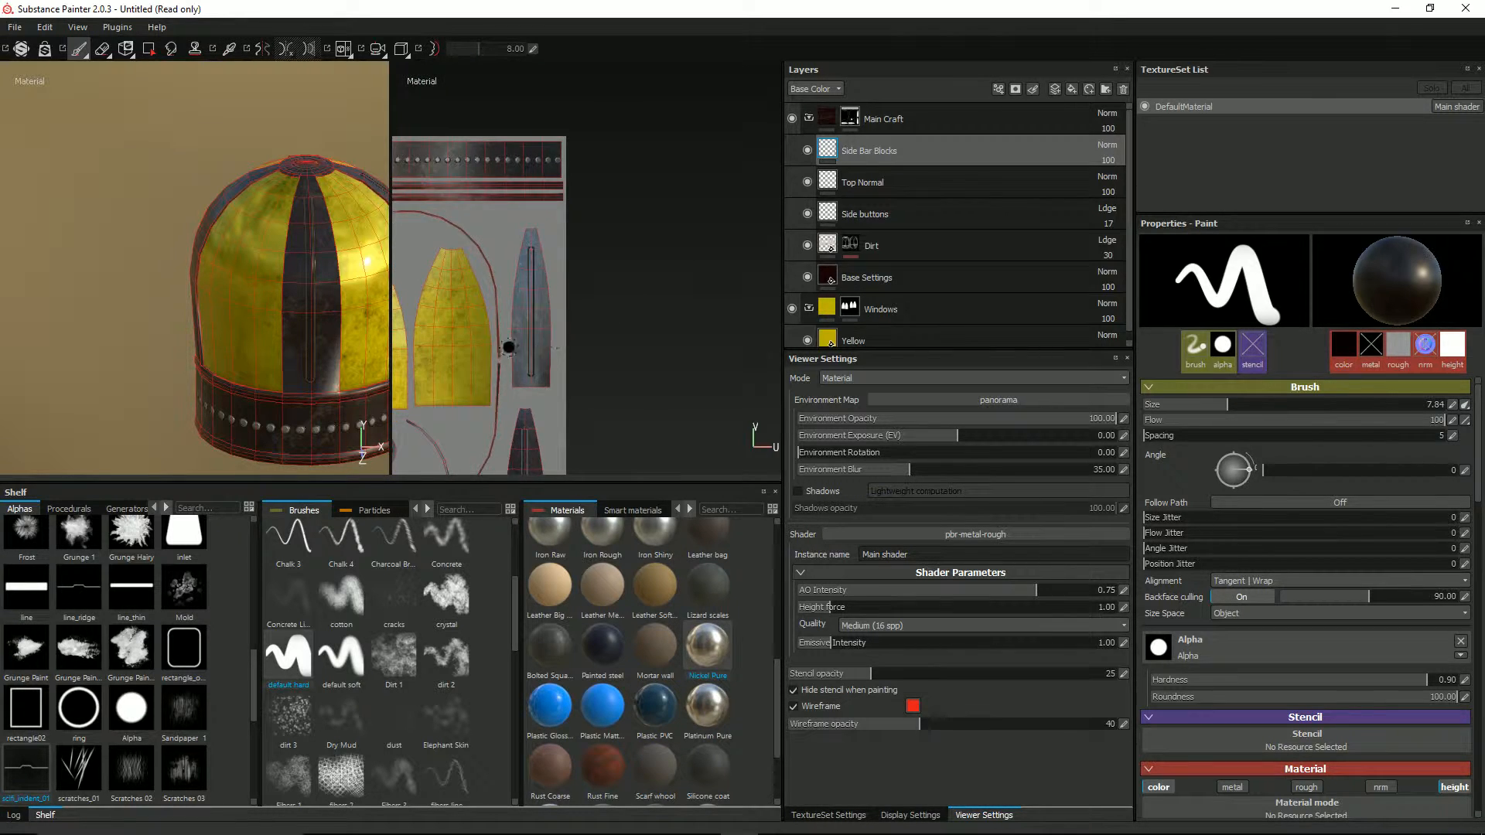
middle_click_drag(523, 336, 792, 173, "alt")
middle_click_drag(537, 371, 563, 292, "alt")
scroll(564, 292, "up", 2)
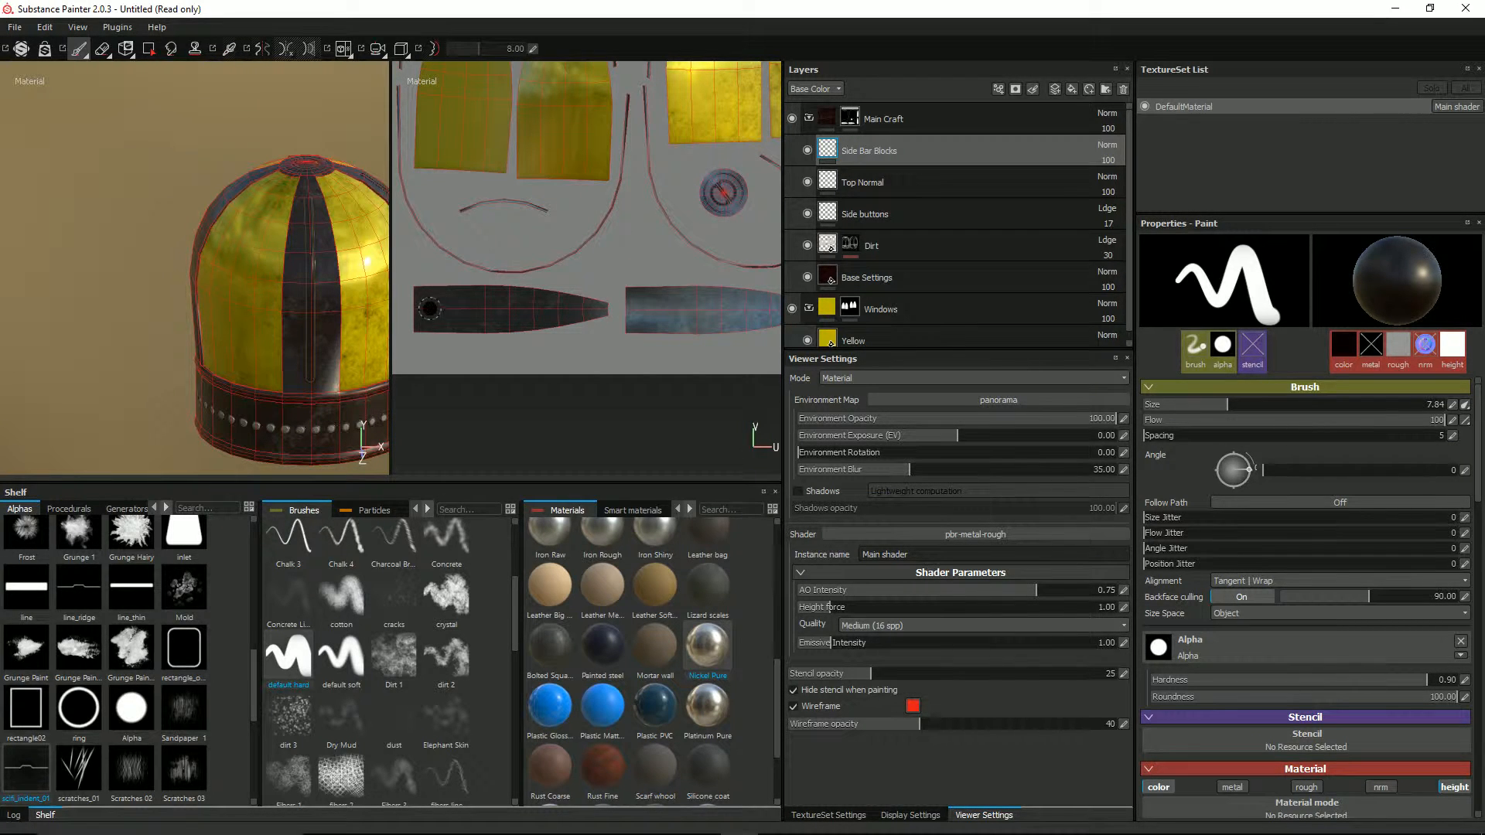
key("ctrl+shift")
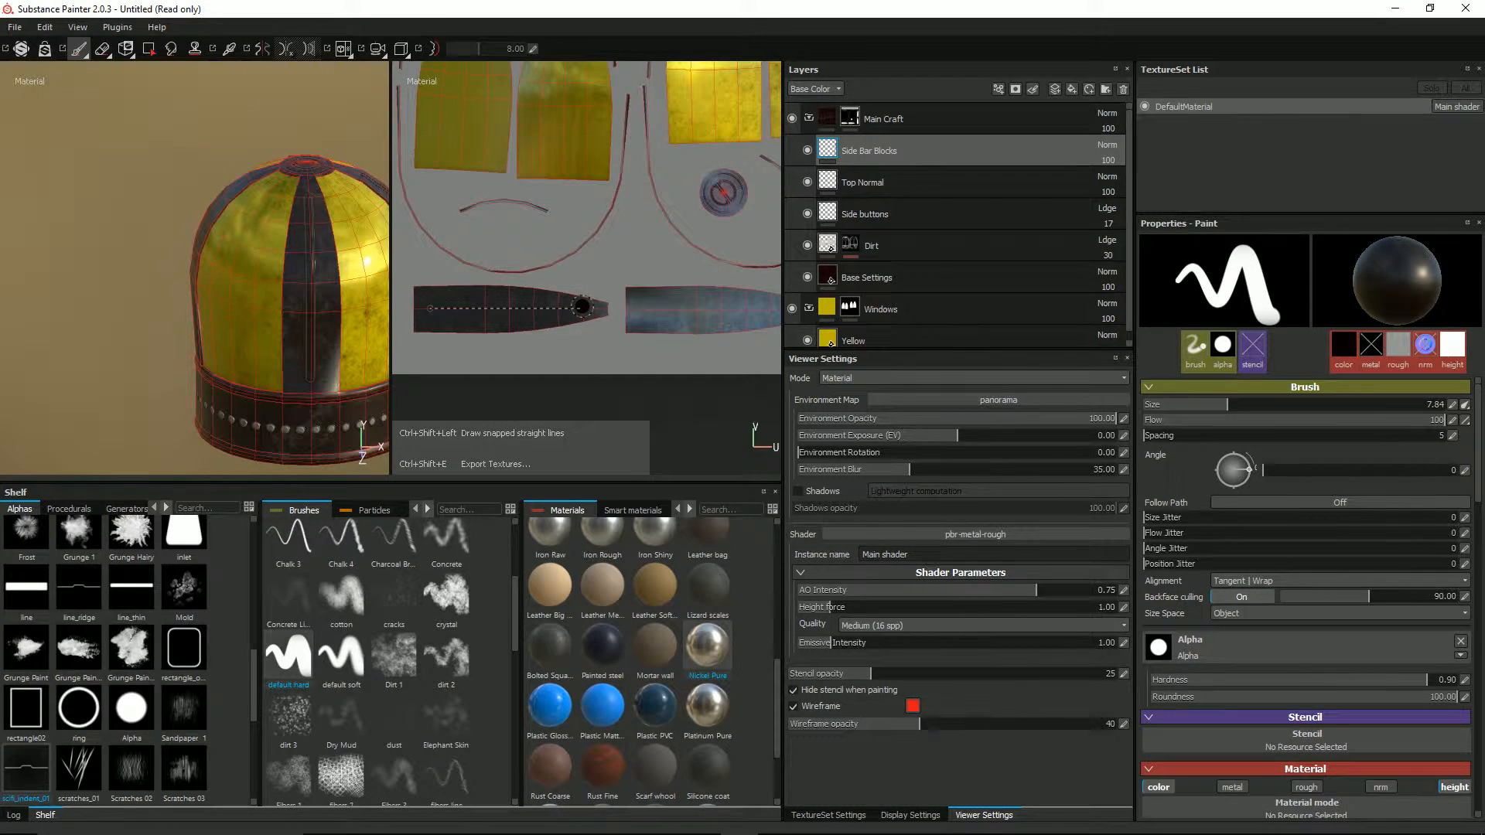
left_click(581, 308, "ctrl+shift")
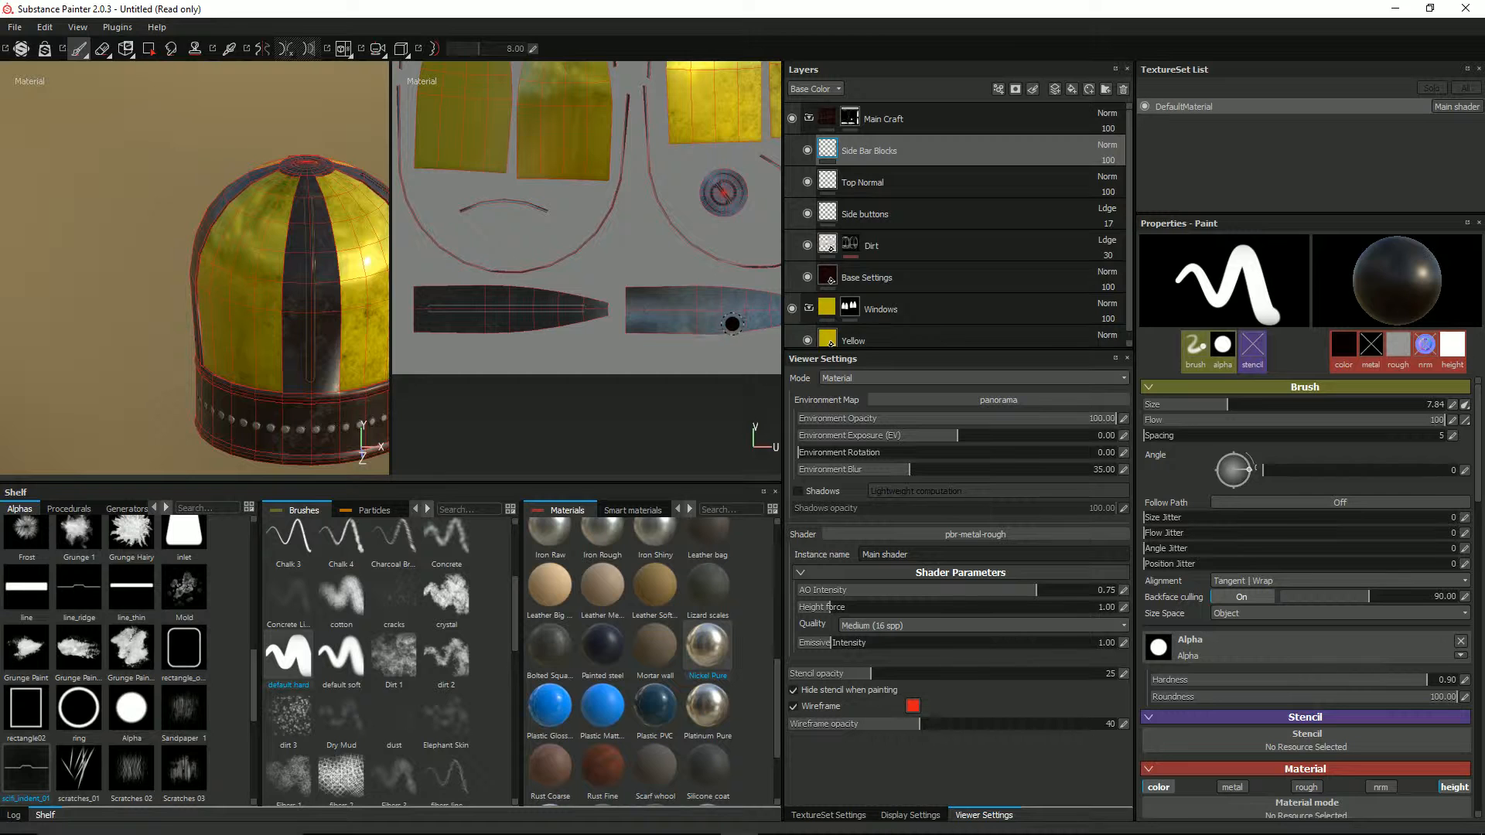
Paint a straight line along the middle of the remaining bluish side bar's UV island and check the bars on the model with the wireframe hidden
middle_click_drag(680, 331, 587, 337)
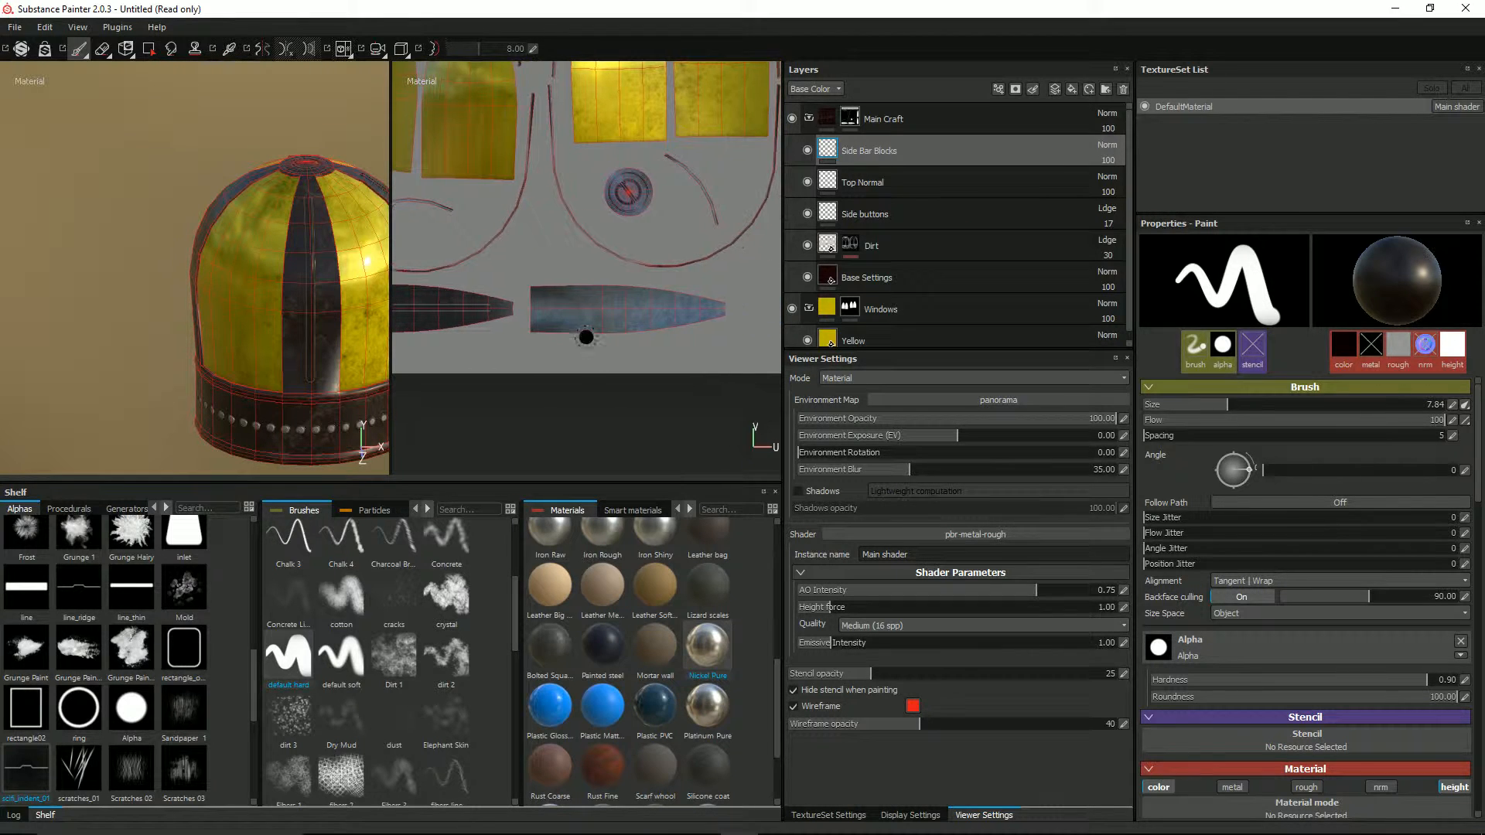
left_click(547, 309)
left_click(700, 309, "shift")
left_click_drag(232, 274, 178, 318, "alt")
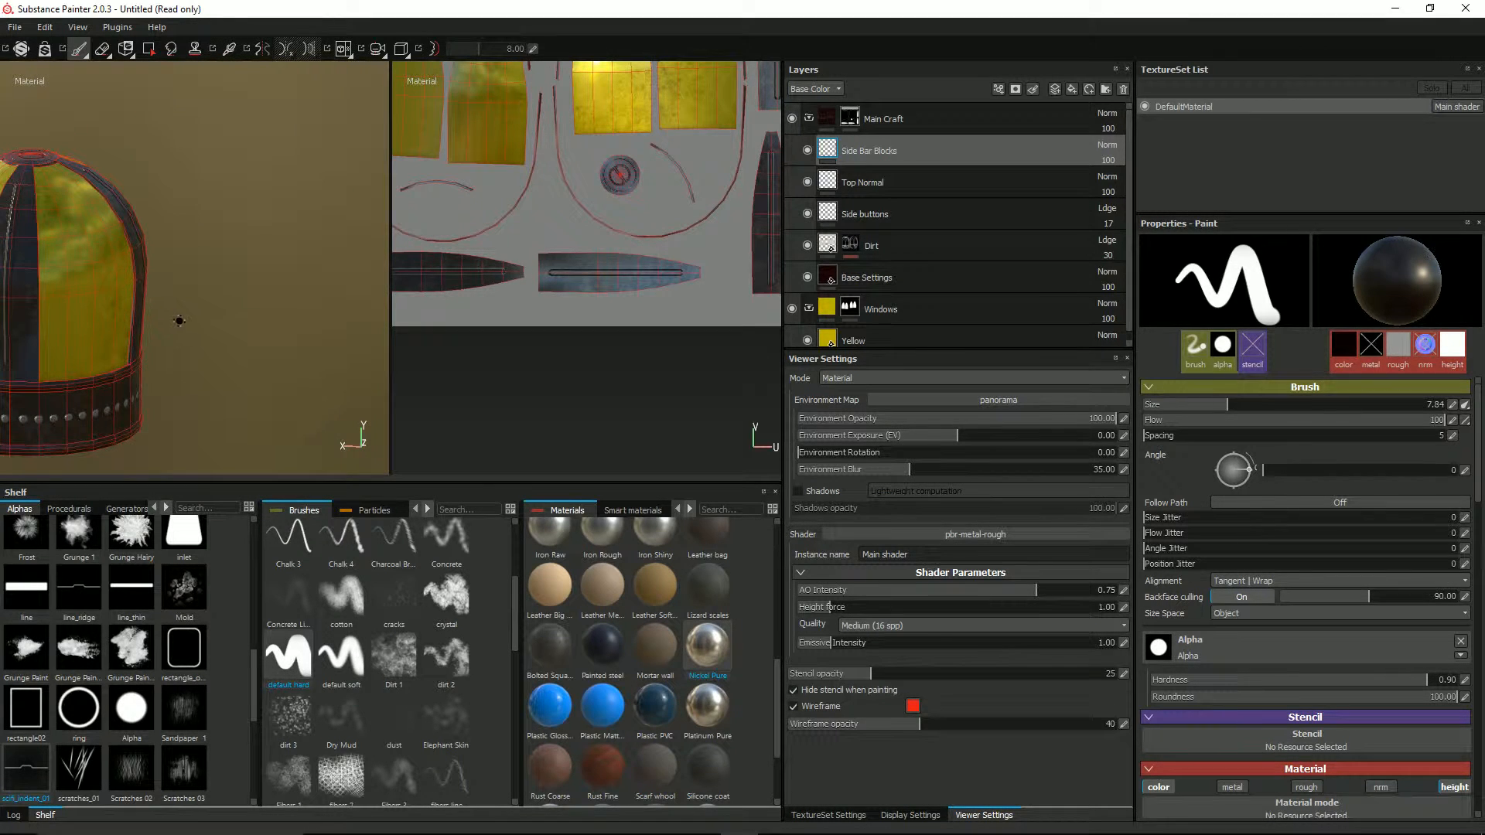
middle_click_drag(178, 321, 390, 286, "alt")
mouse_move(248, 259)
left_mouse_down("alt")
mouse_move(265, 299)
mouse_move(261, 272)
mouse_move(236, 304)
mouse_move(232, 265)
mouse_move(298, 225)
mouse_move(314, 260)
mouse_move(262, 308)
mouse_move(155, 258)
mouse_move(229, 279)
mouse_move(166, 253)
mouse_move(227, 318)
mouse_move(247, 305)
mouse_move(217, 309)
mouse_move(266, 319)
mouse_move(257, 336)
mouse_move(193, 309)
mouse_move(235, 271)
mouse_move(172, 292)
left_mouse_up("alt")
middle_click_drag(222, 271, 184, 252, "alt")
left_click_drag(183, 252, 271, 320, "alt")
scroll(271, 326, "up", 2)
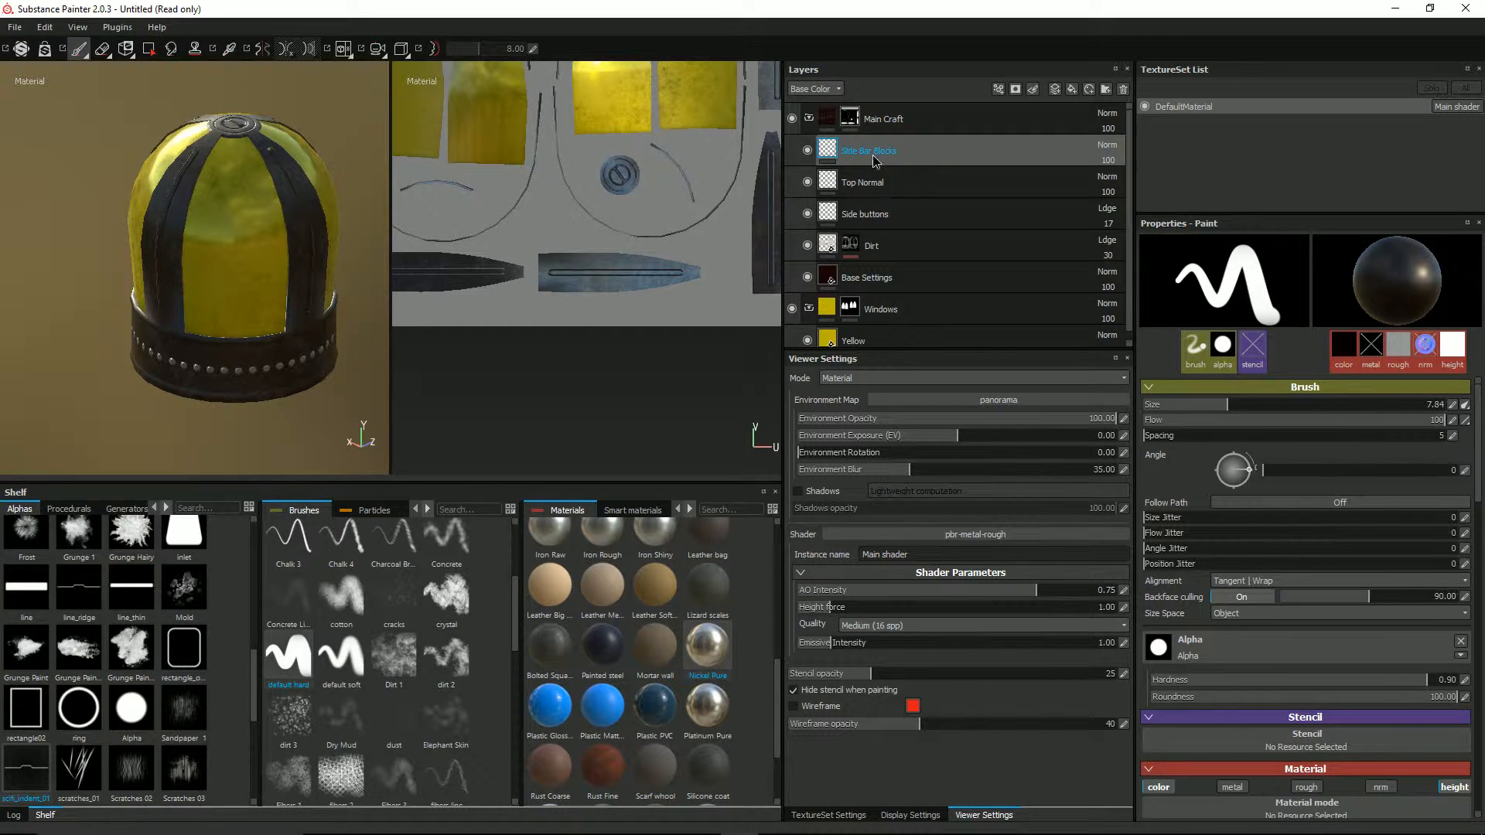
Add a paint layer above Yellow in the Windows folder and name it Indent
left_click(884, 309)
key("4")
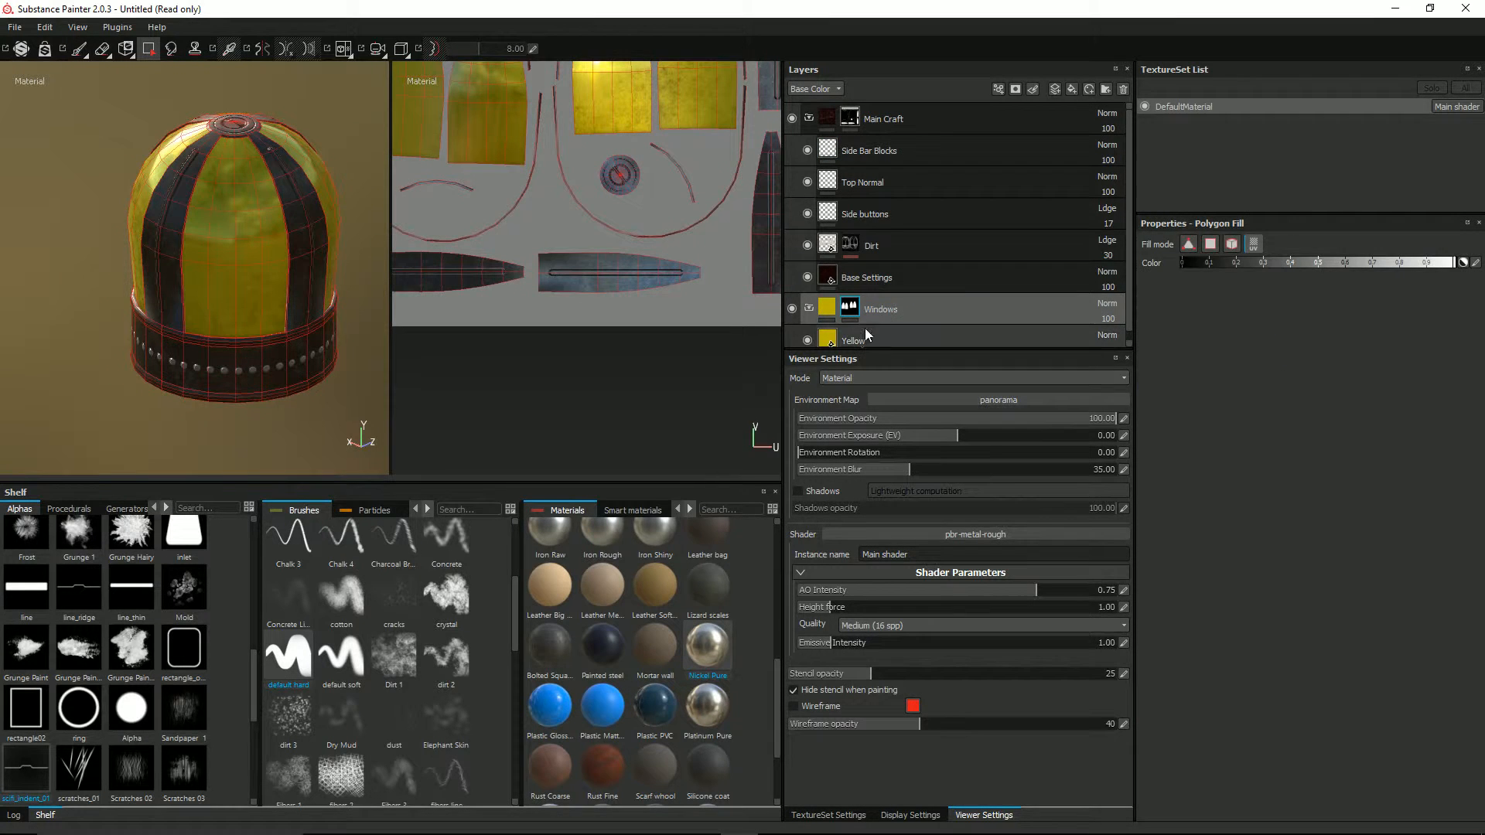
left_click(862, 340)
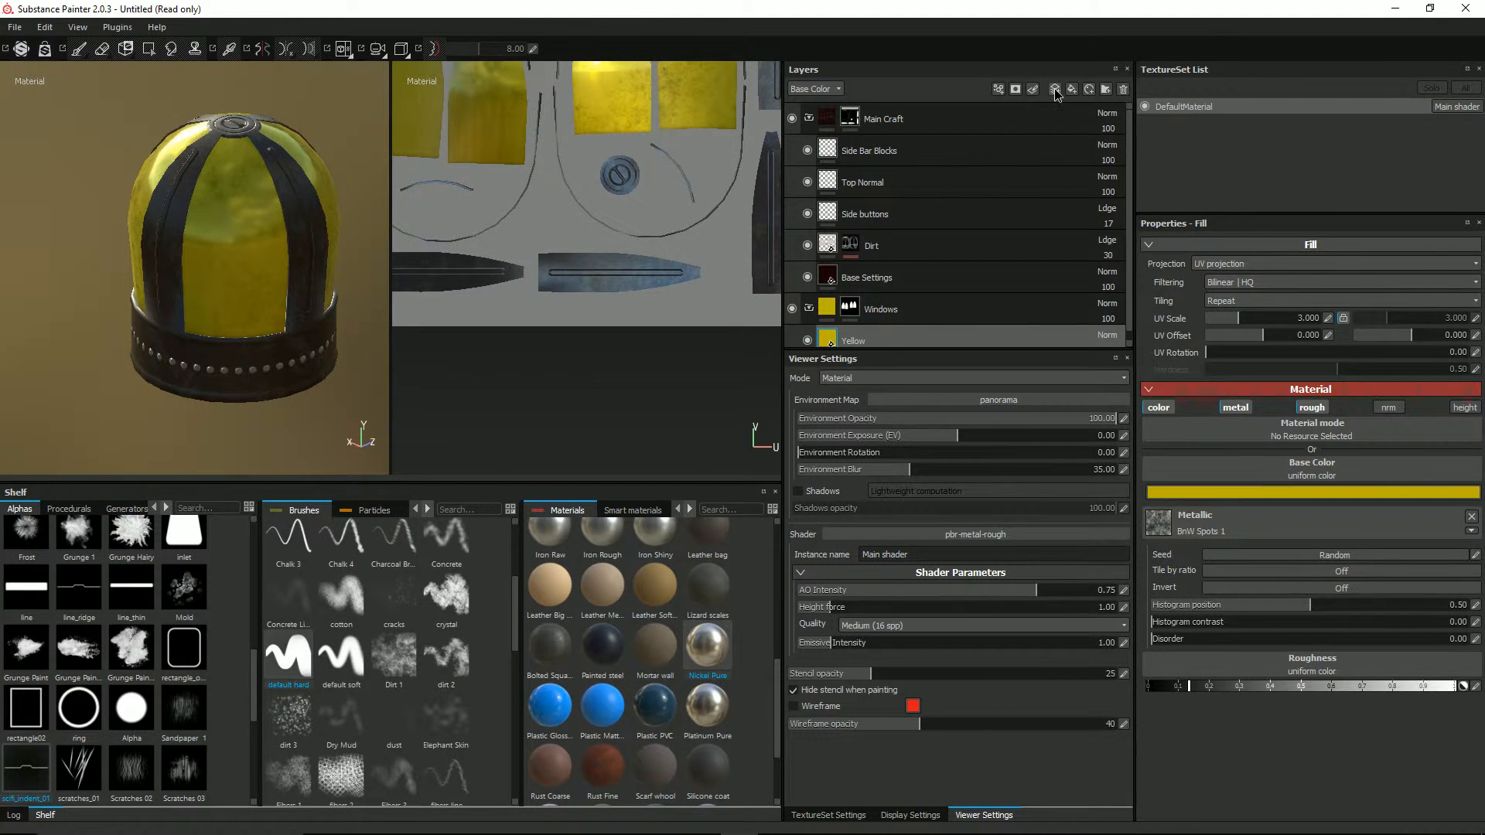
left_click(1054, 89)
double_click(863, 340)
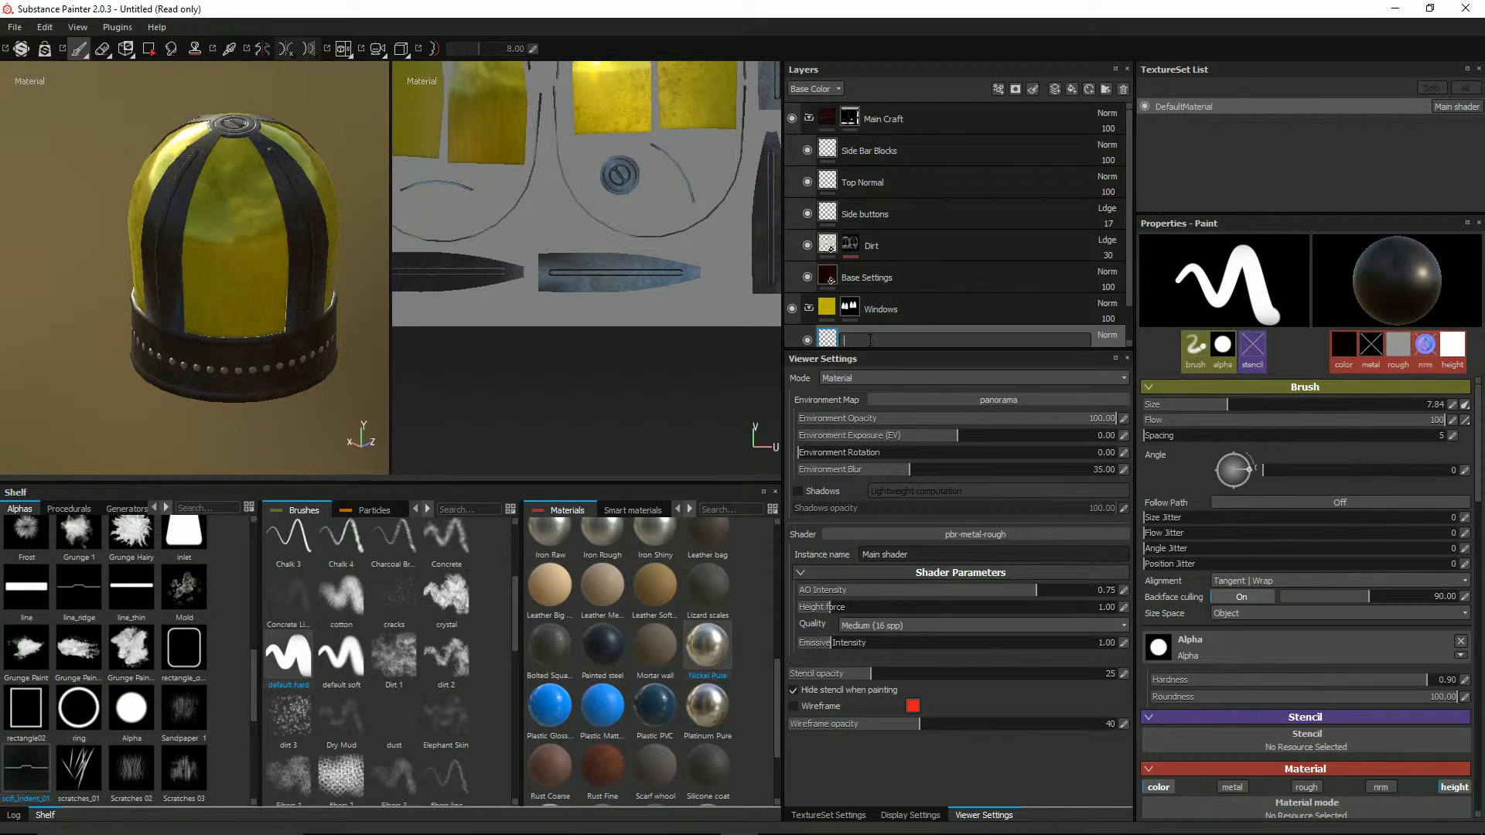
type("Indent")
key("Return")
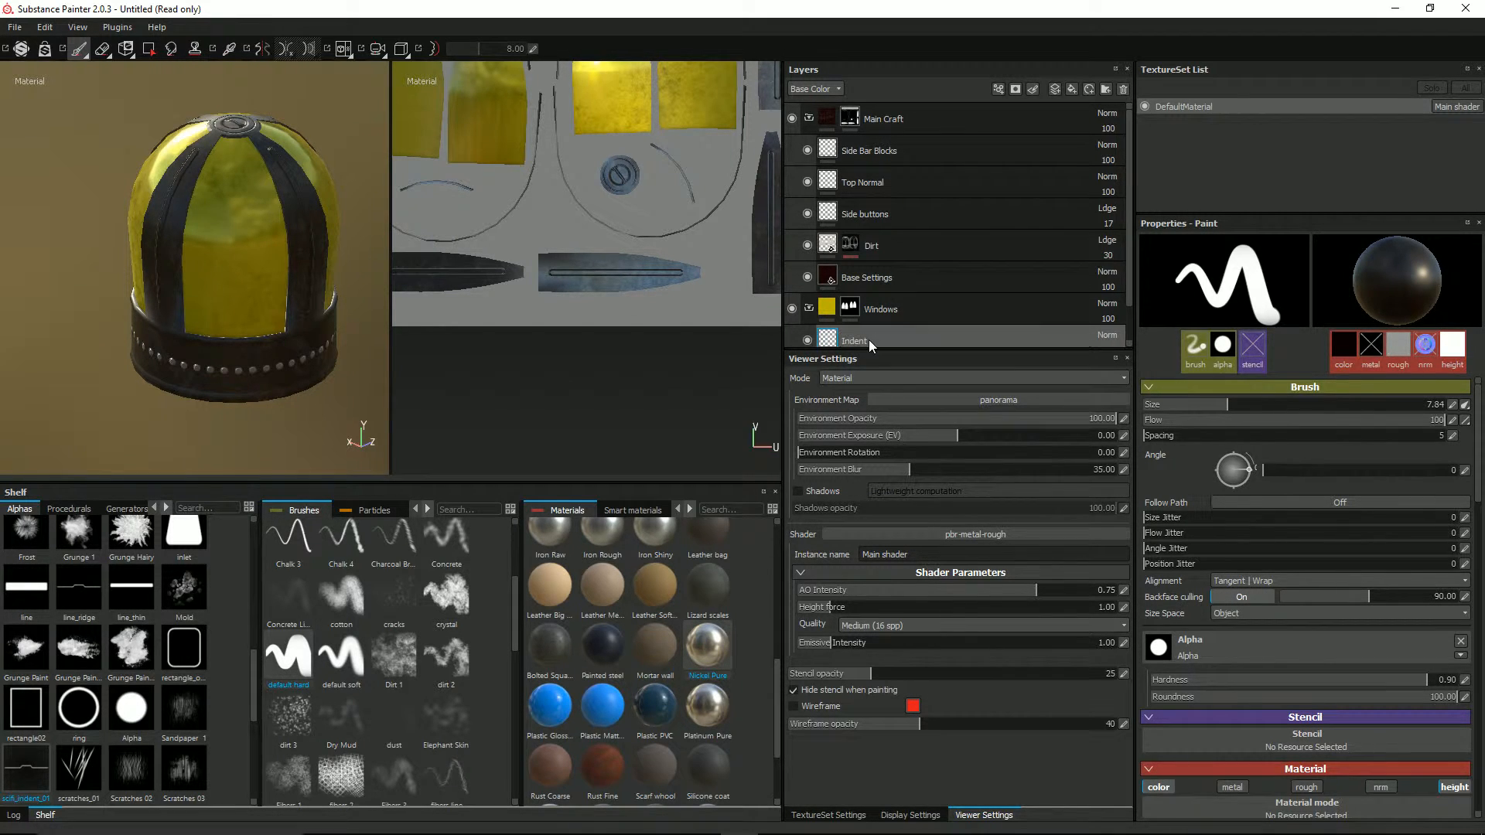
Give the brush the scifi_indent_01 alpha
scroll(101, 648, "down", 3)
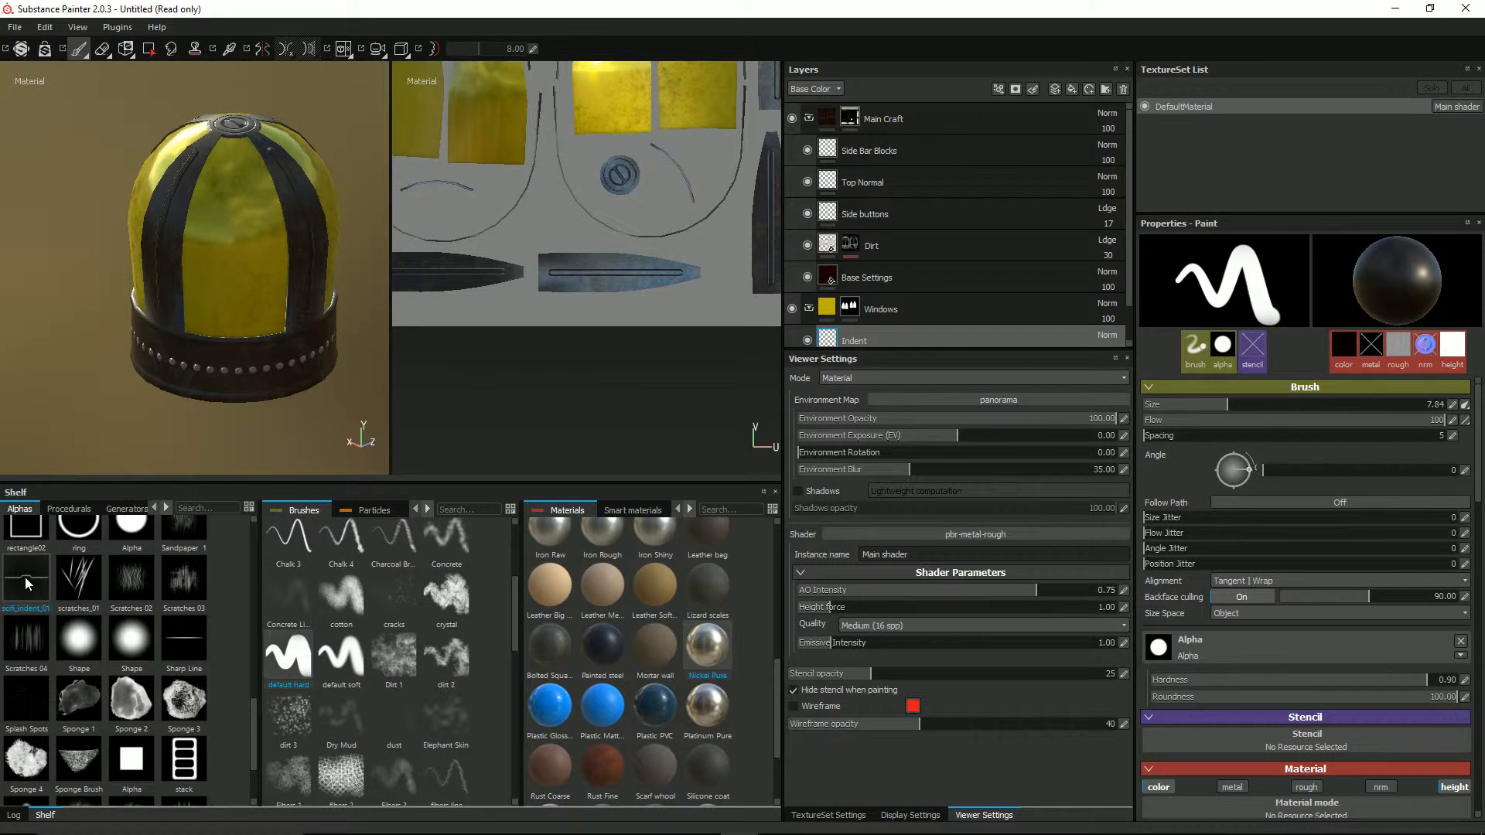
left_click(1223, 644)
scroll(1288, 683, "down", 3)
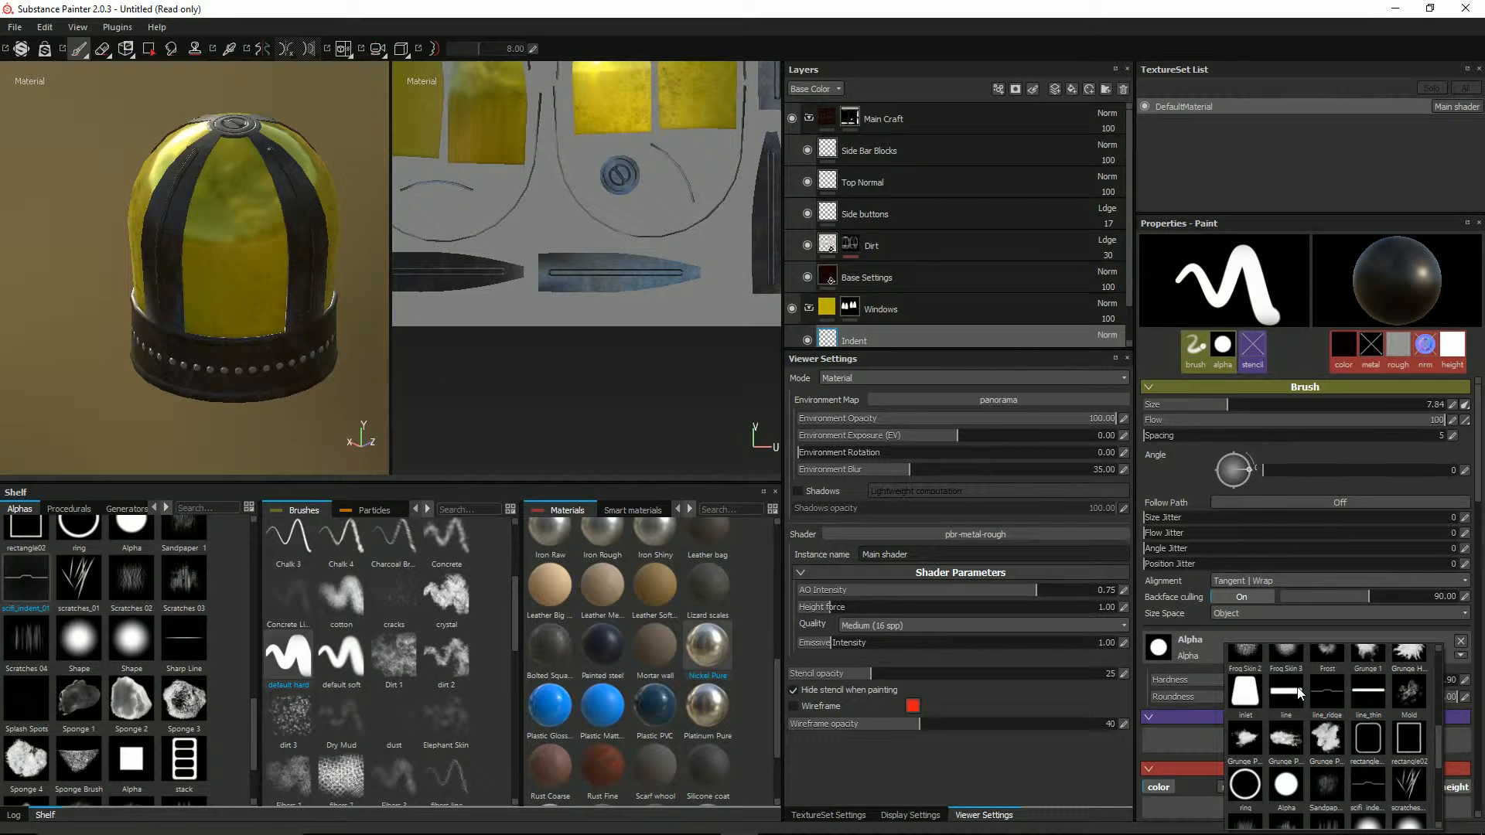
scroll(1298, 692, "down", 5)
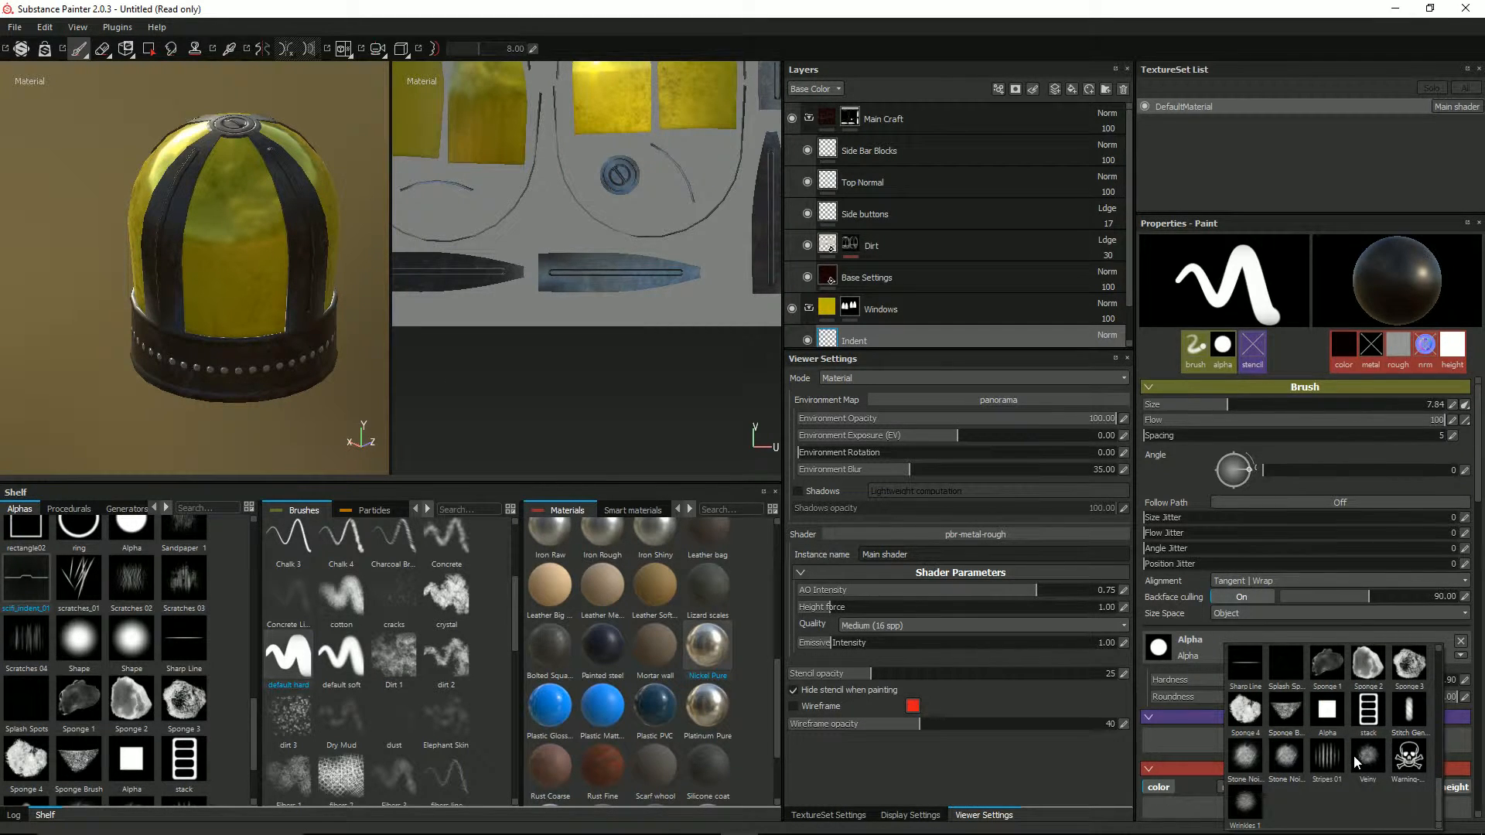
scroll(1353, 754, "up", 3)
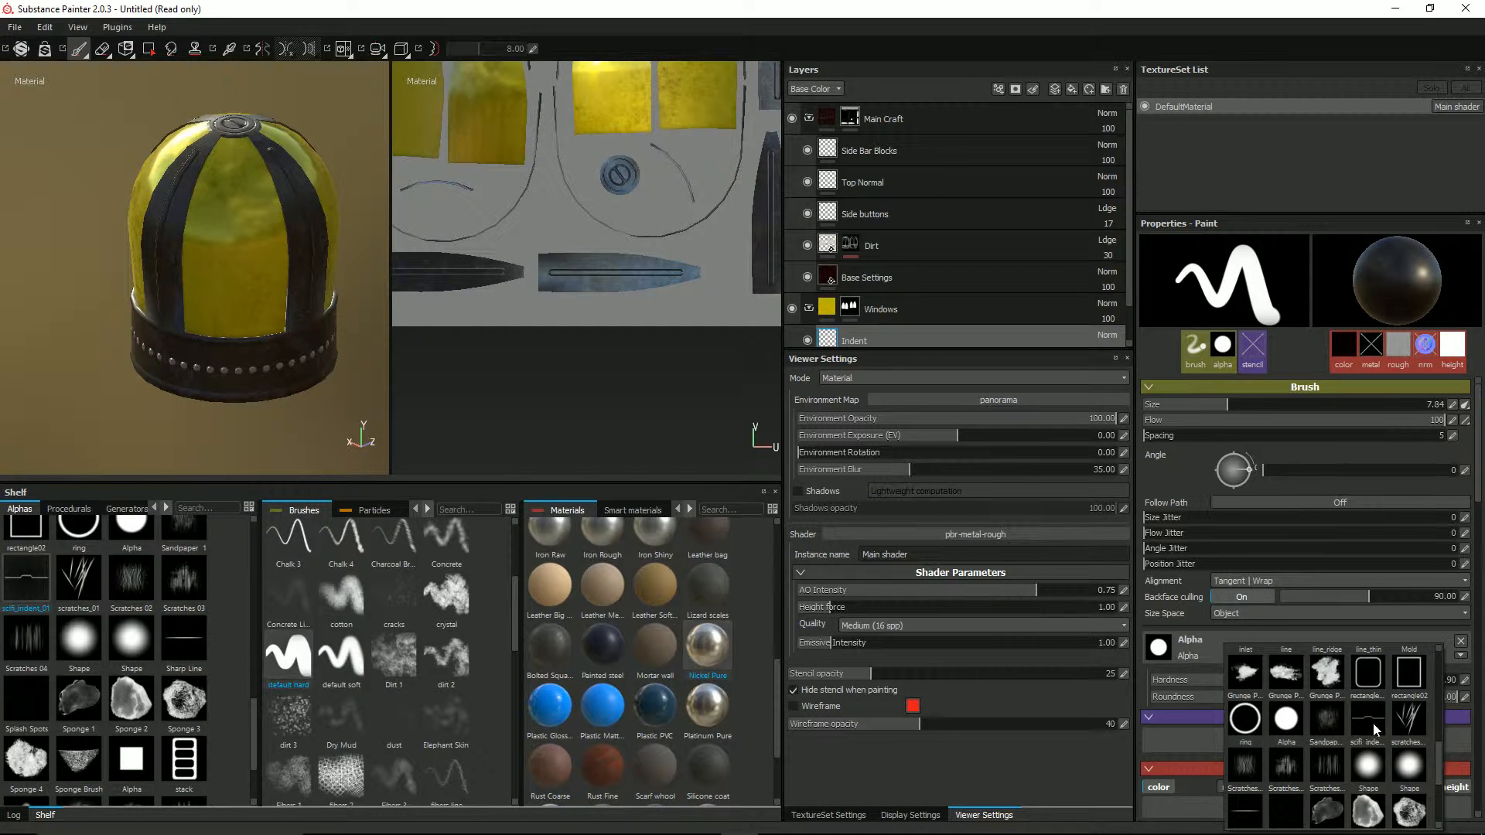
left_click(1371, 722)
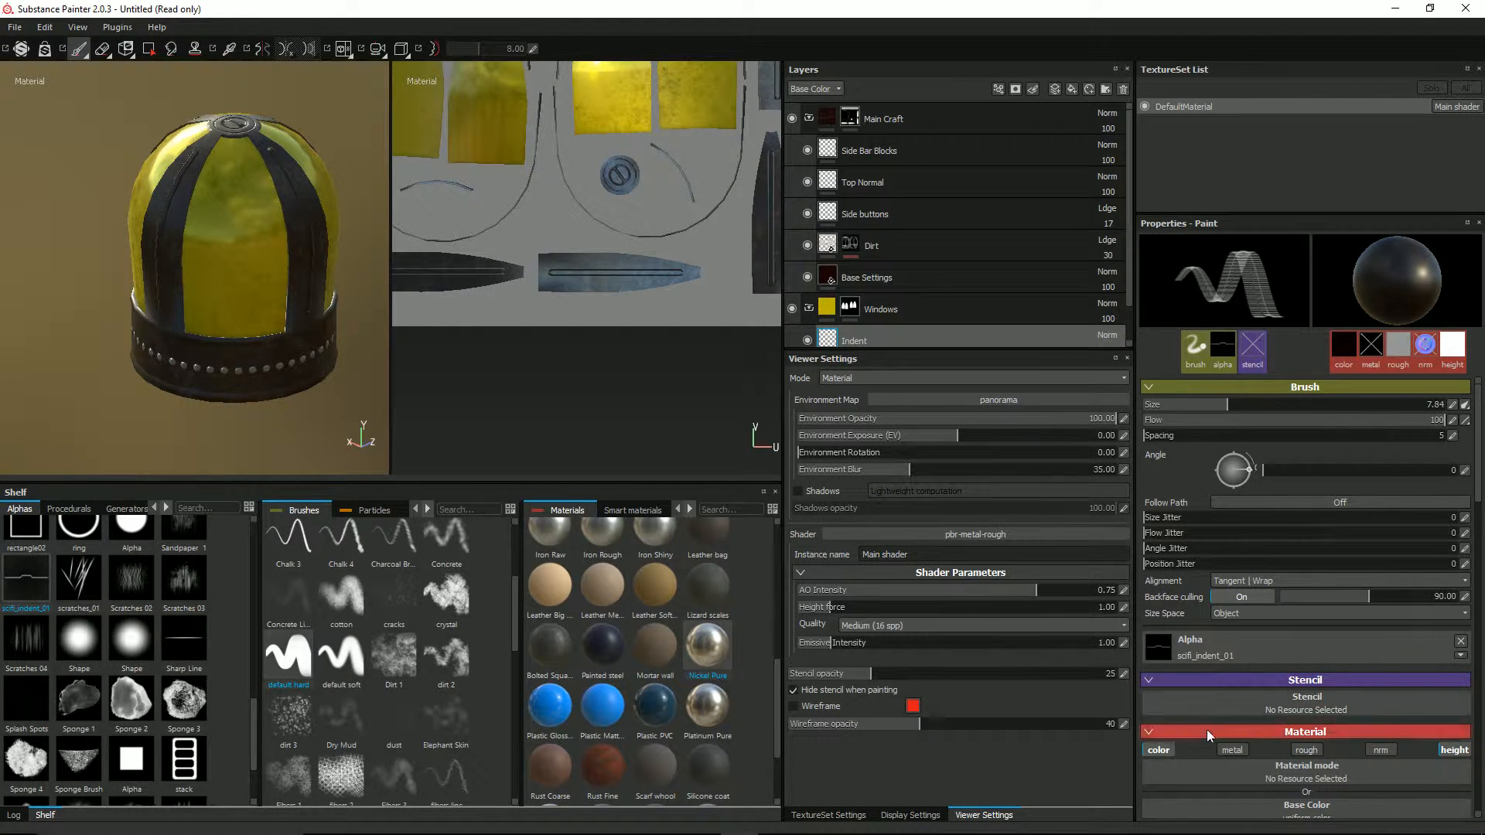
Turn off the brush material's color channel, keeping only height active
left_click(1157, 749)
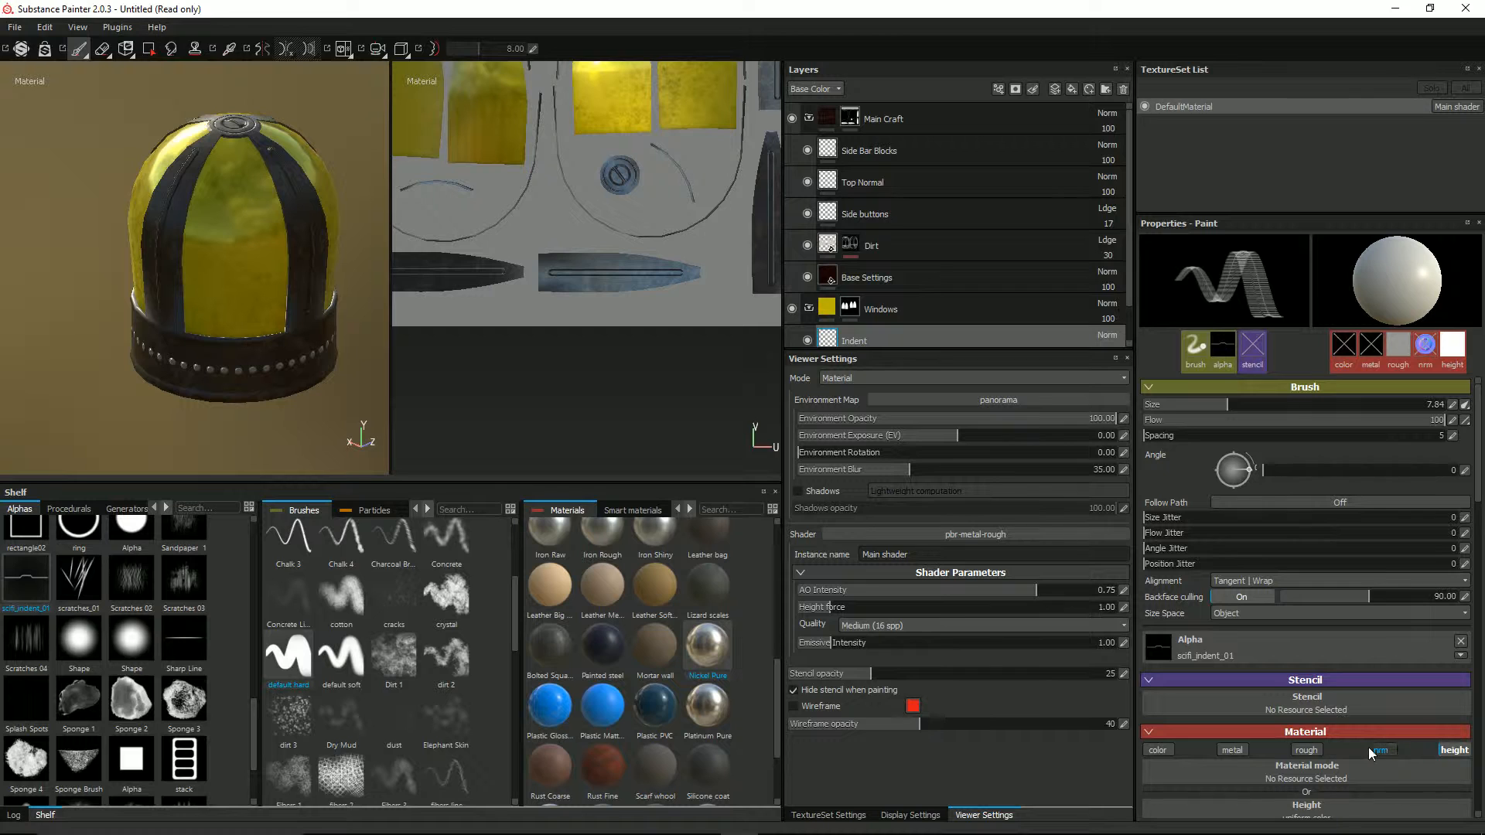
left_click(1454, 750)
scroll(1297, 696, "down", 3)
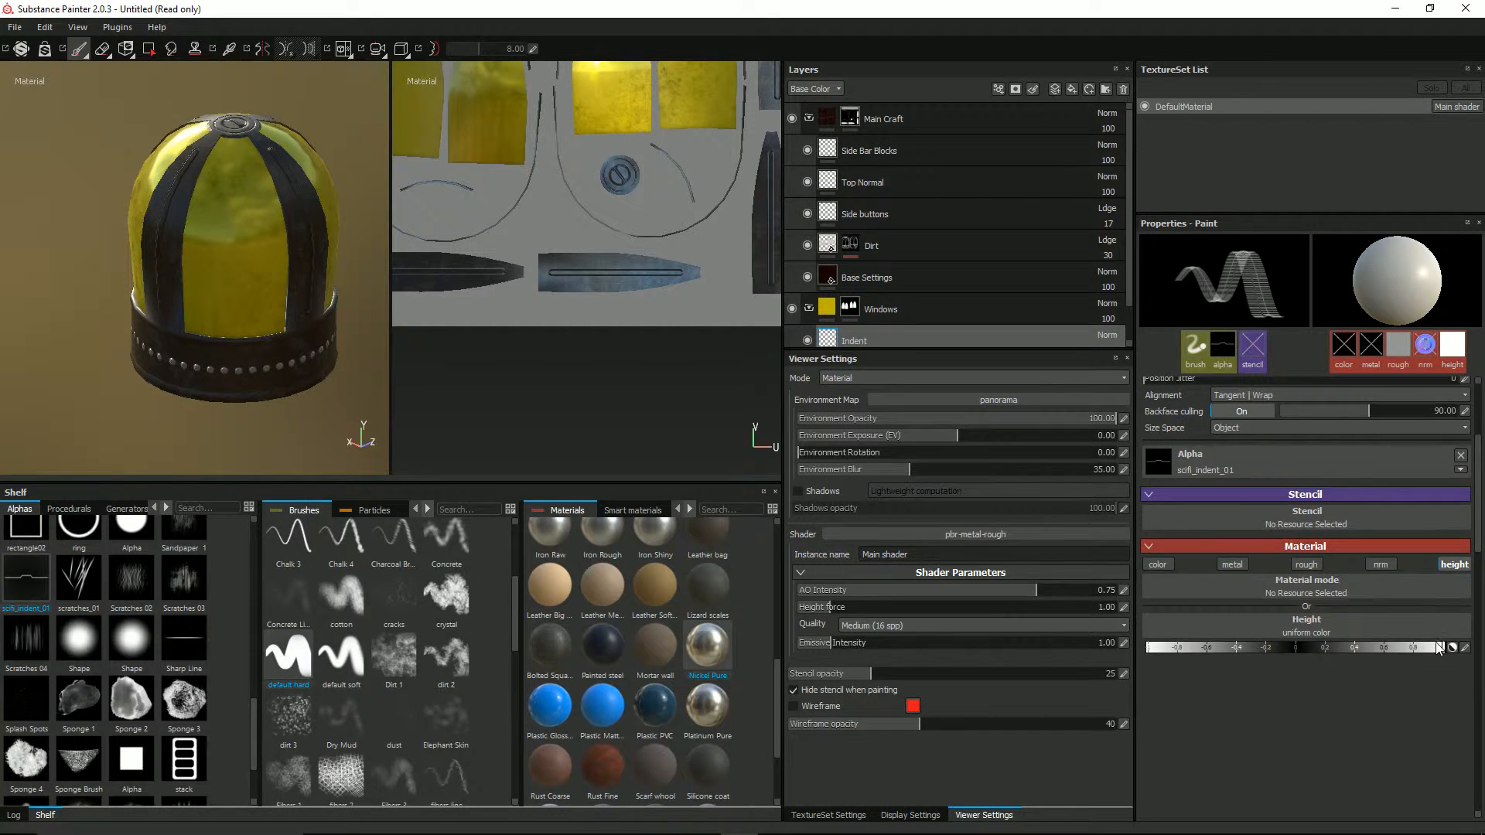
scroll(1408, 566, "up", 2)
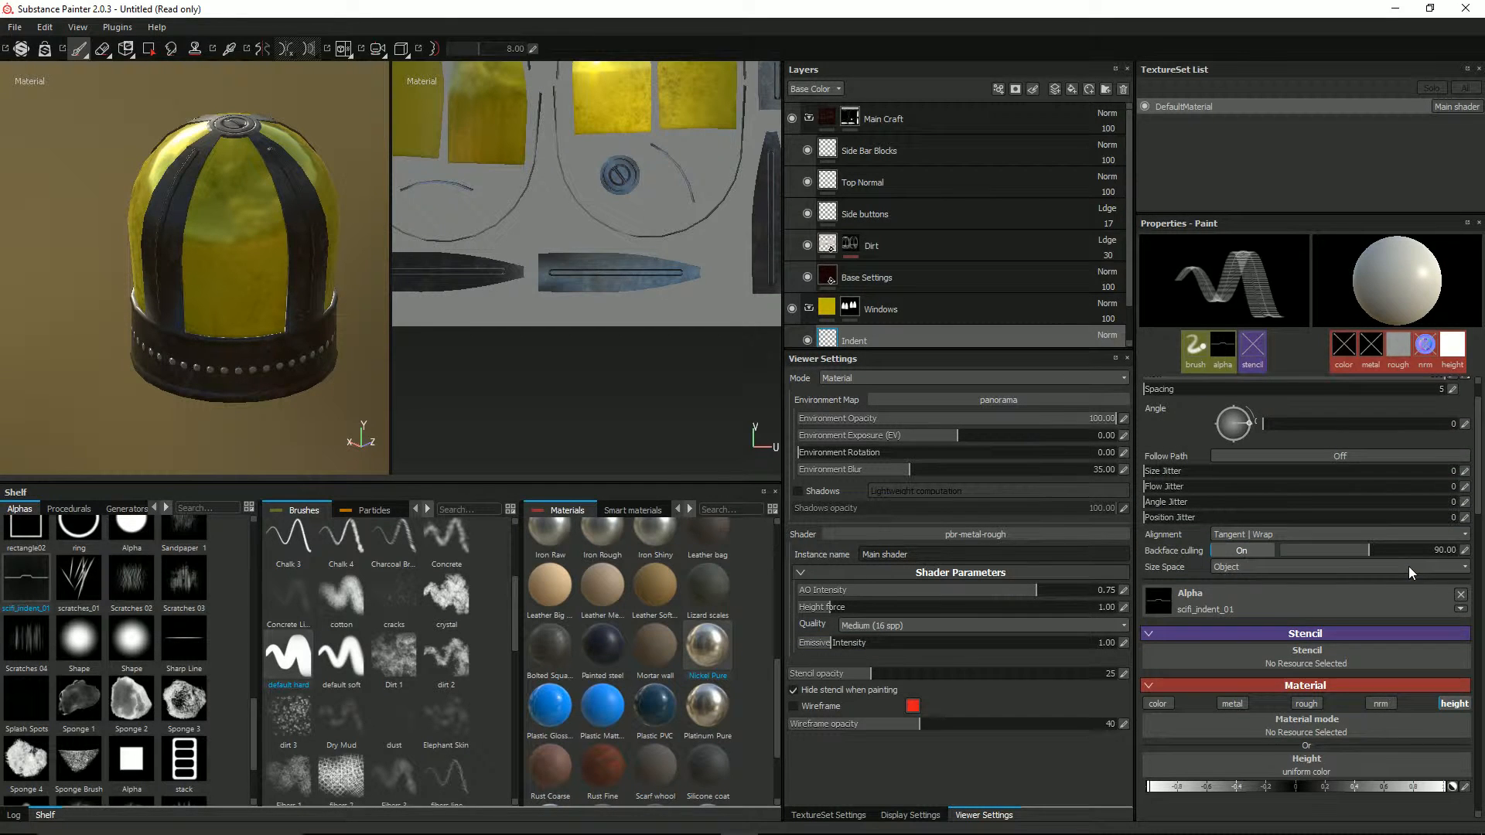
scroll(1324, 603, "up", 1)
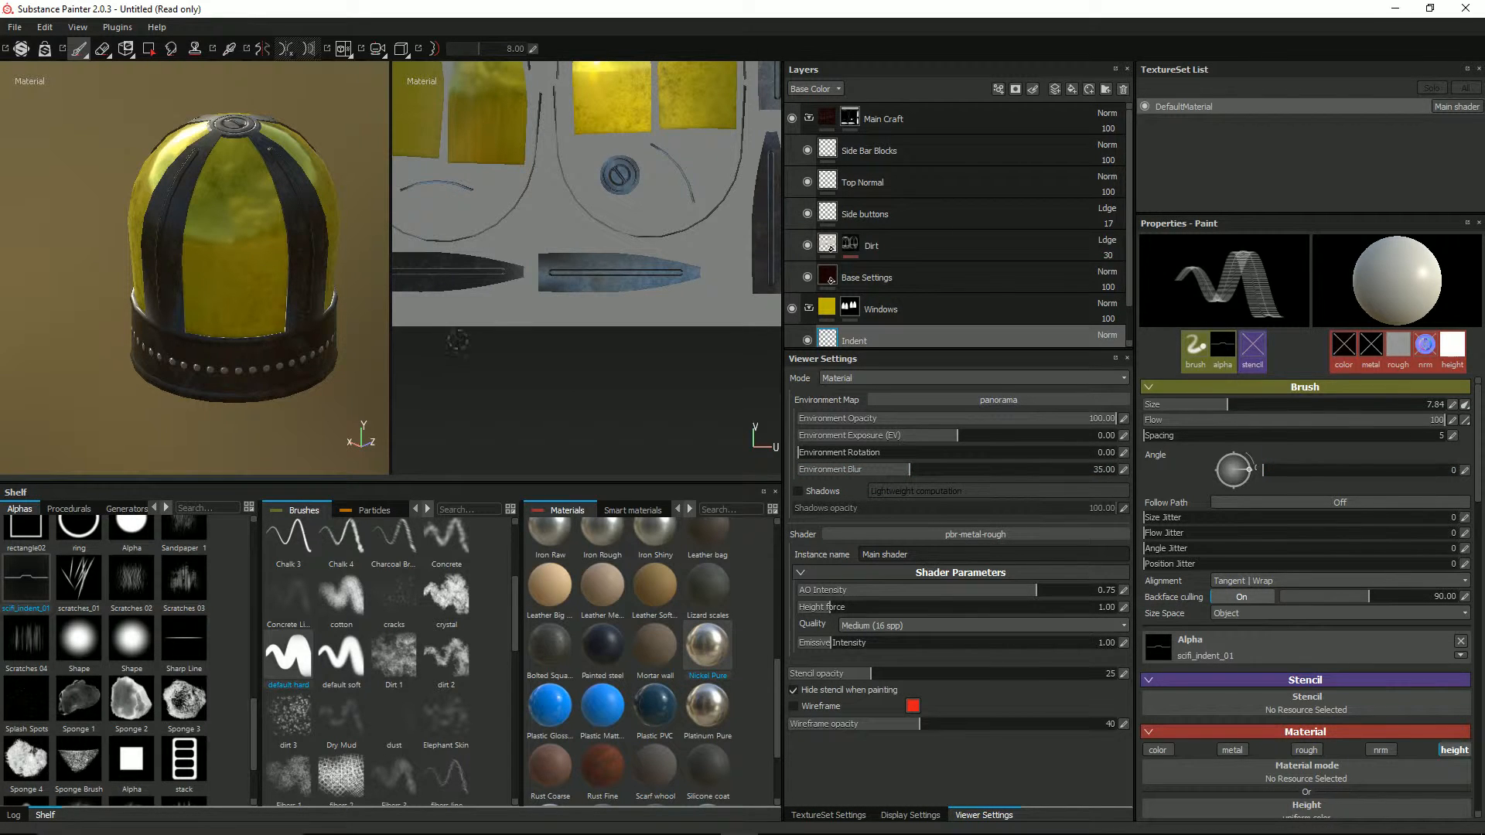
Show the wireframe over the model and the window UV islands
middle_click_drag(642, 161, 634, 381, "alt")
mouse_move(563, 337)
middle_mouse_down("alt")
mouse_move(642, 295)
mouse_move(625, 285)
middle_mouse_up("alt")
left_click(792, 706)
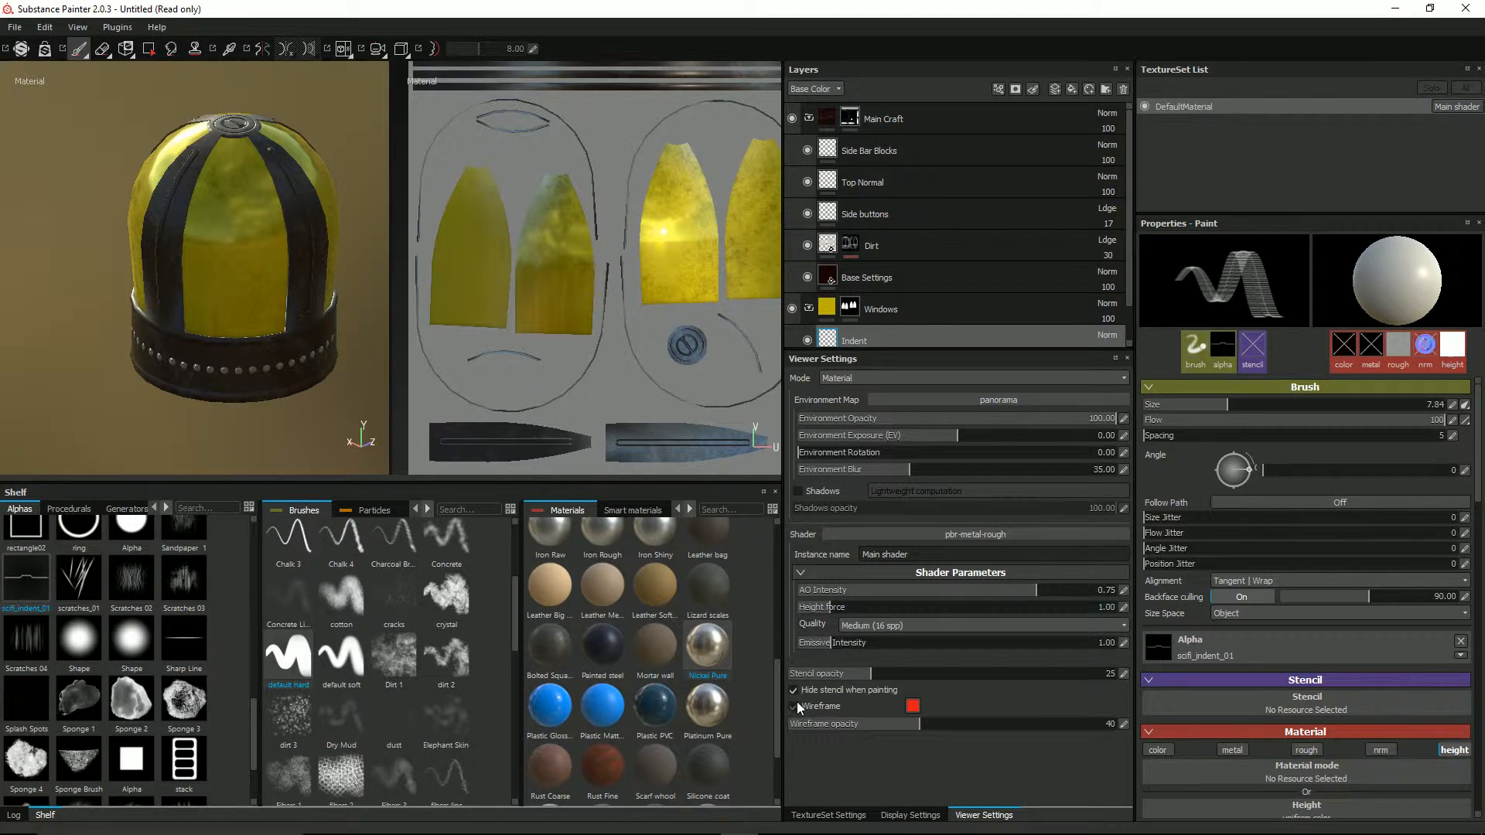
mouse_move(699, 232)
middle_mouse_down("alt")
mouse_move(516, 240)
mouse_move(654, 219)
mouse_move(548, 194)
middle_mouse_up("alt")
scroll(570, 236, "up", 2)
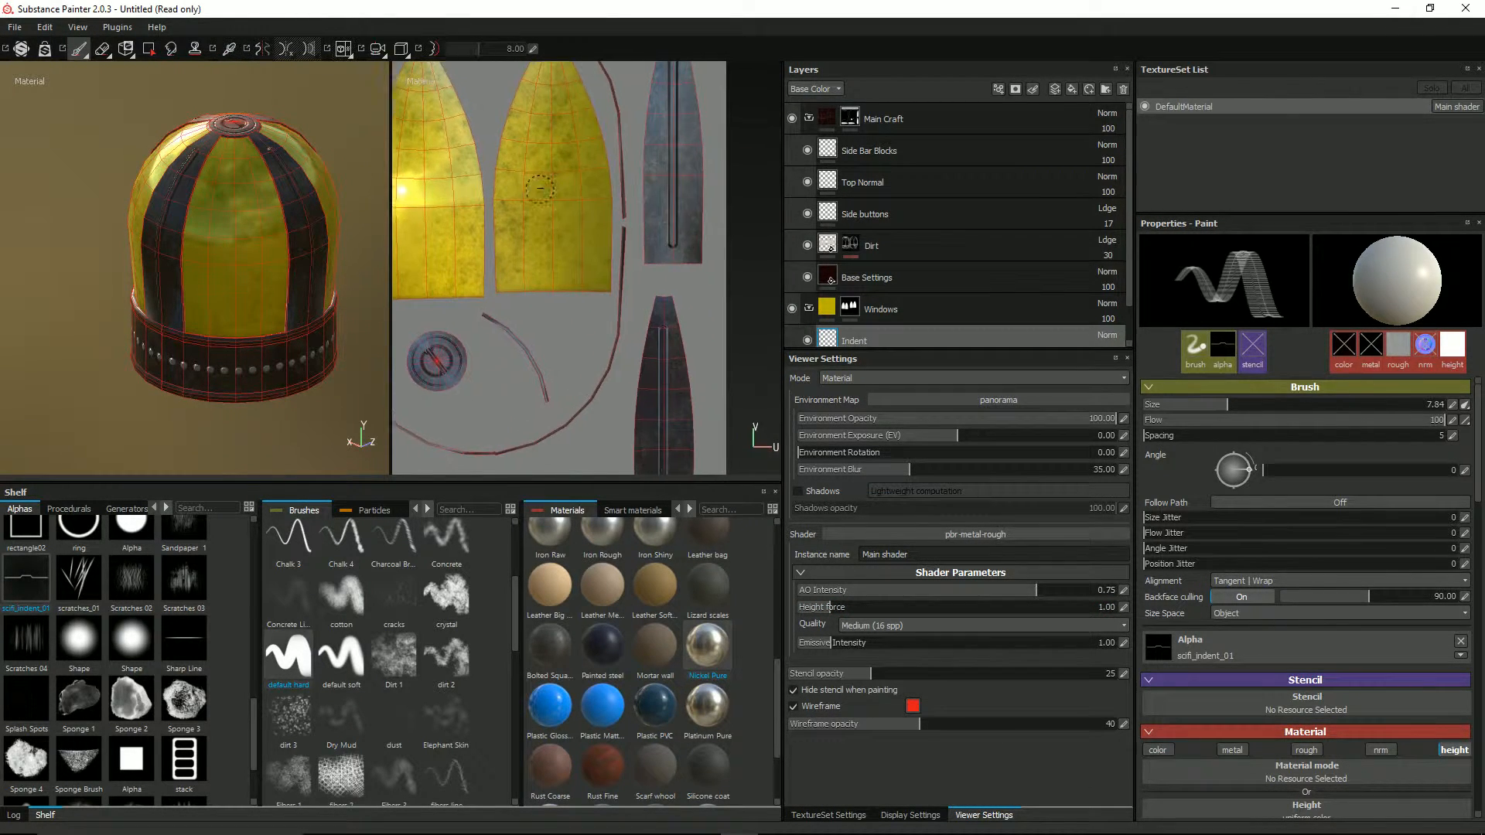
Try stamping the indent across a yellow window's UV island with the brush size at 36.23
scroll(550, 204, "up", 1)
right_click_drag(623, 183, 684, 184, "ctrl")
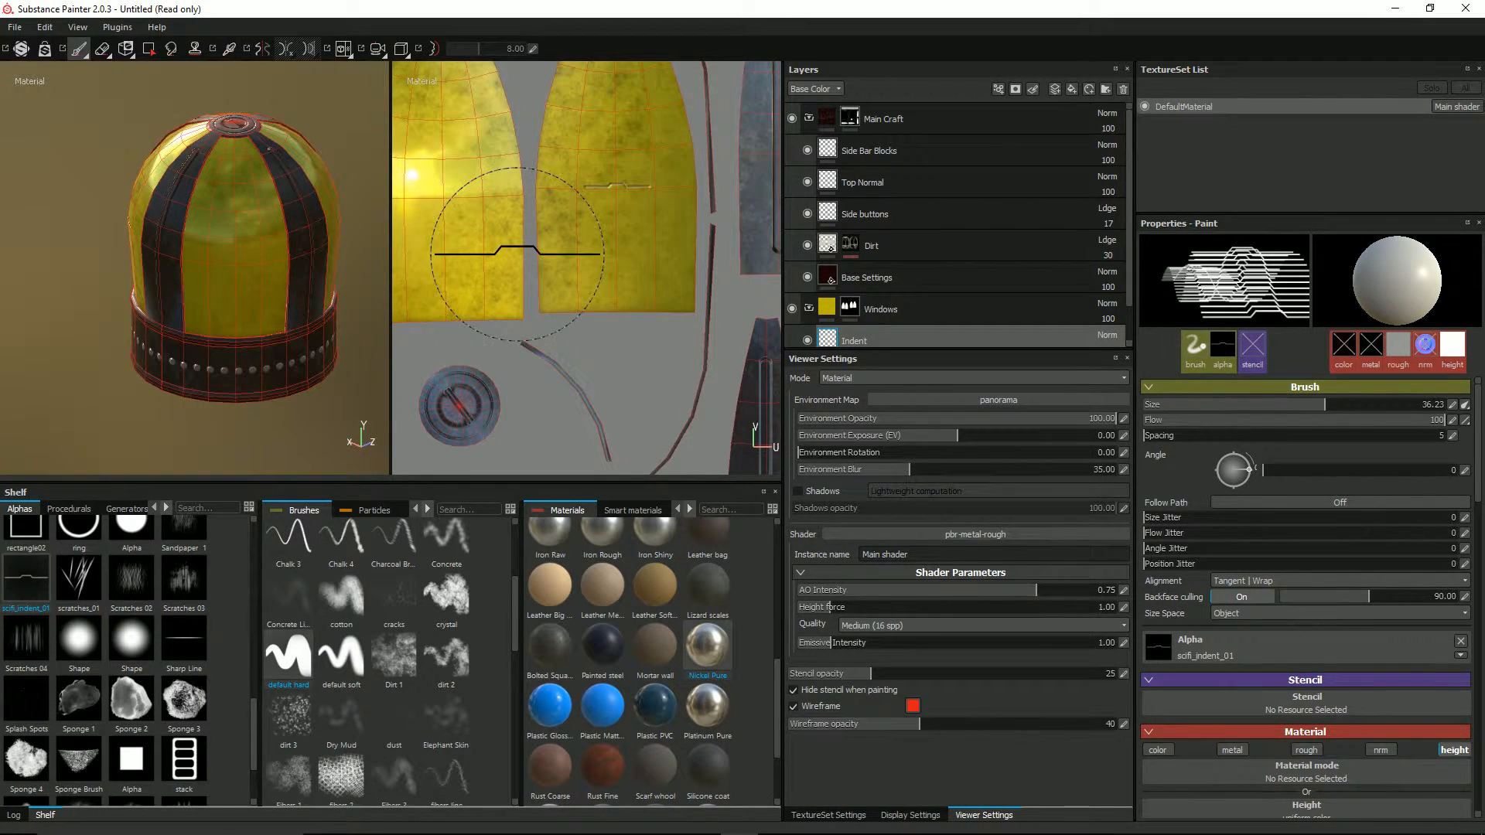
key("ctrl+z")
Set the brush alignment to Camera and its size to 100
left_click(1267, 581)
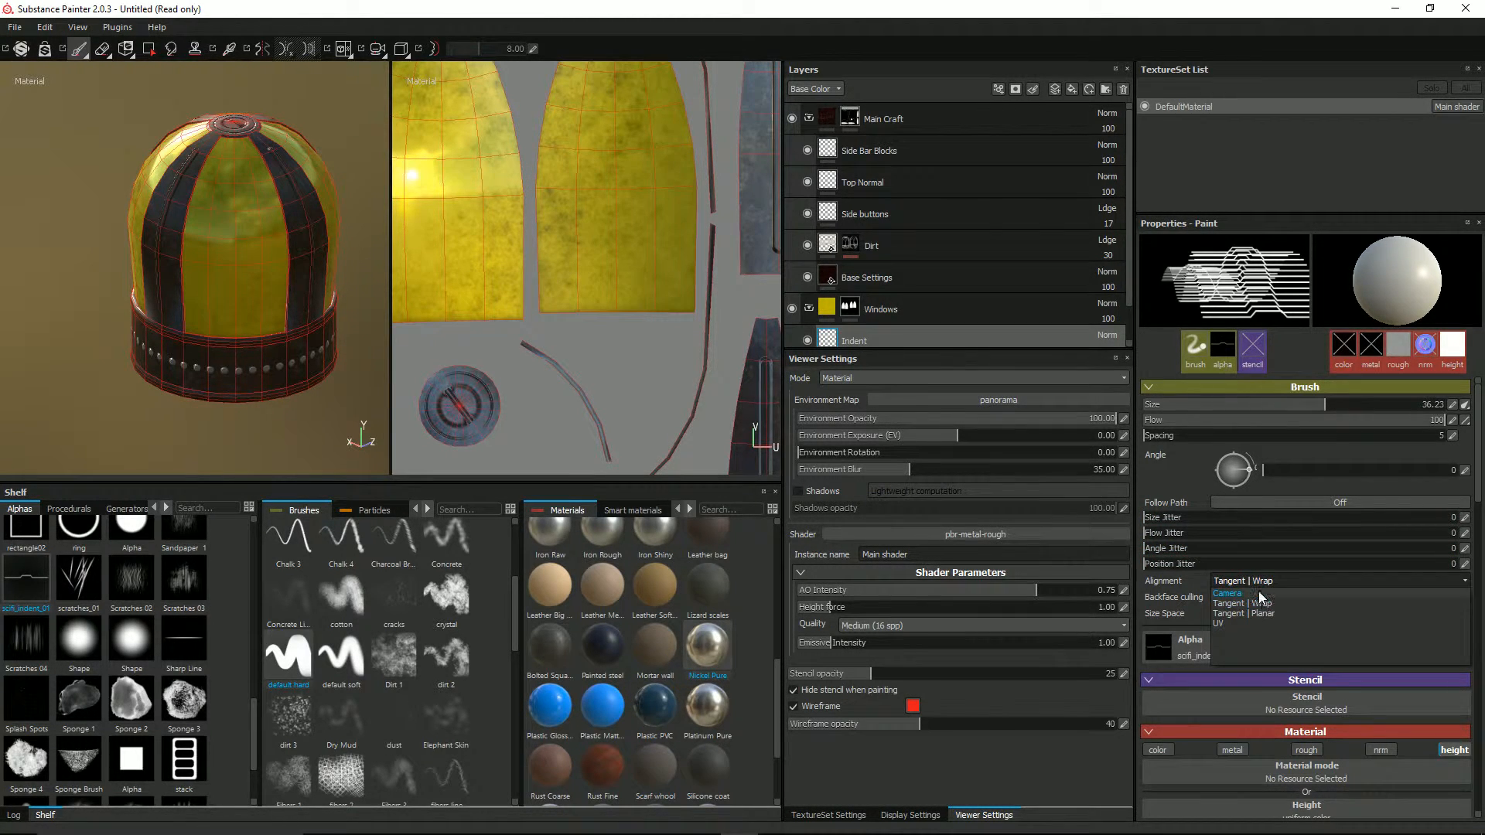
left_click(1259, 592)
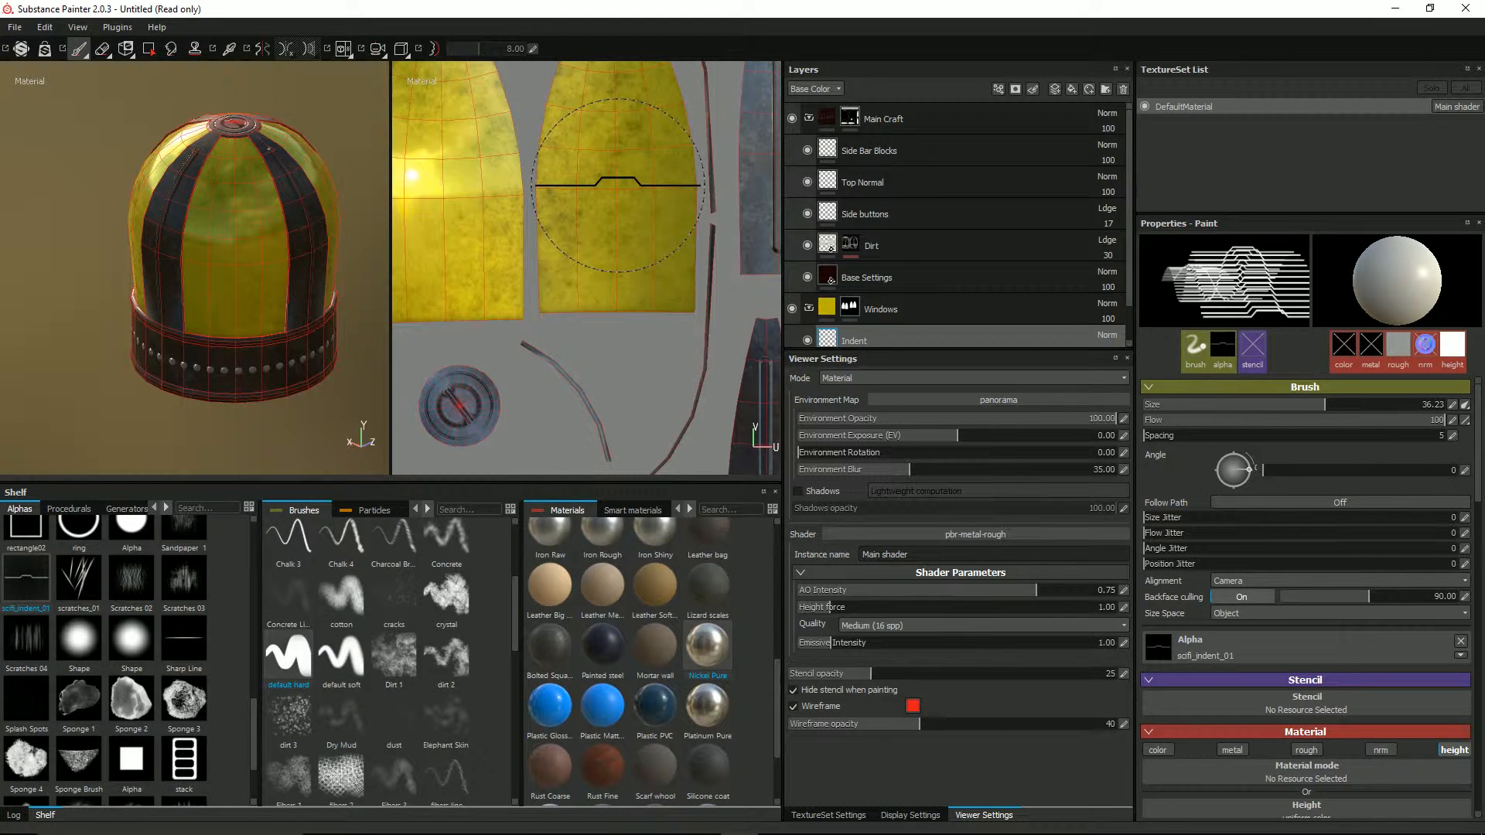
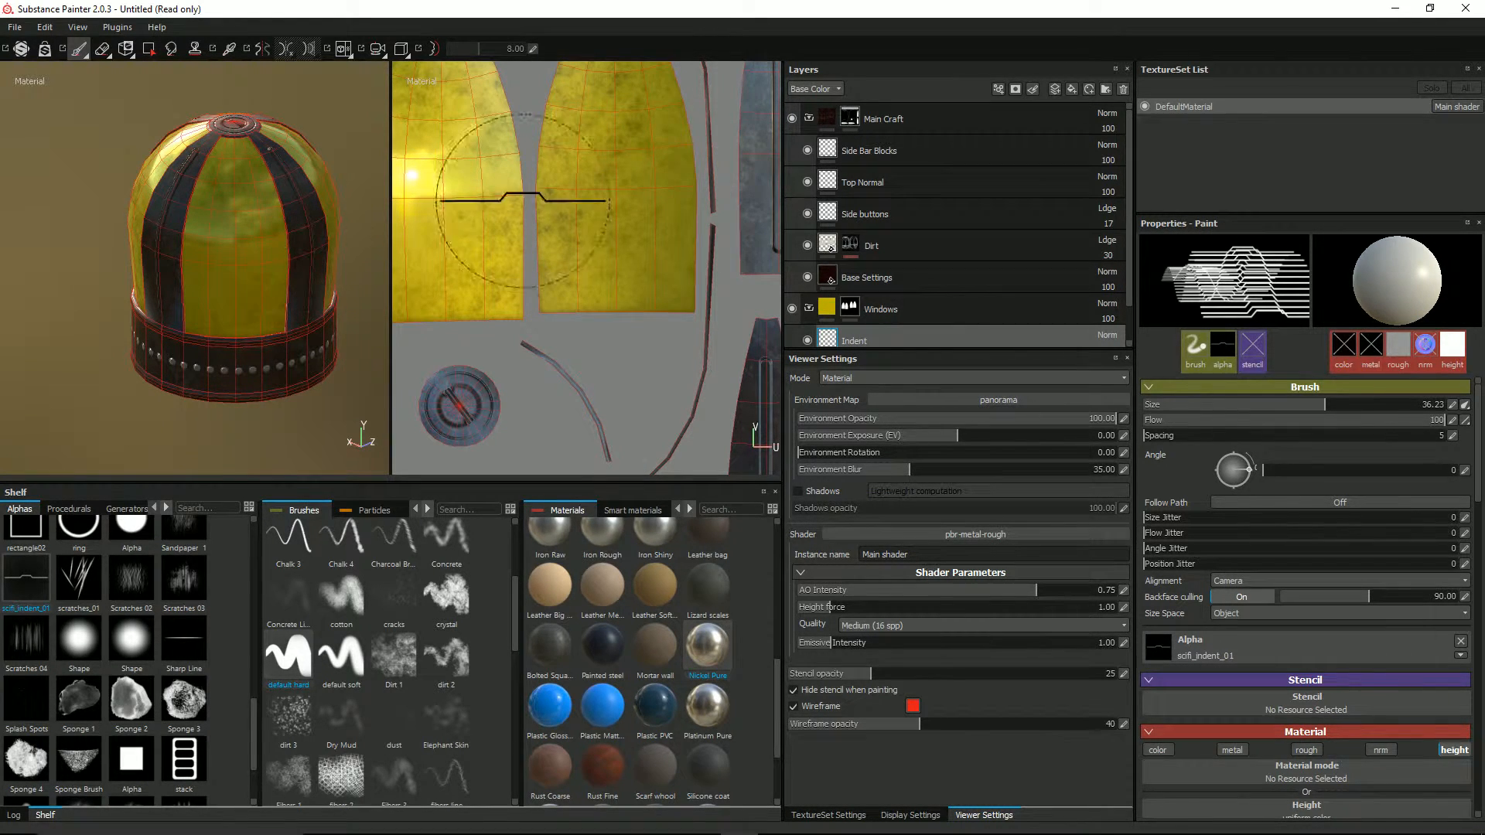
right_click_drag(158, 280, 232, 277, "ctrl")
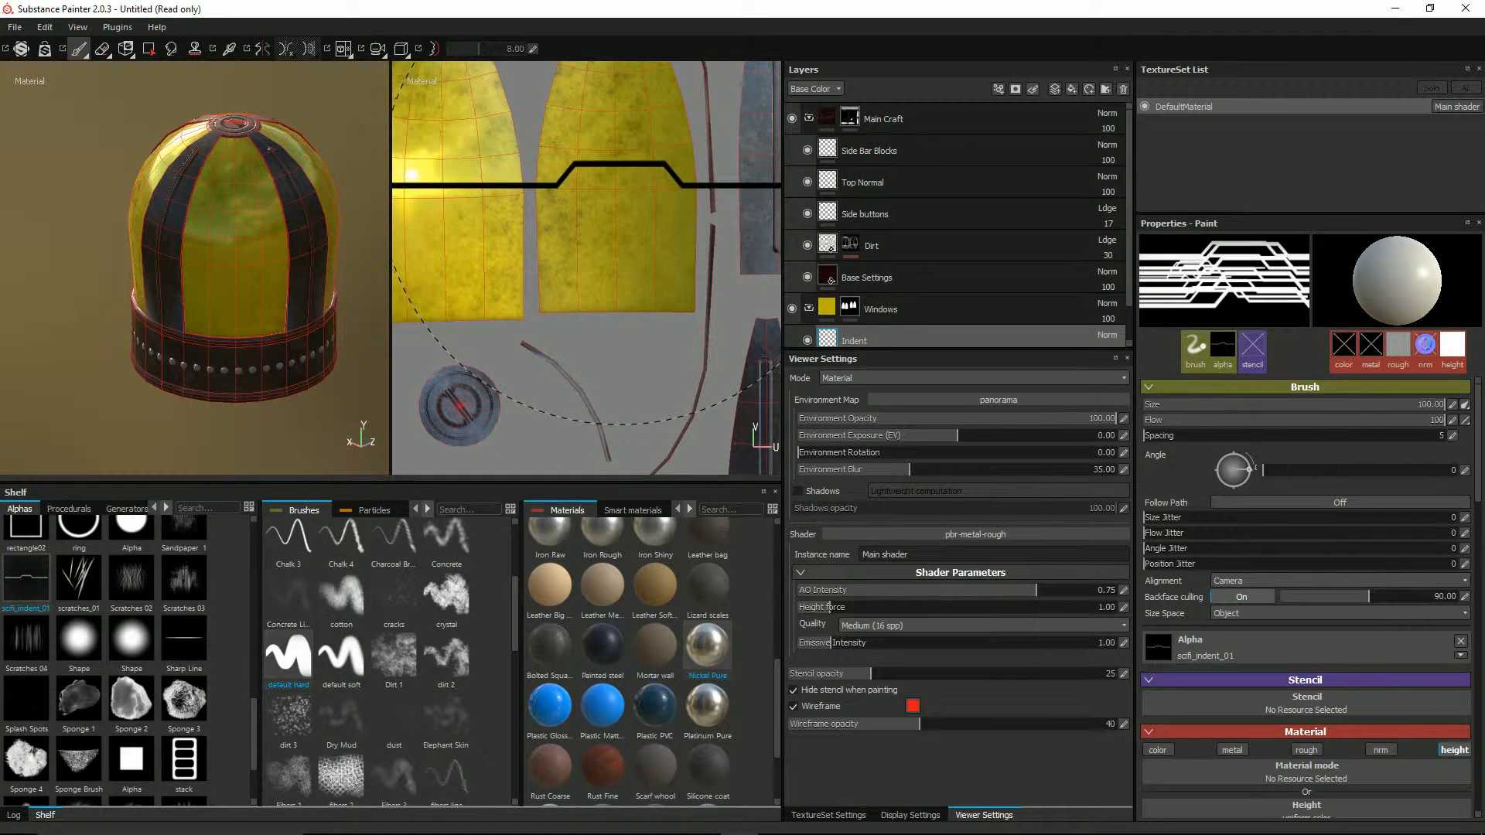
Stamp the indent across the middle of the window's UV island with the brush angle at 359 and check it on the model
left_click(619, 185)
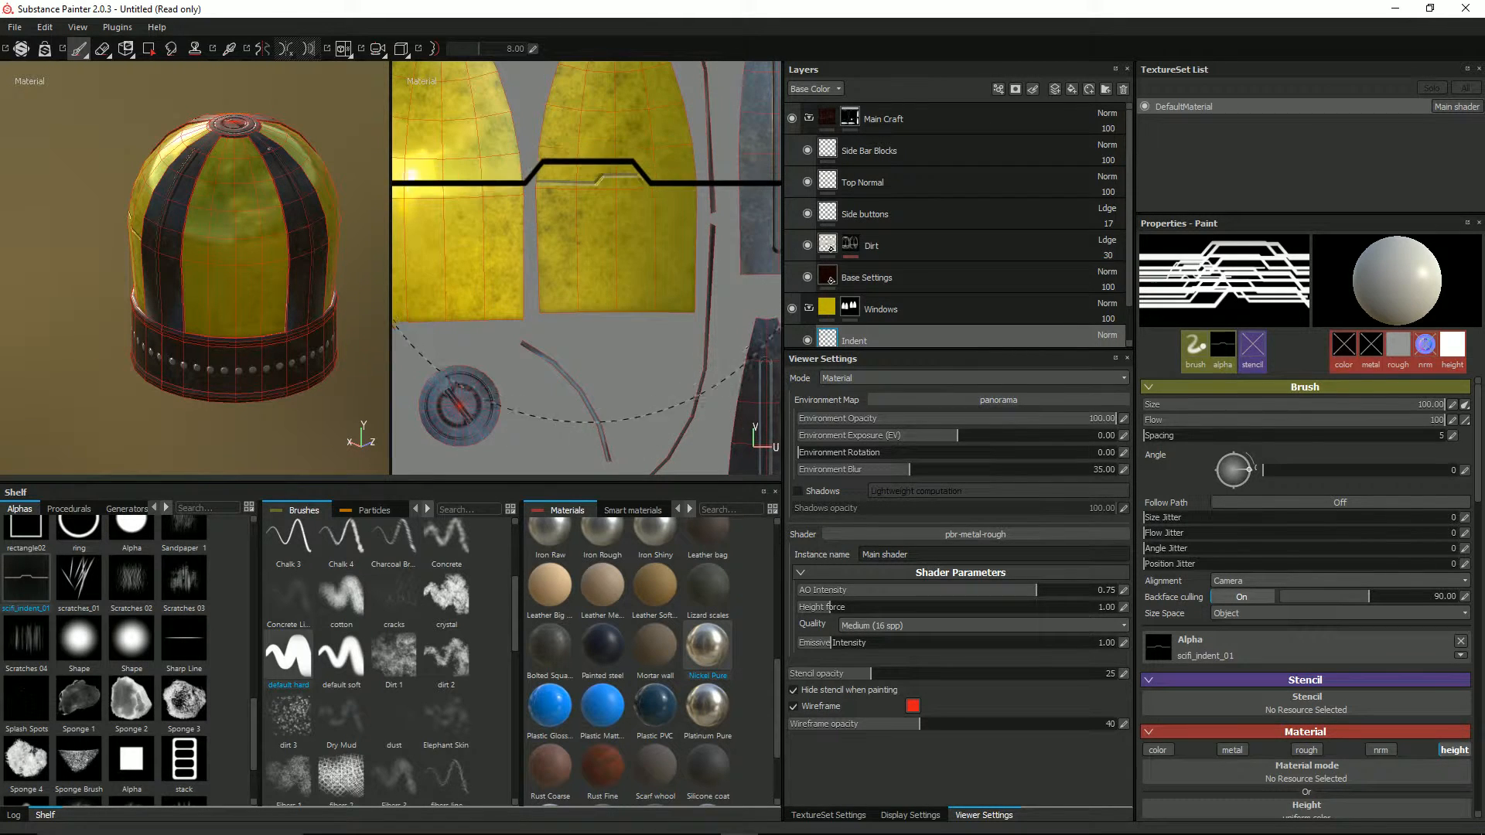
key("ctrl+z")
middle_click_drag(642, 179, 585, 177, "alt")
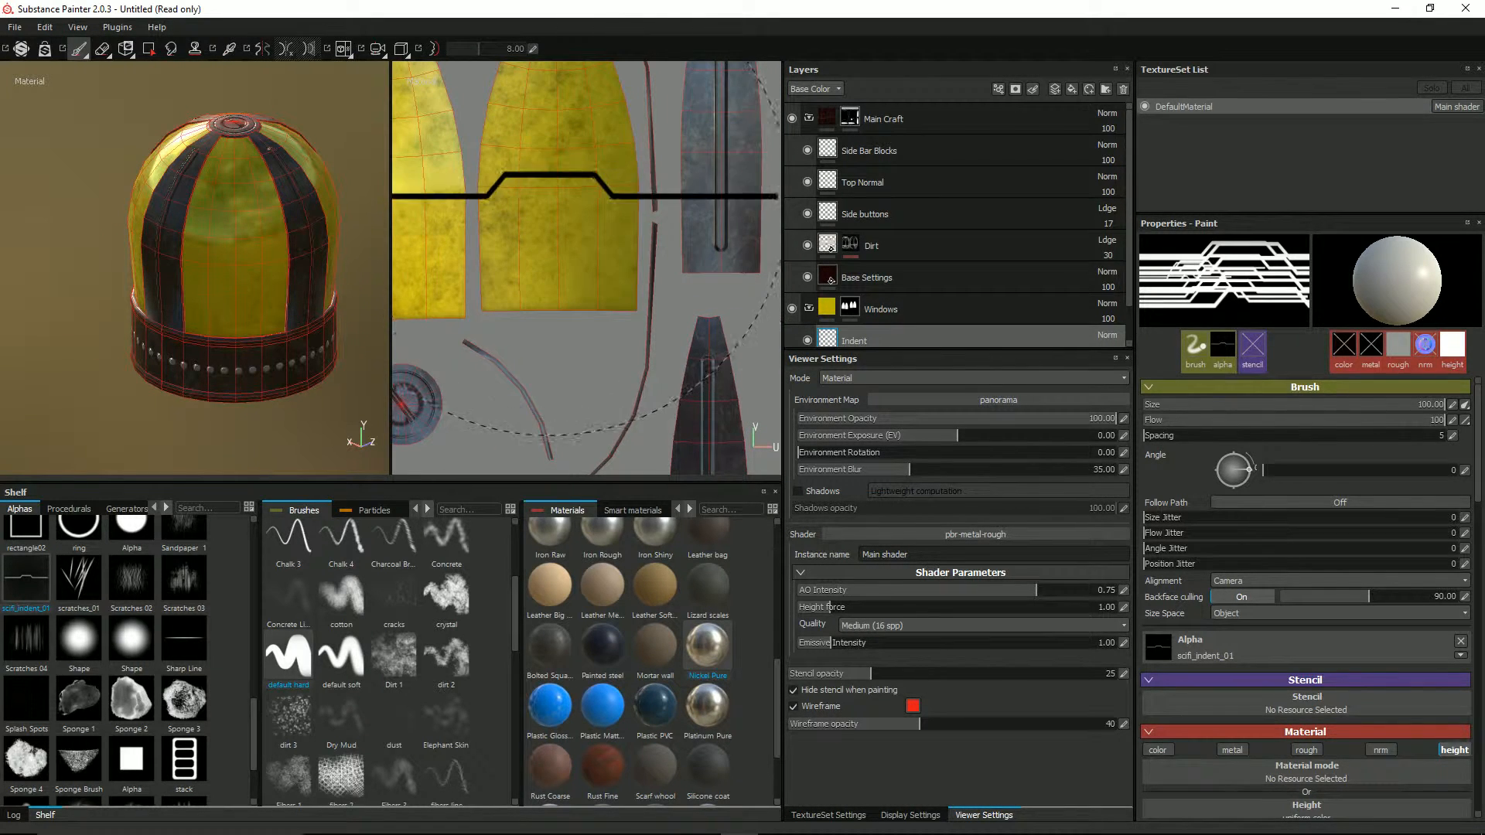
left_click_drag(542, 176, 546, 167, "ctrl")
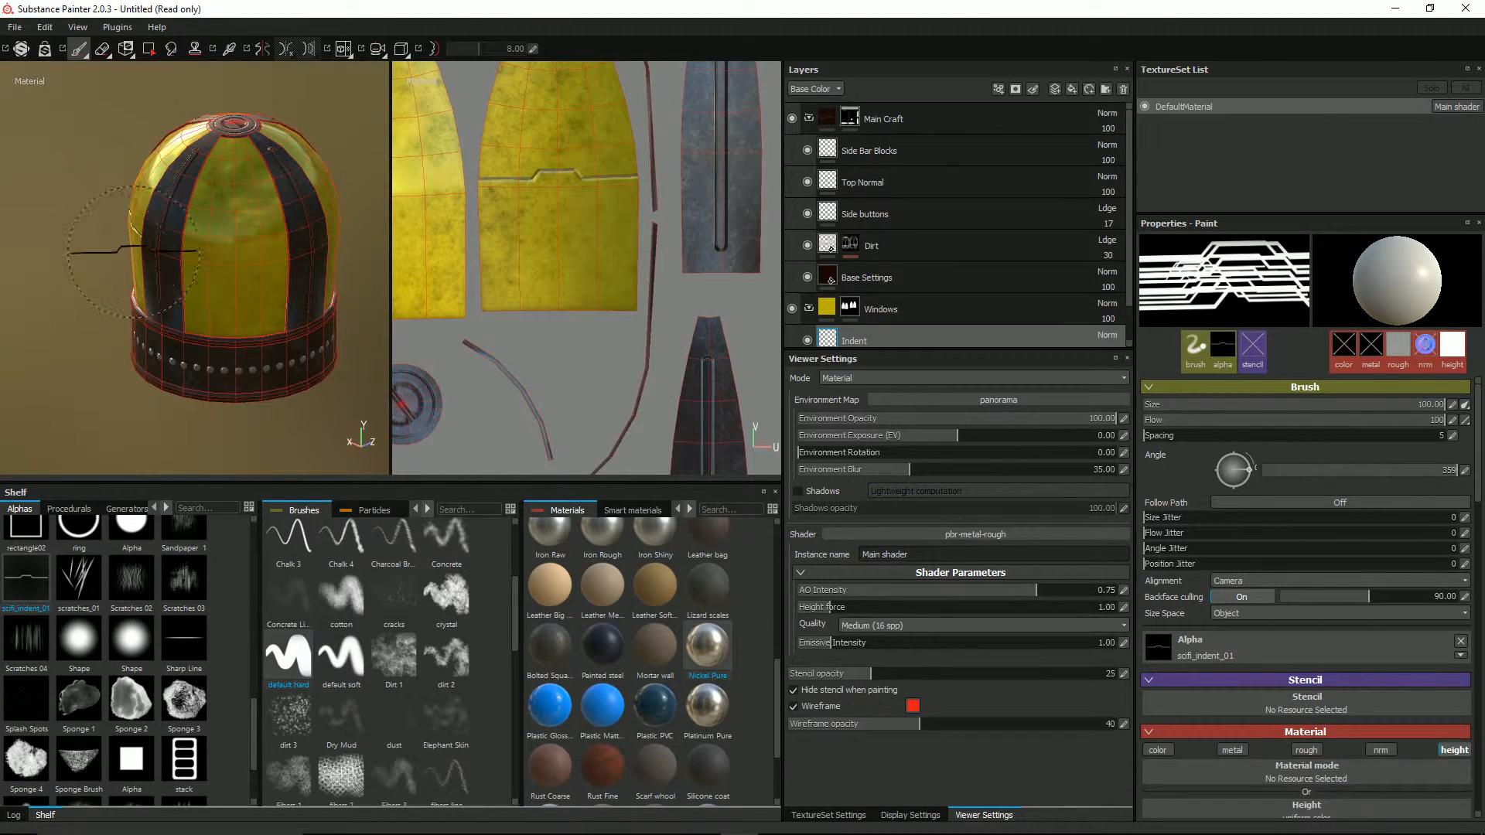
left_click_drag(122, 252, 291, 228, "alt")
scroll(215, 224, "down", 1)
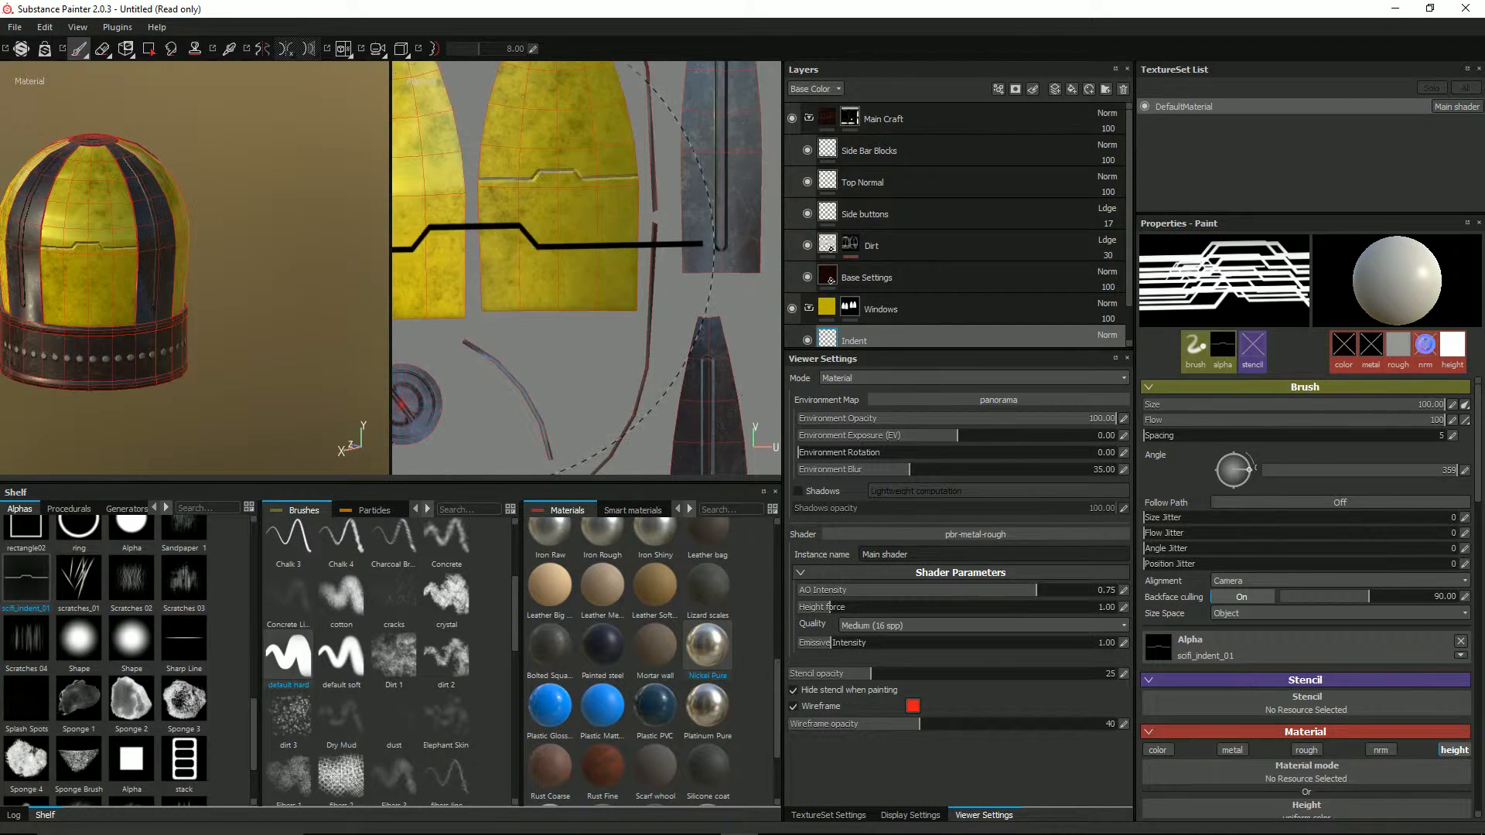
mouse_move(150, 257)
left_mouse_down("alt")
mouse_move(189, 218)
mouse_move(198, 239)
left_mouse_up("alt")
left_click_drag(345, 246, 169, 248, "alt")
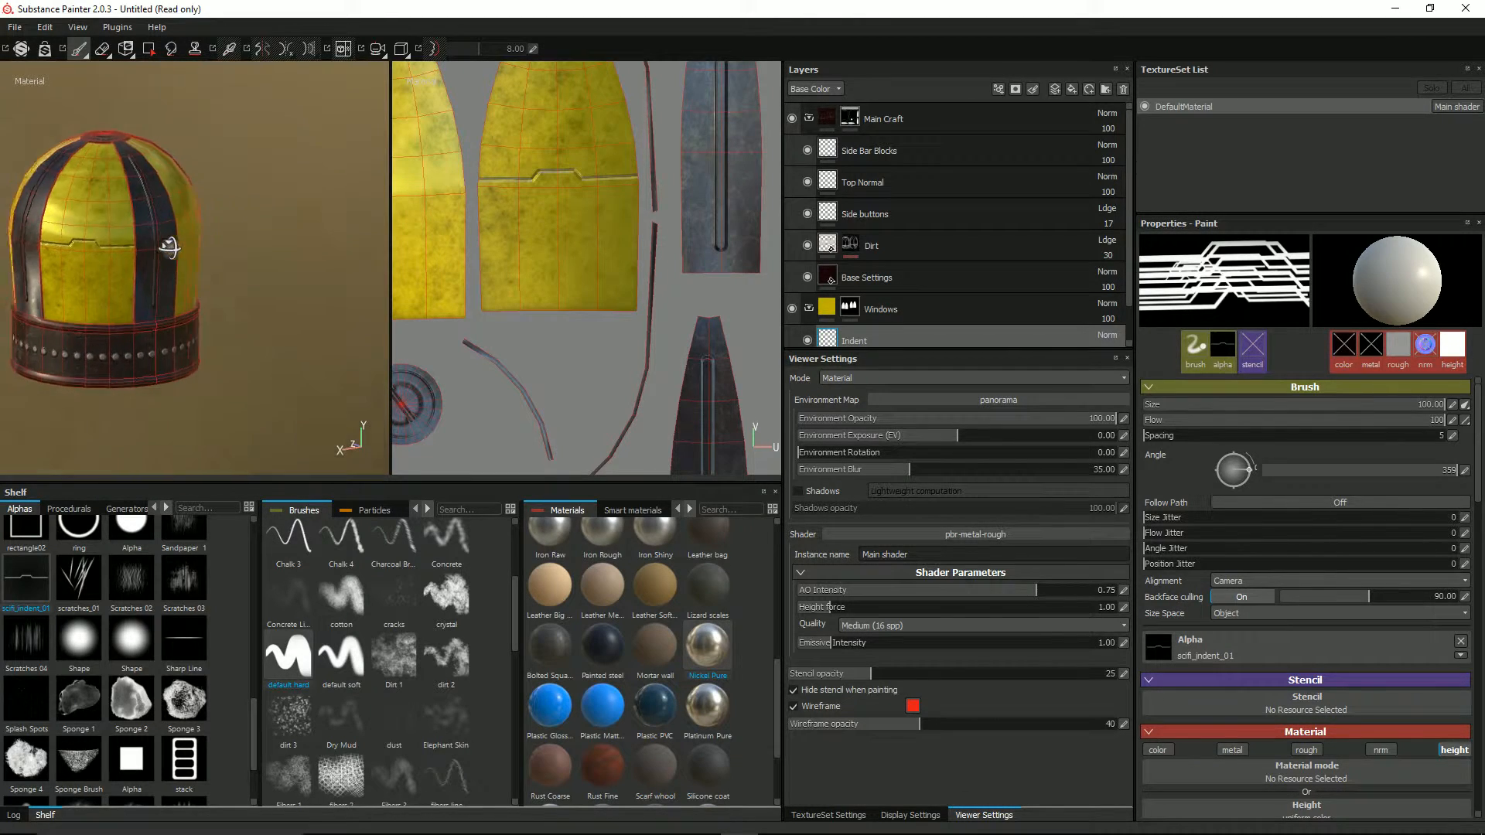
Stamp the same indent across the adjacent window's UV island at matching height
mouse_move(559, 215)
left_mouse_down("alt")
mouse_move(630, 228)
mouse_move(488, 199)
left_mouse_up("alt")
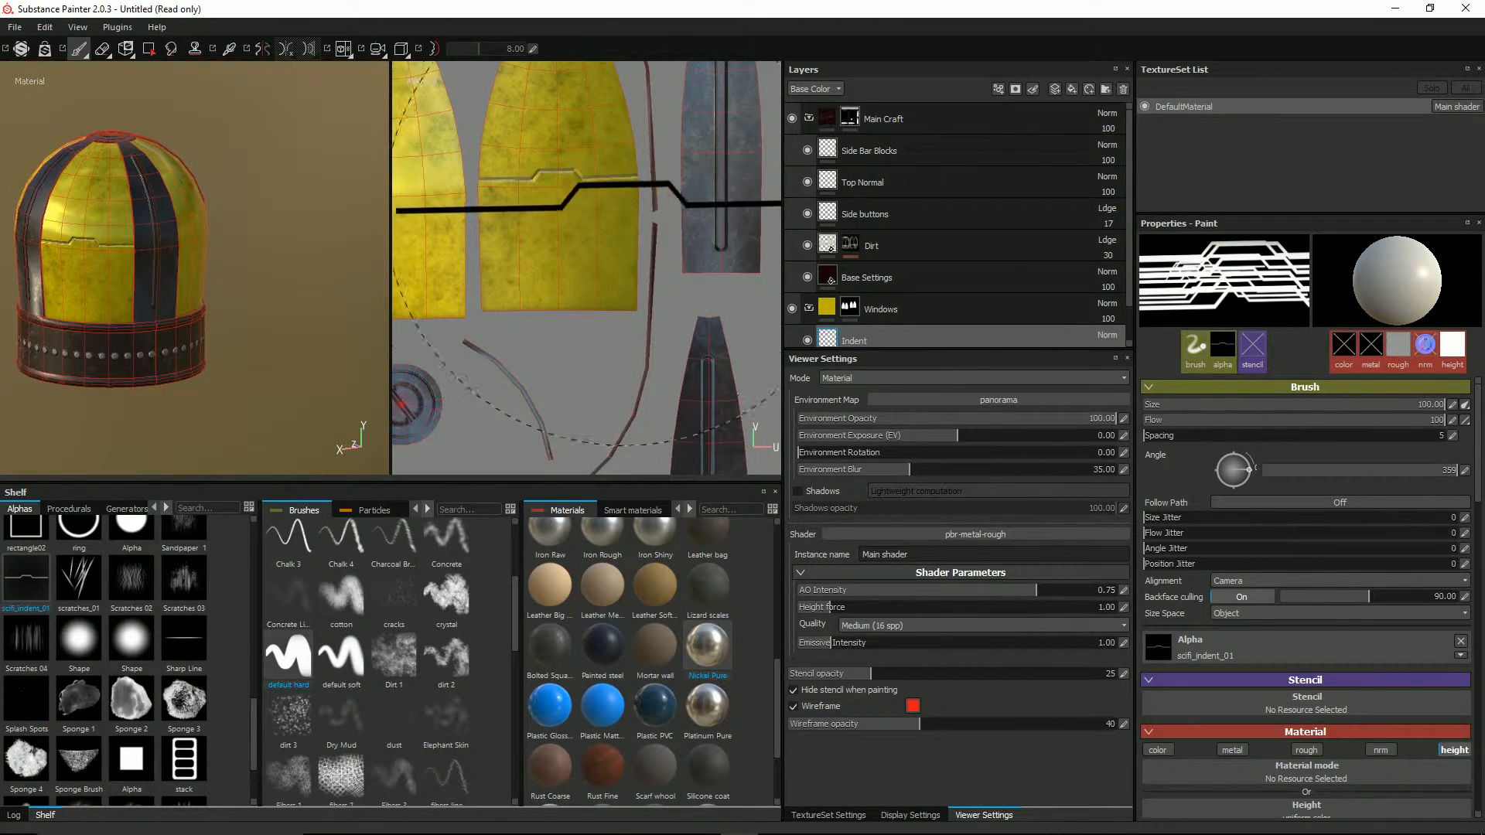
mouse_move(490, 195)
middle_mouse_down("alt")
mouse_move(577, 205)
mouse_move(734, 185)
middle_mouse_up("alt")
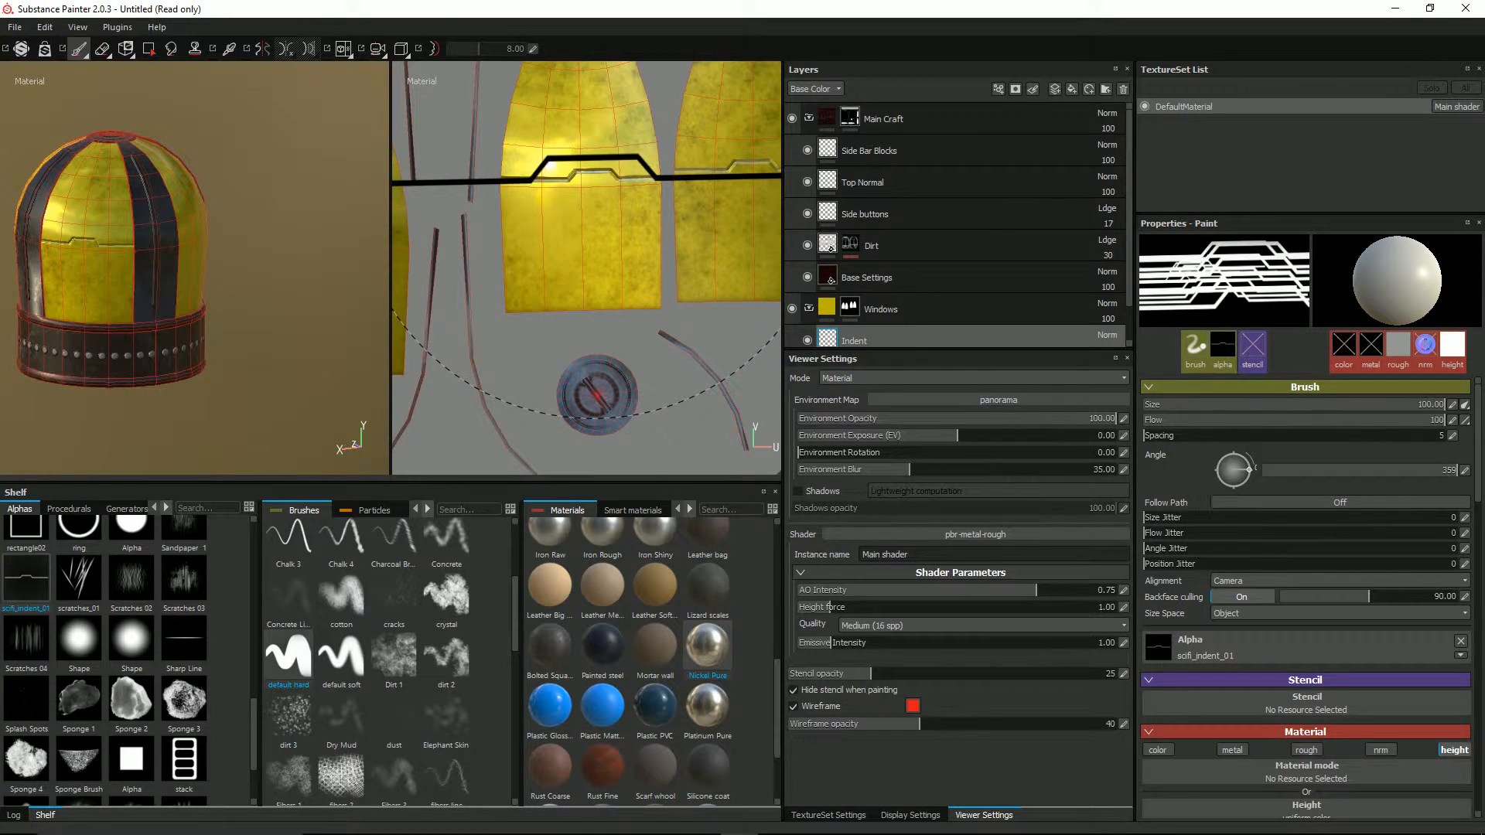
left_click(588, 184)
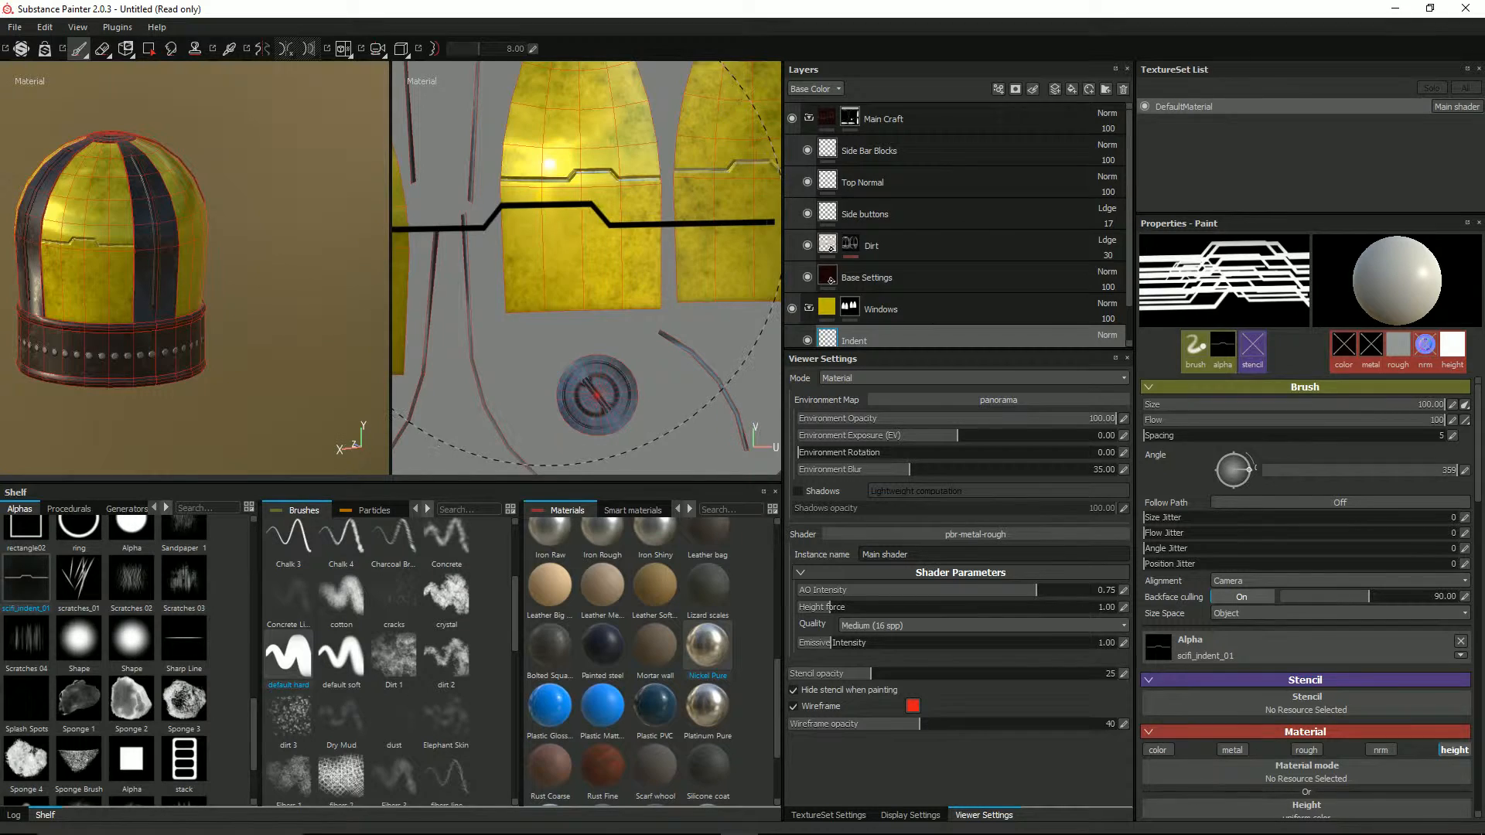
Stamp the indent across the two remaining window UV islands, using brush angle 1 for one and 3 for the slanted one
scroll(580, 218, "down", 1)
mouse_move(464, 217)
left_mouse_down("alt")
mouse_move(429, 216)
mouse_move(517, 183)
mouse_move(338, 195)
left_mouse_up("alt")
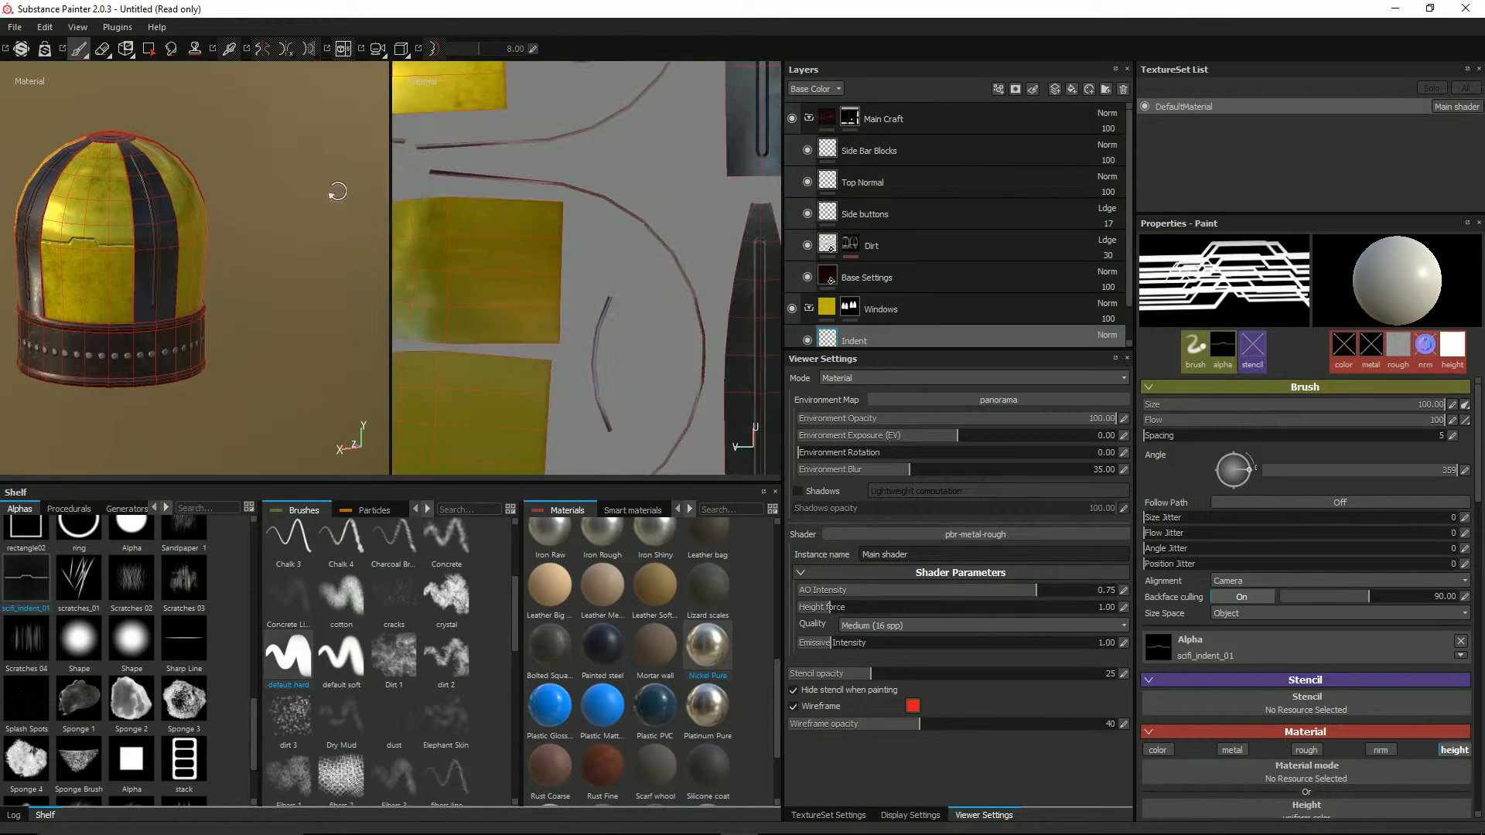
left_click_drag(505, 207, 610, 200, "alt")
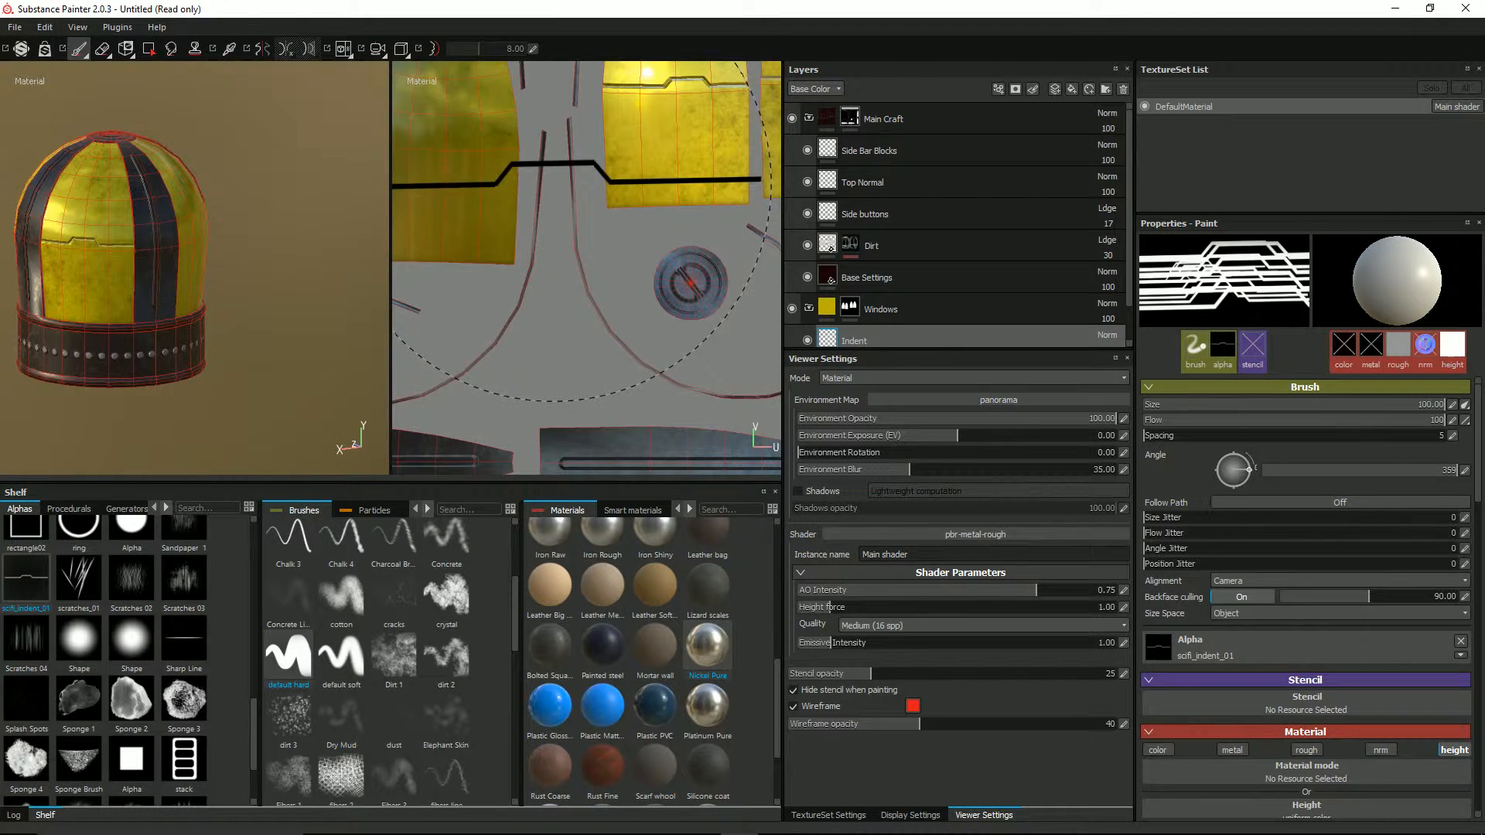
middle_click_drag(549, 179, 666, 242, "alt")
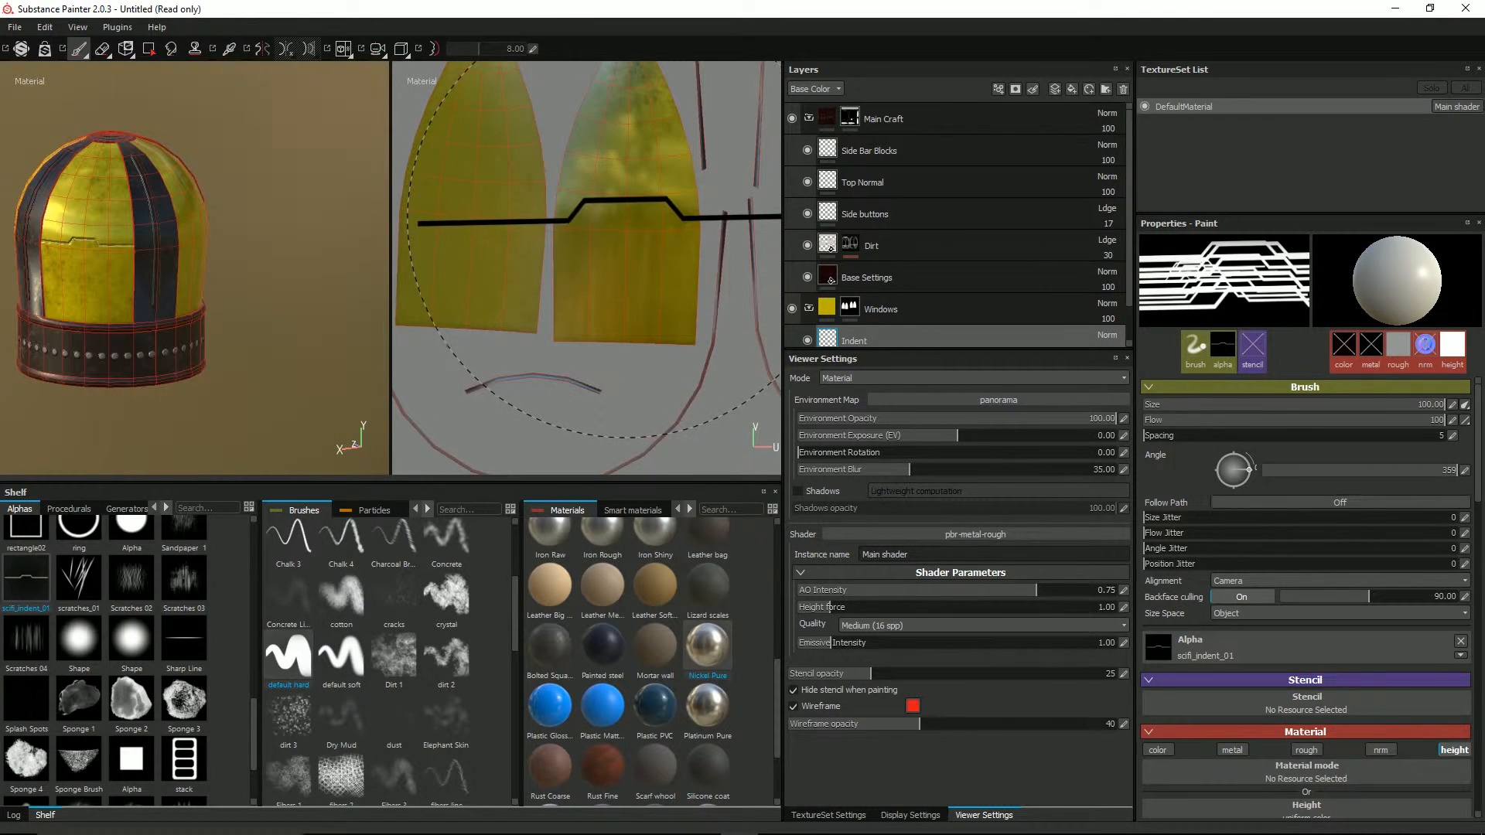
left_click_drag(626, 225, 623, 217, "alt")
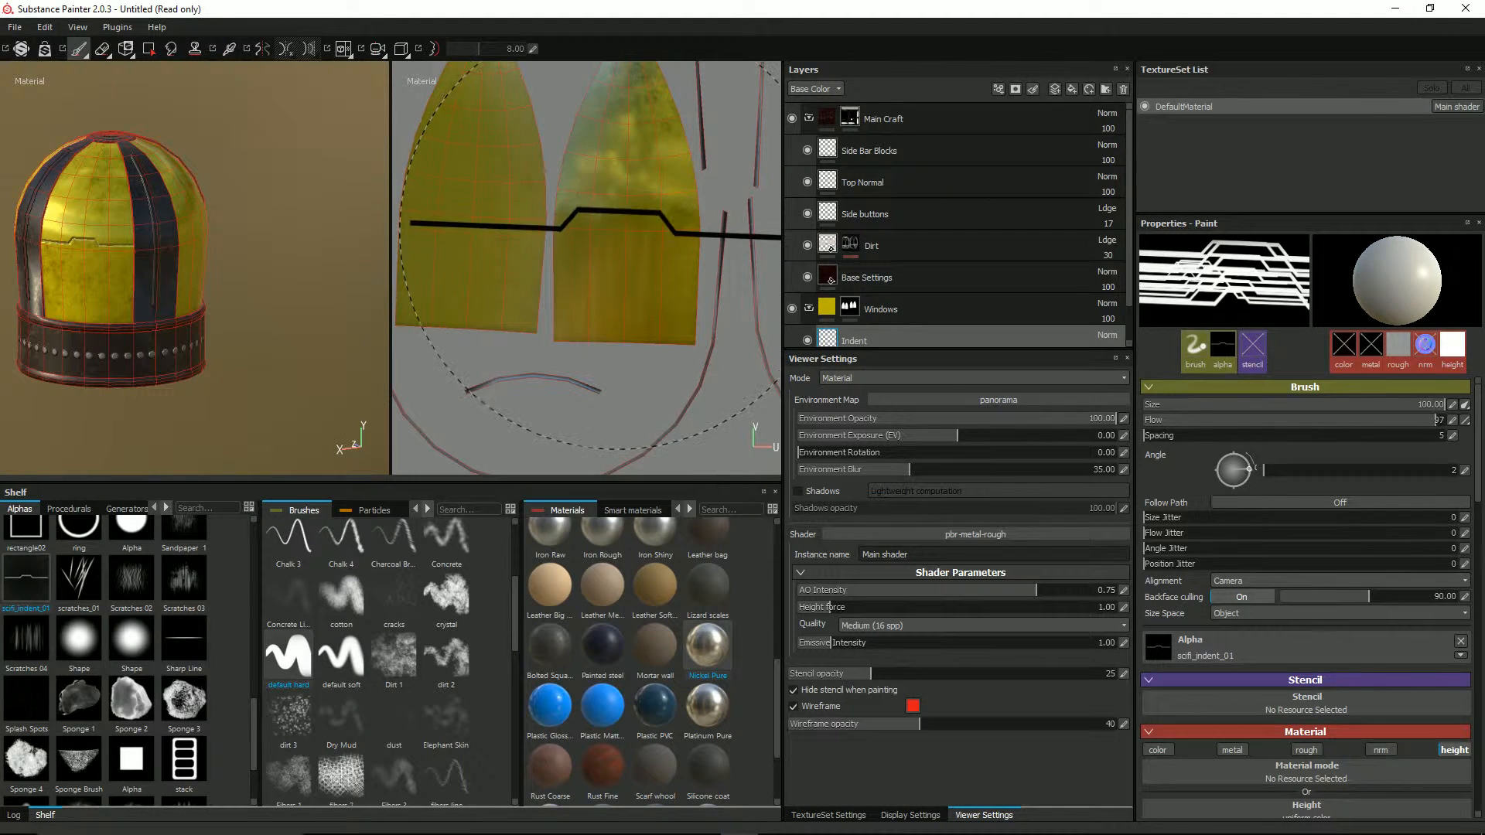
left_click_drag(623, 221, 614, 211, "ctrl")
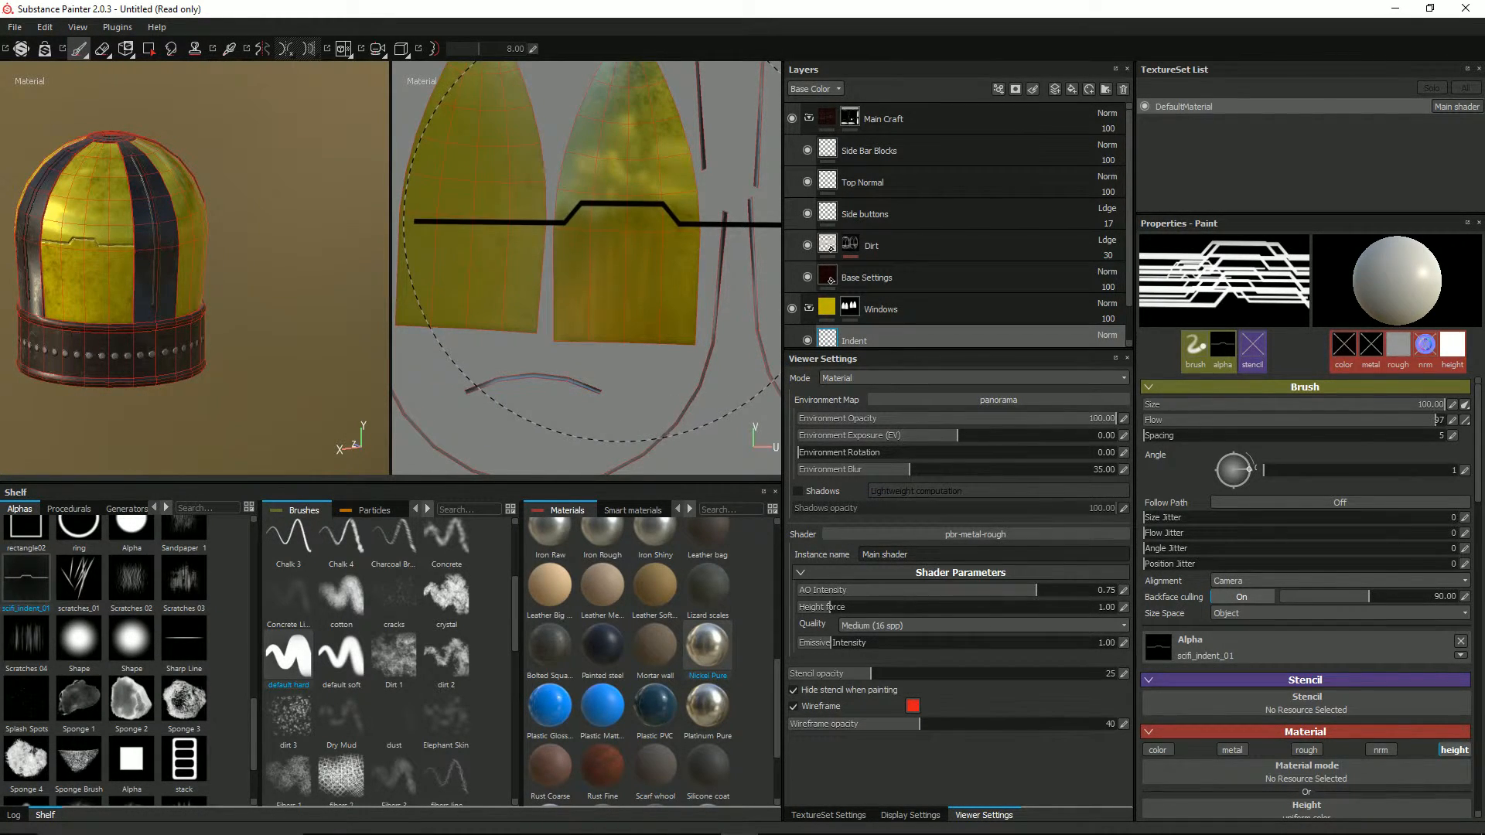
left_click(614, 213)
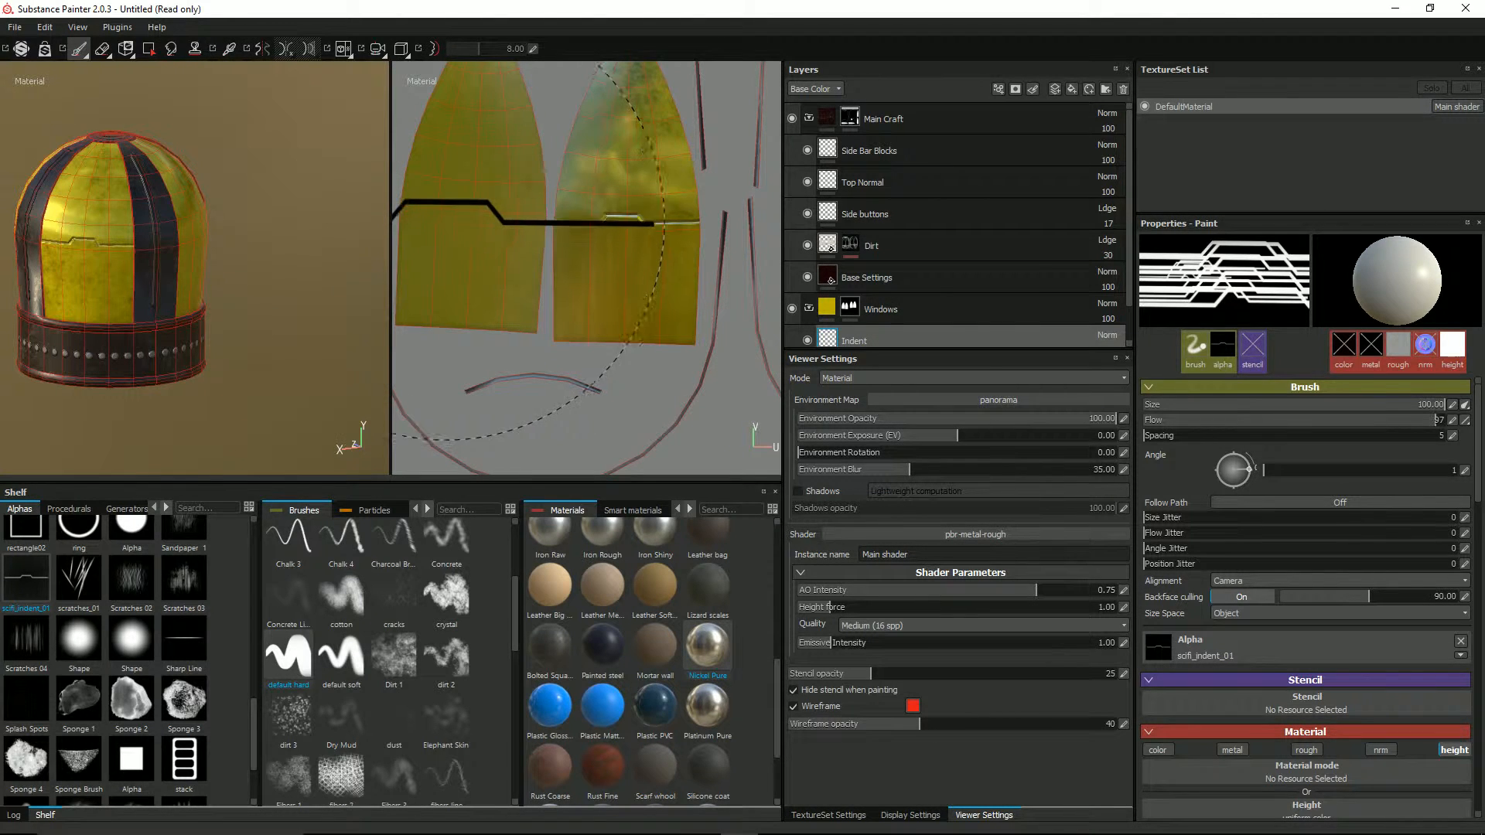
mouse_move(466, 211)
left_mouse_down("ctrl")
mouse_move(468, 179)
mouse_move(468, 208)
left_mouse_up("ctrl")
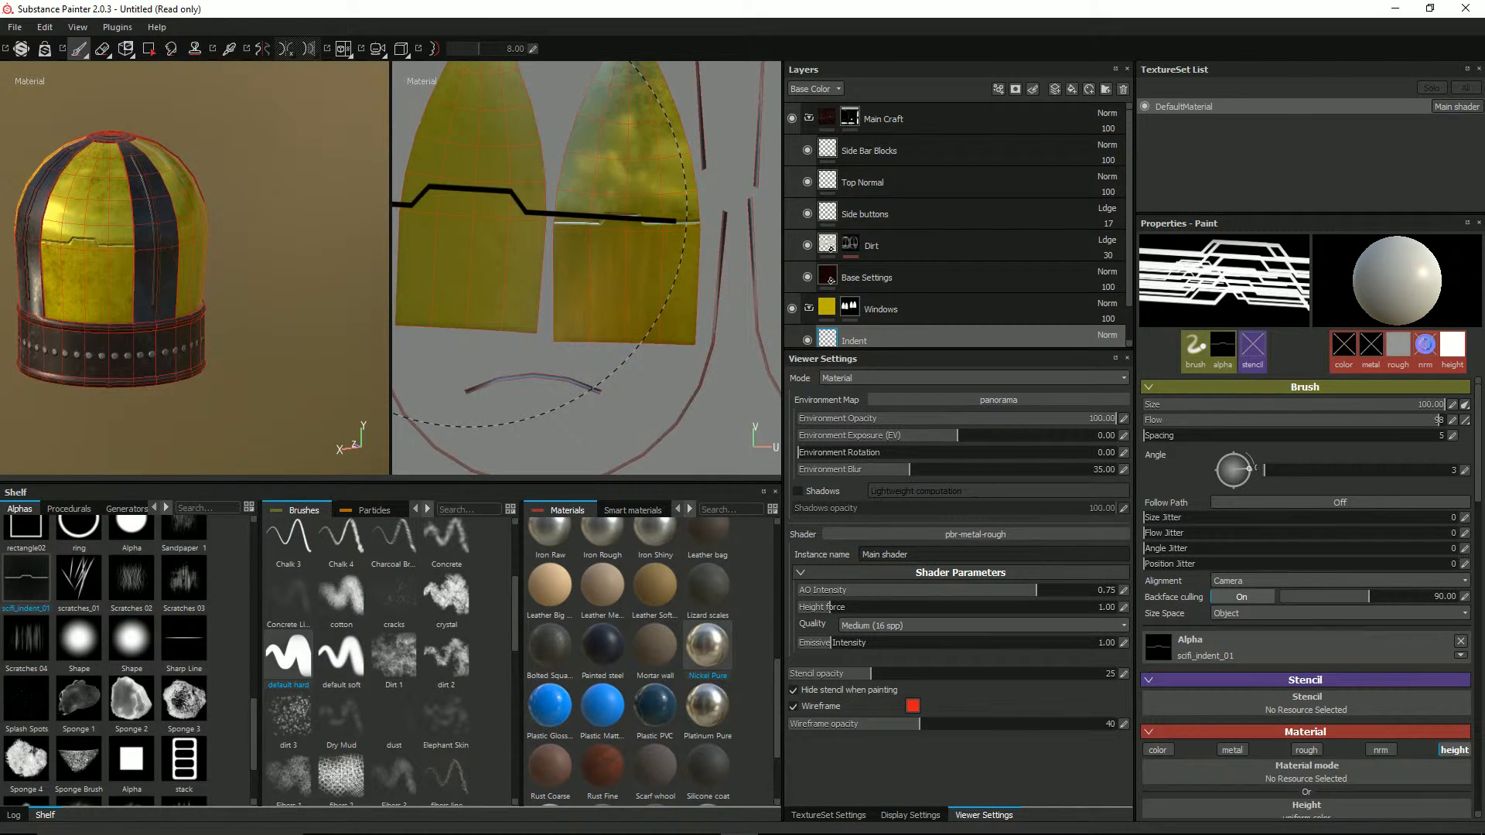
left_click(469, 208)
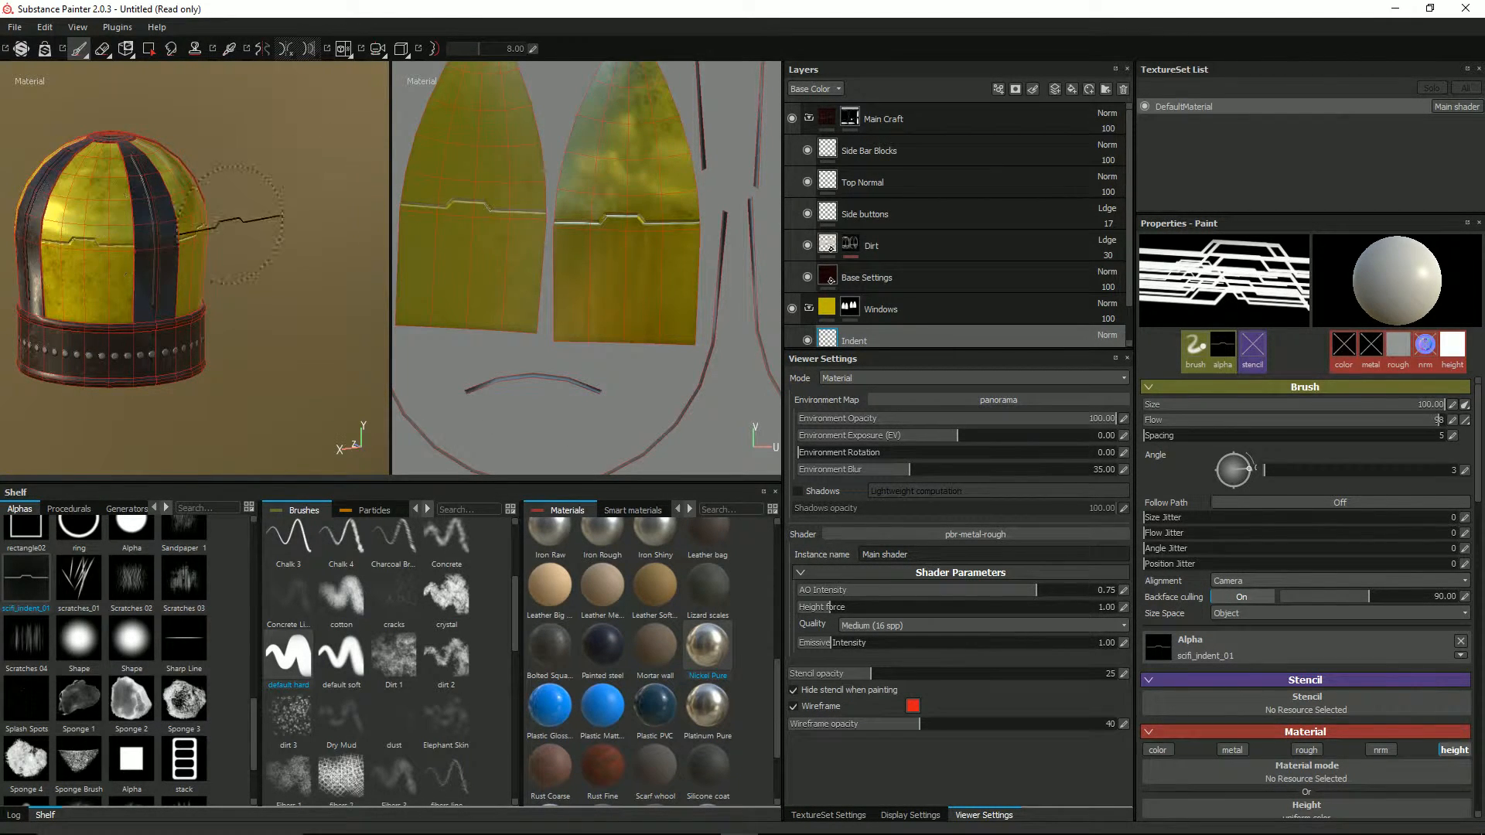
Hide the wireframe, switch to the 3D view only and inspect the indents around the craft's windows
mouse_move(230, 225)
left_mouse_down("alt")
mouse_move(83, 193)
mouse_move(216, 172)
mouse_move(218, 186)
mouse_move(139, 182)
mouse_move(123, 165)
mouse_move(251, 228)
left_mouse_up("alt")
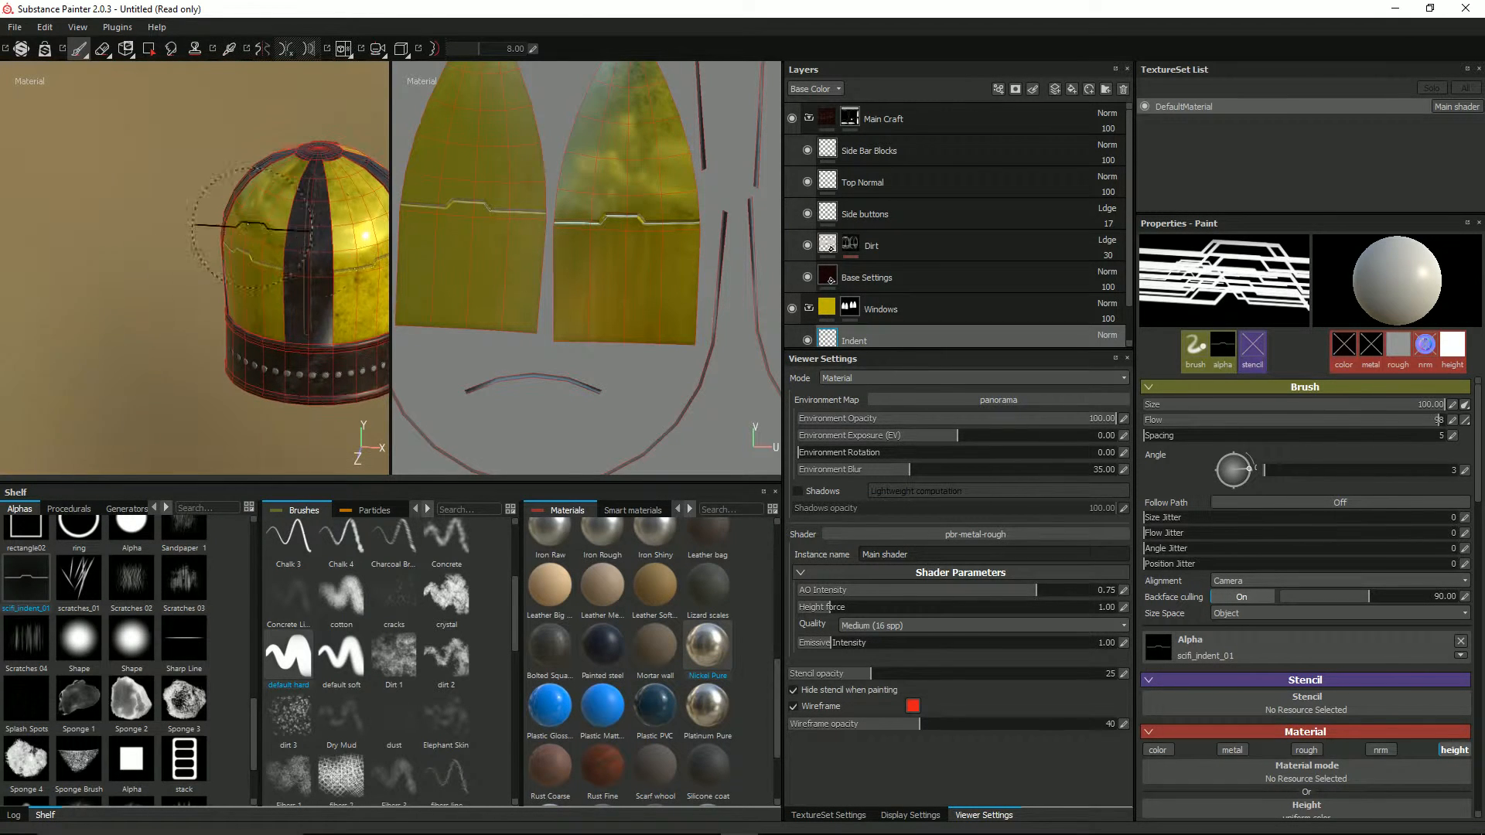
left_click(794, 706)
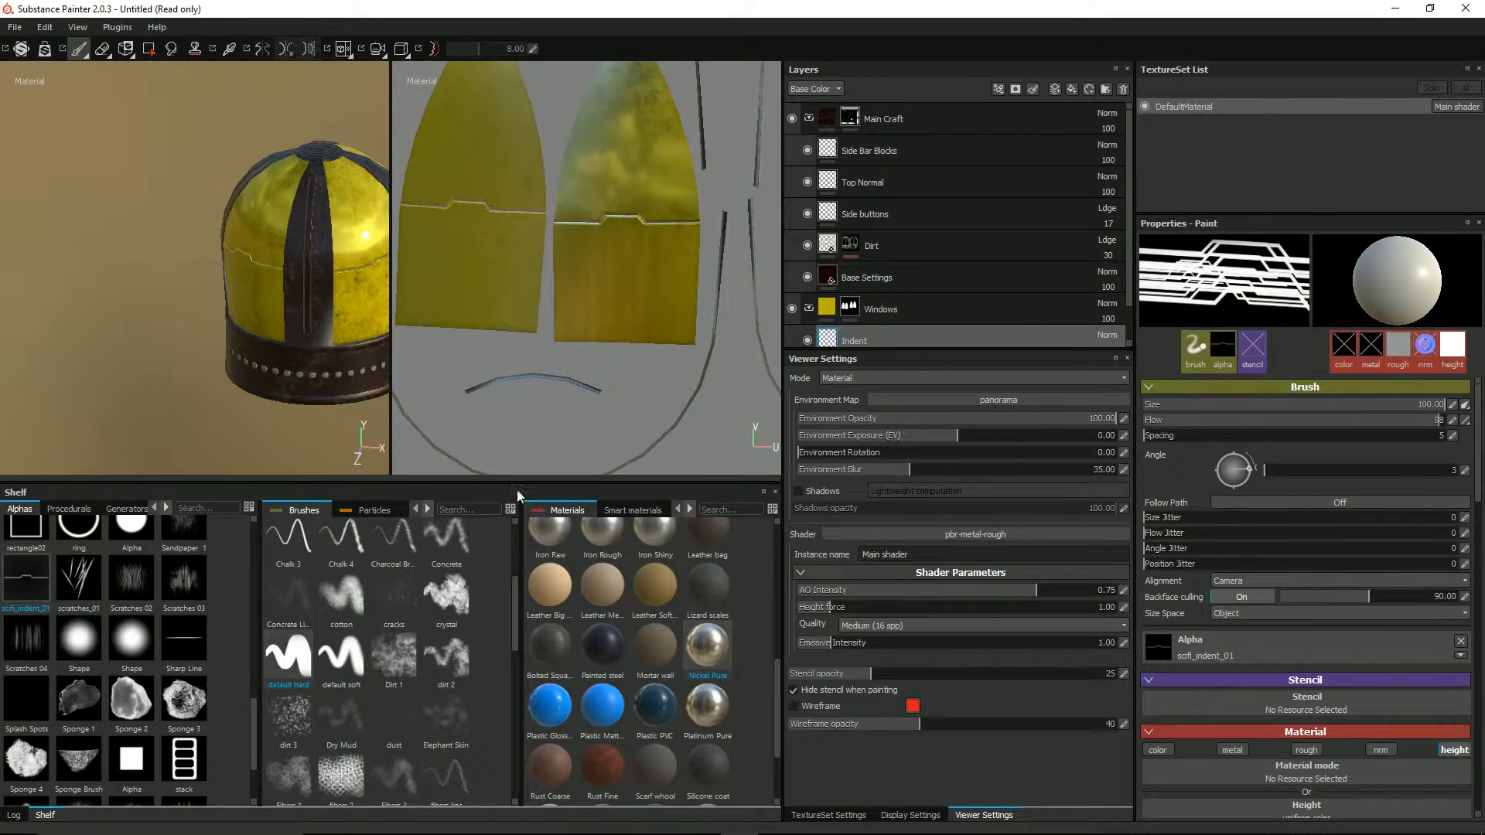
key("F2")
left_click_drag(661, 214, 495, 276, "alt")
mouse_move(501, 249)
right_mouse_down("shift")
mouse_move(503, 205)
mouse_move(503, 282)
mouse_move(467, 255)
mouse_move(489, 237)
right_mouse_up("shift")
key("l")
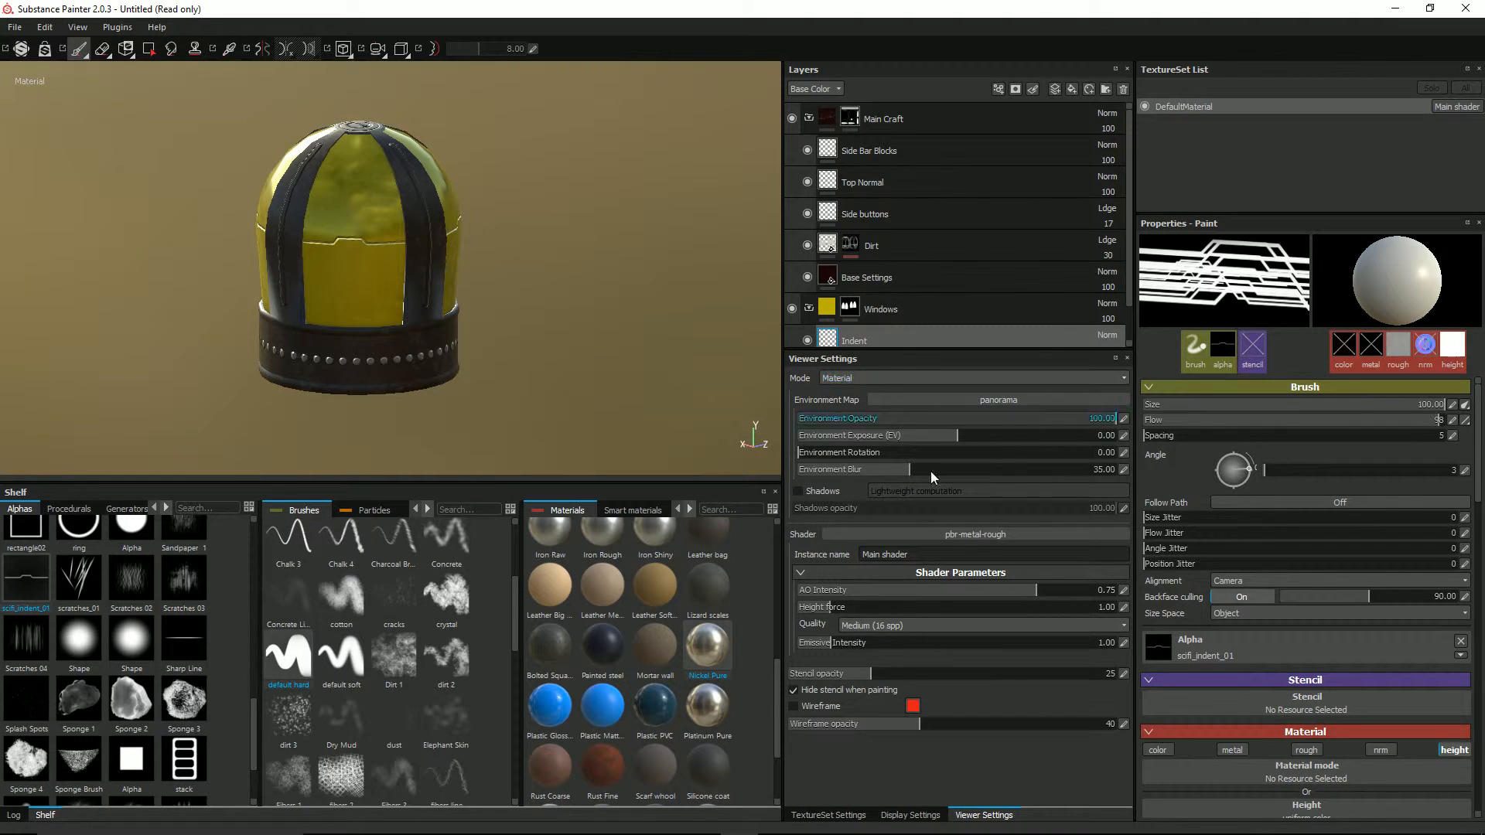
Give the brush the line_thin alpha
left_click(1214, 645)
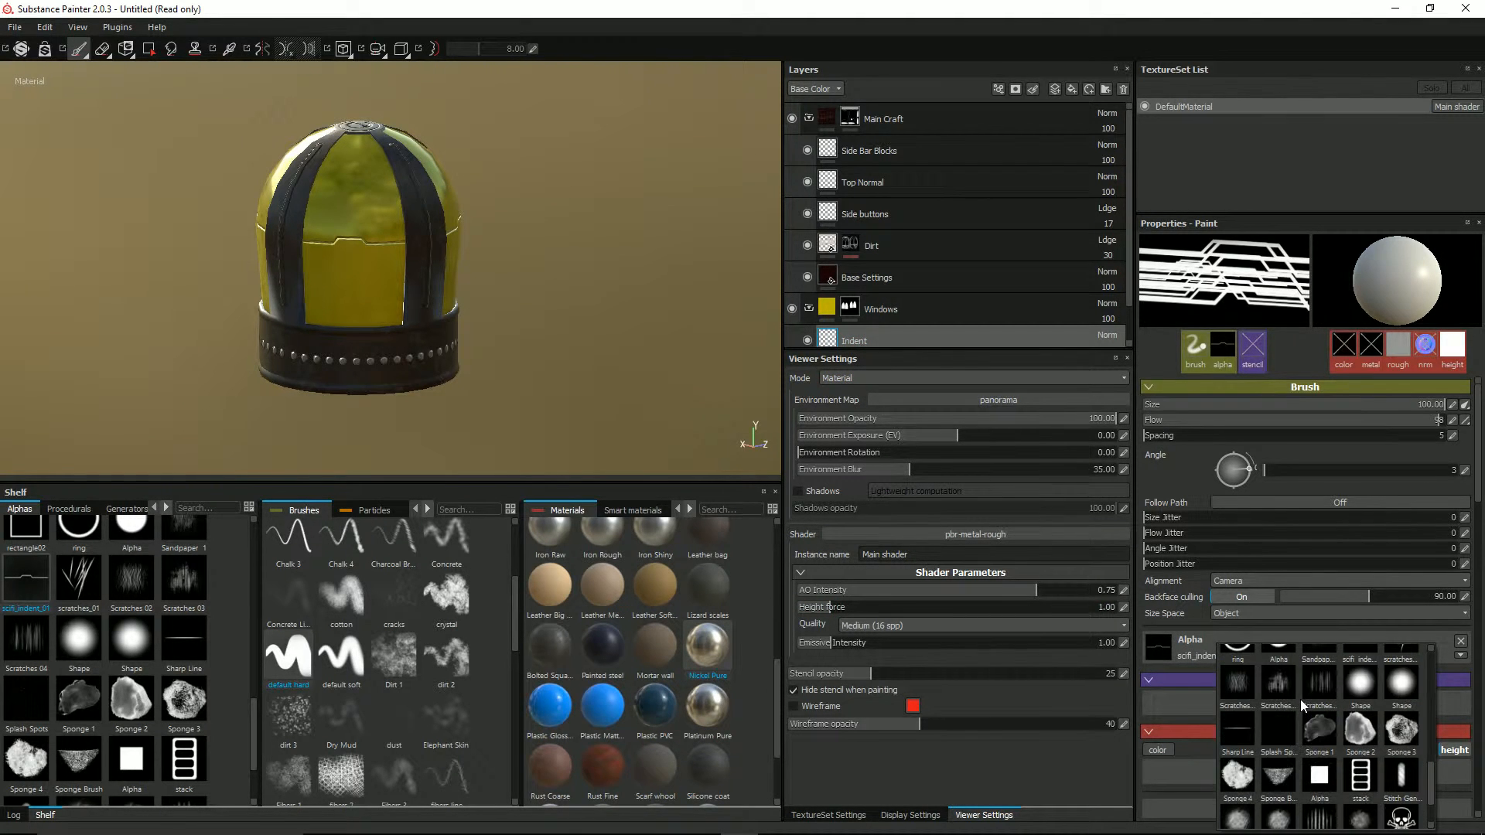
scroll(1312, 731, "down", 5)
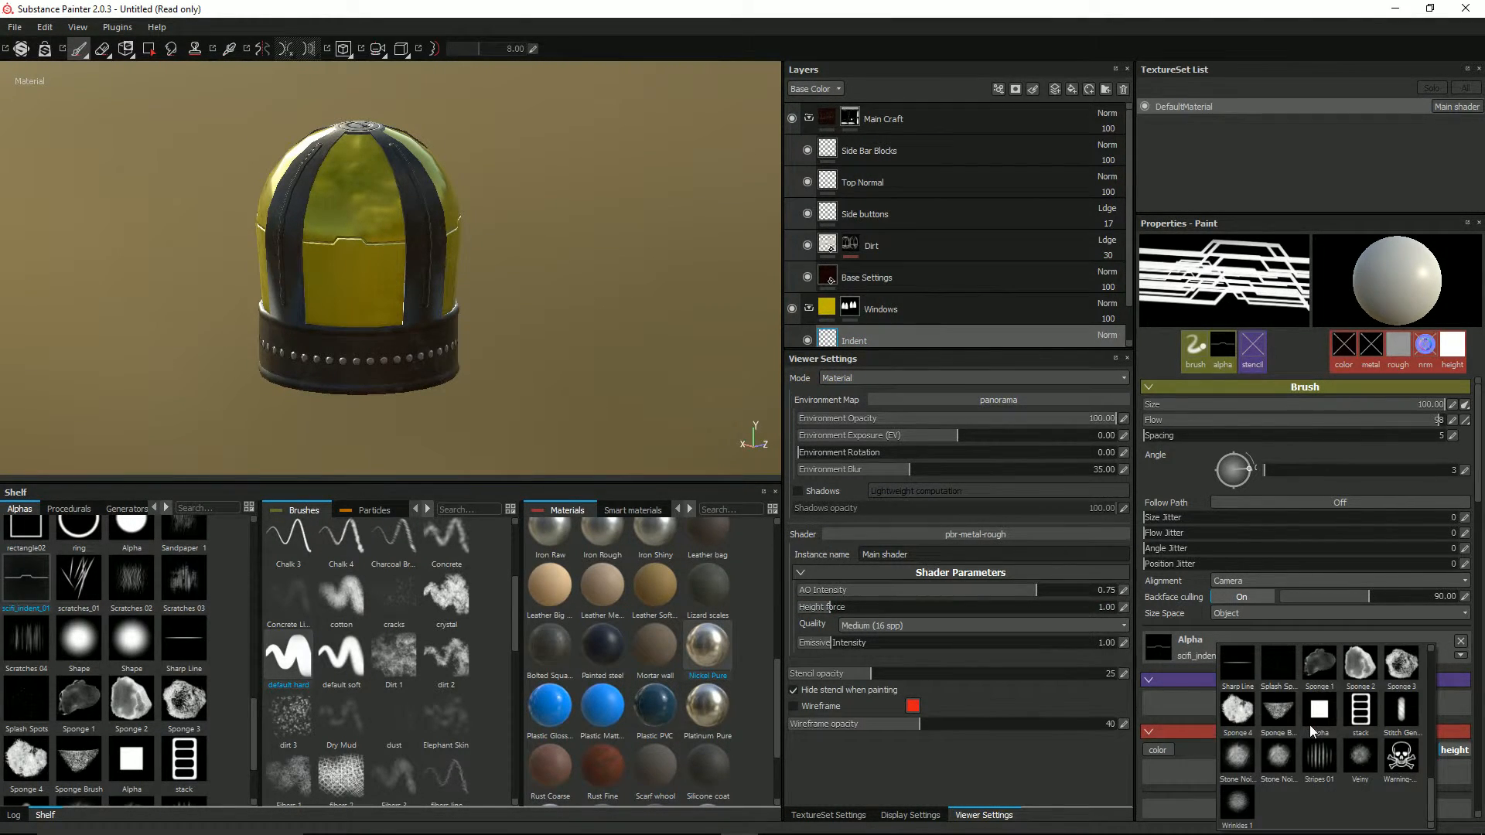
scroll(1272, 773, "up", 3)
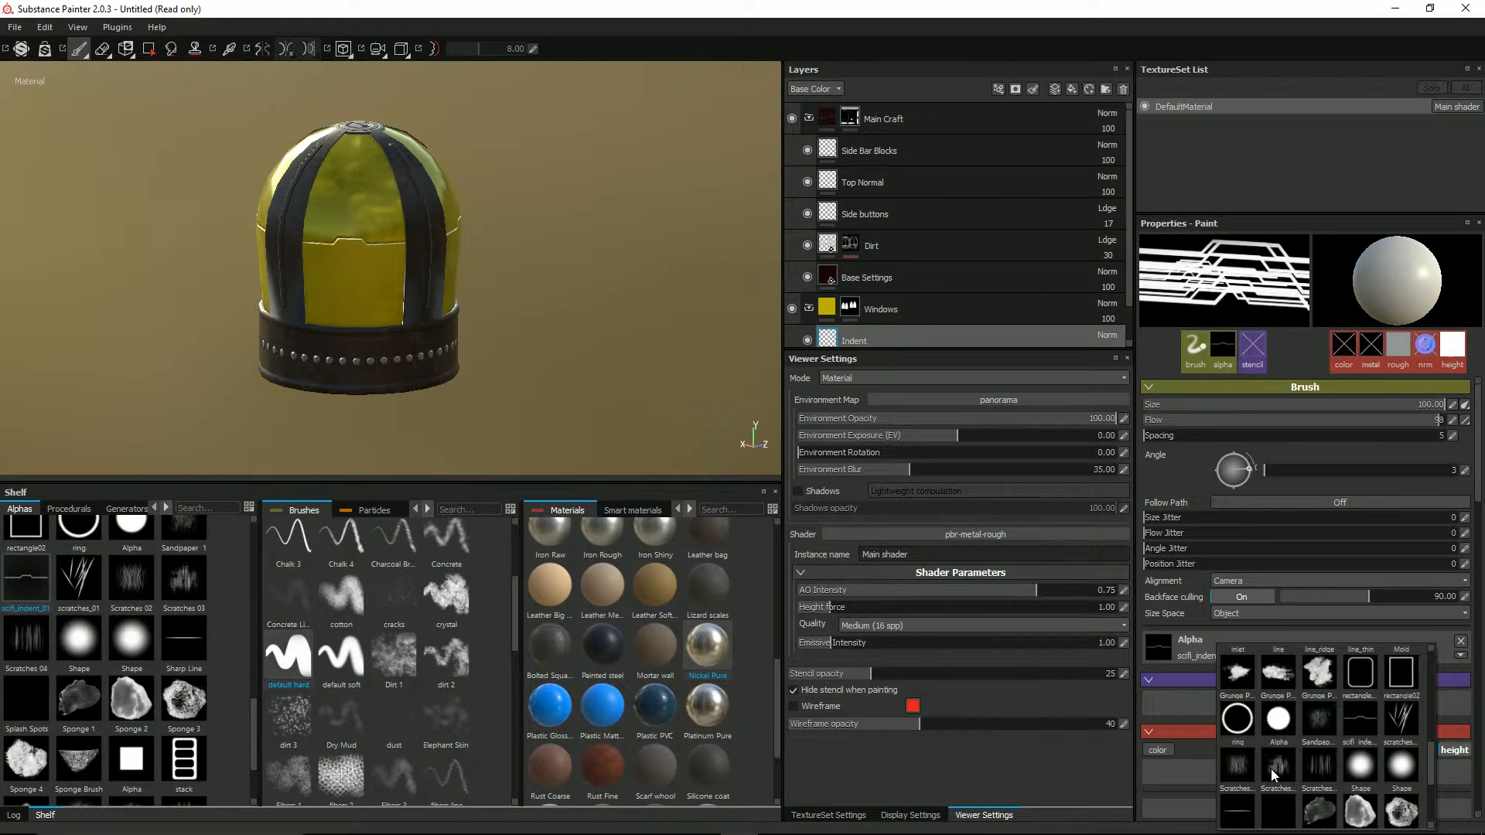
scroll(1229, 735, "up", 3)
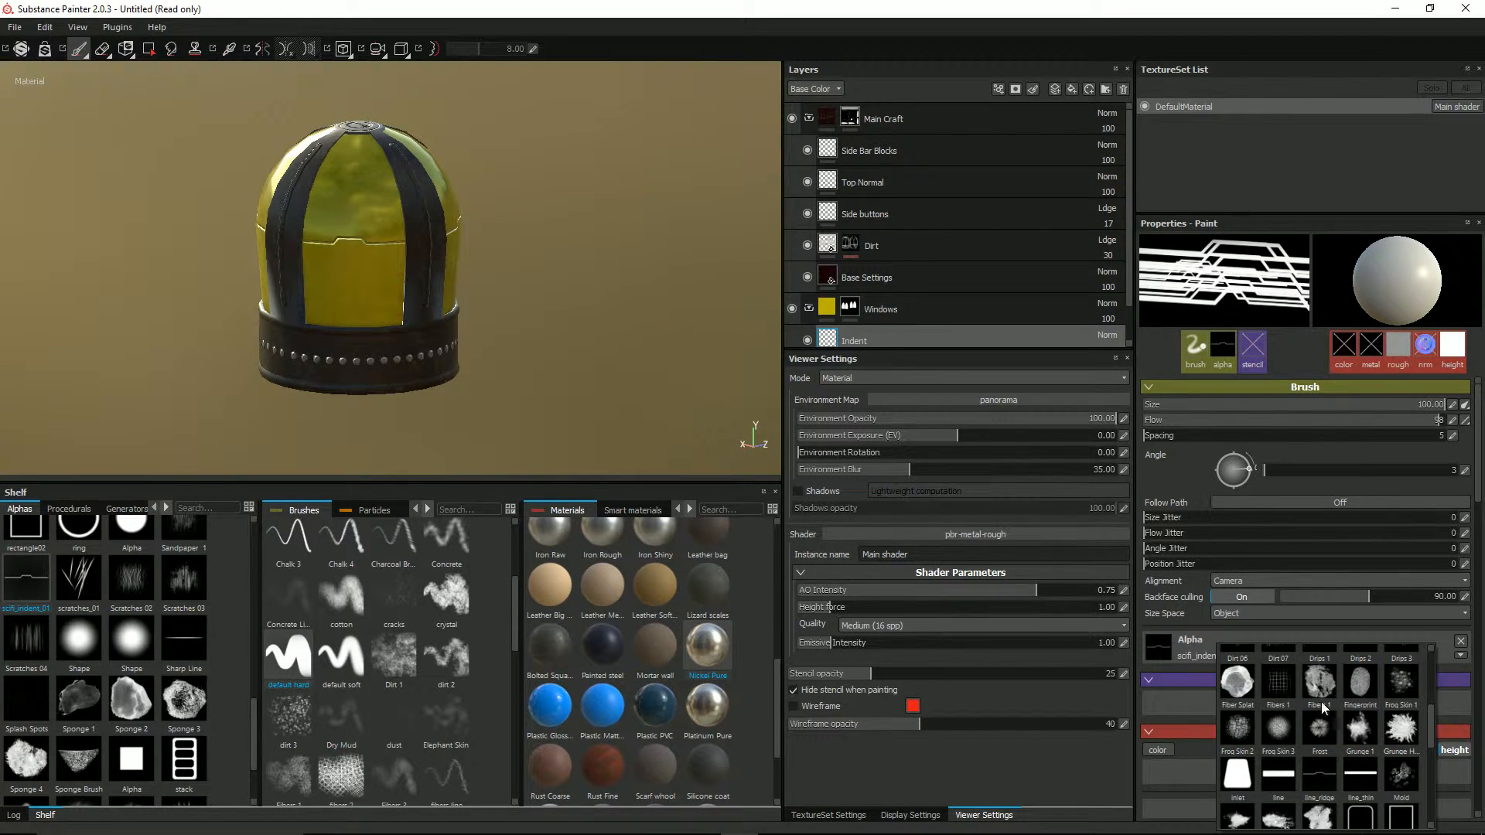
left_click(1365, 779)
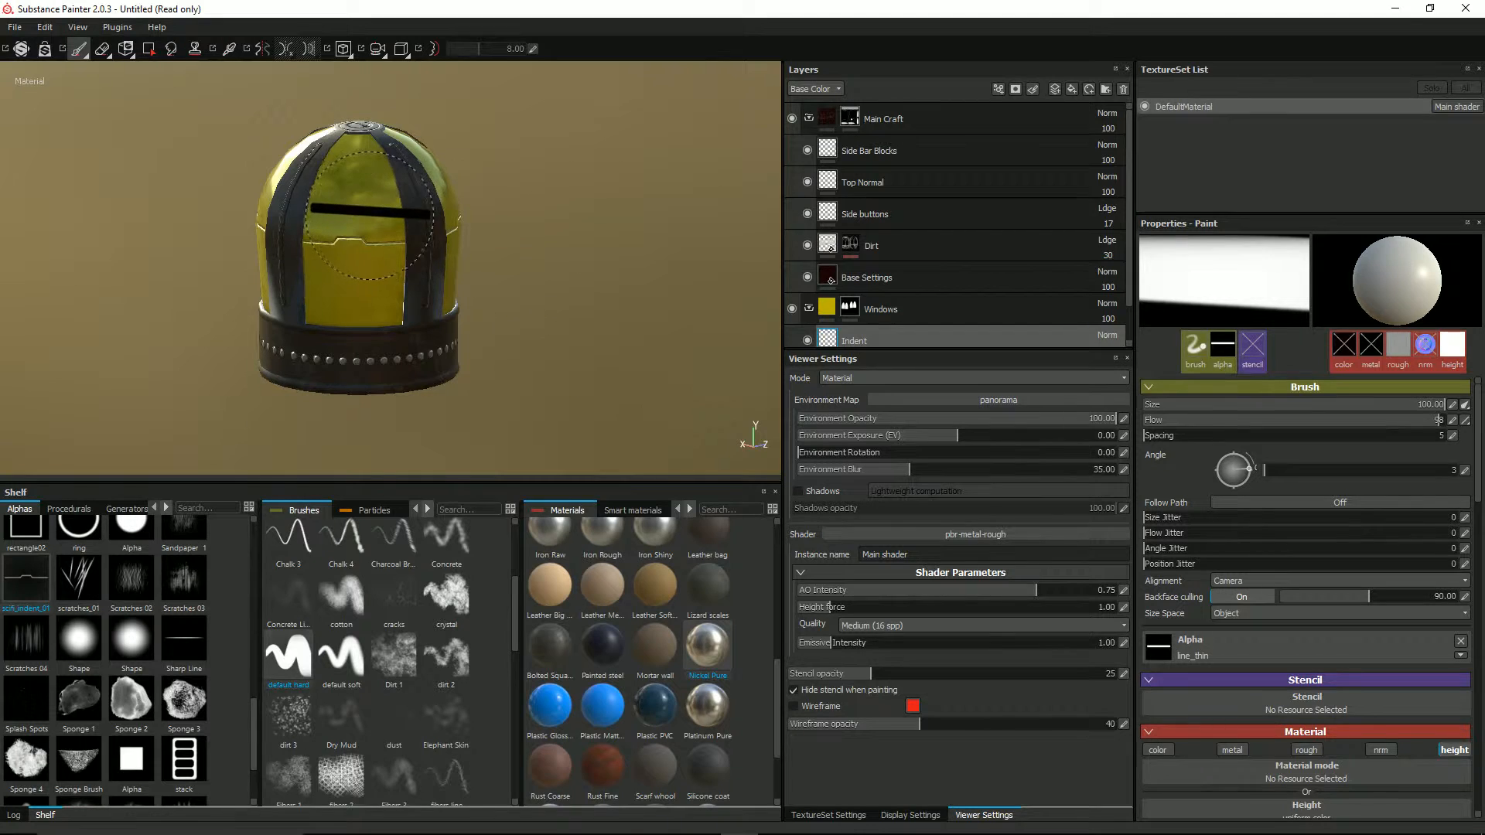
Set the brush angle to 90 for a vertical line and show the wireframe on the model
left_click_drag(371, 223, 373, 153, "ctrl")
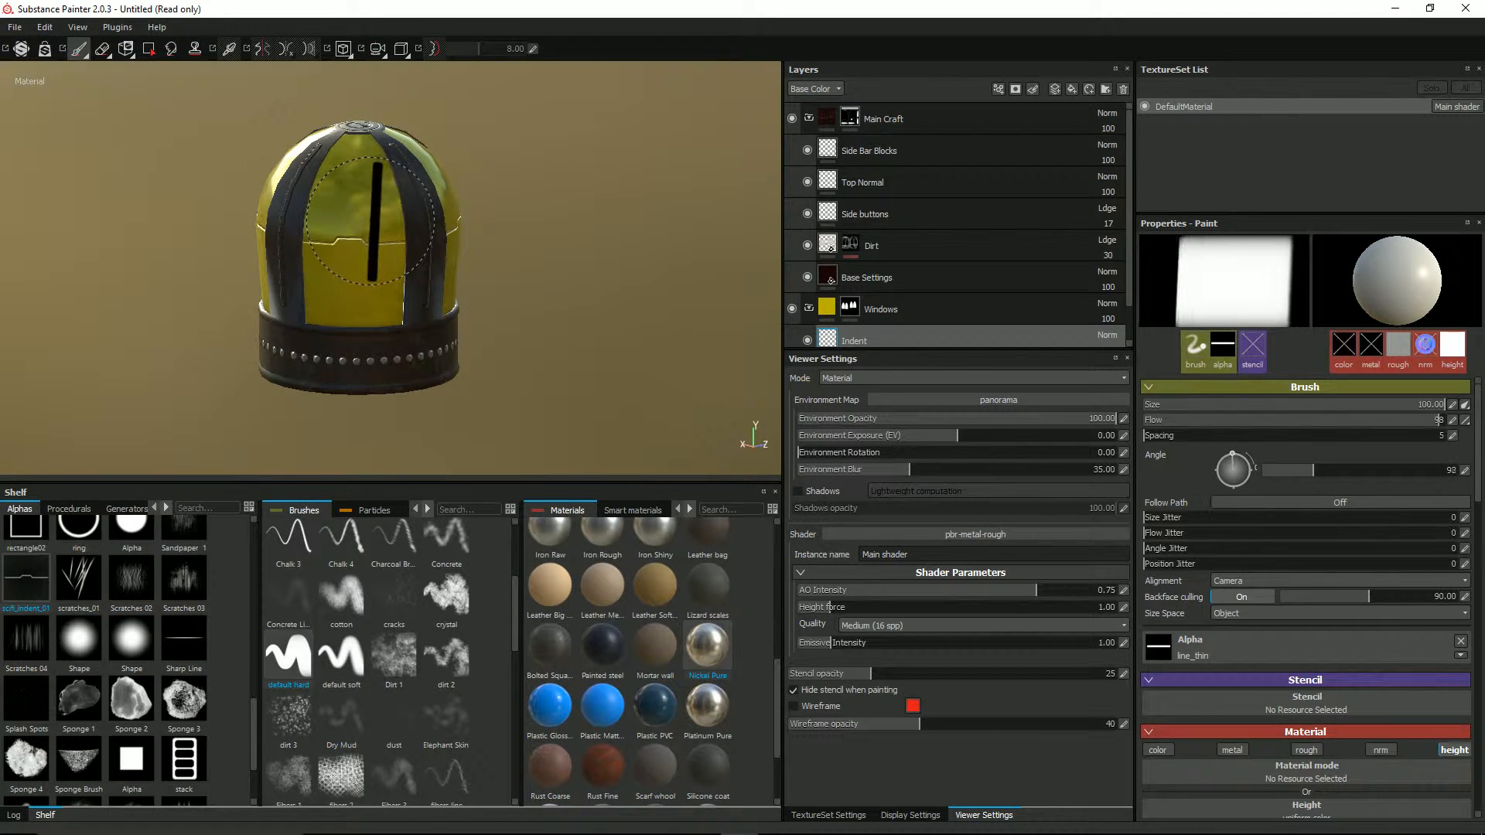
left_click(1465, 471)
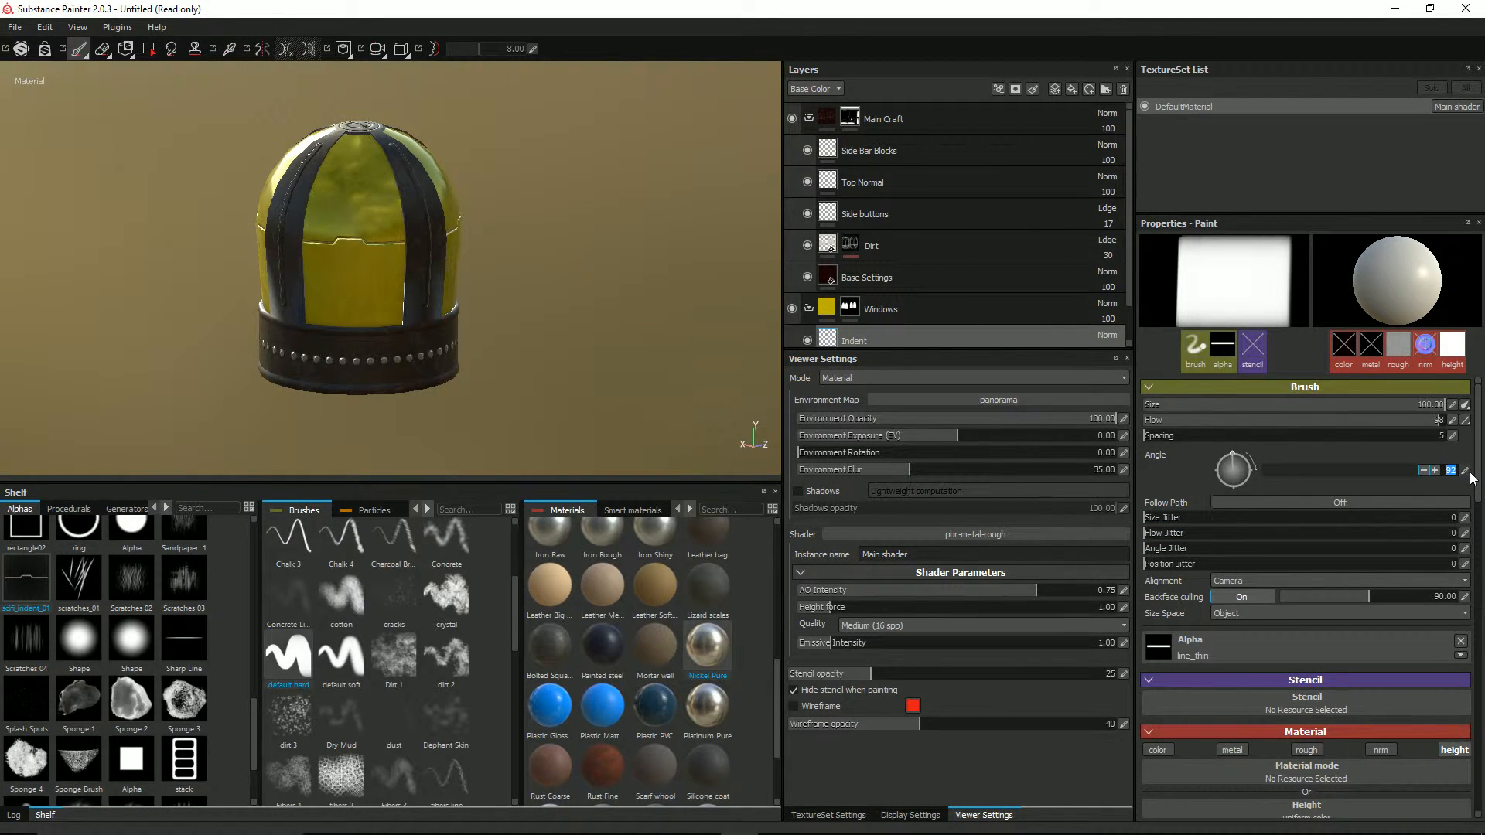
type("90")
key("Return")
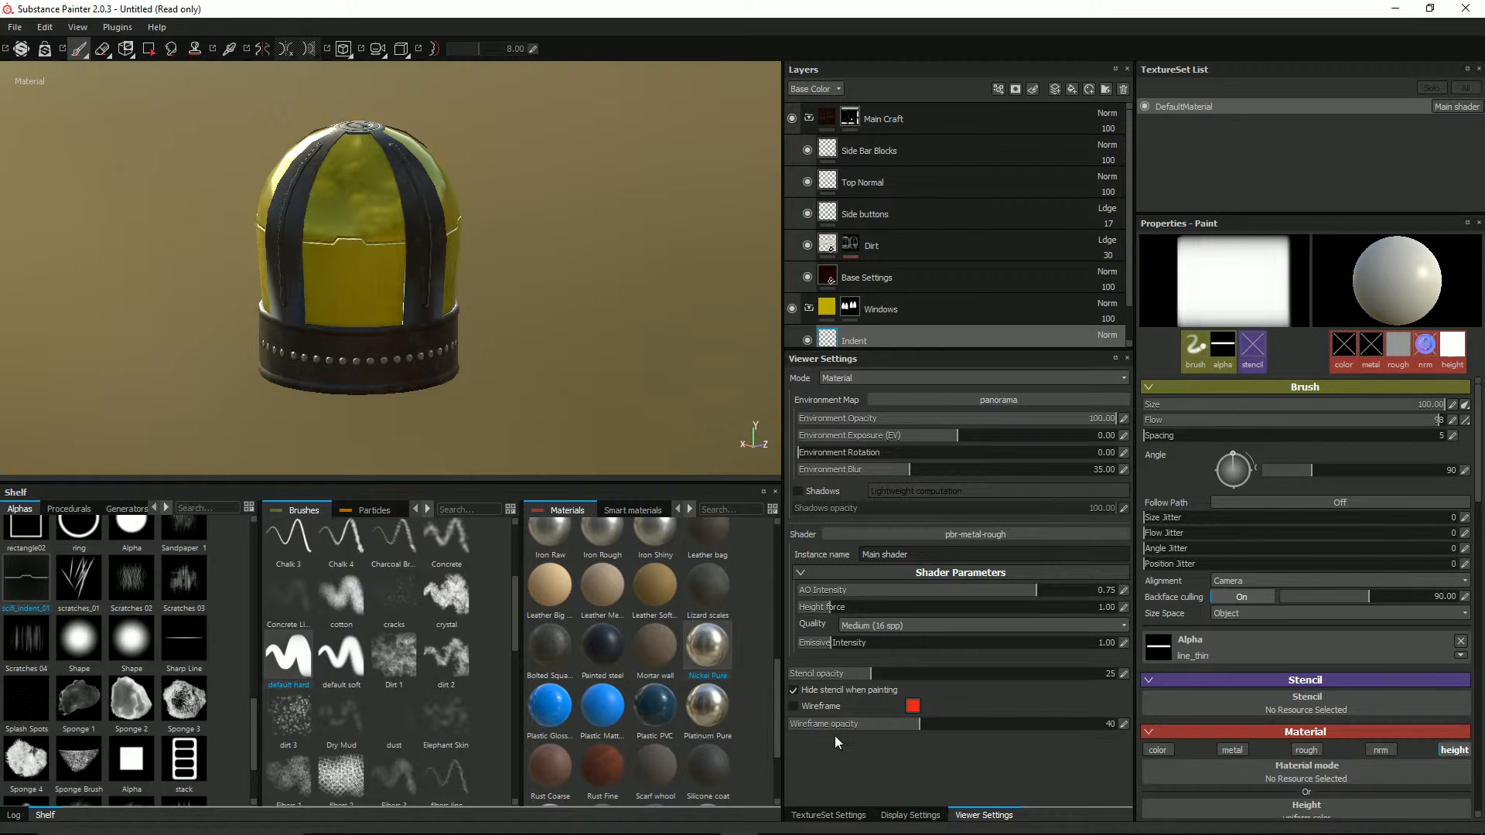
left_click(793, 706)
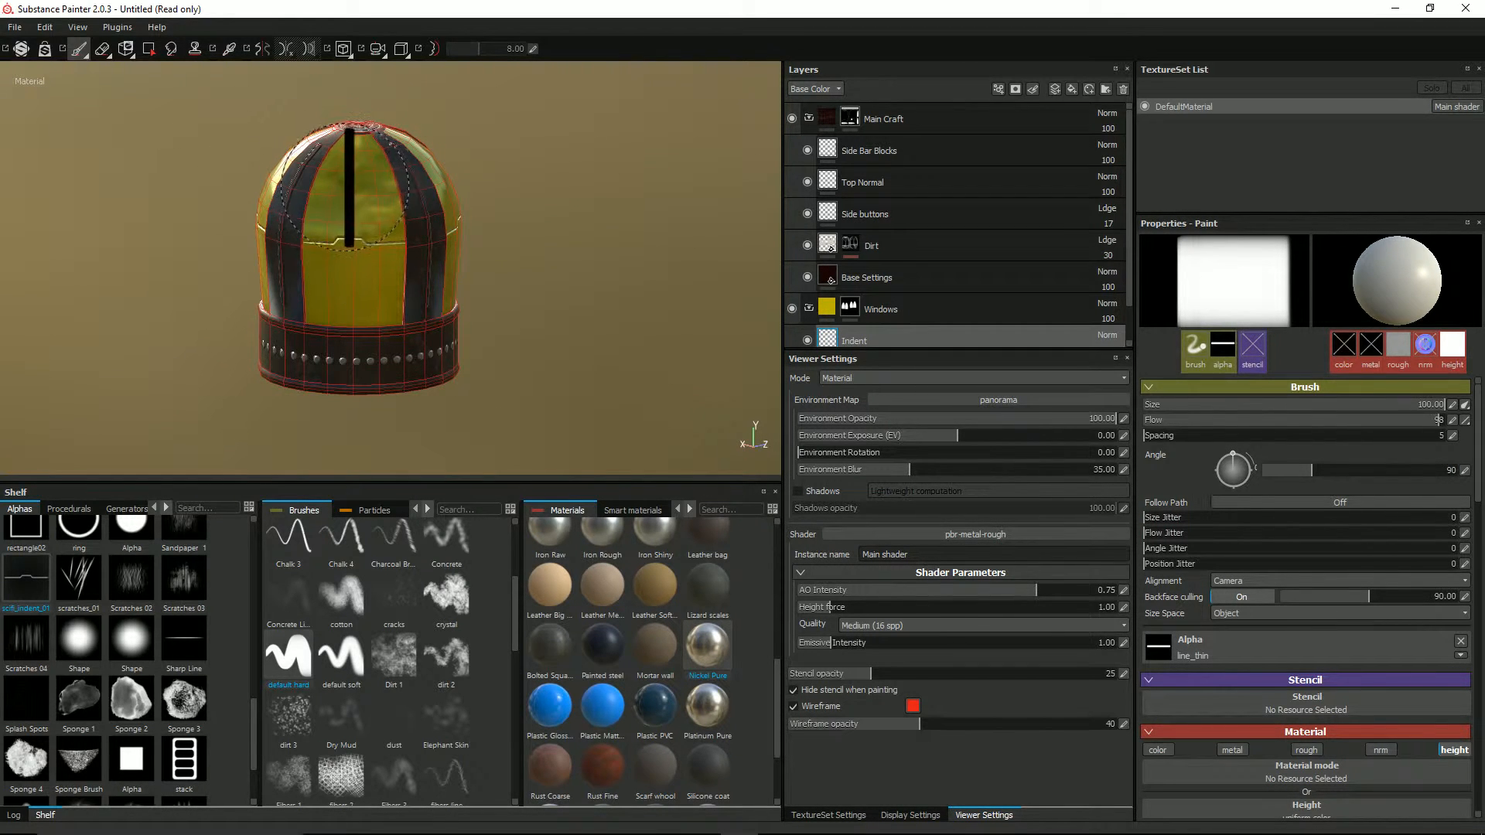
Turn on symmetry for the line brush and set its alignment to Tangent | Wrap
right_click_drag(366, 194, 346, 191, "ctrl")
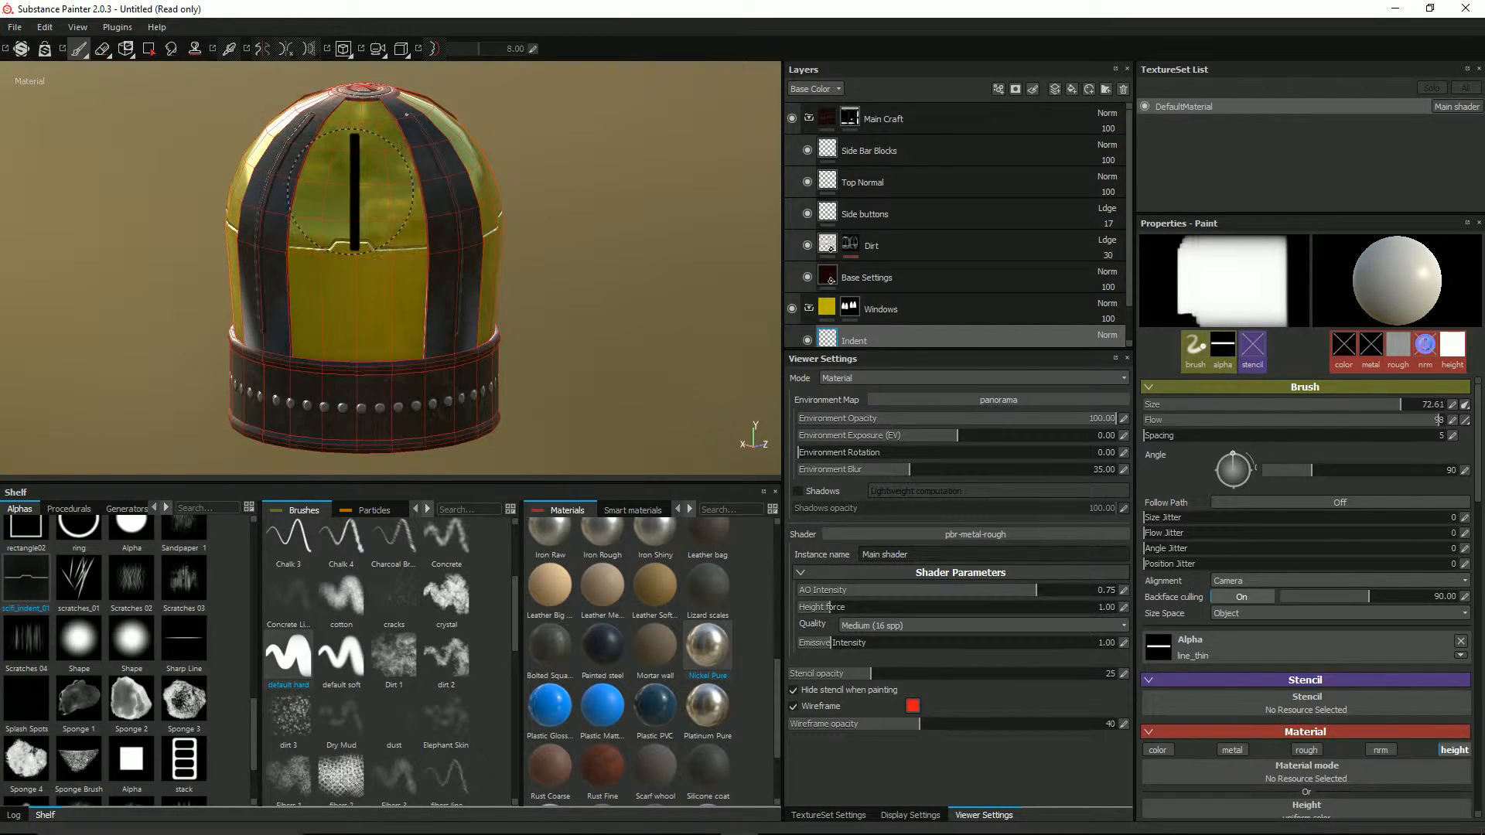
mouse_move(343, 185)
left_mouse_down("alt")
mouse_move(402, 191)
mouse_move(277, 194)
left_mouse_up("alt")
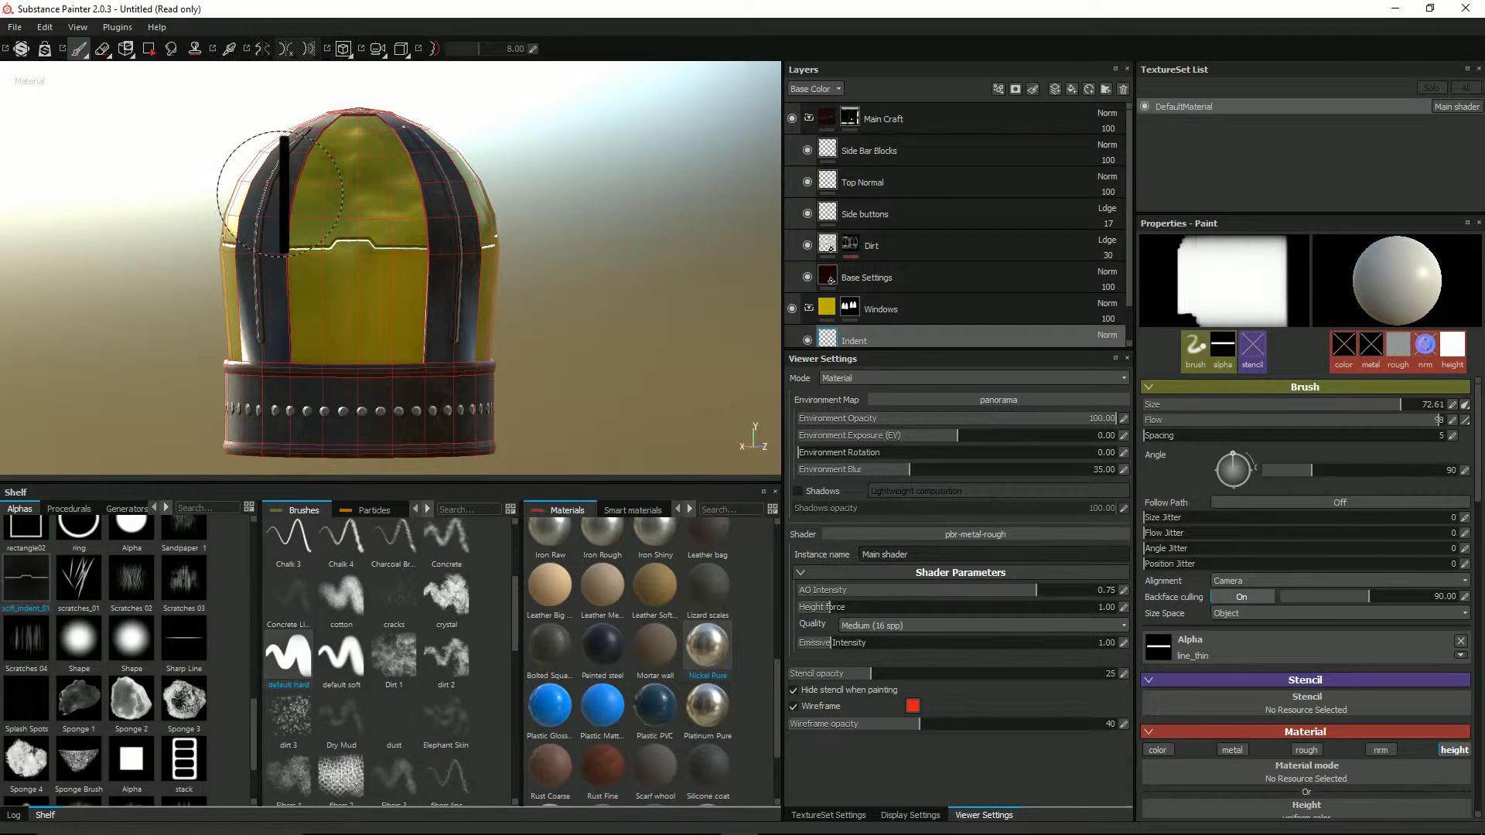
left_click(263, 47)
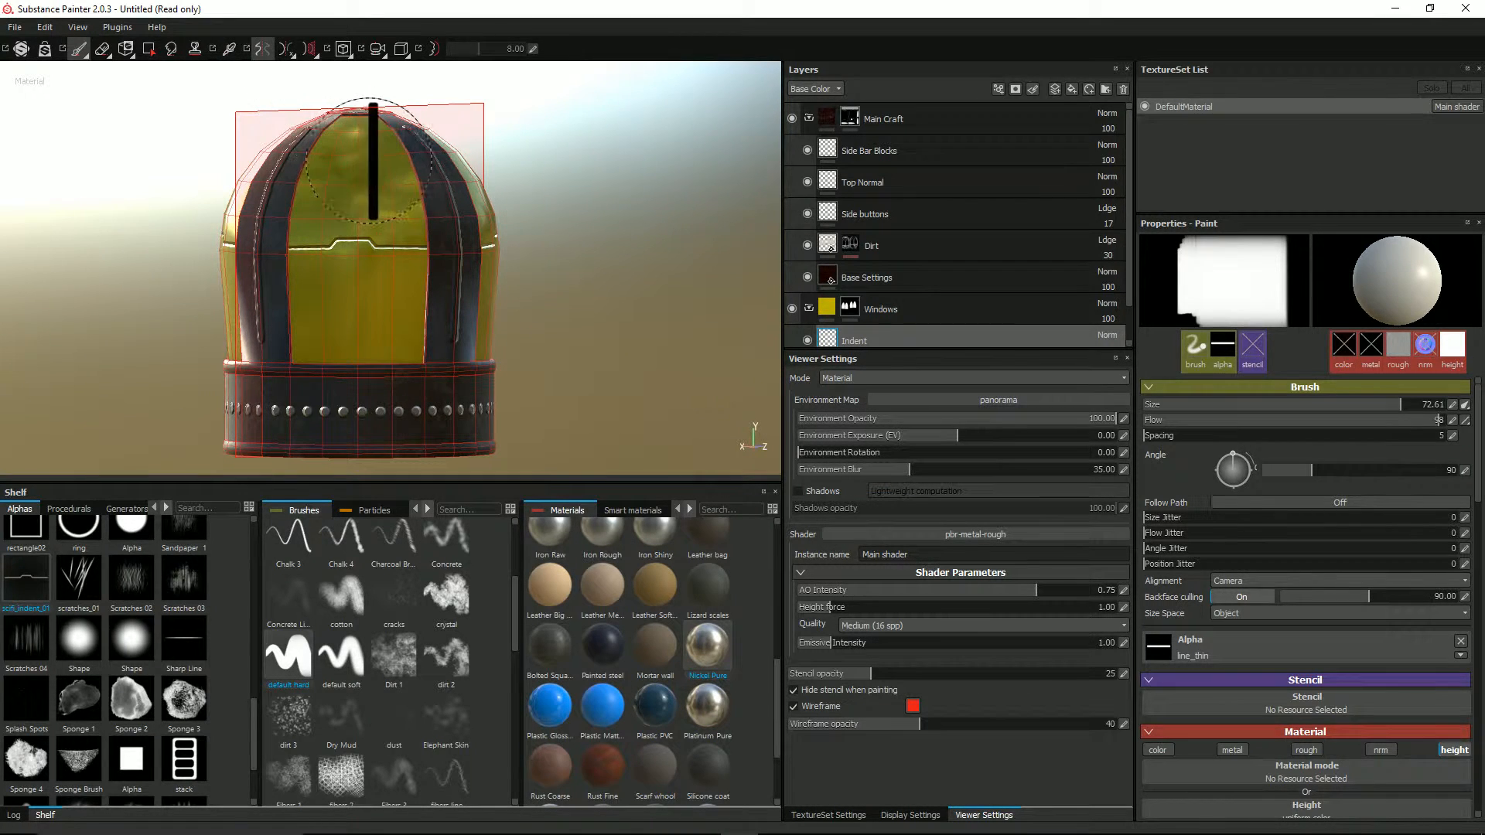
right_click_drag(352, 163, 358, 162, "ctrl")
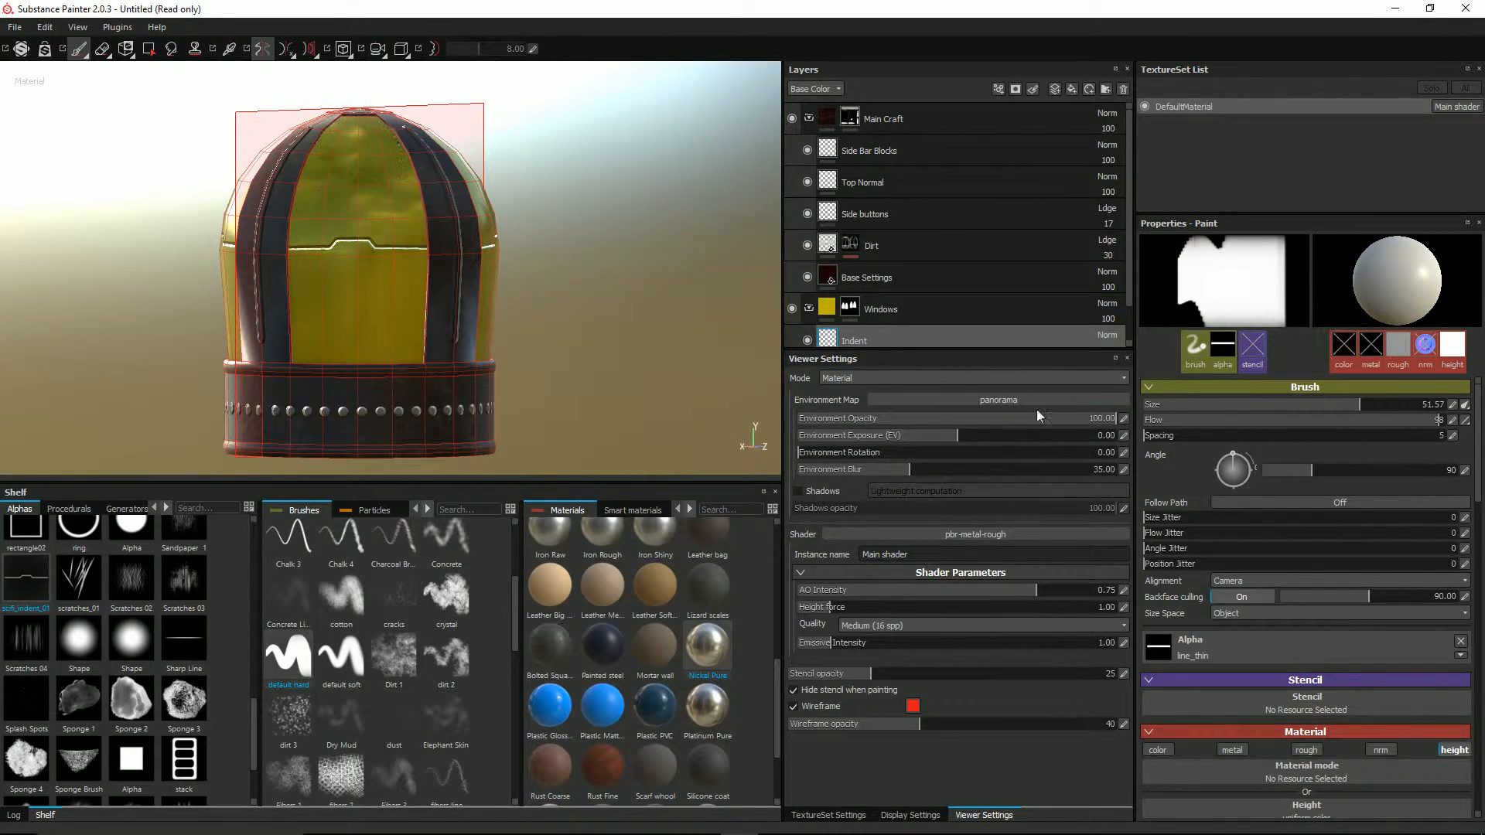
left_click(1250, 580)
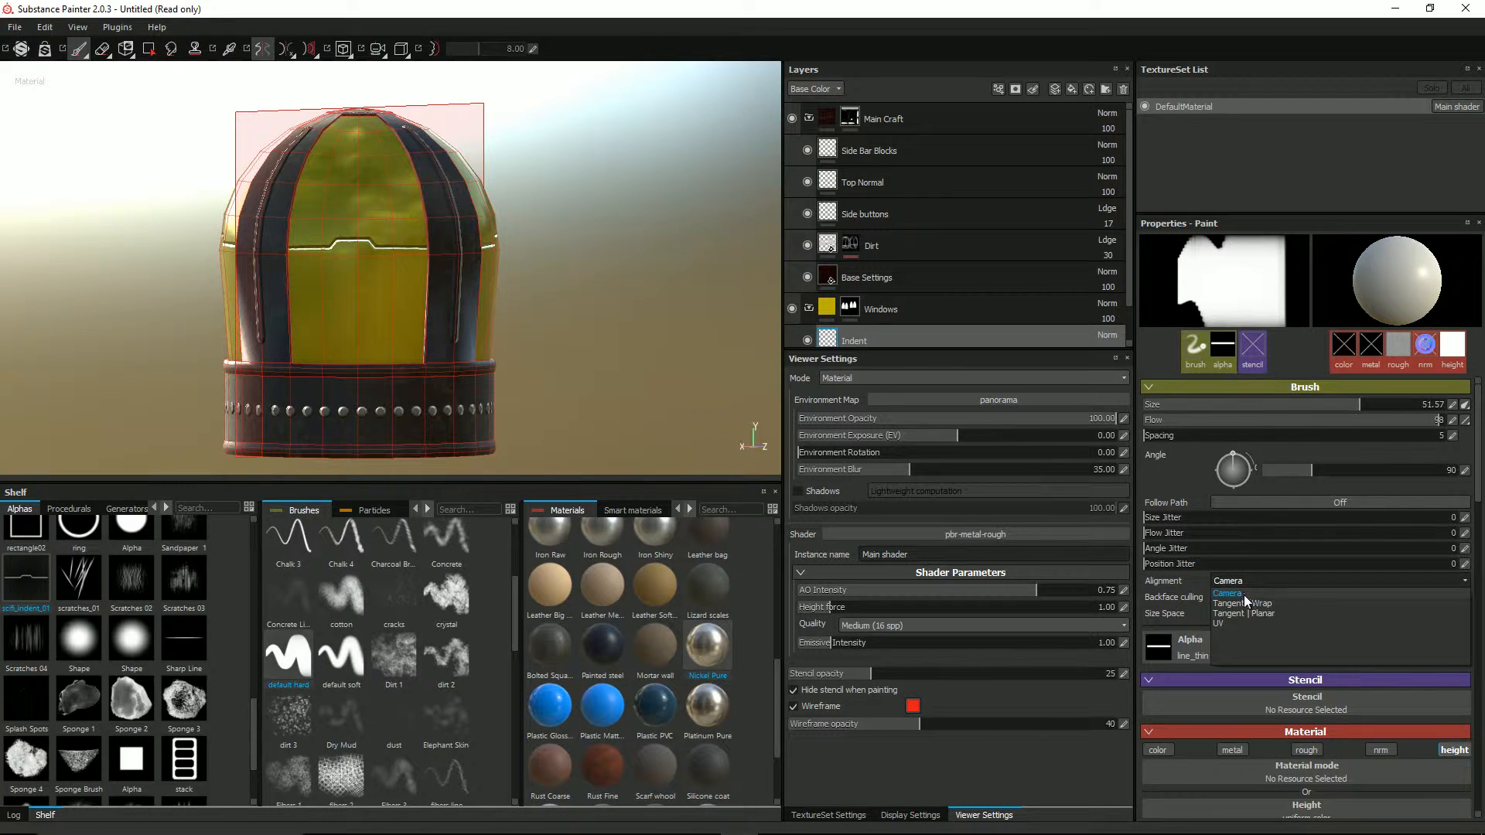
left_click(1243, 603)
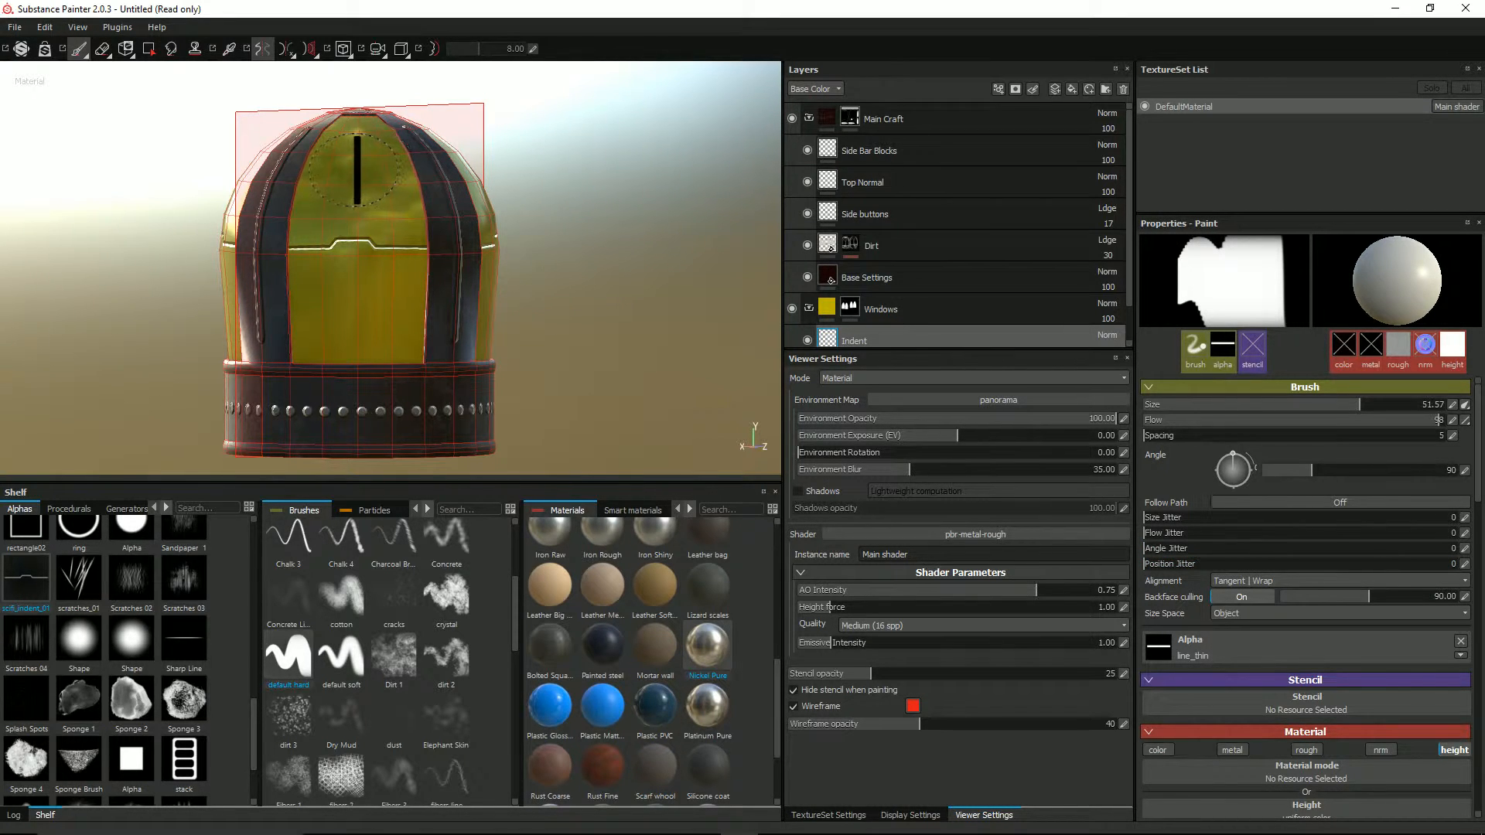
Resize the brush to about 64 and stamp a vertical line centred above the indent on the facing window
right_click_drag(354, 169, 361, 170, "ctrl")
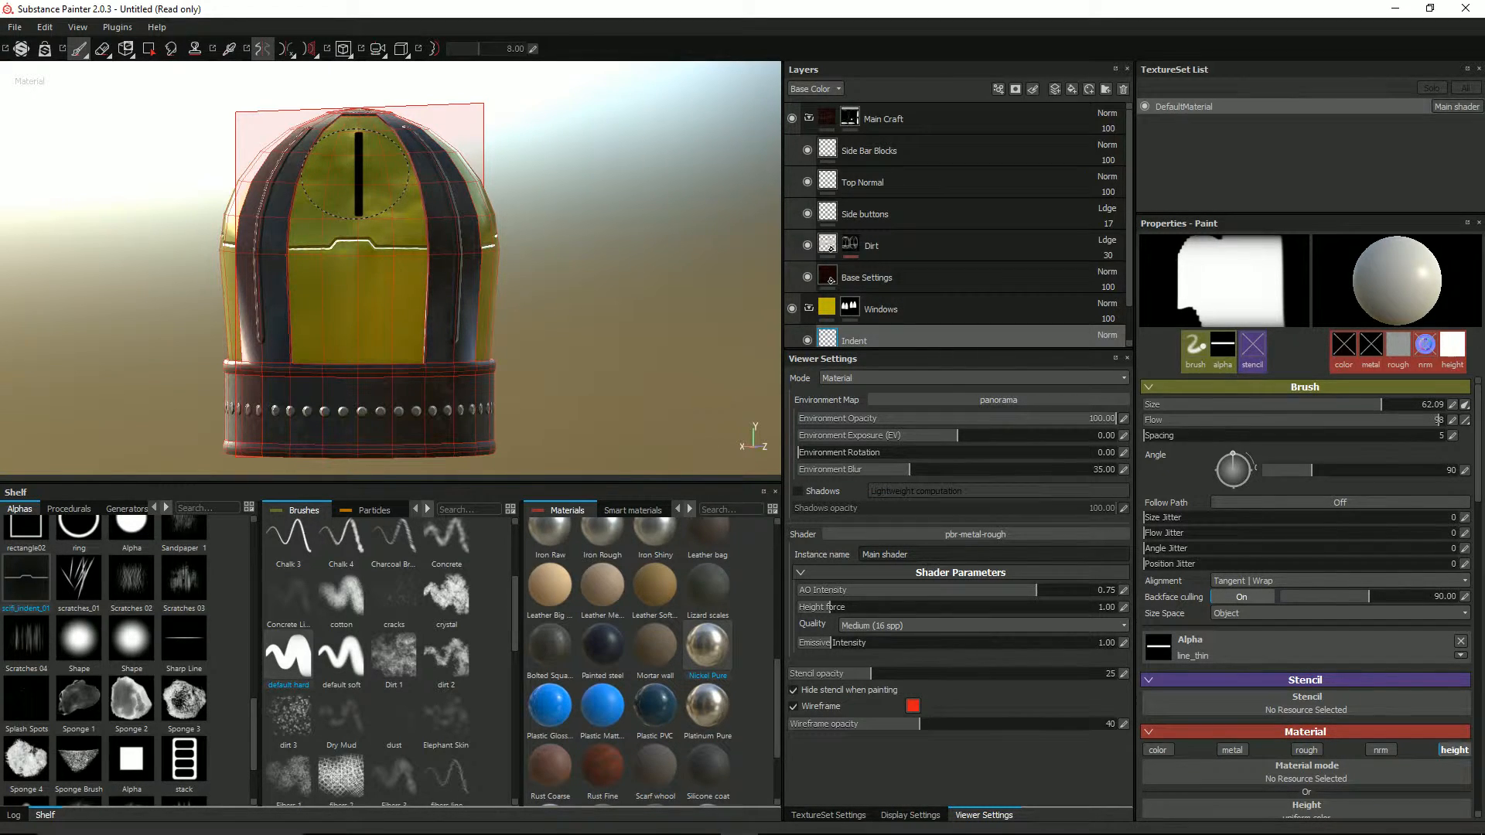
right_click_drag(355, 173, 358, 173, "ctrl")
scroll(467, 216, "down", 2)
mouse_move(432, 214)
left_mouse_down("alt")
mouse_move(554, 252)
mouse_move(573, 242)
mouse_move(461, 282)
mouse_move(364, 255)
mouse_move(473, 189)
mouse_move(487, 225)
mouse_move(443, 242)
mouse_move(464, 232)
left_mouse_up("alt")
mouse_move(511, 176)
left_mouse_down("alt")
mouse_move(537, 154)
mouse_move(509, 174)
left_mouse_up("alt")
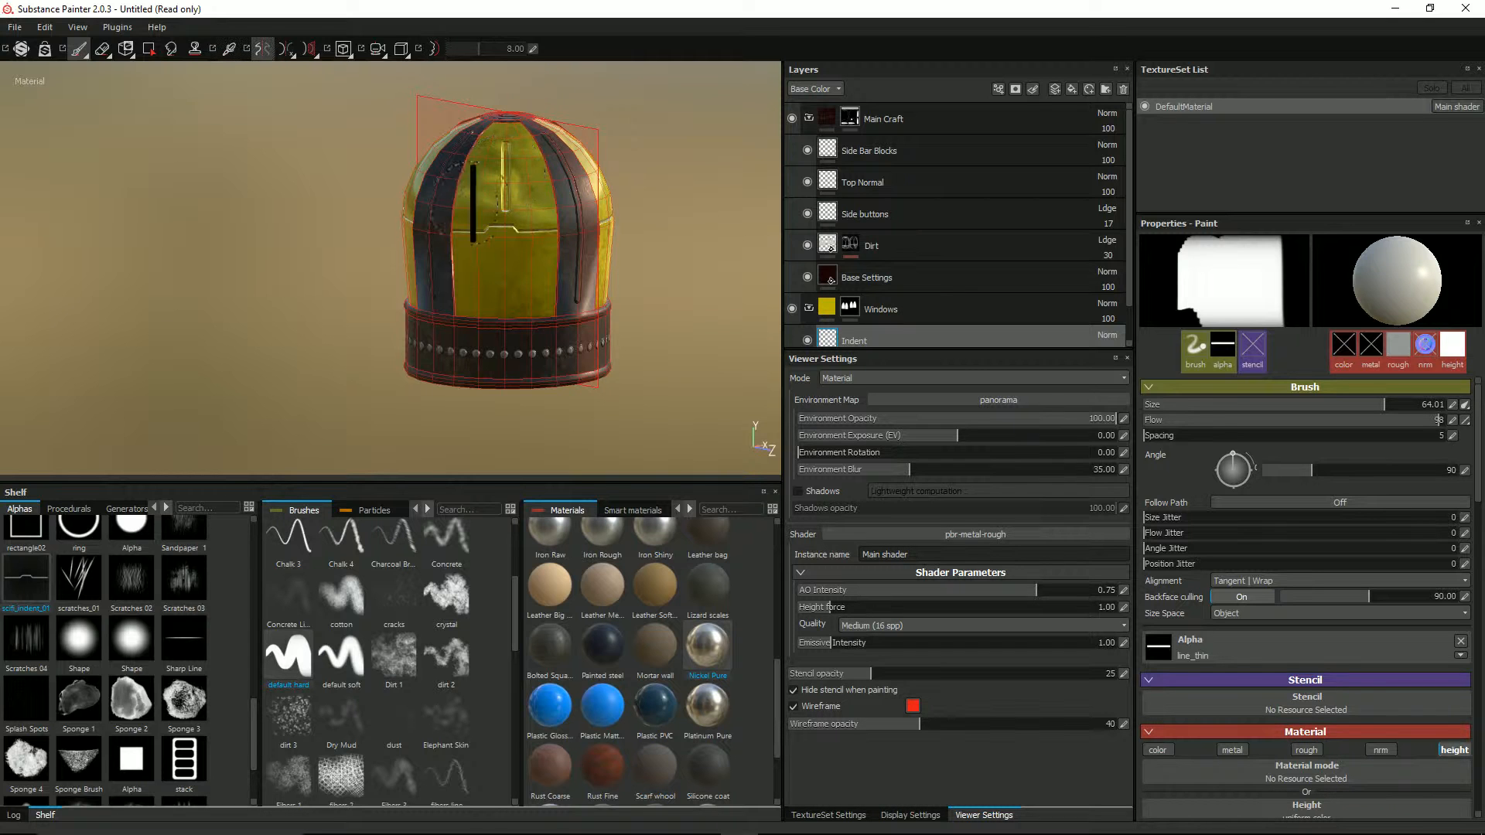
Stamp the same vertical line above the indent on the other windows around the craft
mouse_move(381, 249)
left_mouse_down("alt")
mouse_move(497, 265)
mouse_move(634, 226)
mouse_move(555, 267)
mouse_move(603, 281)
mouse_move(547, 225)
mouse_move(374, 265)
mouse_move(517, 249)
mouse_move(364, 255)
mouse_move(402, 278)
mouse_move(345, 325)
mouse_move(430, 307)
mouse_move(410, 245)
mouse_move(232, 248)
mouse_move(230, 261)
left_mouse_up("alt")
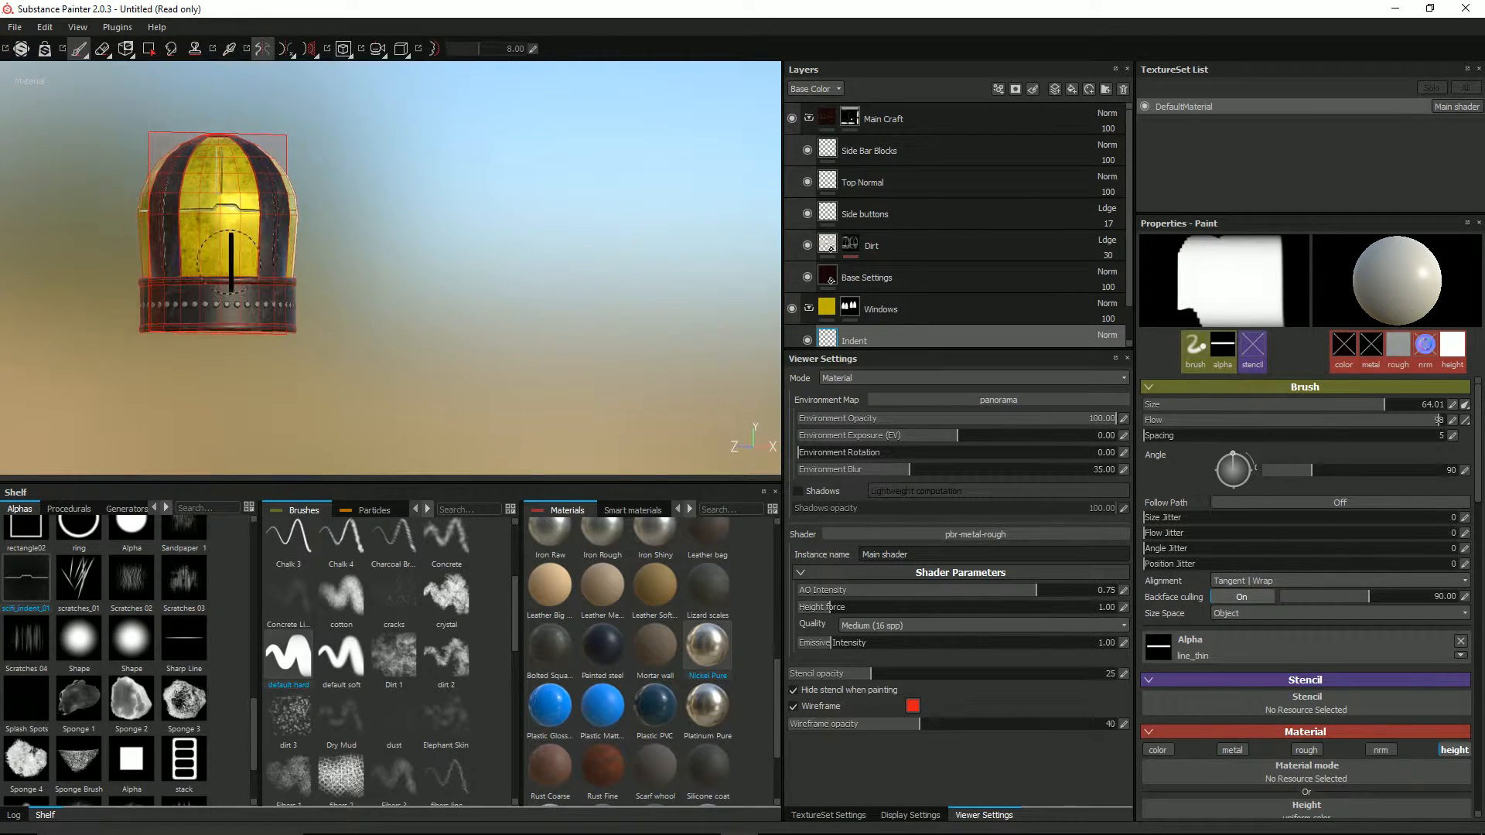
scroll(235, 266, "up", 3)
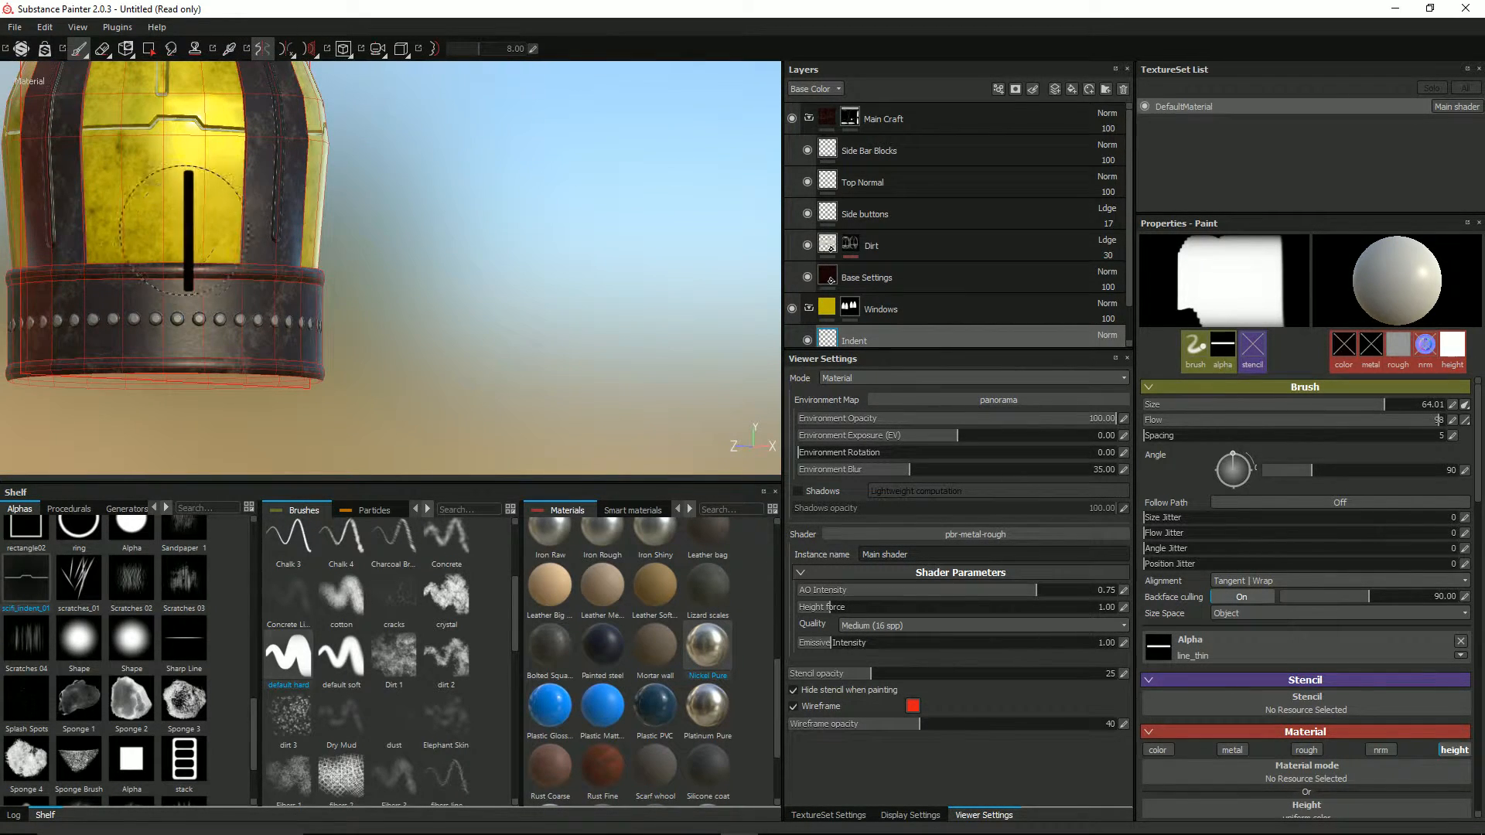
scroll(161, 211, "down", 1)
left_click_drag(238, 174, 218, 207, "alt")
left_click_drag(354, 172, 379, 143, "alt")
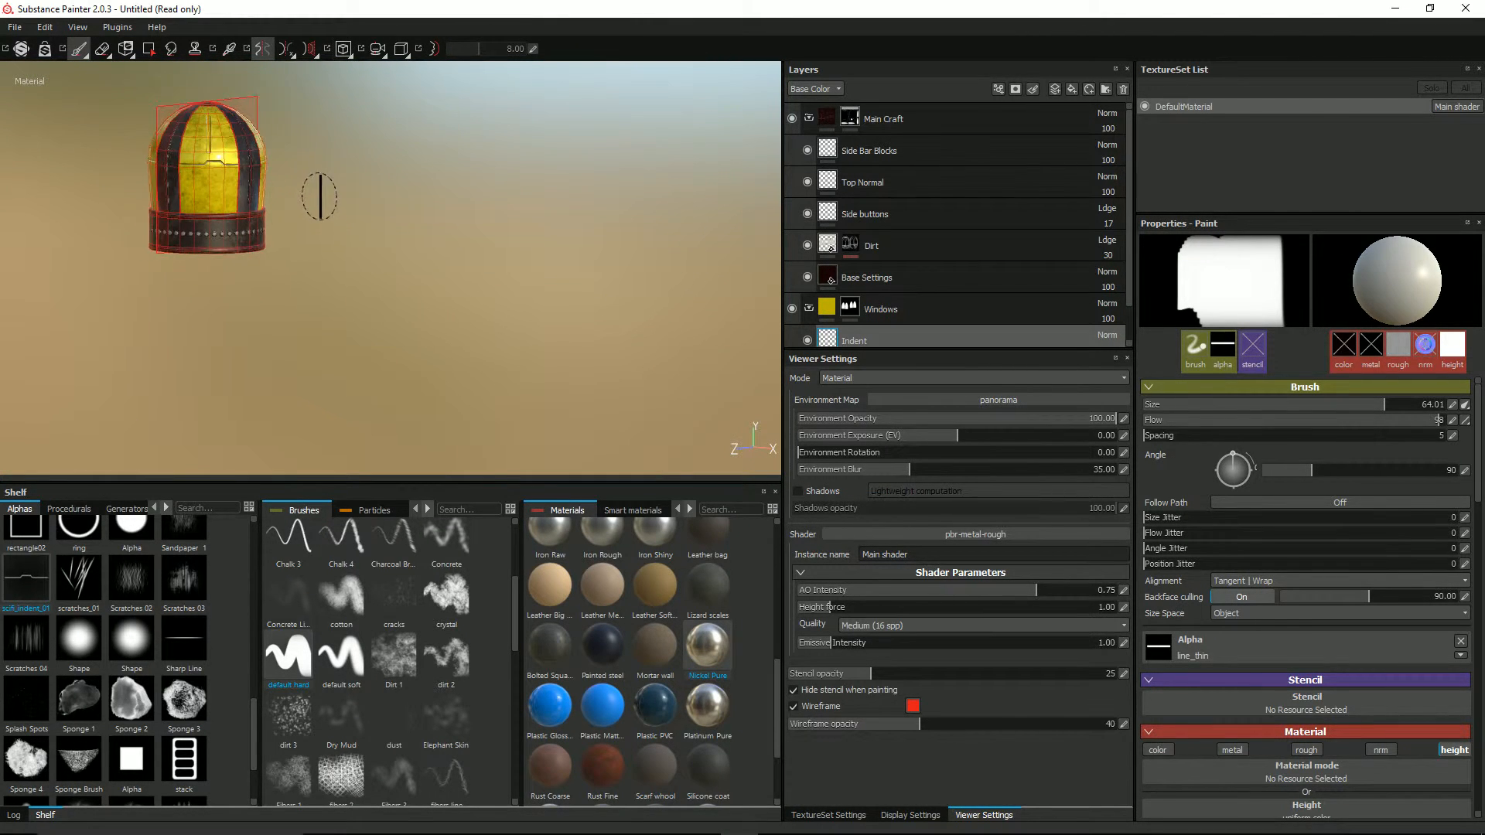
mouse_move(319, 196)
left_mouse_down("alt")
mouse_move(444, 208)
mouse_move(213, 265)
mouse_move(266, 249)
mouse_move(332, 291)
mouse_move(438, 275)
mouse_move(101, 314)
mouse_move(209, 292)
mouse_move(169, 249)
left_mouse_up("alt")
Turn symmetry off and hide the wireframe to view the stamped window lines
left_click(272, 51)
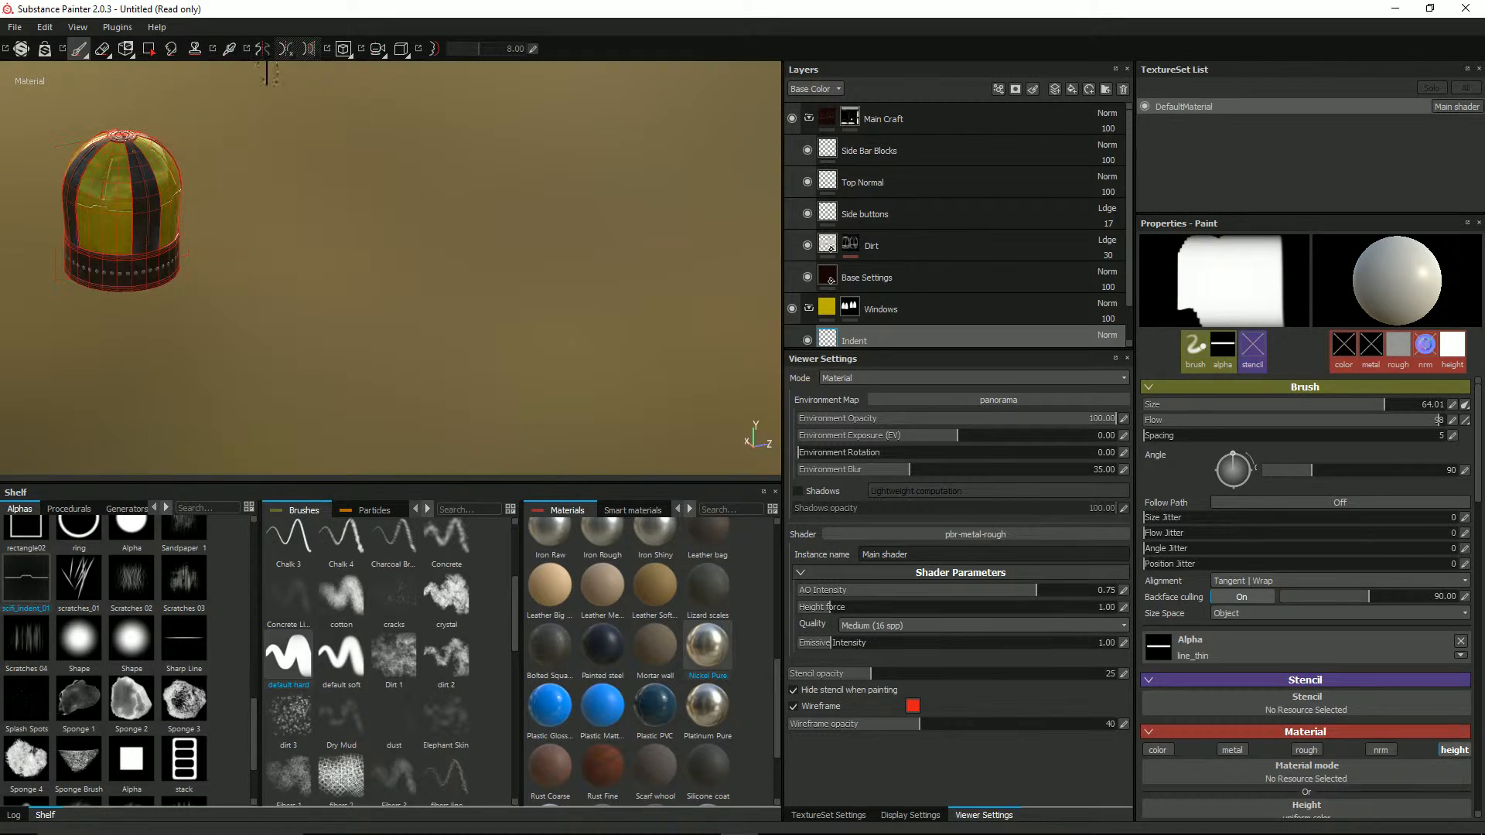
left_click(263, 55)
middle_click_drag(176, 209, 334, 255, "alt")
right_click_drag(334, 255, 309, 216, "alt")
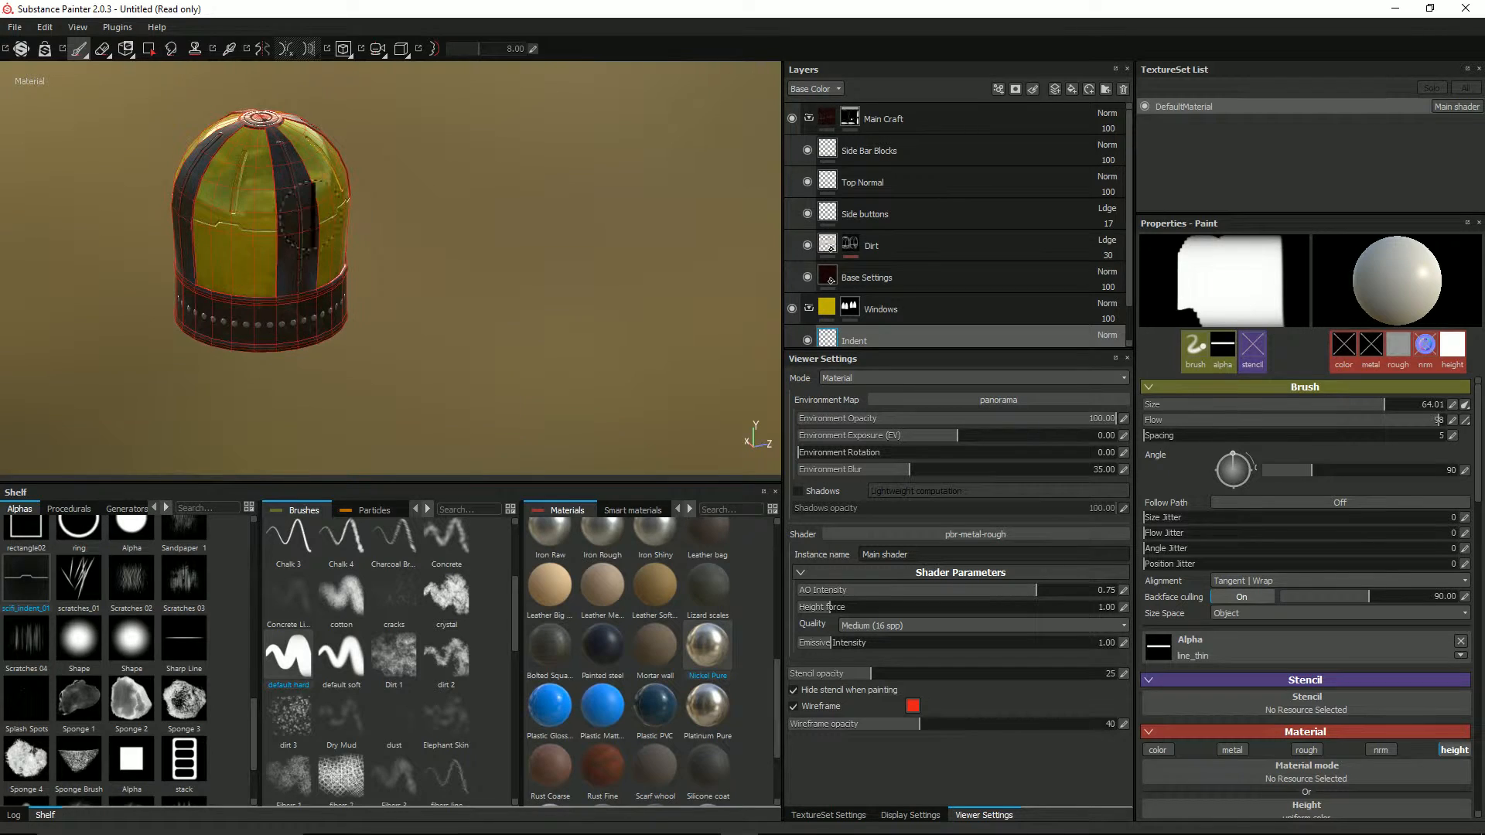
left_click(261, 51)
left_click(264, 52)
left_click(794, 708)
left_click_drag(303, 325, 328, 284, "alt")
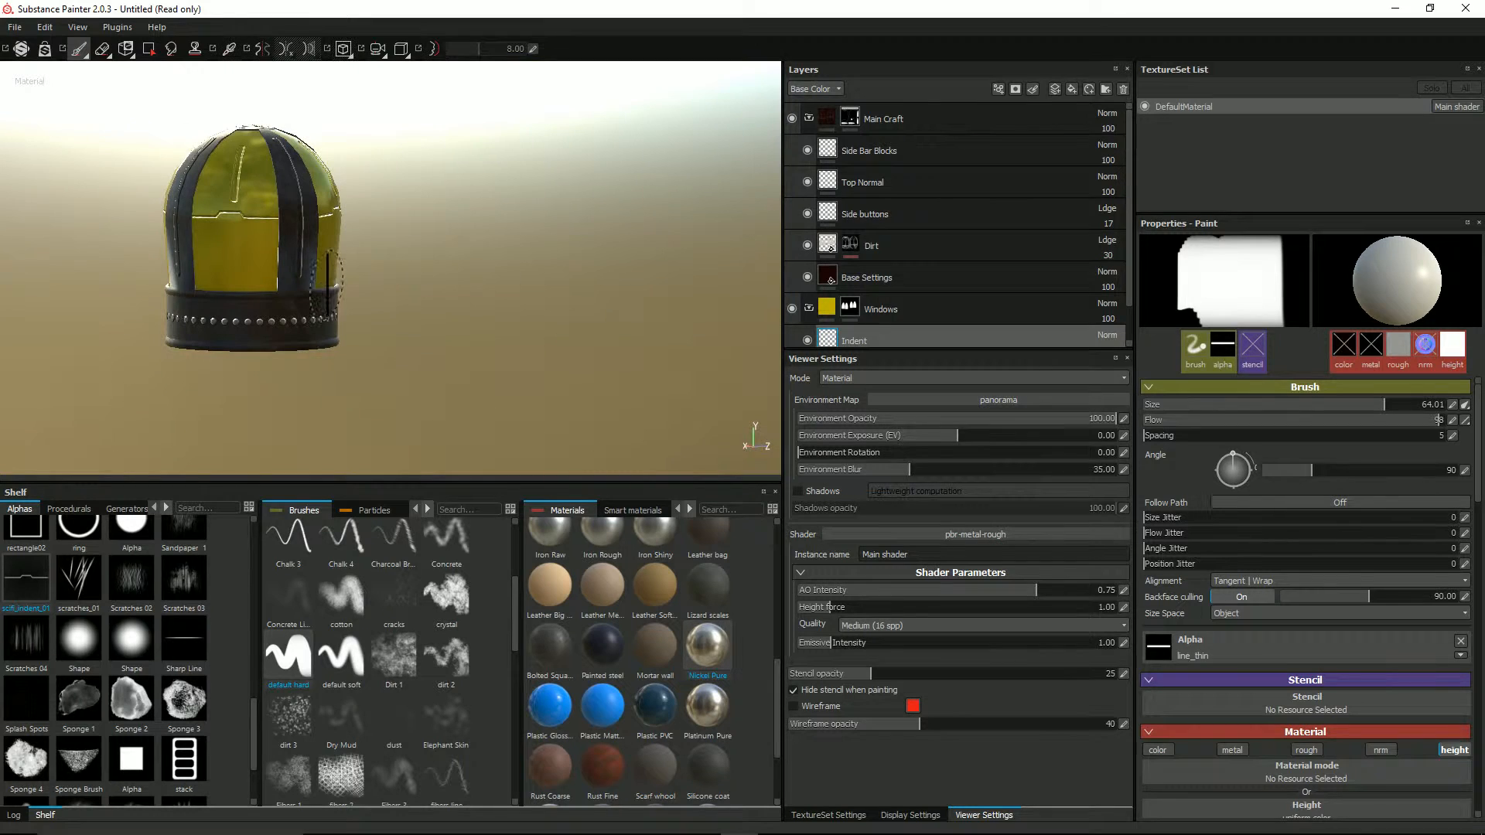
Set the roughness of the Windows folder's Yellow fill layer to about 0.1
scroll(856, 337, "down", 1)
left_click(874, 334)
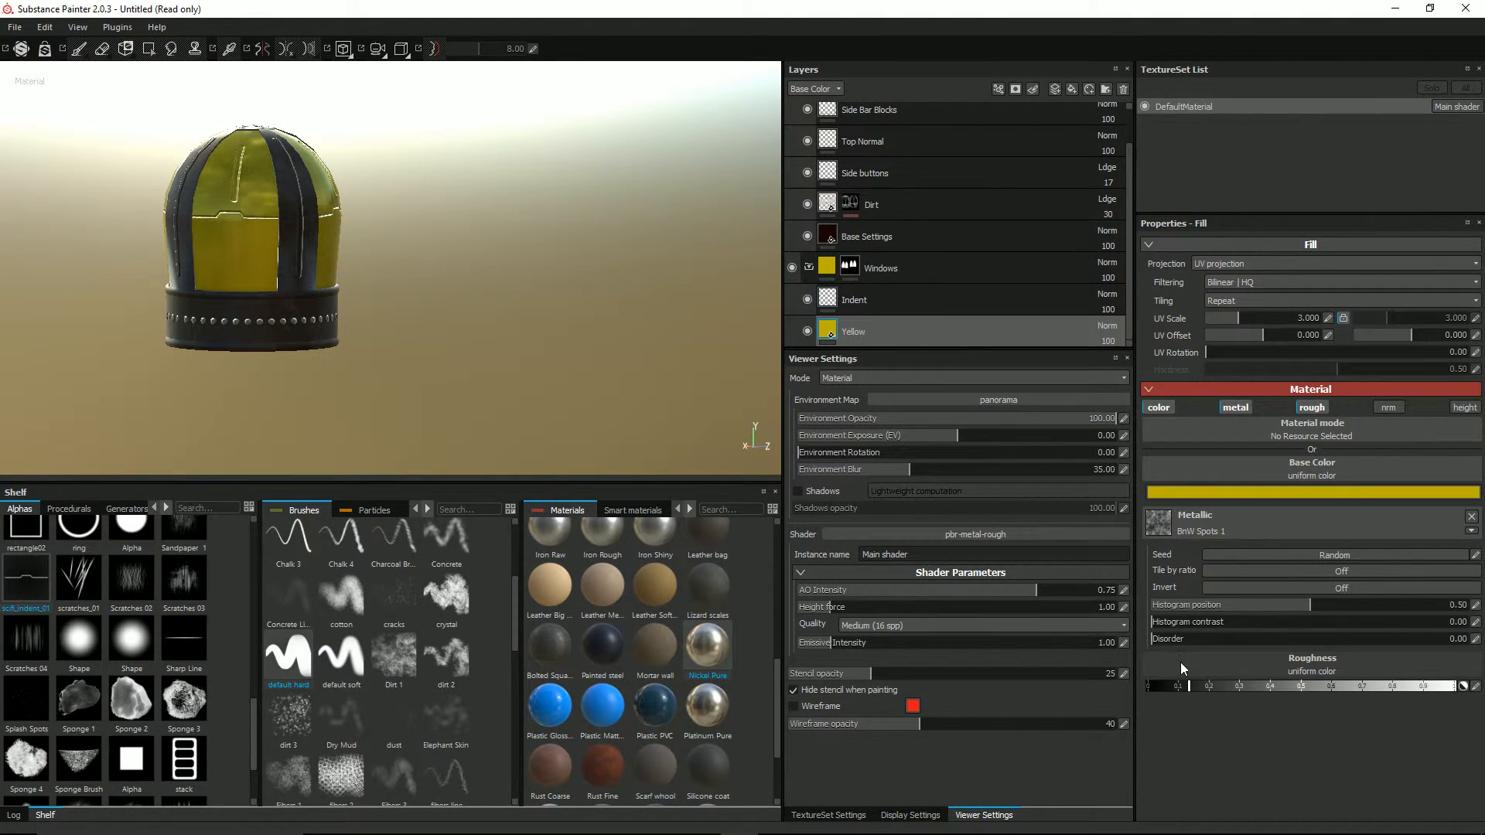
left_click_drag(1189, 686, 1233, 688)
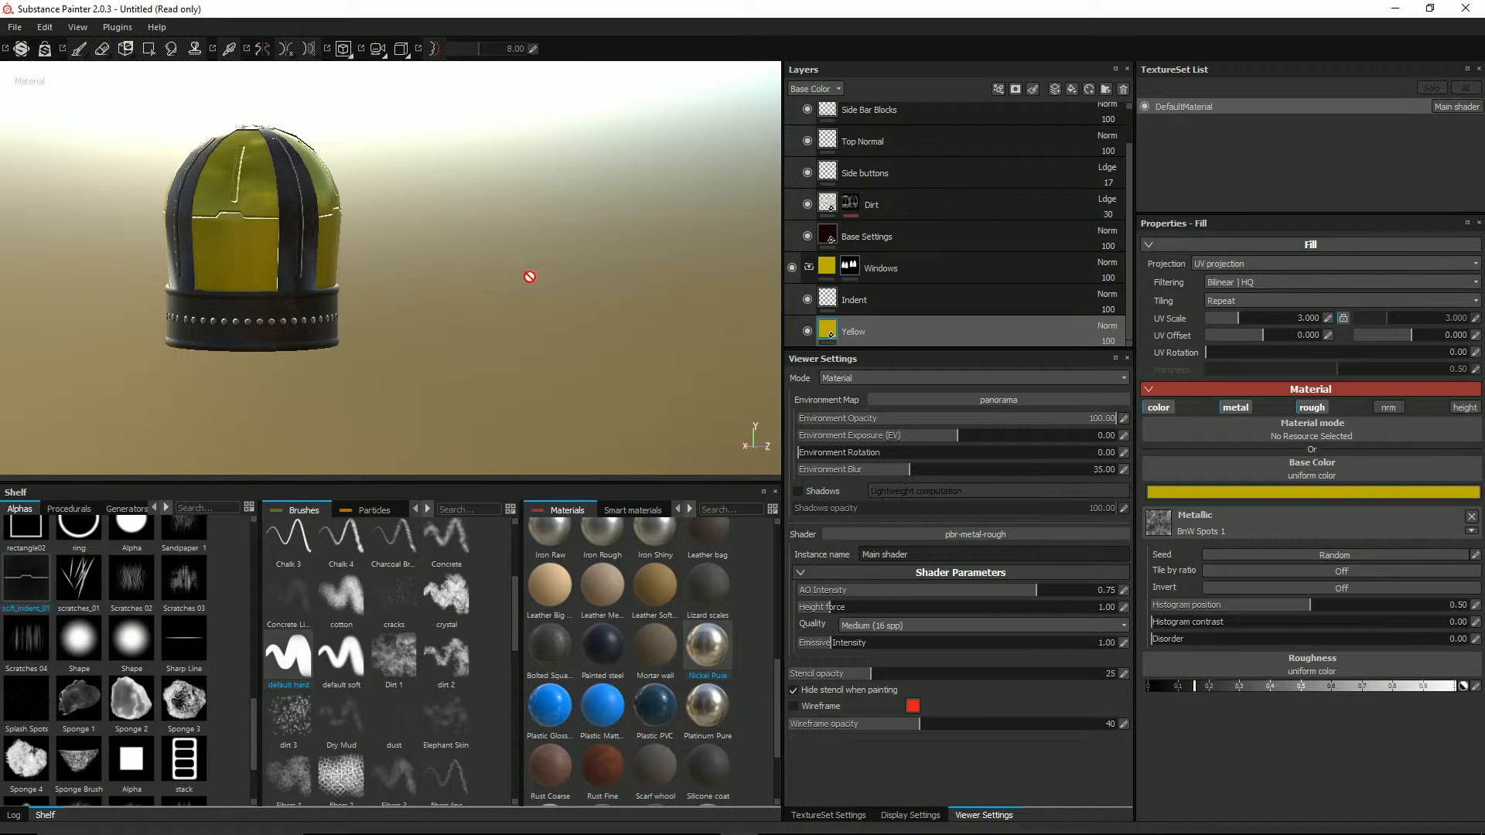
left_click_drag(529, 276, 615, 401, "alt")
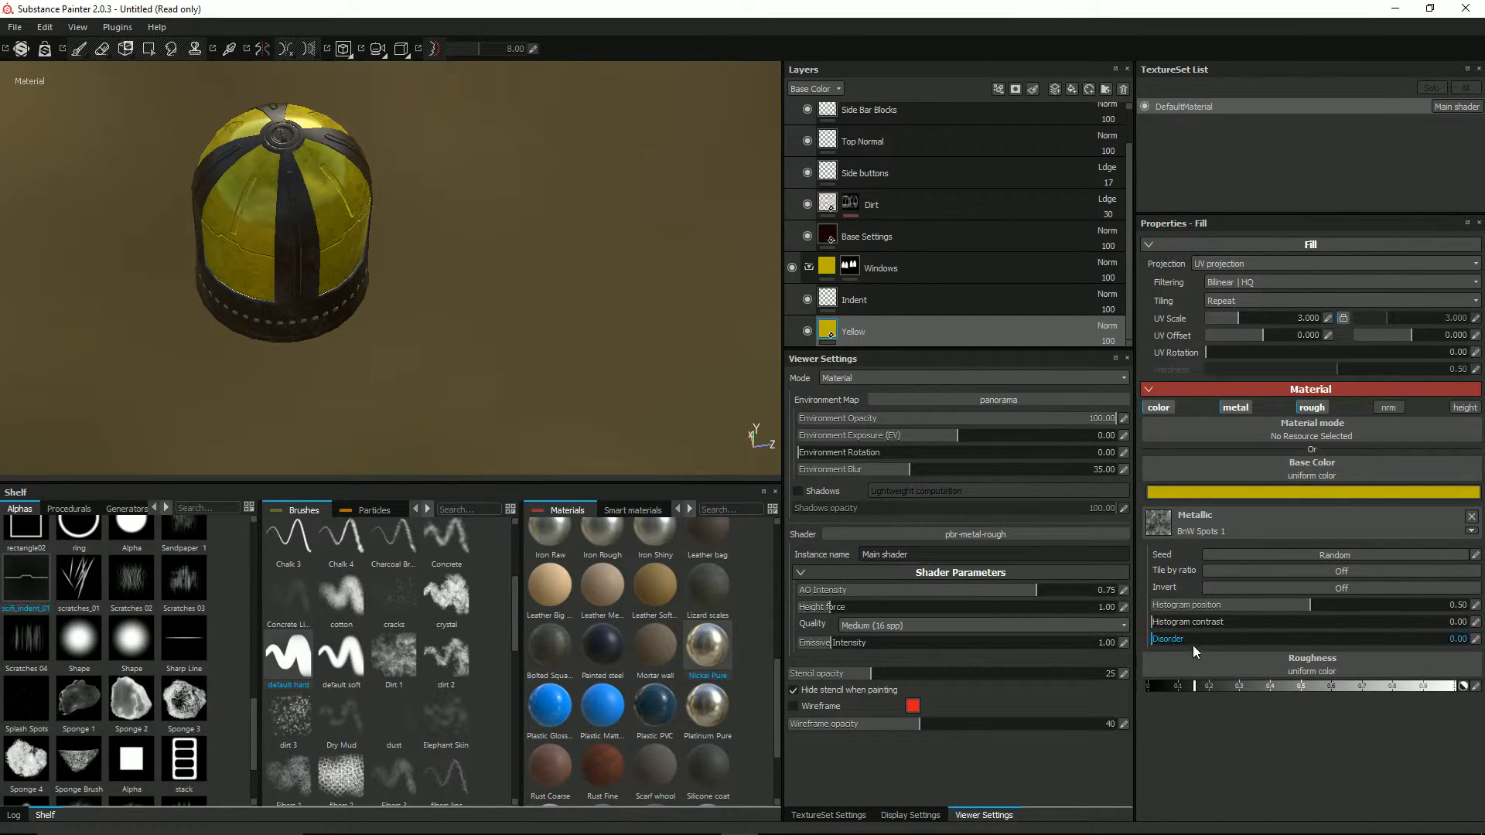
left_click(1198, 685)
Switch the layer stack to the Metallic channel, try adjusting the Yellow layer's opacity and check the window shine
left_click(814, 88)
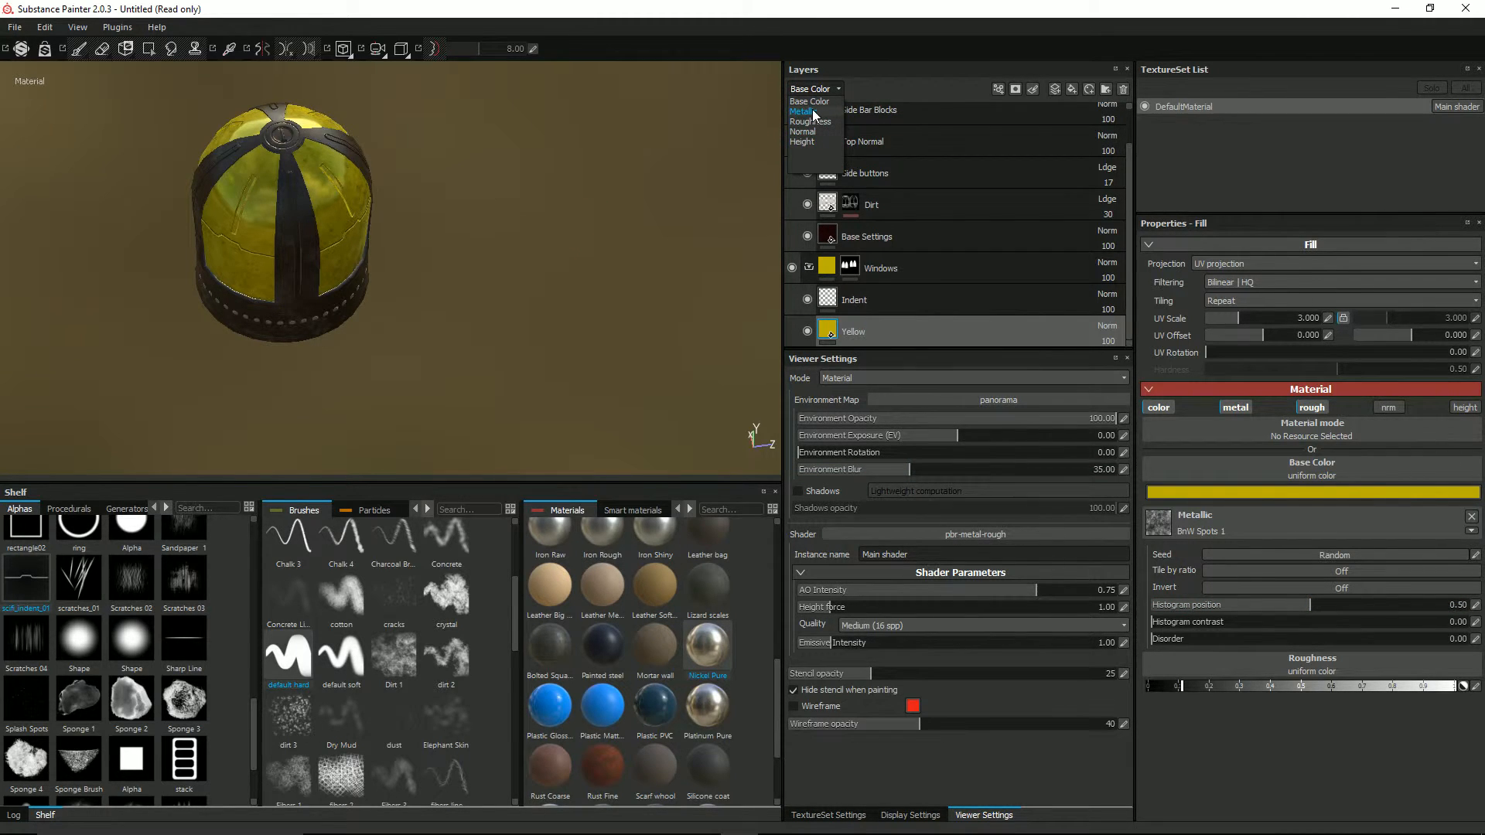
left_click(812, 111)
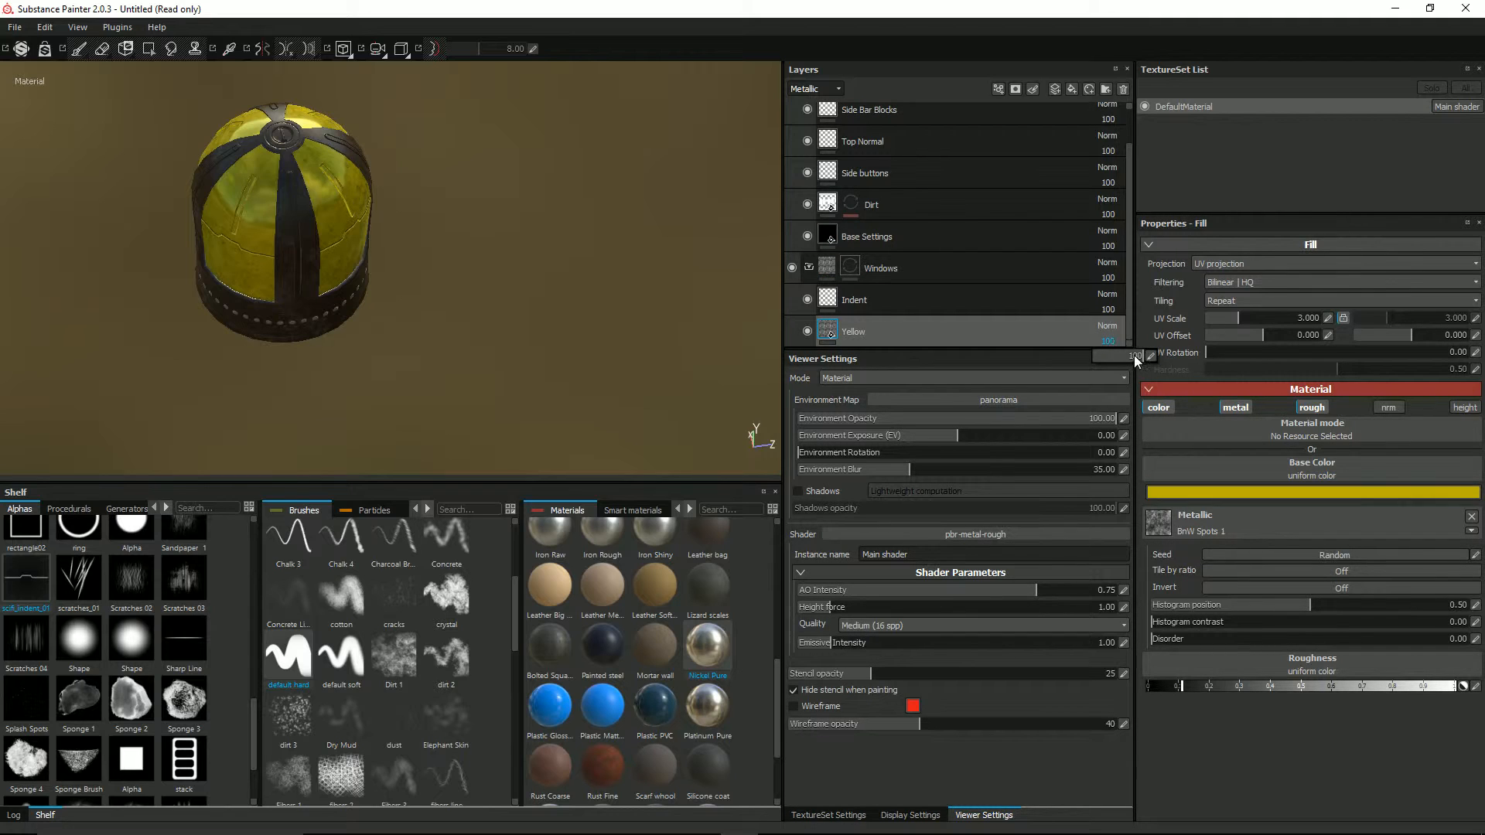
mouse_move(1139, 354)
left_mouse_down()
mouse_move(1100, 359)
mouse_move(1120, 360)
left_mouse_up()
left_click_drag(409, 278, 345, 234, "alt")
scroll(345, 234, "up", 2)
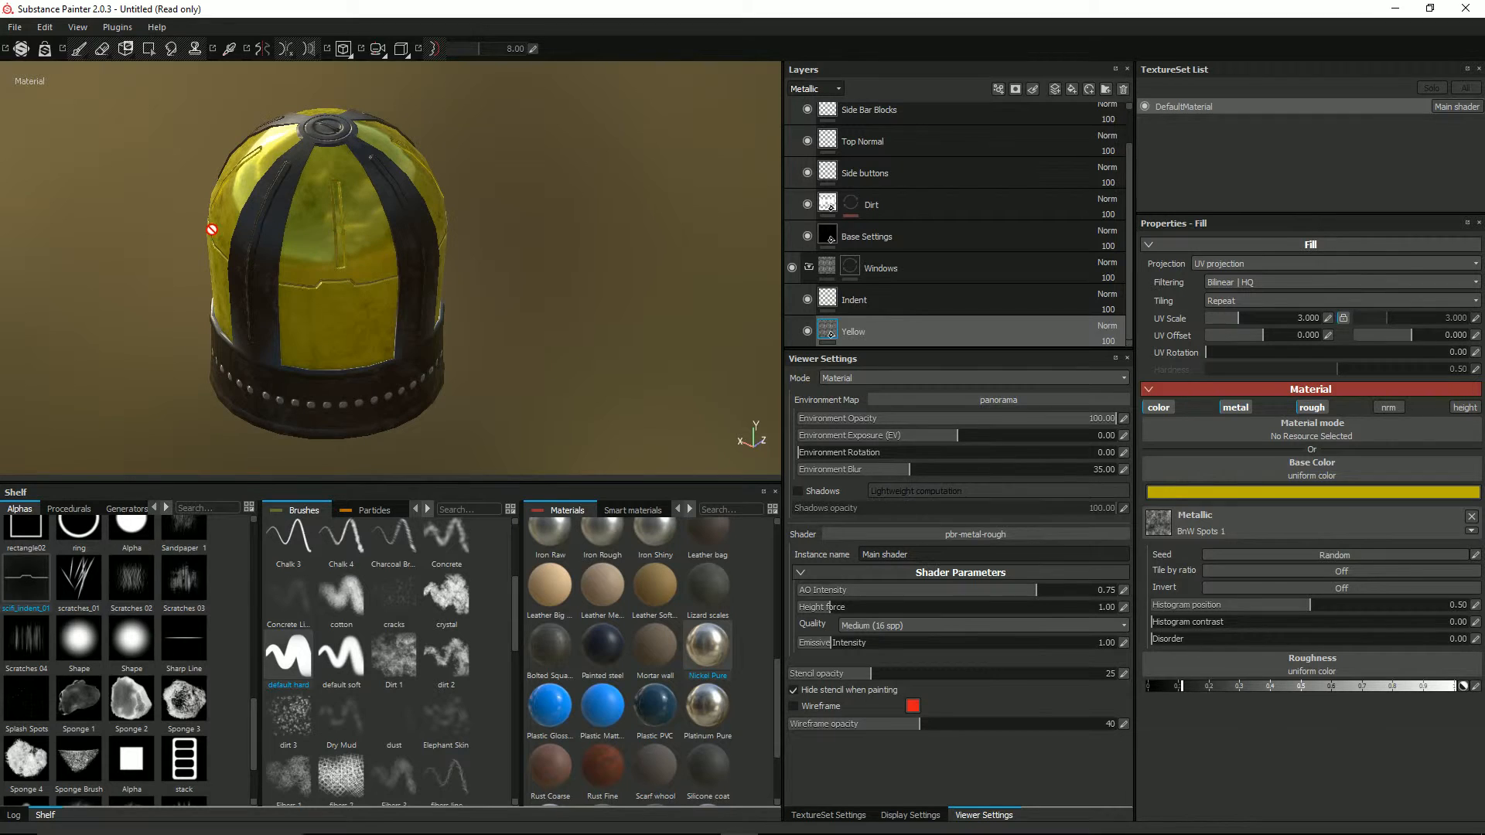
mouse_move(211, 230)
left_mouse_down("alt")
mouse_move(369, 199)
mouse_move(355, 242)
mouse_move(299, 281)
mouse_move(220, 298)
left_mouse_up("alt")
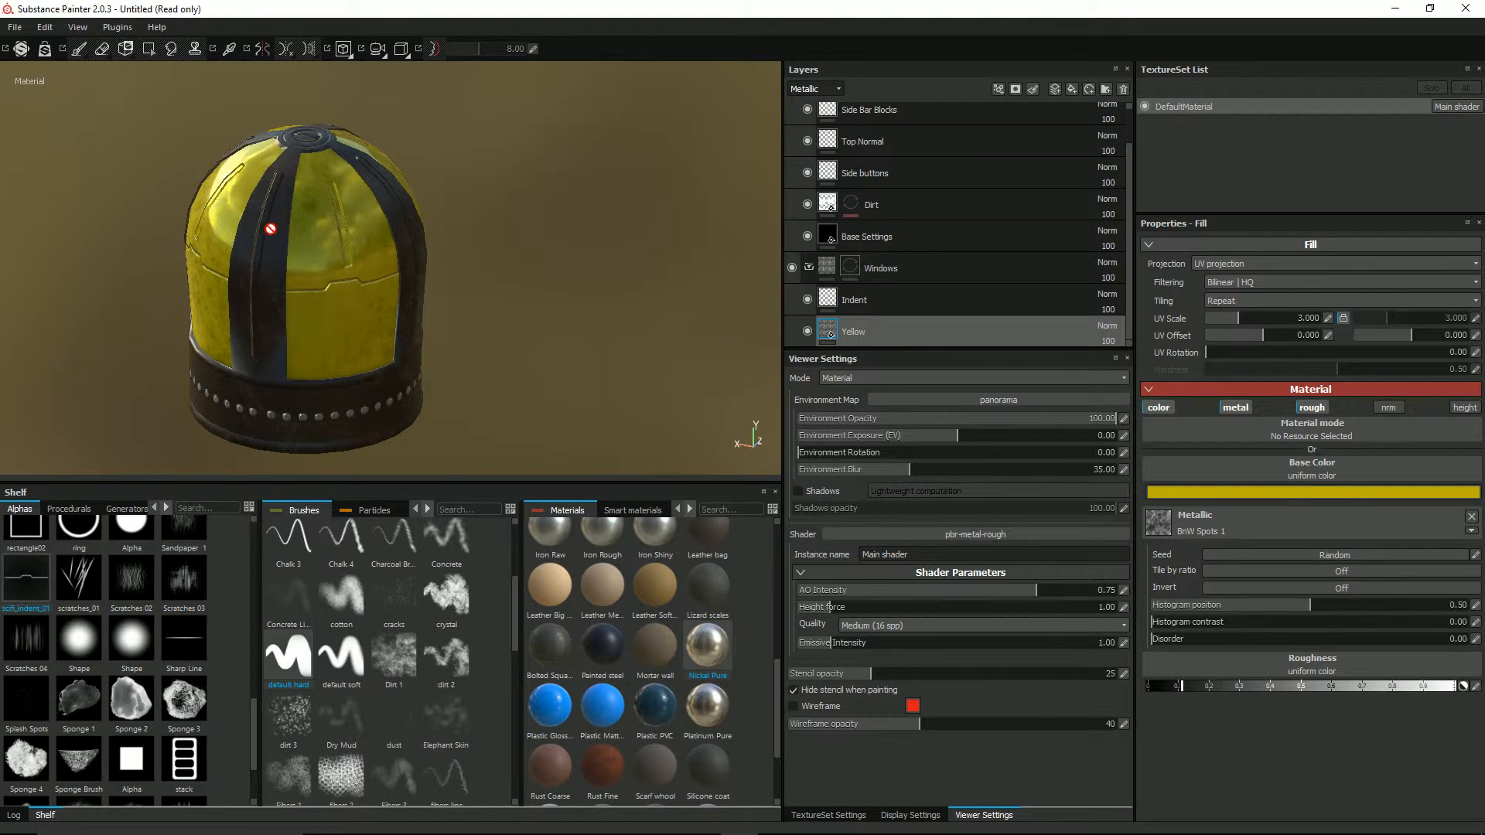
mouse_move(238, 204)
left_mouse_down("alt")
mouse_move(361, 219)
mouse_move(248, 208)
mouse_move(274, 195)
mouse_move(198, 186)
mouse_move(381, 176)
mouse_move(268, 132)
left_mouse_up("alt")
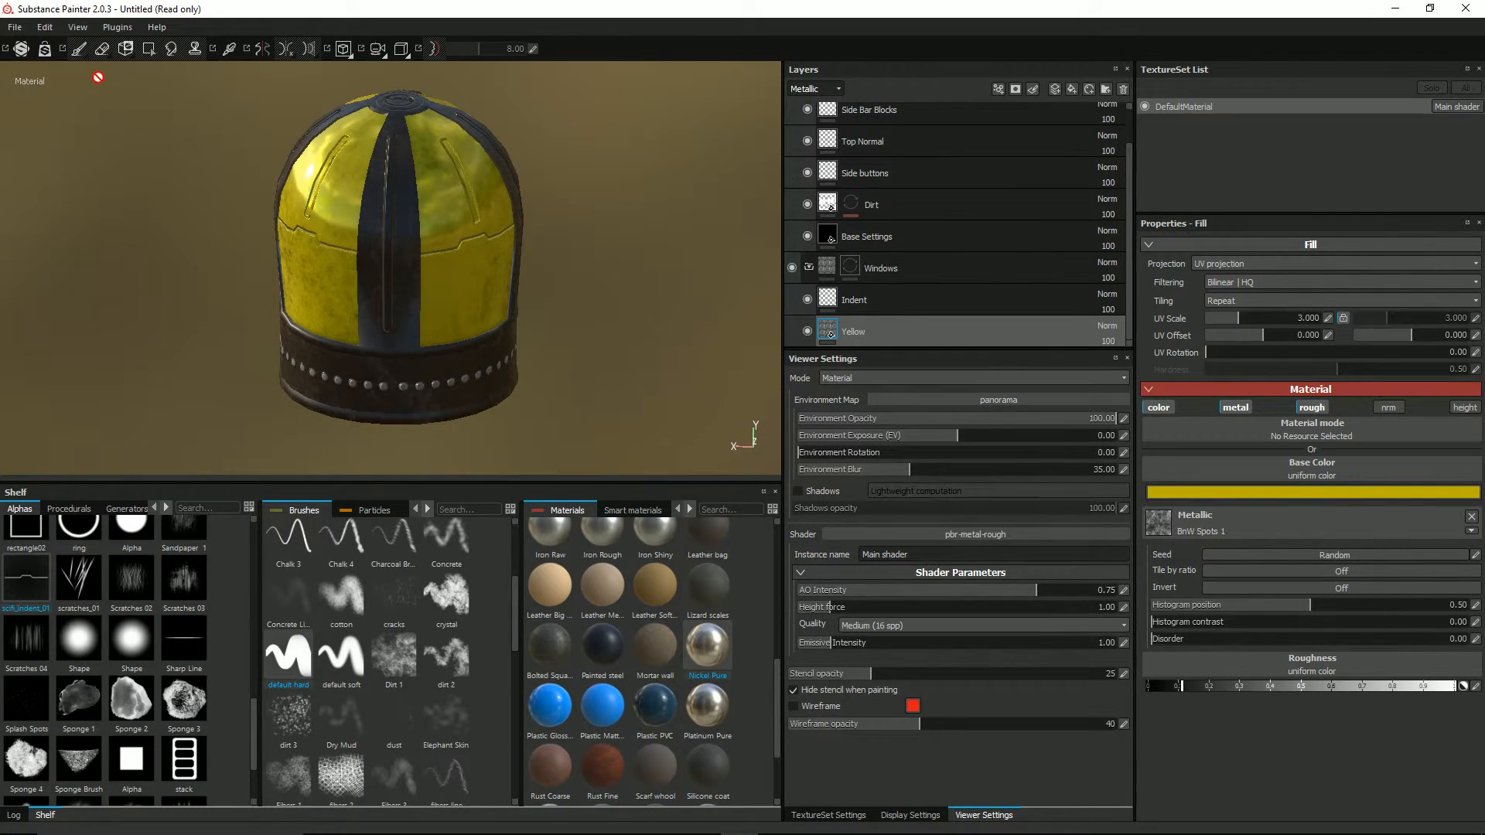
Save the project over the existing alien craft.spp in the Alien Craft folder
key("ctrl+s")
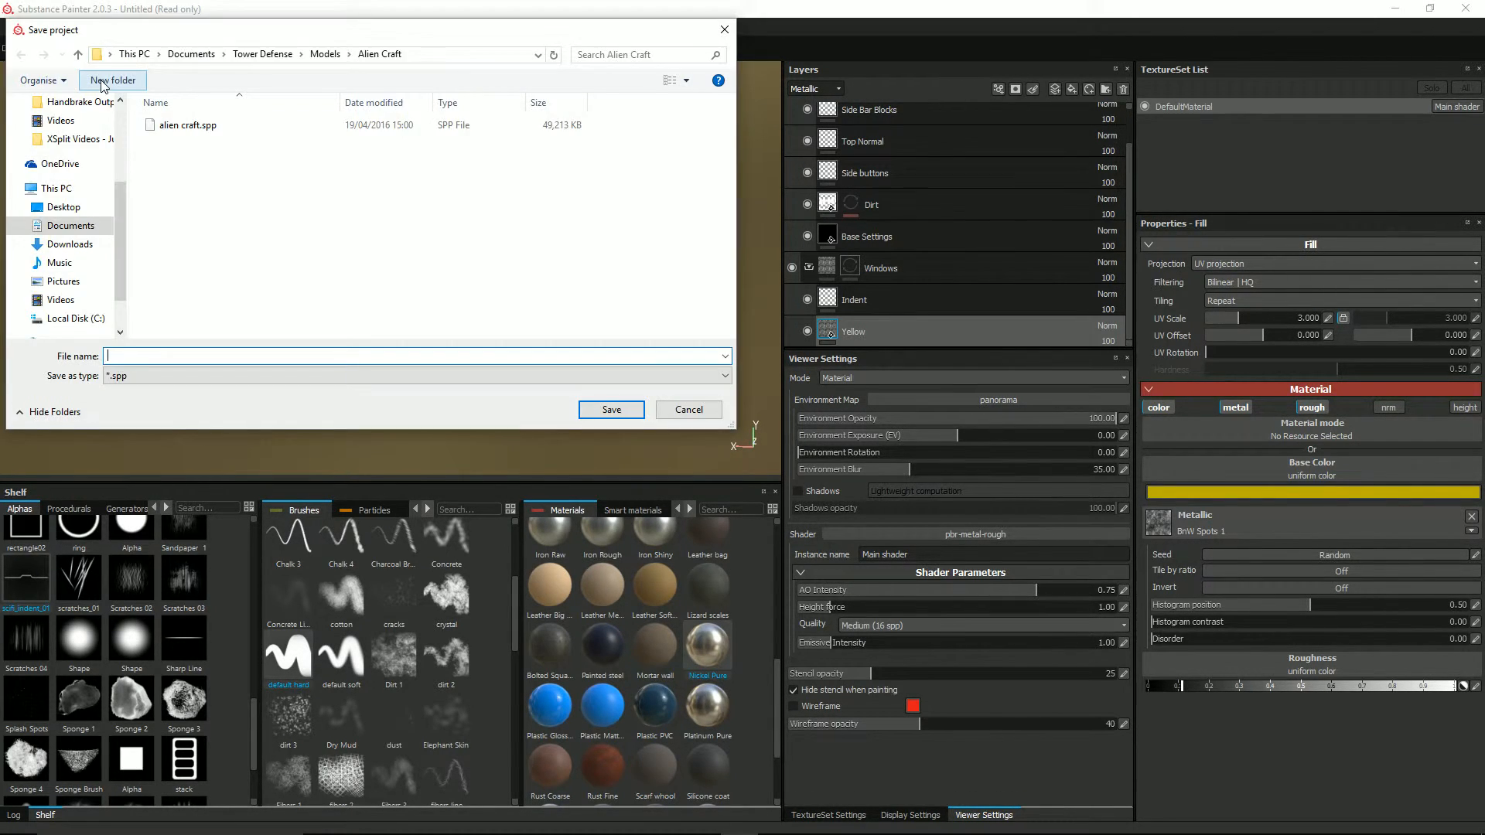
left_click(173, 129)
left_click(596, 414)
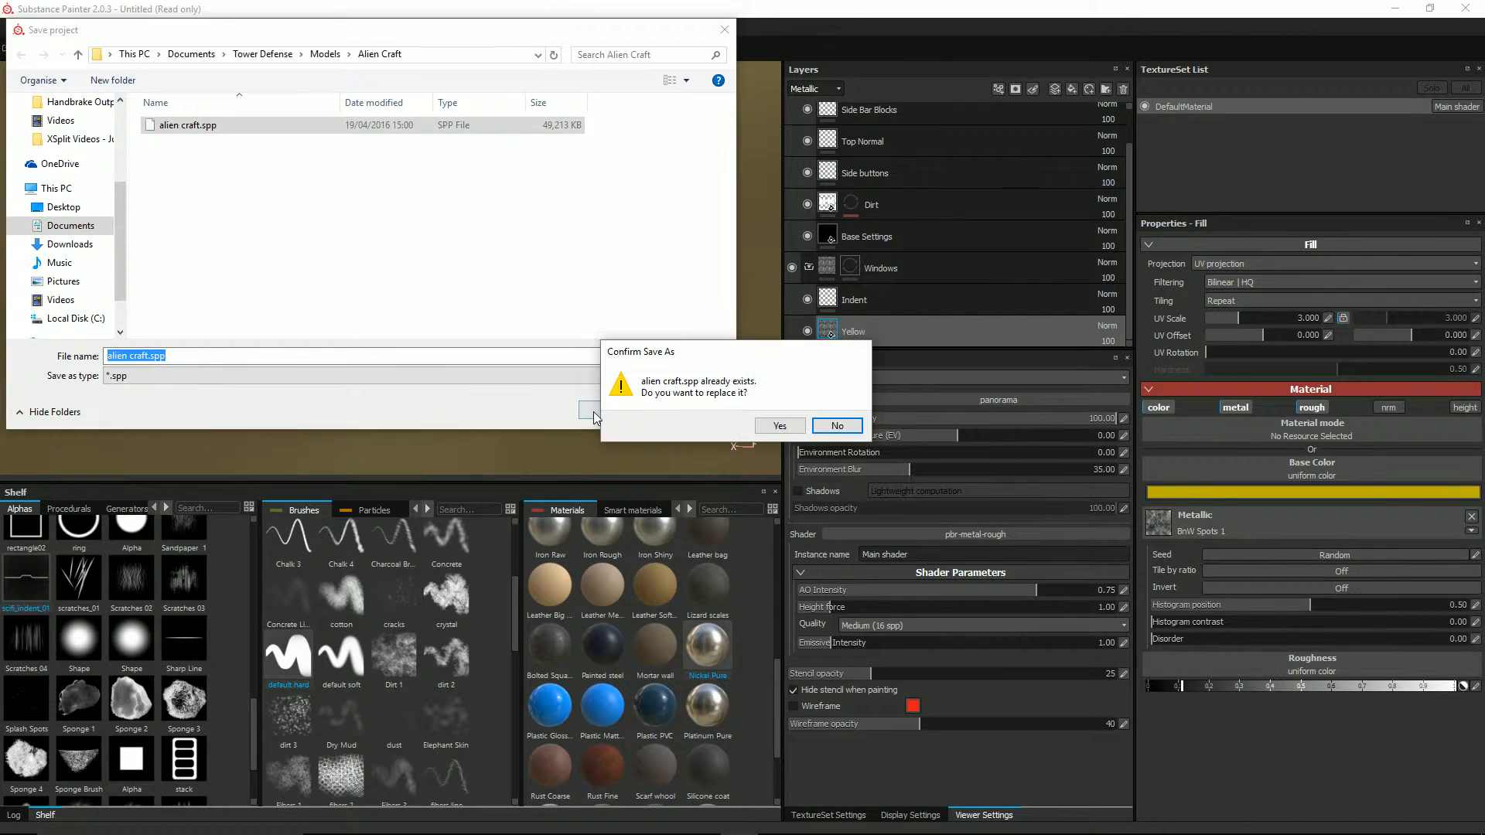
left_click(774, 426)
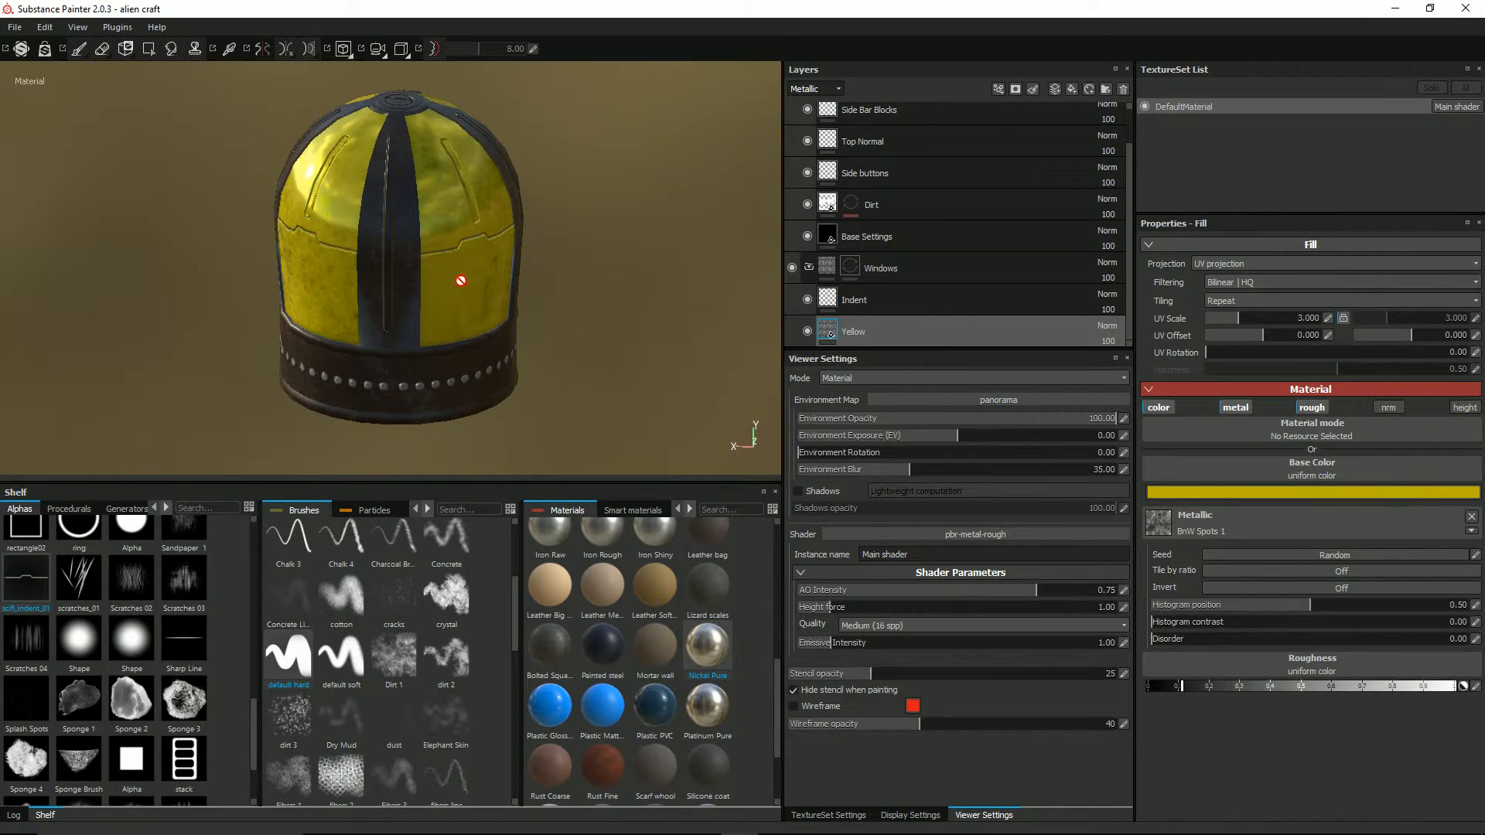
Inspect the finished craft from all sides, both close up and from a distance
left_click_drag(472, 257, 403, 203, "alt")
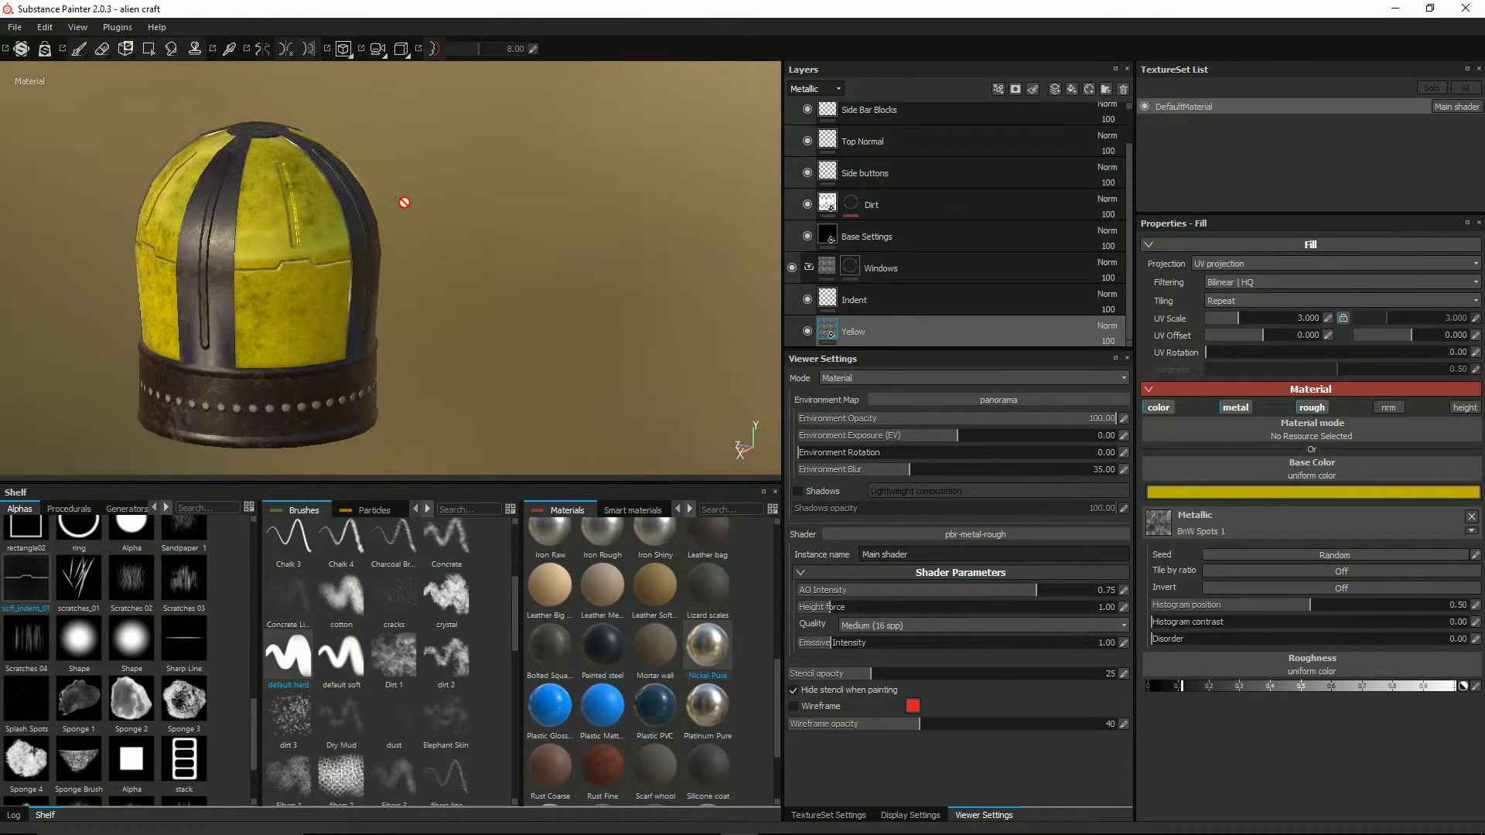
left_click_drag(202, 284, 57, 280, "alt")
middle_click_drag(438, 226, 536, 192, "alt")
mouse_move(499, 203)
left_mouse_down("alt")
mouse_move(483, 228)
mouse_move(541, 206)
mouse_move(503, 192)
mouse_move(495, 212)
left_mouse_up("alt")
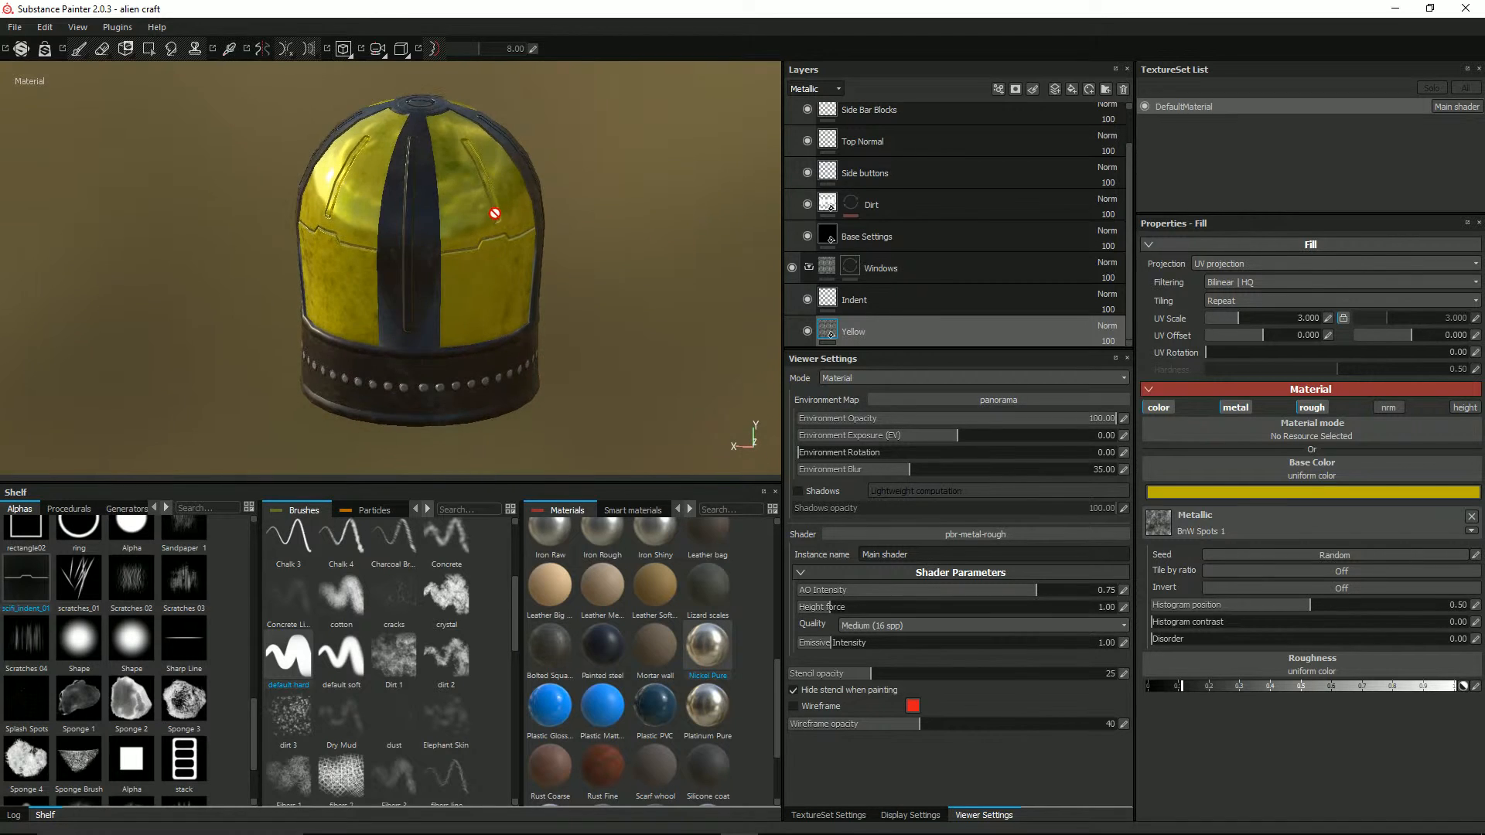
scroll(499, 214, "down", 5)
middle_click_drag(510, 216, 438, 284, "alt")
left_click_drag(399, 254, 458, 259, "alt")
scroll(458, 260, "up", 5)
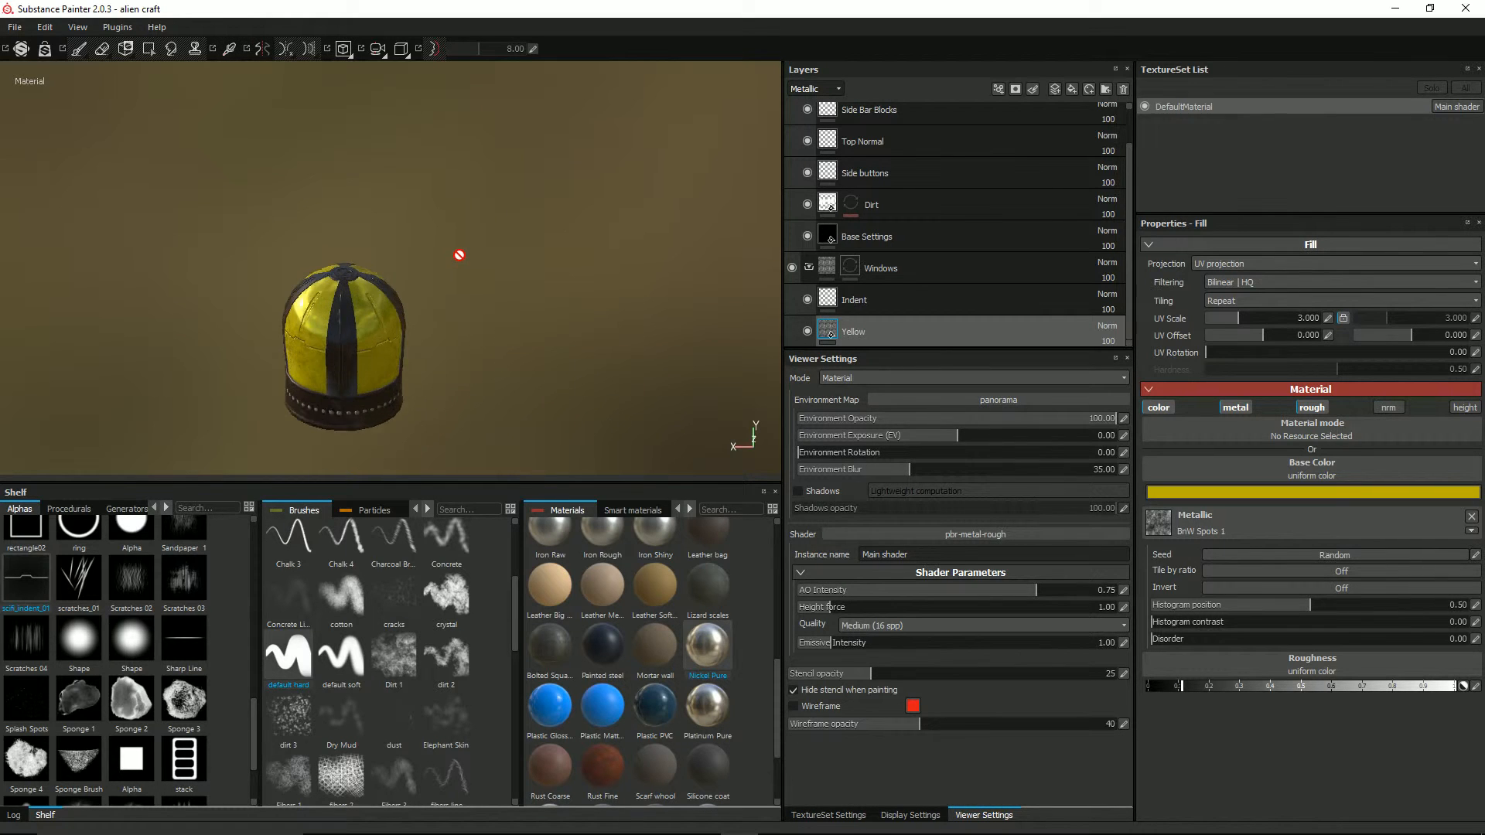
middle_click_drag(460, 267, 538, 204, "alt")
scroll(498, 261, "up", 3)
scroll(536, 208, "down", 2)
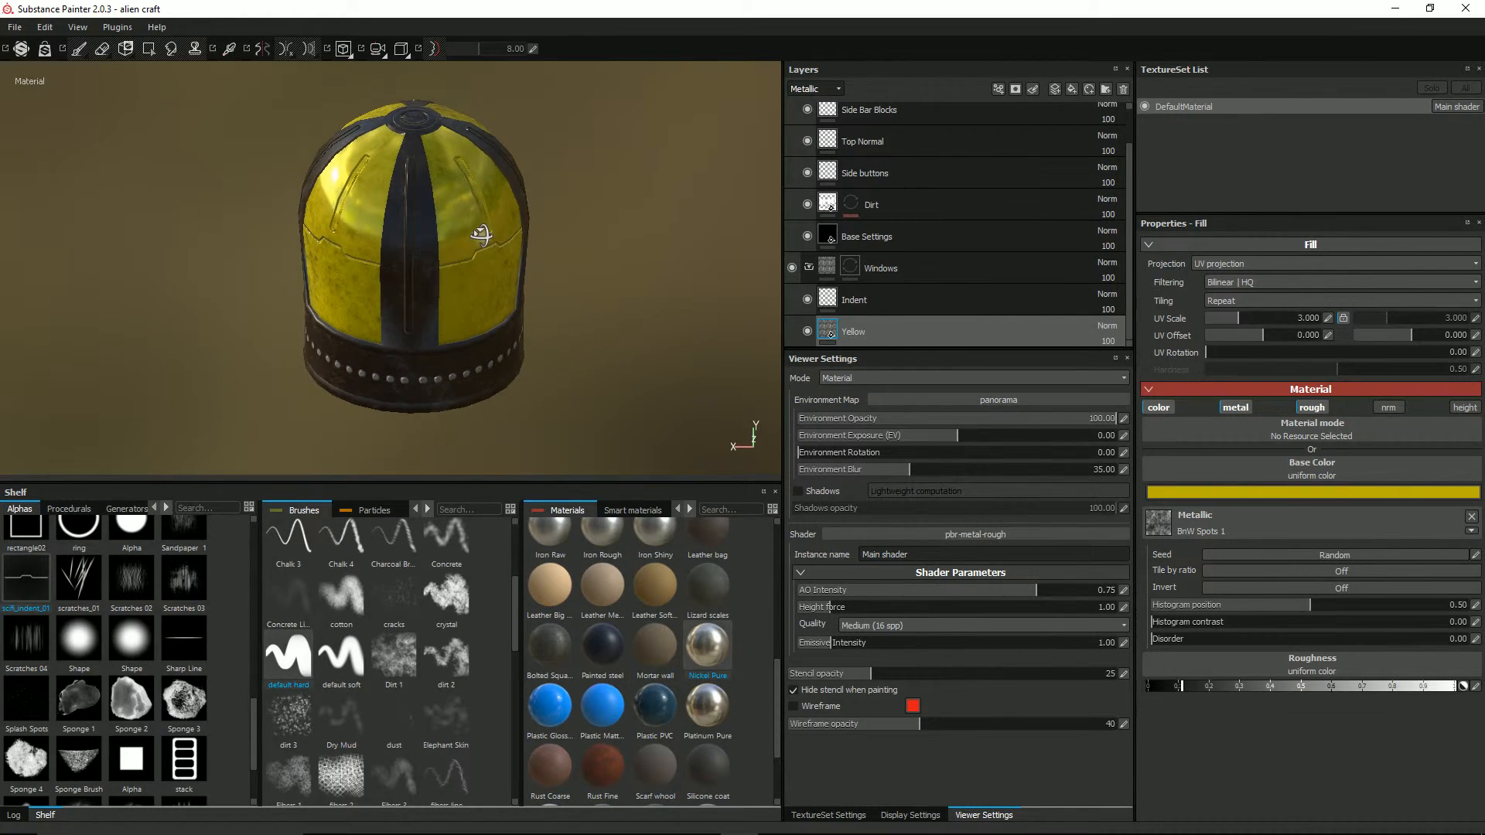
left_click_drag(480, 235, 495, 204, "alt")
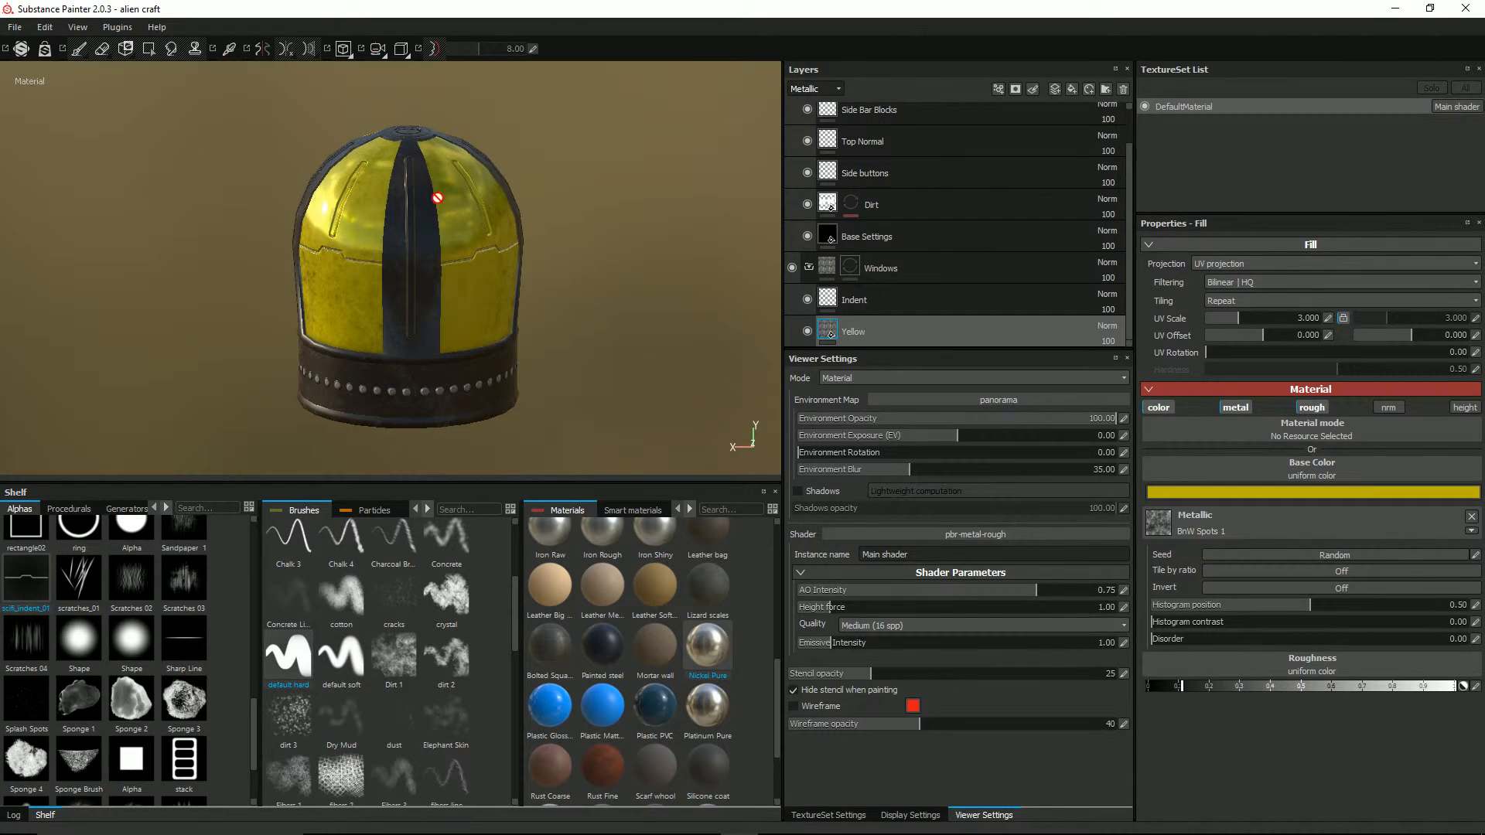
left_click_drag(383, 186, 390, 225, "alt")
scroll(433, 196, "down", 3)
middle_click_drag(447, 196, 440, 222, "alt")
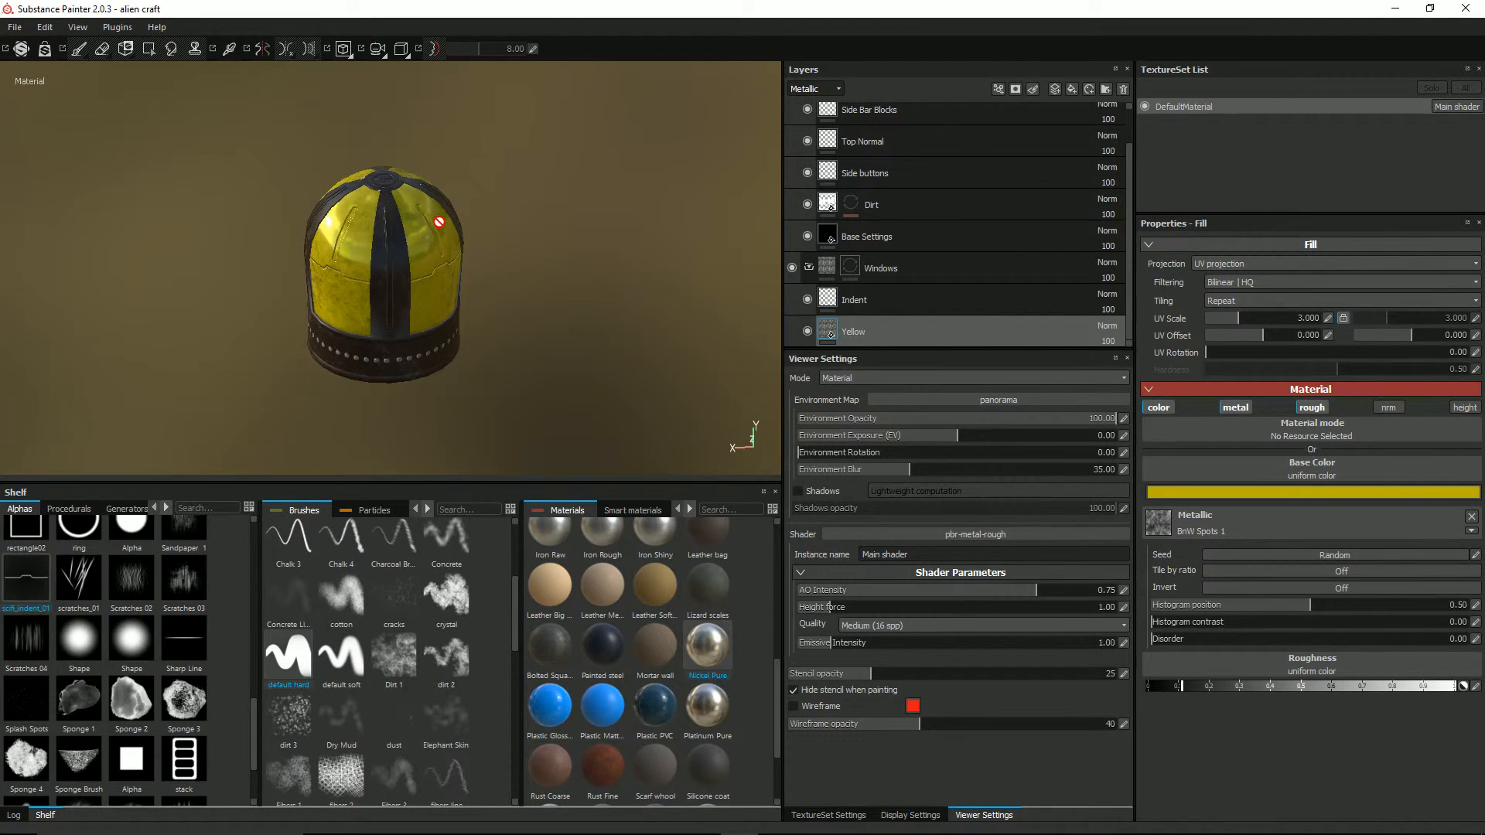